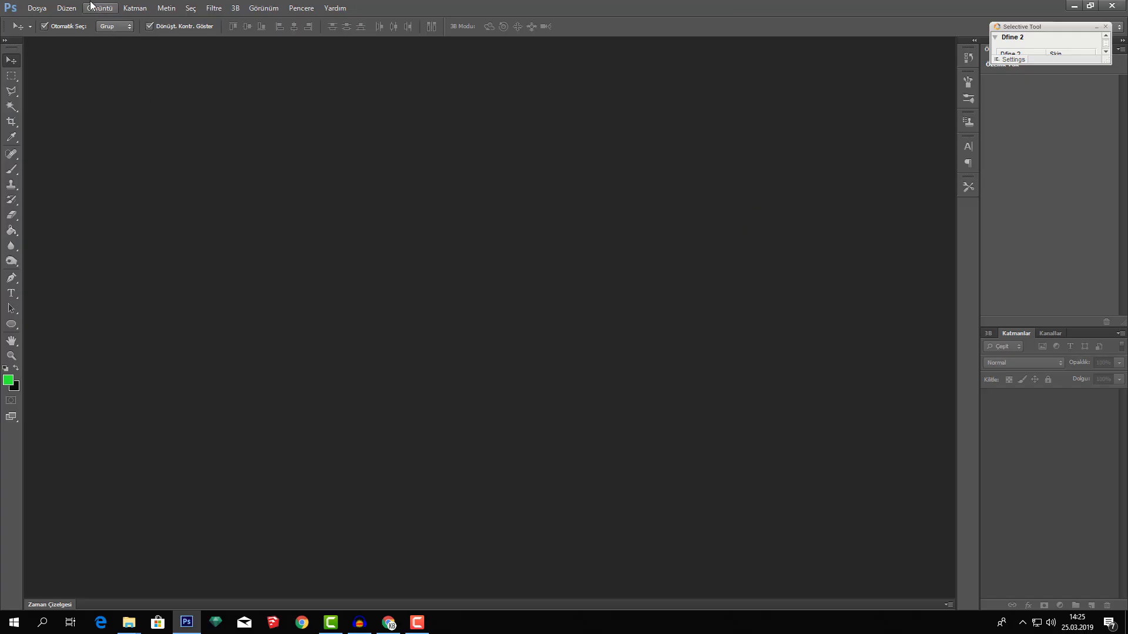
# Create a new blank A4 document, 210 × 297 mm at 300 ppi, from the File menu
pyautogui.click(32, 7)
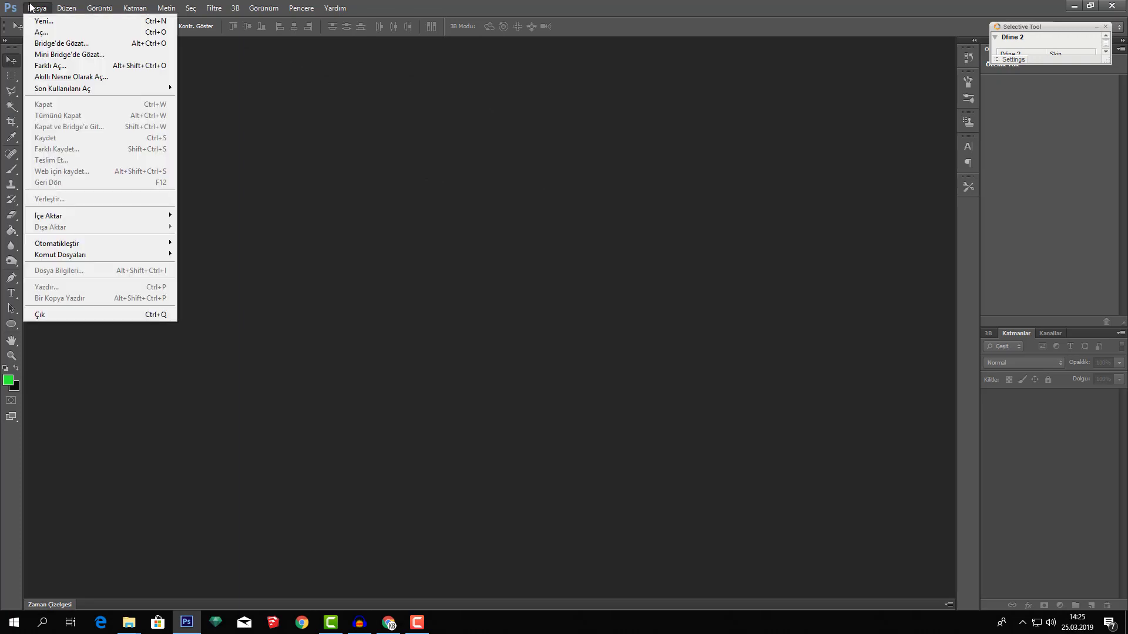
pyautogui.click(40, 21)
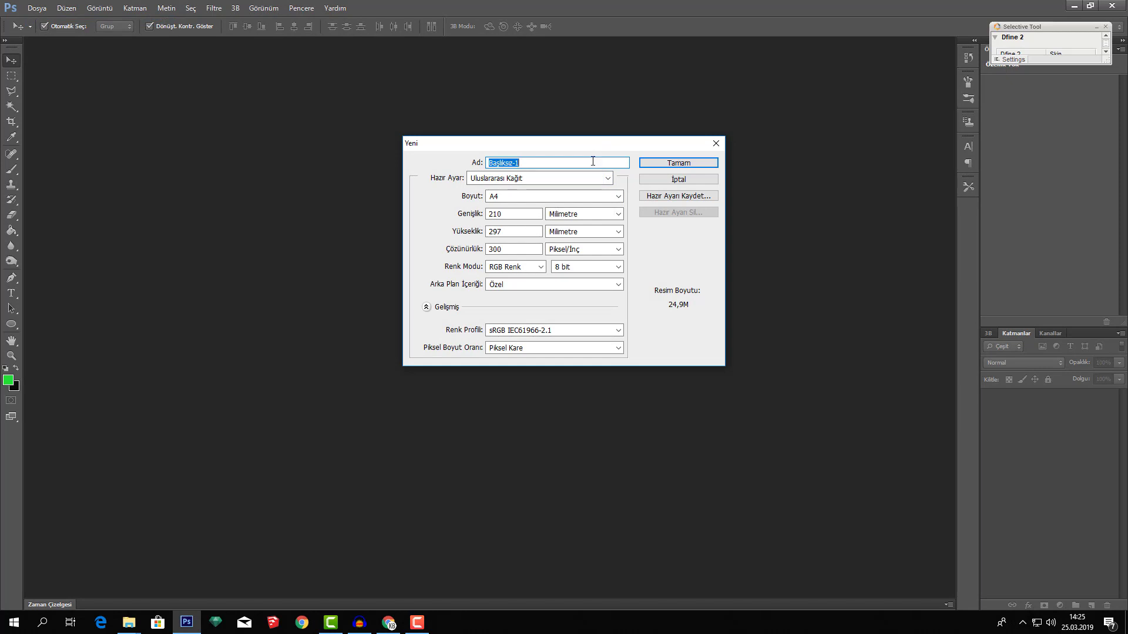
pyautogui.click(679, 163)
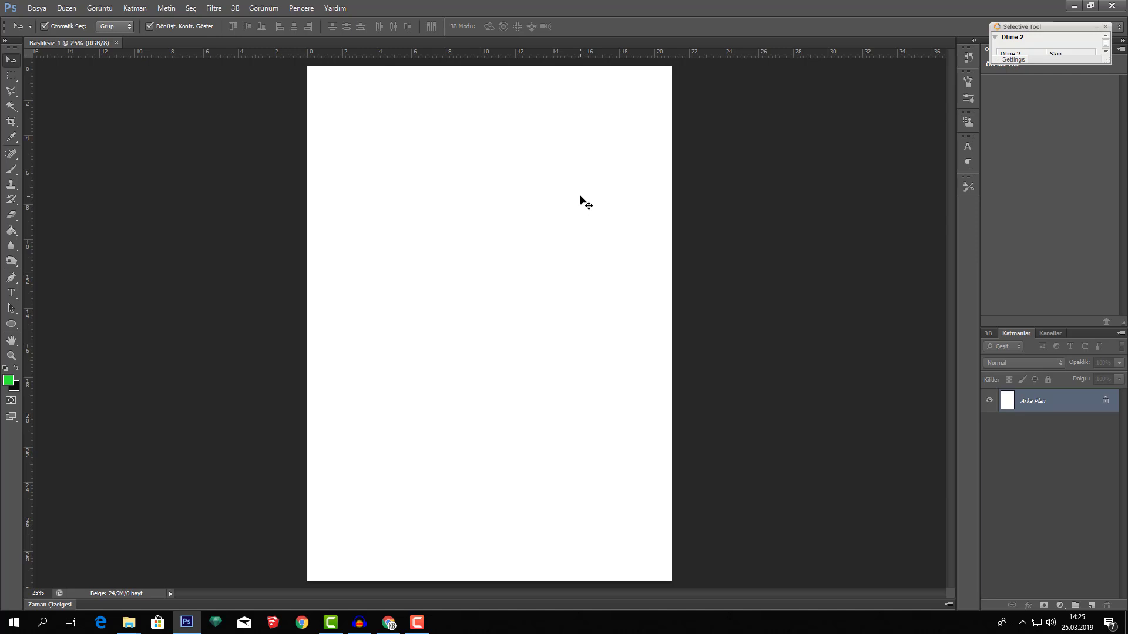
# Add a text layer reading 'CV' near the top of the page
pyautogui.press('t')
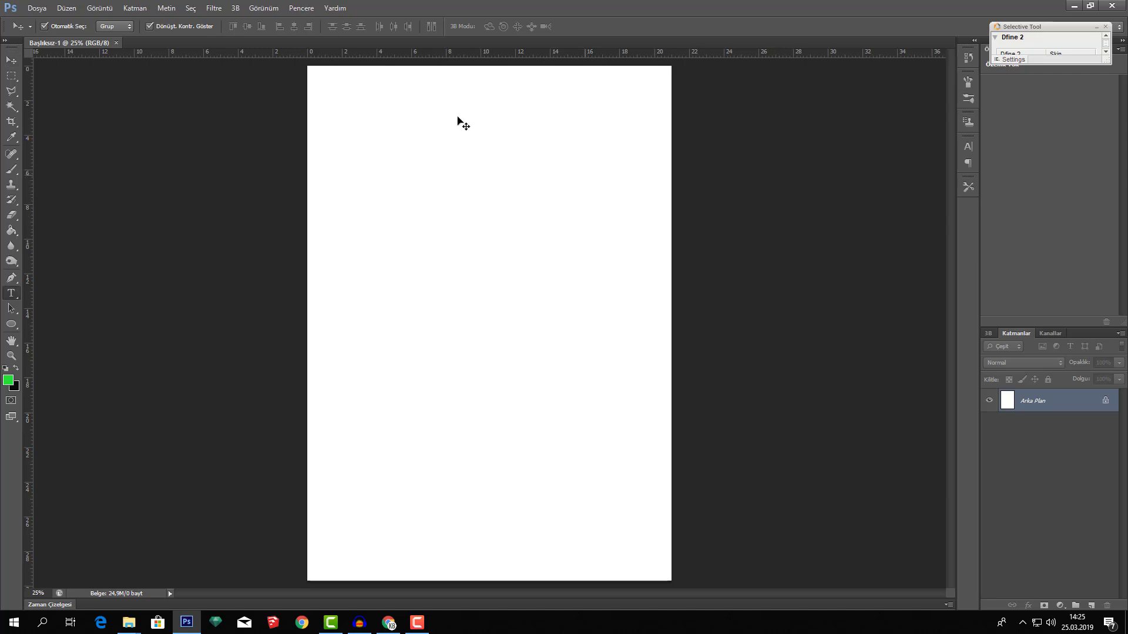
pyautogui.click(461, 137)
pyautogui.write('C')
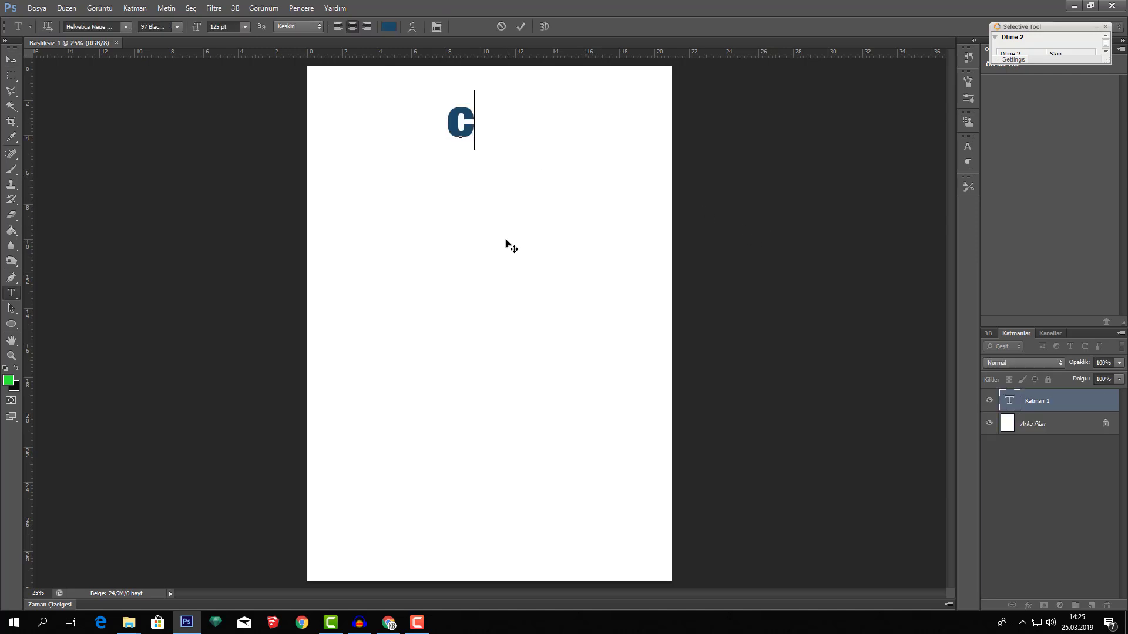
pyautogui.write('V')
pyautogui.click(521, 26)
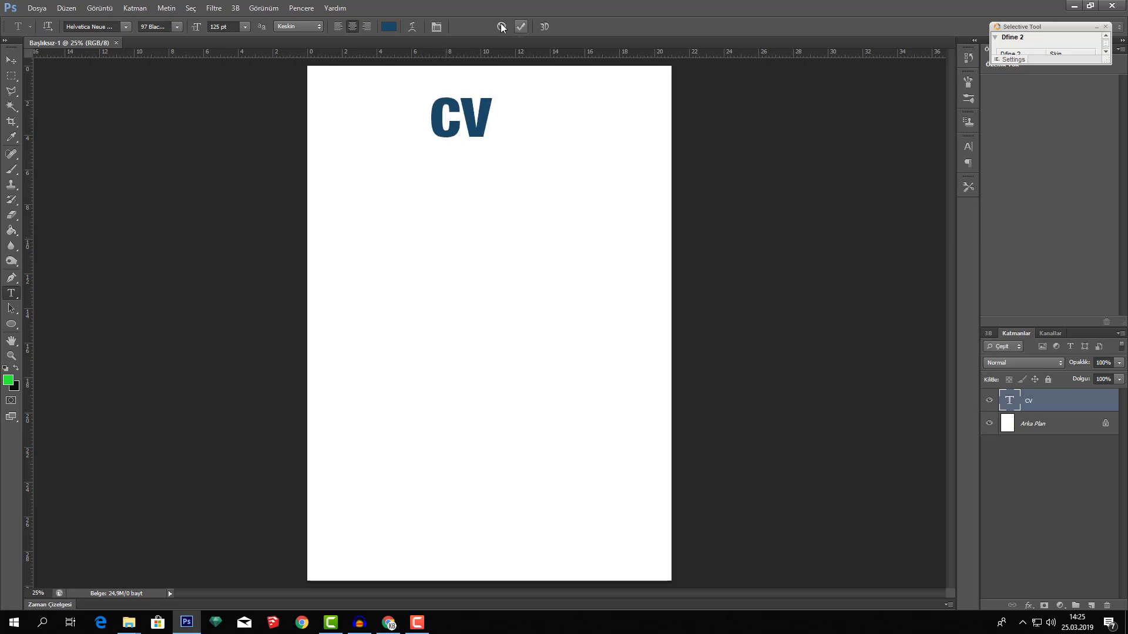
# Move the CV title to the top centre and place a duplicate lower left
pyautogui.press('v')
pyautogui.moveTo(482, 102); pyautogui.dragTo(505, 88)
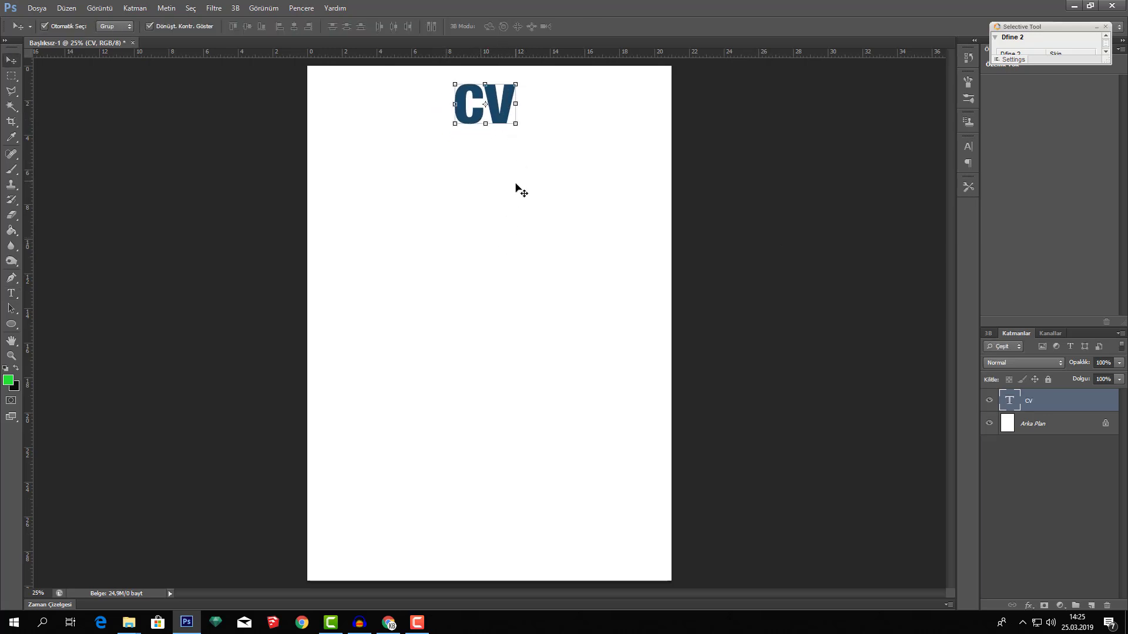
pyautogui.click(503, 148)
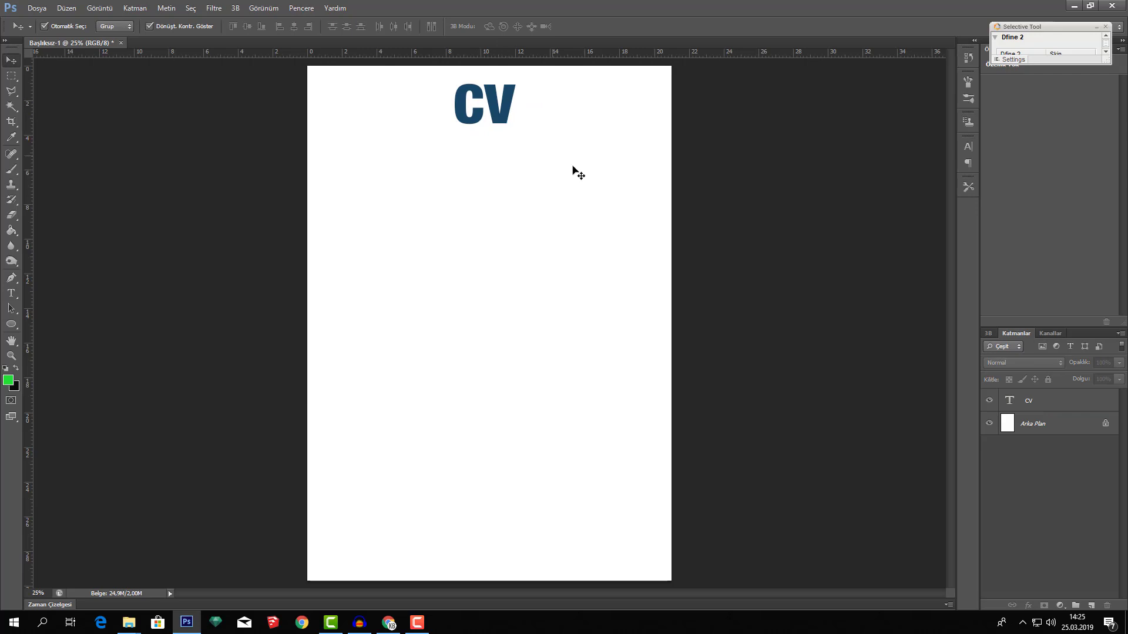
pyautogui.moveTo(498, 115); pyautogui.dragTo(442, 203)
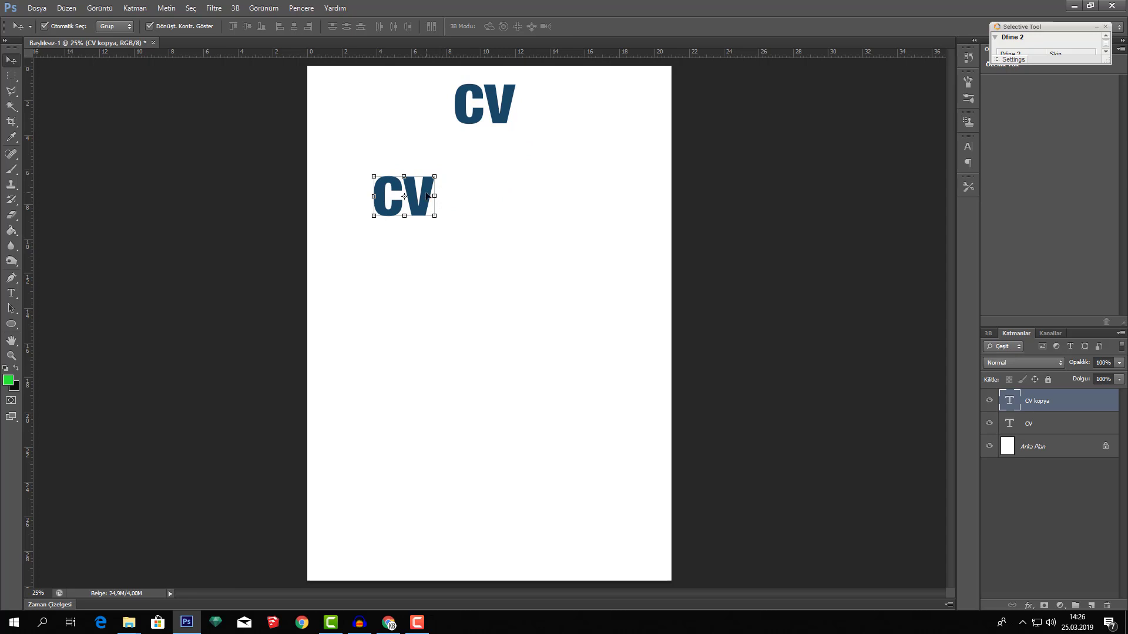
# Change the copied CV text to 'iletişim bilgileri' and move it below the title
pyautogui.press('t')
pyautogui.moveTo(433, 197); pyautogui.dragTo(353, 197)
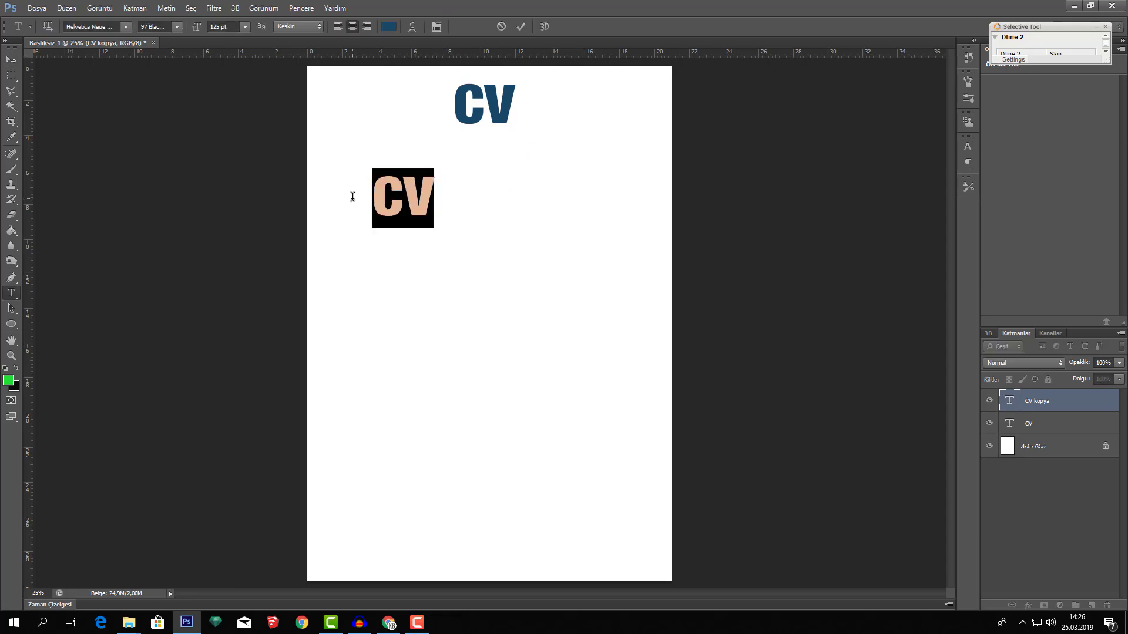
pyautogui.write('iletişi')
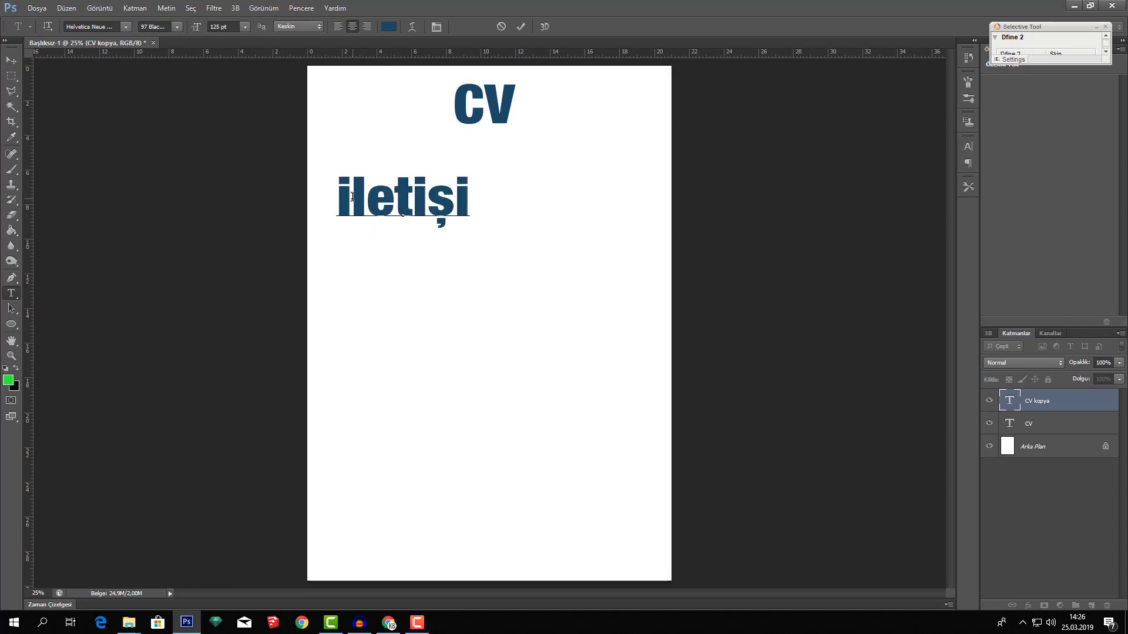
pyautogui.write('m bilgileri')
pyautogui.hotkey('ctrl', 'Return')
pyautogui.press('v')
pyautogui.moveTo(434, 214)
pyautogui.mouseDown()
pyautogui.moveTo(448, 194)
pyautogui.moveTo(432, 199)
pyautogui.mouseUp()
# Prefix the heading with '1.)' and left-align it
pyautogui.press('t')
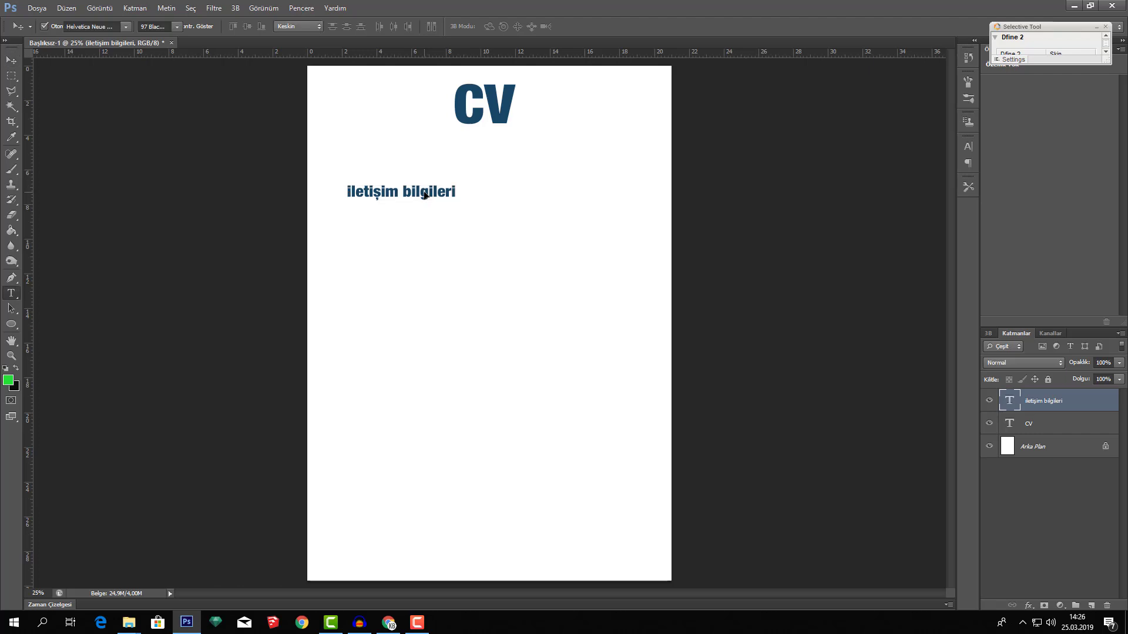
pyautogui.click(346, 200)
pyautogui.write('1.)')
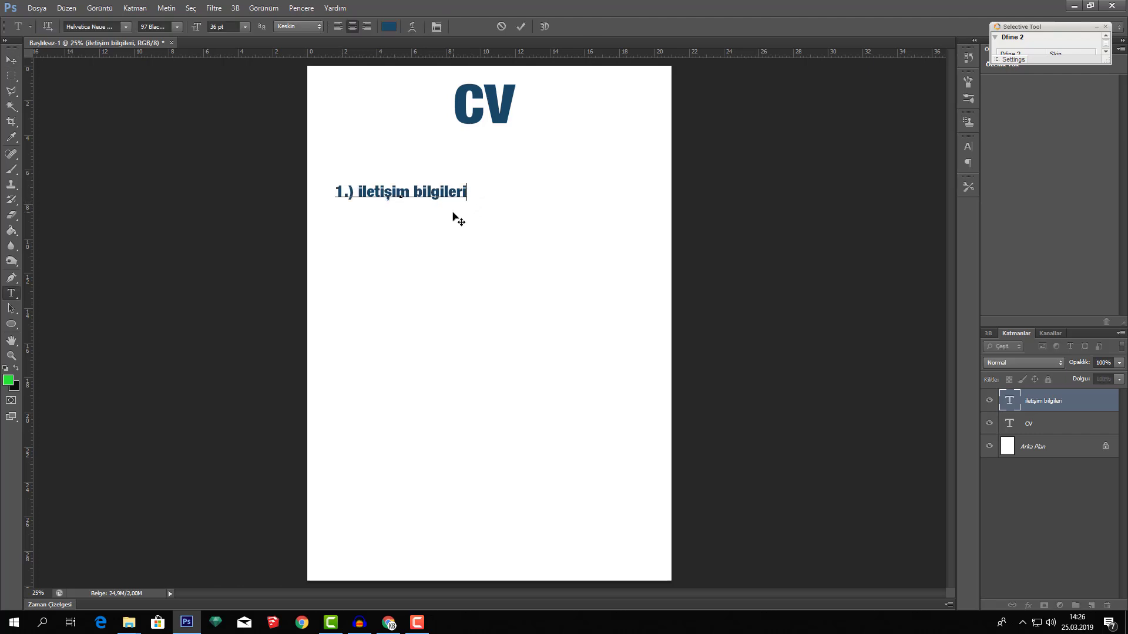
pyautogui.hotkey('ctrl', 'a')
pyautogui.hotkey('ctrl', 'shift', 'l')
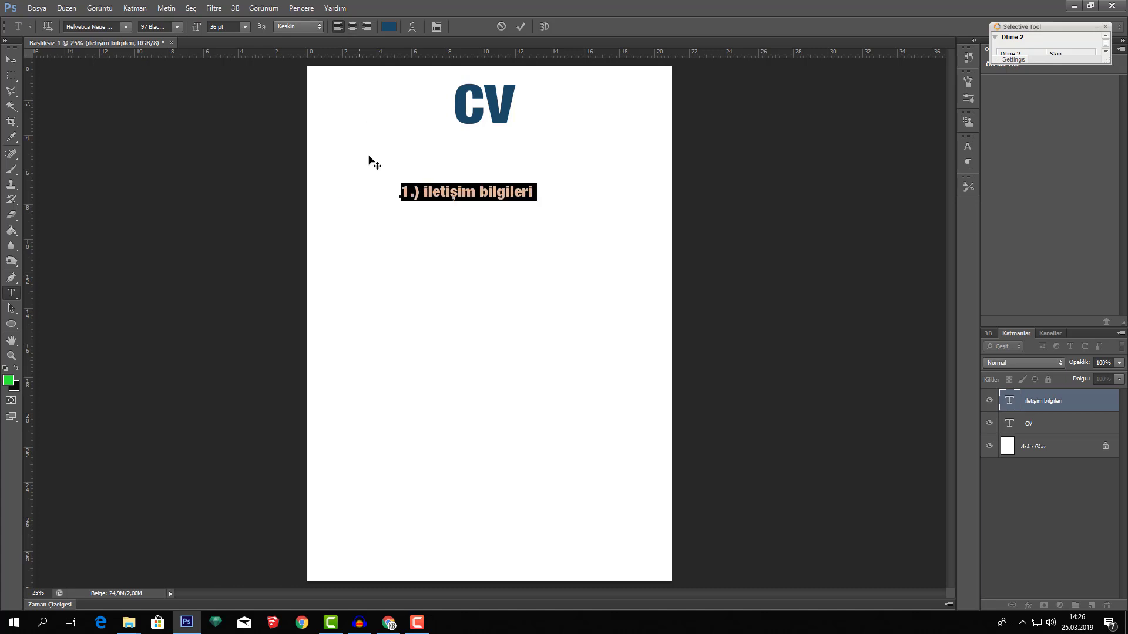
pyautogui.click(428, 206)
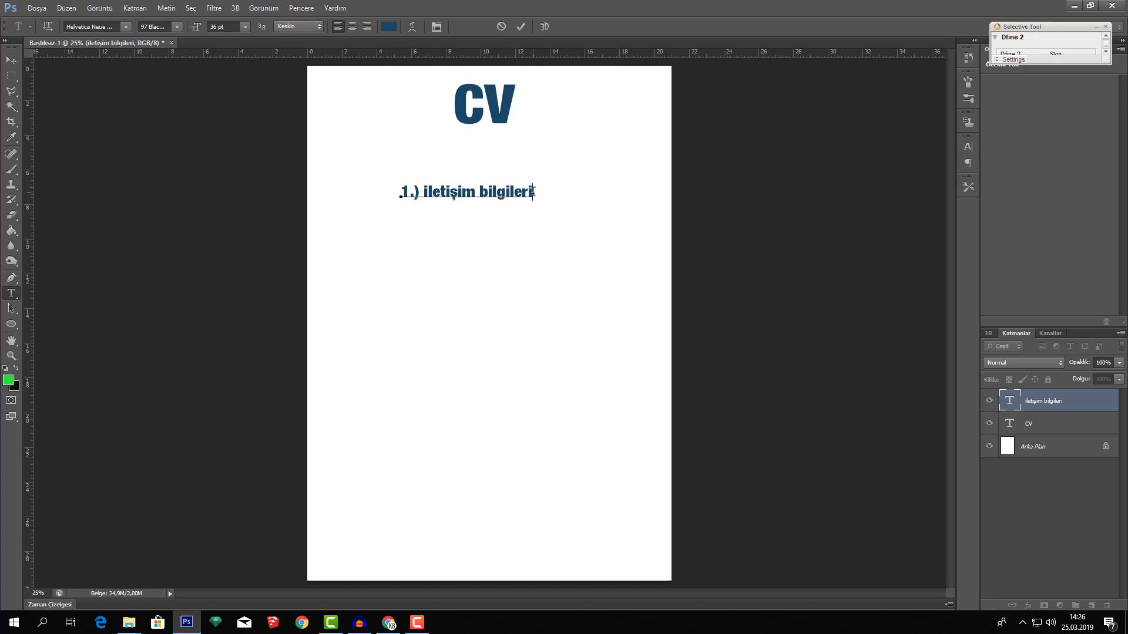
# Add the lines '2.) Kişisel Bilgiler' and '3.) Kariyer Bilgilerimiz' to the list
pyautogui.write('2')
pyautogui.write('.)')
pyautogui.hotkey('ctrl', 'a')
pyautogui.click(447, 216)
pyautogui.write('Kişisel Bilgiler')
pyautogui.press('Return')
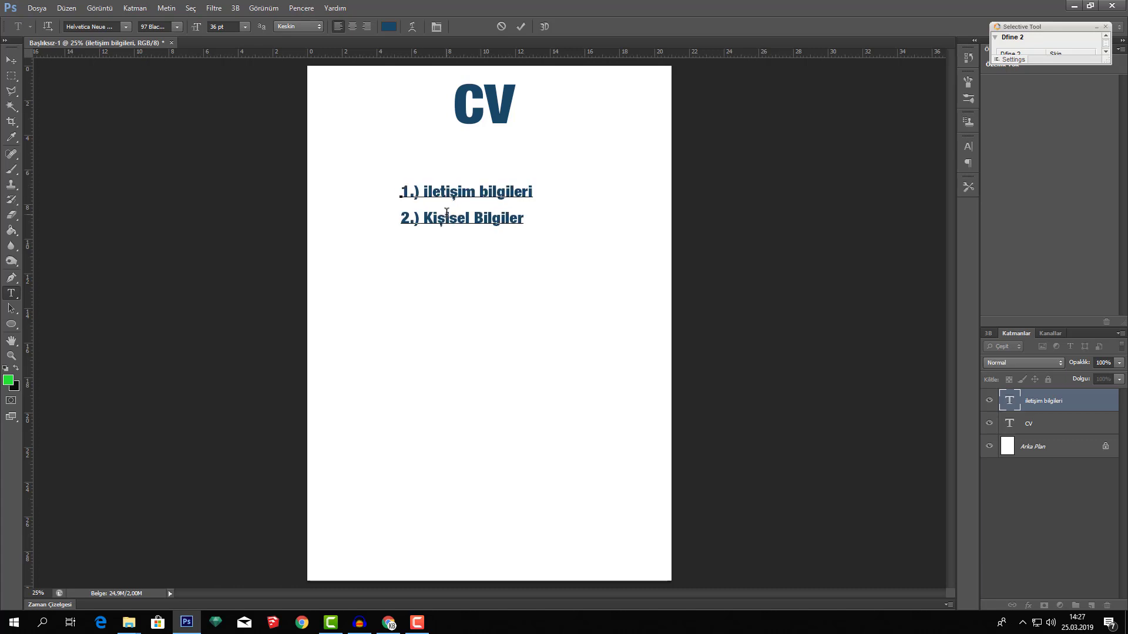
pyautogui.write('3.)')
pyautogui.write(' Kariyer Bilgilerimiz')
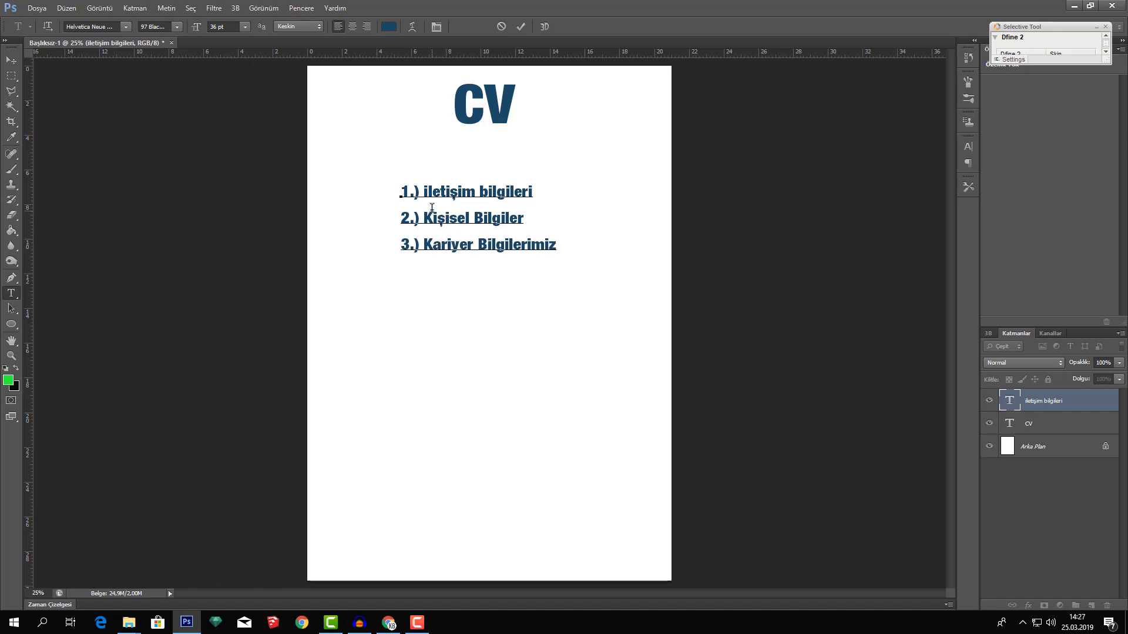
# Select and inspect text on the first three lines of the list
pyautogui.moveTo(426, 191); pyautogui.dragTo(510, 191)
pyautogui.click(510, 192)
pyautogui.moveTo(422, 219); pyautogui.dragTo(518, 218)
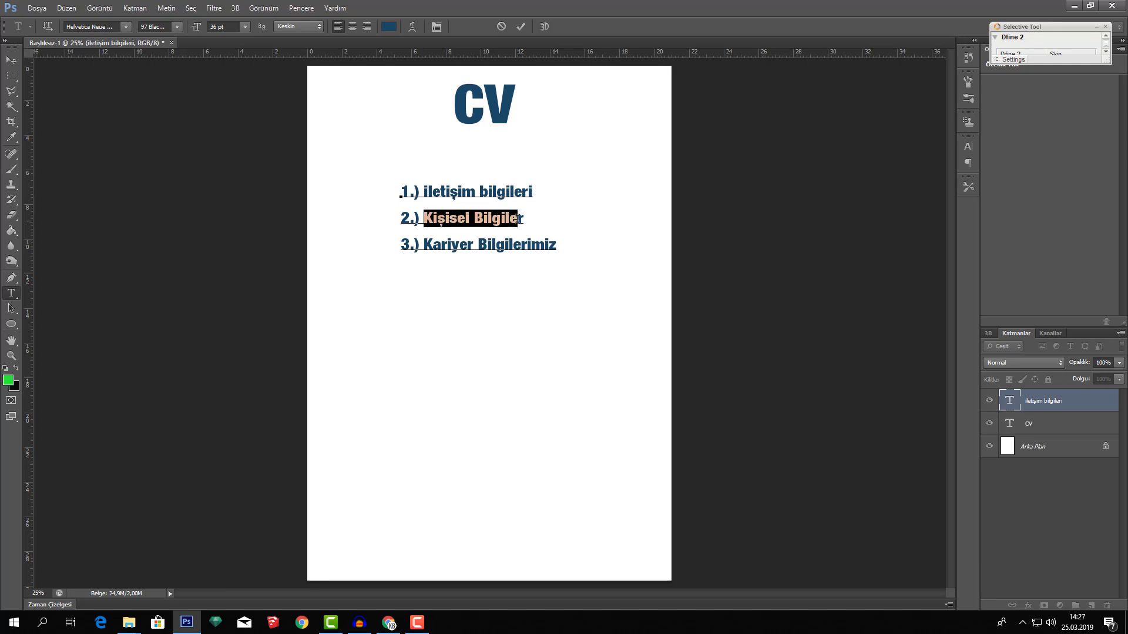
pyautogui.click(518, 219)
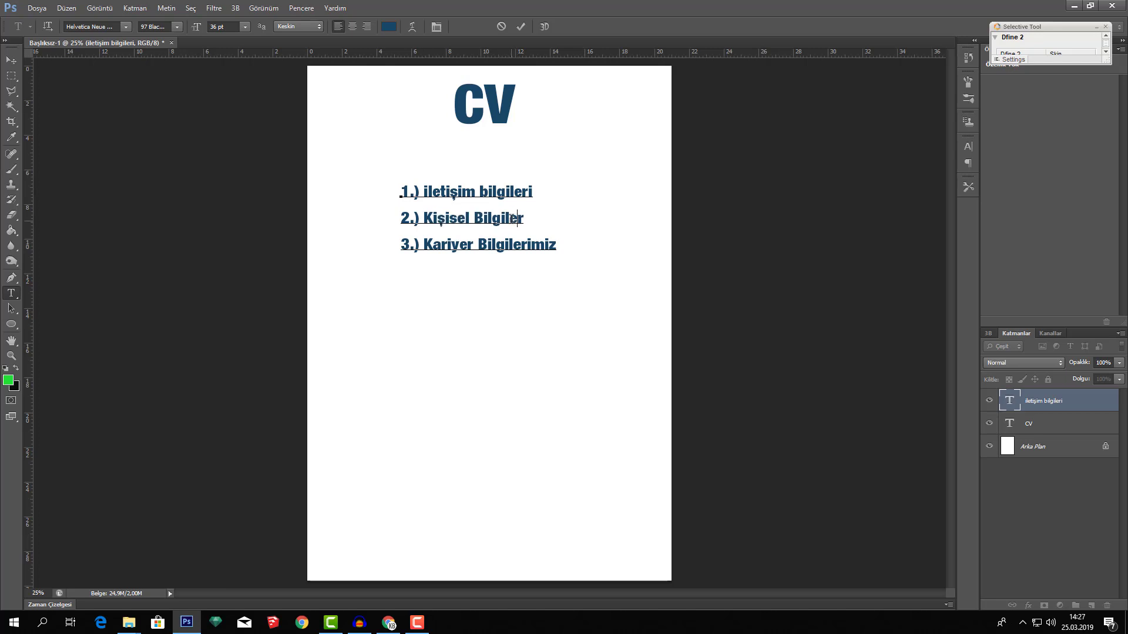
pyautogui.moveTo(445, 219); pyautogui.dragTo(519, 245)
pyautogui.click(473, 243)
# Add a fourth line reading '4.) Eğitim Bilgilerimiz'
pyautogui.click(527, 245)
pyautogui.press('Return')
pyautogui.write('4.) ')
pyautogui.write('Eğiti')
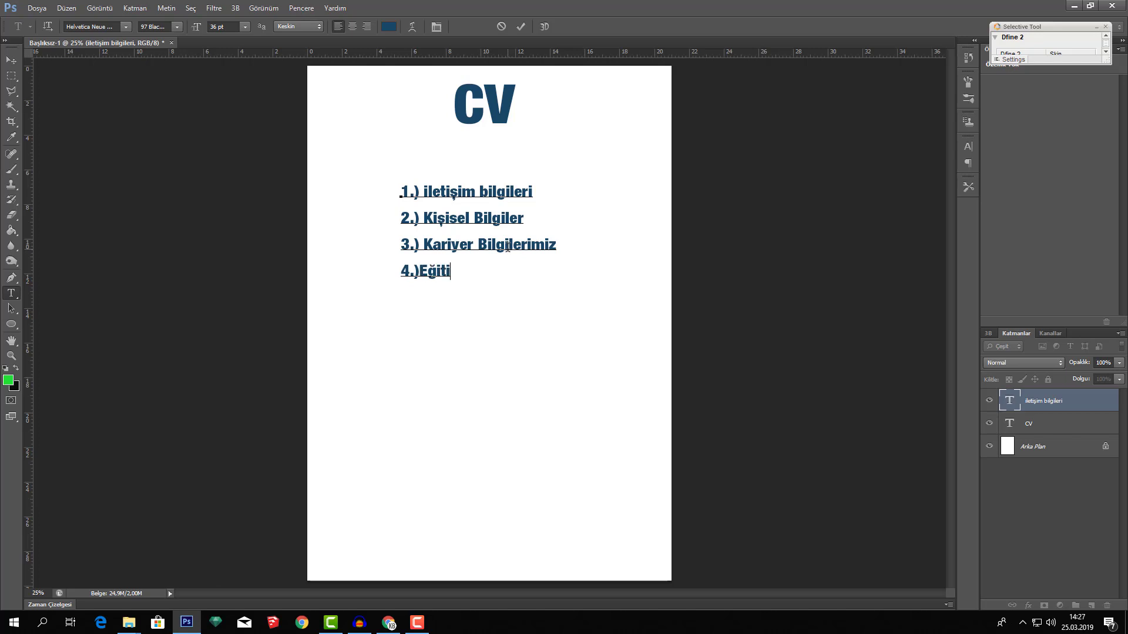
pyautogui.write('m Bilgilerimiz')
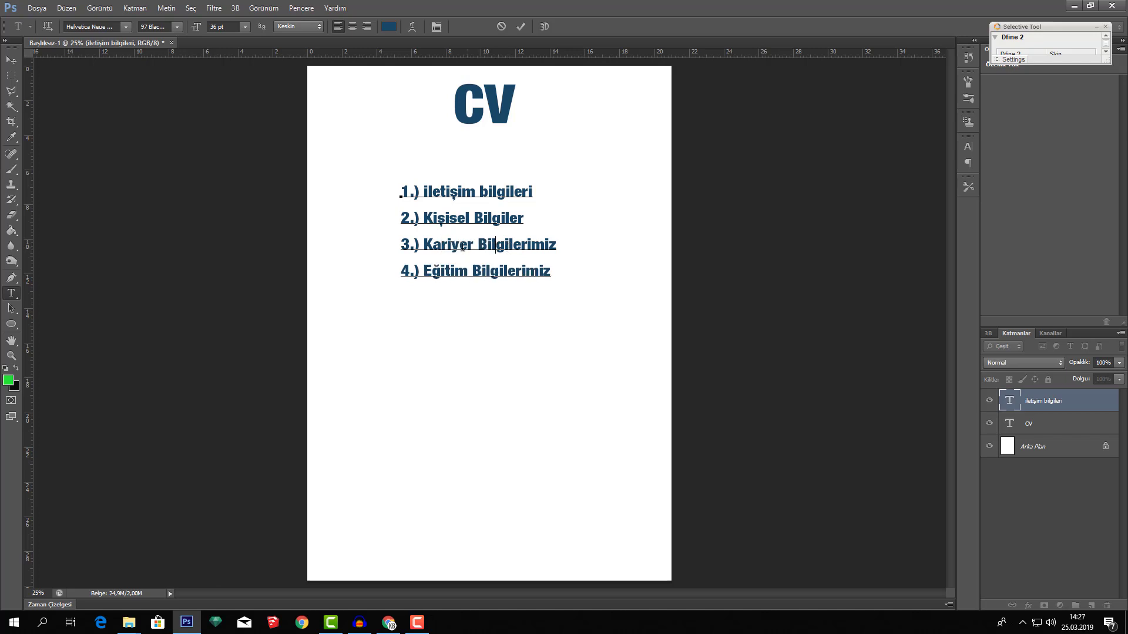
pyautogui.moveTo(459, 246); pyautogui.dragTo(509, 247)
pyautogui.click(521, 275)
pyautogui.click(555, 274)
# Add lines '5.)Başarılar/sertifikalar/kurslar' and '6.)Staj/İş Deneyimi', then start a '7.)' line
pyautogui.press('Return')
pyautogui.write('5.')
pyautogui.write(')Başarılar/')
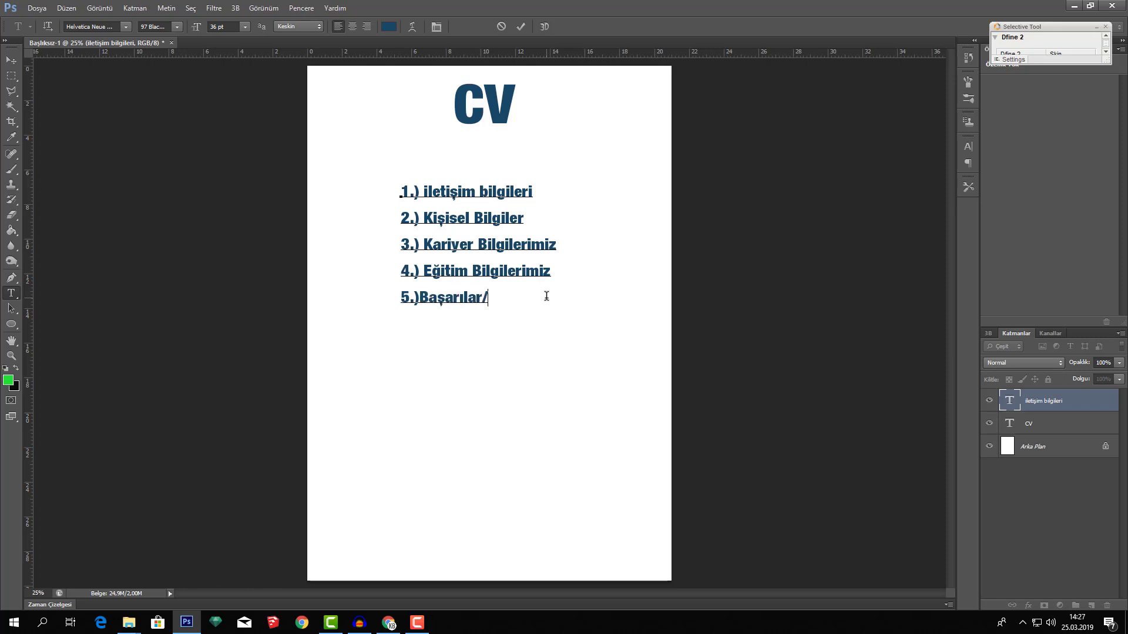
pyautogui.write('sertifikalar/kurslar')
pyautogui.press('Return')
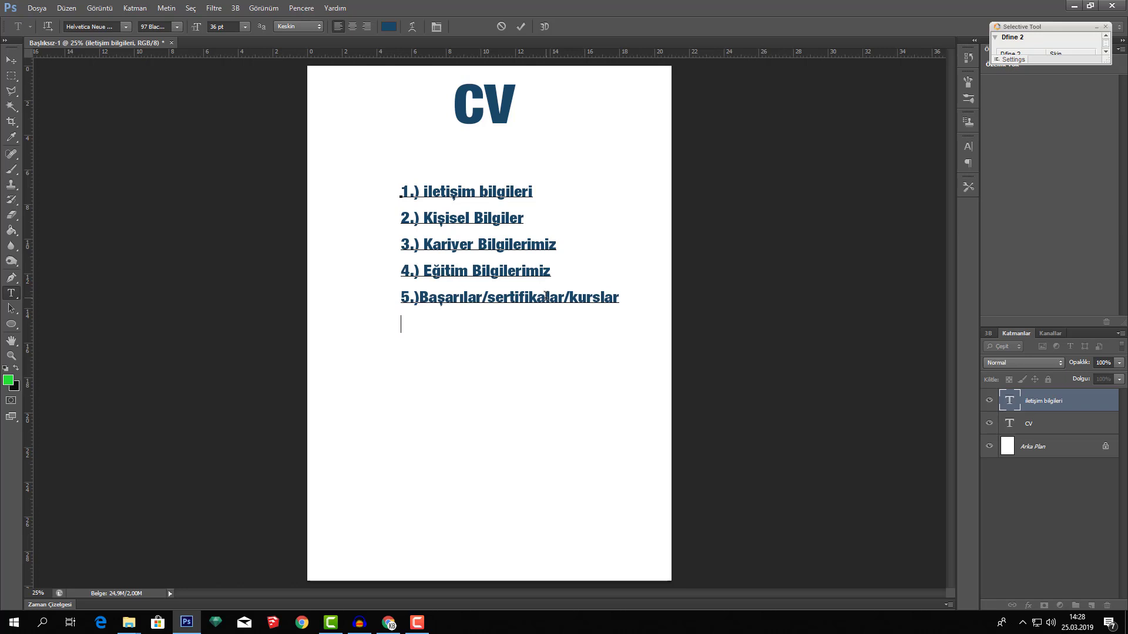
pyautogui.write('6')
pyautogui.write('.)')
pyautogui.write('Staj')
pyautogui.write('/')
pyautogui.write('İş ')
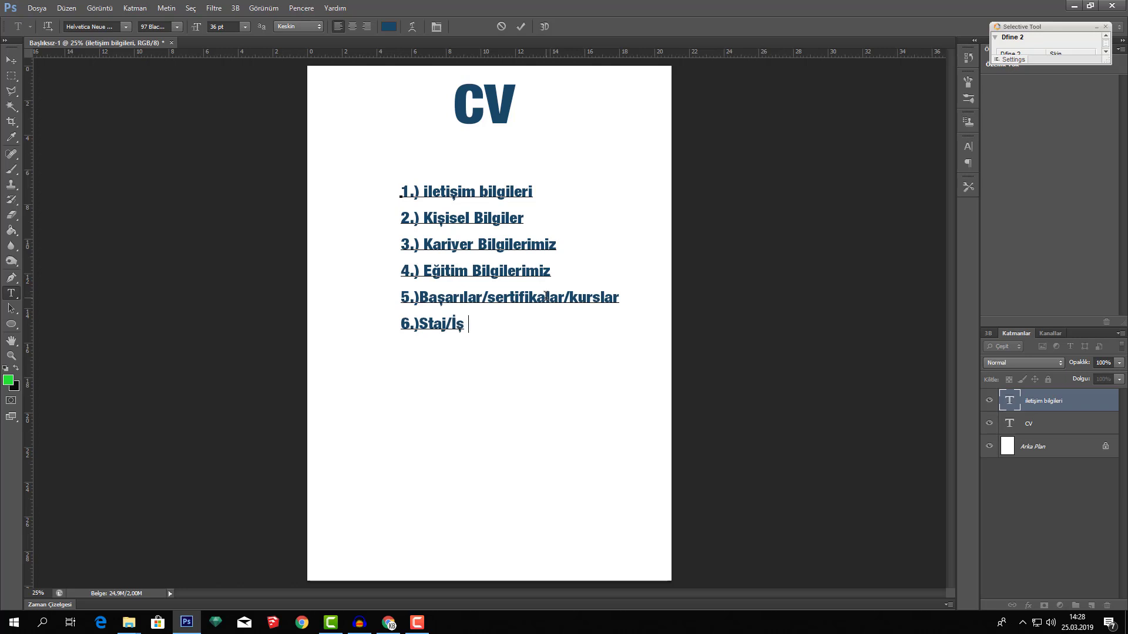
pyautogui.write('Deneyimi')
pyautogui.press('Return')
pyautogui.write('7.)')
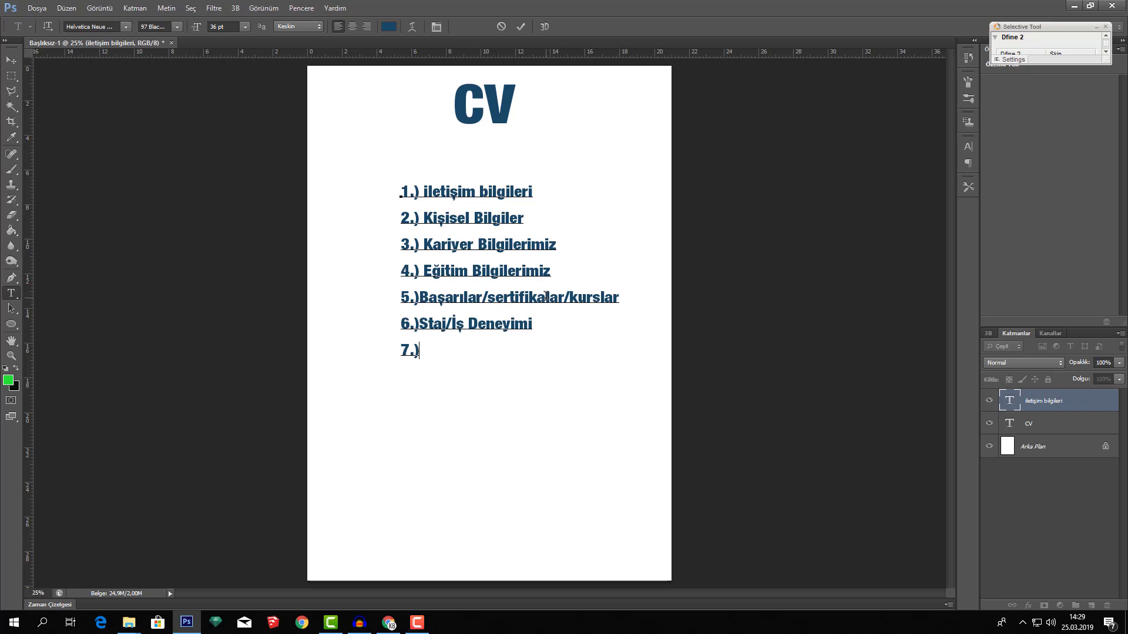
# Complete line 7 as 'Yabancı Dil' and add a space after the list numbers
pyautogui.write('Yaban')
pyautogui.write('cı Dil')
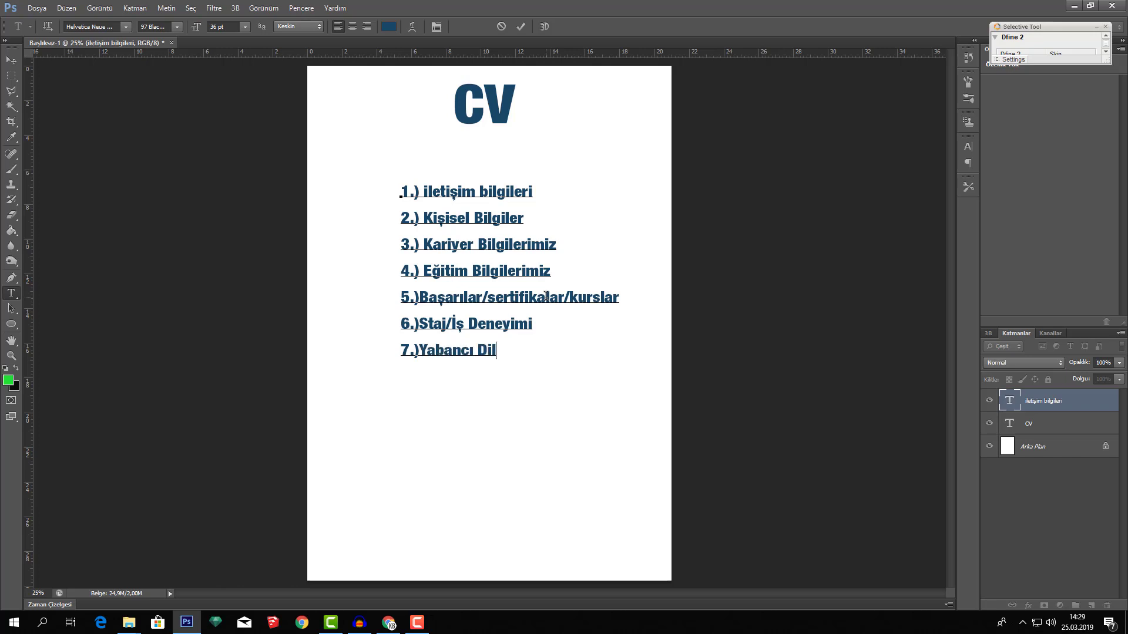
pyautogui.click(418, 297)
pyautogui.press('Down')
pyautogui.press('Down')
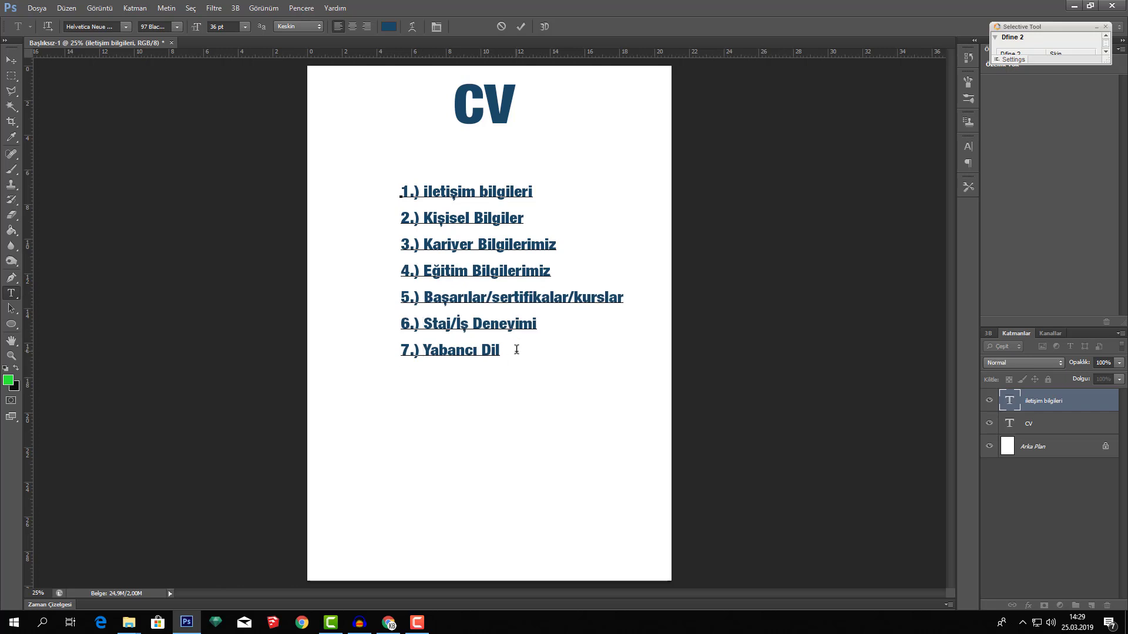
pyautogui.click(516, 349)
# Add lines 8.) Bilgisayar Bilgisi, '9.) İlgi alanları (hobi)' and '10.) Referans'
pyautogui.press('Return')
pyautogui.write('8.')
pyautogui.write(')')
pyautogui.write('ilgisayar Bilgisi')
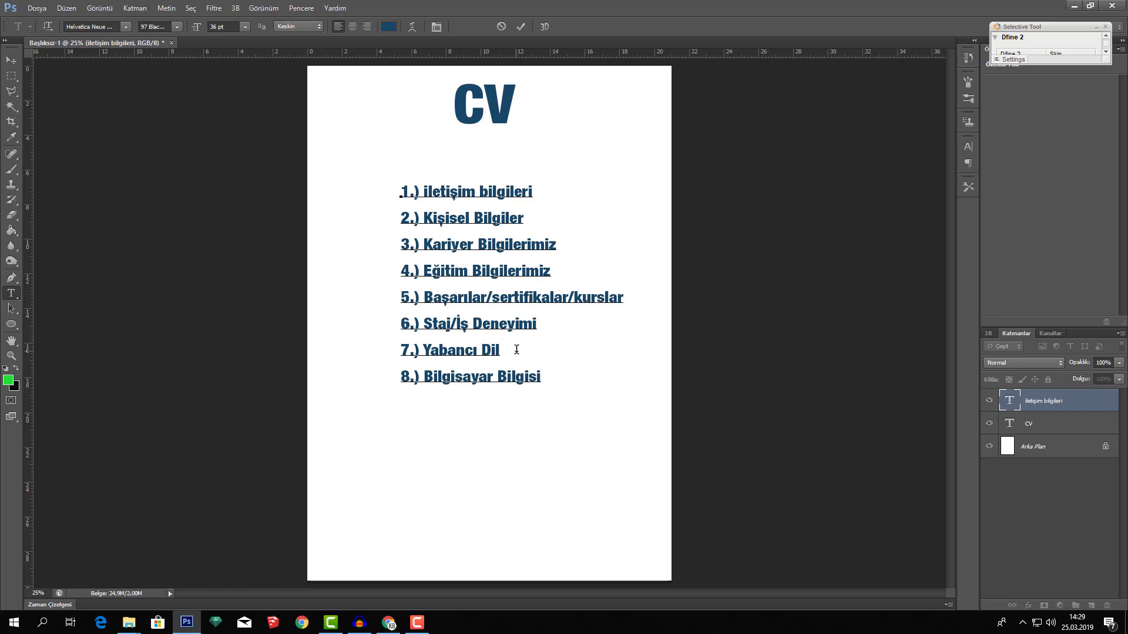
pyautogui.press('Return')
pyautogui.write('9.) İlgi alanları (hobi)')
pyautogui.press('Return')
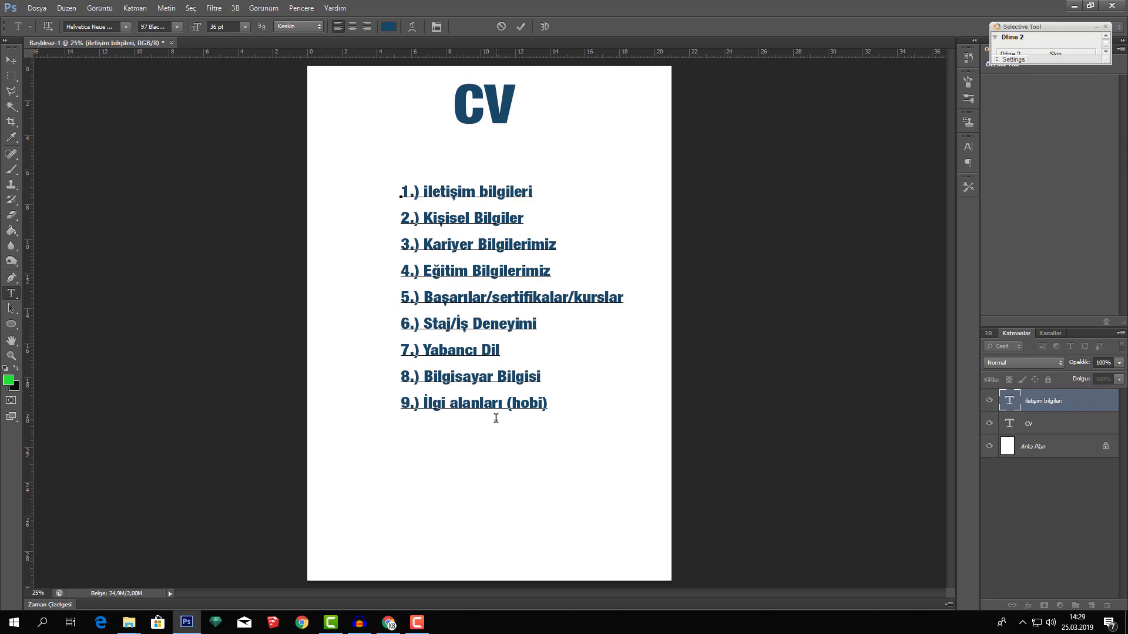
pyautogui.write('10.')
pyautogui.write(') Refer')
pyautogui.write('ans')
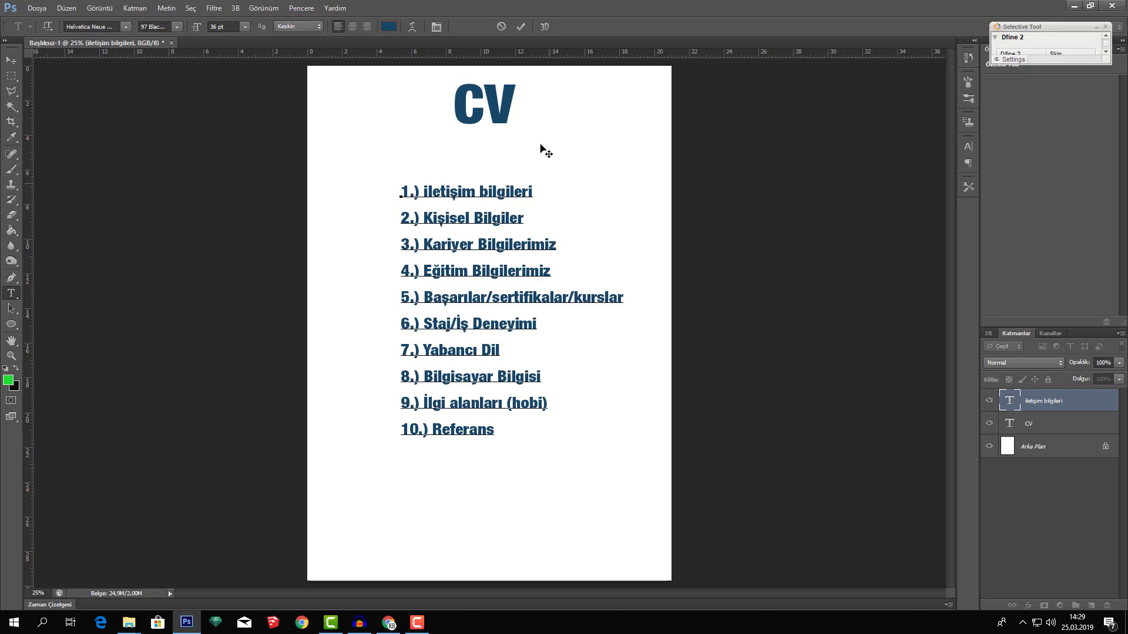
# Commit the section list and move it lower and further left
pyautogui.click(521, 27)
pyautogui.press('v')
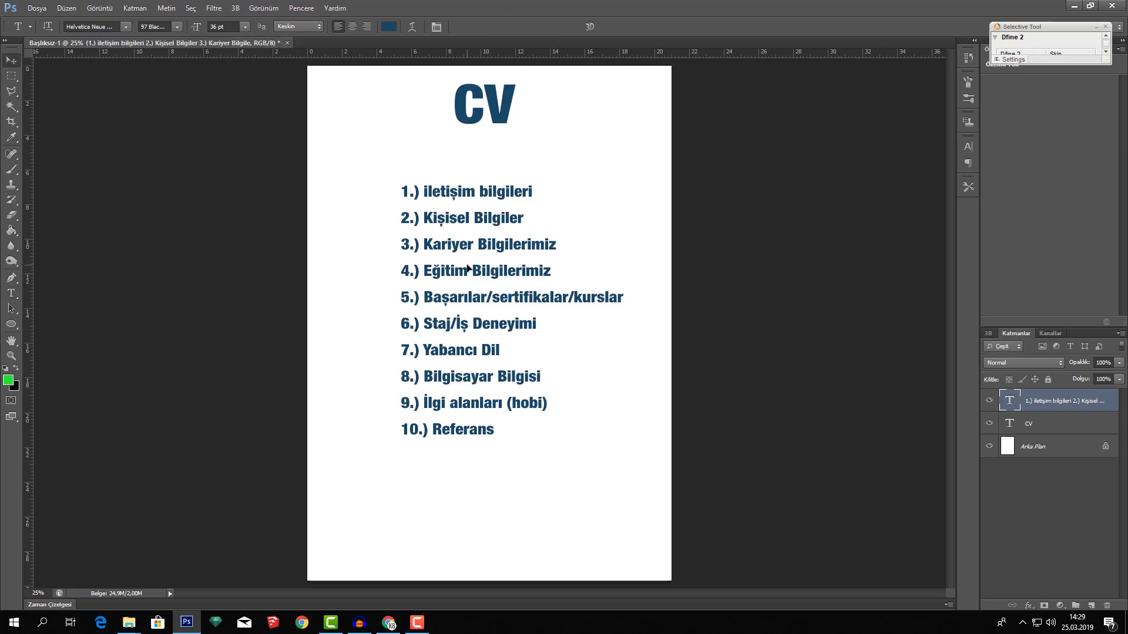
pyautogui.moveTo(503, 272); pyautogui.dragTo(489, 302)
pyautogui.click(582, 184)
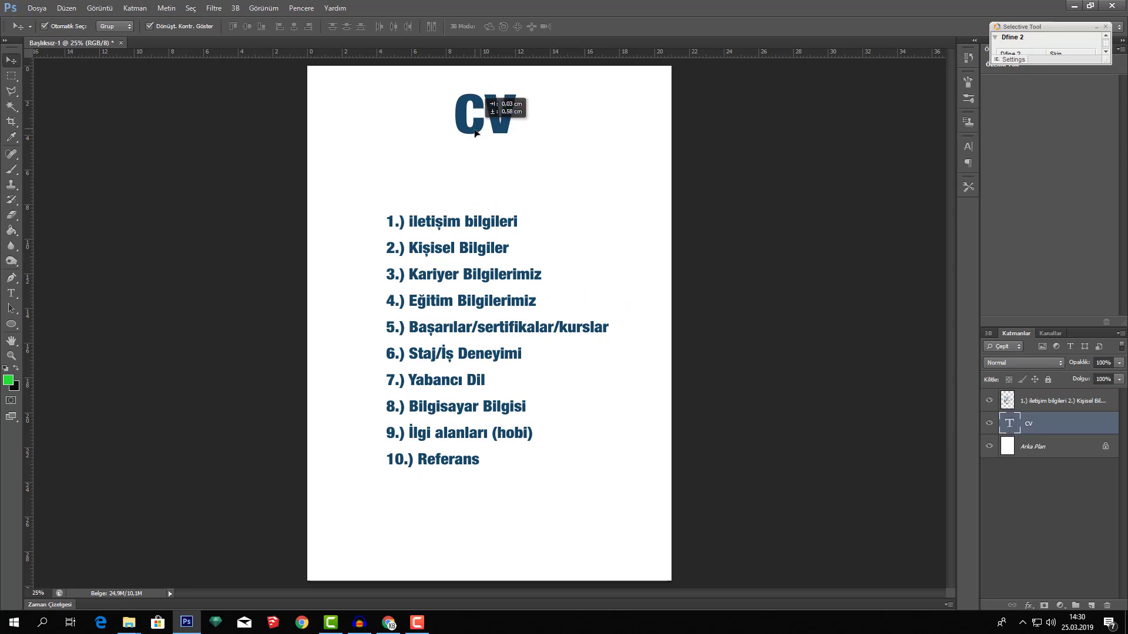
# Nudge the CV title slightly, then bring up the CV Hazırlama sample CV folder
pyautogui.moveTo(477, 120); pyautogui.dragTo(474, 125)
pyautogui.click(447, 176)
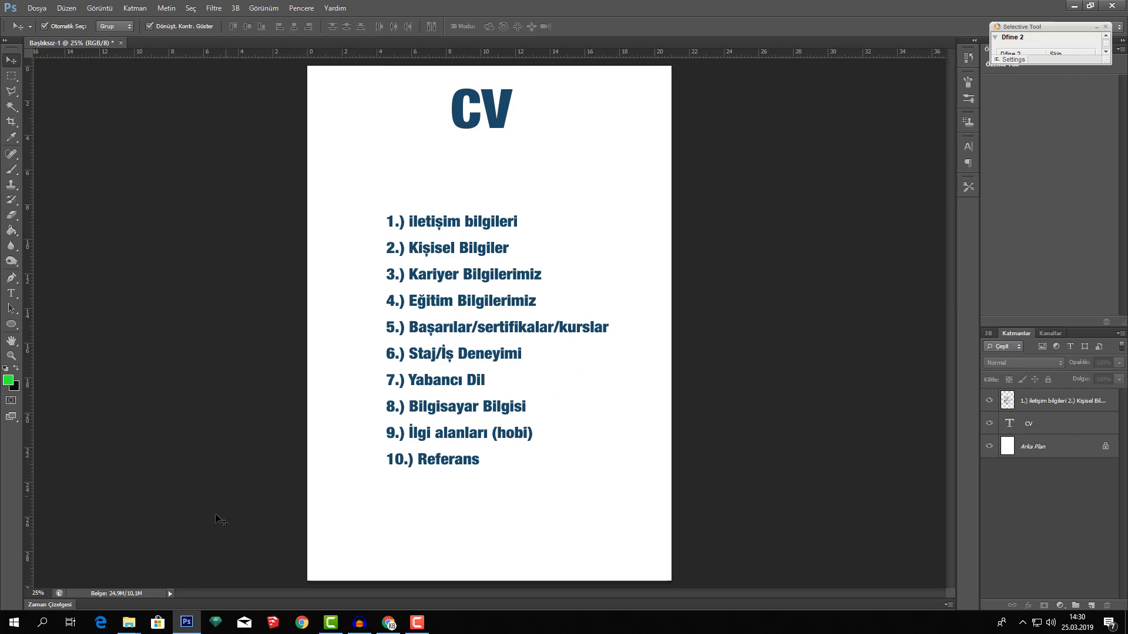
pyautogui.click(128, 623)
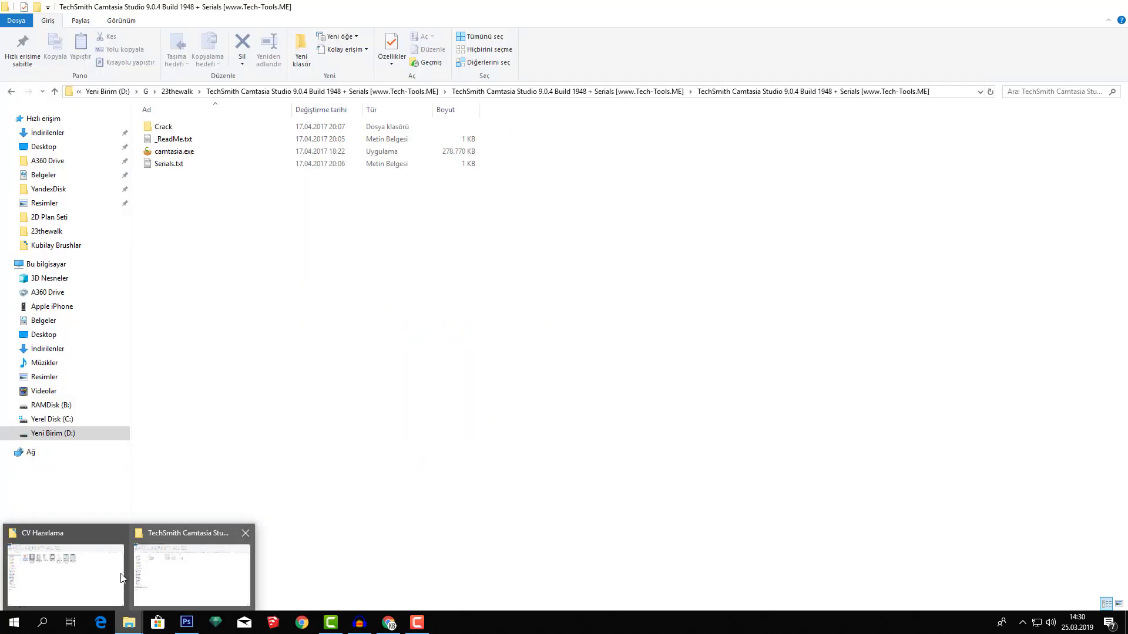
pyautogui.click(88, 576)
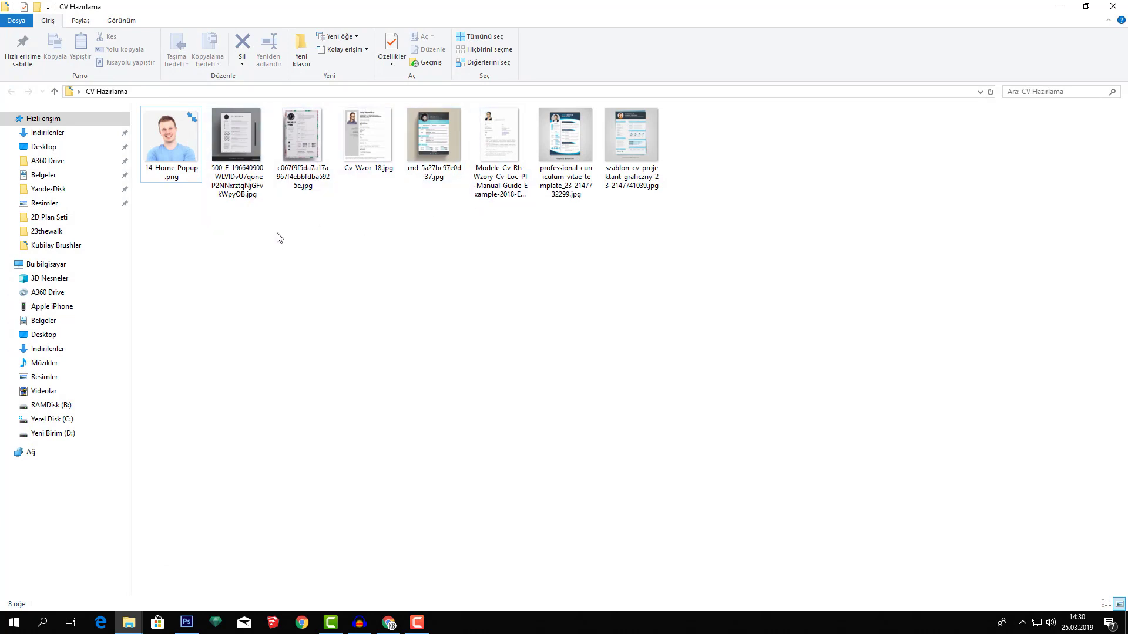
pyautogui.doubleClick(378, 152)
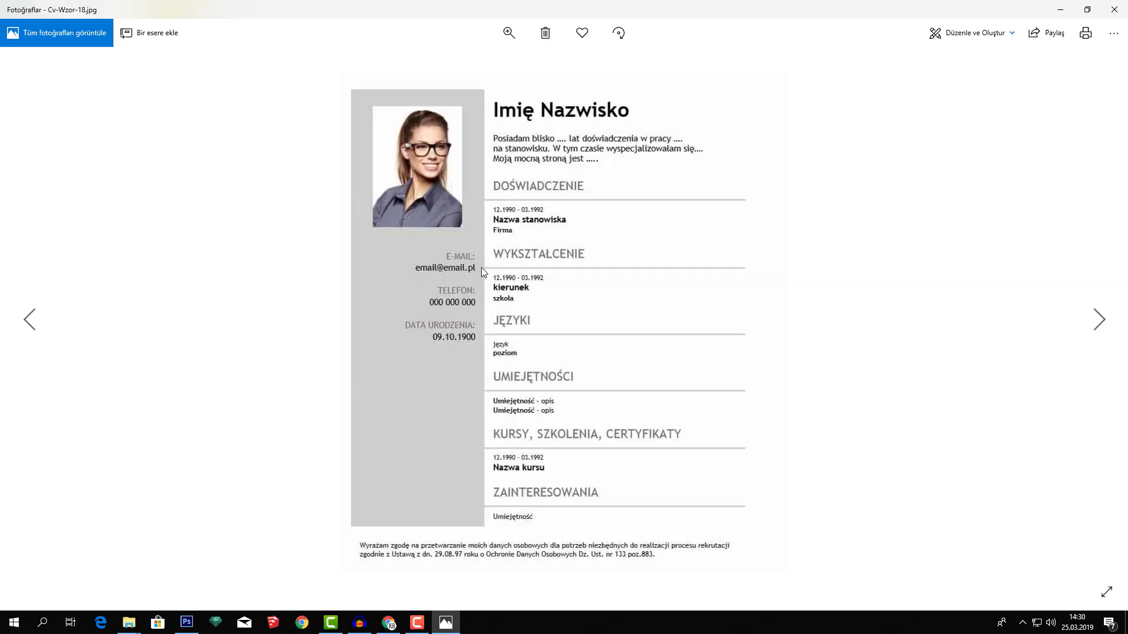
pyautogui.click(1118, 10)
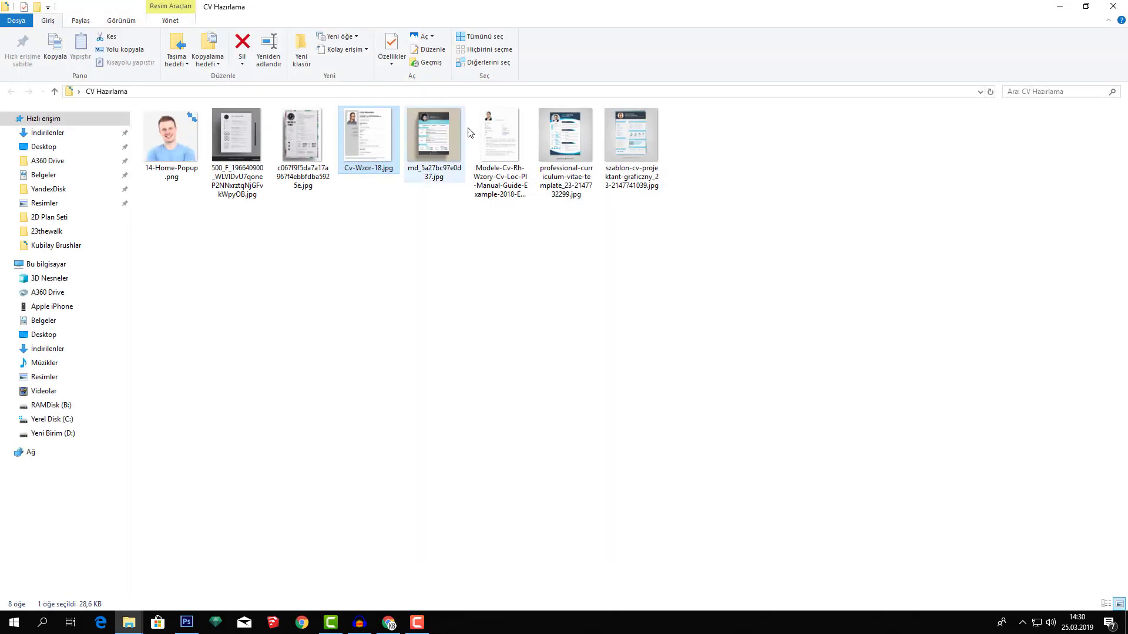
pyautogui.doubleClick(512, 128)
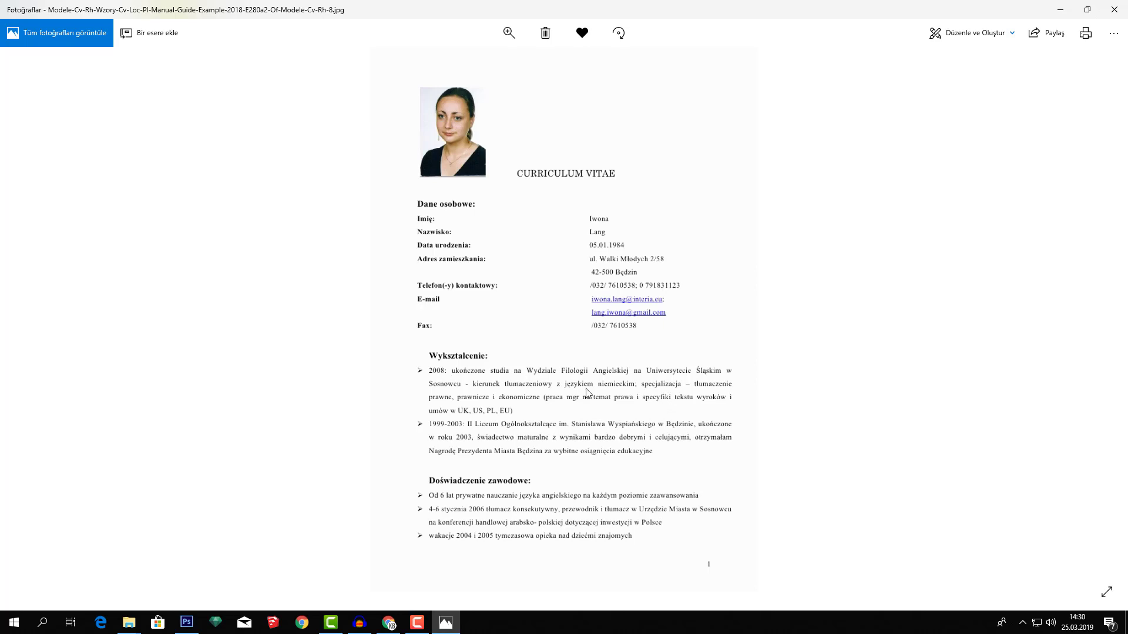
pyautogui.click(1107, 7)
pyautogui.doubleClick(362, 128)
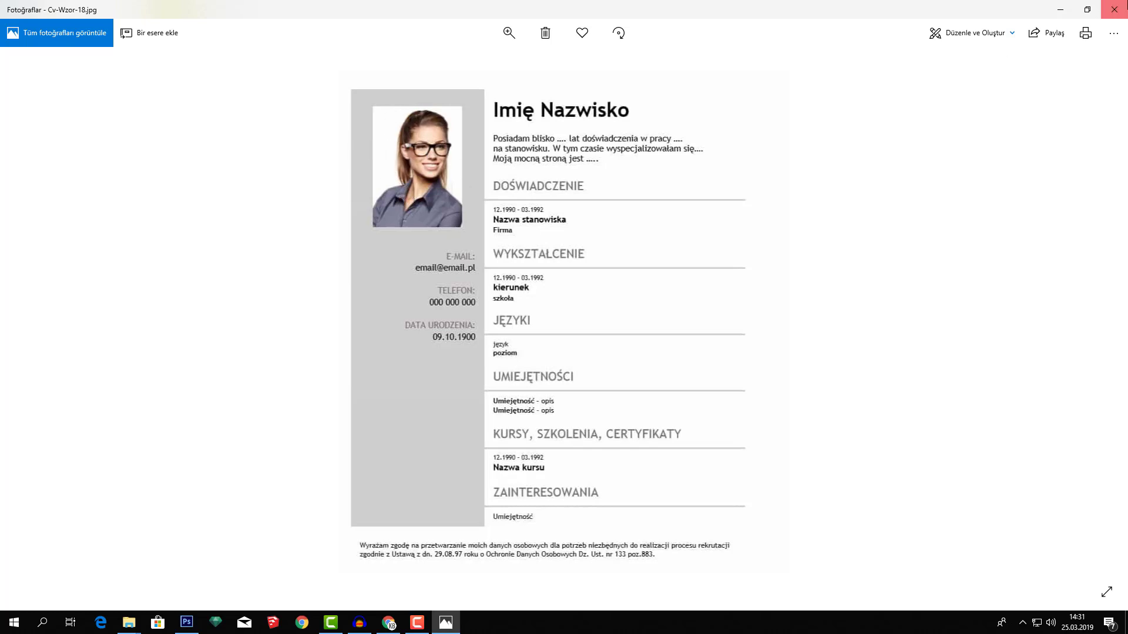
pyautogui.click(1113, 10)
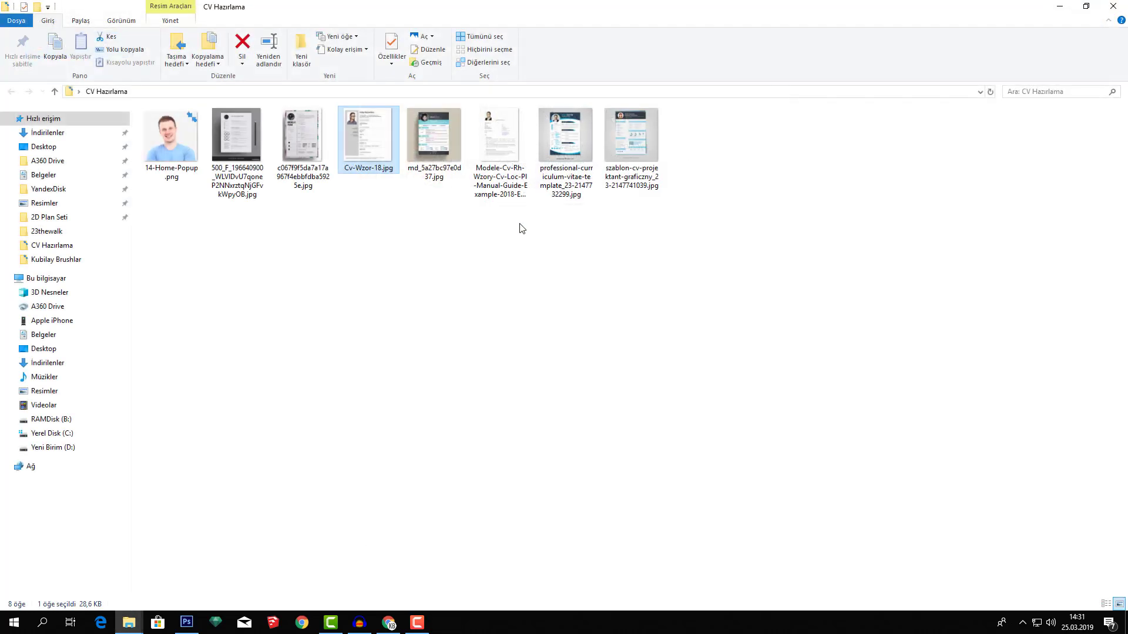
pyautogui.click(482, 175)
pyautogui.click(486, 254)
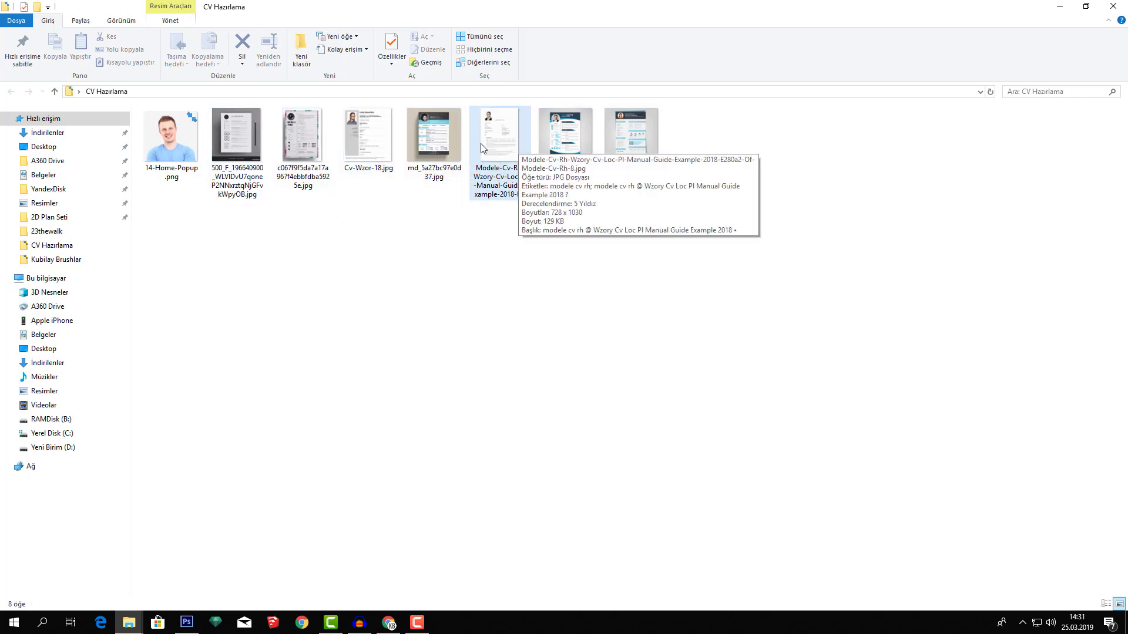
pyautogui.doubleClick(445, 148)
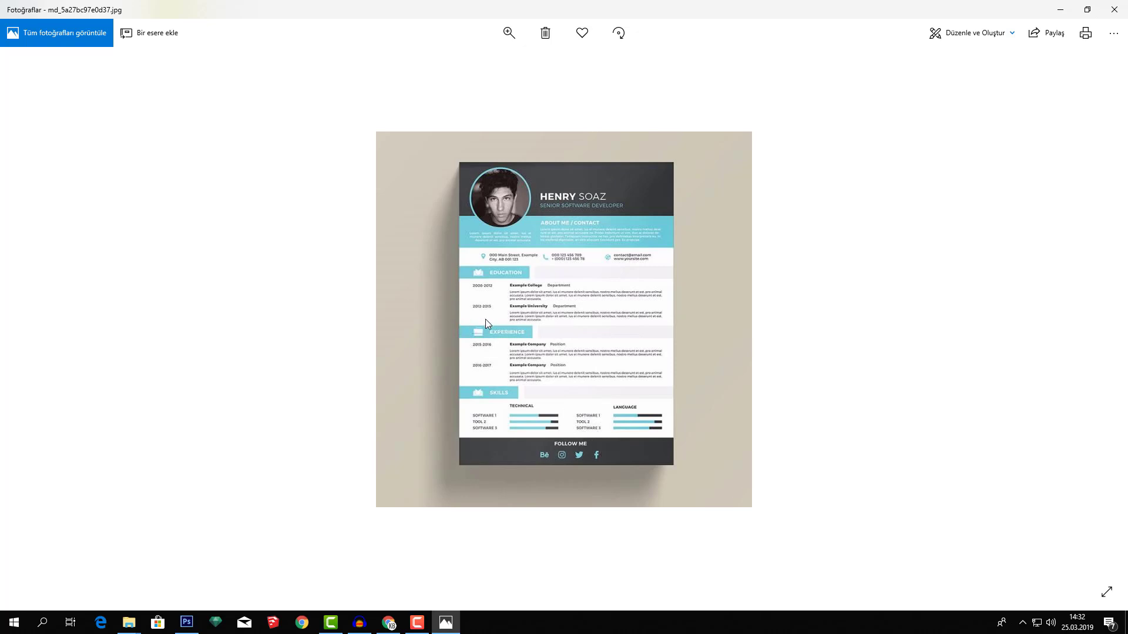
pyautogui.click(1114, 9)
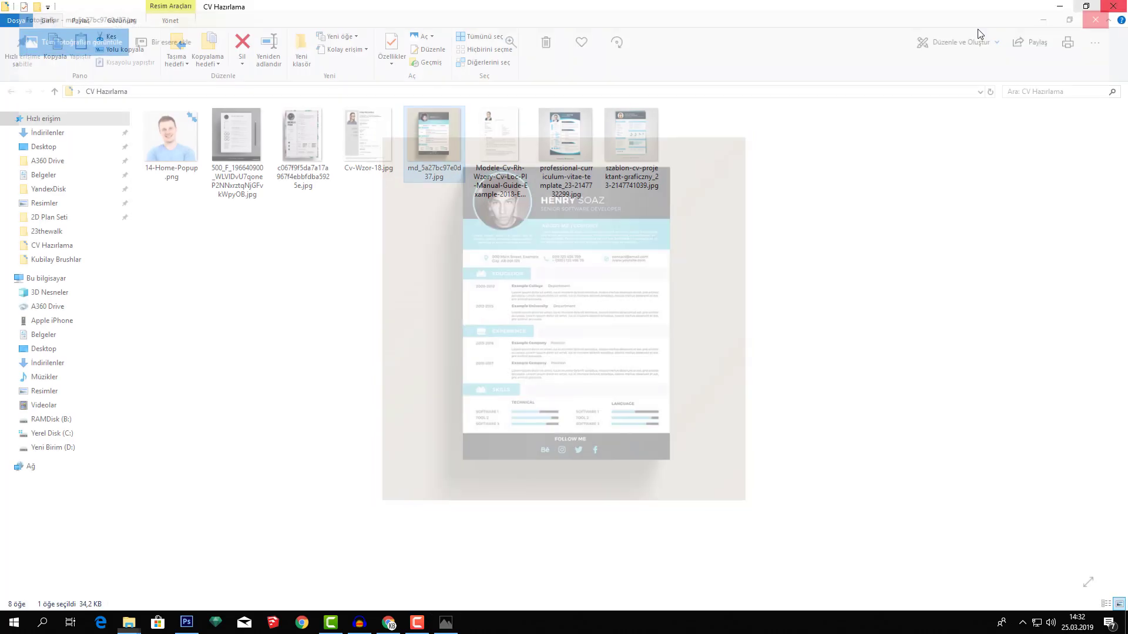
# Open md_5a27bc97e0d37.jpg in Photoshop and crop it to just the CV page
pyautogui.moveTo(434, 138)
pyautogui.mouseDown()
pyautogui.moveTo(473, 225)
pyautogui.moveTo(496, 42)
pyautogui.mouseUp()
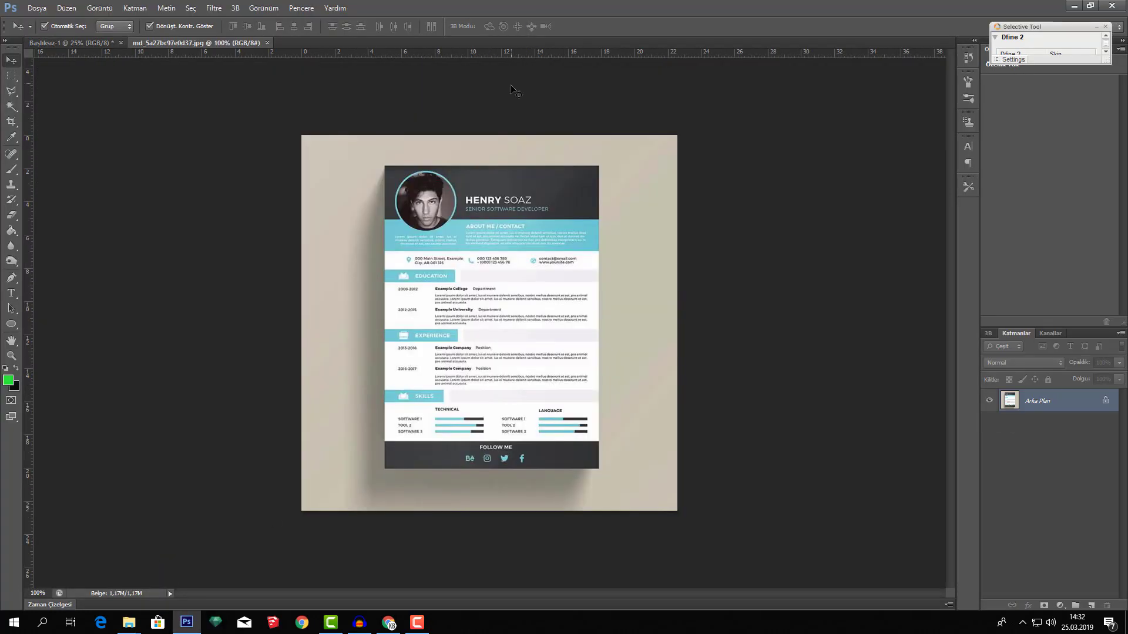
pyautogui.keyDown('alt'); pyautogui.scroll(4, 498, 142); pyautogui.keyUp('alt')
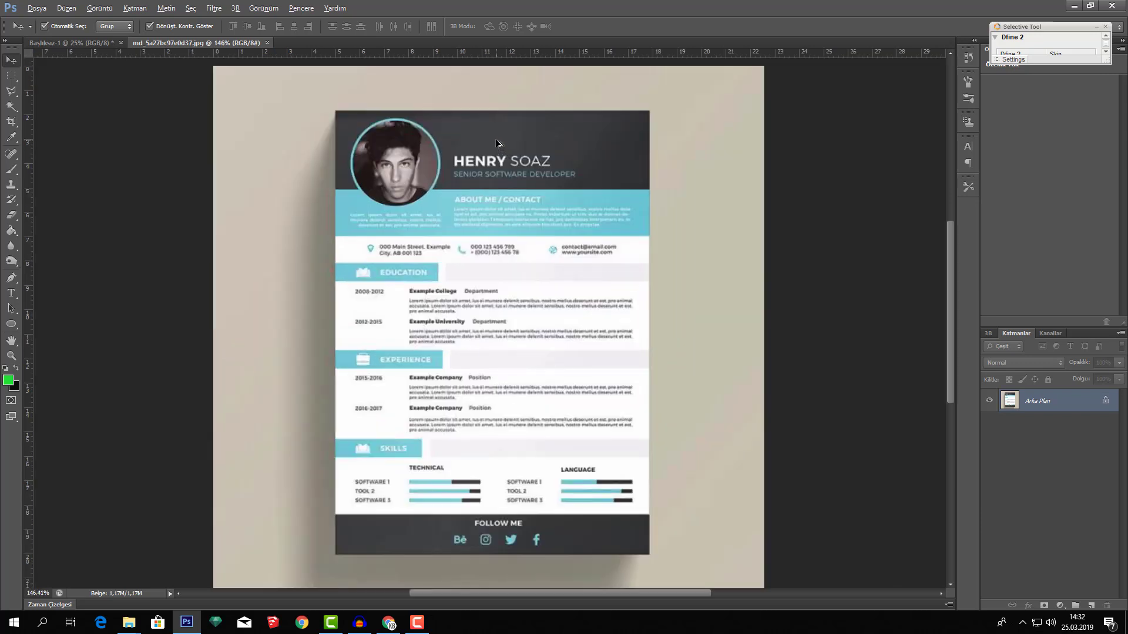
pyautogui.press('c')
pyautogui.keyDown('alt'); pyautogui.scroll(-3, 487, 137); pyautogui.keyUp('alt')
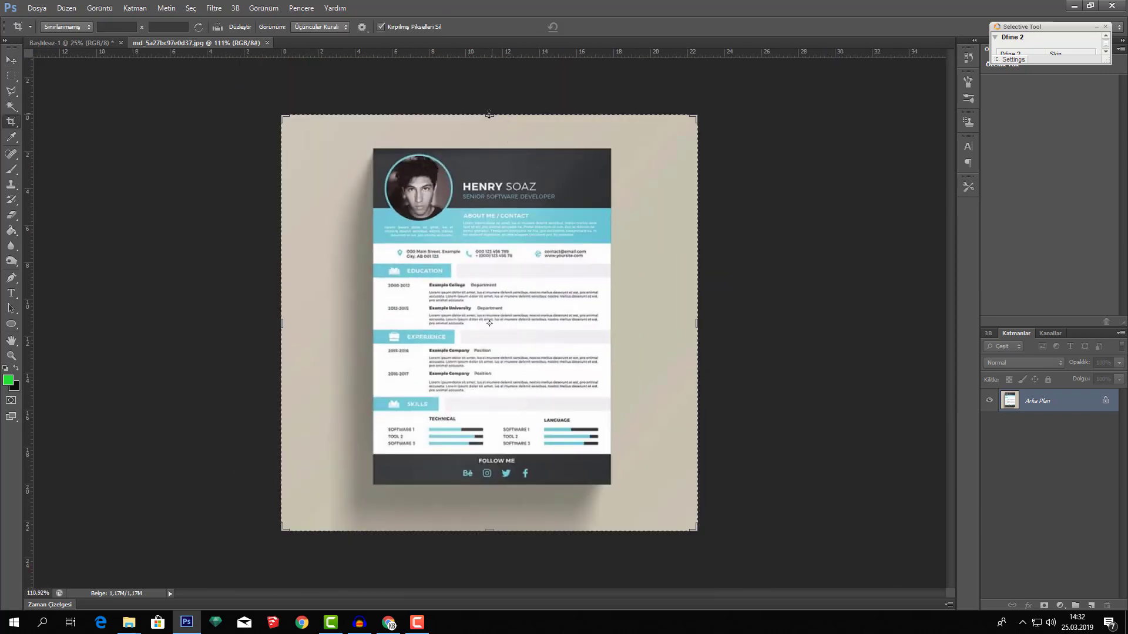
pyautogui.moveTo(488, 94); pyautogui.dragTo(485, 135)
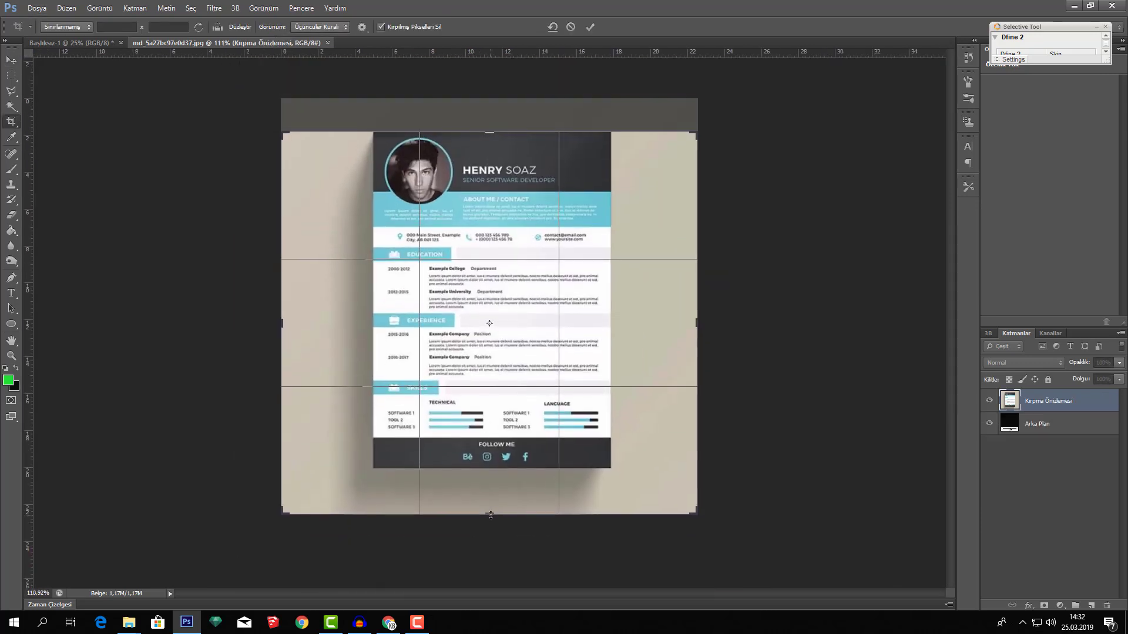
pyautogui.click(591, 27)
pyautogui.press('v')
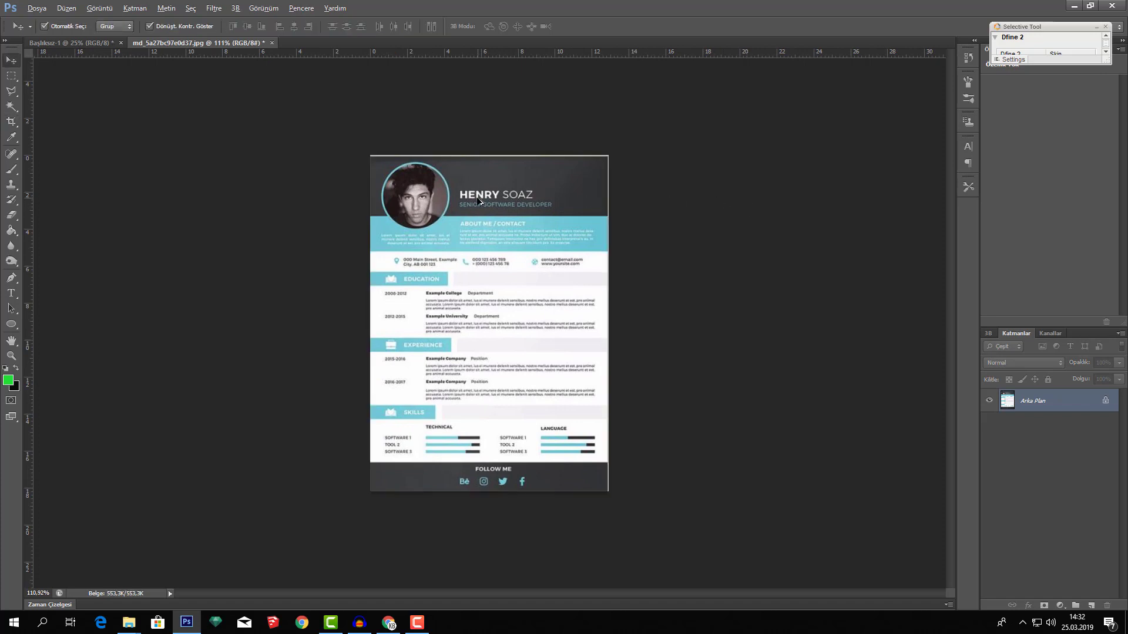
pyautogui.keyDown('alt'); pyautogui.scroll(4, 510, 192); pyautogui.keyUp('alt')
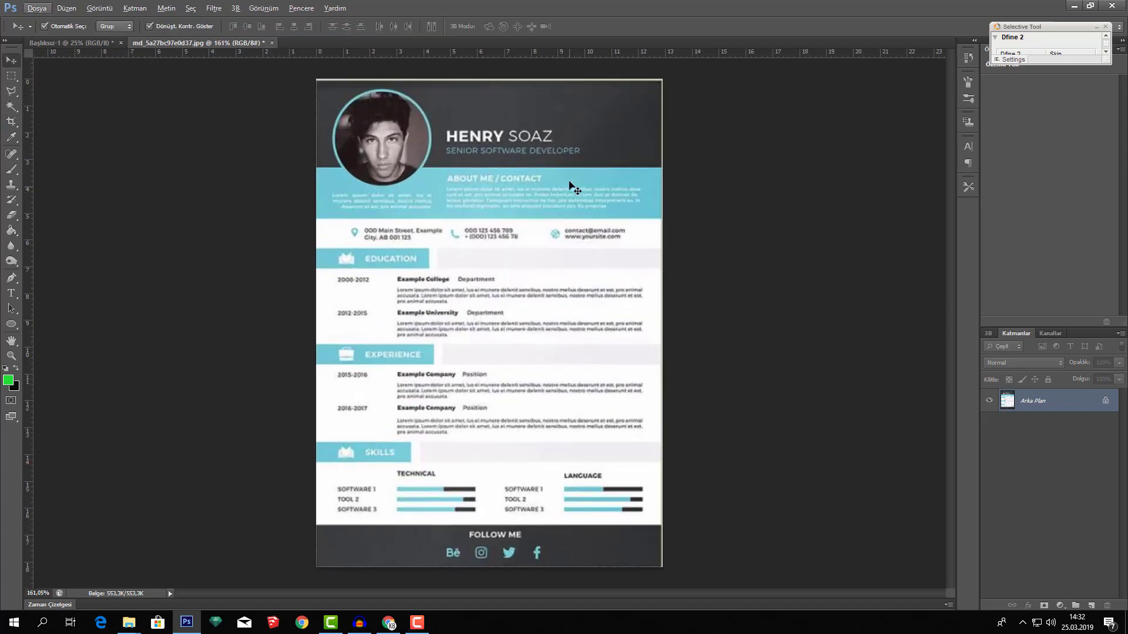
# Set up a red, 3-pixel brush and add a new empty layer for annotations
pyautogui.press('b')
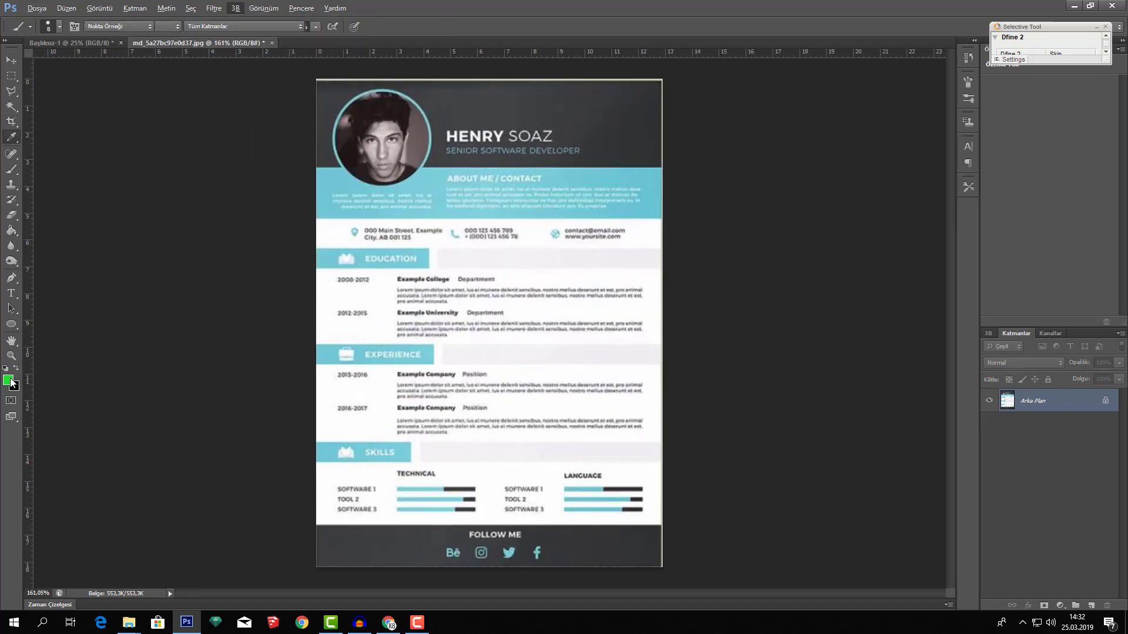
pyautogui.click(8, 380)
pyautogui.click(928, 277)
pyautogui.click(943, 277)
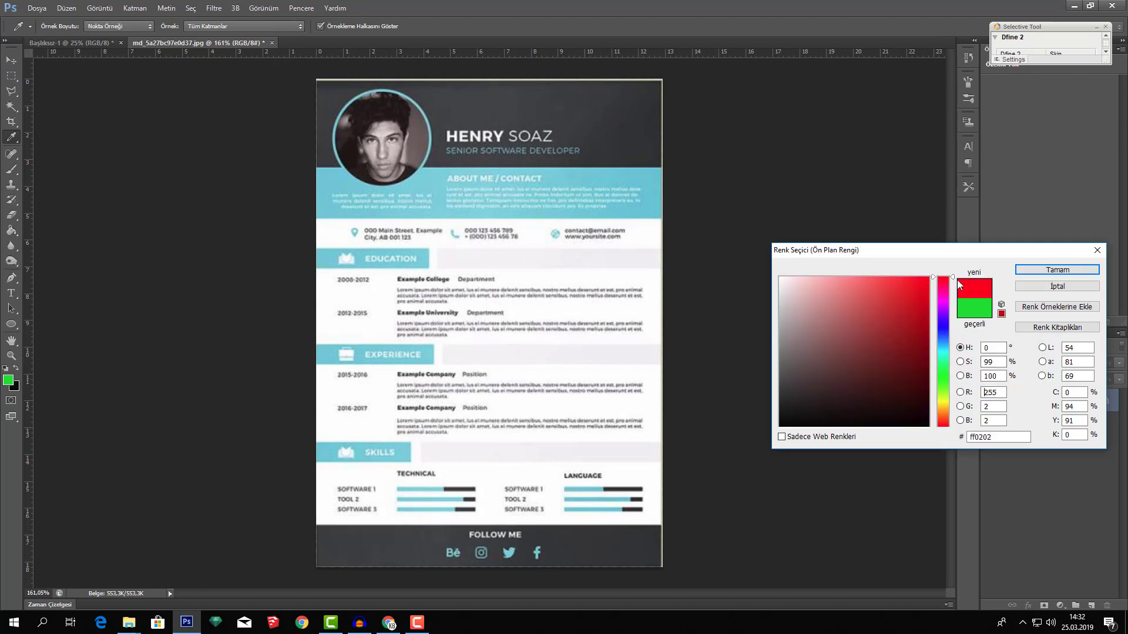
pyautogui.click(1057, 270)
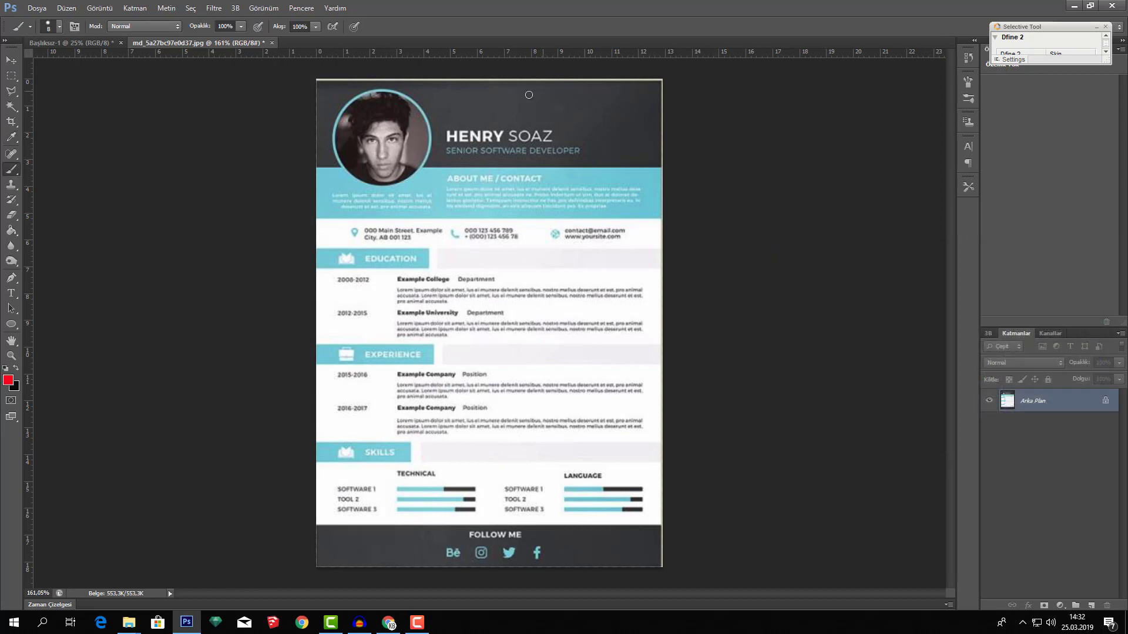
pyautogui.rightClick(544, 111)
pyautogui.moveTo(563, 137); pyautogui.dragTo(560, 141)
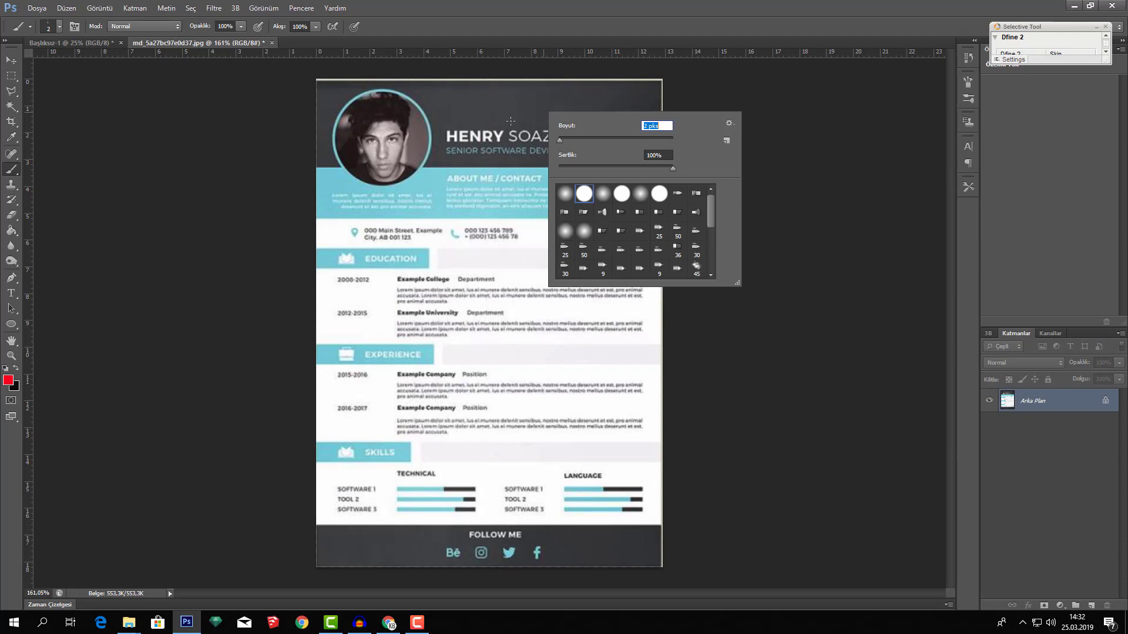
pyautogui.click(1091, 606)
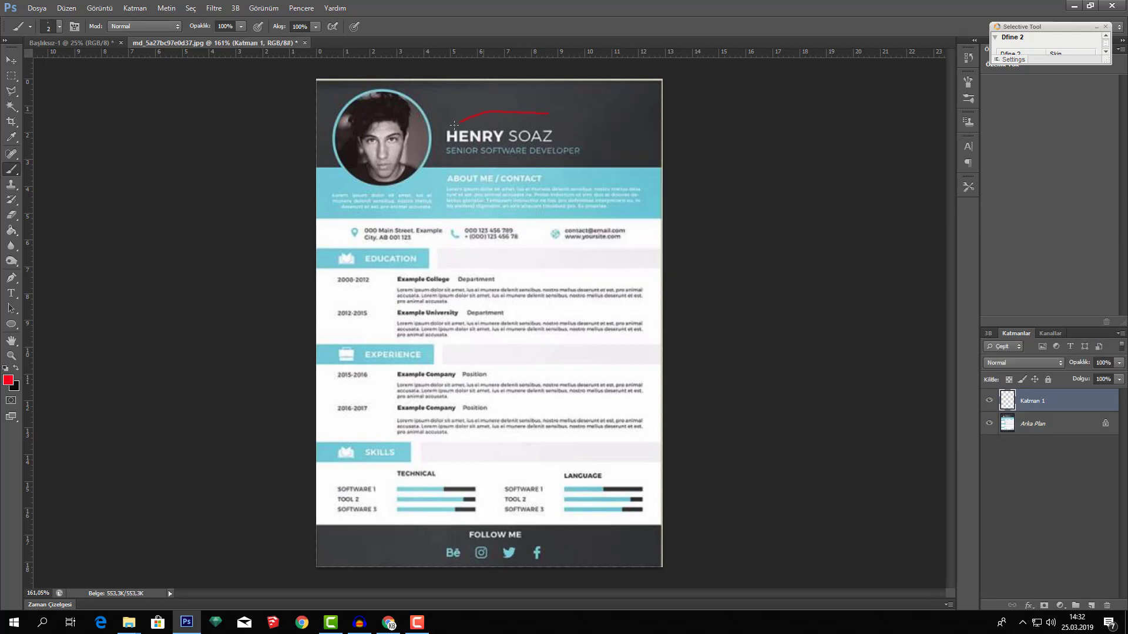
# Draw red marks around the portrait, name, header, About Me block and contact row
pyautogui.moveTo(475, 172); pyautogui.dragTo(602, 146)
pyautogui.moveTo(332, 127)
pyautogui.mouseDown()
pyautogui.moveTo(352, 169)
pyautogui.moveTo(416, 166)
pyautogui.mouseUp()
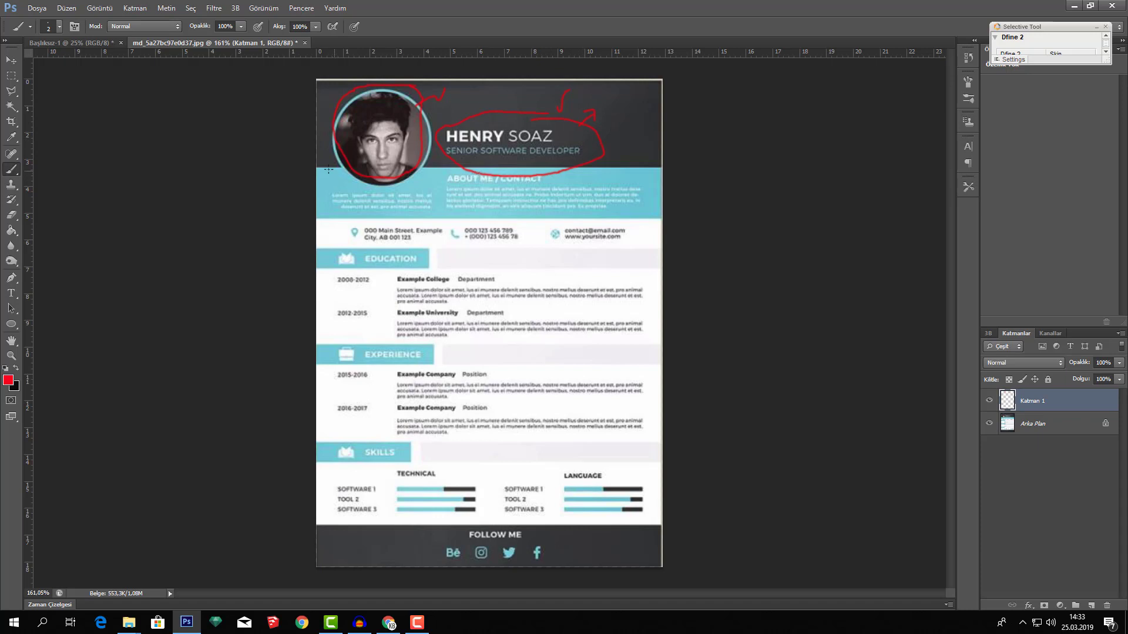
pyautogui.moveTo(399, 164); pyautogui.dragTo(664, 163)
pyautogui.moveTo(664, 222)
pyautogui.mouseDown()
pyautogui.moveTo(516, 222)
pyautogui.moveTo(313, 186)
pyautogui.mouseUp()
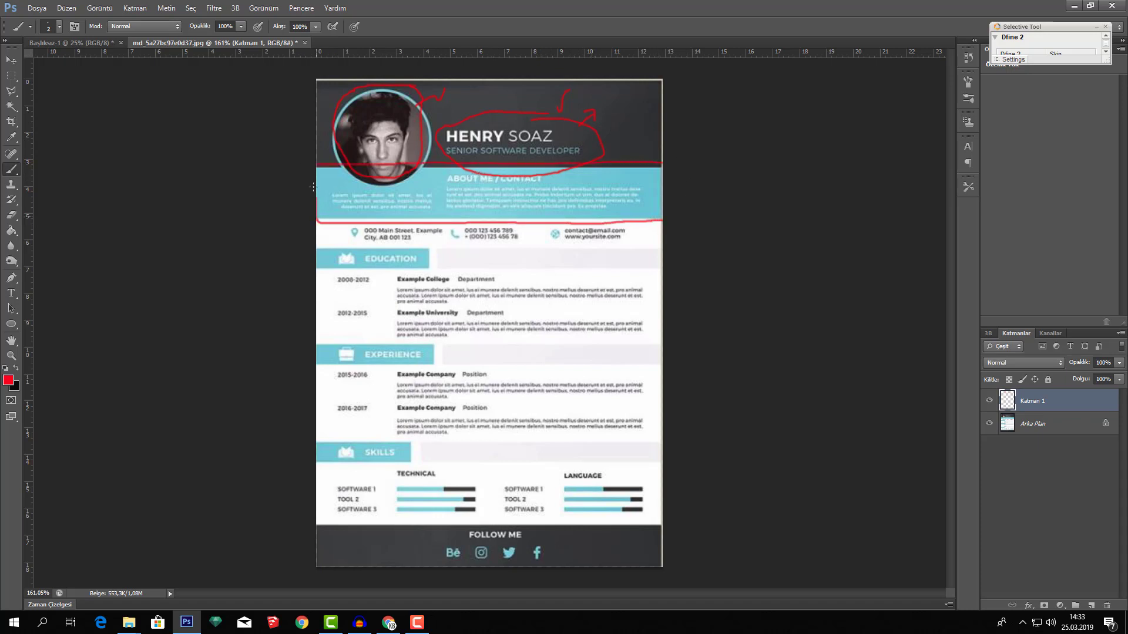
pyautogui.moveTo(531, 169)
pyautogui.mouseDown()
pyautogui.moveTo(448, 184)
pyautogui.moveTo(494, 182)
pyautogui.mouseUp()
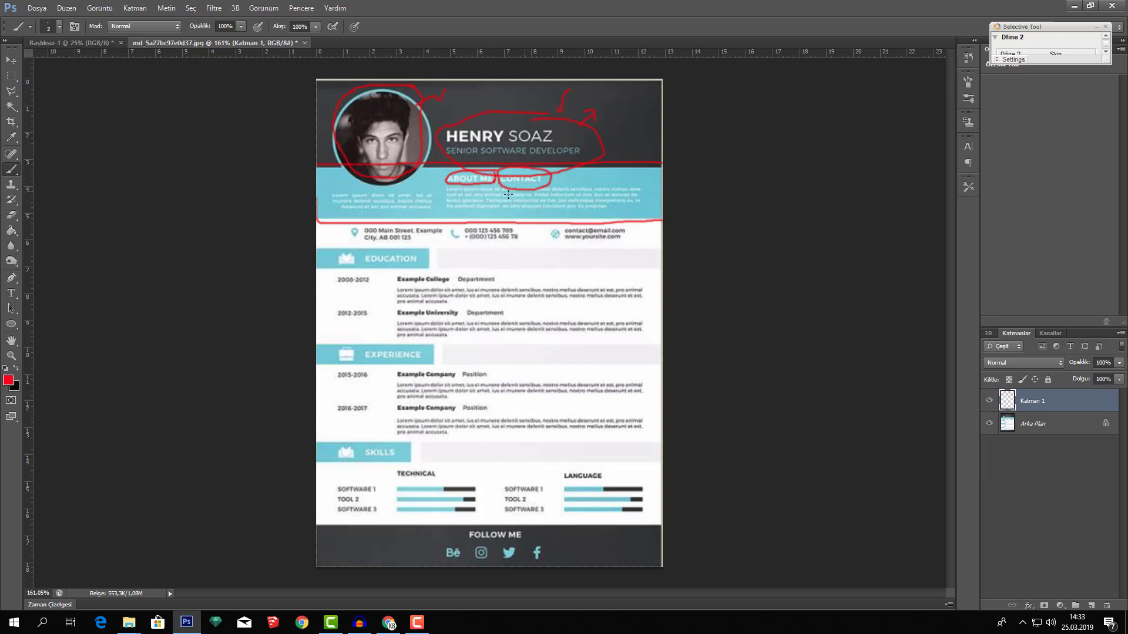
pyautogui.moveTo(318, 247)
pyautogui.mouseDown()
pyautogui.moveTo(655, 225)
pyautogui.moveTo(624, 218)
pyautogui.mouseUp()
pyautogui.moveTo(340, 223); pyautogui.dragTo(327, 241)
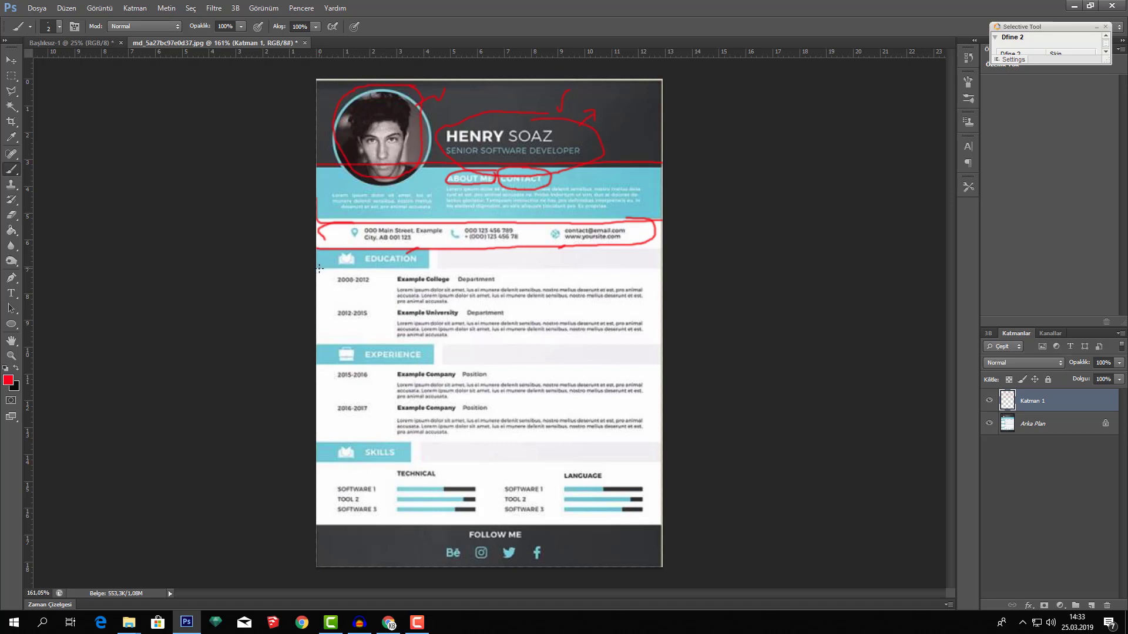
# Circle the EDUCATION and EXPERIENCE headings in red and number them 1 and 2
pyautogui.moveTo(319, 269)
pyautogui.mouseDown()
pyautogui.moveTo(409, 270)
pyautogui.moveTo(428, 252)
pyautogui.moveTo(327, 251)
pyautogui.moveTo(338, 274)
pyautogui.mouseUp()
pyautogui.moveTo(451, 252)
pyautogui.mouseDown()
pyautogui.moveTo(442, 263)
pyautogui.moveTo(455, 264)
pyautogui.mouseUp()
pyautogui.moveTo(386, 347)
pyautogui.mouseDown()
pyautogui.moveTo(331, 359)
pyautogui.moveTo(438, 353)
pyautogui.moveTo(382, 348)
pyautogui.mouseUp()
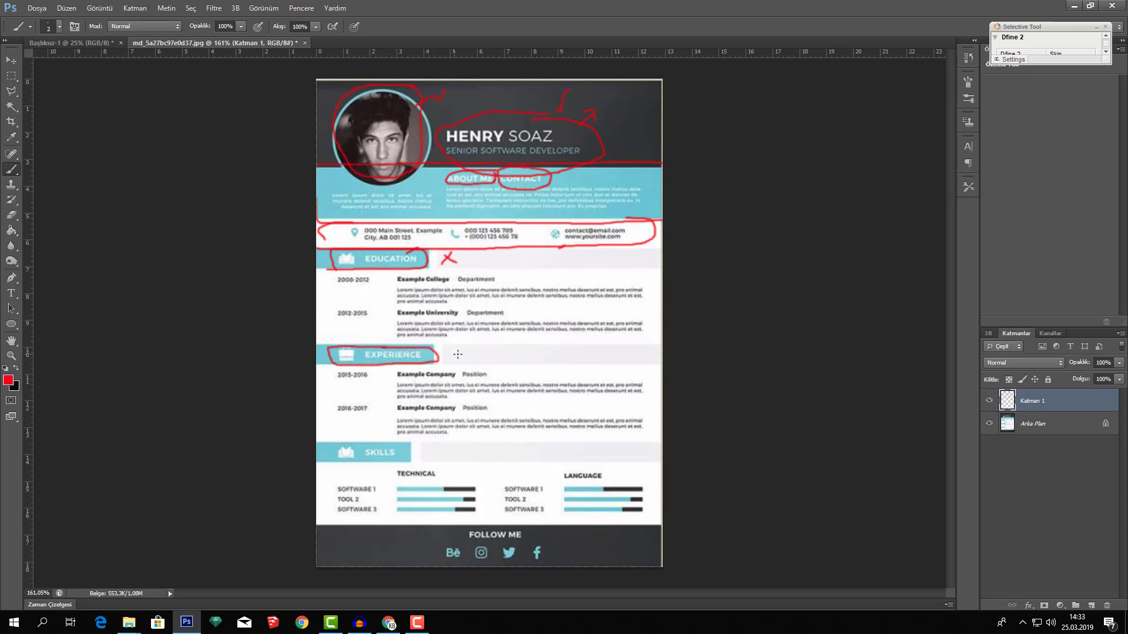
pyautogui.moveTo(452, 348)
pyautogui.mouseDown()
pyautogui.moveTo(446, 362)
pyautogui.moveTo(463, 361)
pyautogui.mouseUp()
pyautogui.moveTo(456, 361)
pyautogui.mouseDown()
pyautogui.moveTo(480, 354)
pyautogui.moveTo(452, 348)
pyautogui.mouseUp()
pyautogui.moveTo(479, 253)
pyautogui.mouseDown()
pyautogui.moveTo(494, 270)
pyautogui.moveTo(481, 252)
pyautogui.mouseUp()
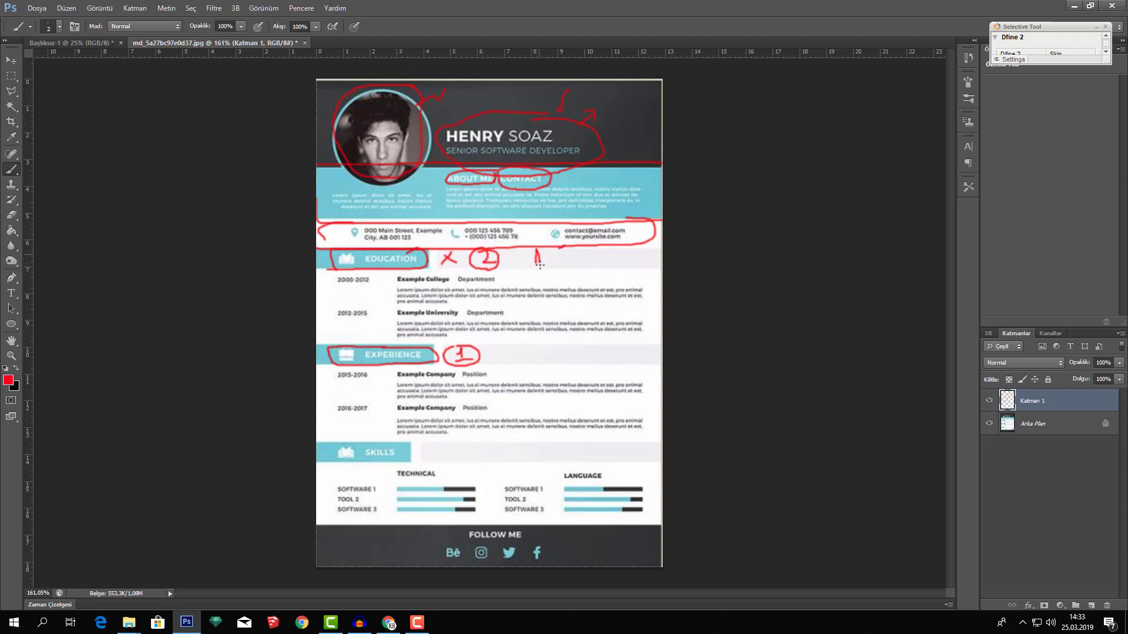
pyautogui.moveTo(532, 256)
pyautogui.mouseDown()
pyautogui.moveTo(538, 272)
pyautogui.moveTo(545, 251)
pyautogui.mouseUp()
pyautogui.moveTo(520, 348)
pyautogui.mouseDown()
pyautogui.moveTo(544, 367)
pyautogui.moveTo(539, 341)
pyautogui.mouseUp()
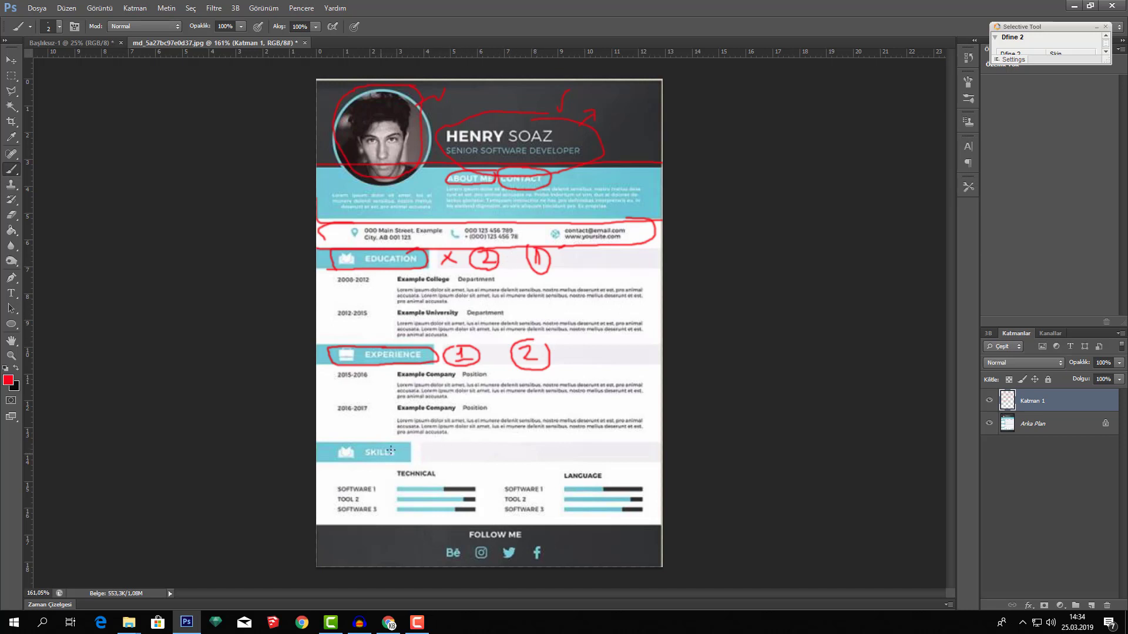
# Mark the SKILLS heading, underline TECHNICAL and LANGUAGE, and mark their skill entries
pyautogui.moveTo(386, 442)
pyautogui.mouseDown()
pyautogui.moveTo(372, 441)
pyautogui.moveTo(435, 459)
pyautogui.moveTo(549, 452)
pyautogui.mouseUp()
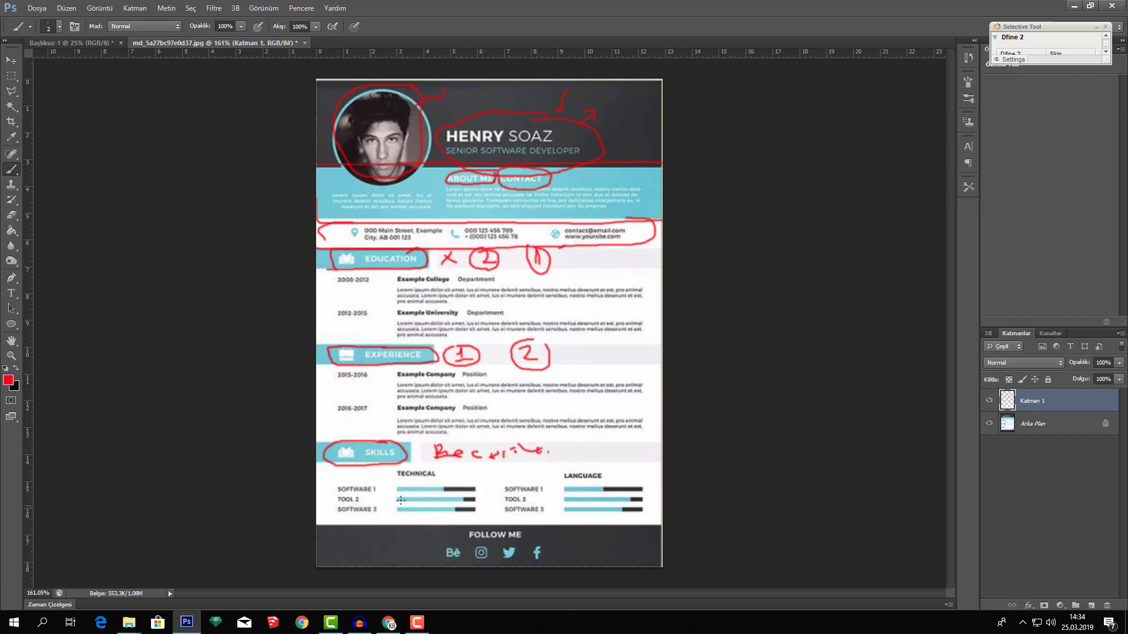
pyautogui.moveTo(397, 481); pyautogui.dragTo(433, 480)
pyautogui.moveTo(577, 480); pyautogui.dragTo(606, 477)
pyautogui.moveTo(332, 486)
pyautogui.mouseDown()
pyautogui.moveTo(336, 516)
pyautogui.moveTo(380, 488)
pyautogui.moveTo(359, 503)
pyautogui.moveTo(376, 512)
pyautogui.mouseUp()
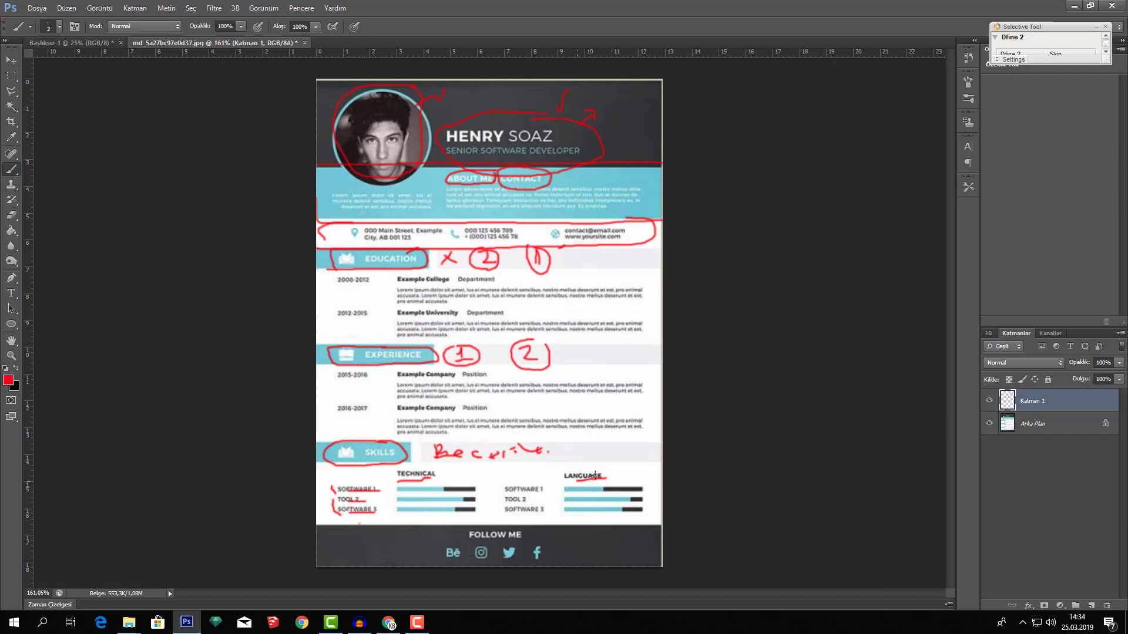
pyautogui.moveTo(545, 489)
pyautogui.mouseDown()
pyautogui.moveTo(566, 490)
pyautogui.moveTo(579, 509)
pyautogui.mouseUp()
pyautogui.moveTo(656, 486); pyautogui.dragTo(650, 500)
# Preview professional-curriculum-vitae-template_23-2147732299.jpg in Photos, then drag it into Photoshop as a new document
pyautogui.click(129, 623)
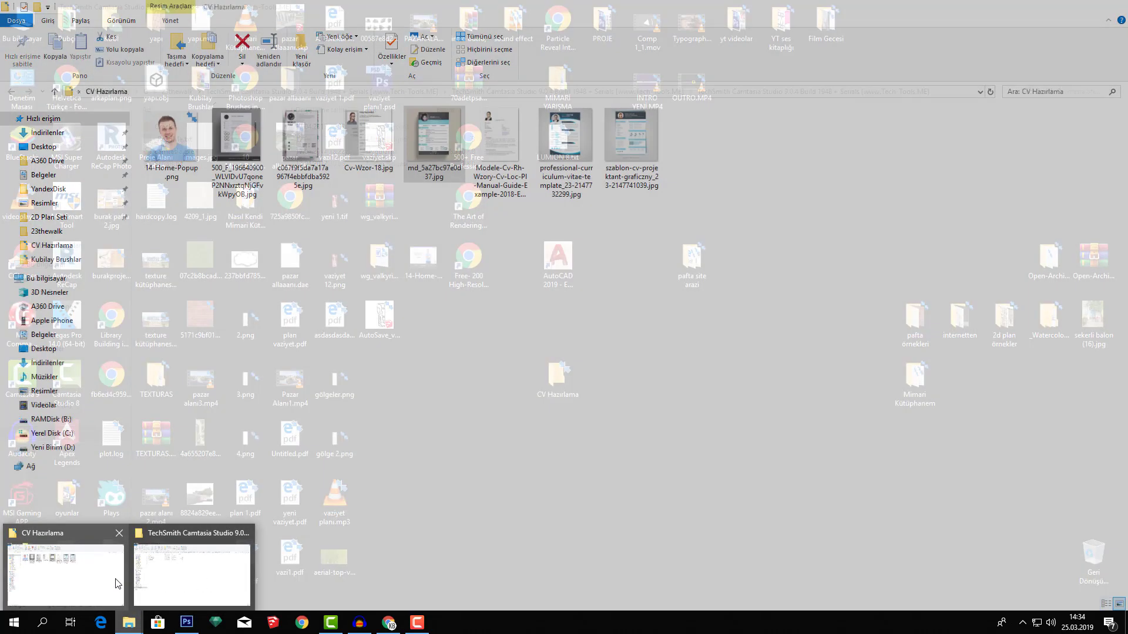
pyautogui.click(65, 573)
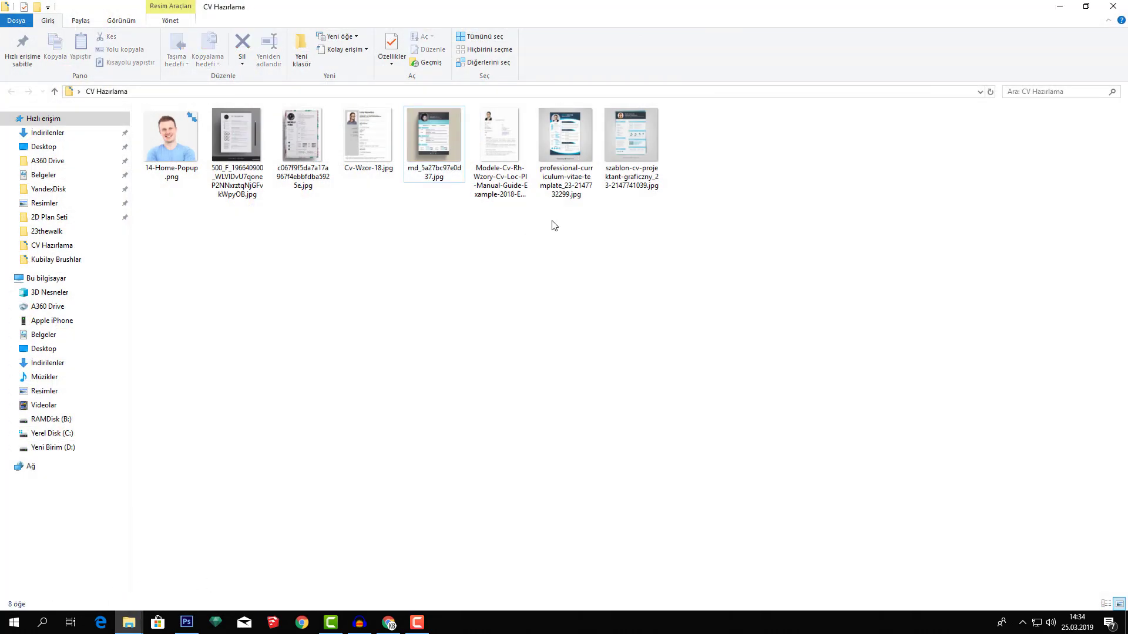
pyautogui.doubleClick(582, 158)
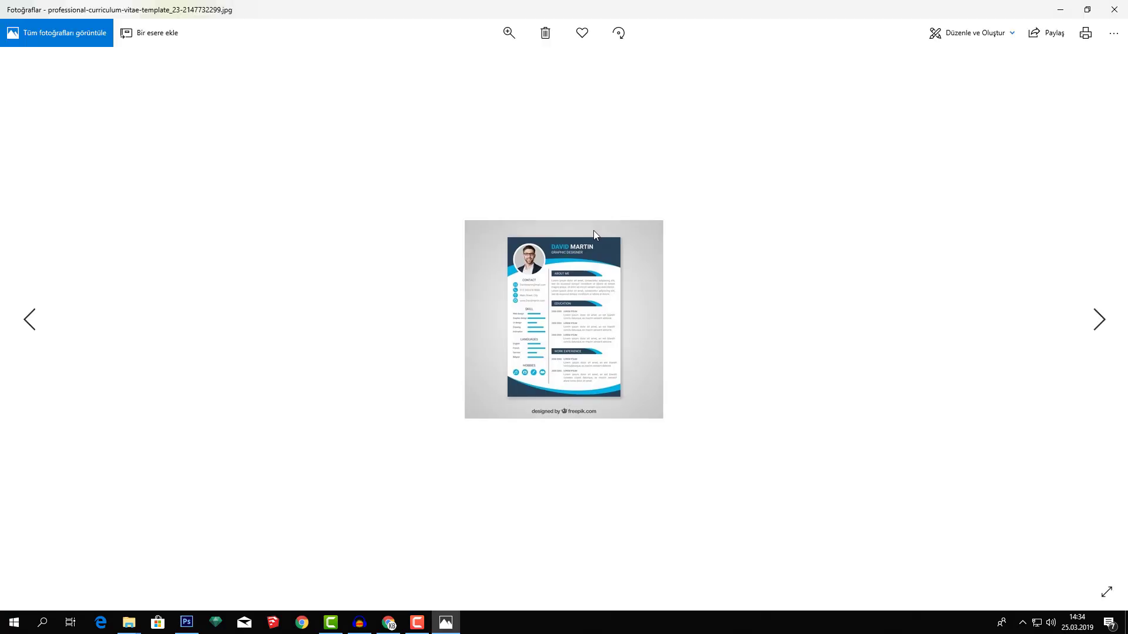
pyautogui.click(1114, 10)
pyautogui.moveTo(575, 173)
pyautogui.mouseDown()
pyautogui.moveTo(314, 446)
pyautogui.moveTo(482, 44)
pyautogui.moveTo(497, 57)
pyautogui.mouseUp()
# Crop the David Martin template to its CV page, trimming the grey backdrop on all four sides
pyautogui.press('c')
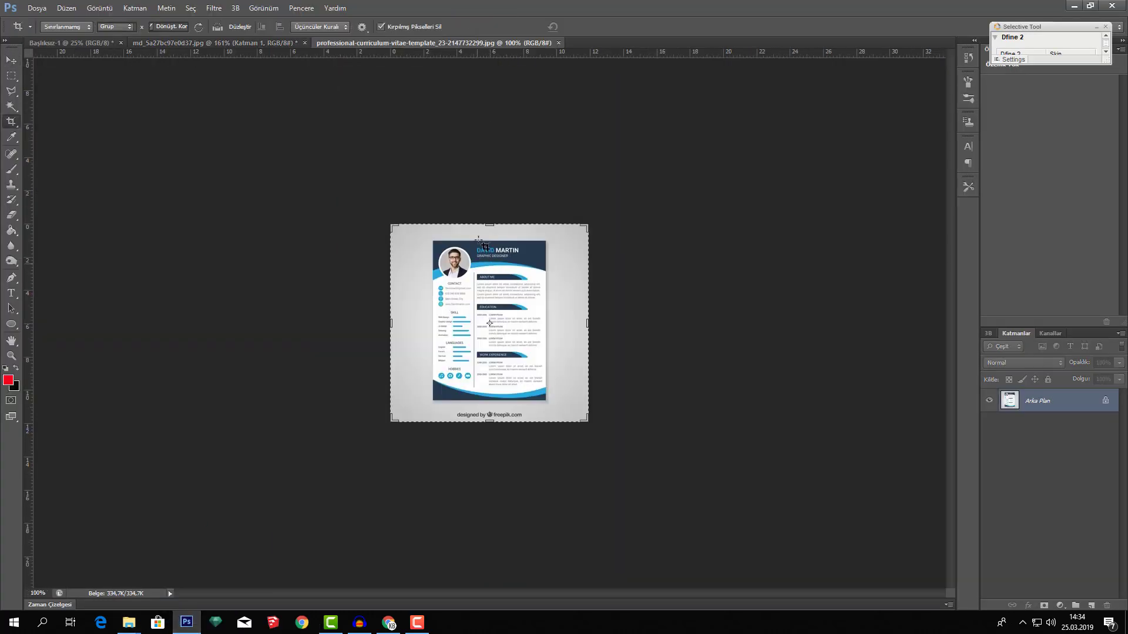
pyautogui.click(490, 222)
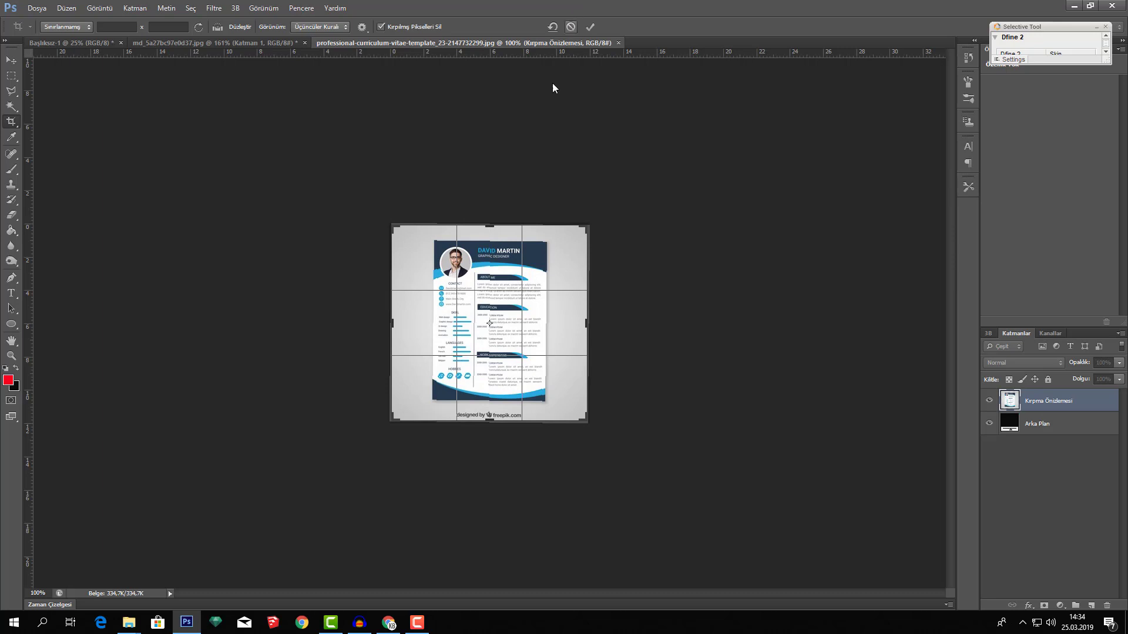
pyautogui.press('Return')
pyautogui.moveTo(488, 215); pyautogui.dragTo(488, 232)
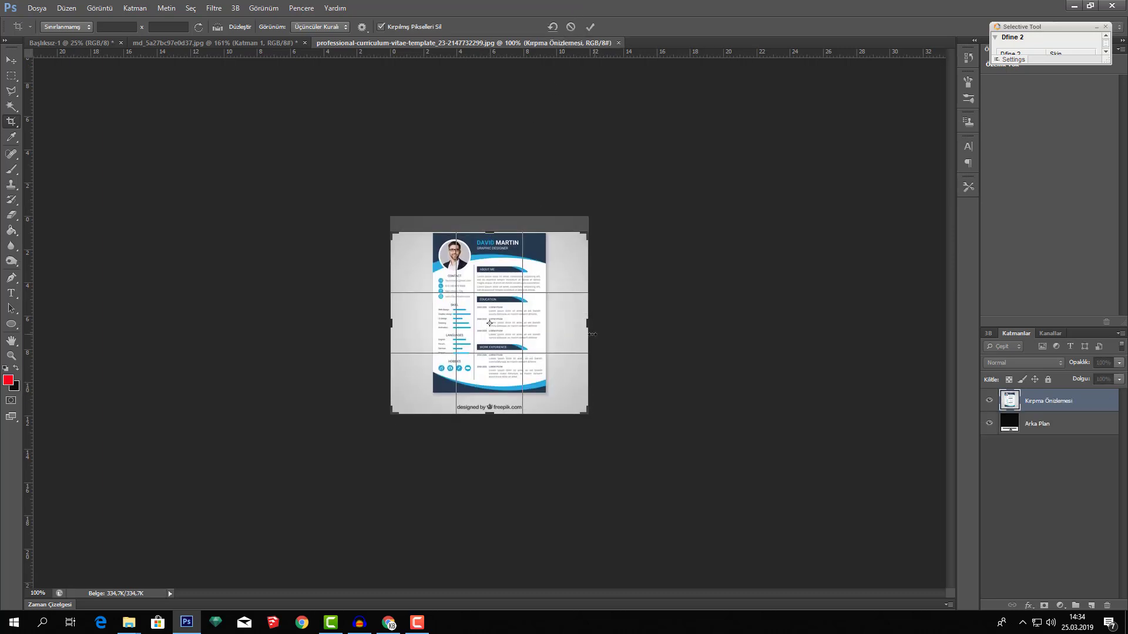
pyautogui.moveTo(587, 323); pyautogui.dragTo(566, 323)
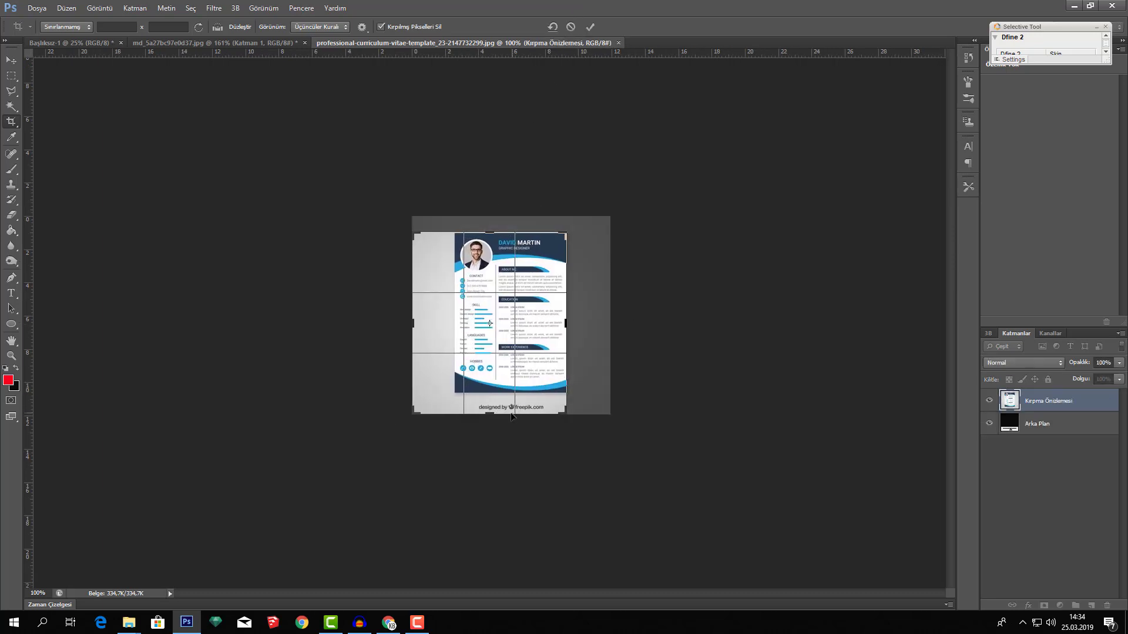
pyautogui.moveTo(494, 415); pyautogui.dragTo(493, 406)
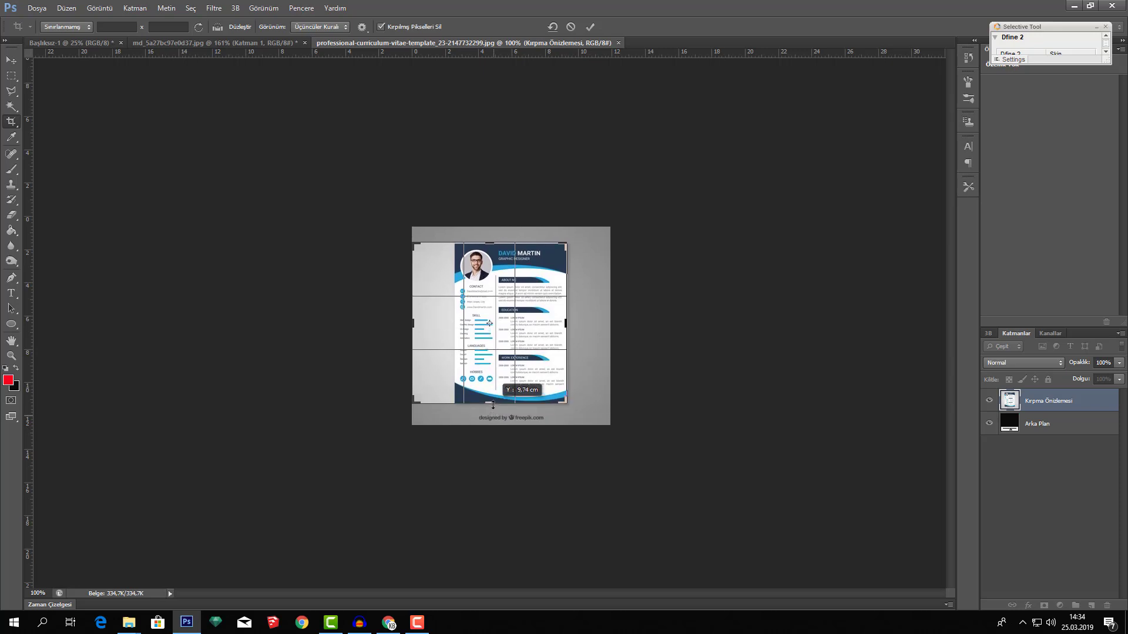
pyautogui.moveTo(408, 325); pyautogui.dragTo(455, 326)
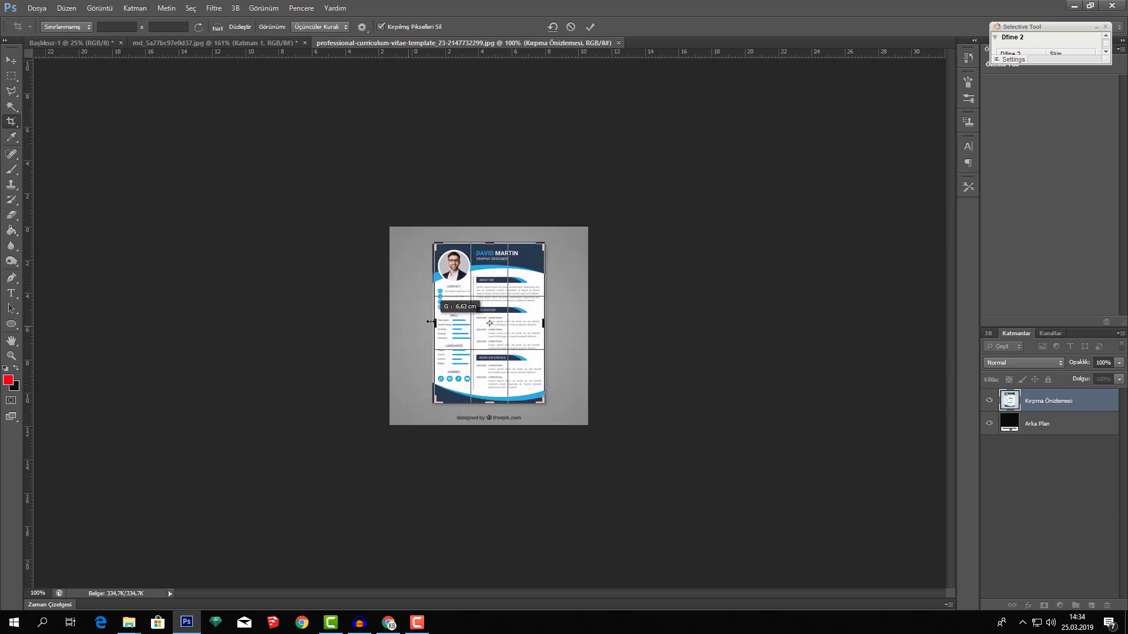
pyautogui.click(590, 27)
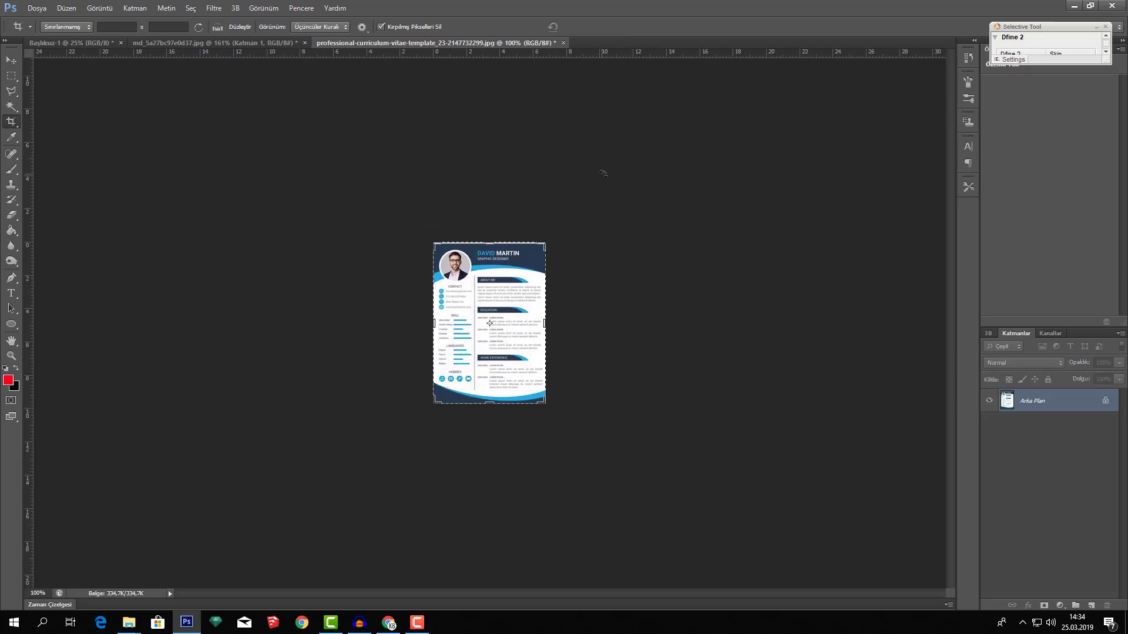
pyautogui.press('v')
pyautogui.scroll(3, 514, 286)
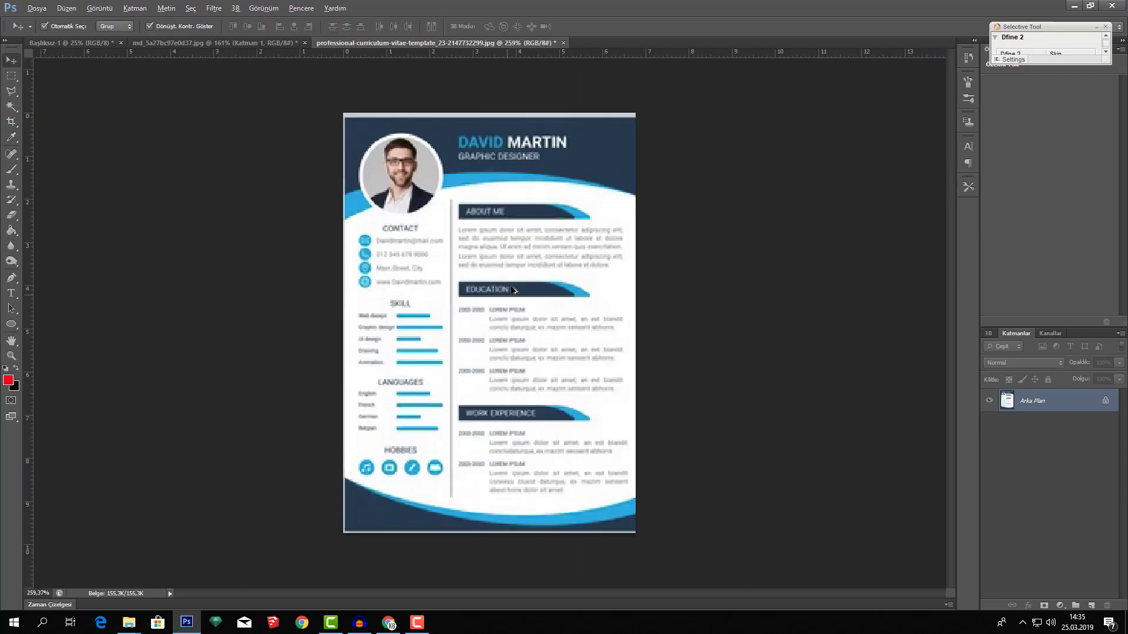
pyautogui.scroll(-2, 515, 286)
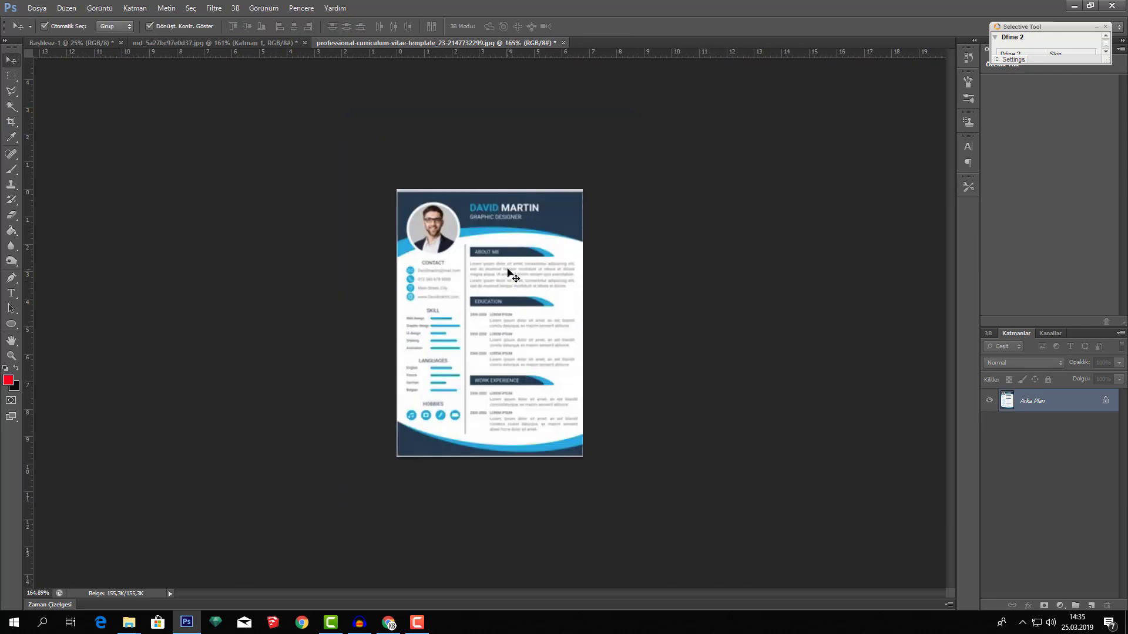
pyautogui.click(272, 43)
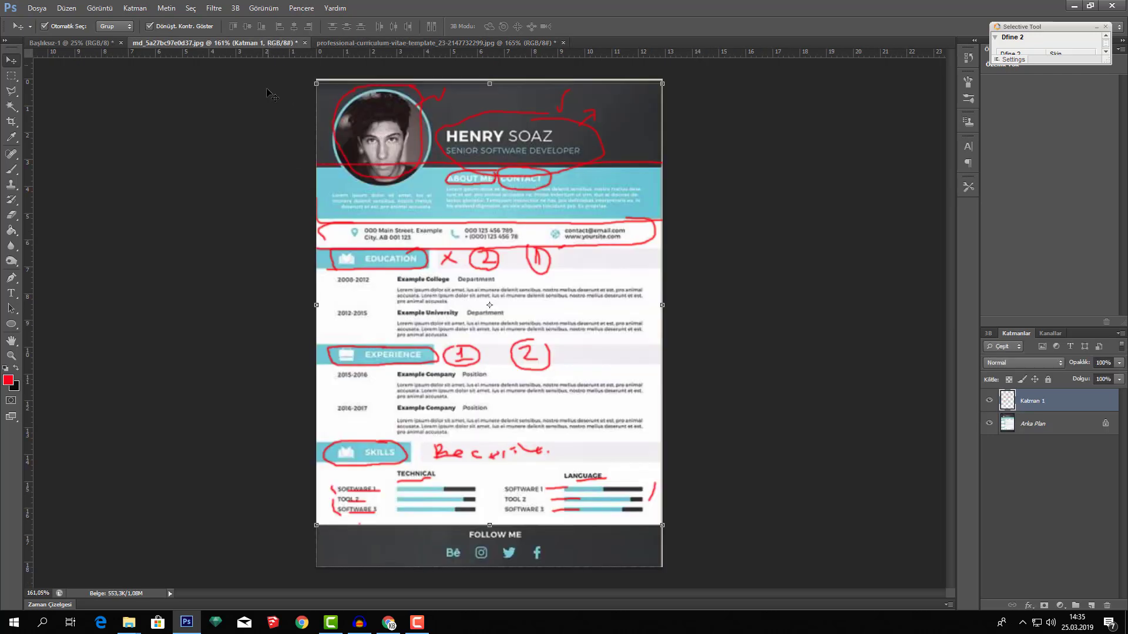
pyautogui.click(403, 44)
pyautogui.press('b')
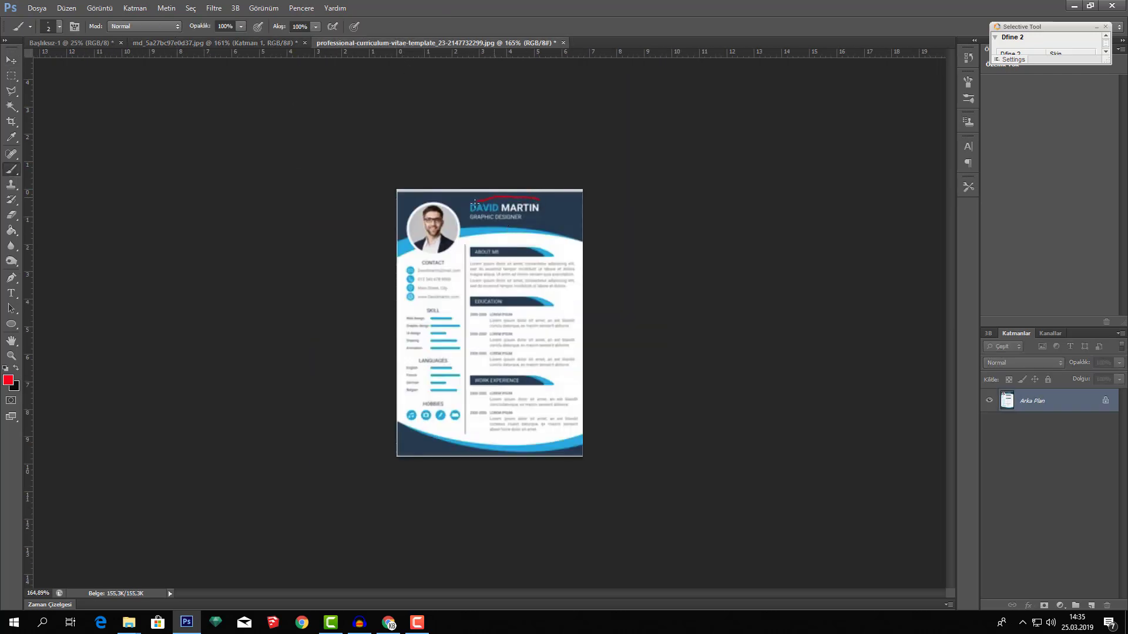
pyautogui.moveTo(474, 201); pyautogui.dragTo(540, 224)
pyautogui.moveTo(438, 203); pyautogui.dragTo(444, 207)
# Circle the ABOUT ME heading and its paragraph in red
pyautogui.click(287, 41)
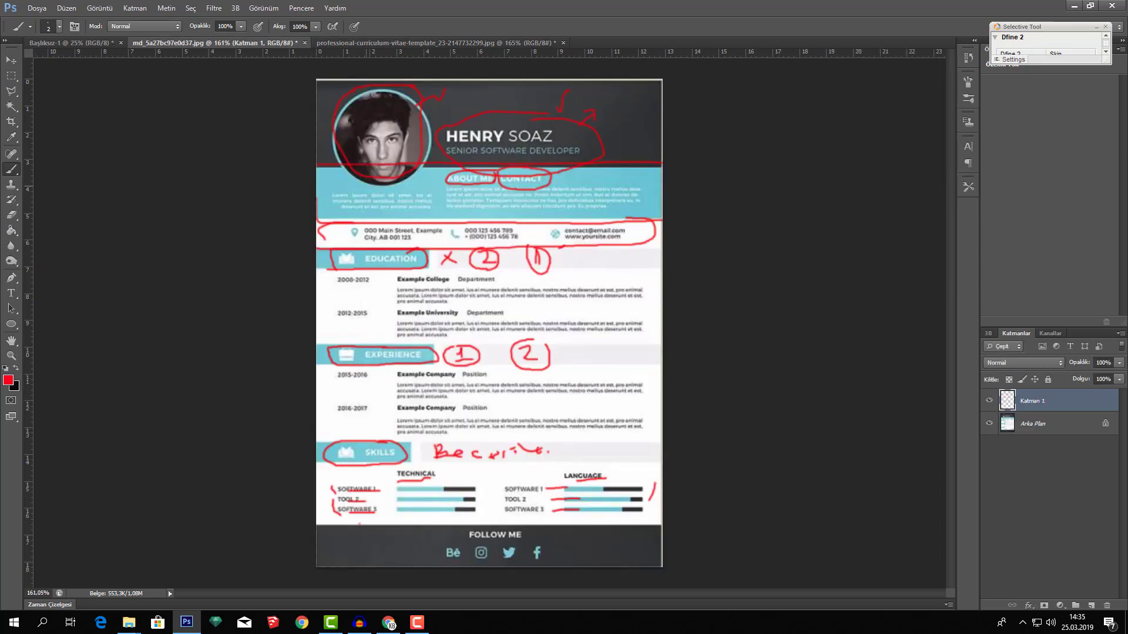
pyautogui.click(413, 42)
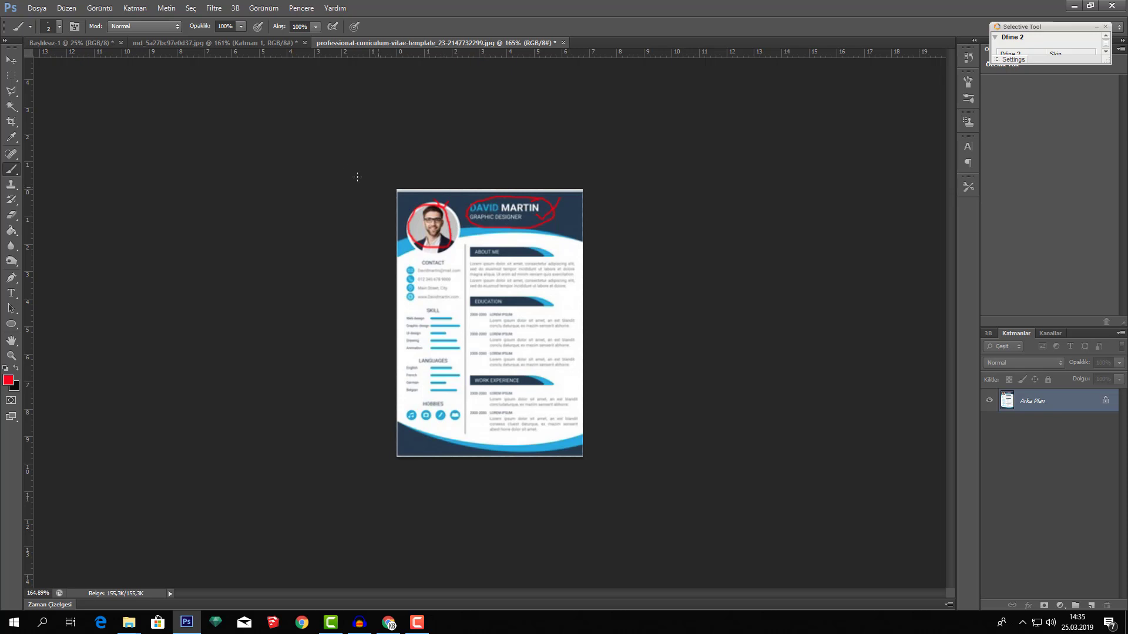
pyautogui.click(255, 43)
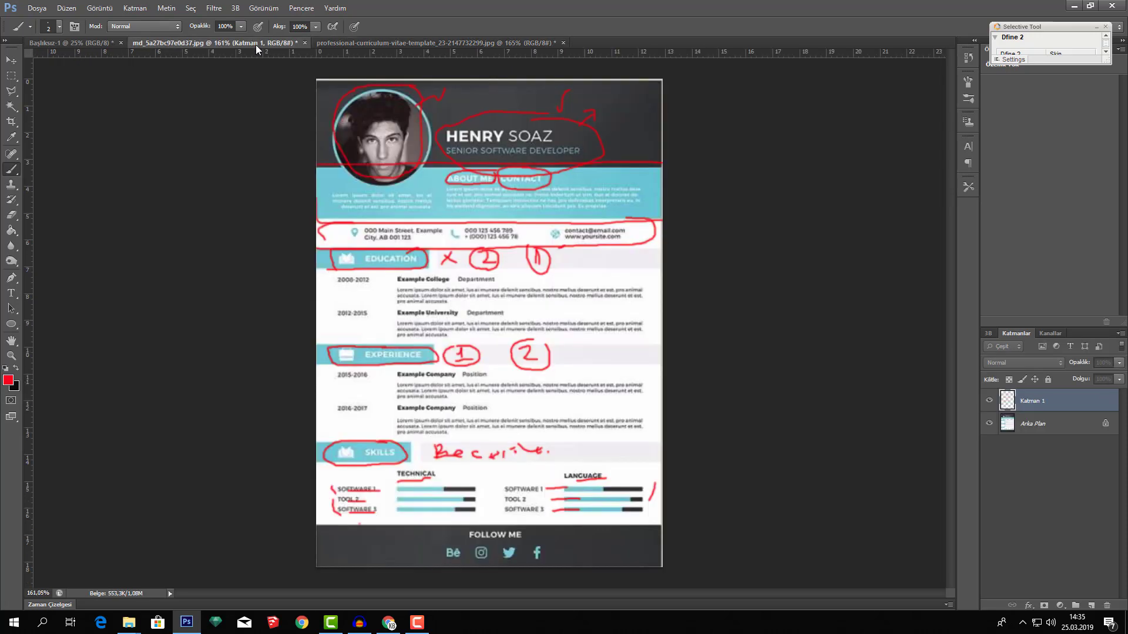
pyautogui.click(387, 40)
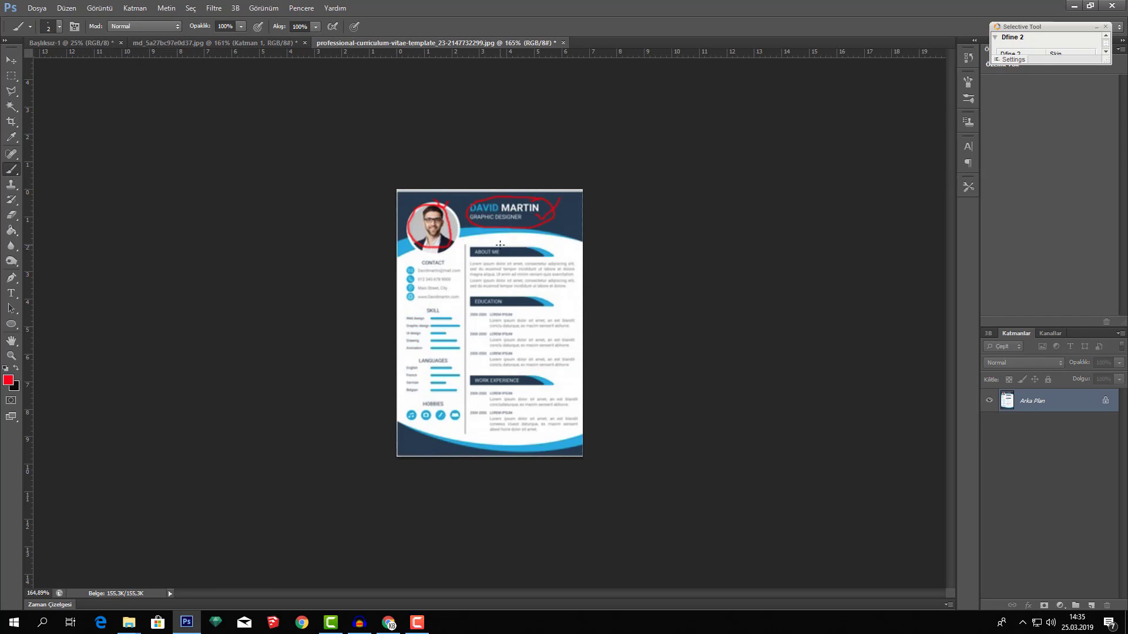
pyautogui.moveTo(500, 244)
pyautogui.mouseDown()
pyautogui.moveTo(479, 259)
pyautogui.moveTo(495, 247)
pyautogui.mouseUp()
pyautogui.moveTo(471, 292); pyautogui.dragTo(517, 258)
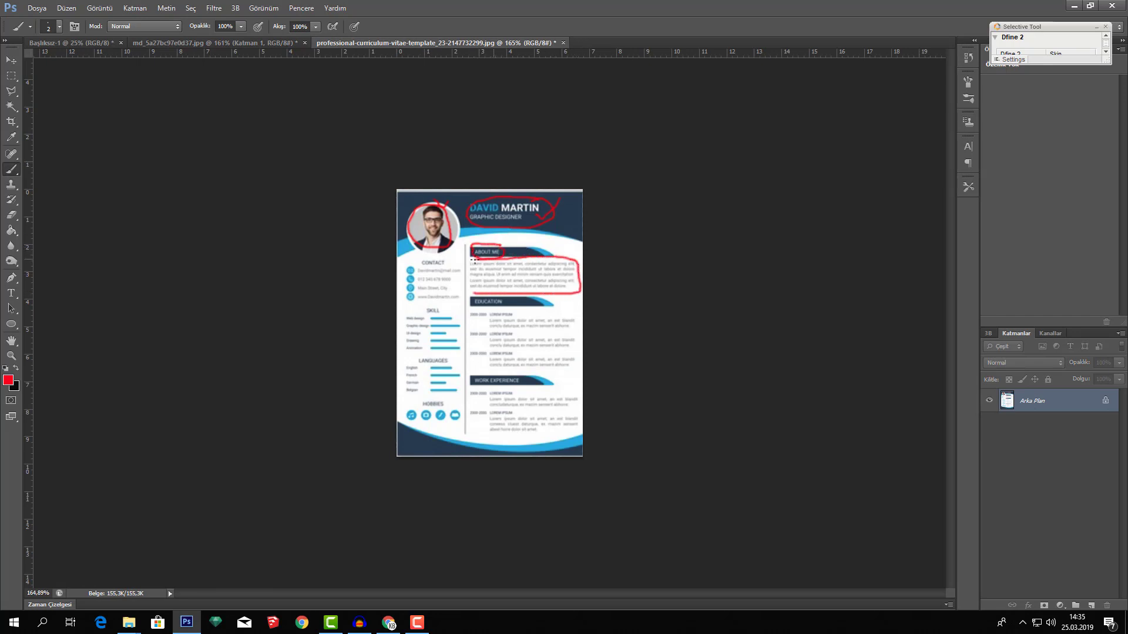
pyautogui.moveTo(467, 265)
pyautogui.mouseDown()
pyautogui.moveTo(466, 287)
pyautogui.moveTo(414, 259)
pyautogui.moveTo(409, 301)
pyautogui.moveTo(460, 299)
pyautogui.moveTo(452, 265)
pyautogui.moveTo(424, 259)
pyautogui.mouseUp()
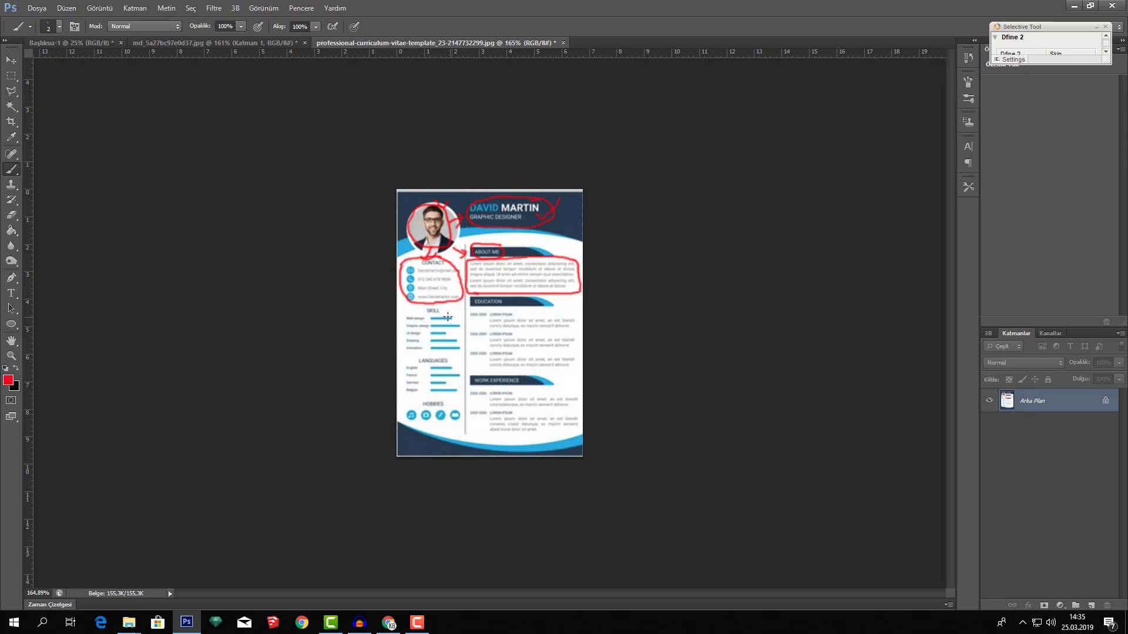
# Circle the SKILL, LANGUAGES, HOBBIES, EDUCATION and WORK EXPERIENCE headings and hobby icons in red
pyautogui.moveTo(440, 306)
pyautogui.mouseDown()
pyautogui.moveTo(416, 316)
pyautogui.moveTo(437, 307)
pyautogui.mouseUp()
pyautogui.moveTo(434, 355)
pyautogui.mouseDown()
pyautogui.moveTo(419, 370)
pyautogui.moveTo(442, 355)
pyautogui.mouseUp()
pyautogui.moveTo(439, 401); pyautogui.dragTo(415, 427)
pyautogui.moveTo(425, 424); pyautogui.dragTo(441, 424)
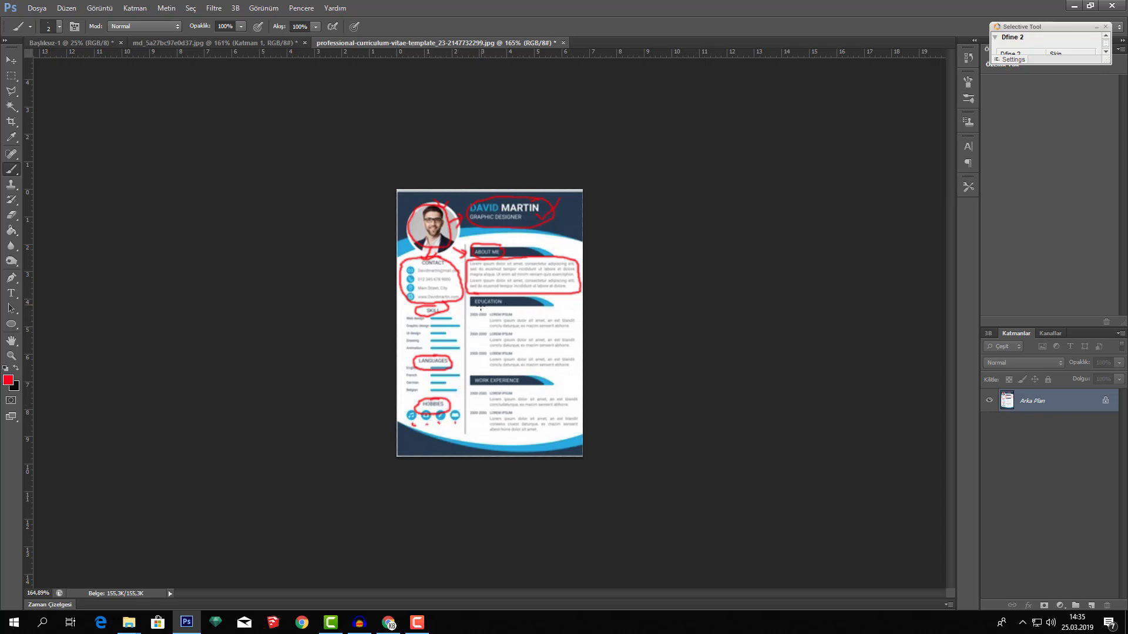
pyautogui.moveTo(481, 307)
pyautogui.mouseDown()
pyautogui.moveTo(505, 304)
pyautogui.moveTo(477, 306)
pyautogui.mouseUp()
pyautogui.moveTo(548, 304); pyautogui.dragTo(556, 309)
pyautogui.moveTo(486, 372)
pyautogui.mouseDown()
pyautogui.moveTo(511, 372)
pyautogui.moveTo(476, 387)
pyautogui.moveTo(524, 386)
pyautogui.moveTo(500, 375)
pyautogui.mouseUp()
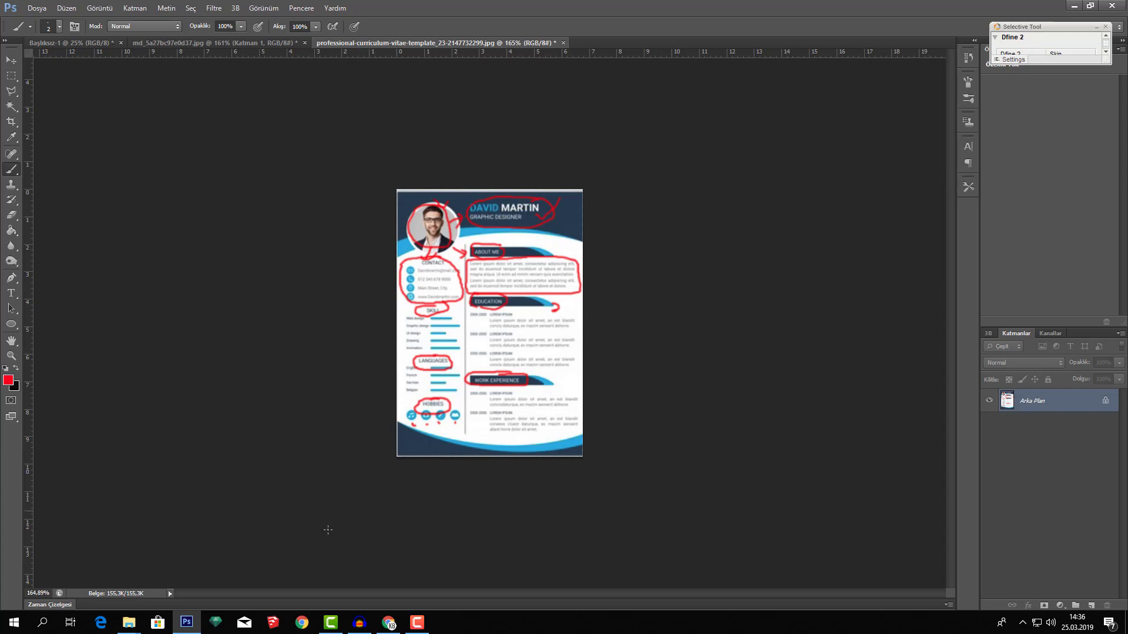
pyautogui.moveTo(129, 623)
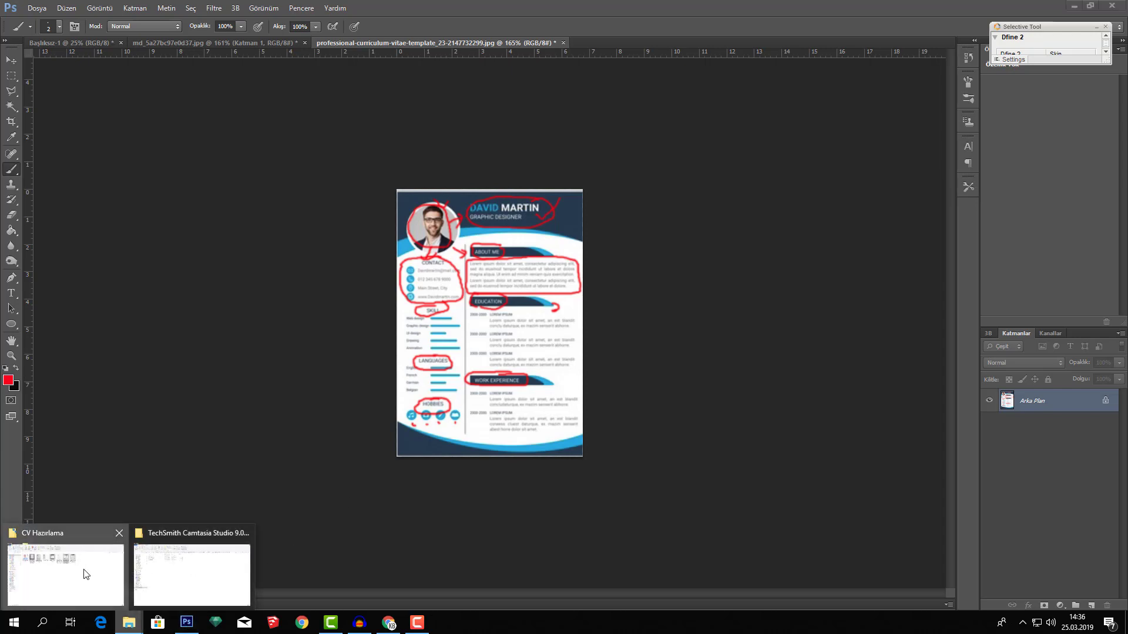
# Open szablon-cv-projektant-graficzny_23-2147741039.jpg from the CV Hazırlama folder as a new Photoshop document
pyautogui.click(87, 574)
pyautogui.click(628, 175)
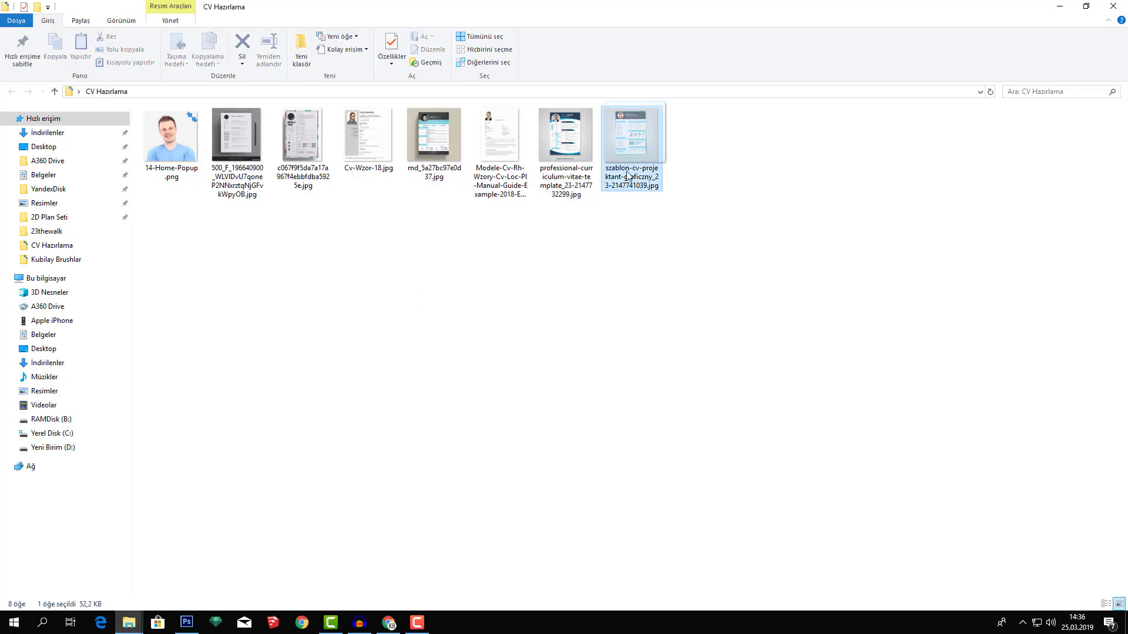
pyautogui.moveTo(628, 175); pyautogui.dragTo(283, 522)
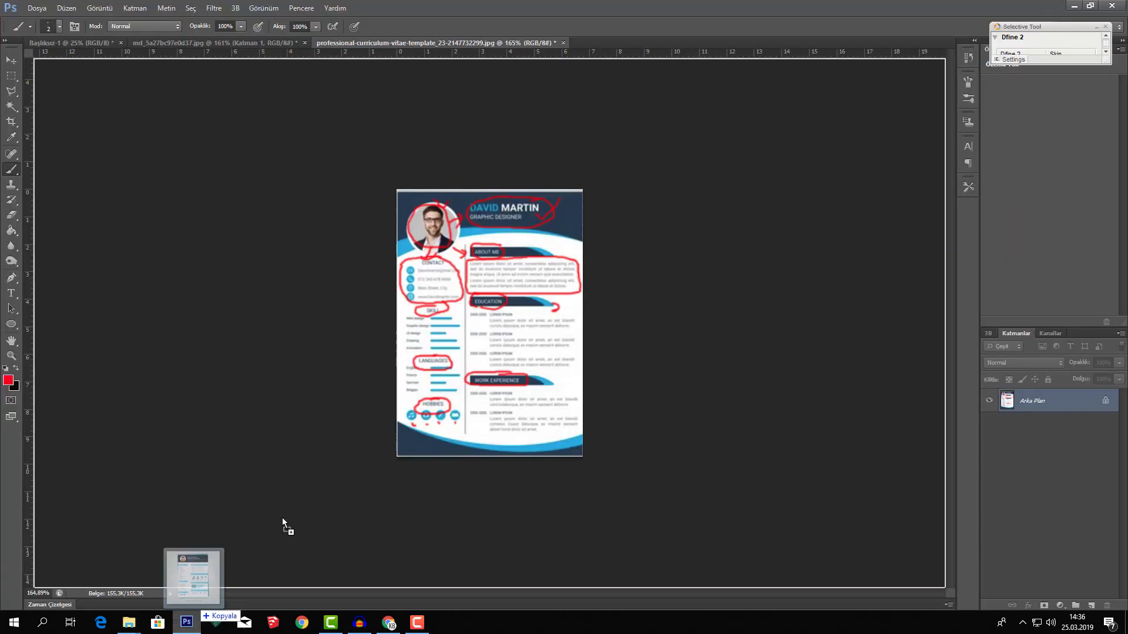
pyautogui.moveTo(283, 522); pyautogui.dragTo(587, 44)
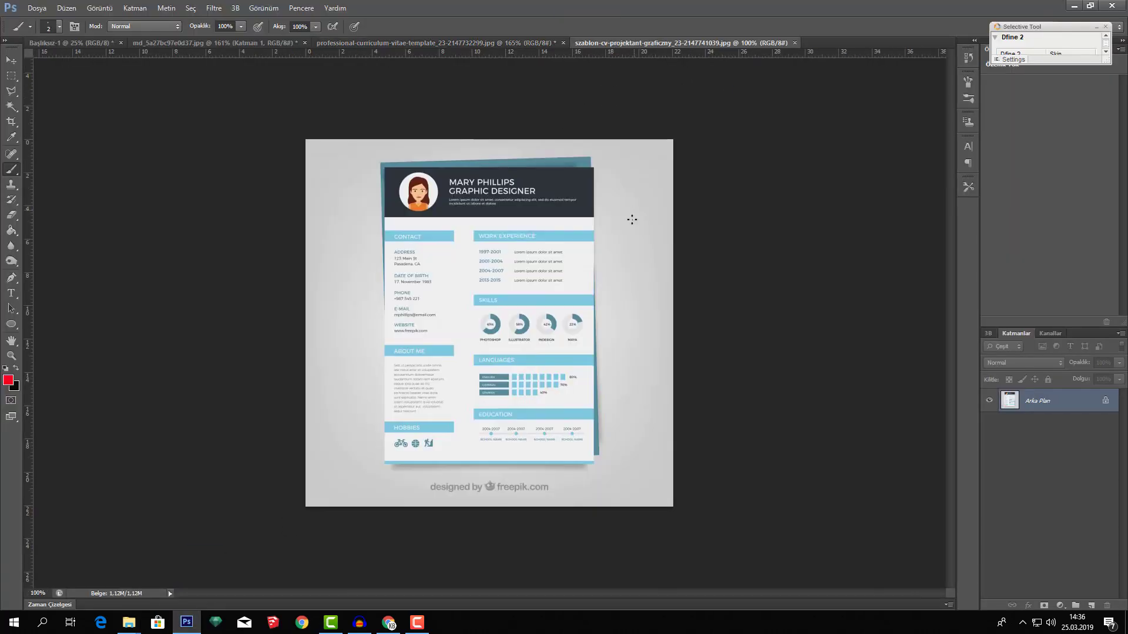
# Crop the szablon CV to its page, cutting off the freepik footer and grey edges
pyautogui.press('c')
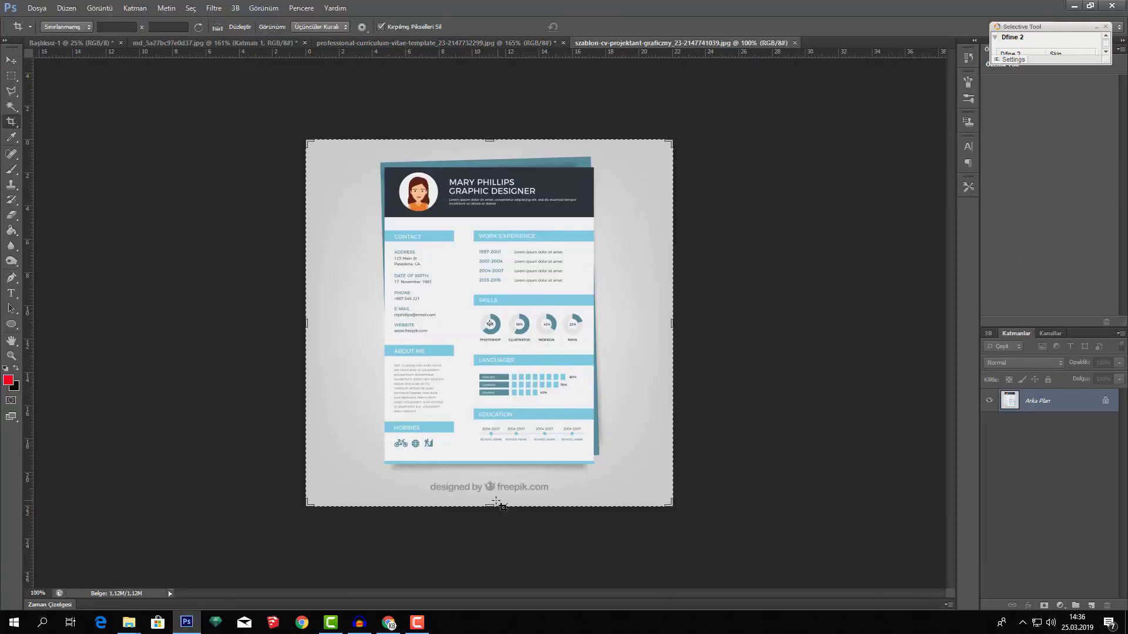
pyautogui.moveTo(496, 504); pyautogui.dragTo(496, 459)
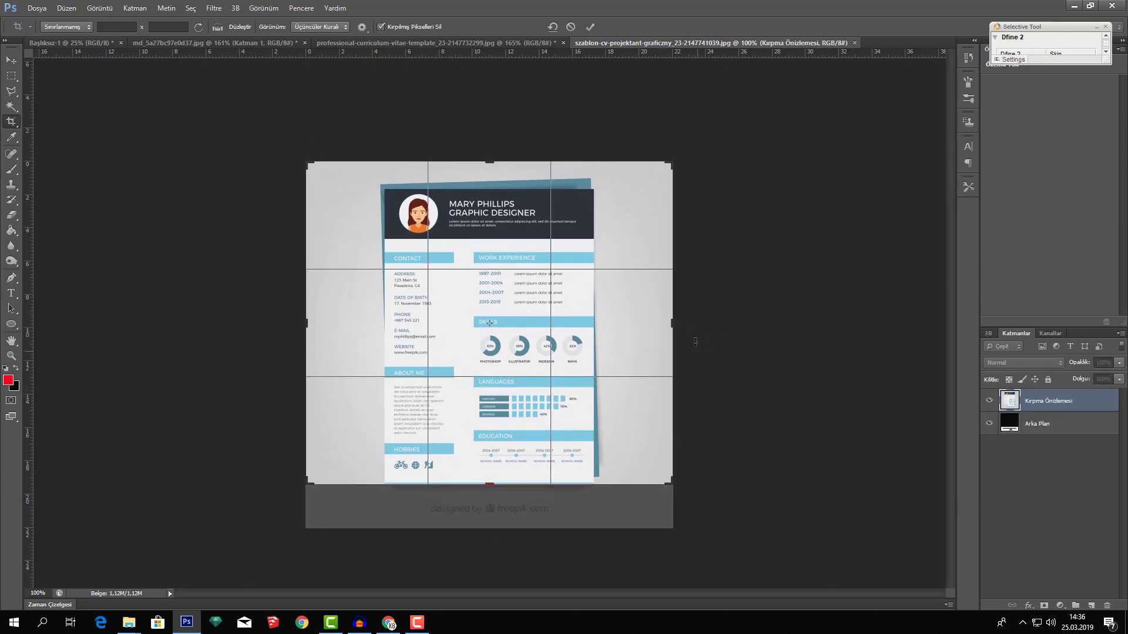
pyautogui.moveTo(675, 323); pyautogui.dragTo(635, 322)
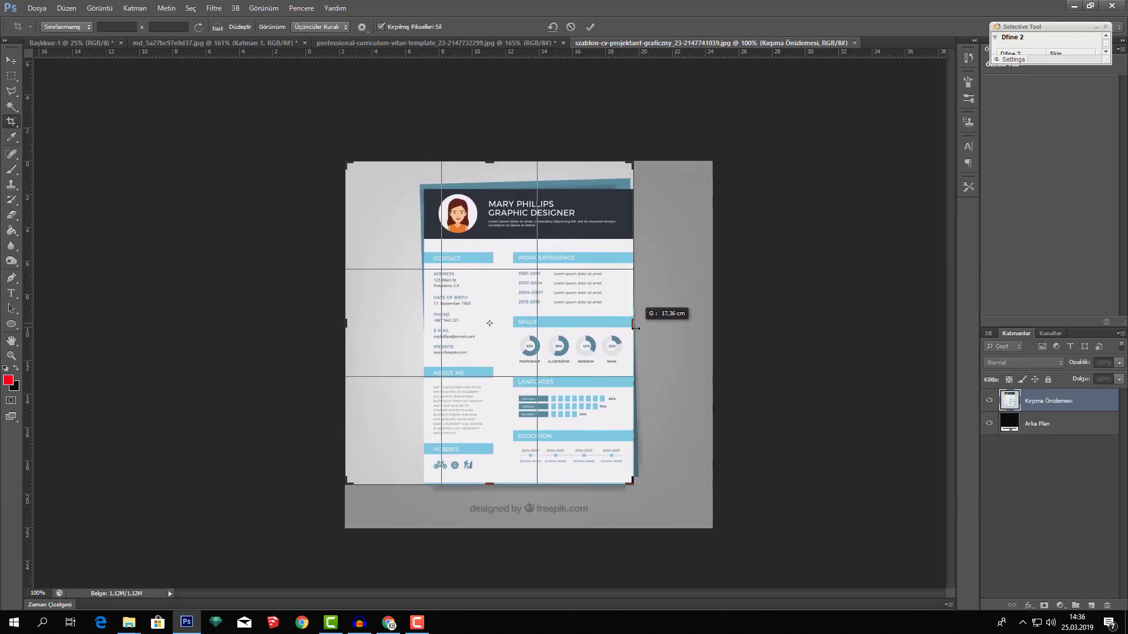
pyautogui.moveTo(502, 154); pyautogui.dragTo(481, 185)
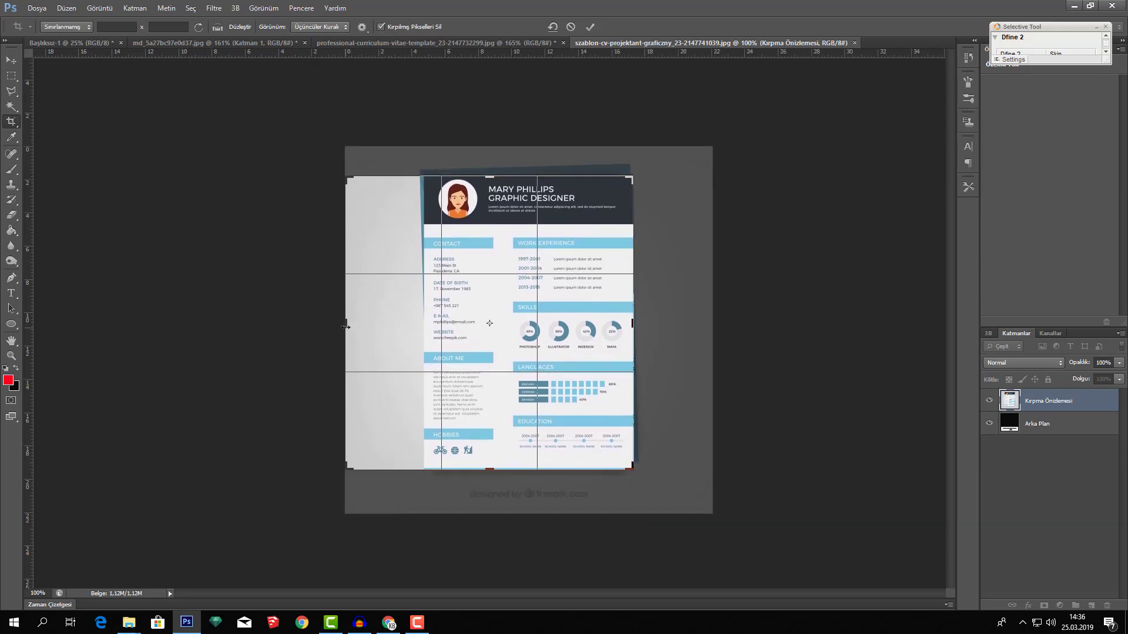
pyautogui.moveTo(345, 327); pyautogui.dragTo(386, 325)
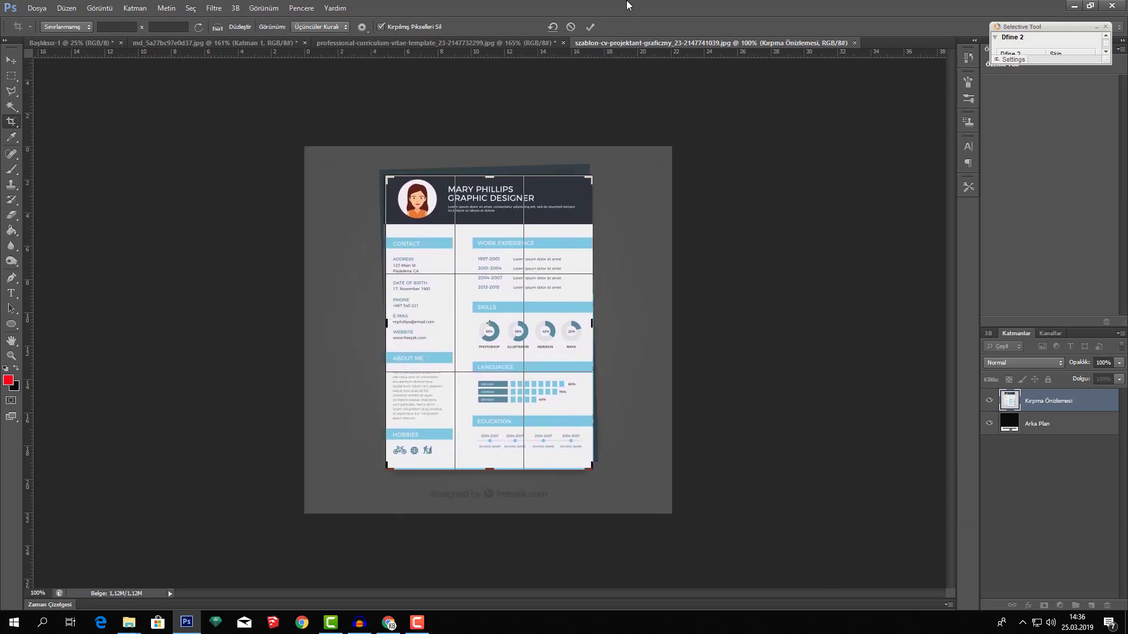
pyautogui.click(590, 26)
# On a new layer, circle the round portrait and the name and job title in red
pyautogui.press('v')
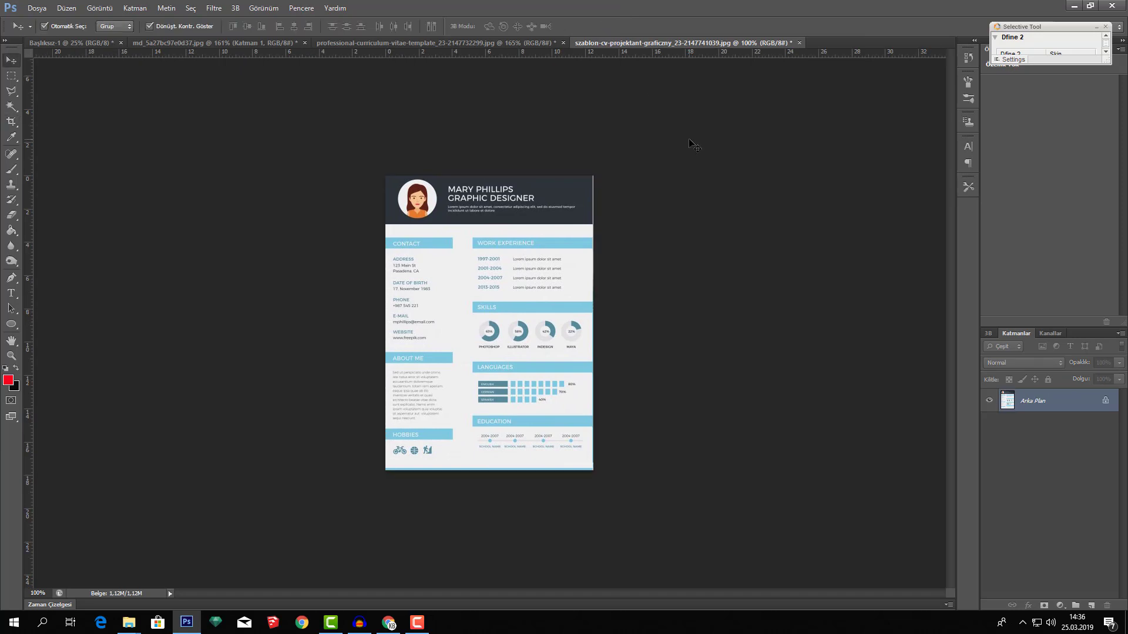
pyautogui.scroll(1, 515, 190)
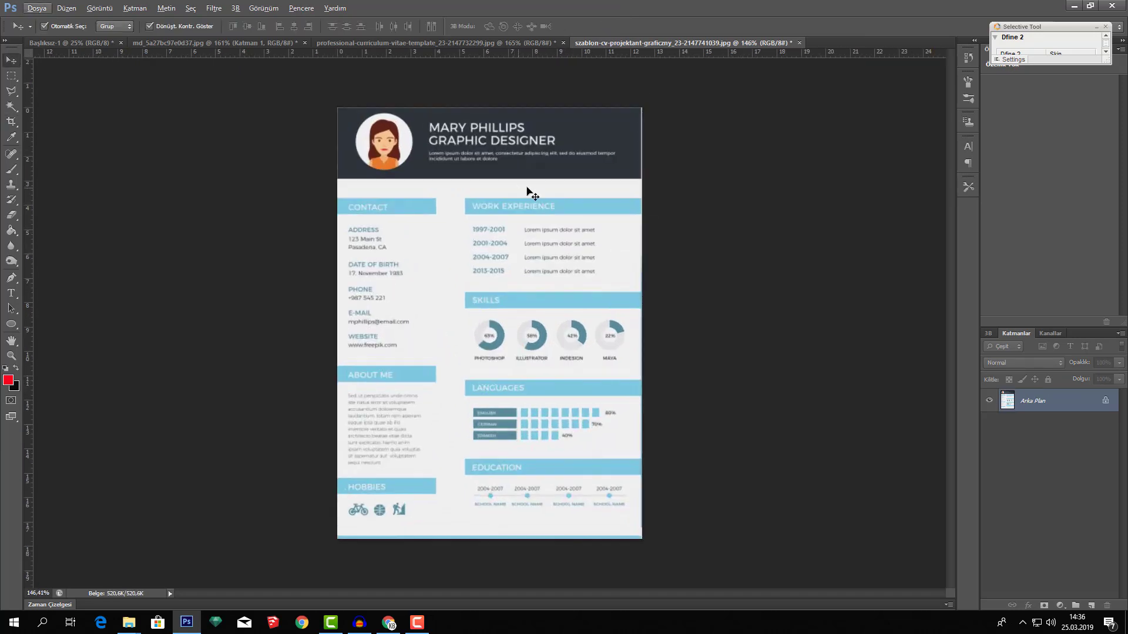
pyautogui.click(1091, 606)
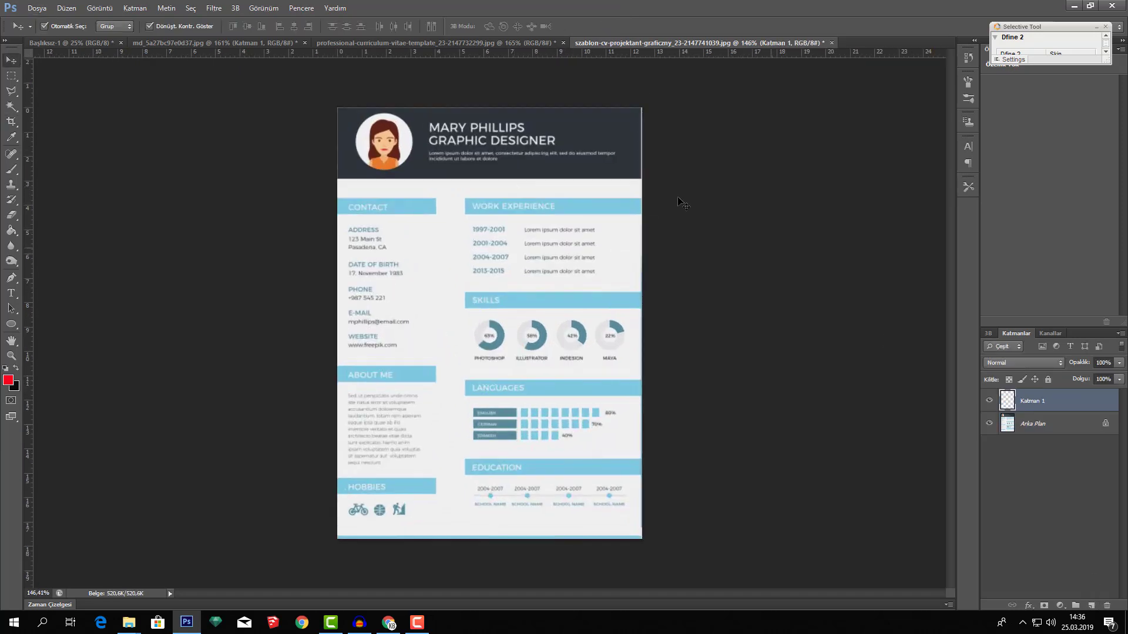
pyautogui.press('b')
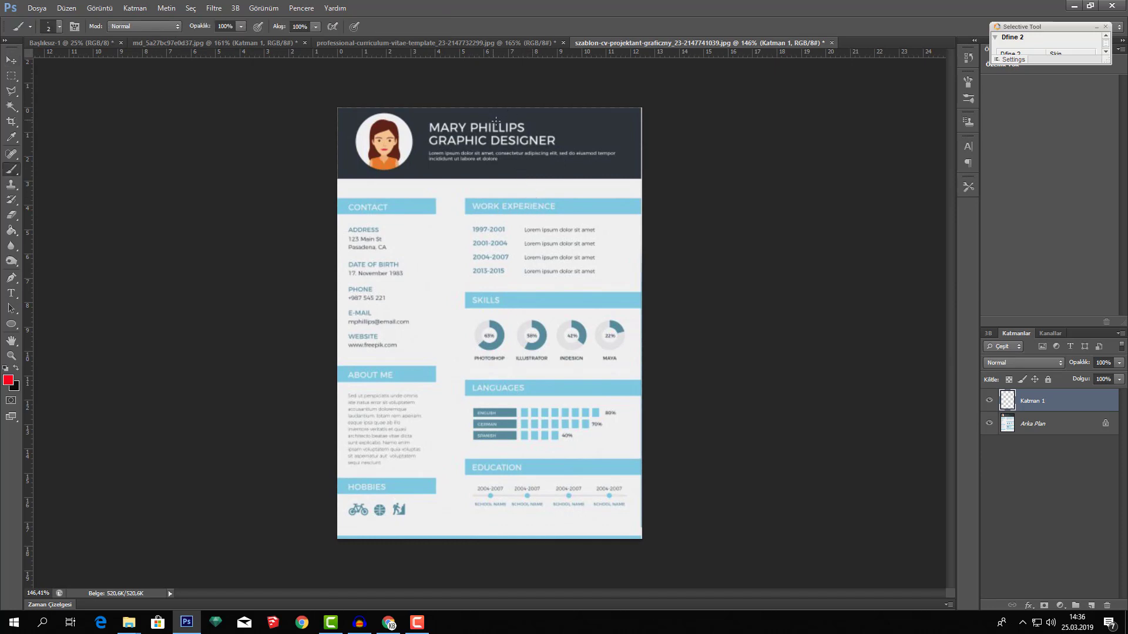
pyautogui.moveTo(403, 164)
pyautogui.mouseDown()
pyautogui.moveTo(399, 124)
pyautogui.moveTo(379, 153)
pyautogui.moveTo(392, 151)
pyautogui.mouseUp()
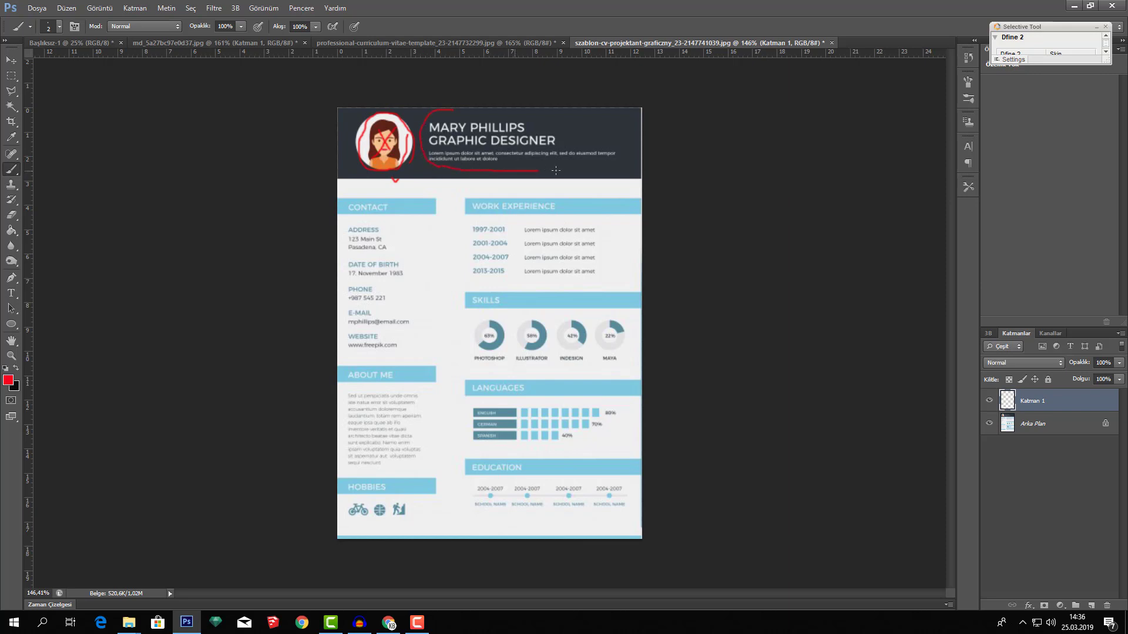
pyautogui.moveTo(555, 170); pyautogui.dragTo(629, 149)
# Circle CONTACT, WORK EXPERIENCE and EDUCATION in red, then view the md_5a27bc97e0d37.jpg sample
pyautogui.click(470, 43)
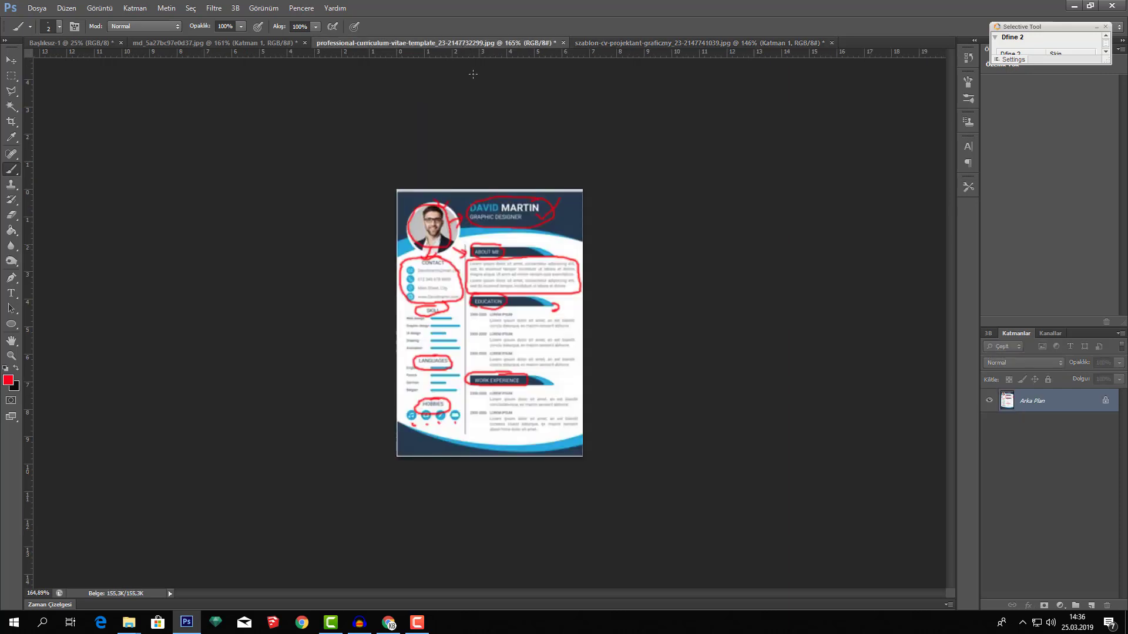
pyautogui.click(646, 44)
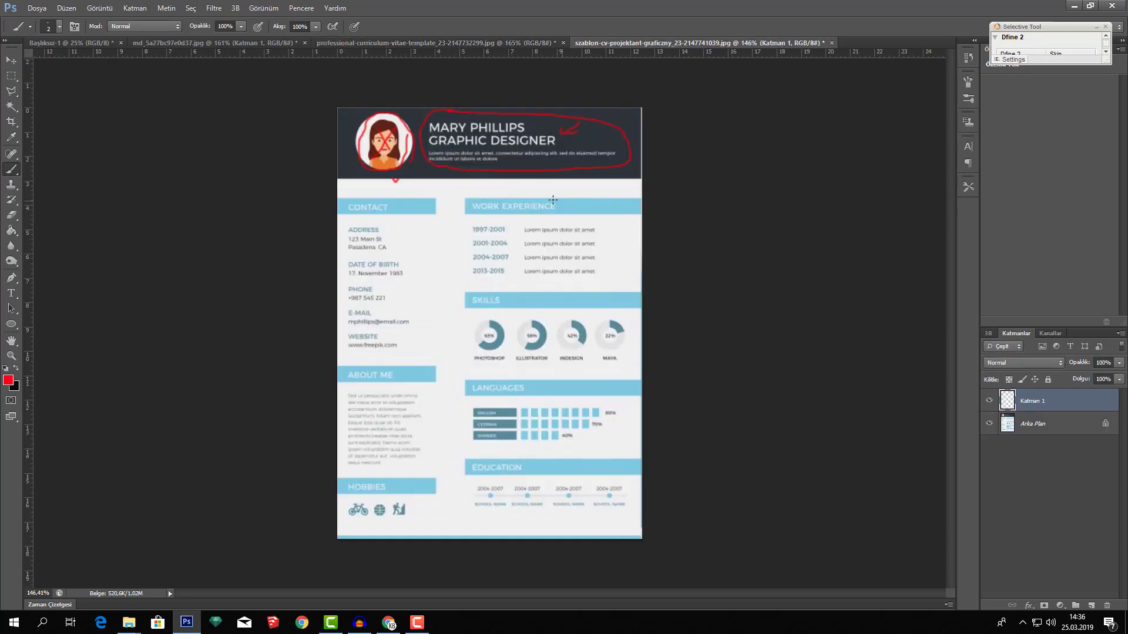
pyautogui.moveTo(419, 199)
pyautogui.mouseDown()
pyautogui.moveTo(356, 205)
pyautogui.moveTo(338, 235)
pyautogui.moveTo(339, 303)
pyautogui.moveTo(357, 354)
pyautogui.moveTo(428, 317)
pyautogui.moveTo(433, 221)
pyautogui.moveTo(403, 187)
pyautogui.mouseUp()
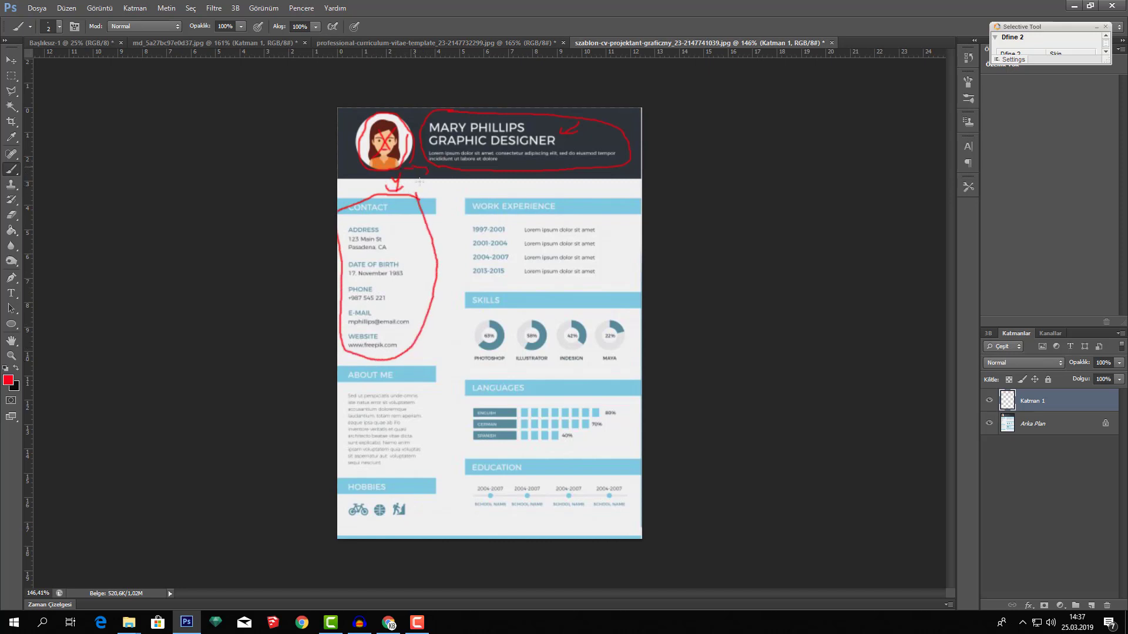
pyautogui.moveTo(479, 215)
pyautogui.mouseDown()
pyautogui.moveTo(568, 212)
pyautogui.moveTo(559, 193)
pyautogui.moveTo(464, 202)
pyautogui.mouseUp()
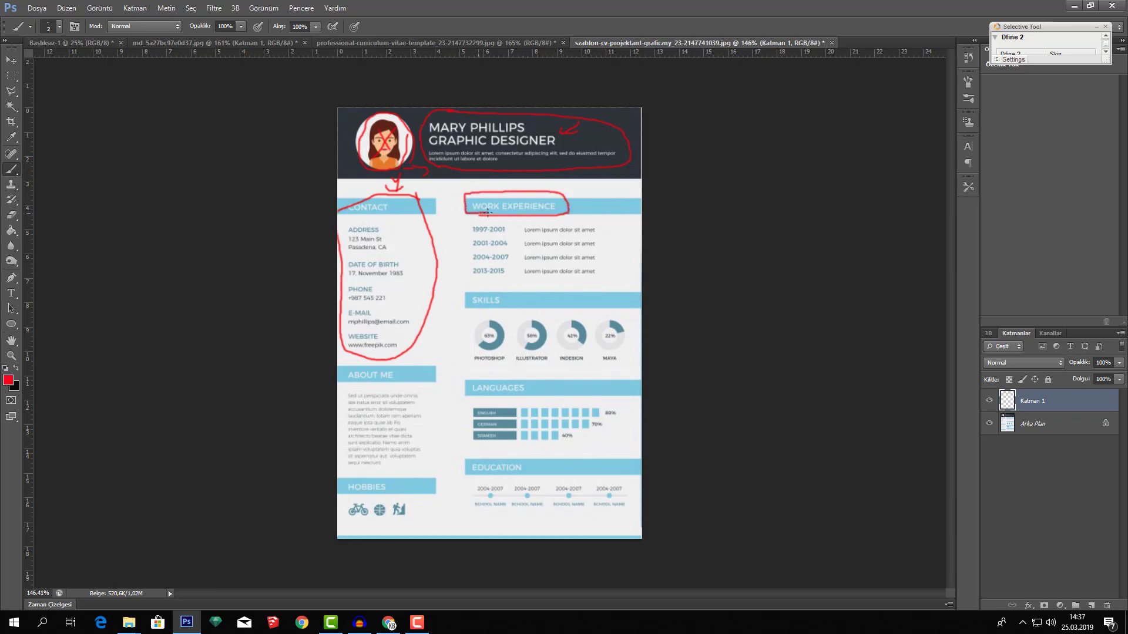
pyautogui.moveTo(471, 477)
pyautogui.mouseDown()
pyautogui.moveTo(640, 470)
pyautogui.moveTo(553, 456)
pyautogui.moveTo(464, 459)
pyautogui.moveTo(470, 475)
pyautogui.mouseUp()
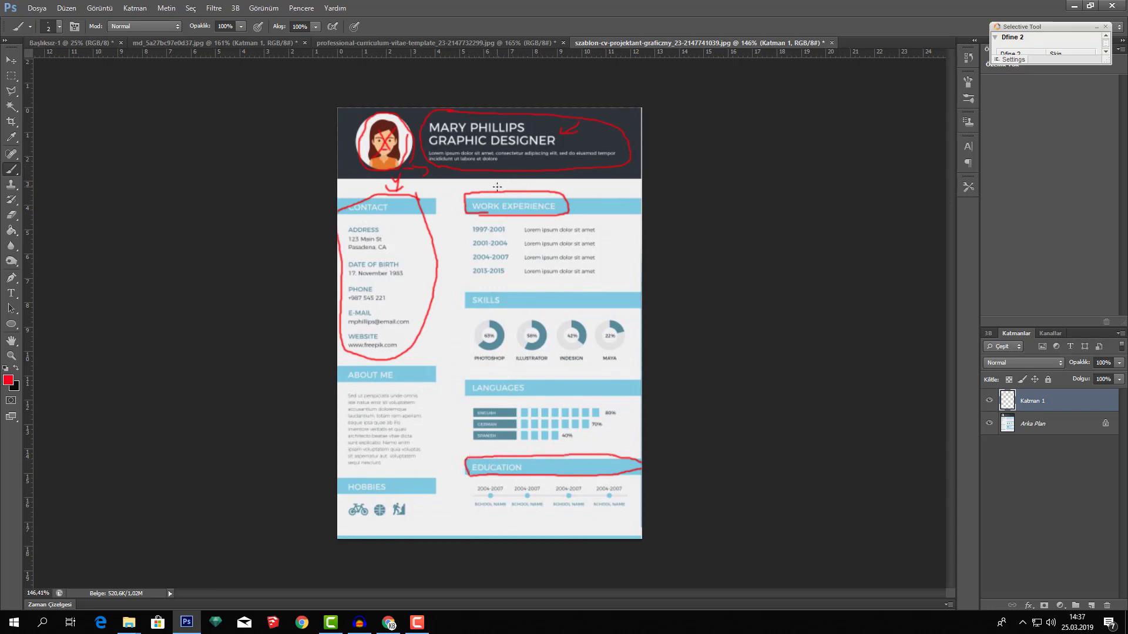
pyautogui.click(249, 44)
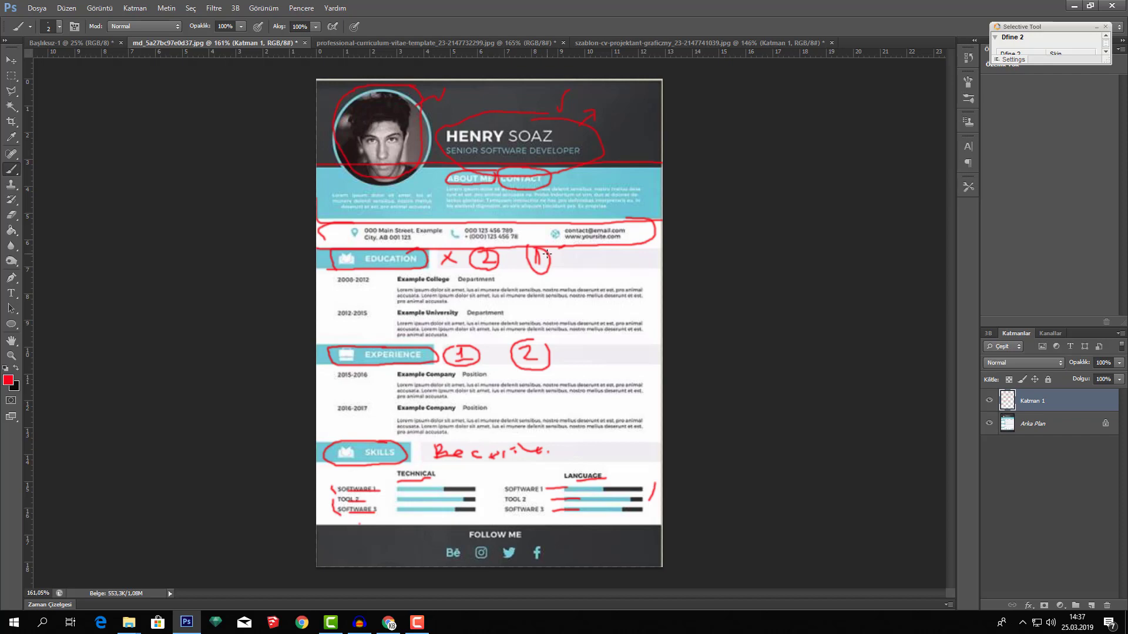
# Add red notes beside WORK EXPERIENCE, plus a loop, arrow and tick around the EDUCATION entries
pyautogui.click(676, 41)
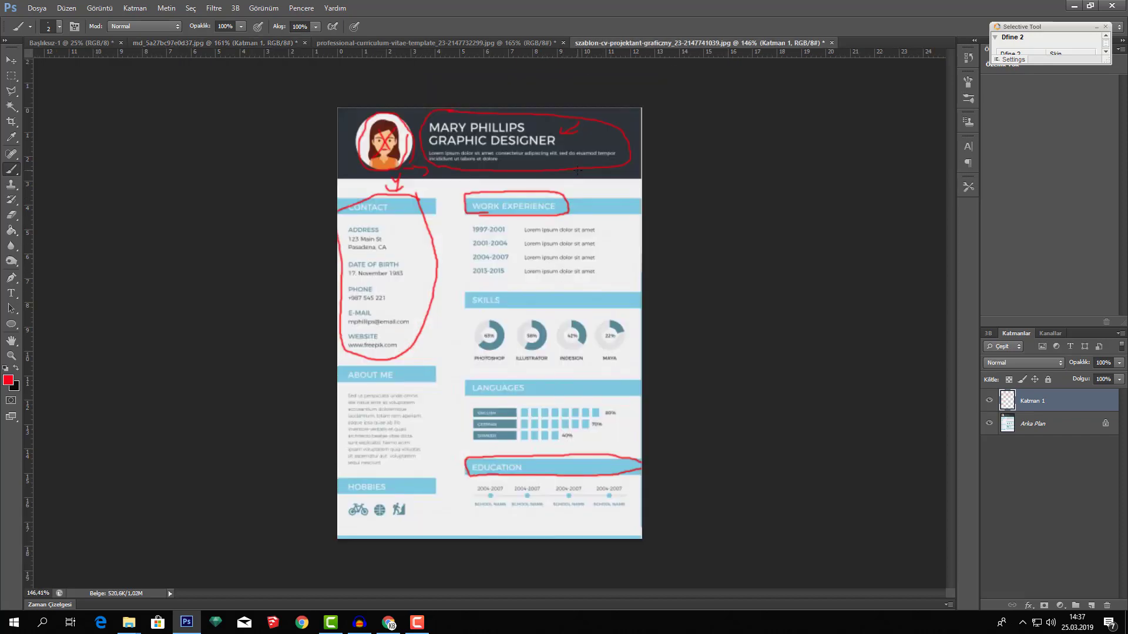
pyautogui.moveTo(576, 194); pyautogui.dragTo(596, 199)
pyautogui.moveTo(567, 456); pyautogui.dragTo(585, 464)
pyautogui.moveTo(473, 516); pyautogui.dragTo(629, 513)
pyautogui.moveTo(528, 514)
pyautogui.mouseDown()
pyautogui.moveTo(466, 508)
pyautogui.moveTo(487, 477)
pyautogui.moveTo(626, 478)
pyautogui.moveTo(638, 500)
pyautogui.moveTo(621, 514)
pyautogui.mouseUp()
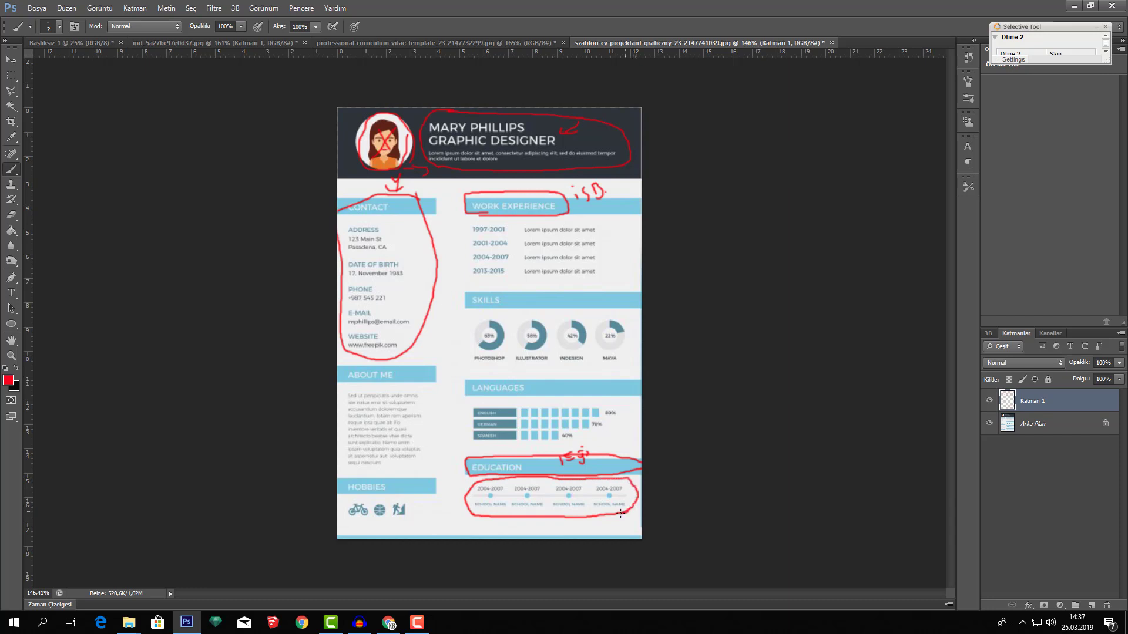
pyautogui.moveTo(501, 527); pyautogui.dragTo(563, 526)
pyautogui.moveTo(458, 486); pyautogui.dragTo(465, 490)
# Circle SKILLS, mark red dots under its charts, then view the David Martin template
pyautogui.moveTo(513, 294); pyautogui.dragTo(511, 289)
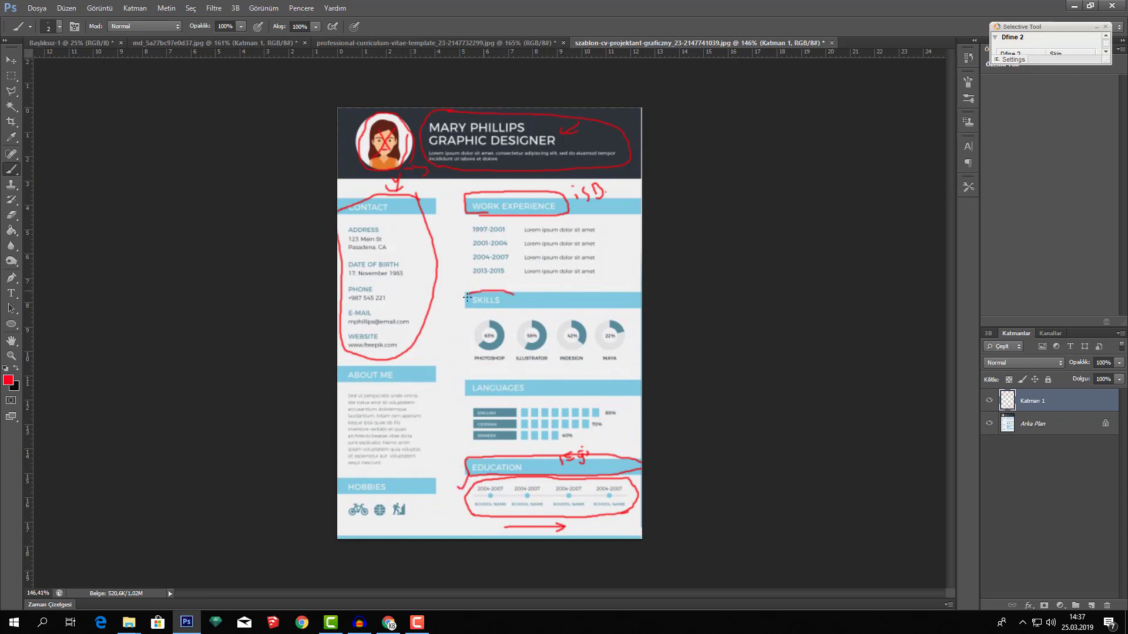
pyautogui.click(490, 368)
pyautogui.click(537, 366)
pyautogui.moveTo(487, 317); pyautogui.dragTo(497, 311)
pyautogui.click(511, 41)
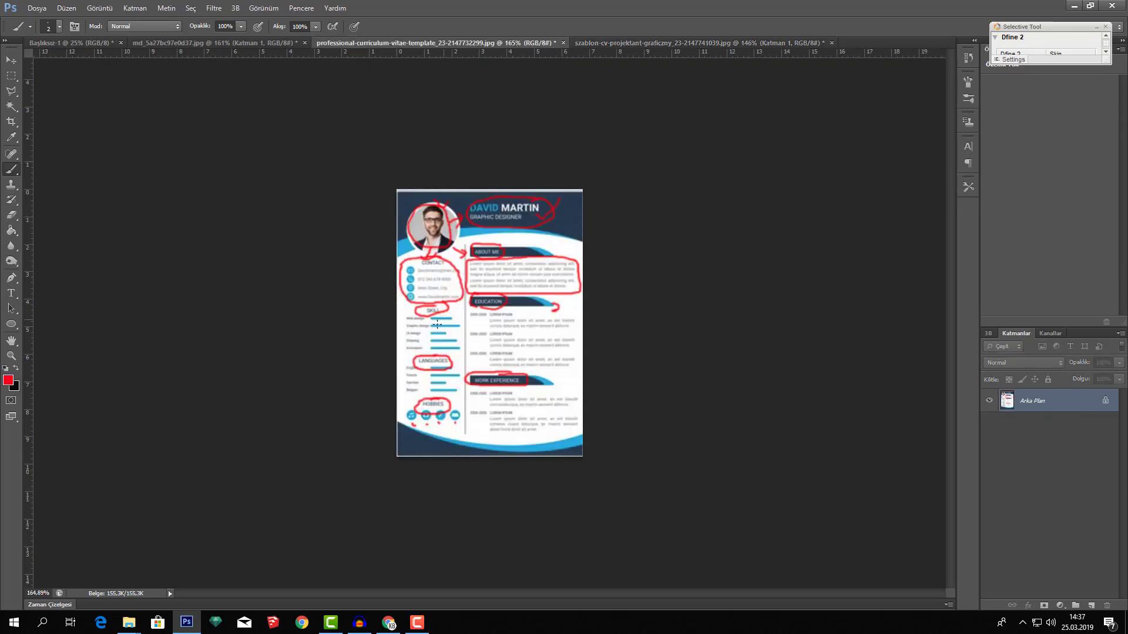
# Loop the LANGUAGES heading, language bars and SKILLS charts in red
pyautogui.click(604, 43)
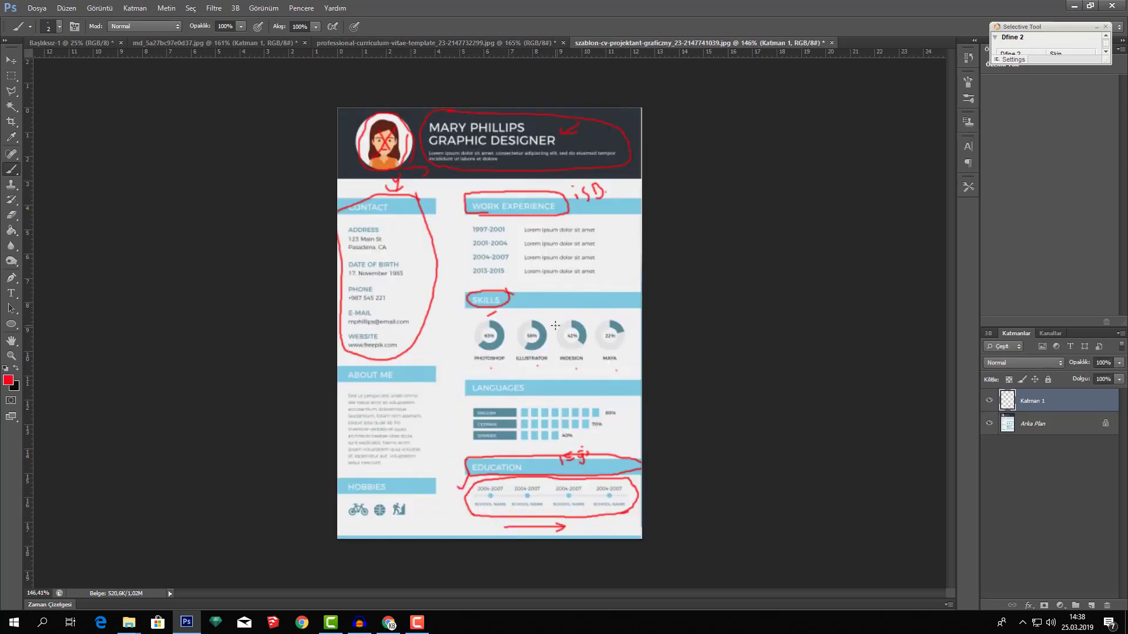
pyautogui.moveTo(535, 384)
pyautogui.mouseDown()
pyautogui.moveTo(461, 382)
pyautogui.moveTo(499, 403)
pyautogui.moveTo(527, 383)
pyautogui.mouseUp()
pyautogui.moveTo(471, 447)
pyautogui.mouseDown()
pyautogui.moveTo(639, 447)
pyautogui.moveTo(558, 404)
pyautogui.moveTo(470, 405)
pyautogui.moveTo(465, 453)
pyautogui.mouseUp()
pyautogui.moveTo(473, 368)
pyautogui.mouseDown()
pyautogui.moveTo(622, 370)
pyautogui.moveTo(594, 305)
pyautogui.moveTo(460, 306)
pyautogui.moveTo(508, 351)
pyautogui.mouseUp()
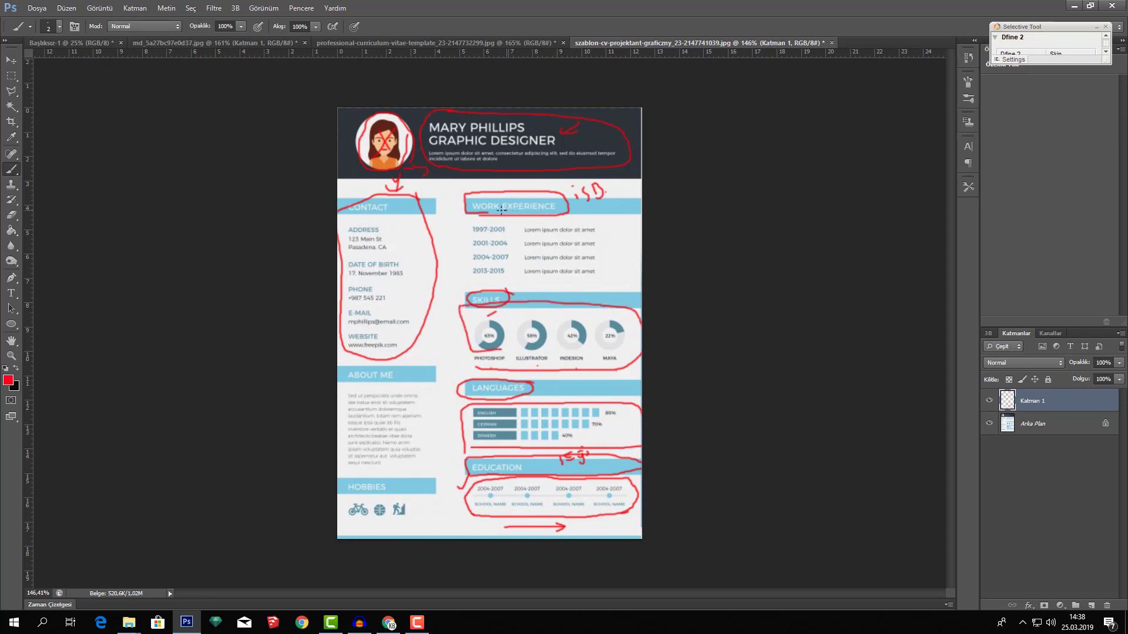
# Box the WORK EXPERIENCE section in red, adding a P note and underlining the first entry
pyautogui.moveTo(502, 211)
pyautogui.mouseDown()
pyautogui.moveTo(464, 255)
pyautogui.moveTo(511, 282)
pyautogui.moveTo(637, 279)
pyautogui.mouseUp()
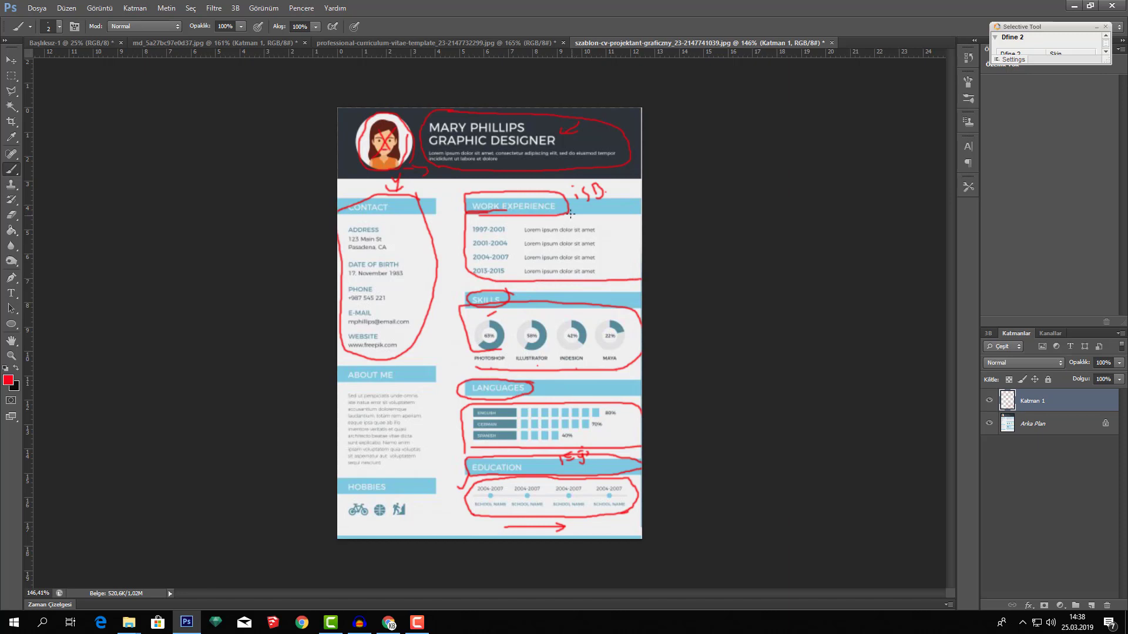
pyautogui.moveTo(570, 214)
pyautogui.mouseDown()
pyautogui.moveTo(624, 213)
pyautogui.moveTo(647, 280)
pyautogui.mouseUp()
pyautogui.moveTo(608, 224)
pyautogui.mouseDown()
pyautogui.moveTo(610, 245)
pyautogui.moveTo(611, 236)
pyautogui.moveTo(631, 260)
pyautogui.mouseUp()
pyautogui.moveTo(531, 233); pyautogui.dragTo(602, 239)
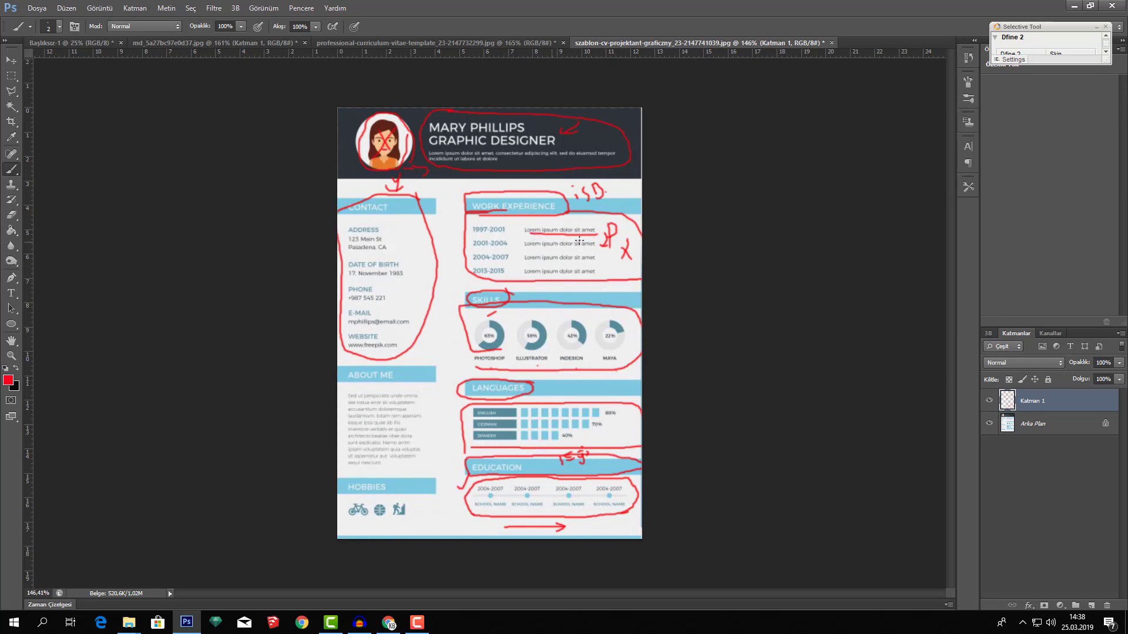
# Circle the ABOUT ME and HOBBIES headings in red, then bring up File Explorer
pyautogui.moveTo(396, 382)
pyautogui.mouseDown()
pyautogui.moveTo(404, 368)
pyautogui.moveTo(344, 368)
pyautogui.moveTo(397, 386)
pyautogui.moveTo(384, 369)
pyautogui.moveTo(437, 444)
pyautogui.moveTo(362, 476)
pyautogui.moveTo(339, 408)
pyautogui.moveTo(402, 386)
pyautogui.moveTo(434, 405)
pyautogui.mouseUp()
pyautogui.moveTo(389, 481)
pyautogui.mouseDown()
pyautogui.moveTo(339, 477)
pyautogui.moveTo(383, 475)
pyautogui.moveTo(346, 517)
pyautogui.moveTo(392, 509)
pyautogui.mouseUp()
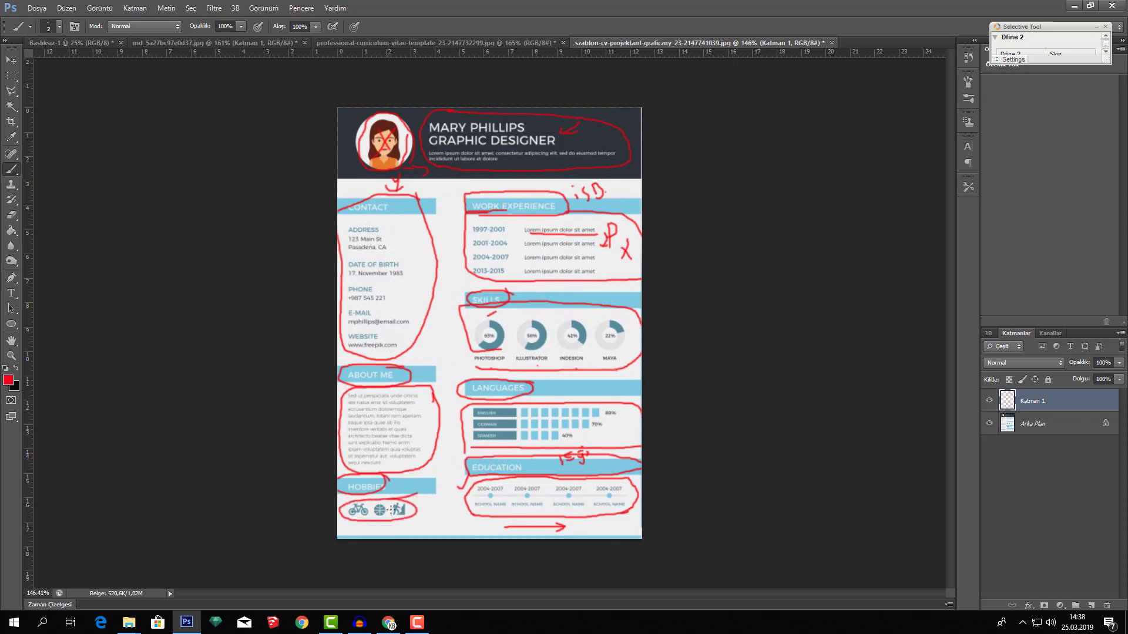
pyautogui.click(129, 623)
# Preview the grey 500_F_196640900 NAME SURNAME sample in Photos, then drag it into Photoshop
pyautogui.click(89, 573)
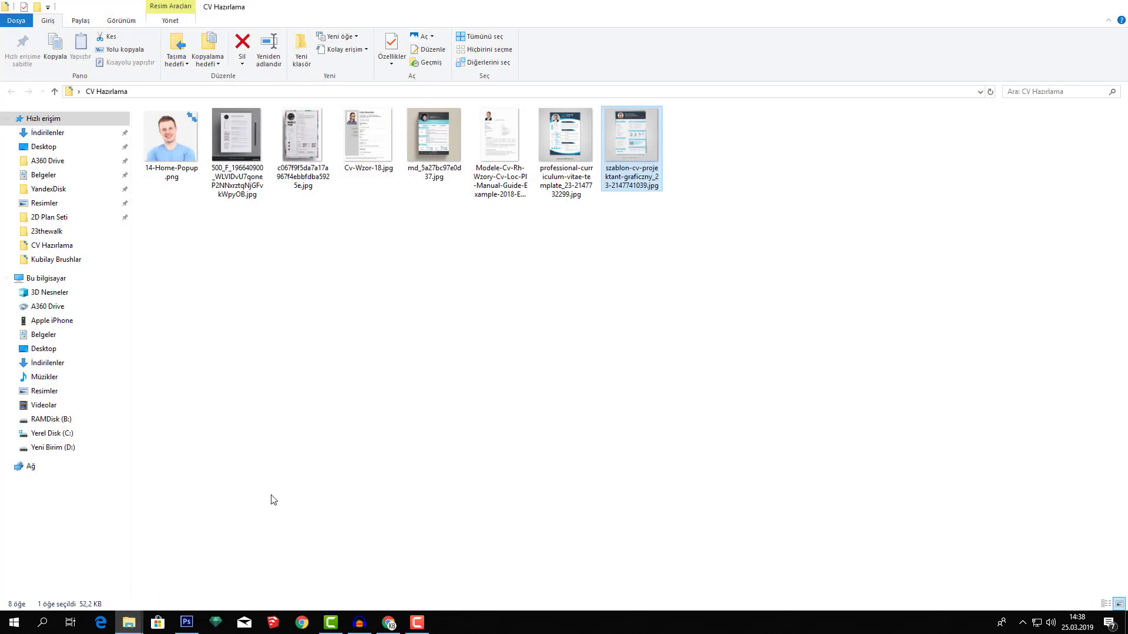
pyautogui.click(477, 301)
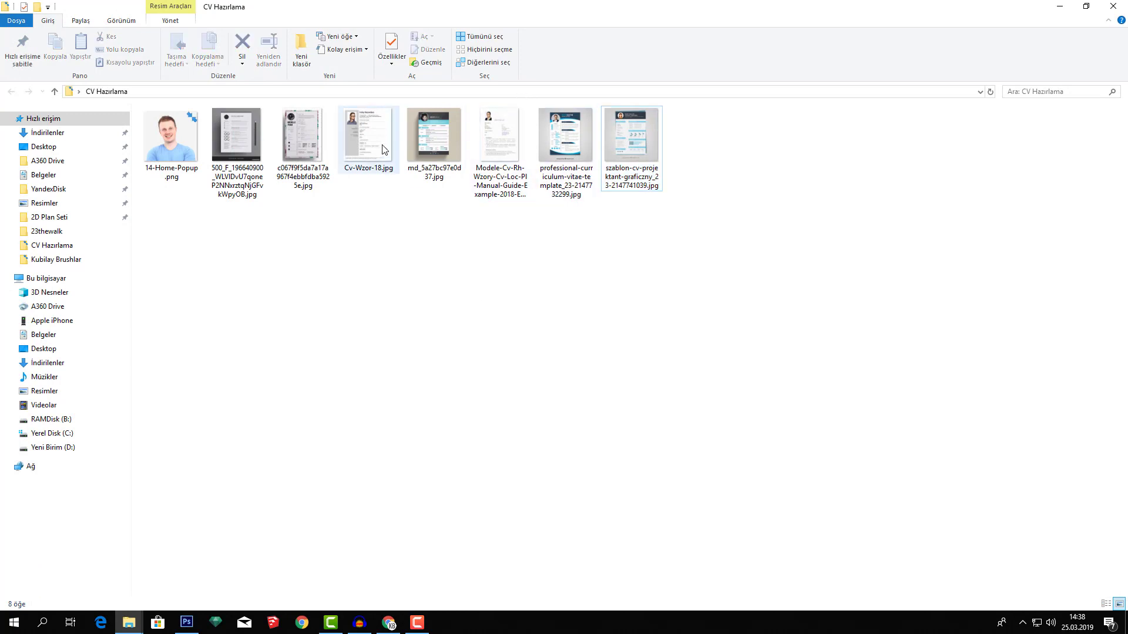
pyautogui.doubleClick(244, 136)
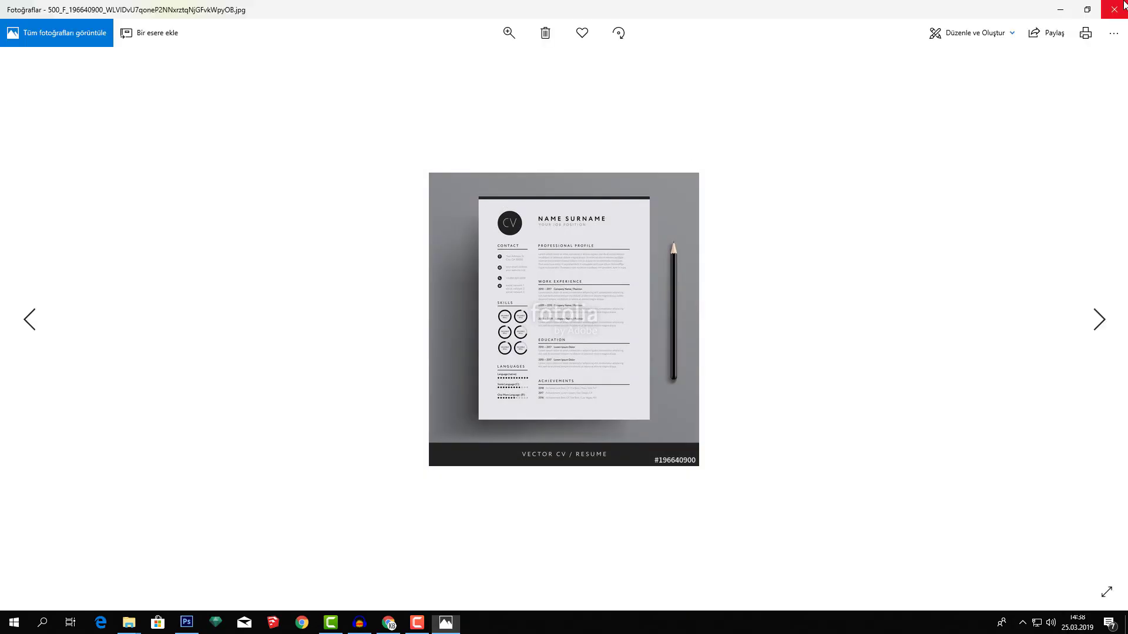
pyautogui.click(1114, 6)
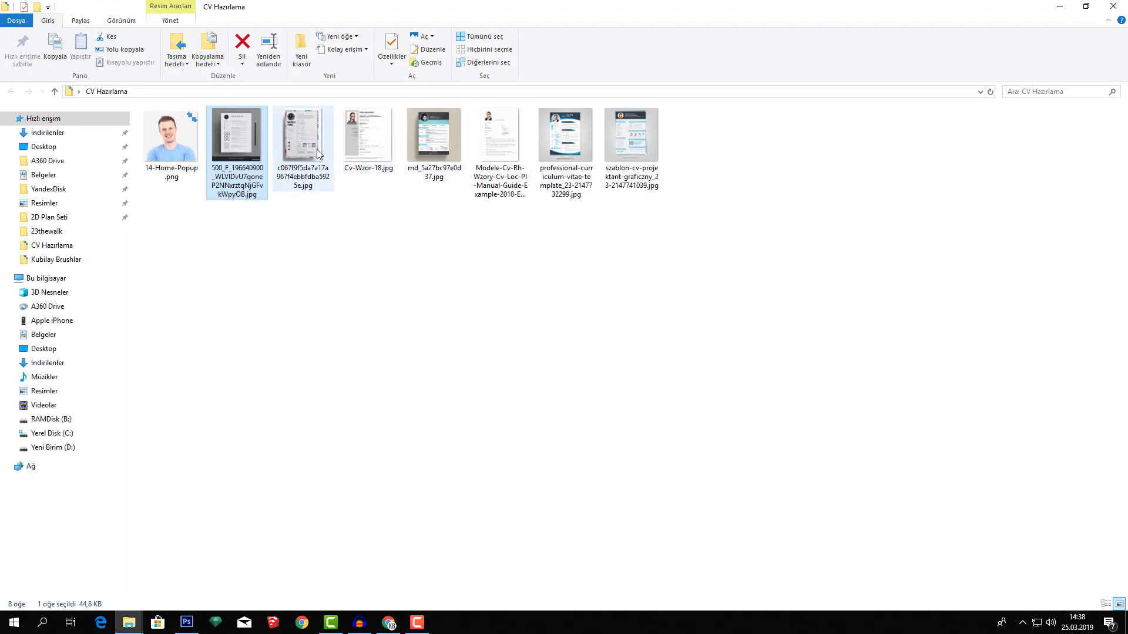
pyautogui.moveTo(246, 191)
pyautogui.mouseDown()
pyautogui.moveTo(205, 605)
pyautogui.moveTo(875, 47)
pyautogui.mouseUp()
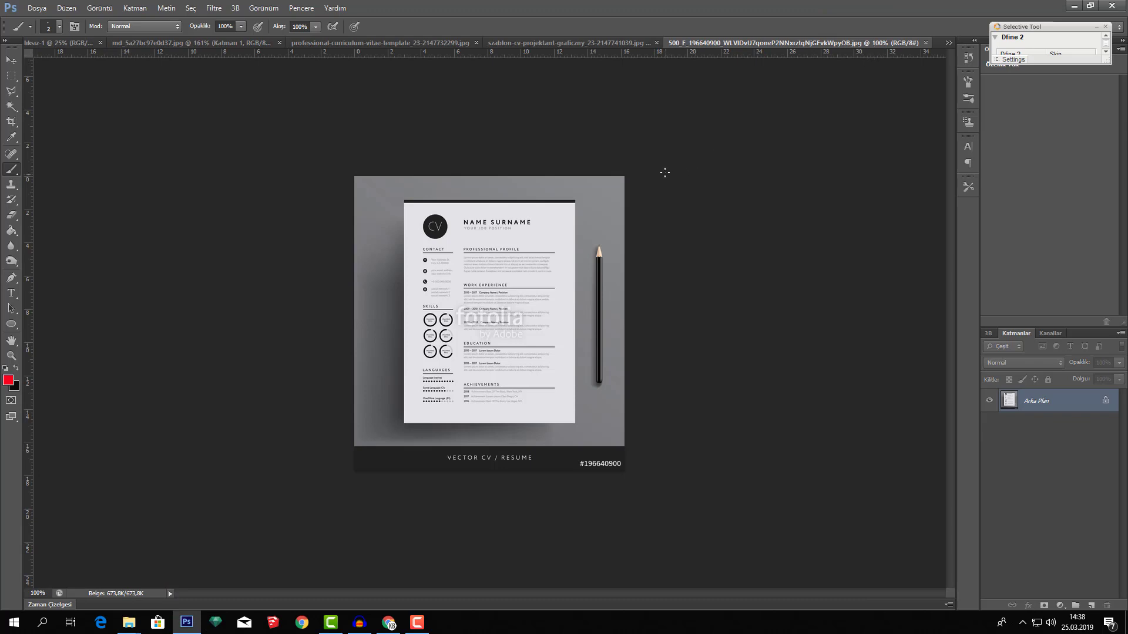
# Crop the 500_F_196640900 sample to the paper, dropping the backdrop, pencil and caption strip
pyautogui.press('c')
pyautogui.moveTo(490, 177); pyautogui.dragTo(489, 203)
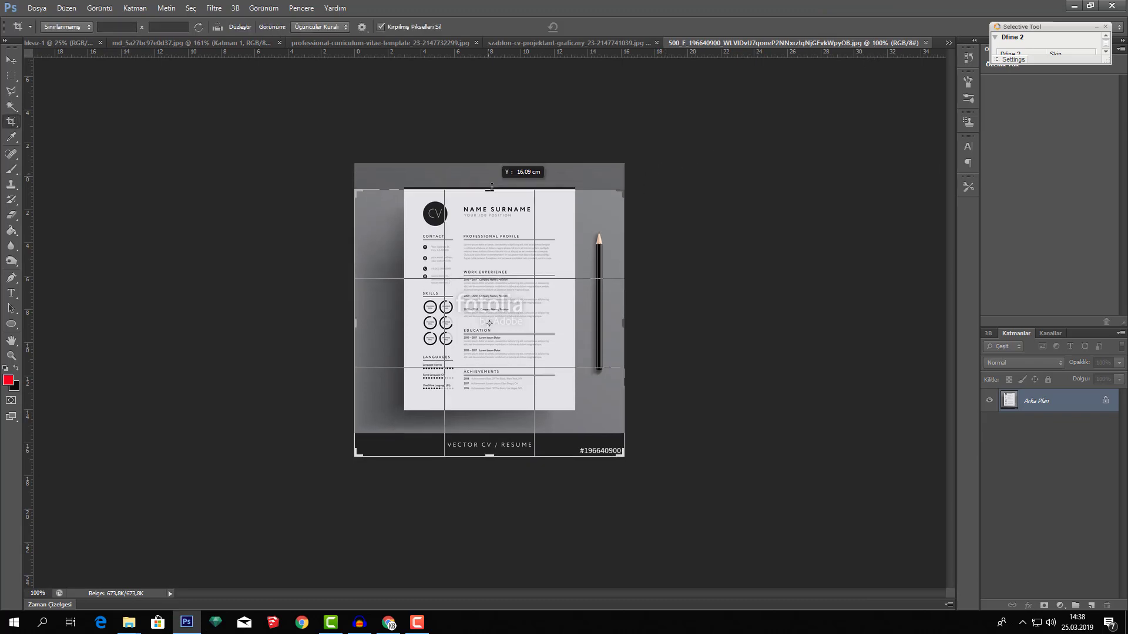
pyautogui.moveTo(489, 456); pyautogui.dragTo(490, 410)
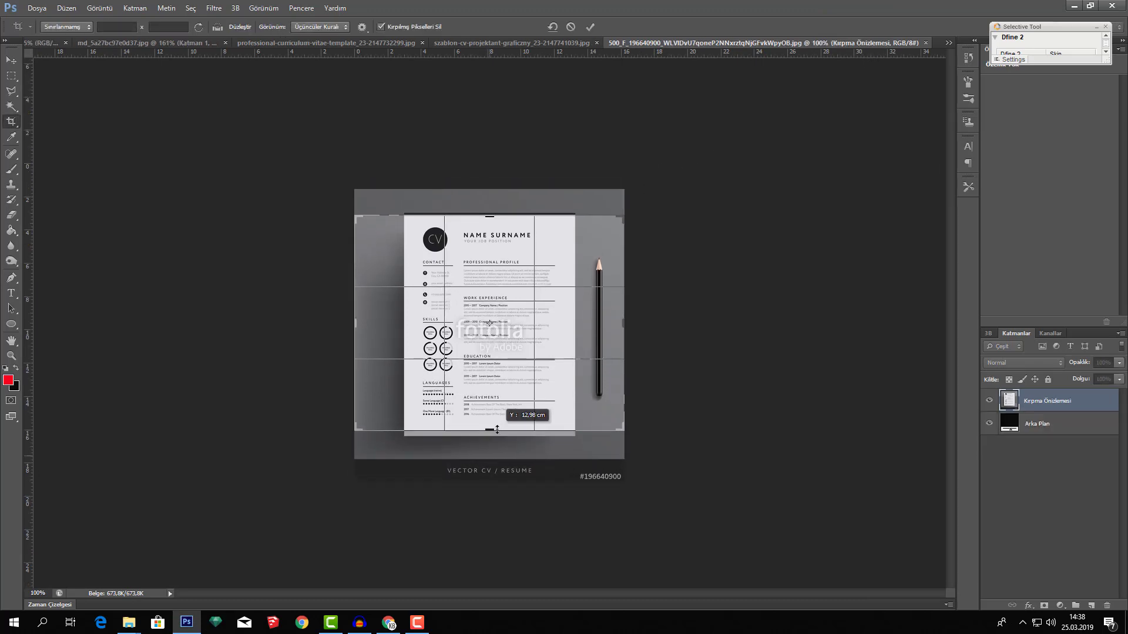
pyautogui.moveTo(623, 320); pyautogui.dragTo(602, 320)
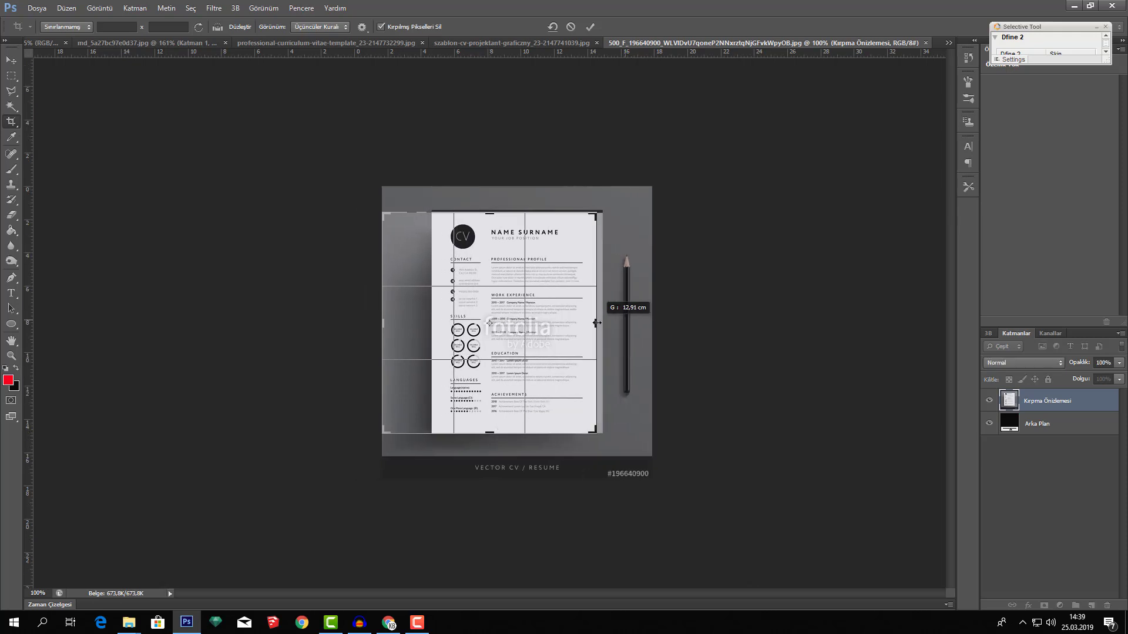
pyautogui.moveTo(372, 326); pyautogui.dragTo(419, 312)
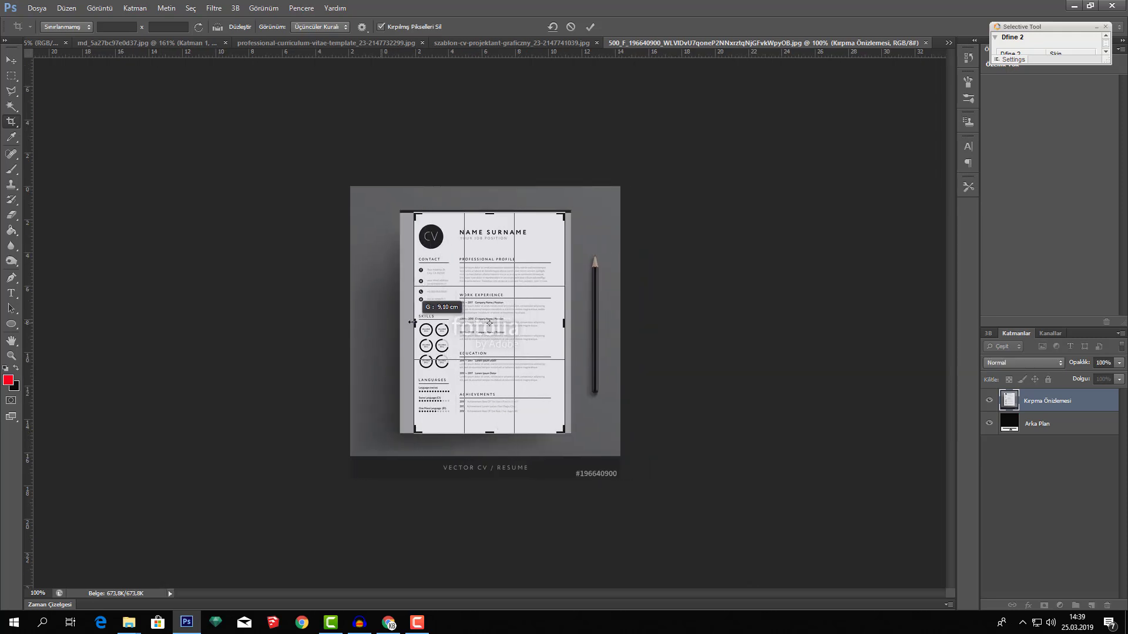
pyautogui.click(590, 27)
# On a new layer, circle the CV badge and NAME SURNAME heading in red
pyautogui.press('v')
pyautogui.scroll(4, 525, 252)
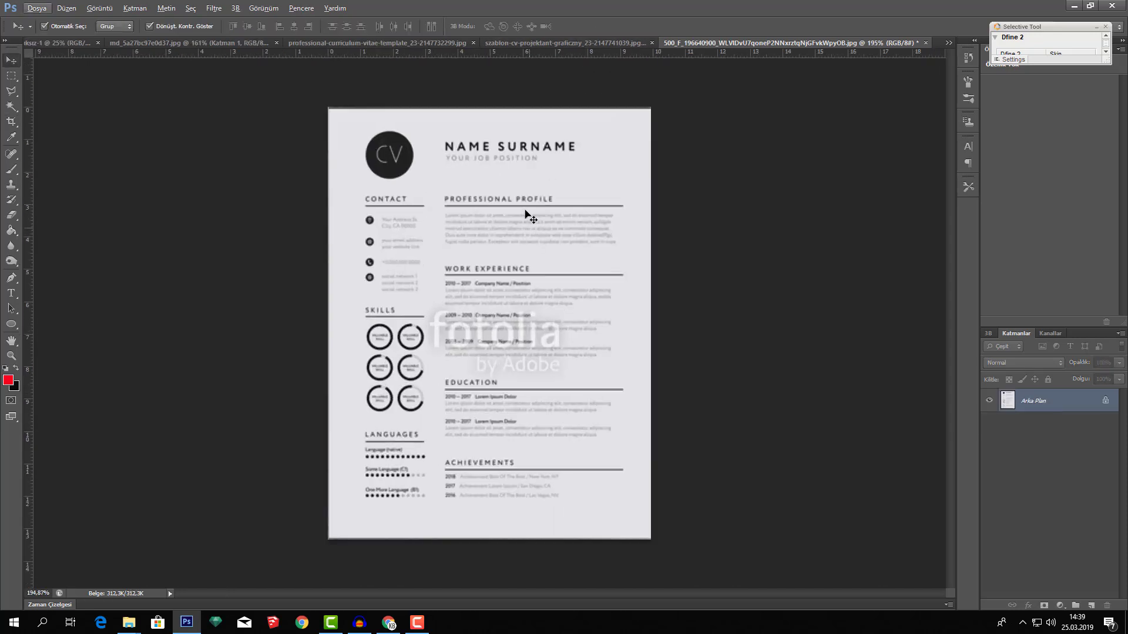
pyautogui.click(1092, 605)
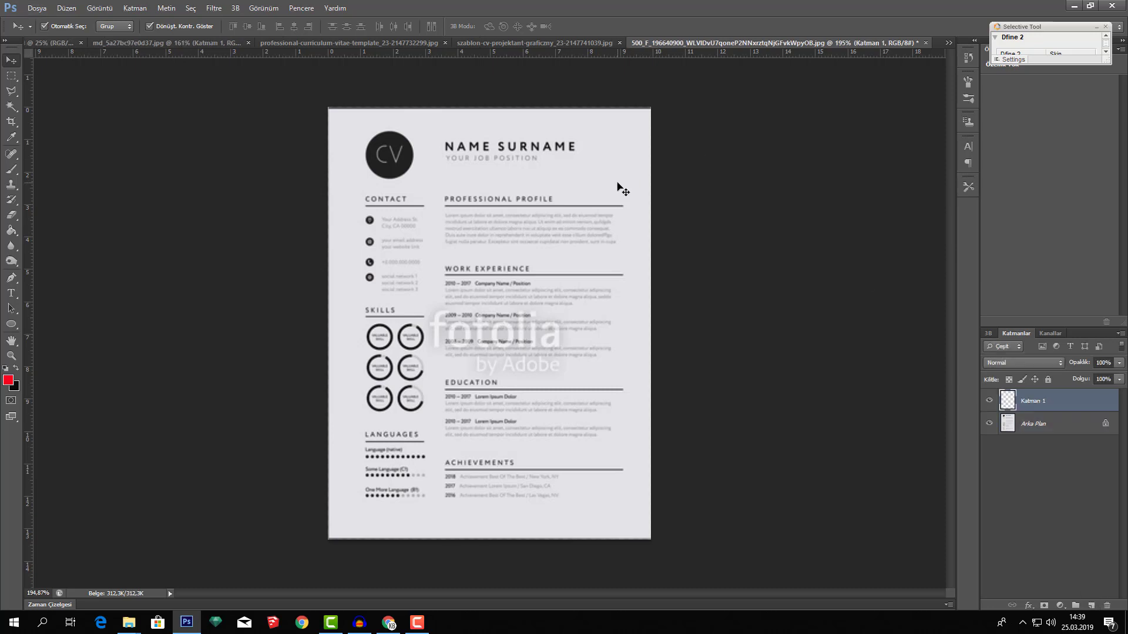
pyautogui.press('b')
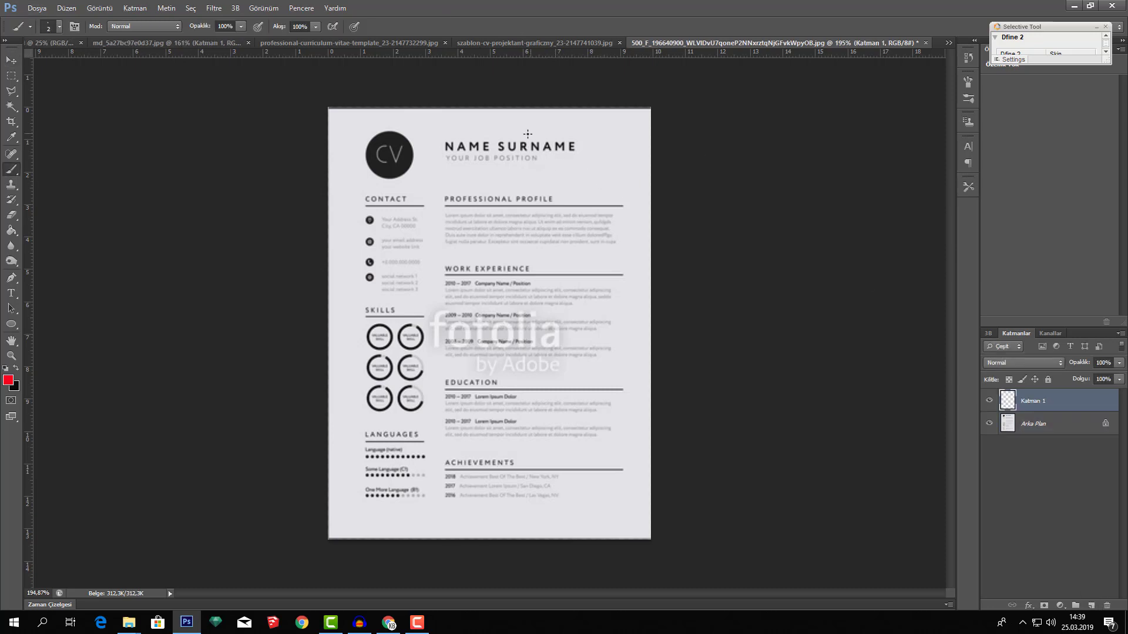
pyautogui.moveTo(398, 130); pyautogui.dragTo(377, 130)
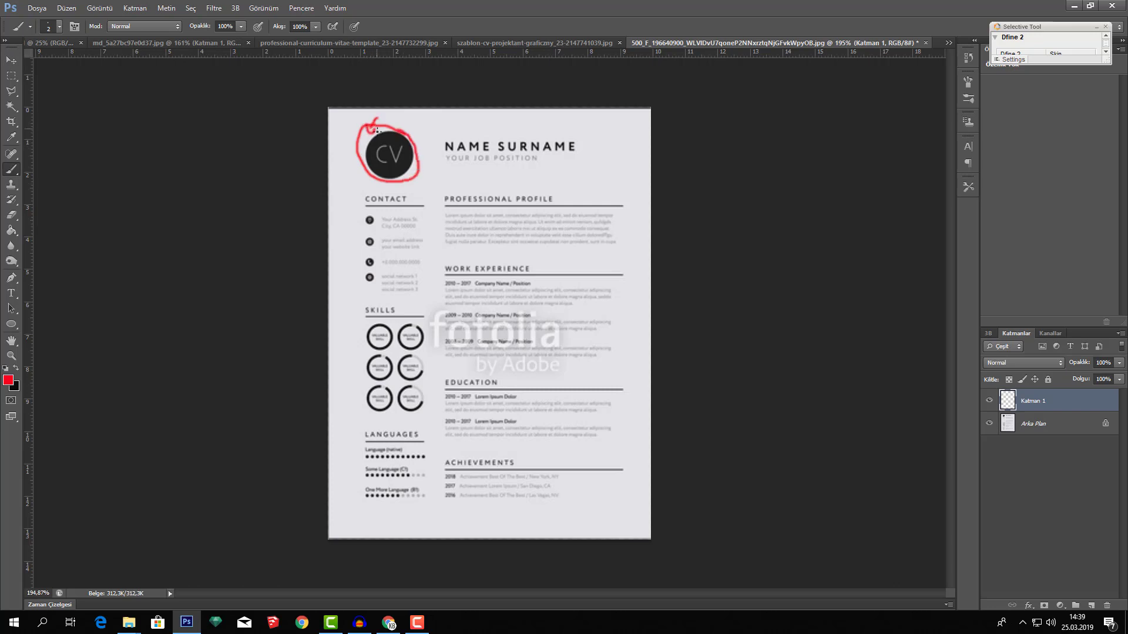
pyautogui.moveTo(339, 166); pyautogui.dragTo(377, 127)
pyautogui.moveTo(509, 128)
pyautogui.mouseDown()
pyautogui.moveTo(594, 161)
pyautogui.moveTo(485, 127)
pyautogui.mouseUp()
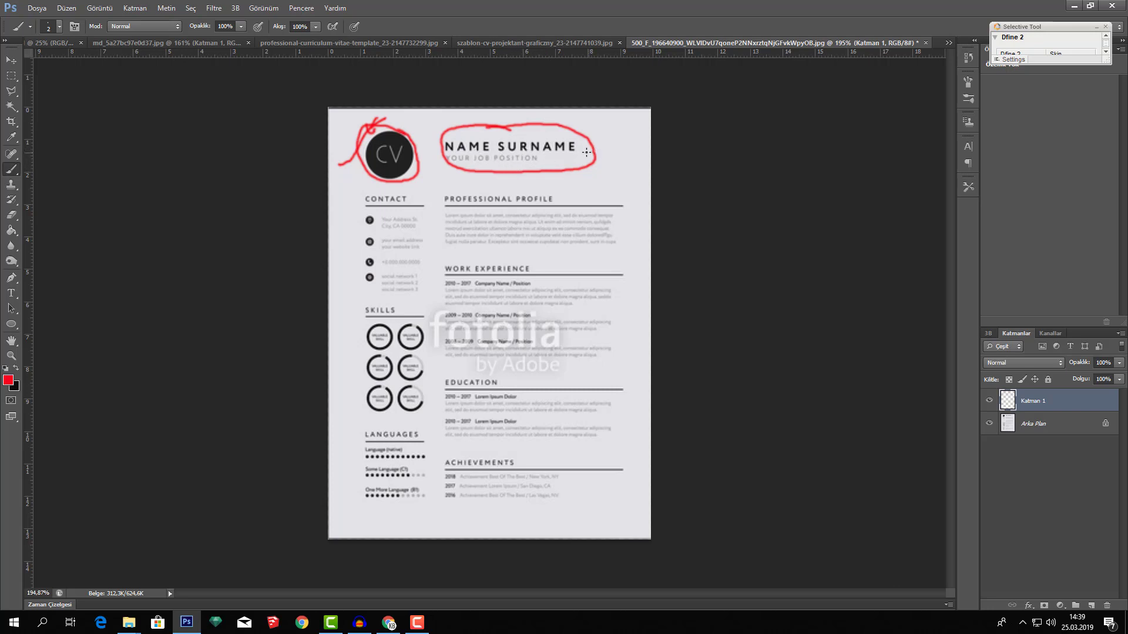
# Outline CONTACT and PROFESSIONAL PROFILE in red, with arrows linking them to the badge and name
pyautogui.moveTo(403, 187)
pyautogui.mouseDown()
pyautogui.moveTo(439, 229)
pyautogui.moveTo(395, 191)
pyautogui.moveTo(433, 147)
pyautogui.moveTo(434, 161)
pyautogui.mouseUp()
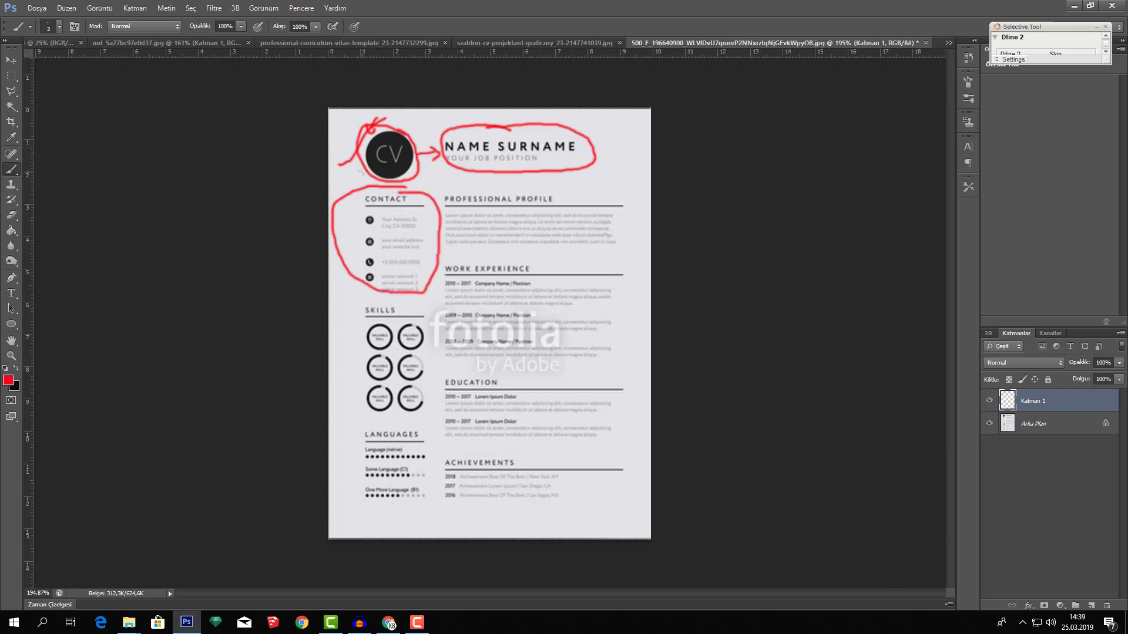
pyautogui.moveTo(367, 170)
pyautogui.mouseDown()
pyautogui.moveTo(356, 187)
pyautogui.moveTo(370, 185)
pyautogui.mouseUp()
pyautogui.moveTo(483, 186)
pyautogui.mouseDown()
pyautogui.moveTo(444, 242)
pyautogui.moveTo(608, 253)
pyautogui.moveTo(636, 209)
pyautogui.moveTo(577, 181)
pyautogui.moveTo(471, 184)
pyautogui.mouseUp()
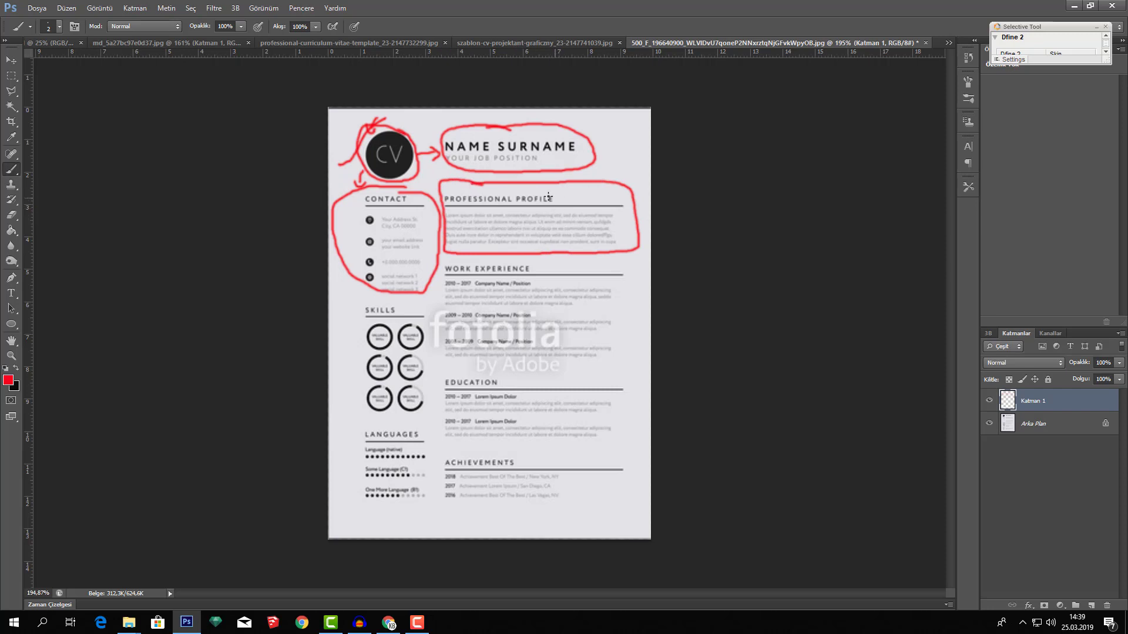
pyautogui.moveTo(589, 179); pyautogui.dragTo(589, 175)
# Loop WORK EXPERIENCE with a handwritten red note beside it, and start marking EDUCATION
pyautogui.moveTo(479, 262)
pyautogui.mouseDown()
pyautogui.moveTo(542, 267)
pyautogui.moveTo(473, 262)
pyautogui.mouseUp()
pyautogui.moveTo(551, 264); pyautogui.dragTo(596, 269)
pyautogui.click(551, 260)
pyautogui.click(583, 269)
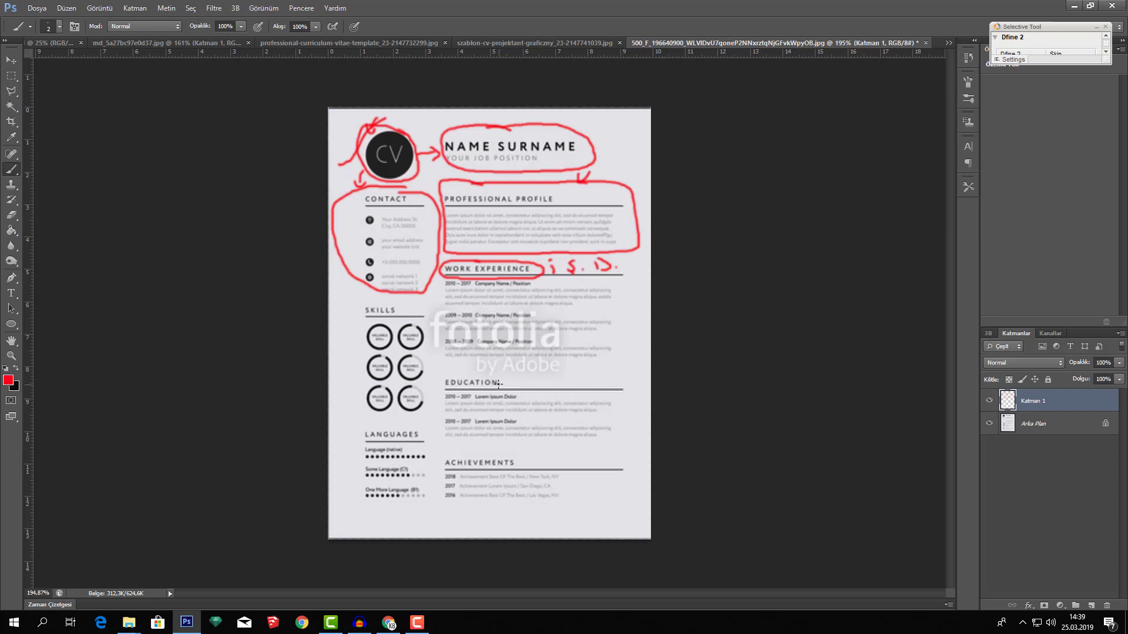
pyautogui.moveTo(504, 372)
pyautogui.mouseDown()
pyautogui.moveTo(442, 391)
pyautogui.moveTo(509, 370)
pyautogui.moveTo(557, 394)
pyautogui.moveTo(563, 371)
pyautogui.moveTo(607, 376)
pyautogui.mouseUp()
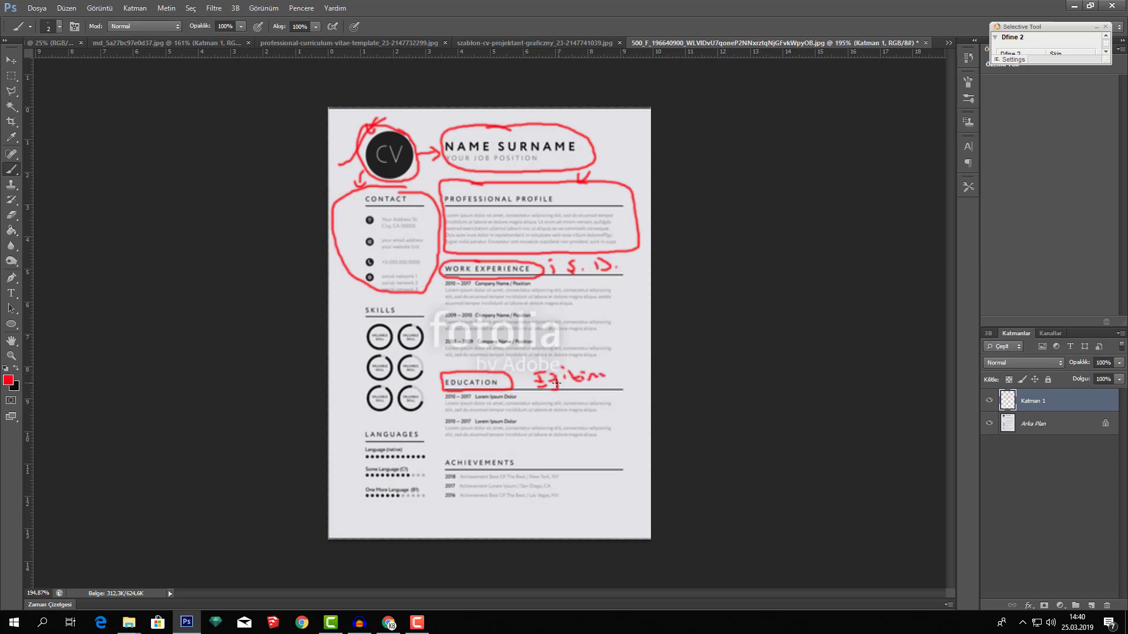
# Brush a small red check mark under Education on the graphic-designer CV sample, ending on the grey CV
pyautogui.click(529, 42)
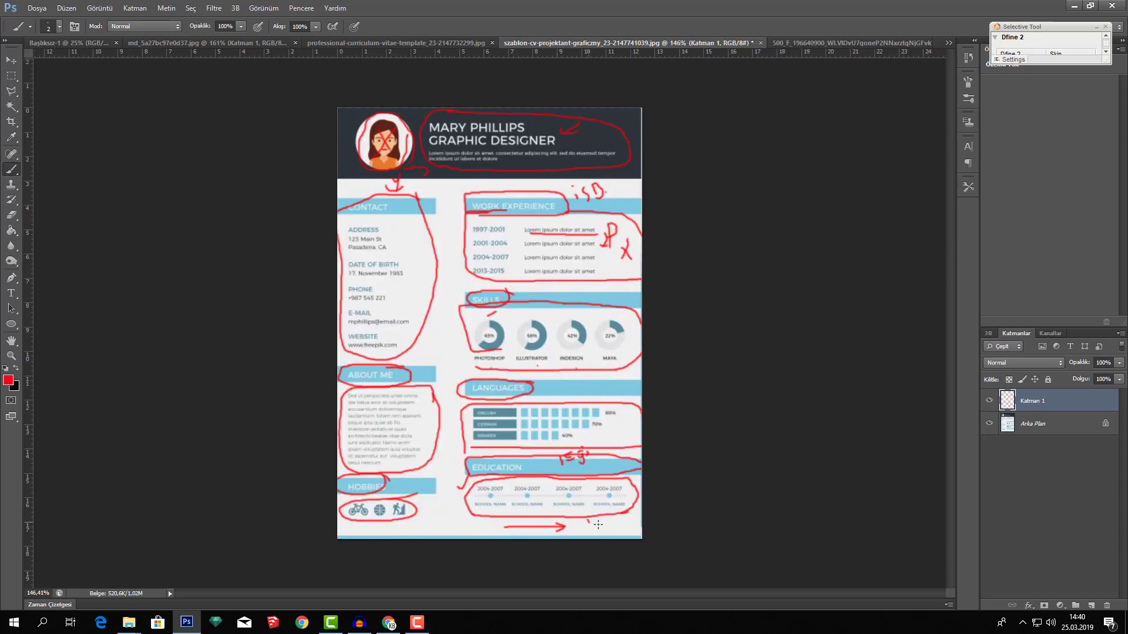
pyautogui.moveTo(588, 520); pyautogui.dragTo(603, 522)
pyautogui.click(795, 41)
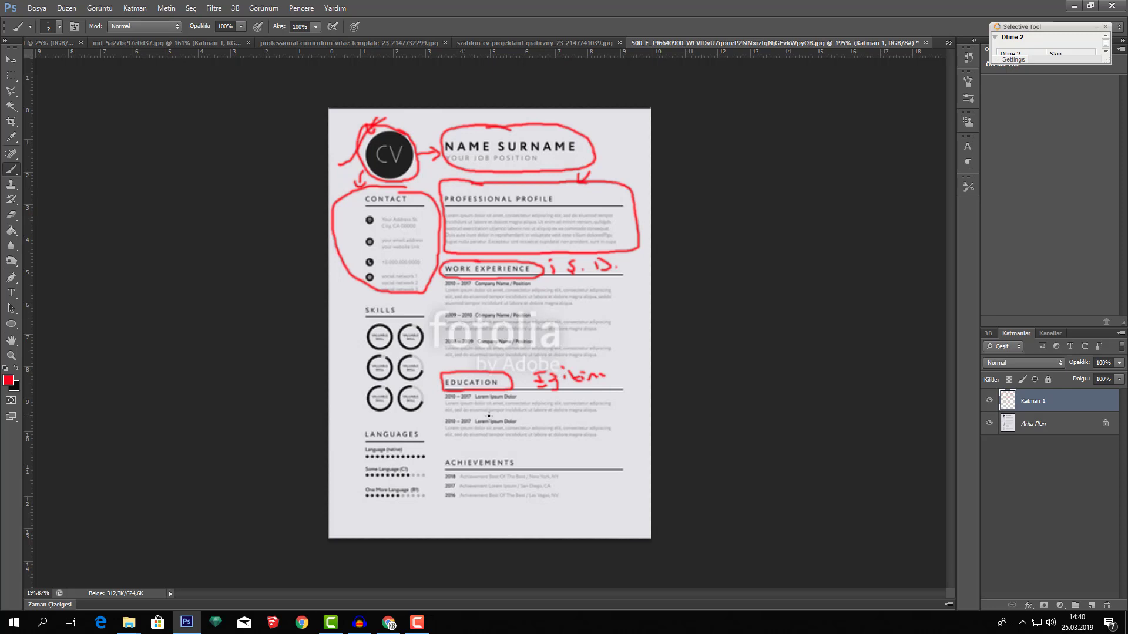
pyautogui.click(555, 43)
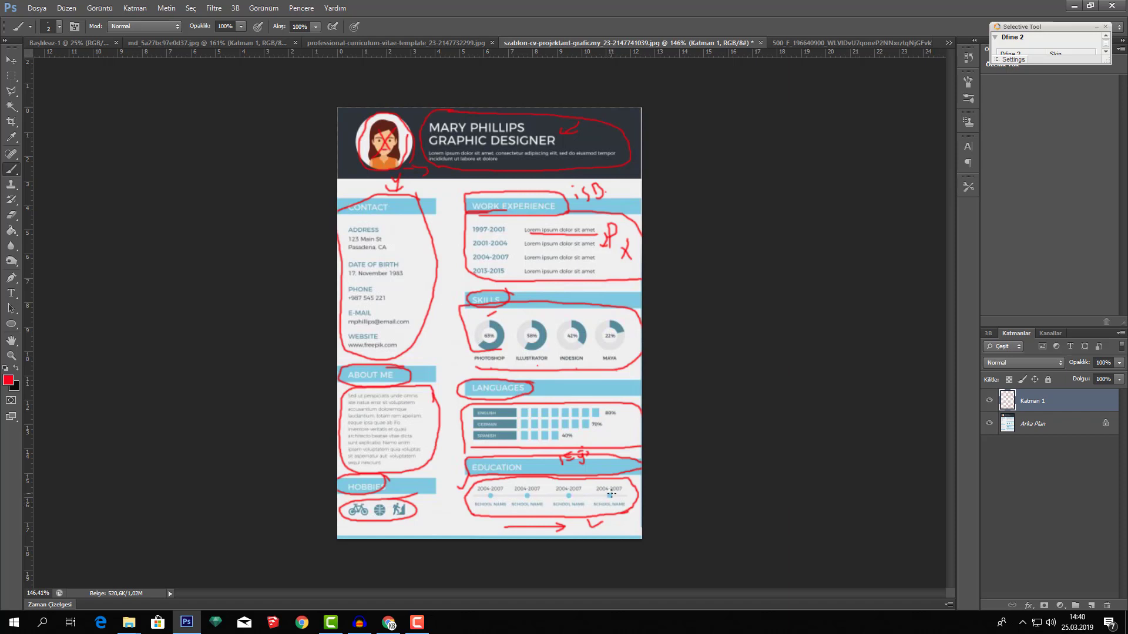
pyautogui.click(833, 38)
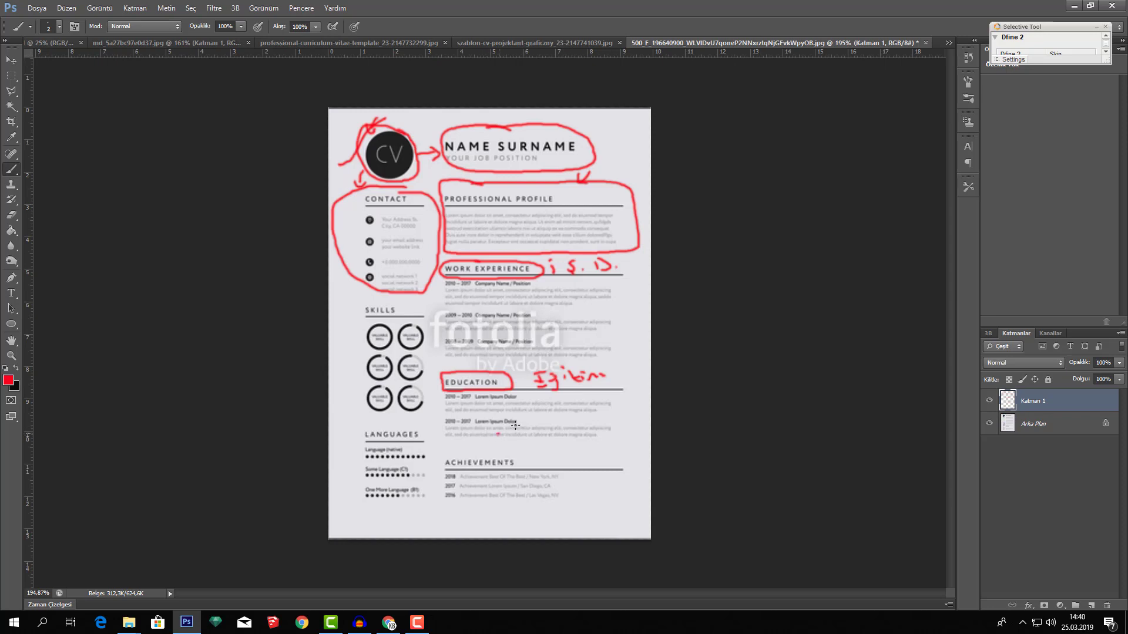
# Cross out and box the Education entries and Achievements in red, adding a tick and strike-through
pyautogui.moveTo(567, 402)
pyautogui.mouseDown()
pyautogui.moveTo(497, 435)
pyautogui.moveTo(581, 441)
pyautogui.mouseUp()
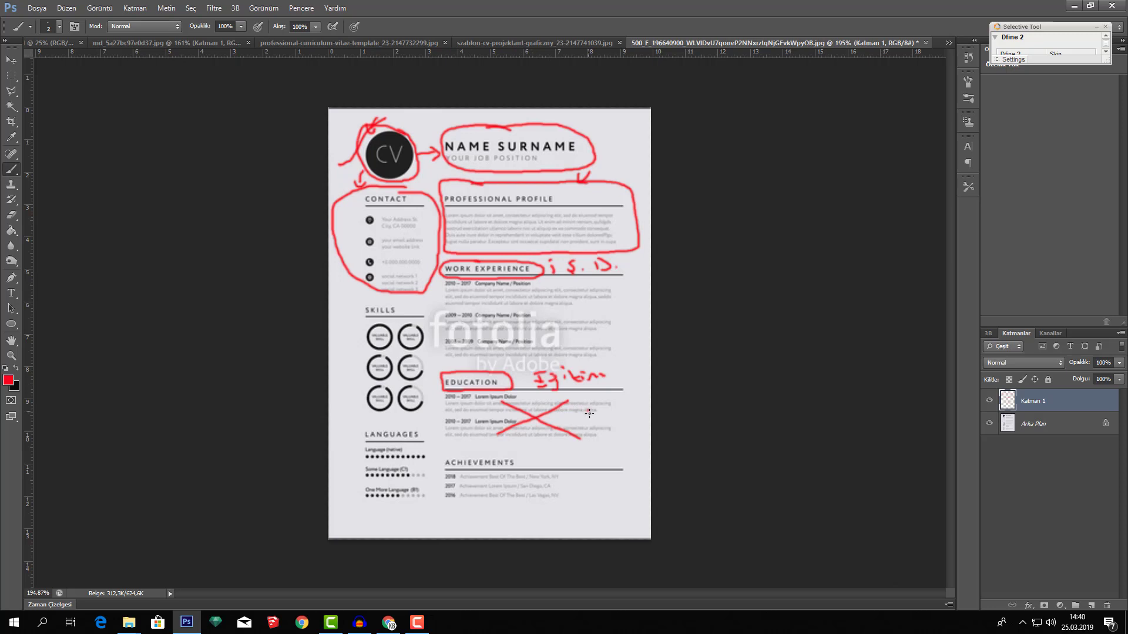
pyautogui.moveTo(586, 409); pyautogui.dragTo(602, 397)
pyautogui.moveTo(473, 418); pyautogui.dragTo(452, 430)
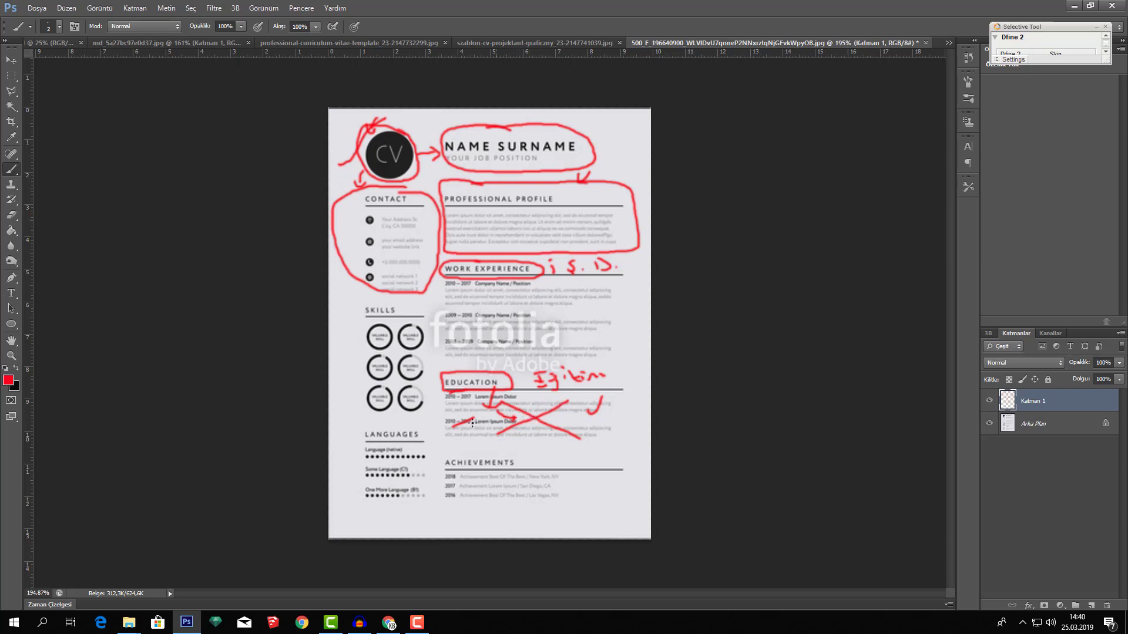
pyautogui.moveTo(444, 395); pyautogui.dragTo(643, 442)
pyautogui.moveTo(517, 387); pyautogui.dragTo(649, 390)
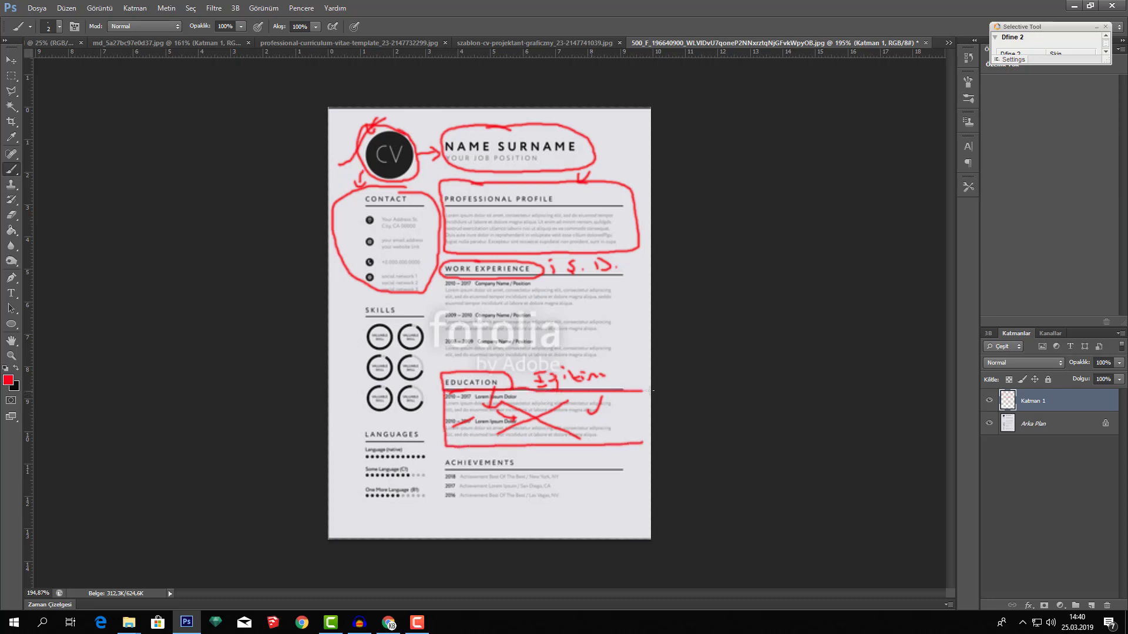
pyautogui.moveTo(443, 455); pyautogui.dragTo(442, 473)
pyautogui.moveTo(605, 479); pyautogui.dragTo(634, 496)
pyautogui.moveTo(614, 497); pyautogui.dragTo(632, 479)
pyautogui.moveTo(381, 422)
pyautogui.mouseDown()
pyautogui.moveTo(335, 447)
pyautogui.moveTo(346, 482)
pyautogui.moveTo(399, 508)
pyautogui.moveTo(437, 482)
pyautogui.moveTo(434, 432)
pyautogui.moveTo(376, 424)
pyautogui.mouseUp()
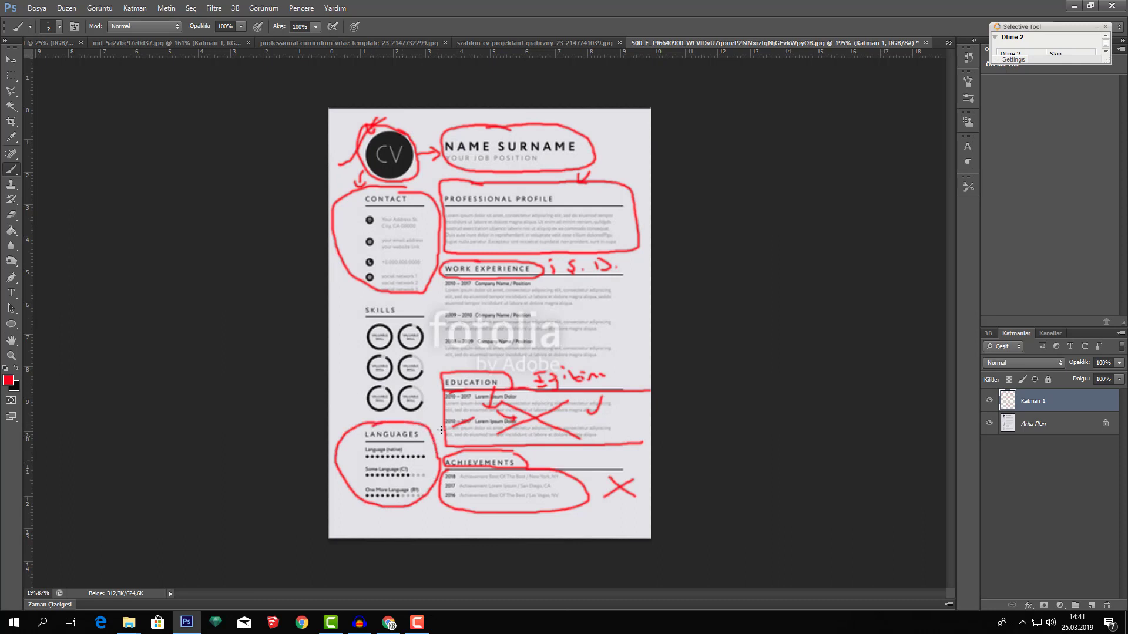
# Loop Skills and Work Experience in red, with arrows to the notes and a check mark
pyautogui.moveTo(416, 302)
pyautogui.mouseDown()
pyautogui.moveTo(350, 316)
pyautogui.moveTo(351, 373)
pyautogui.moveTo(380, 415)
pyautogui.moveTo(438, 401)
pyautogui.moveTo(431, 306)
pyautogui.moveTo(395, 292)
pyautogui.mouseUp()
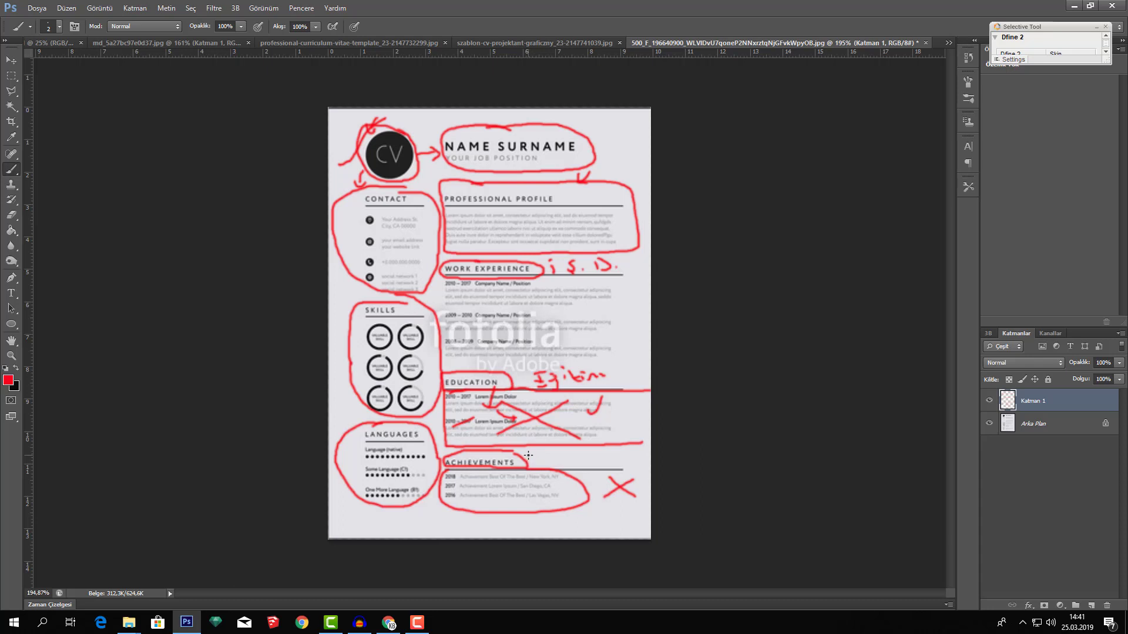
pyautogui.moveTo(536, 465)
pyautogui.mouseDown()
pyautogui.moveTo(538, 453)
pyautogui.moveTo(592, 464)
pyautogui.moveTo(617, 453)
pyautogui.moveTo(630, 464)
pyautogui.mouseUp()
pyautogui.moveTo(450, 276)
pyautogui.mouseDown()
pyautogui.moveTo(462, 329)
pyautogui.moveTo(637, 314)
pyautogui.moveTo(529, 281)
pyautogui.mouseUp()
pyautogui.moveTo(629, 344)
pyautogui.mouseDown()
pyautogui.moveTo(617, 379)
pyautogui.moveTo(631, 379)
pyautogui.mouseUp()
pyautogui.moveTo(628, 421)
pyautogui.mouseDown()
pyautogui.moveTo(636, 466)
pyautogui.moveTo(645, 459)
pyautogui.mouseUp()
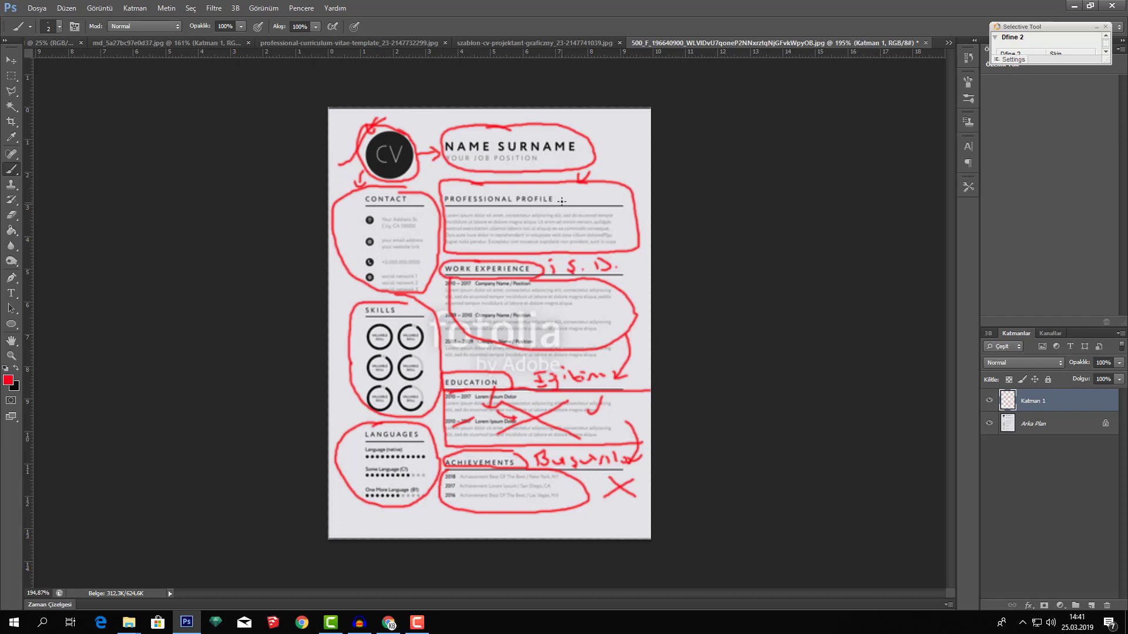
pyautogui.moveTo(582, 178); pyautogui.dragTo(621, 151)
# Open the floral CV sample c067f9f5da7a17a967f4ebbfdba5925e.jpg in Photoshop from the samples folder
pyautogui.click(128, 623)
pyautogui.click(114, 588)
pyautogui.moveTo(281, 176); pyautogui.dragTo(254, 480)
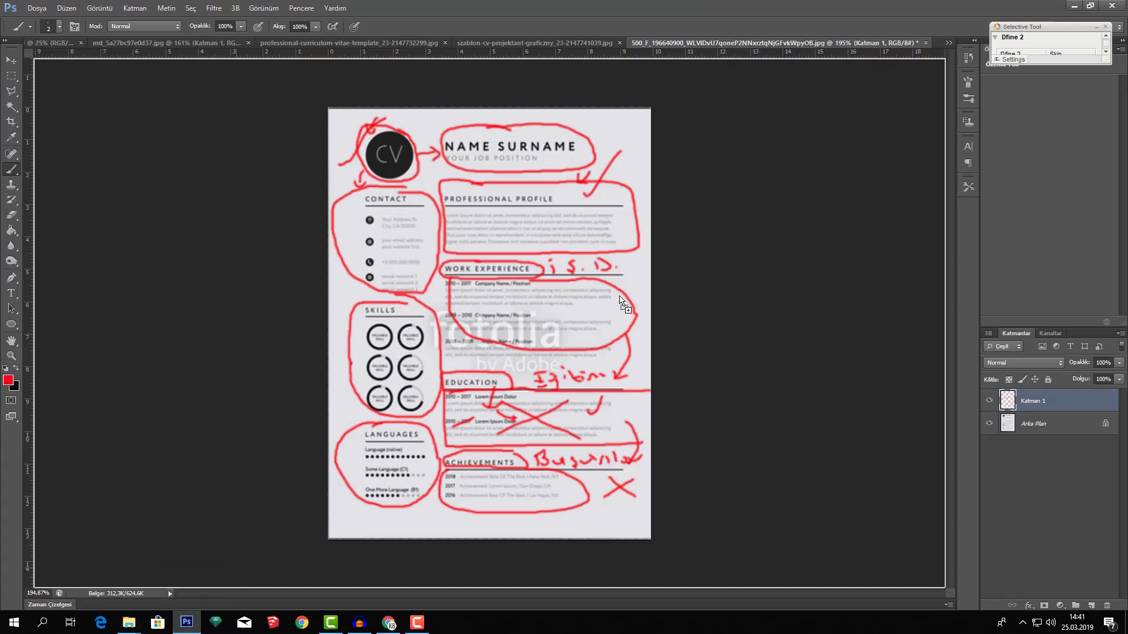
pyautogui.moveTo(254, 480)
pyautogui.mouseDown()
pyautogui.moveTo(940, 51)
pyautogui.moveTo(927, 51)
pyautogui.mouseUp()
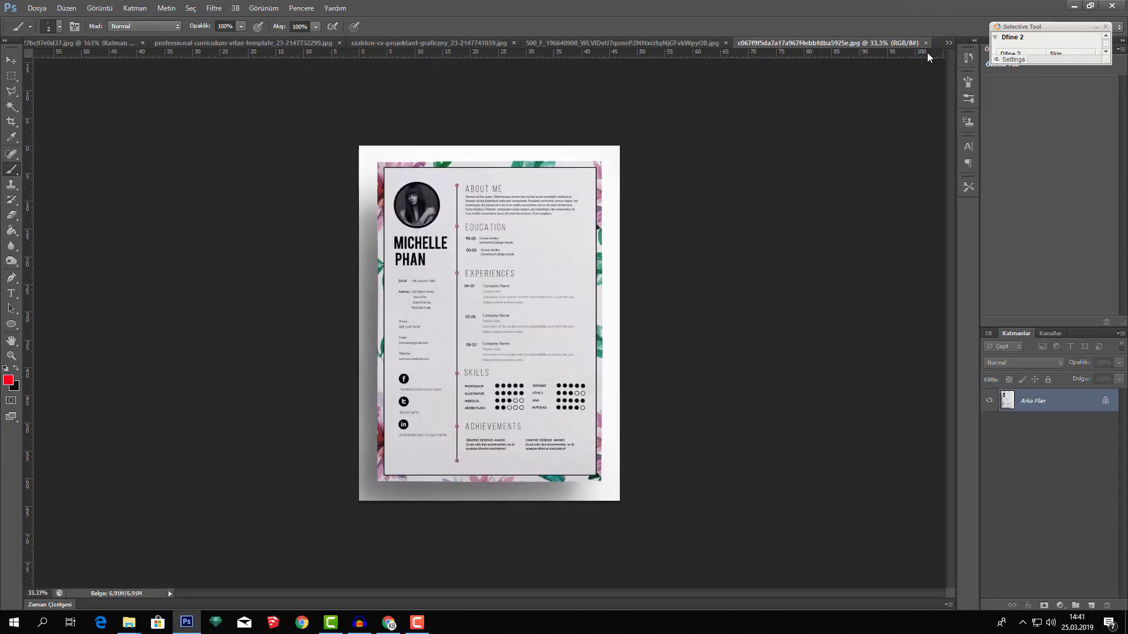
# Crop the floral CV image to its page border, trimming the grey margin and shadow on all four sides
pyautogui.press('c')
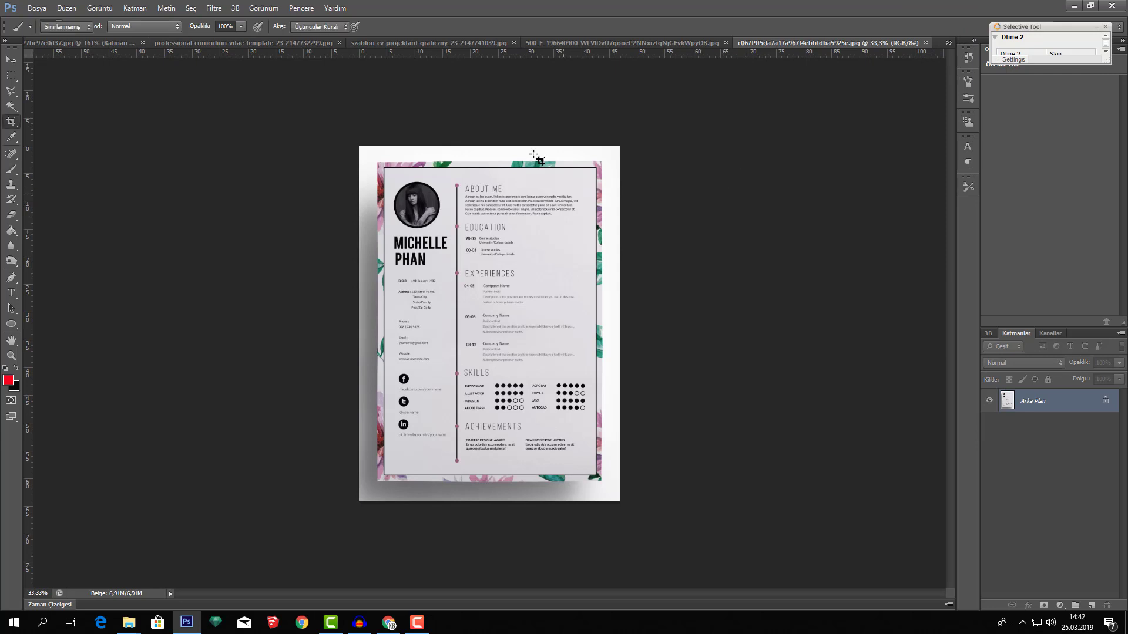
pyautogui.moveTo(489, 146); pyautogui.dragTo(497, 156)
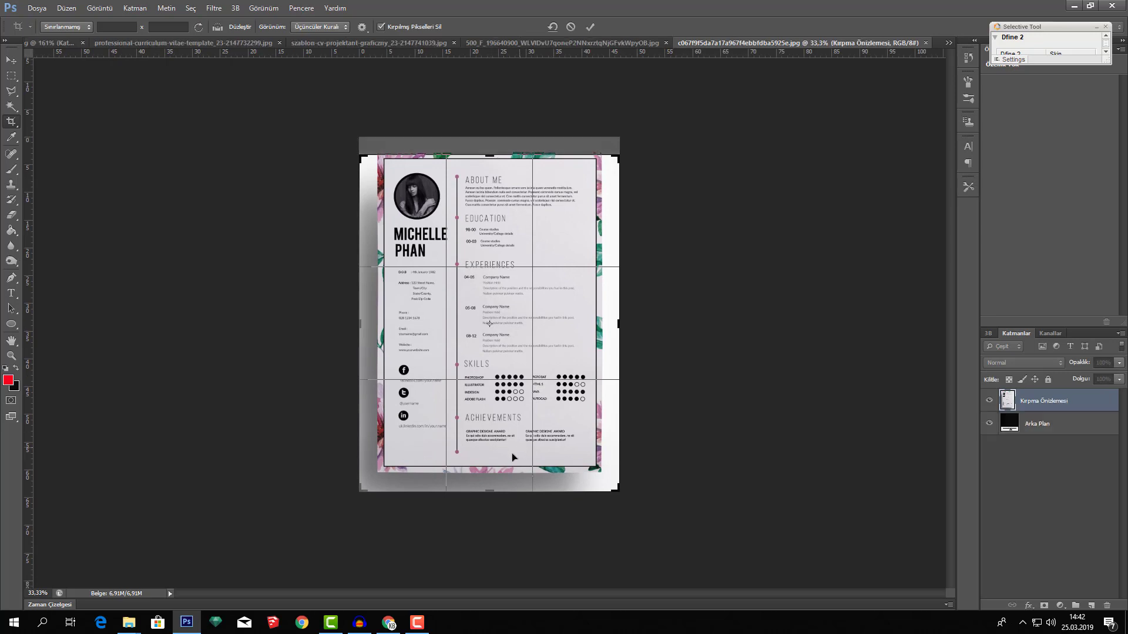
pyautogui.moveTo(490, 493); pyautogui.dragTo(489, 471)
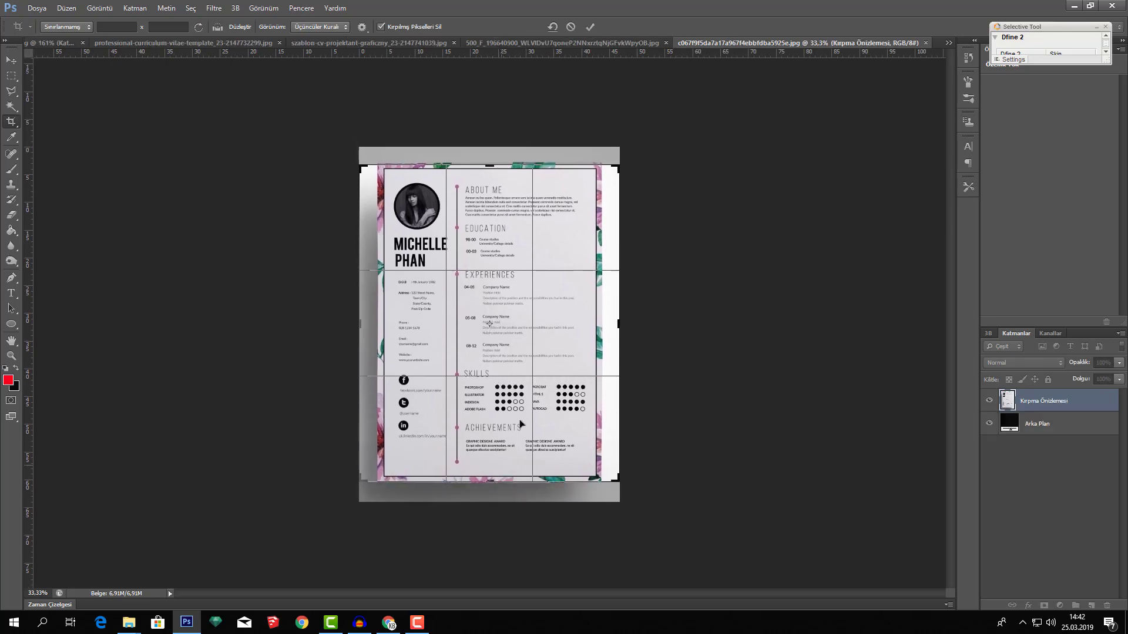
pyautogui.moveTo(608, 323); pyautogui.dragTo(610, 323)
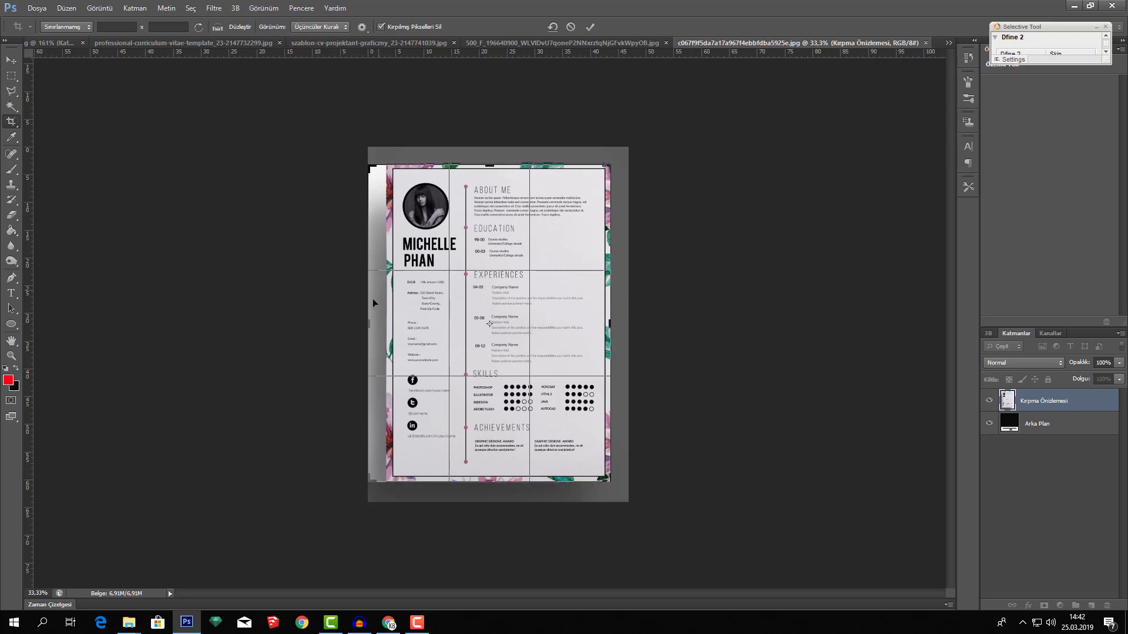
pyautogui.moveTo(370, 323); pyautogui.dragTo(380, 324)
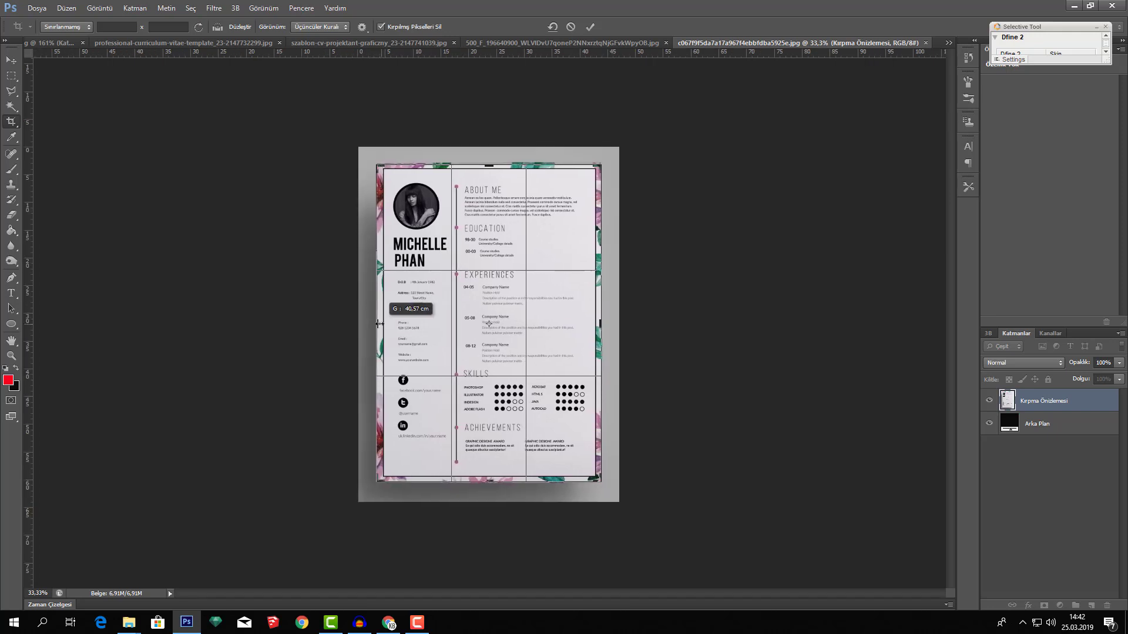
pyautogui.click(590, 26)
# Zoom in on the cropped page and add a new empty annotation layer for red brush marks
pyautogui.press('v')
pyautogui.scroll(3, 537, 304)
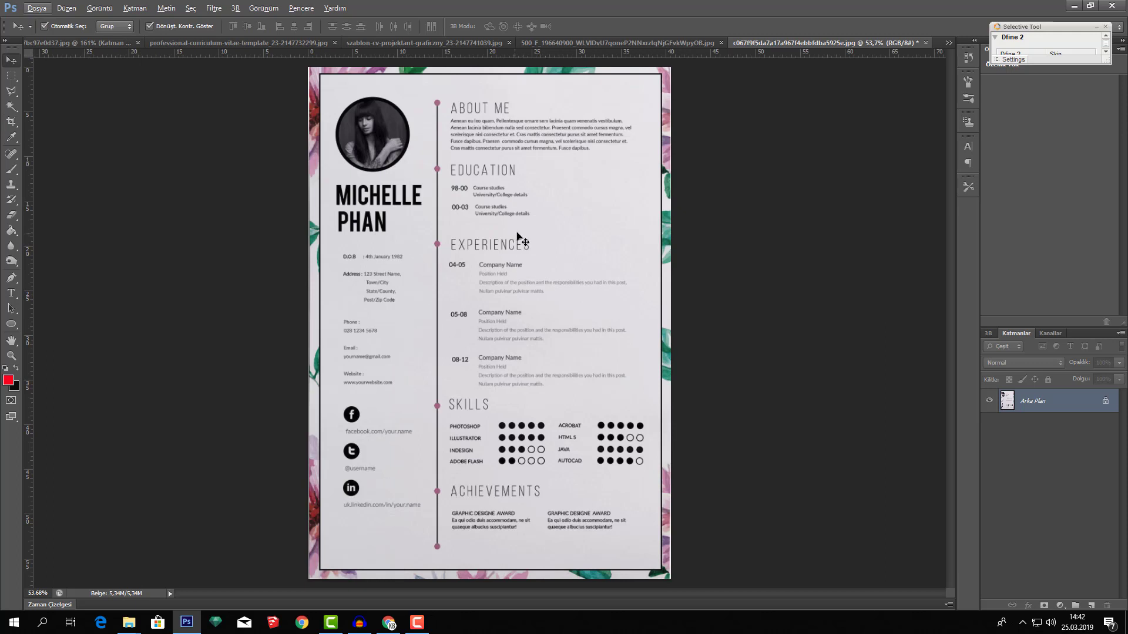
pyautogui.press('b')
pyautogui.hotkey('alt', '3')
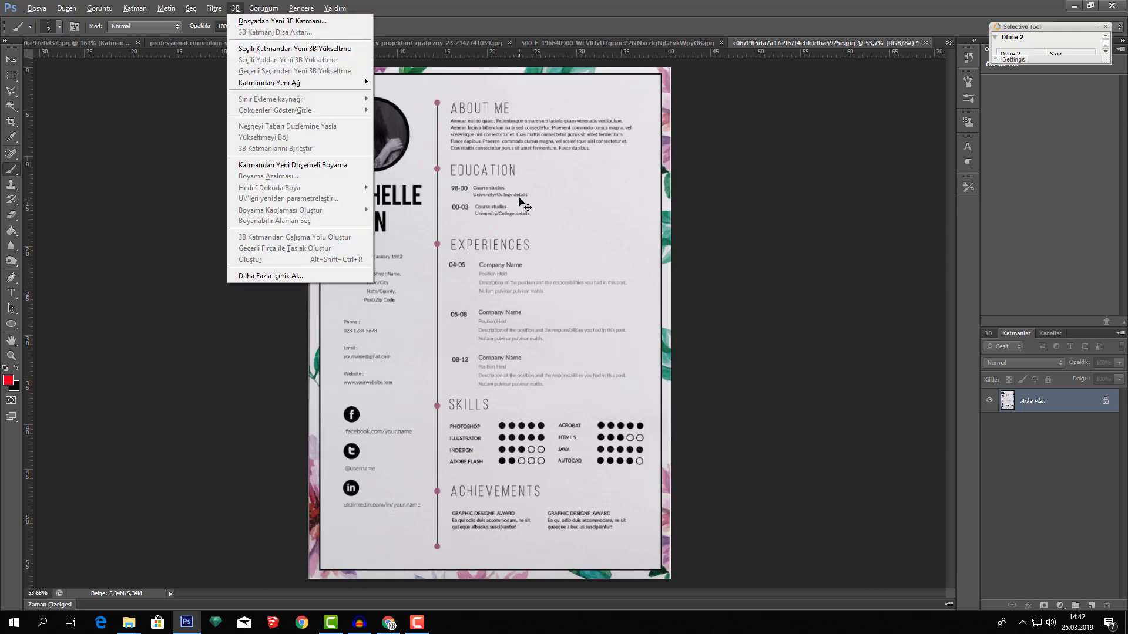
pyautogui.press('Escape')
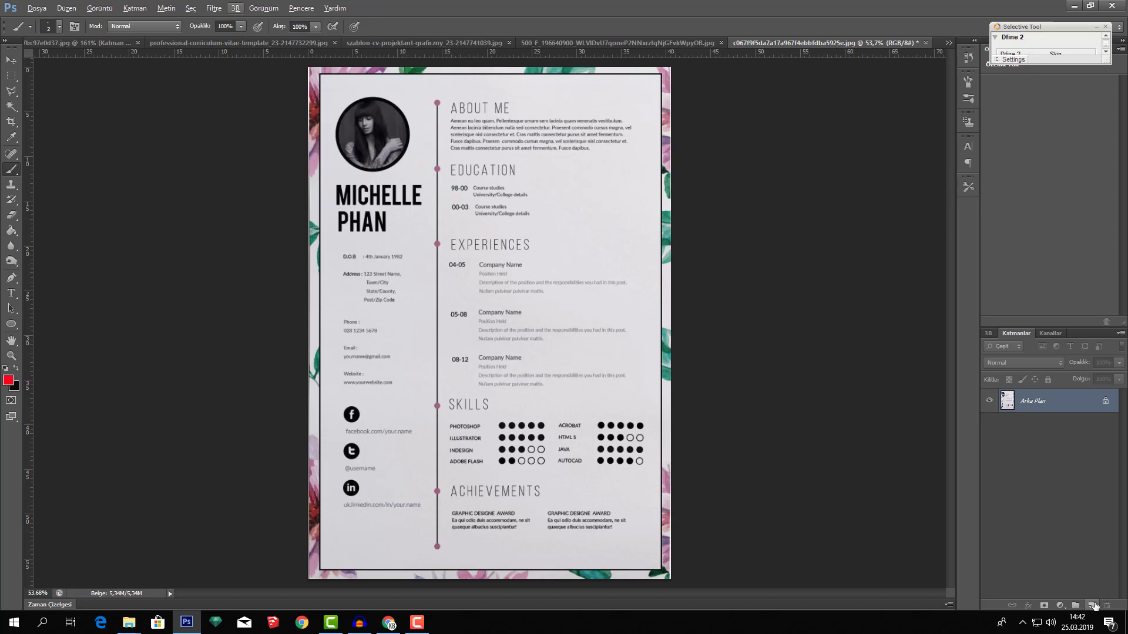
pyautogui.click(1092, 605)
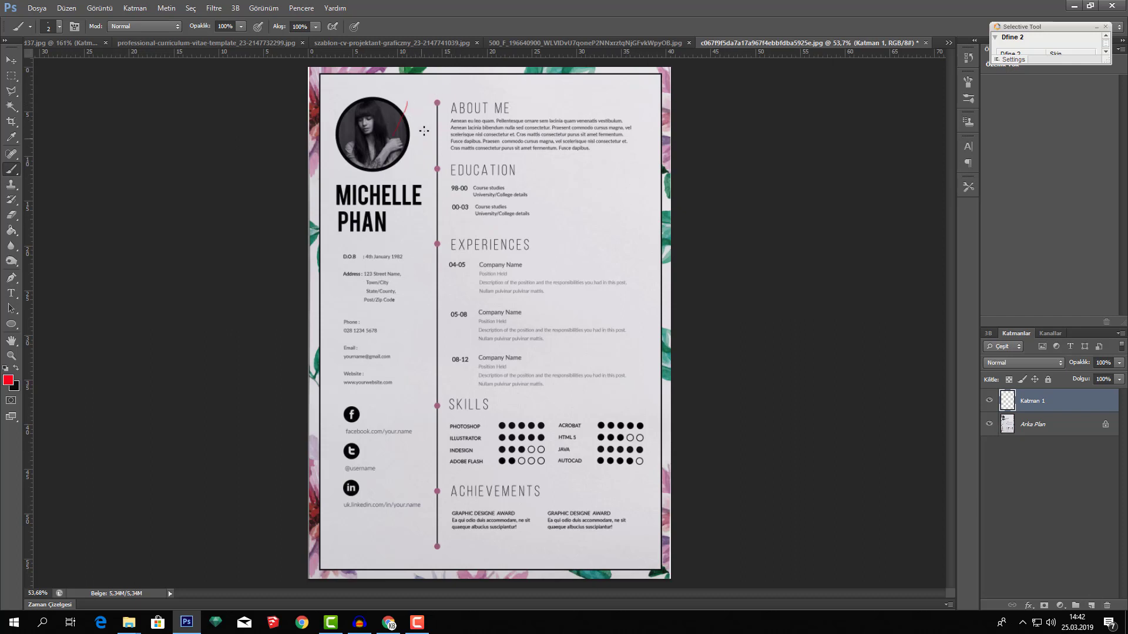
pyautogui.moveTo(428, 122); pyautogui.dragTo(416, 155)
pyautogui.hotkey('ctrl', 'z')
# Trace the page's left and top edges in red and circle the round profile photo
pyautogui.moveTo(310, 117); pyautogui.dragTo(319, 114)
pyautogui.moveTo(311, 149); pyautogui.dragTo(316, 185)
pyautogui.moveTo(326, 345); pyautogui.dragTo(318, 359)
pyautogui.moveTo(322, 72)
pyautogui.mouseDown()
pyautogui.moveTo(555, 75)
pyautogui.moveTo(664, 131)
pyautogui.mouseUp()
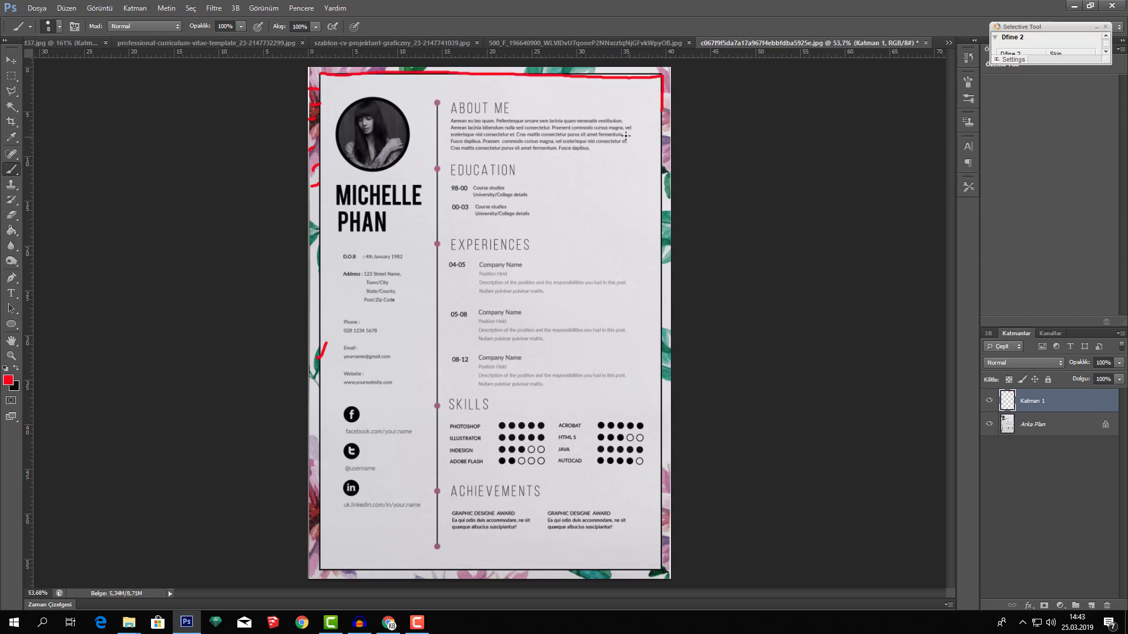
pyautogui.moveTo(322, 76); pyautogui.dragTo(317, 187)
pyautogui.moveTo(393, 88)
pyautogui.mouseDown()
pyautogui.moveTo(412, 140)
pyautogui.moveTo(404, 88)
pyautogui.mouseUp()
# Shrink the brush to 4 px and add small red marks above the photo and on the face
pyautogui.rightClick(432, 94)
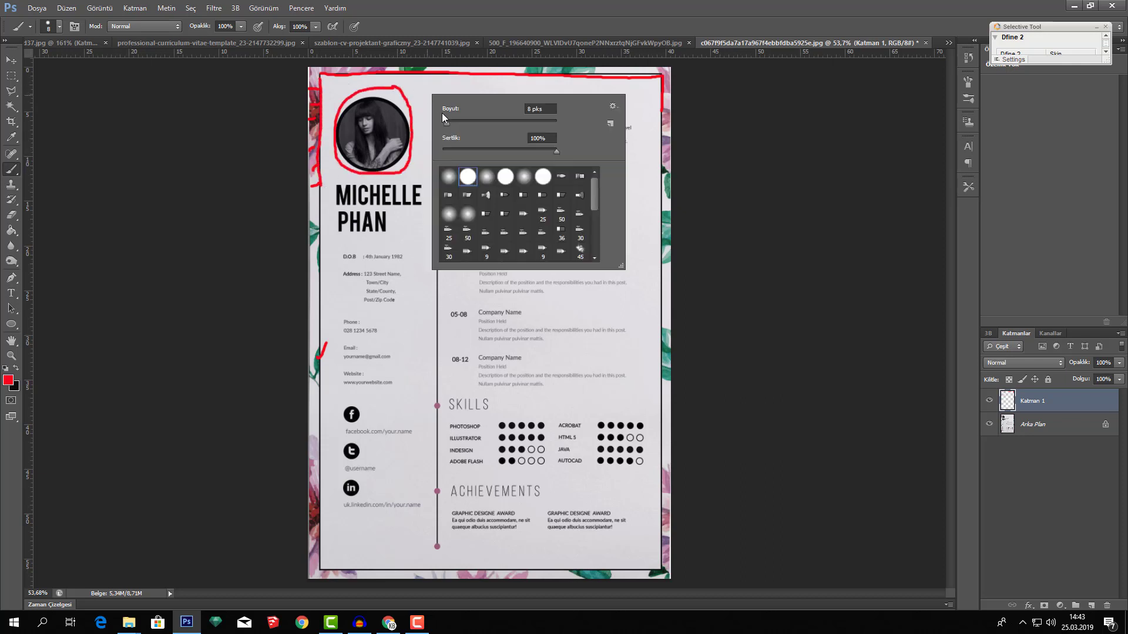
pyautogui.moveTo(445, 122); pyautogui.dragTo(444, 122)
pyautogui.press('Return')
pyautogui.moveTo(351, 82); pyautogui.dragTo(372, 83)
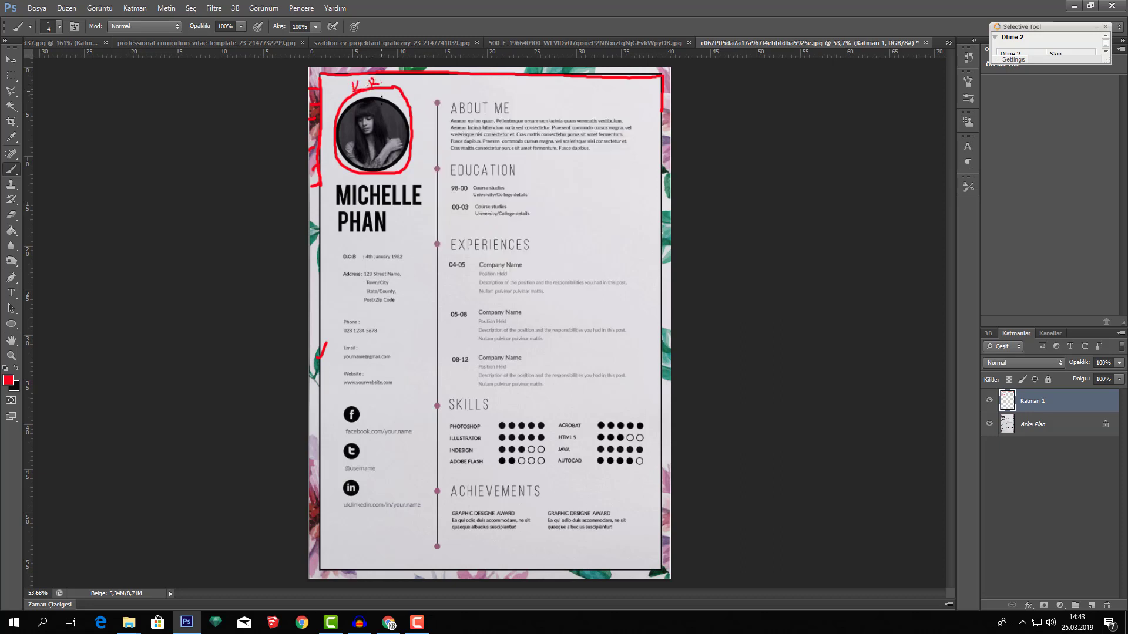
pyautogui.moveTo(369, 131); pyautogui.dragTo(377, 136)
# Outline the name heading, contact details block and ABOUT ME section in red
pyautogui.moveTo(342, 238)
pyautogui.mouseDown()
pyautogui.moveTo(423, 238)
pyautogui.moveTo(429, 196)
pyautogui.moveTo(388, 179)
pyautogui.moveTo(337, 178)
pyautogui.moveTo(334, 208)
pyautogui.mouseUp()
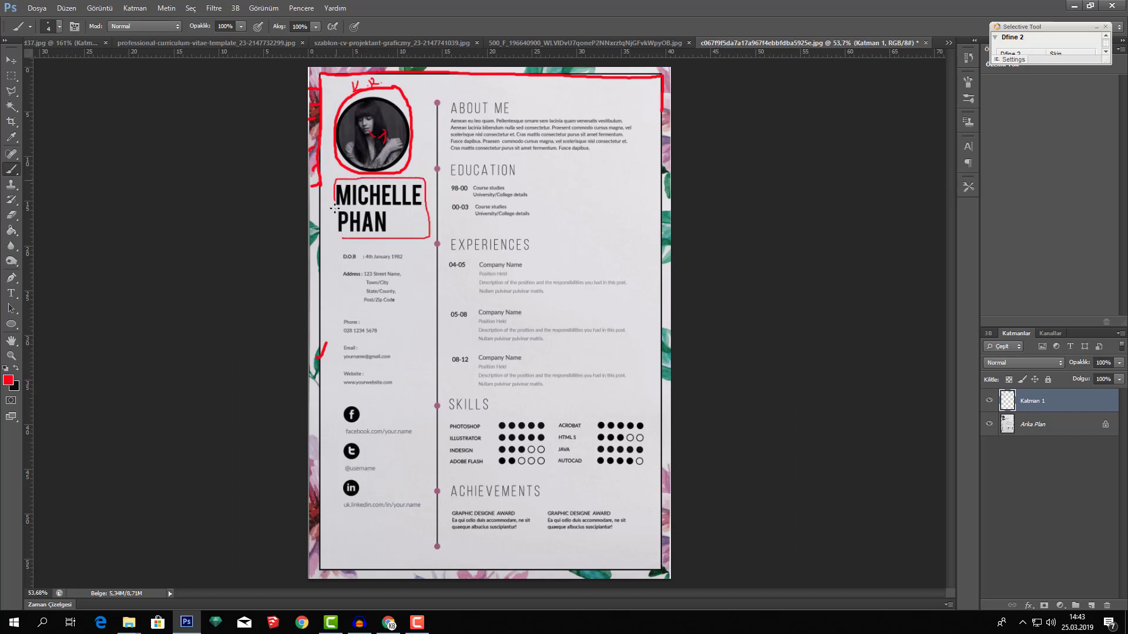
pyautogui.moveTo(408, 217); pyautogui.dragTo(415, 216)
pyautogui.moveTo(346, 249)
pyautogui.mouseDown()
pyautogui.moveTo(331, 335)
pyautogui.moveTo(343, 526)
pyautogui.moveTo(414, 531)
pyautogui.moveTo(429, 476)
pyautogui.moveTo(425, 349)
pyautogui.mouseUp()
pyautogui.moveTo(422, 310)
pyautogui.mouseDown()
pyautogui.moveTo(418, 254)
pyautogui.moveTo(353, 252)
pyautogui.mouseUp()
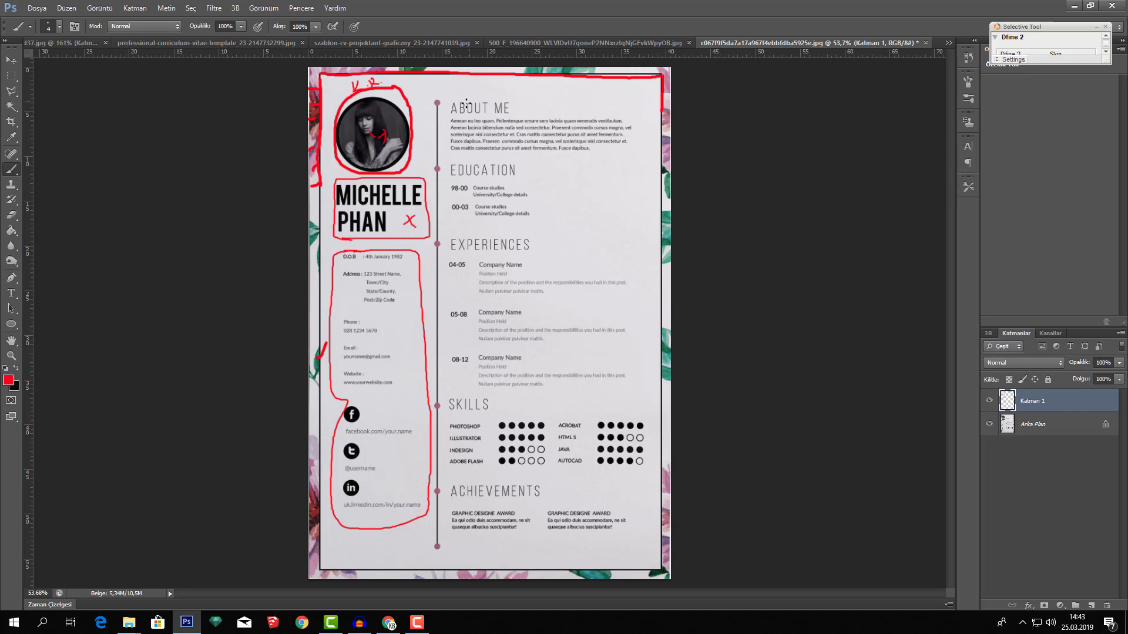
pyautogui.moveTo(444, 141)
pyautogui.mouseDown()
pyautogui.moveTo(473, 155)
pyautogui.moveTo(573, 156)
pyautogui.moveTo(645, 141)
pyautogui.moveTo(576, 96)
pyautogui.moveTo(476, 97)
pyautogui.mouseUp()
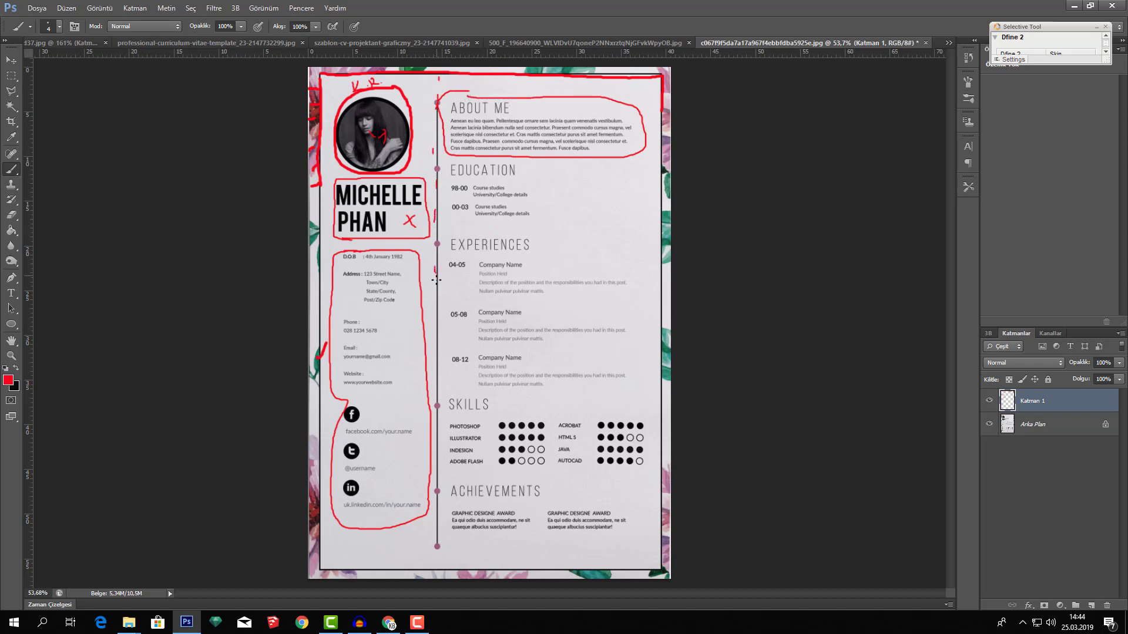
# Outline the timeline, EDUCATION, EXPERIENCES, SKILLS and ACHIEVEMENTS sections in red, underlining their headings
pyautogui.moveTo(436, 281); pyautogui.dragTo(437, 344)
pyautogui.moveTo(469, 221)
pyautogui.mouseDown()
pyautogui.moveTo(550, 218)
pyautogui.moveTo(522, 168)
pyautogui.moveTo(481, 162)
pyautogui.mouseUp()
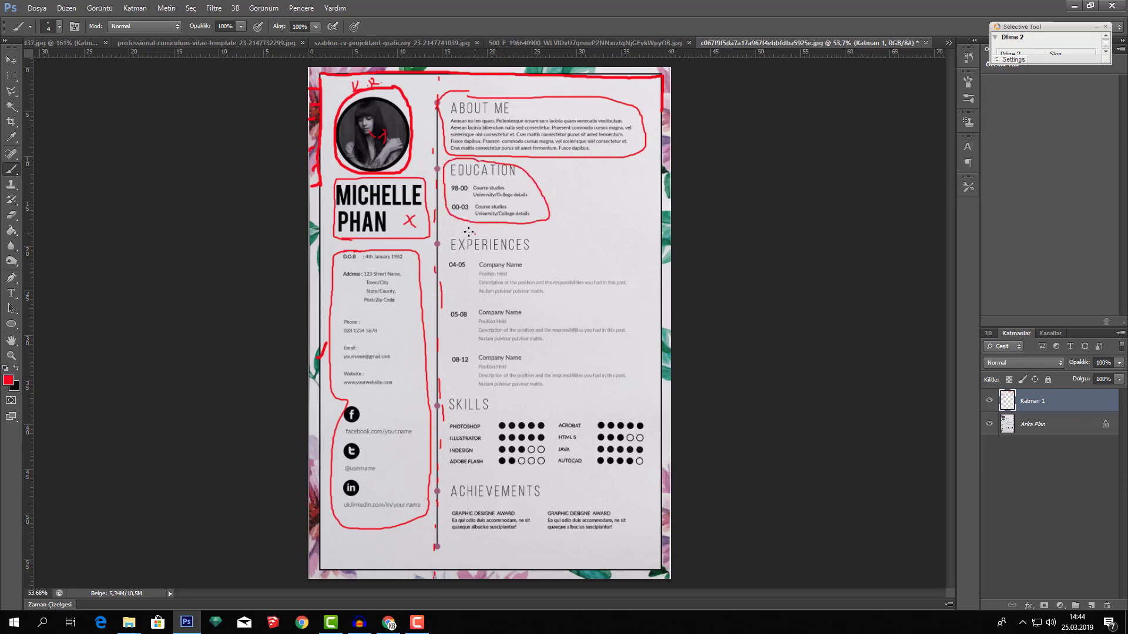
pyautogui.moveTo(468, 232)
pyautogui.mouseDown()
pyautogui.moveTo(450, 266)
pyautogui.moveTo(456, 389)
pyautogui.moveTo(624, 386)
pyautogui.moveTo(643, 323)
pyautogui.moveTo(611, 236)
pyautogui.moveTo(474, 234)
pyautogui.mouseUp()
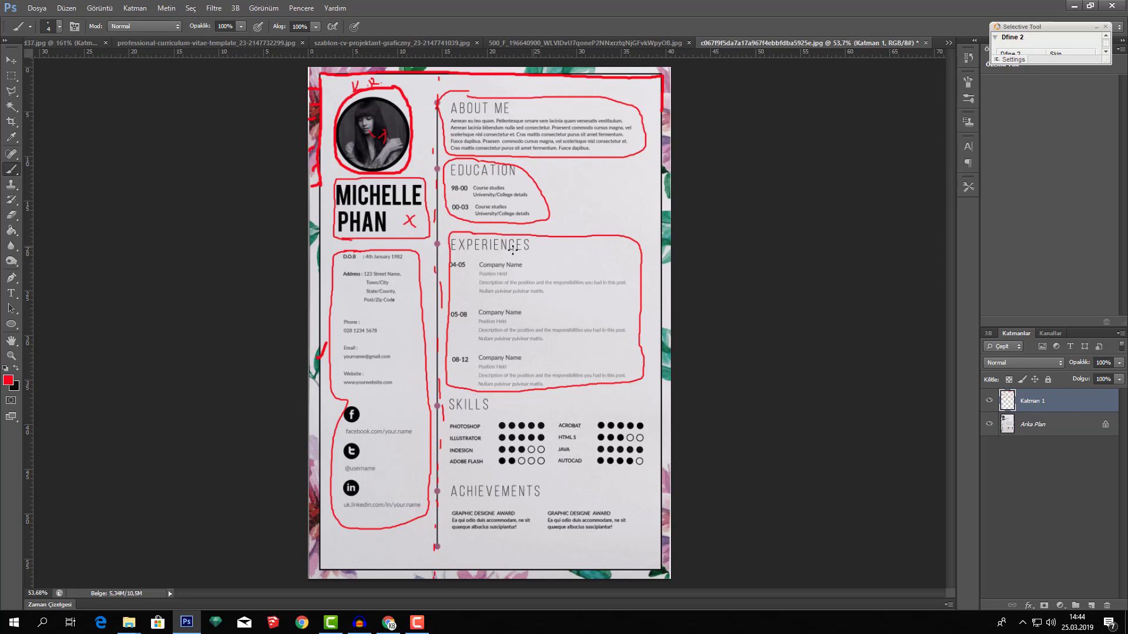
pyautogui.moveTo(452, 256); pyautogui.dragTo(530, 256)
pyautogui.moveTo(452, 391)
pyautogui.mouseDown()
pyautogui.moveTo(646, 396)
pyautogui.moveTo(648, 474)
pyautogui.moveTo(480, 481)
pyautogui.moveTo(448, 452)
pyautogui.moveTo(446, 404)
pyautogui.moveTo(468, 392)
pyautogui.mouseUp()
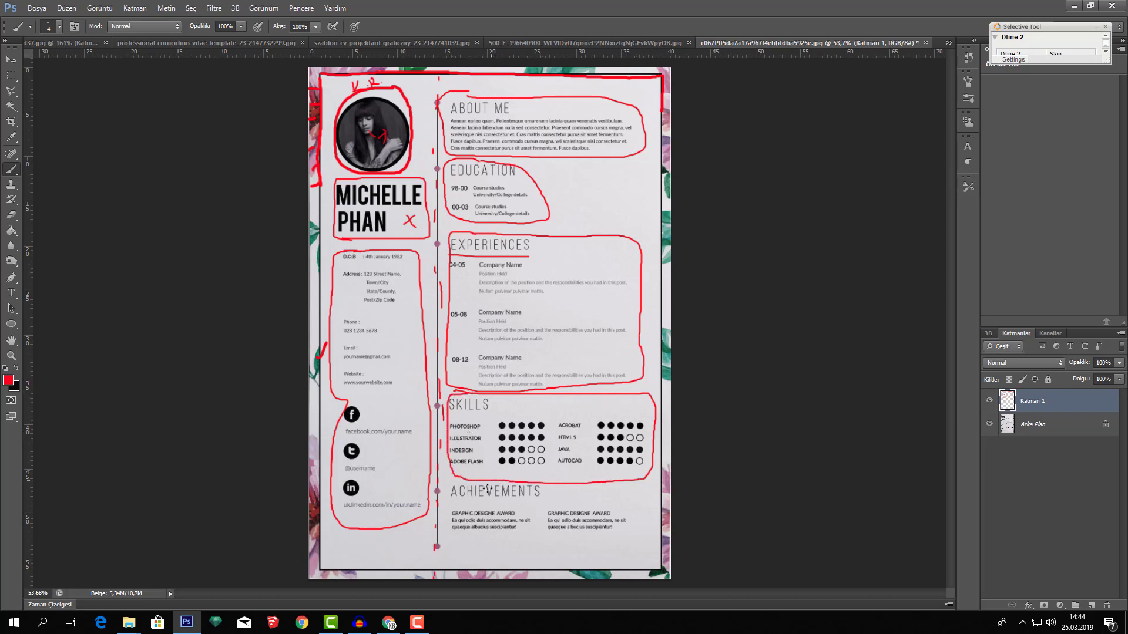
pyautogui.moveTo(450, 503)
pyautogui.mouseDown()
pyautogui.moveTo(564, 500)
pyautogui.moveTo(633, 477)
pyautogui.mouseUp()
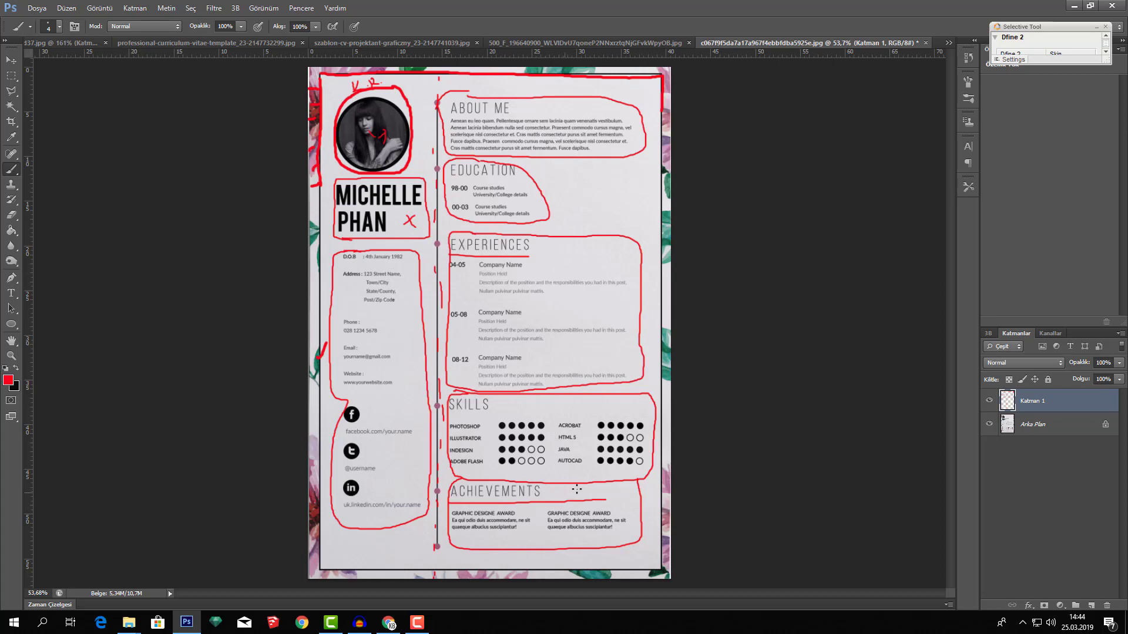
pyautogui.moveTo(611, 489); pyautogui.dragTo(583, 490)
# Hide the red annotation layer and select the original background layer
pyautogui.click(990, 401)
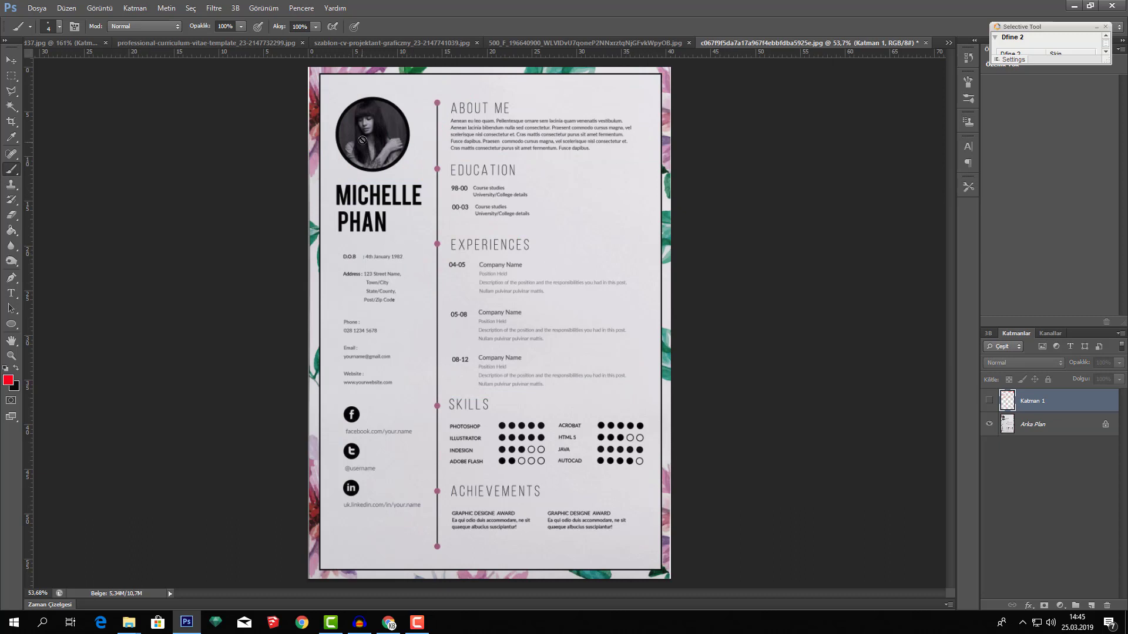
pyautogui.press('v')
pyautogui.click(749, 183)
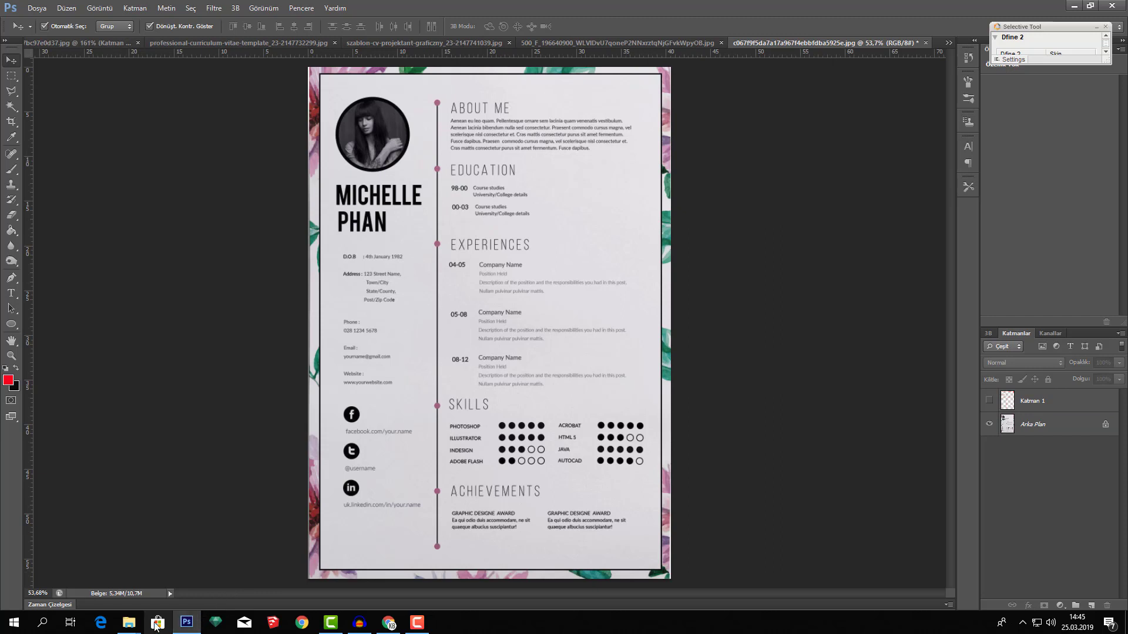
# Create a new Word document in CV Hazırlama named 'CV' plus the author's full name in capitals
pyautogui.moveTo(129, 623)
pyautogui.click(88, 593)
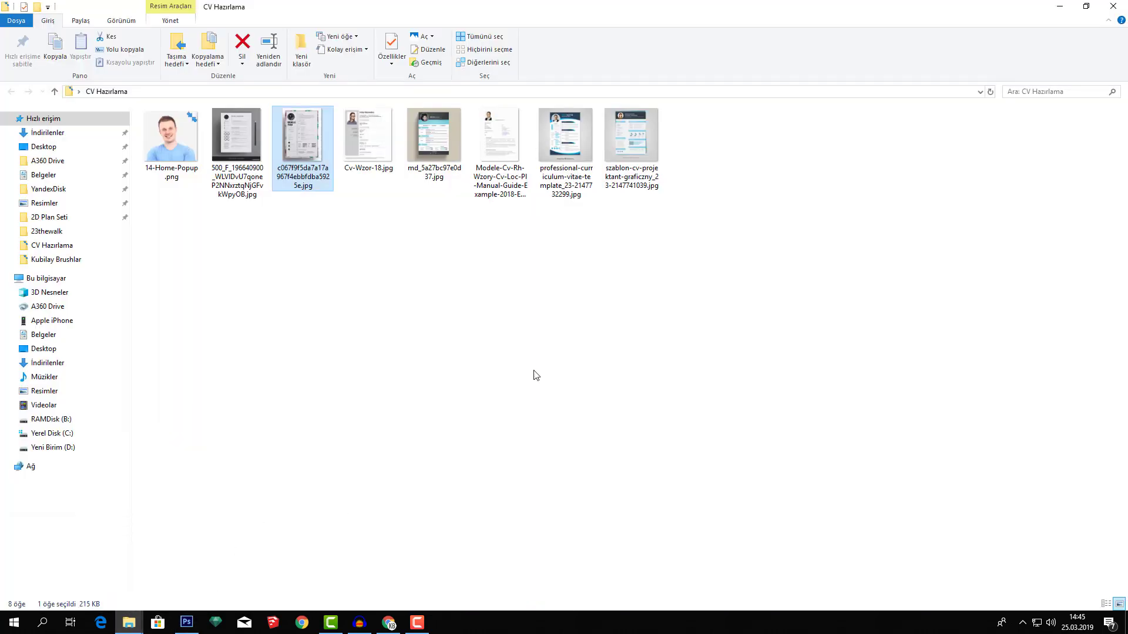
pyautogui.rightClick(557, 278)
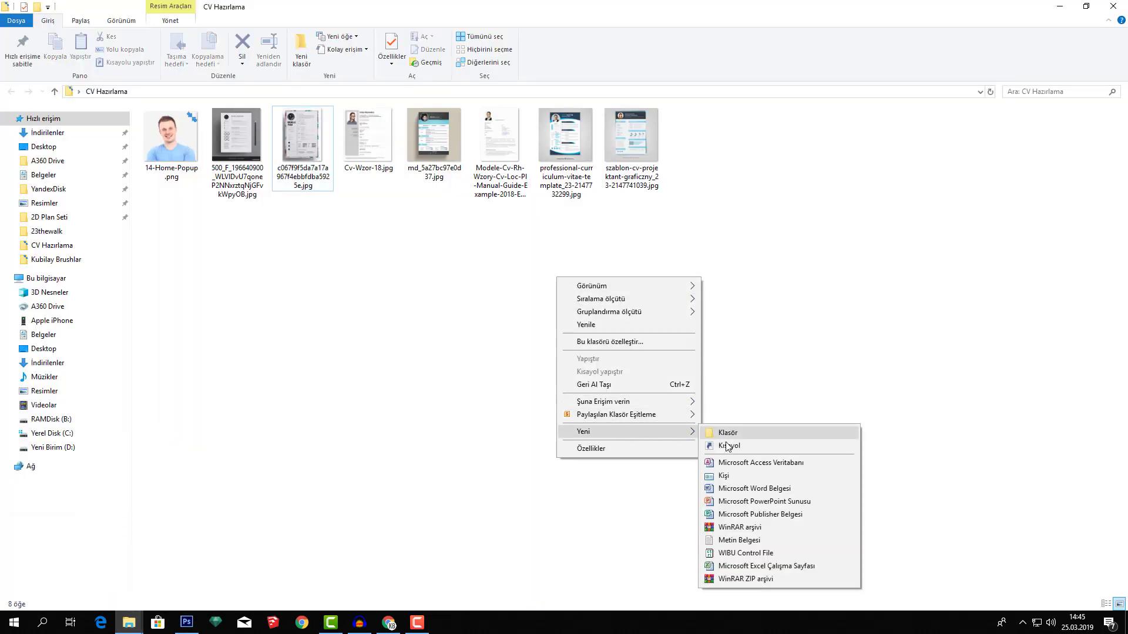
pyautogui.click(738, 488)
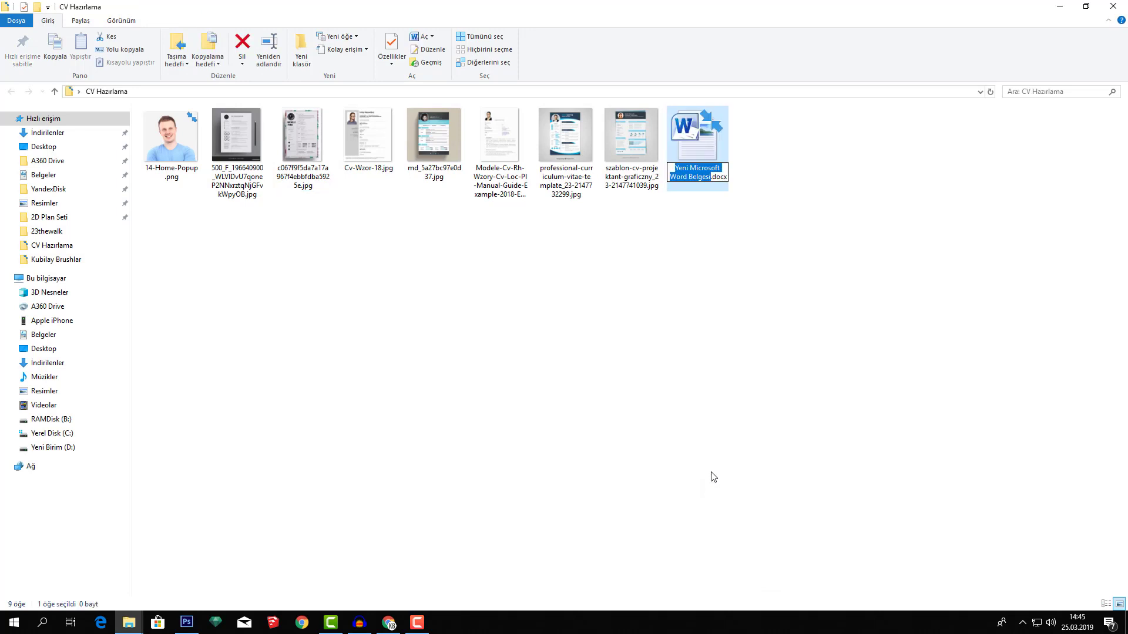
pyautogui.write('CV ku')
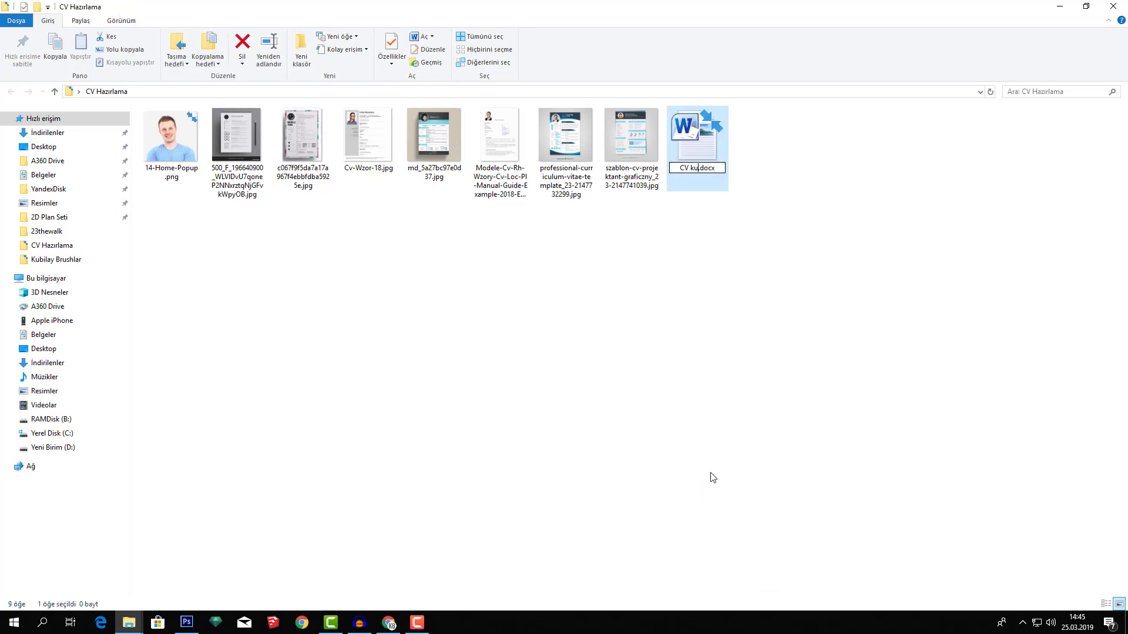
pyautogui.write('bilay')
pyautogui.press('BackSpace')
pyautogui.press('BackSpace')
pyautogui.press('BackSpace')
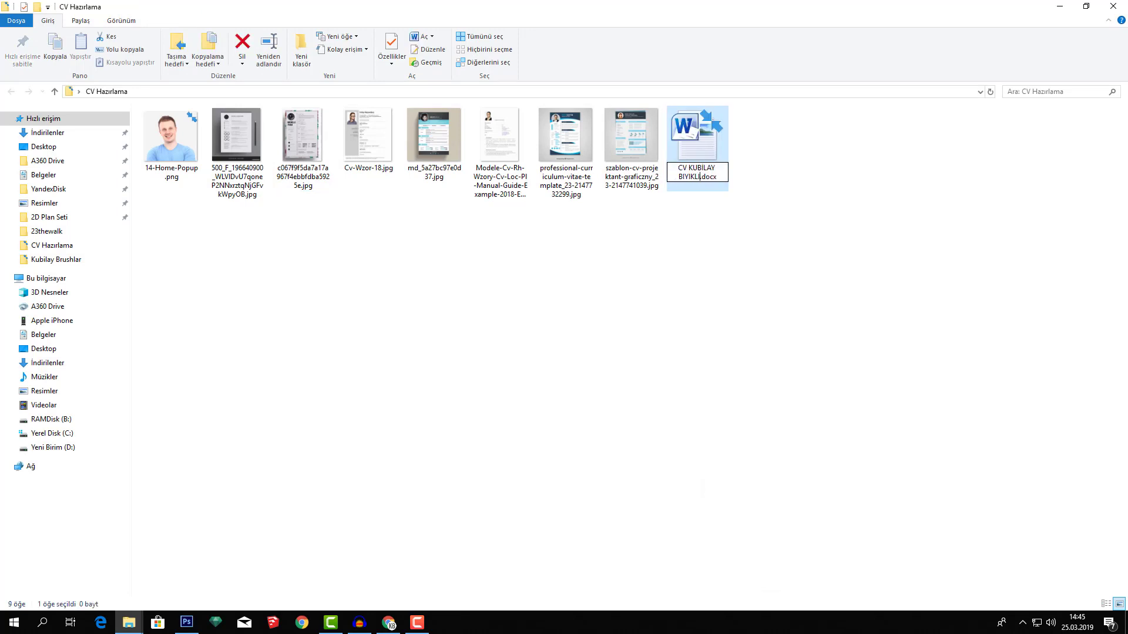
pyautogui.press('Return')
# Open the new CV .docx in Word and enlarge the page view to 80%
pyautogui.click(811, 216)
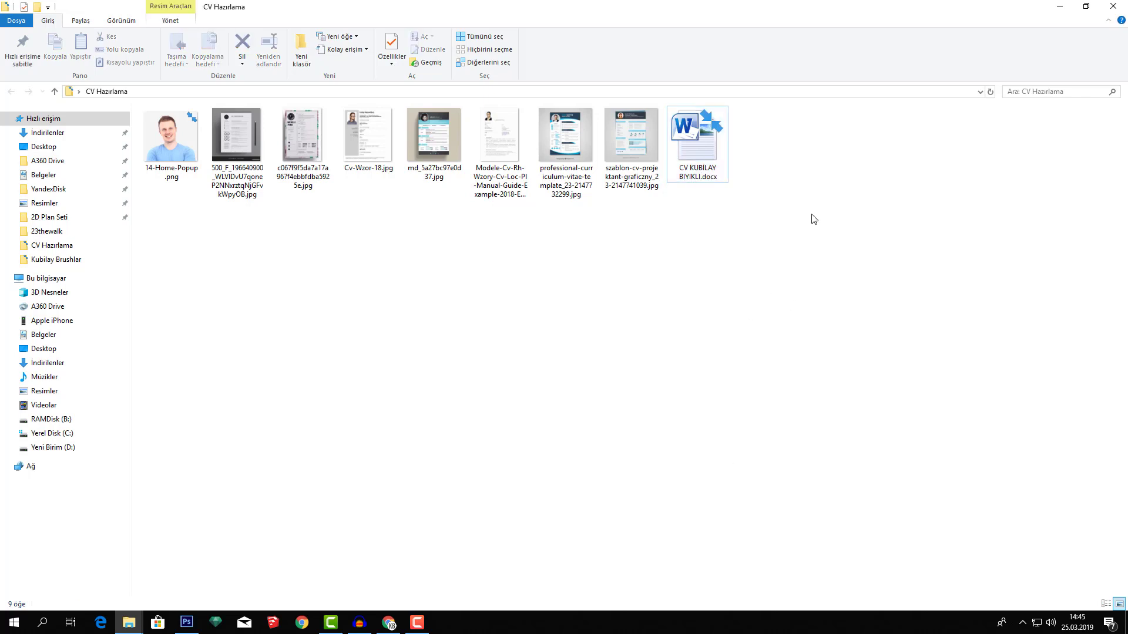
pyautogui.rightClick(705, 141)
pyautogui.click(725, 146)
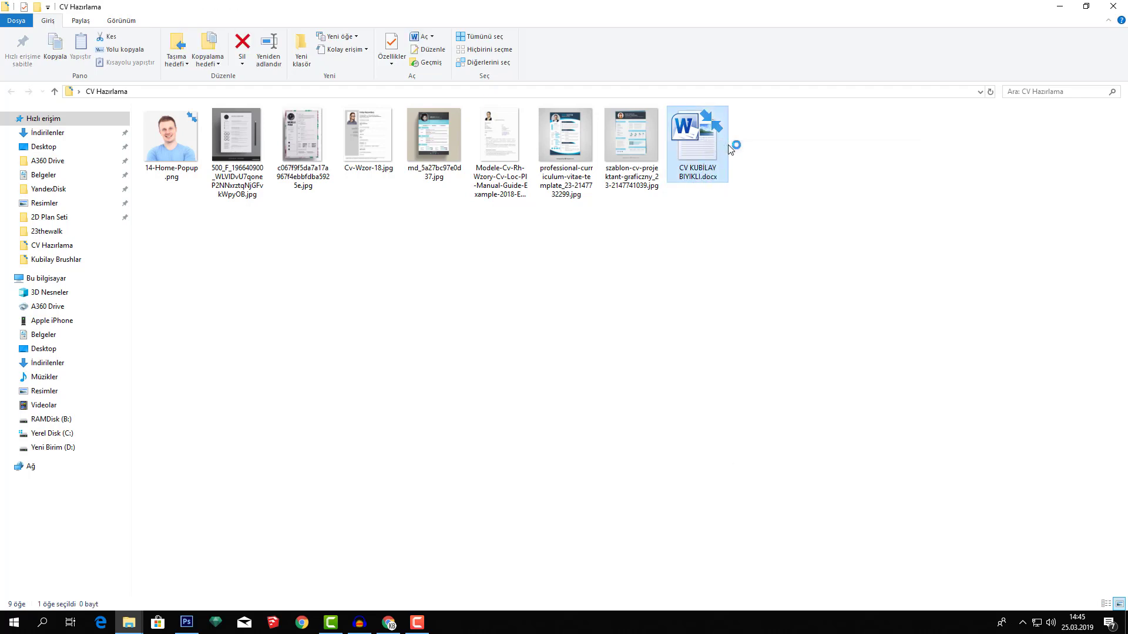
pyautogui.click(1121, 604)
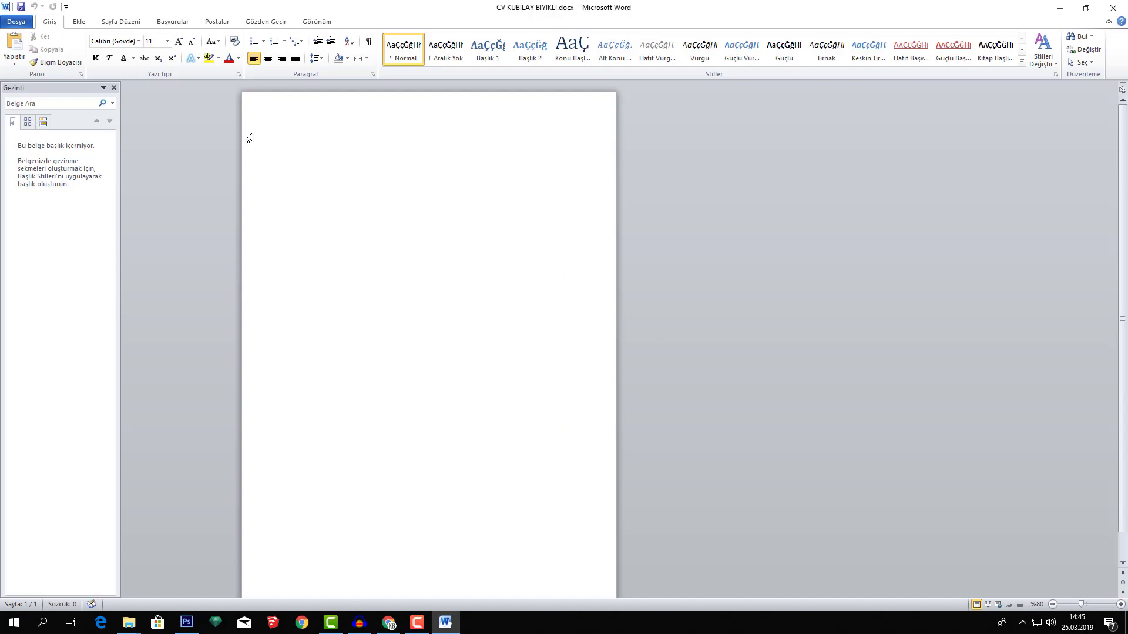
# Apply the Narrow (Dar) page margin preset to the blank CV document
pyautogui.click(141, 22)
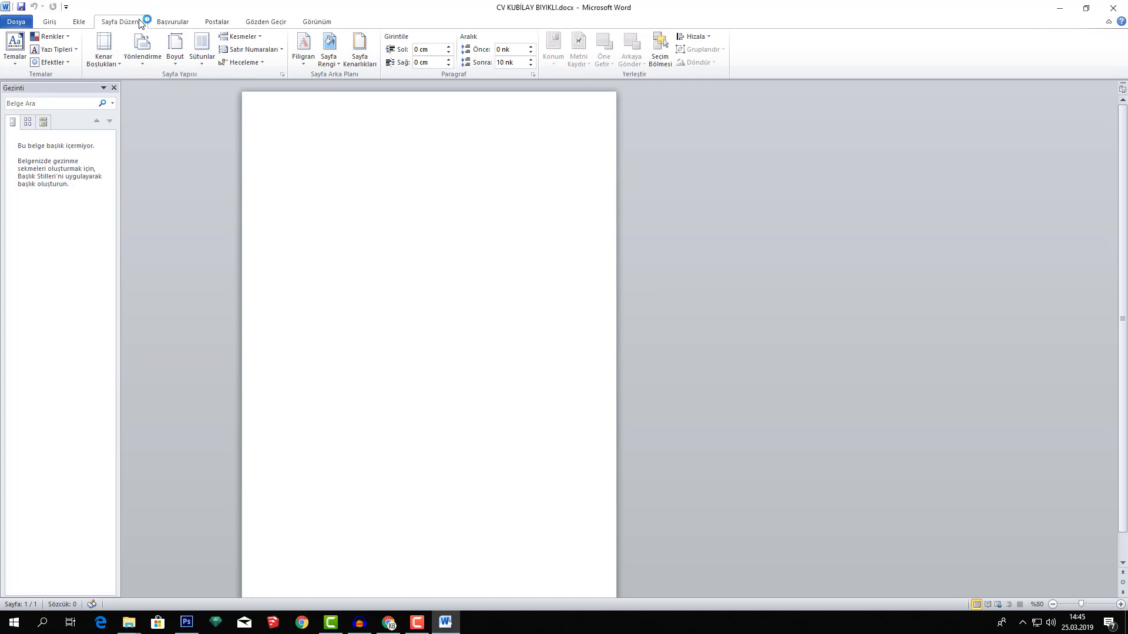
pyautogui.click(112, 49)
pyautogui.click(104, 125)
# Glance at the sample CV template in Photoshop, then return to the Word document
pyautogui.click(193, 621)
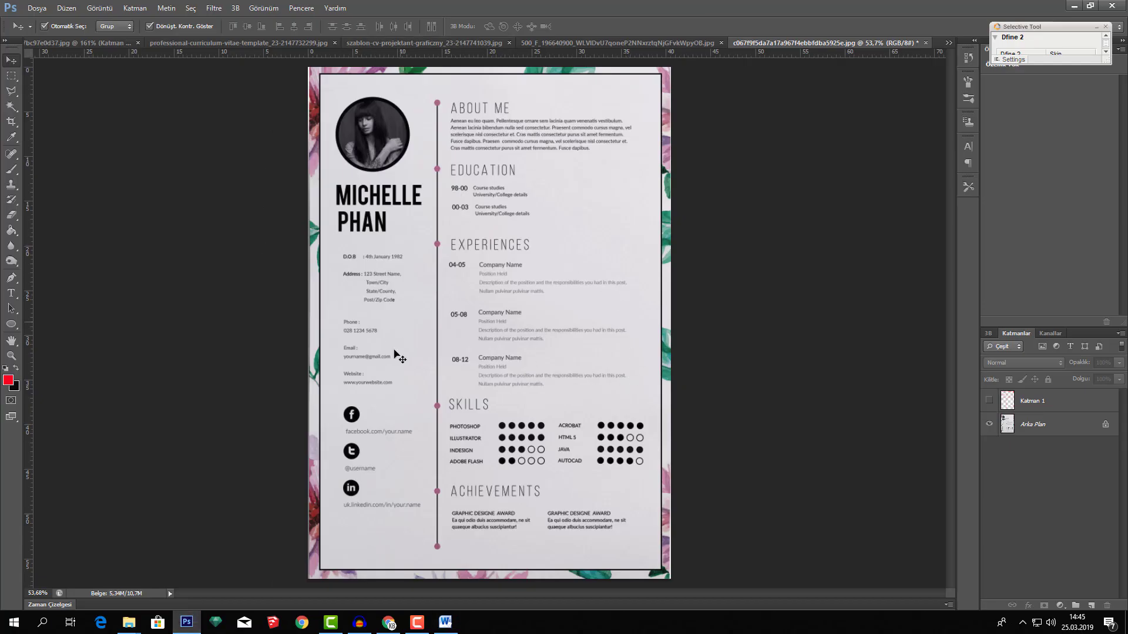
pyautogui.click(446, 623)
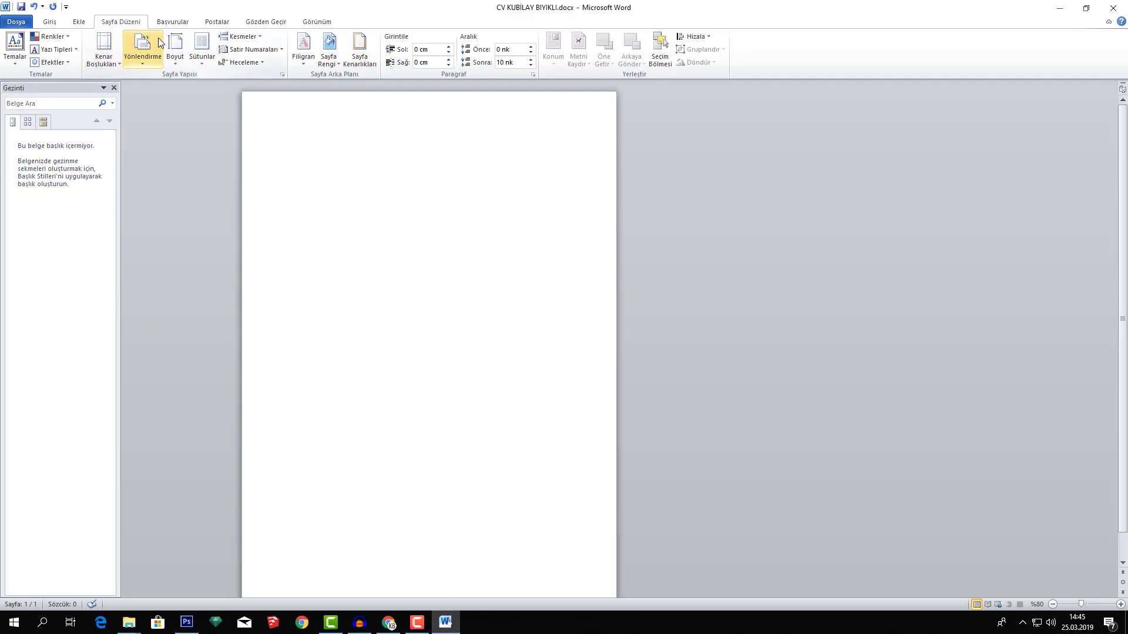
pyautogui.click(77, 22)
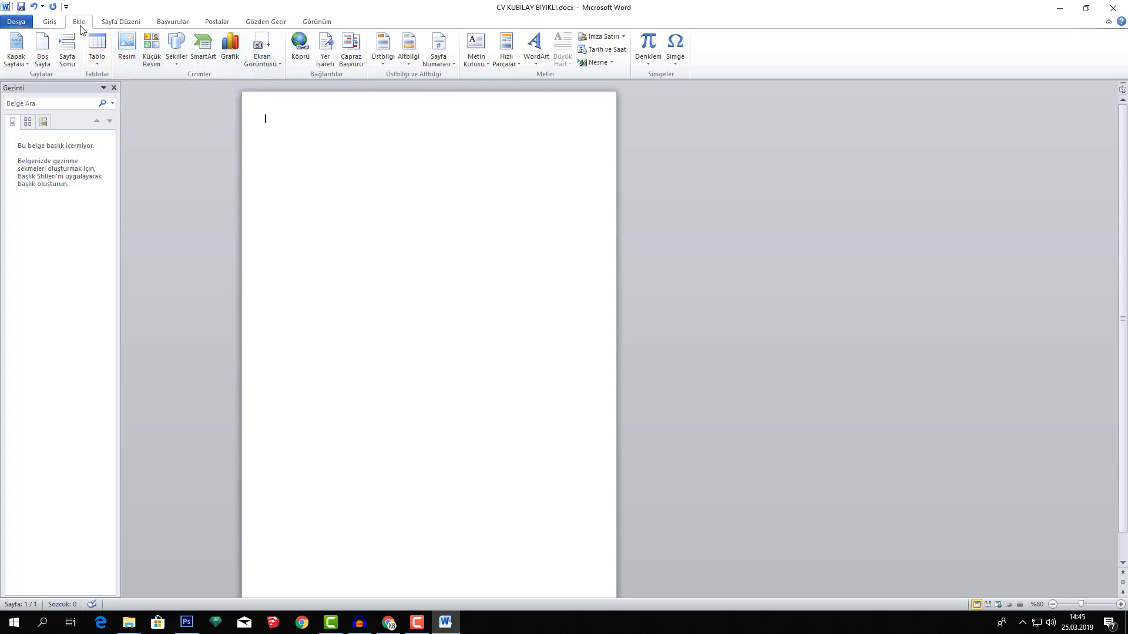
# Insert 14-Home-Popup.png from Desktop > CV Hazırlama at the top of the CV page
pyautogui.click(123, 56)
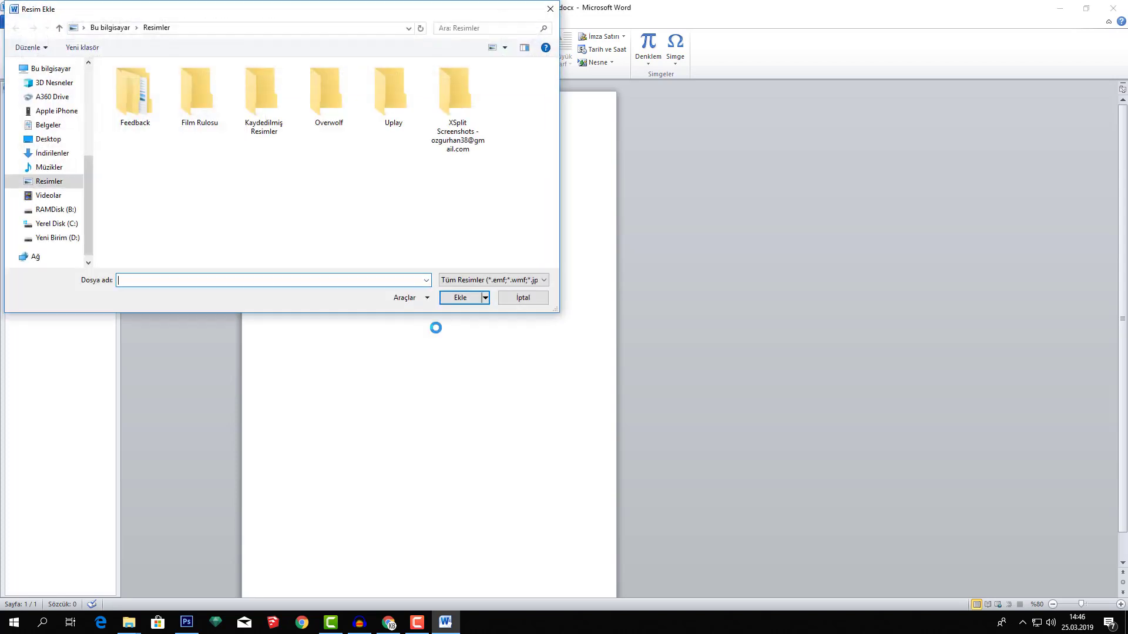
pyautogui.click(66, 139)
pyautogui.moveTo(553, 103)
pyautogui.mouseDown()
pyautogui.moveTo(553, 166)
pyautogui.moveTo(556, 101)
pyautogui.mouseUp()
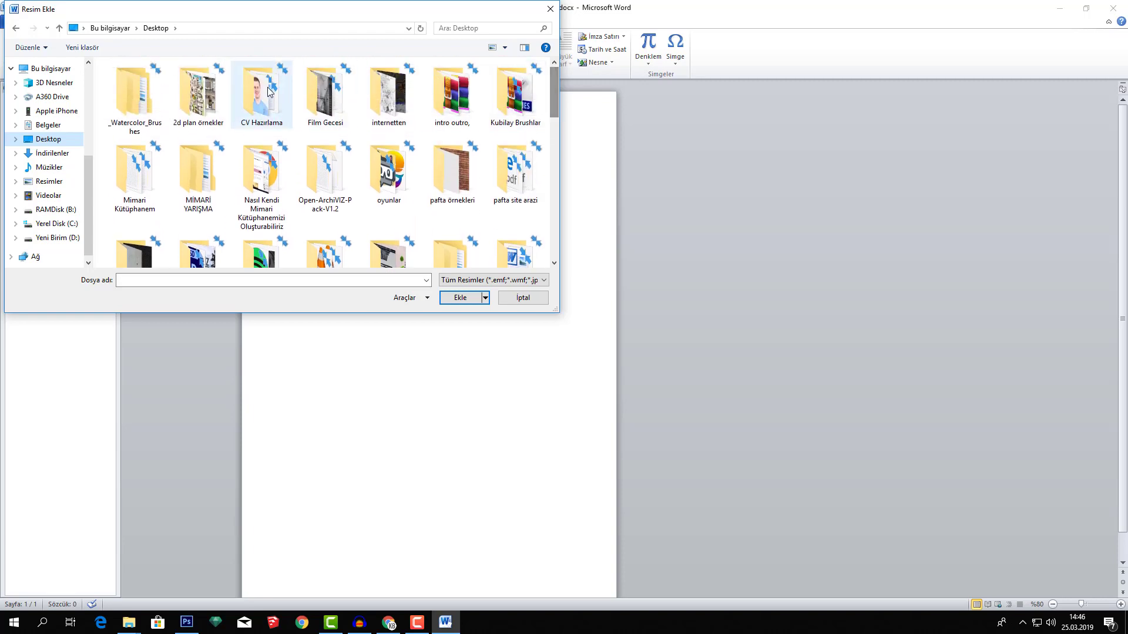
pyautogui.doubleClick(265, 89)
pyautogui.click(136, 92)
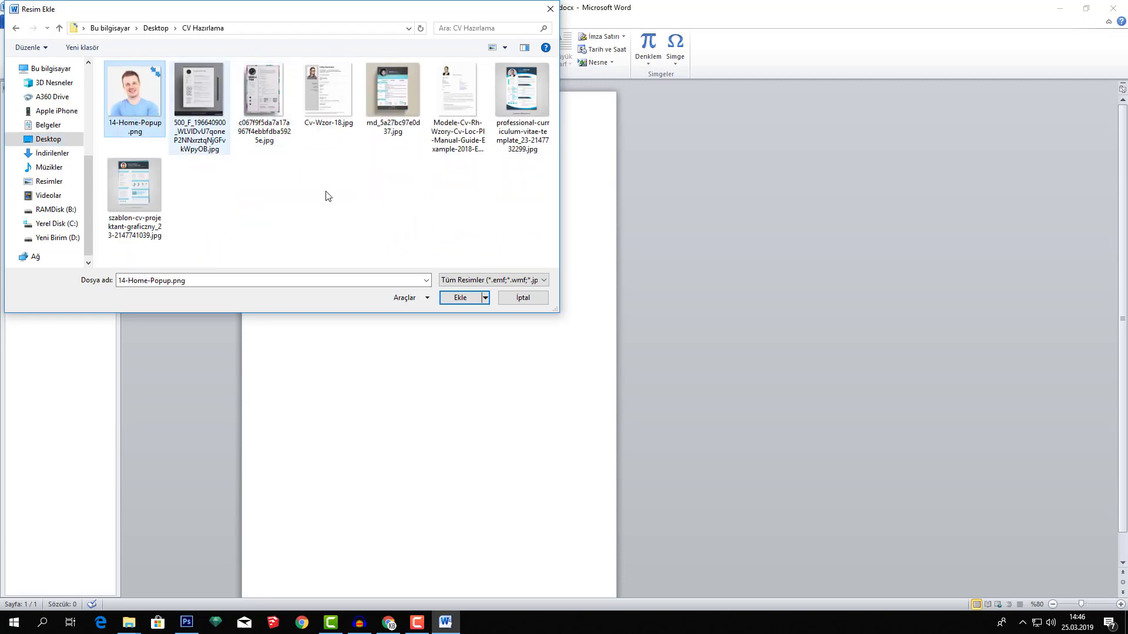
pyautogui.click(470, 299)
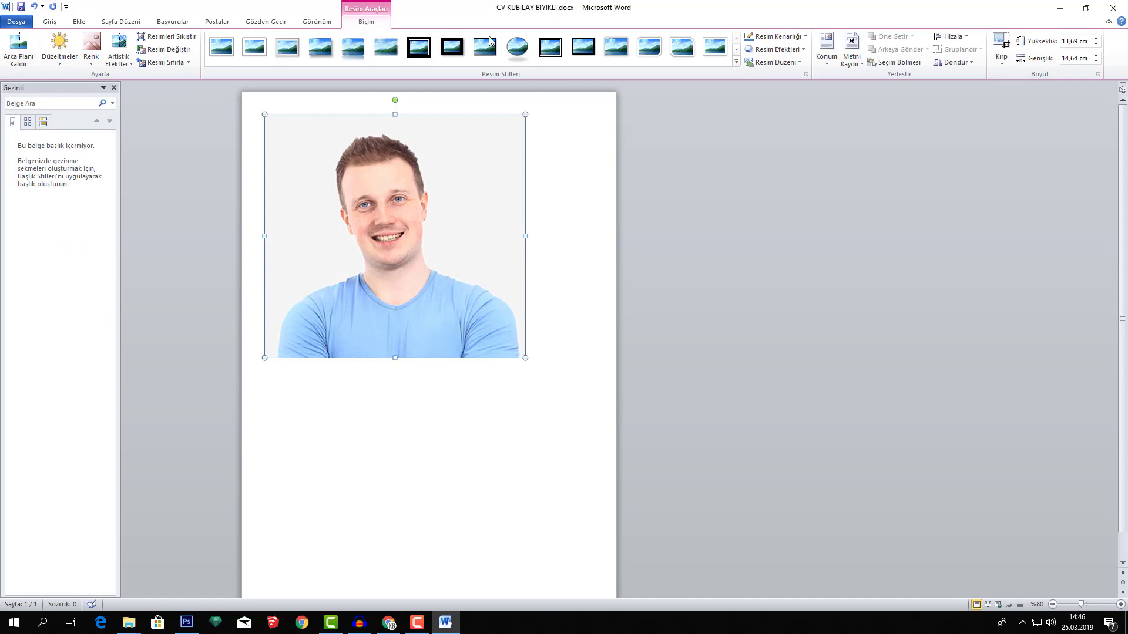
# Apply the black-bordered oval picture style to the portrait photo
pyautogui.click(505, 44)
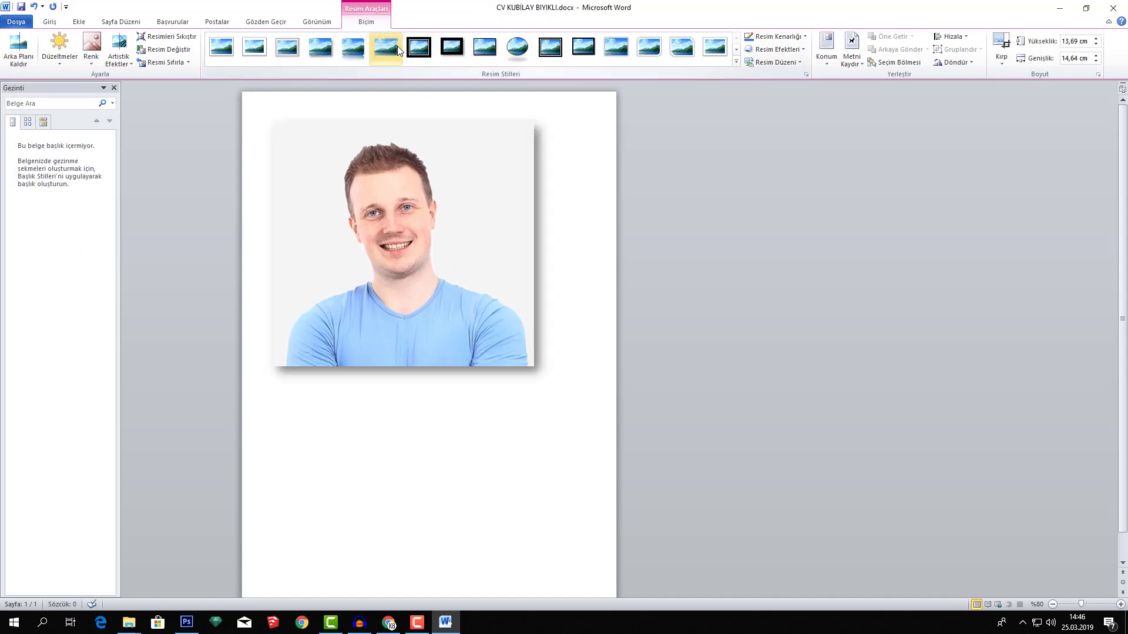
pyautogui.click(736, 49)
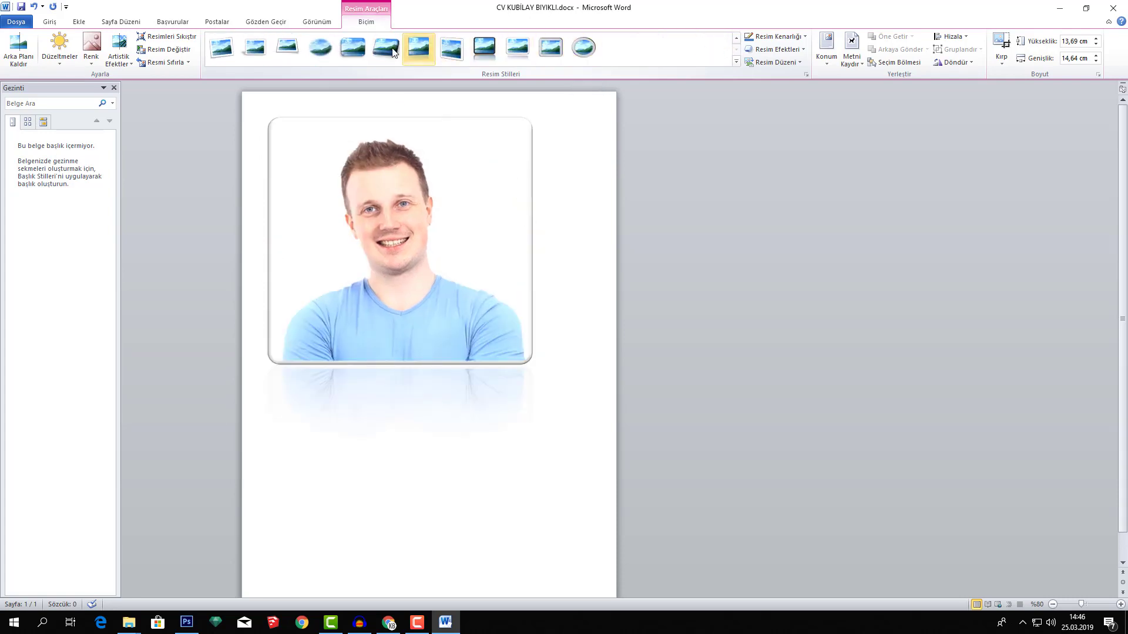
pyautogui.click(736, 38)
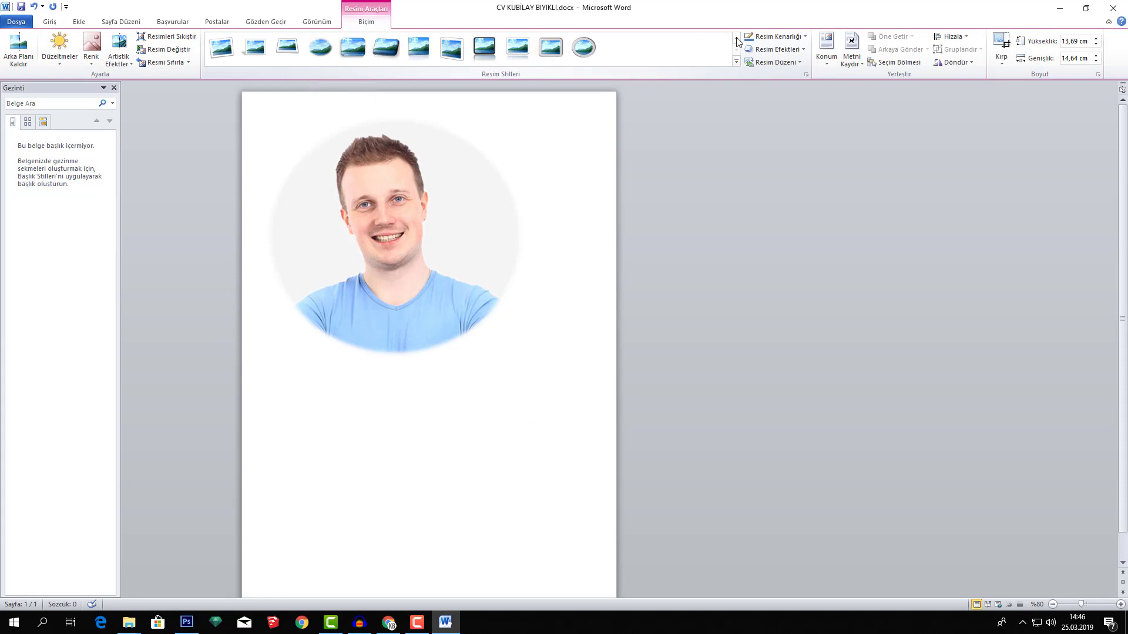
pyautogui.click(517, 47)
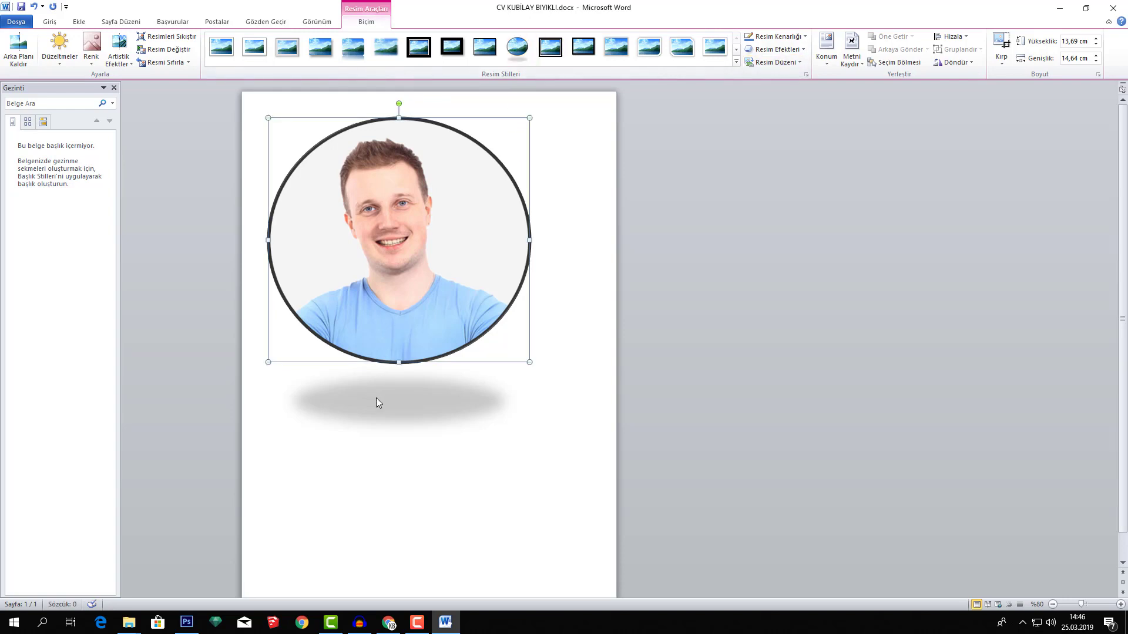
pyautogui.hotkey('ctrl', 'z')
# Remove the photo's drop shadow with Picture Effects > Shadow > No Shadow
pyautogui.click(779, 51)
pyautogui.moveTo(789, 98)
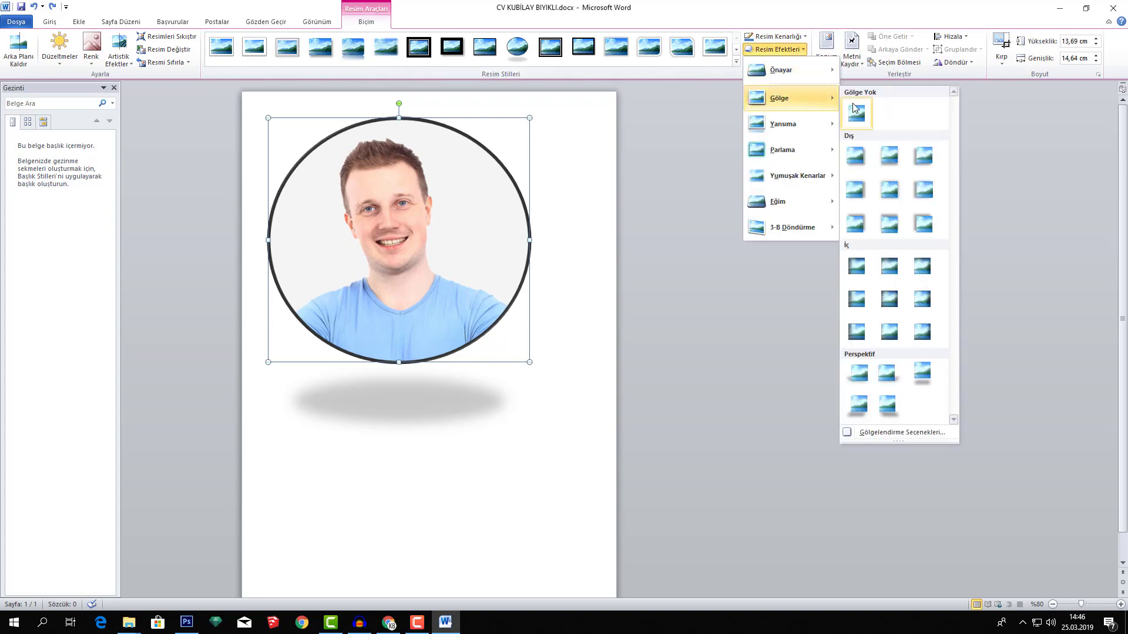
pyautogui.click(862, 120)
pyautogui.click(745, 171)
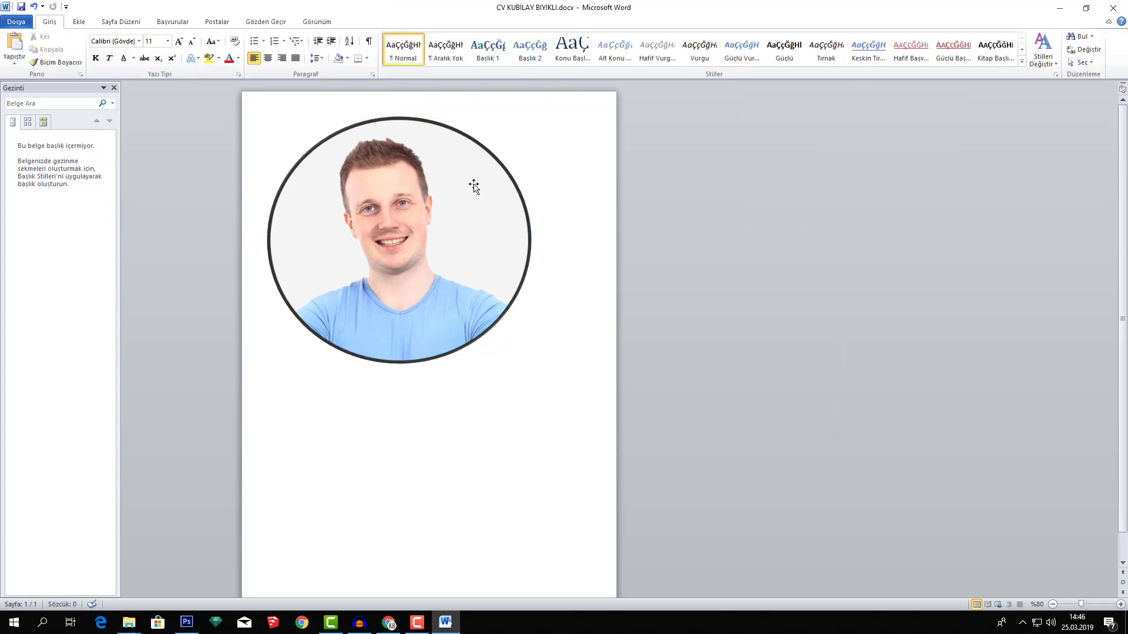
pyautogui.click(475, 187)
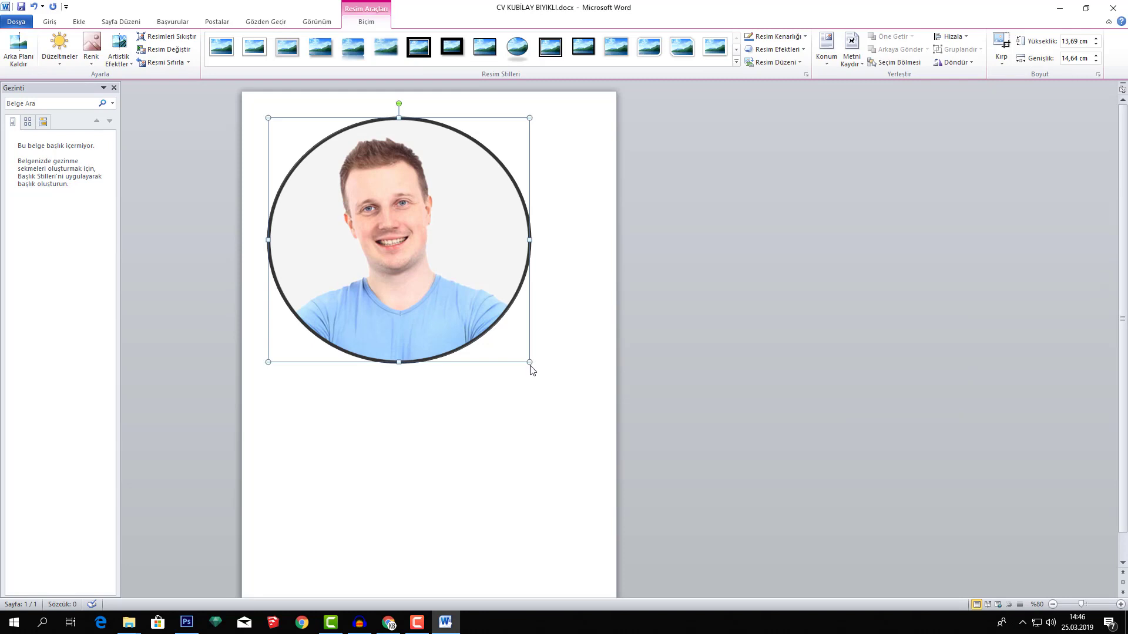
# Shrink the circular photo to about 6.56 × 7.02 cm using its corner handle
pyautogui.moveTo(528, 360); pyautogui.dragTo(379, 241)
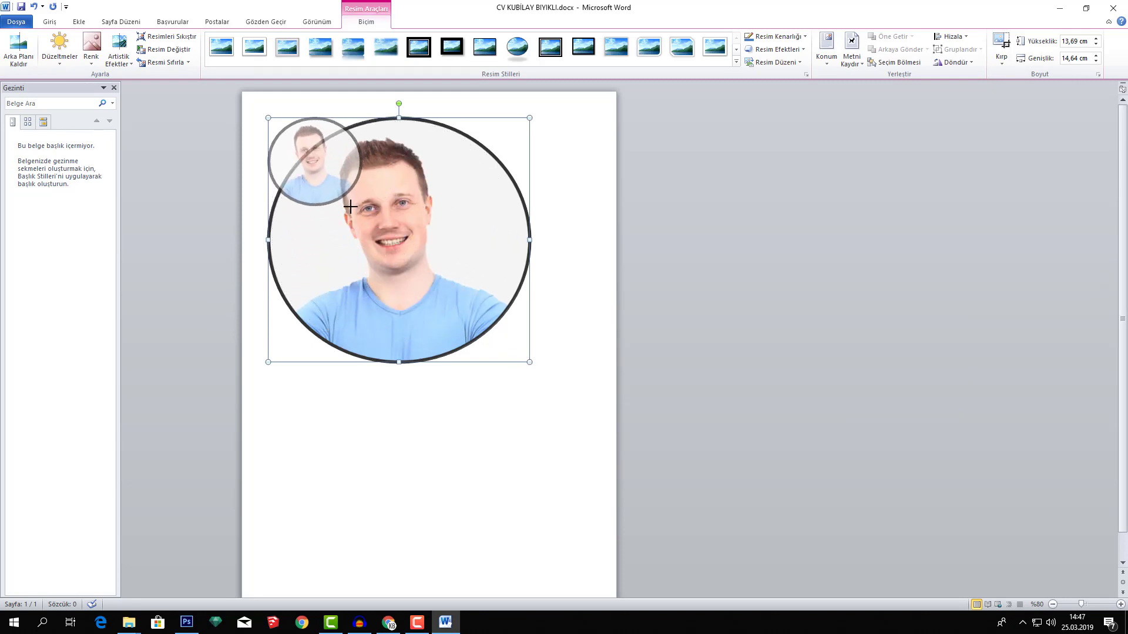
pyautogui.moveTo(378, 241); pyautogui.dragTo(395, 236)
pyautogui.click(332, 160)
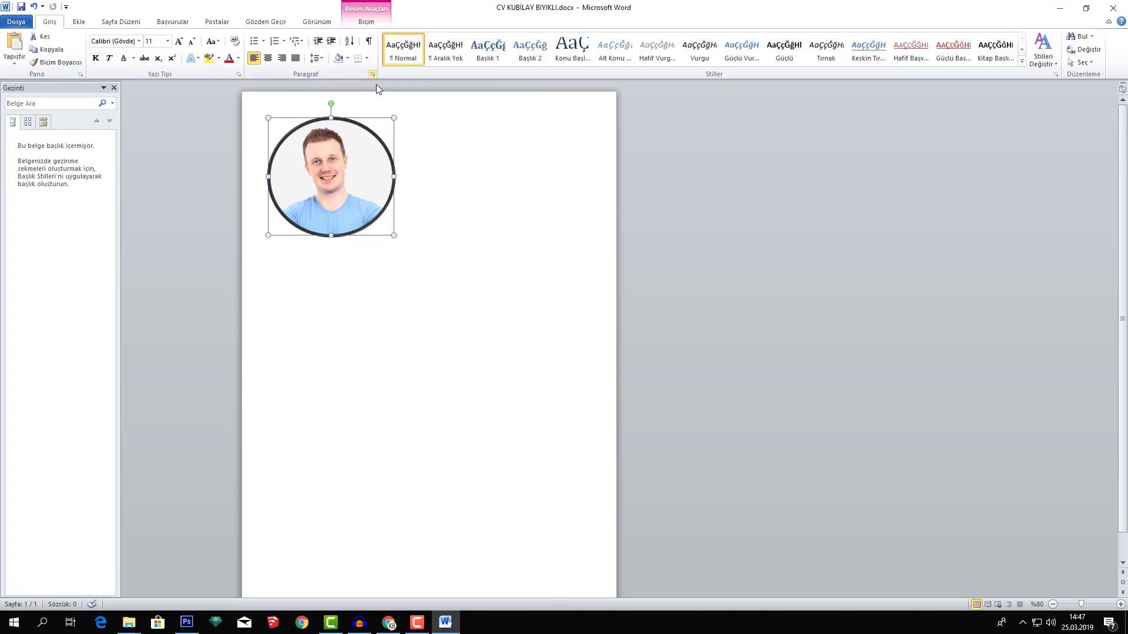
pyautogui.moveTo(373, 146)
pyautogui.mouseDown()
pyautogui.moveTo(378, 247)
pyautogui.moveTo(390, 222)
pyautogui.moveTo(358, 196)
pyautogui.moveTo(531, 184)
pyautogui.moveTo(417, 312)
pyautogui.moveTo(475, 157)
pyautogui.mouseUp()
# Position the photo at the page's top left with square text wrapping
pyautogui.click(370, 21)
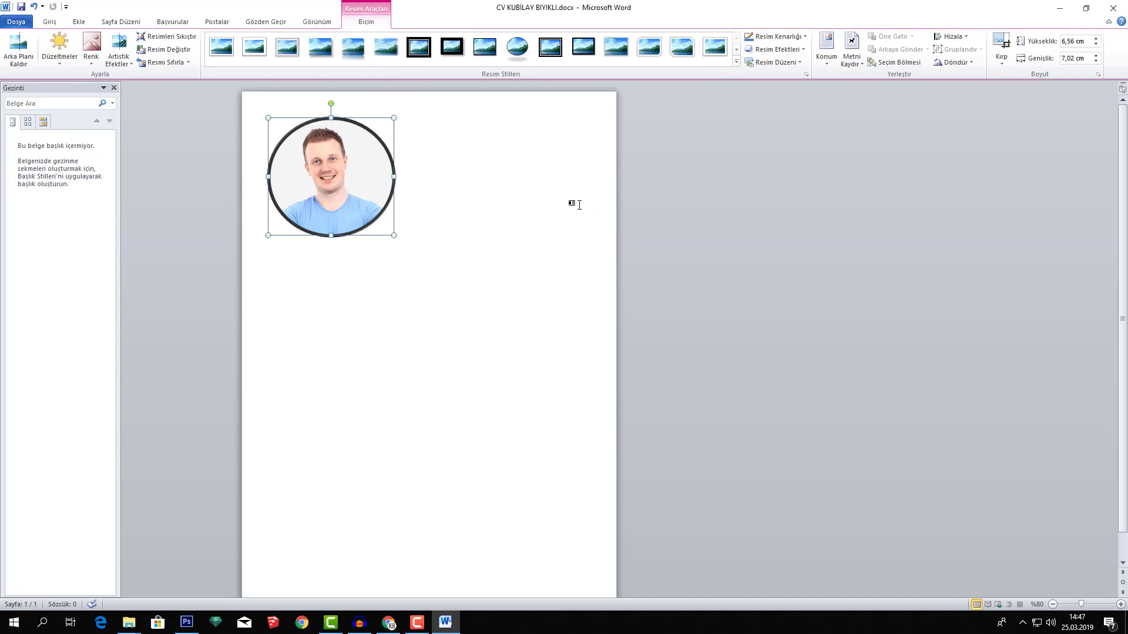
pyautogui.click(830, 59)
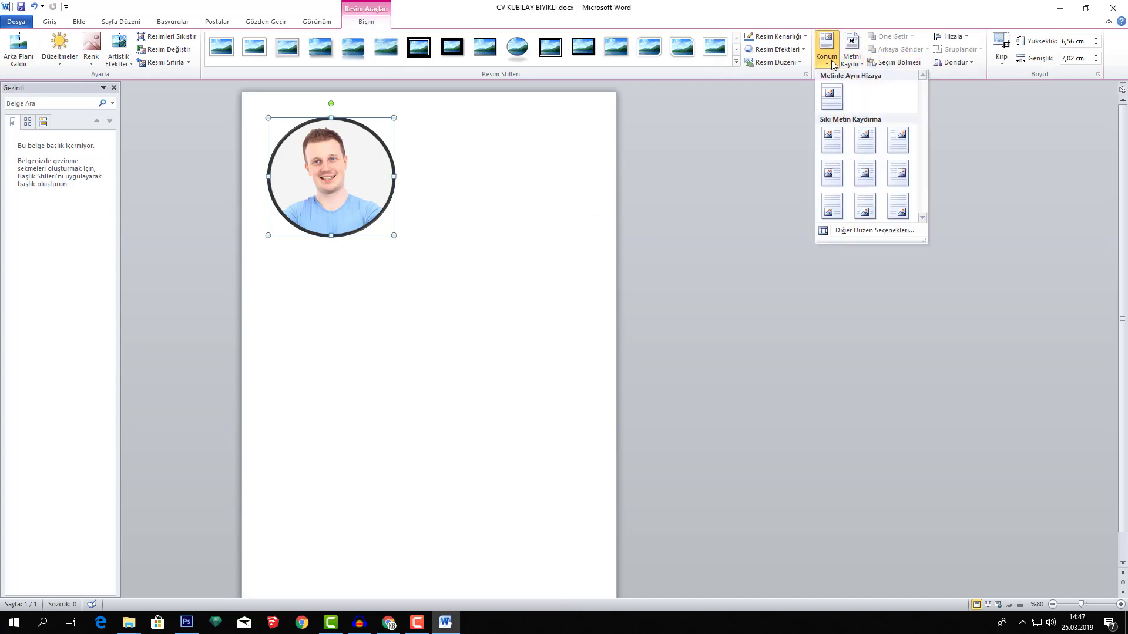
pyautogui.click(830, 140)
pyautogui.click(831, 150)
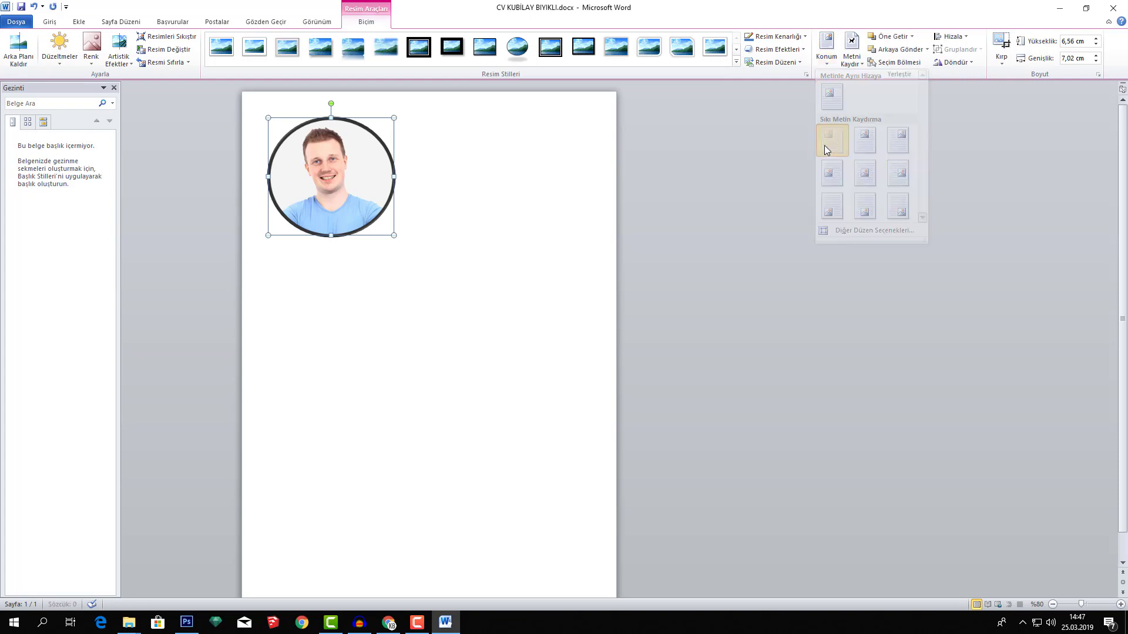
pyautogui.click(672, 207)
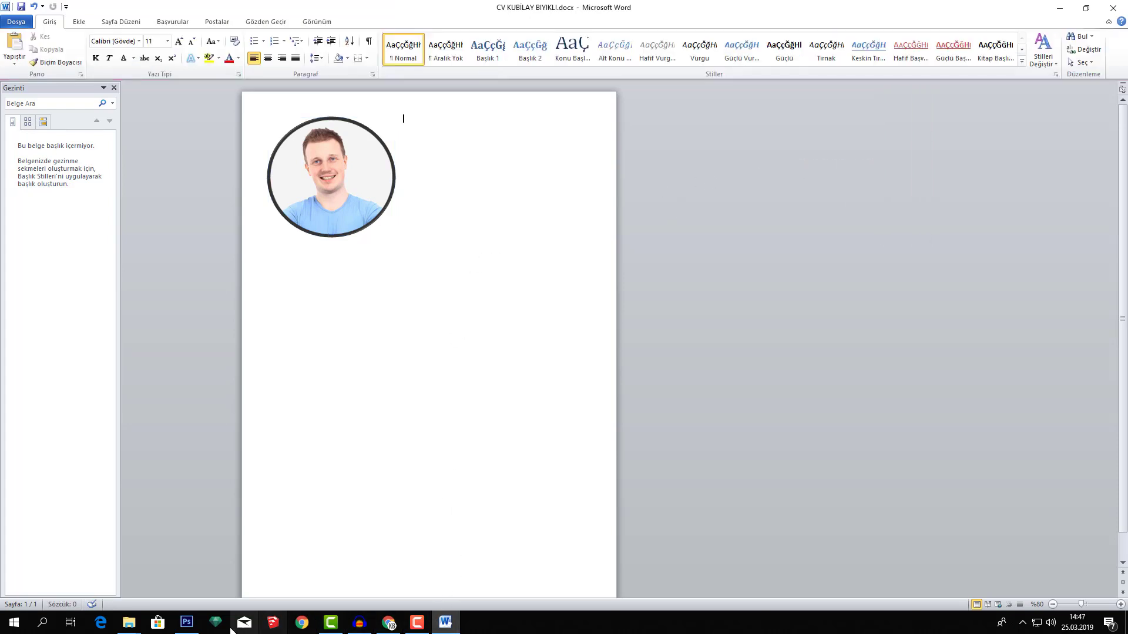
pyautogui.click(186, 623)
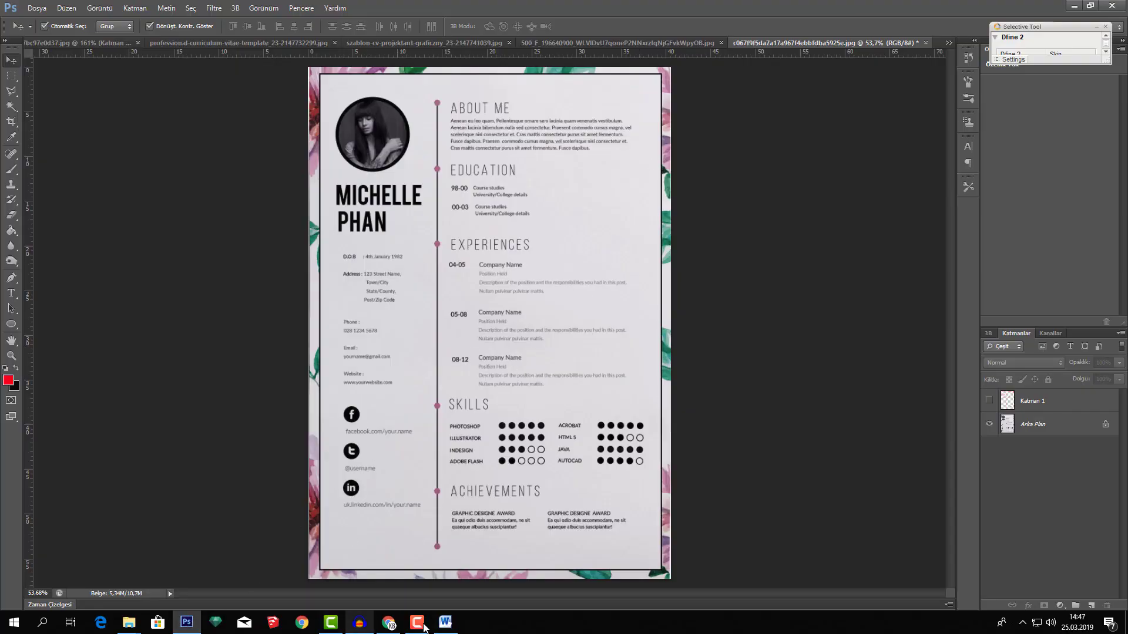
# Zoom in and back out on the Experiences section of the sample CV template
pyautogui.scroll(2, 541, 318)
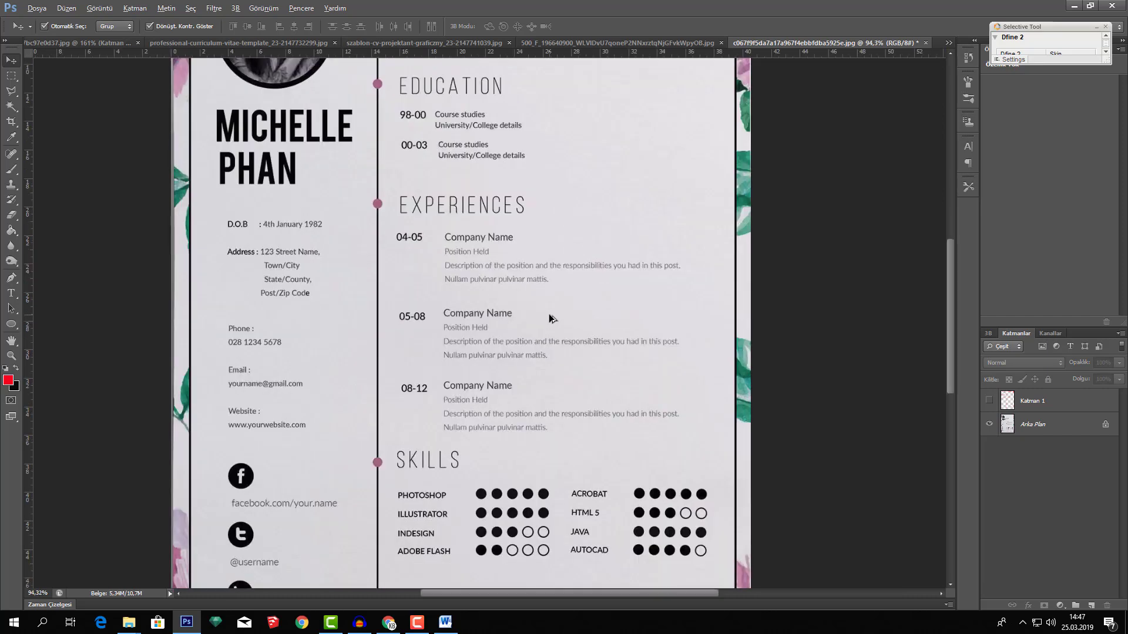
pyautogui.scroll(2, 541, 318)
pyautogui.scroll(2, 541, 318)
pyautogui.scroll(1, 552, 322)
pyautogui.scroll(-2, 551, 323)
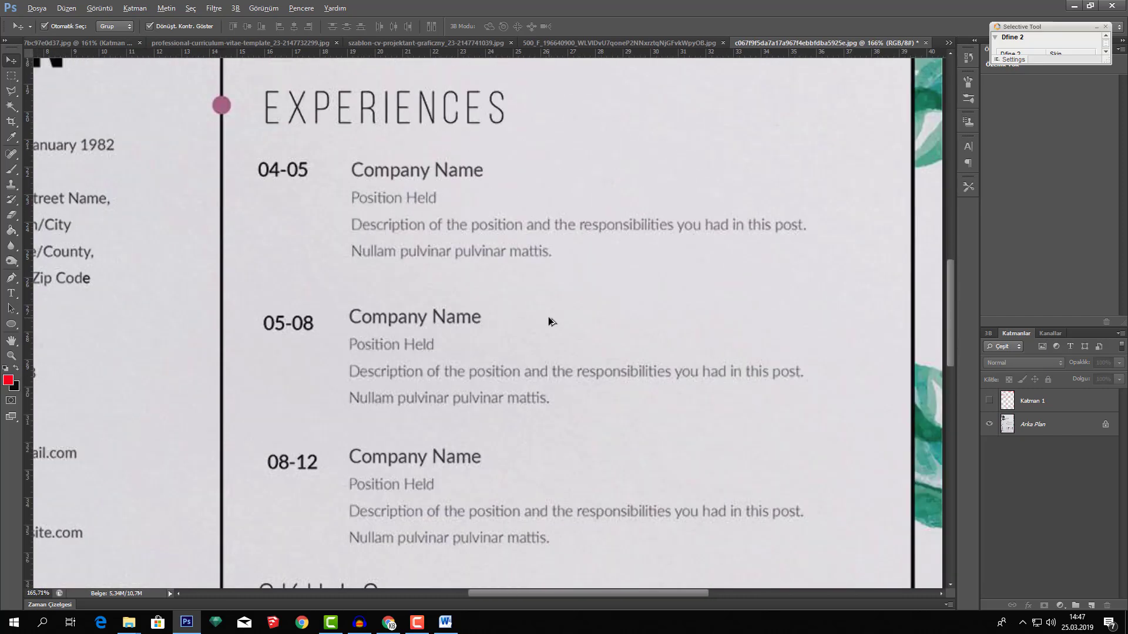
pyautogui.scroll(-1, 551, 323)
pyautogui.scroll(-2, 551, 323)
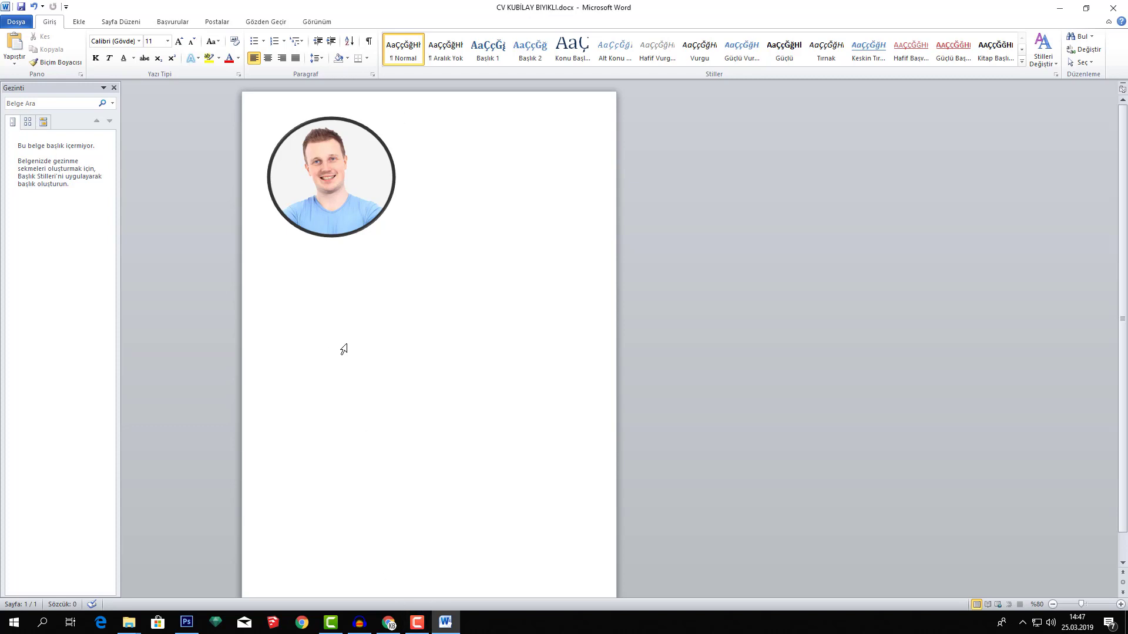
# Show the Sayfa Rengi page colour options under Sayfa Düzeni for the CV document
pyautogui.click(342, 346)
pyautogui.click(111, 25)
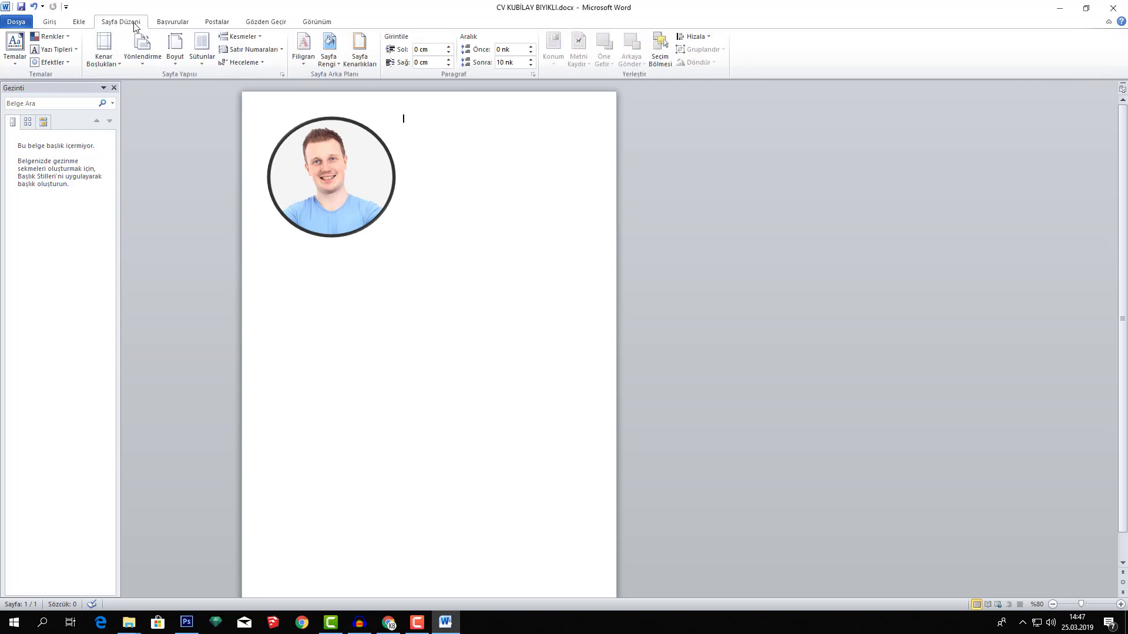
pyautogui.click(329, 61)
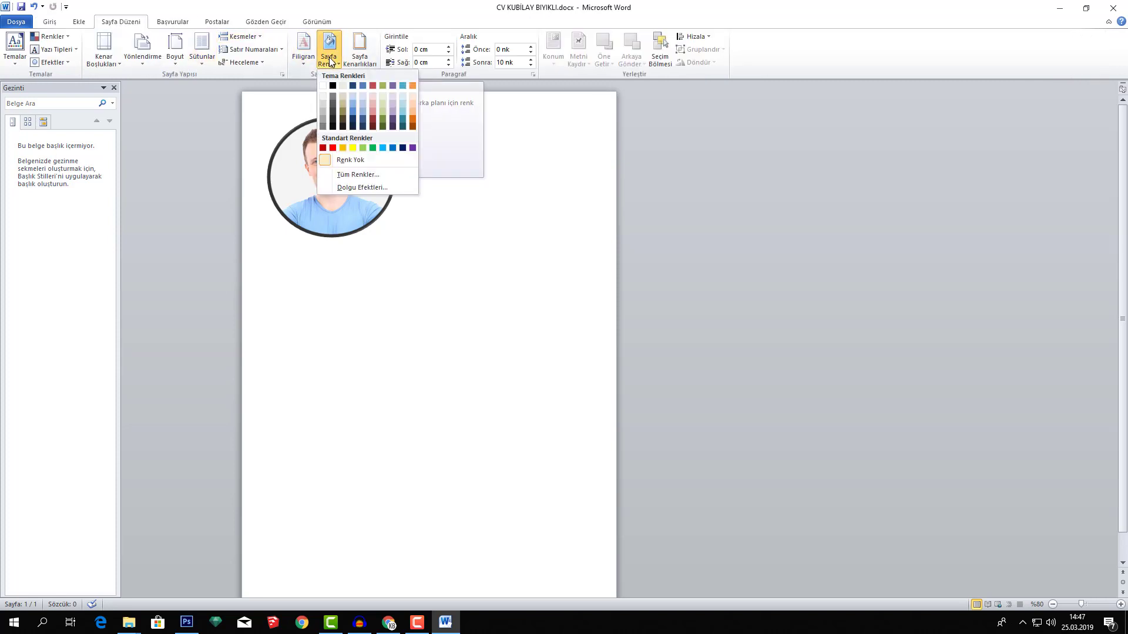
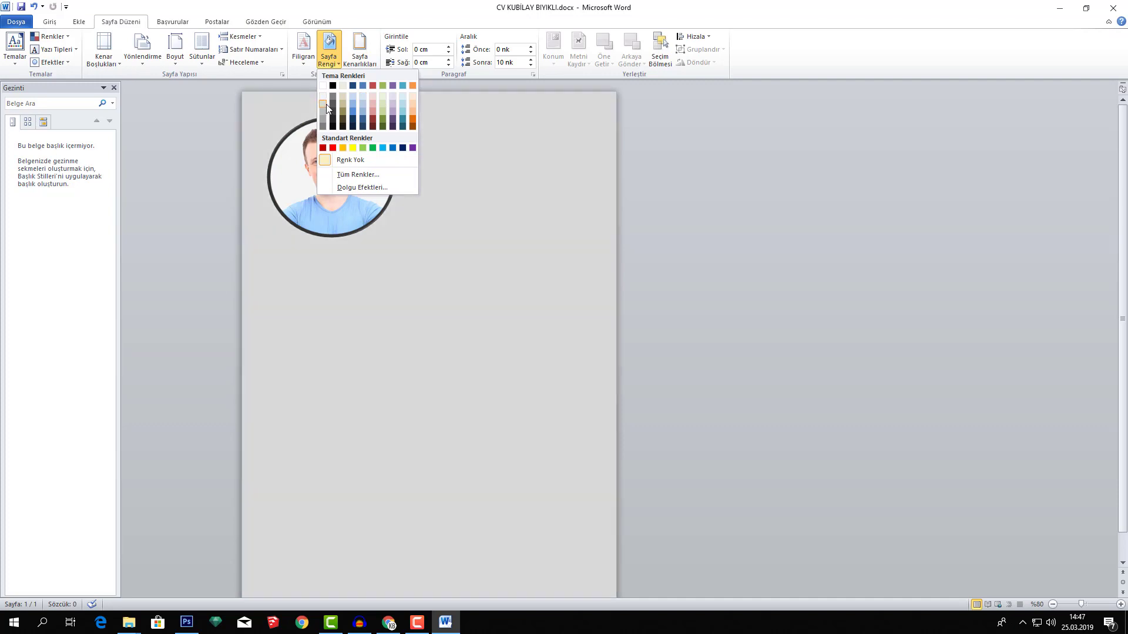
# Give the CV page a light grey page colour, leaving the page borders unchanged
pyautogui.click(326, 97)
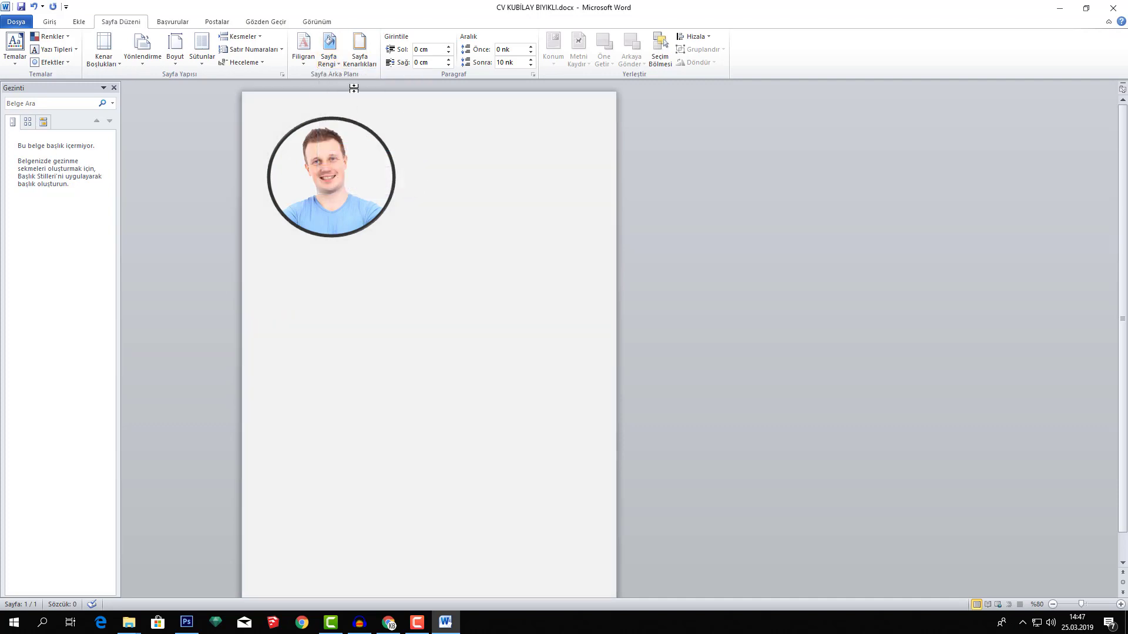
pyautogui.click(360, 50)
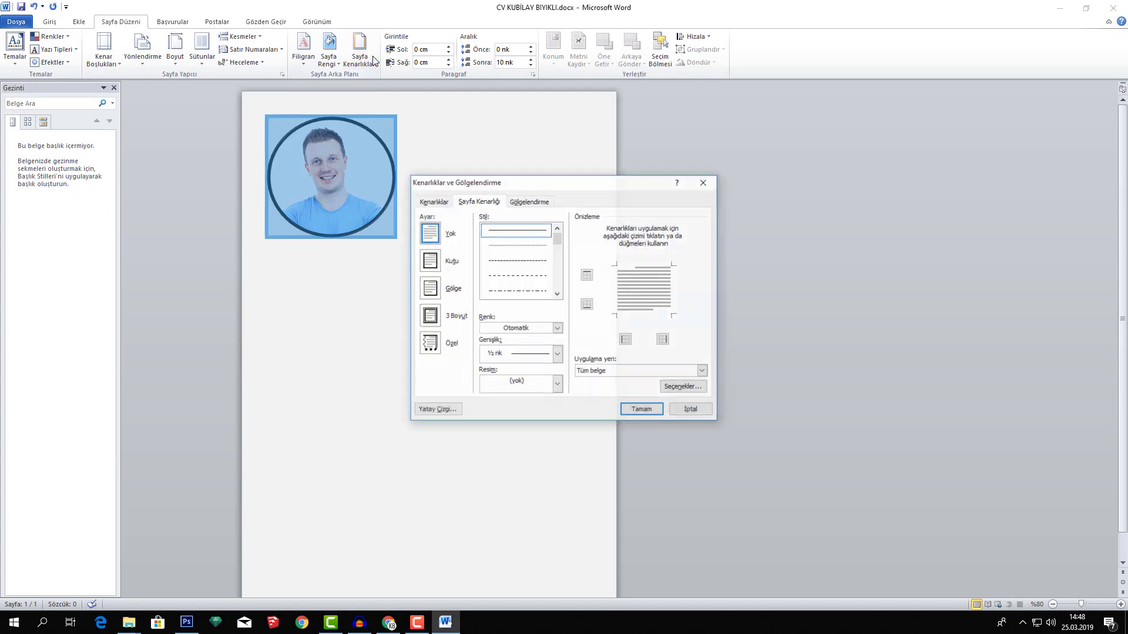
pyautogui.click(692, 410)
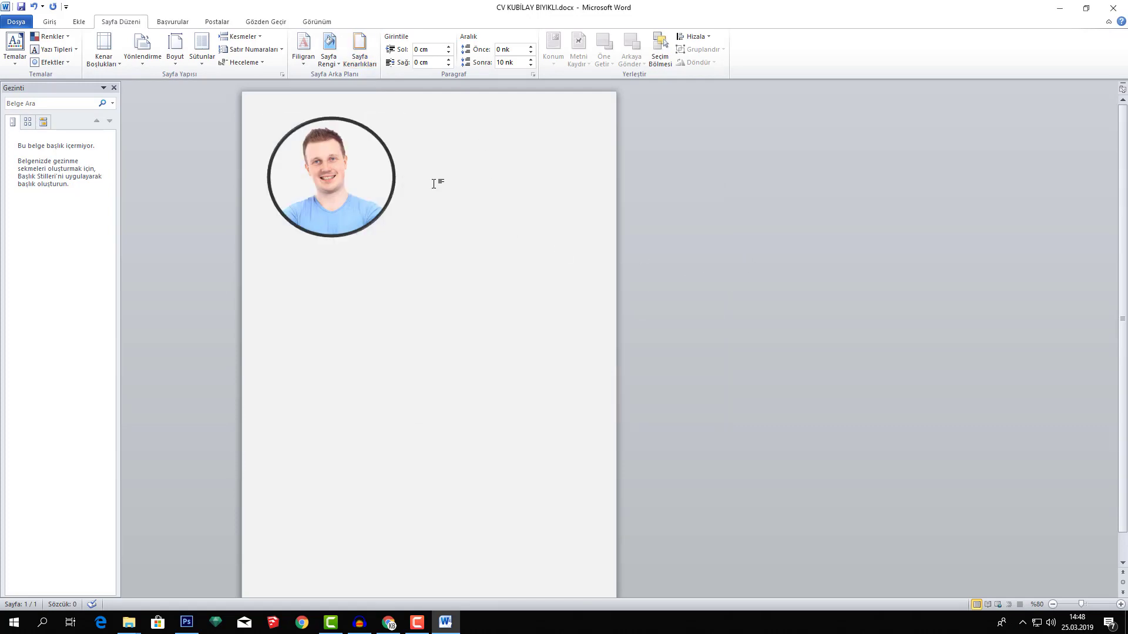
# Shrink the circular photo slightly and compare it with the Photoshop reference design
pyautogui.click(368, 213)
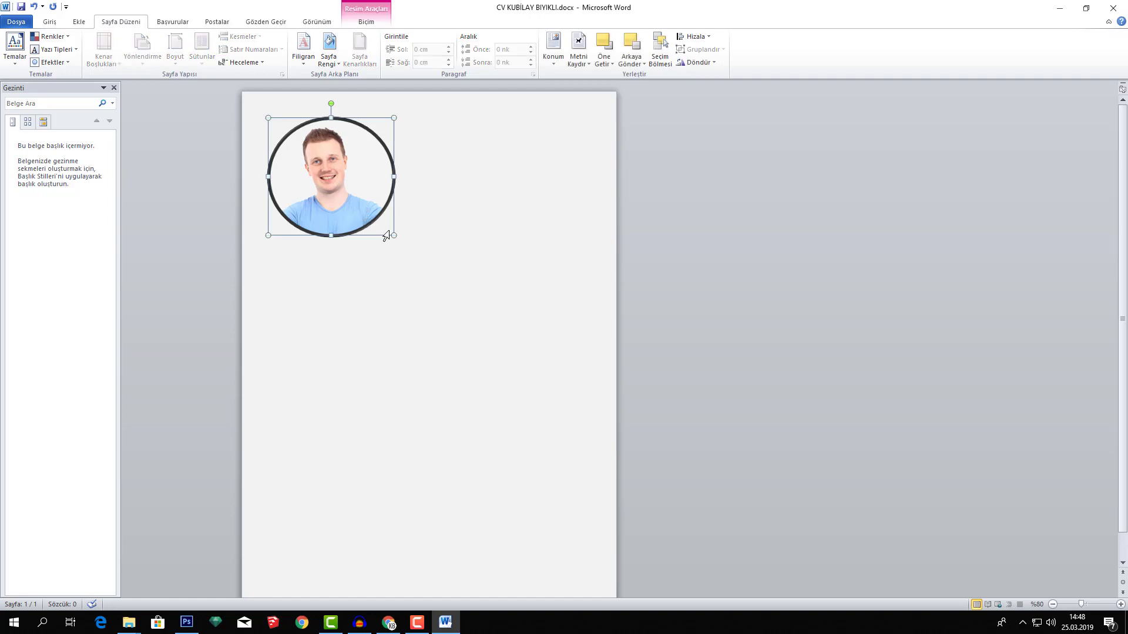
pyautogui.moveTo(395, 233); pyautogui.dragTo(380, 238)
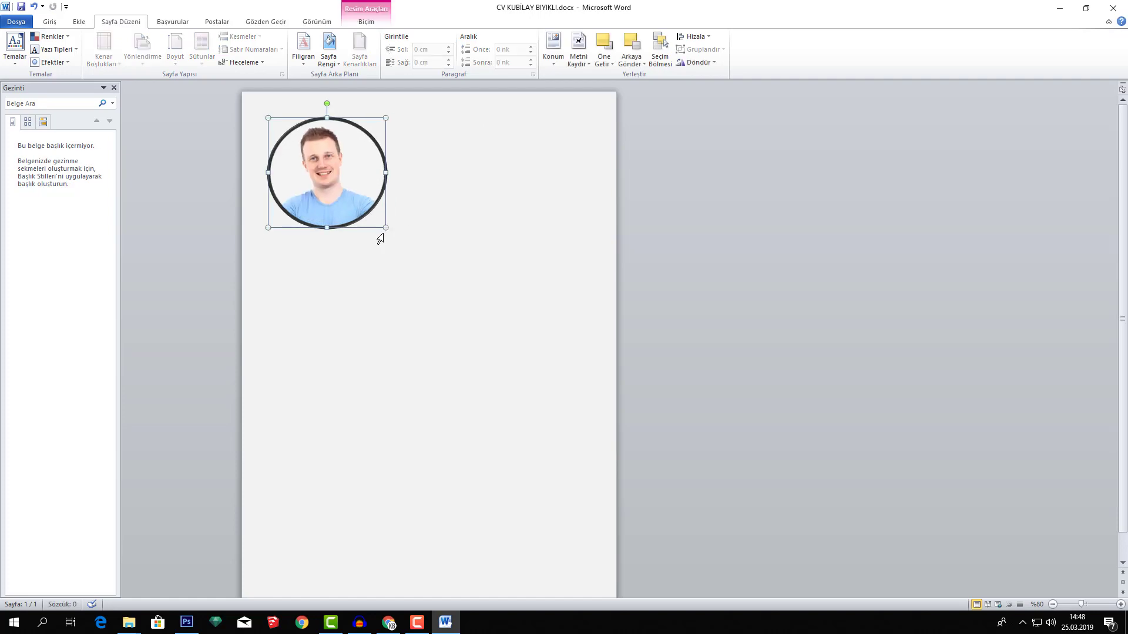
pyautogui.click(191, 623)
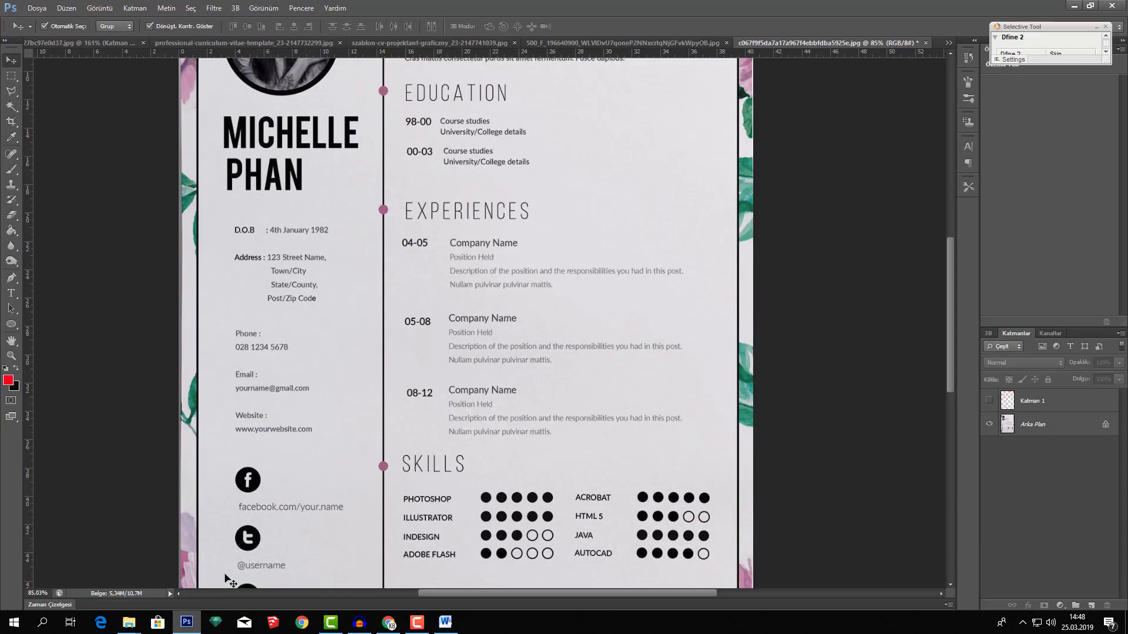
pyautogui.scroll(5, 448, 323)
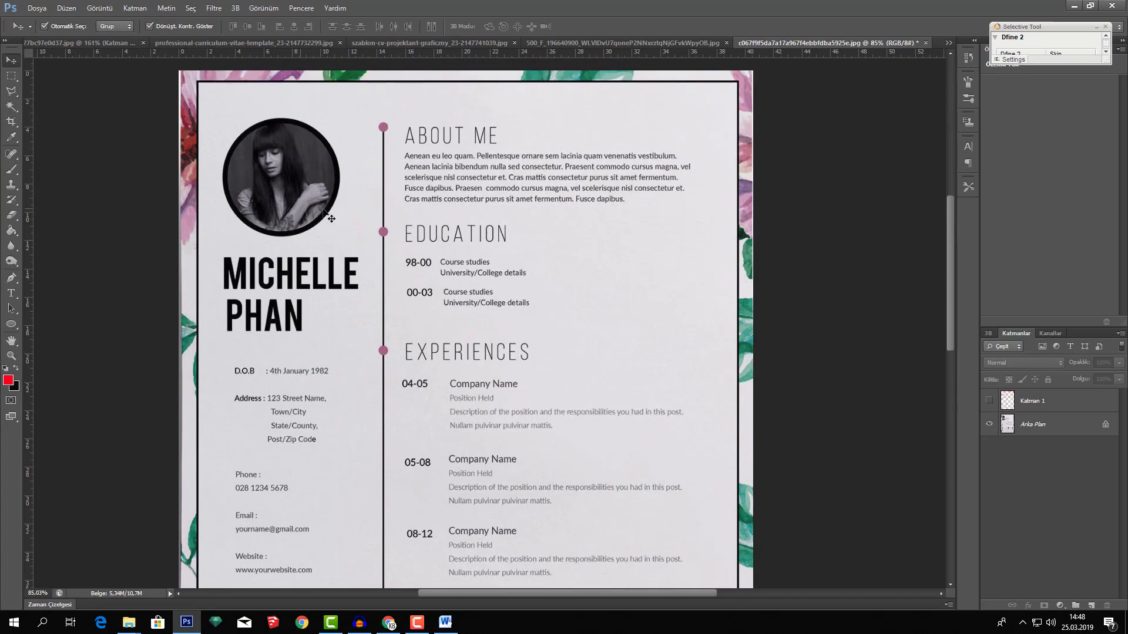
pyautogui.click(445, 622)
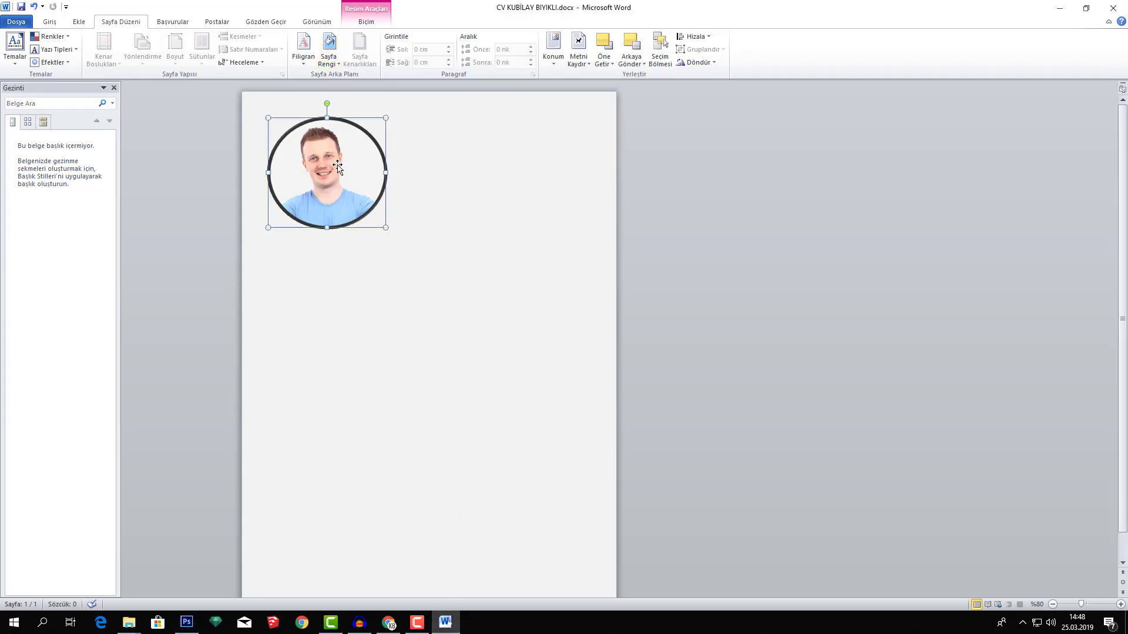
# Shrink the photo a little more and give it a black 6 pt outline
pyautogui.moveTo(385, 226); pyautogui.dragTo(382, 224)
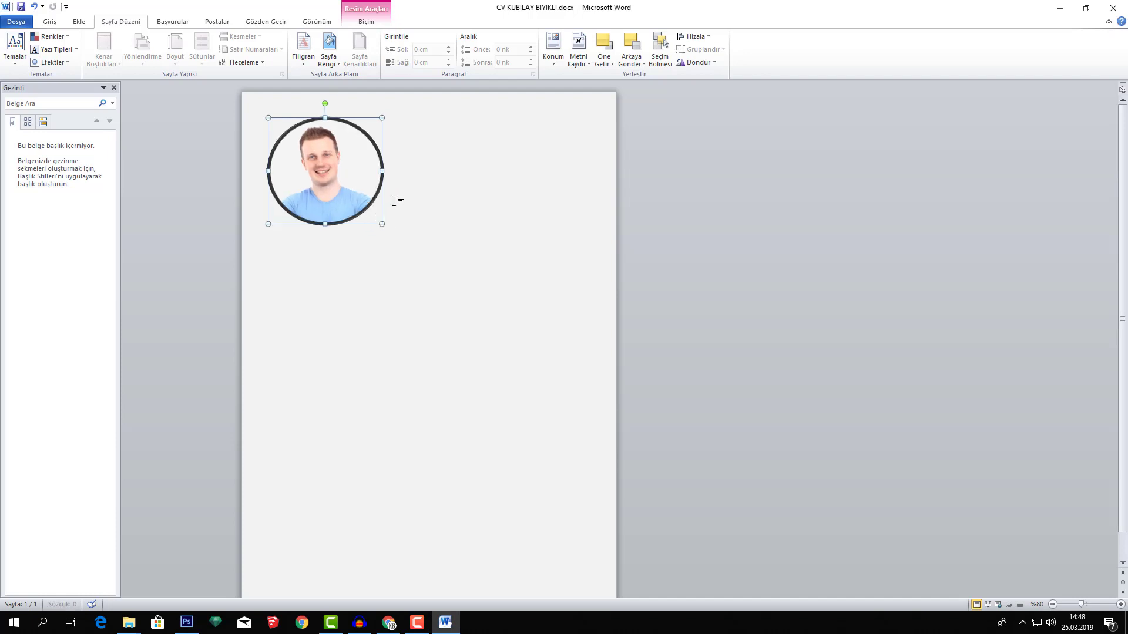
pyautogui.click(368, 23)
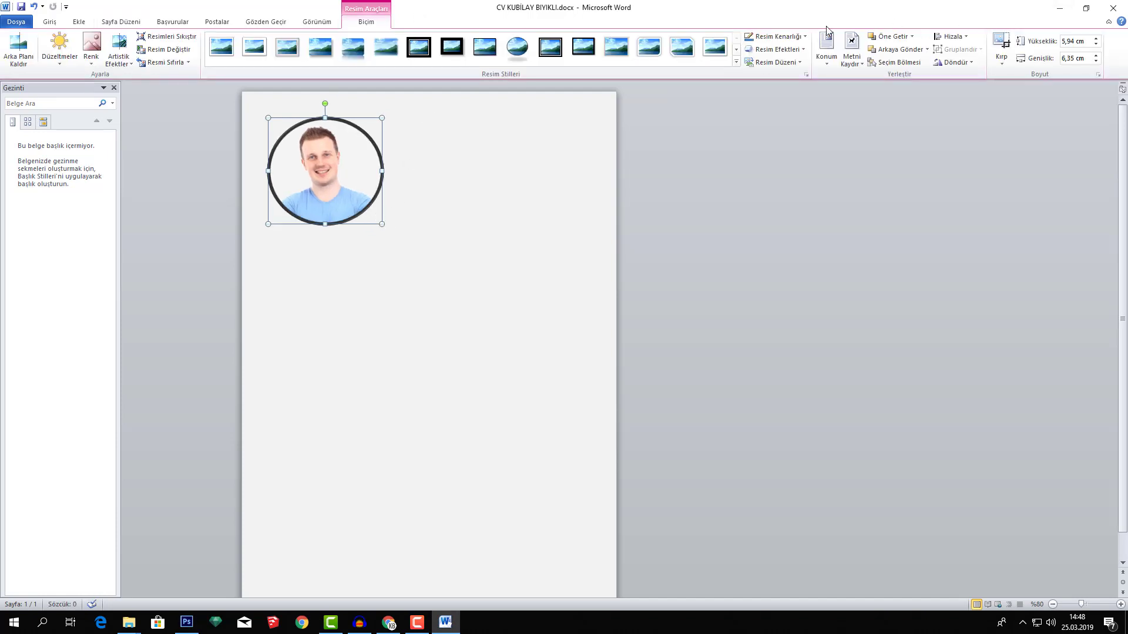
pyautogui.click(791, 35)
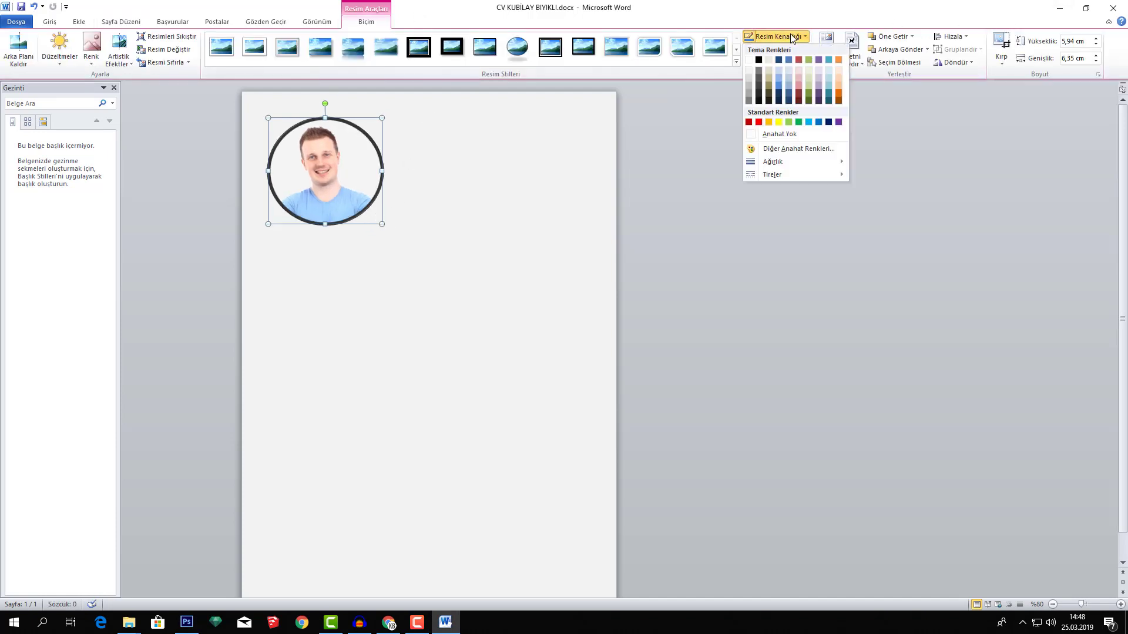
pyautogui.click(759, 101)
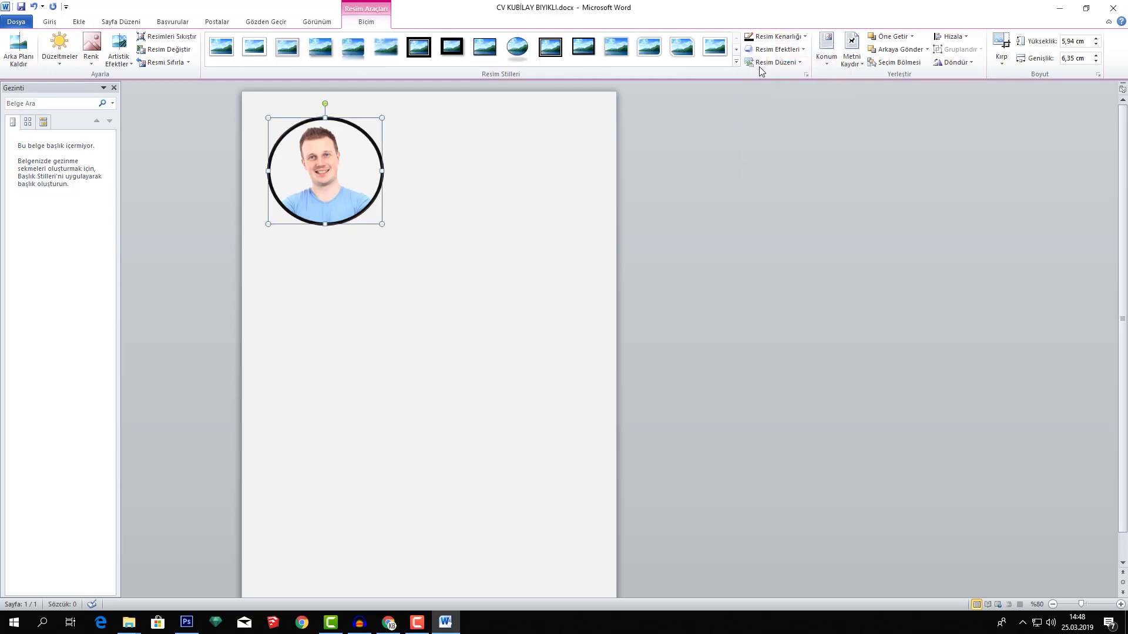
pyautogui.click(763, 35)
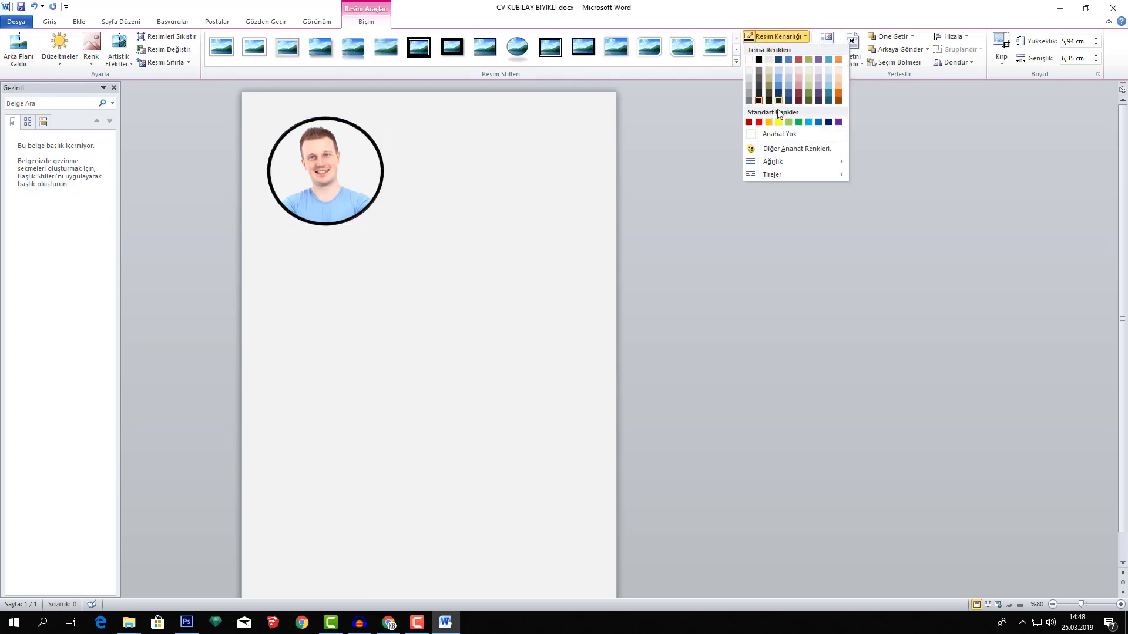
pyautogui.moveTo(793, 161)
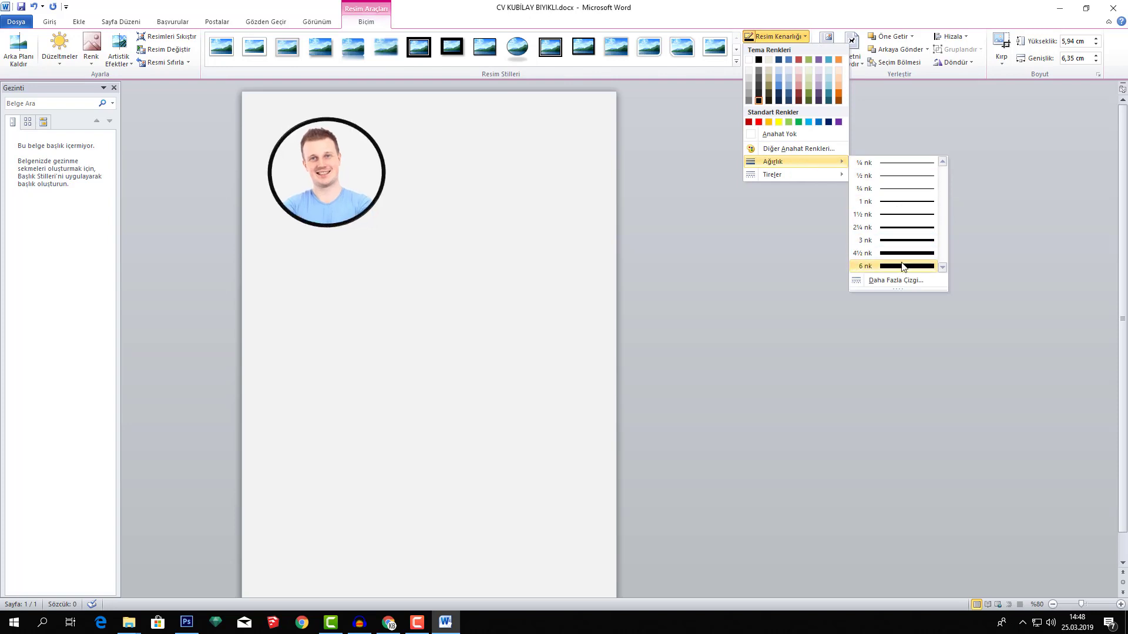
pyautogui.click(903, 268)
# Deselect the framed photo and compare the page with the Photoshop reference
pyautogui.click(495, 178)
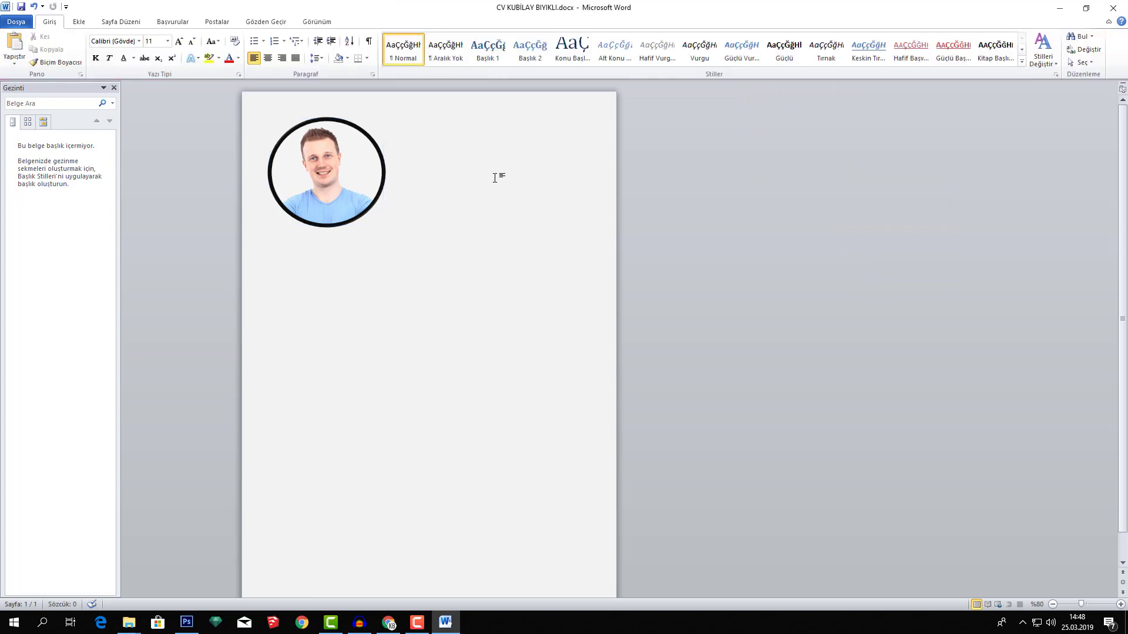
pyautogui.hotkey('ctrl', 'a')
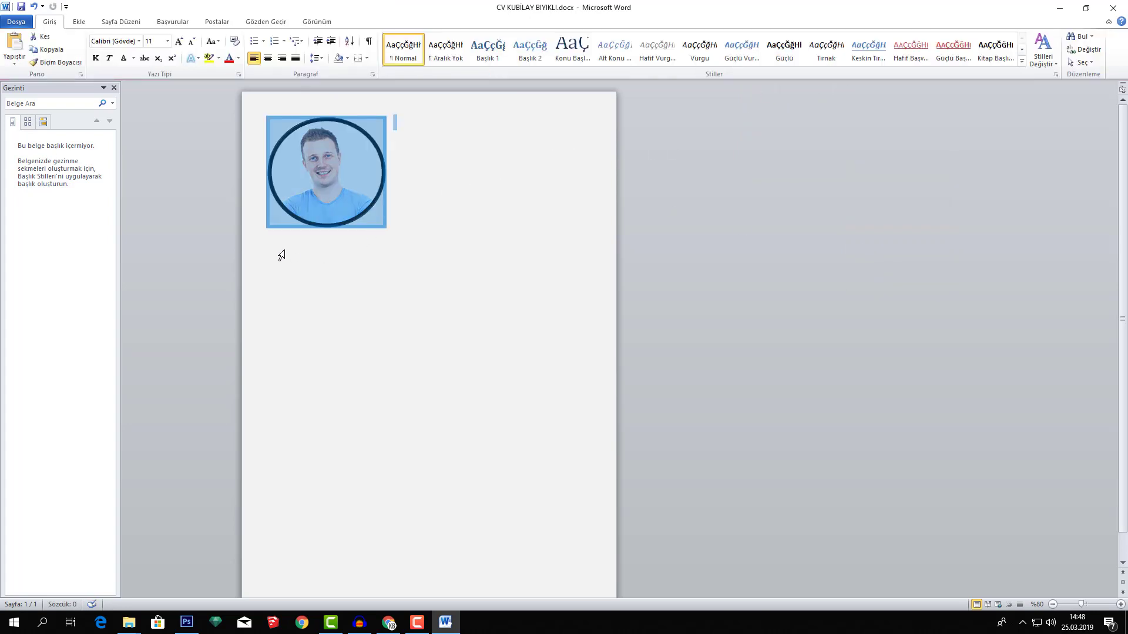
pyautogui.click(422, 173)
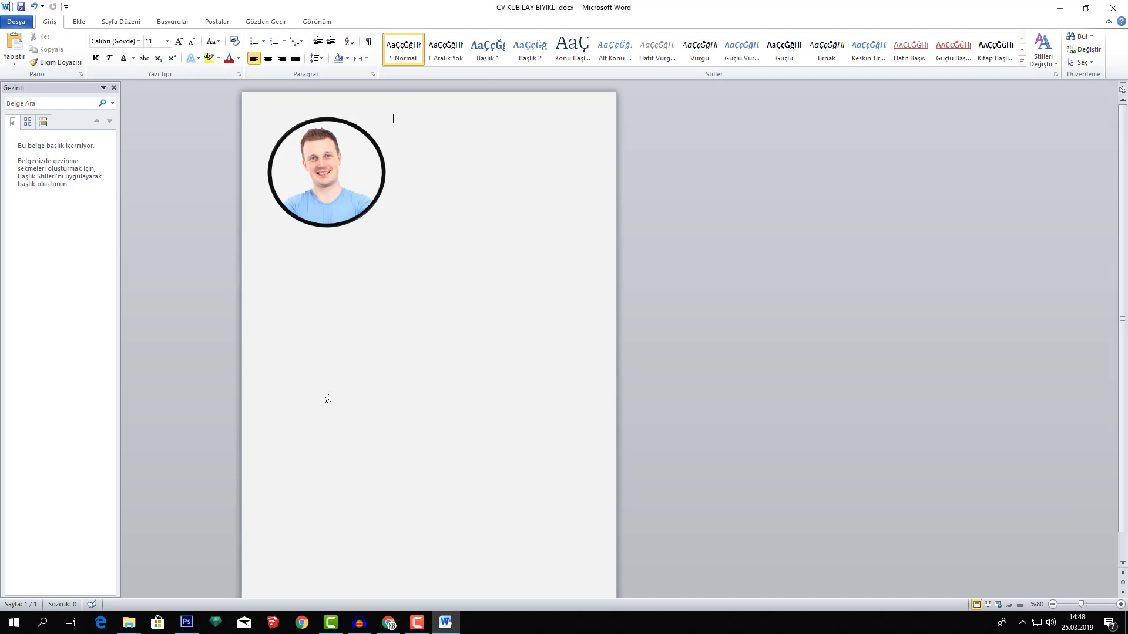
pyautogui.tripleClick(317, 265)
pyautogui.click(413, 192)
pyautogui.click(187, 623)
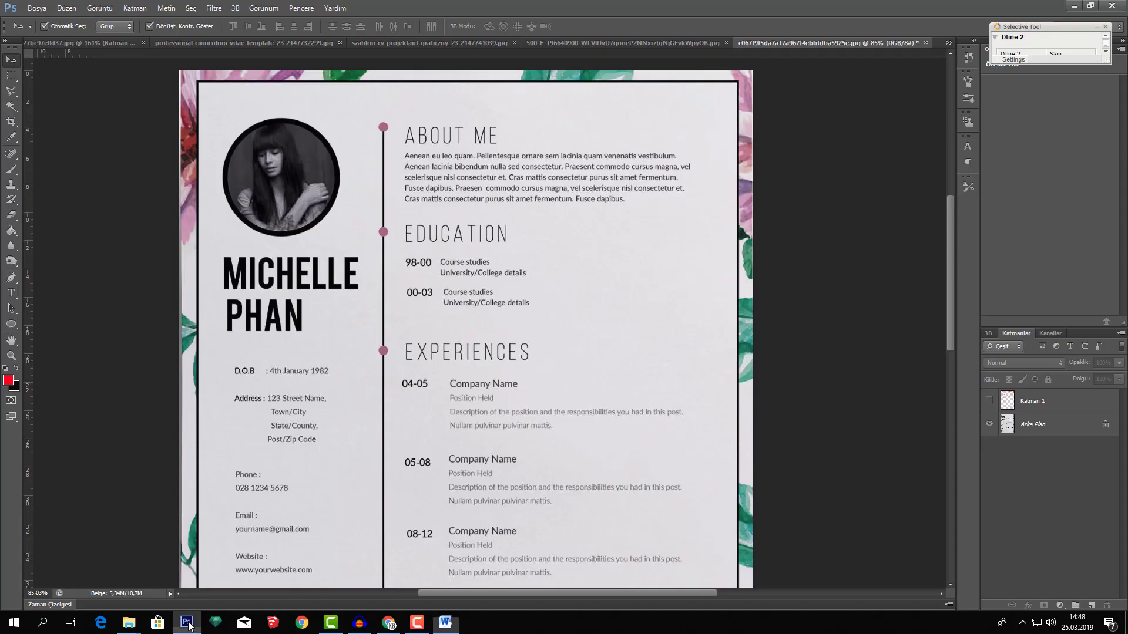
pyautogui.click(445, 623)
# Draw a straight vertical line right of the photo down to the page bottom
pyautogui.click(217, 21)
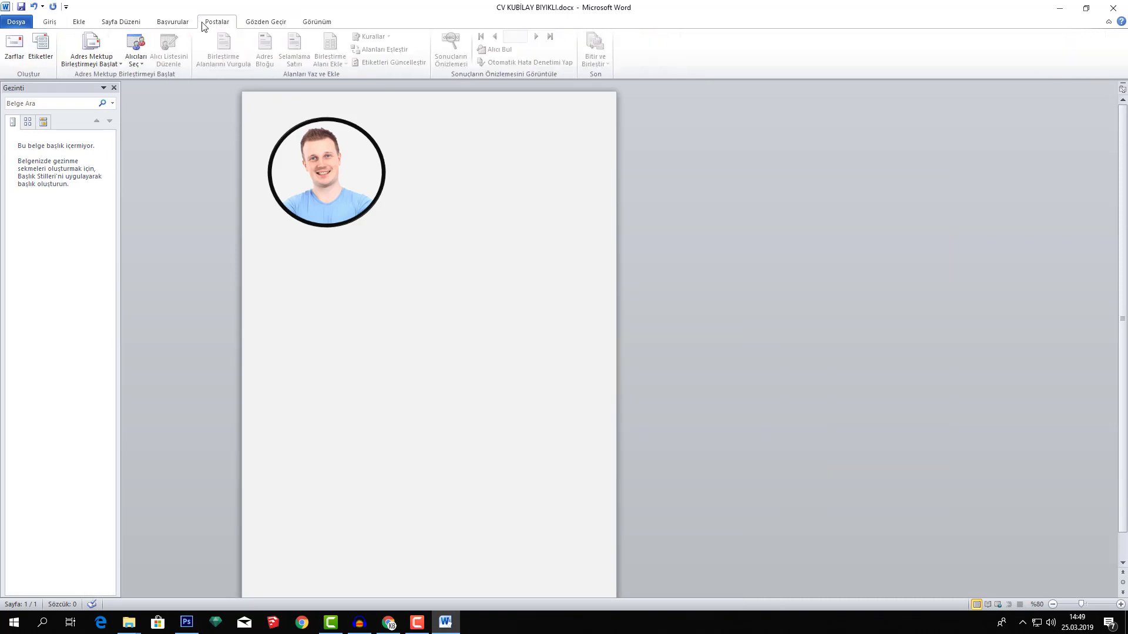
pyautogui.click(78, 21)
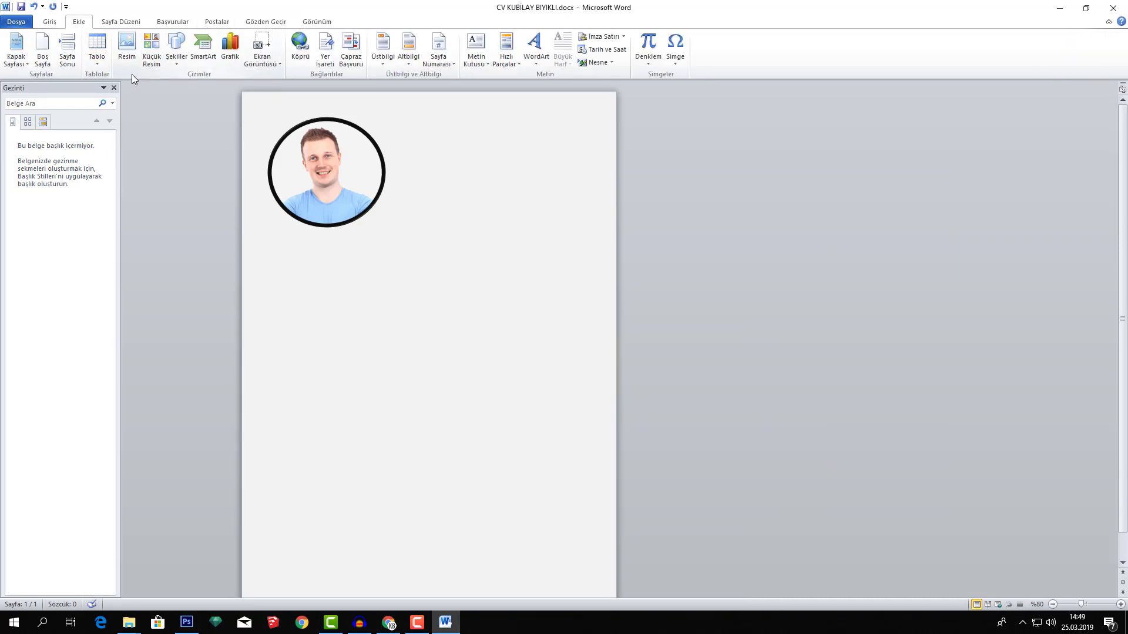
pyautogui.click(179, 64)
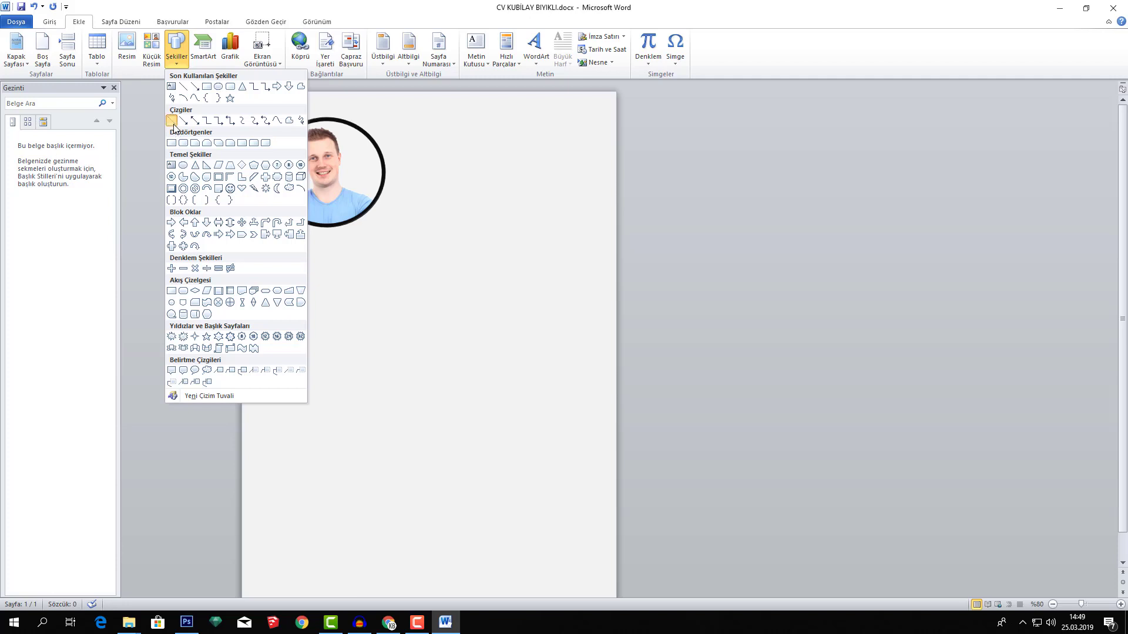
pyautogui.click(171, 120)
pyautogui.moveTo(397, 108)
pyautogui.mouseDown()
pyautogui.moveTo(412, 578)
pyautogui.moveTo(403, 572)
pyautogui.mouseUp()
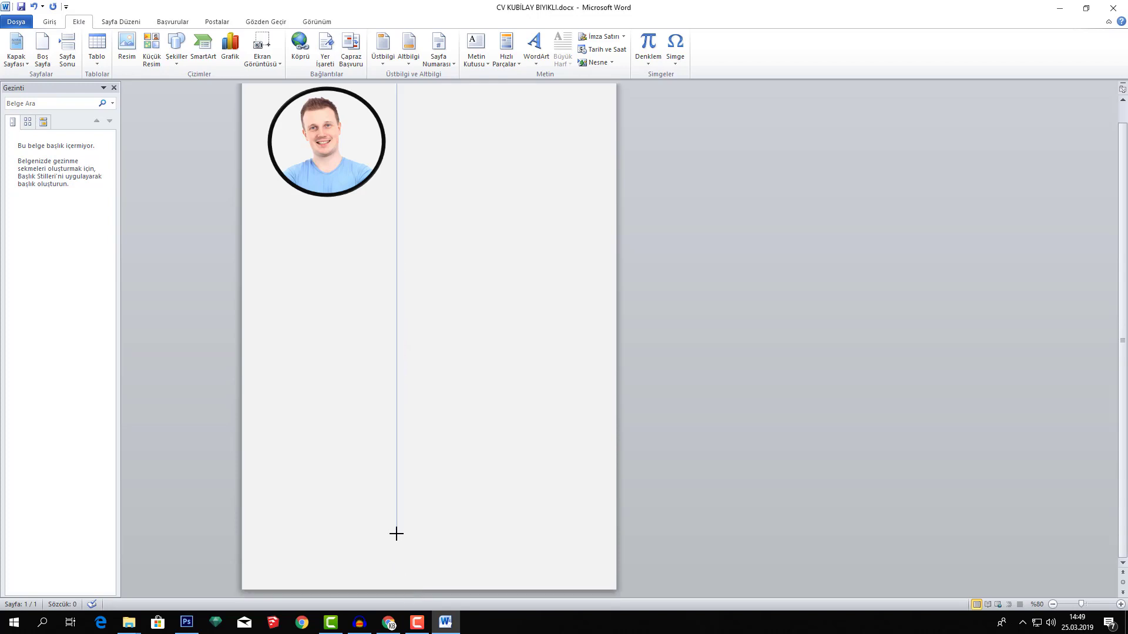
pyautogui.moveTo(397, 571); pyautogui.dragTo(398, 571)
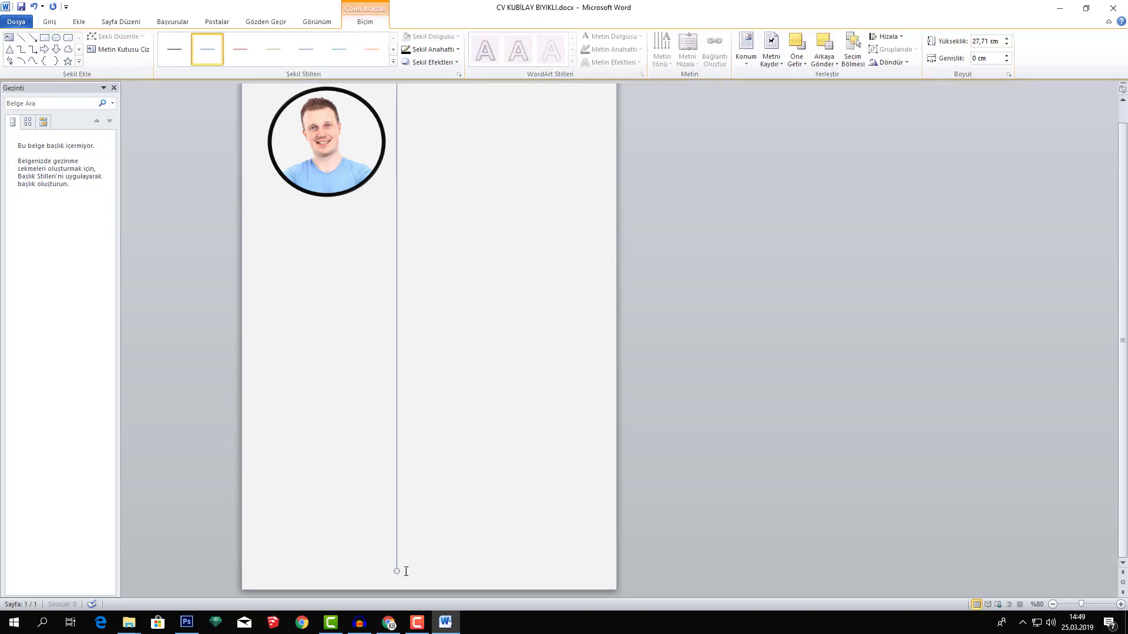
pyautogui.scroll(1, 432, 341)
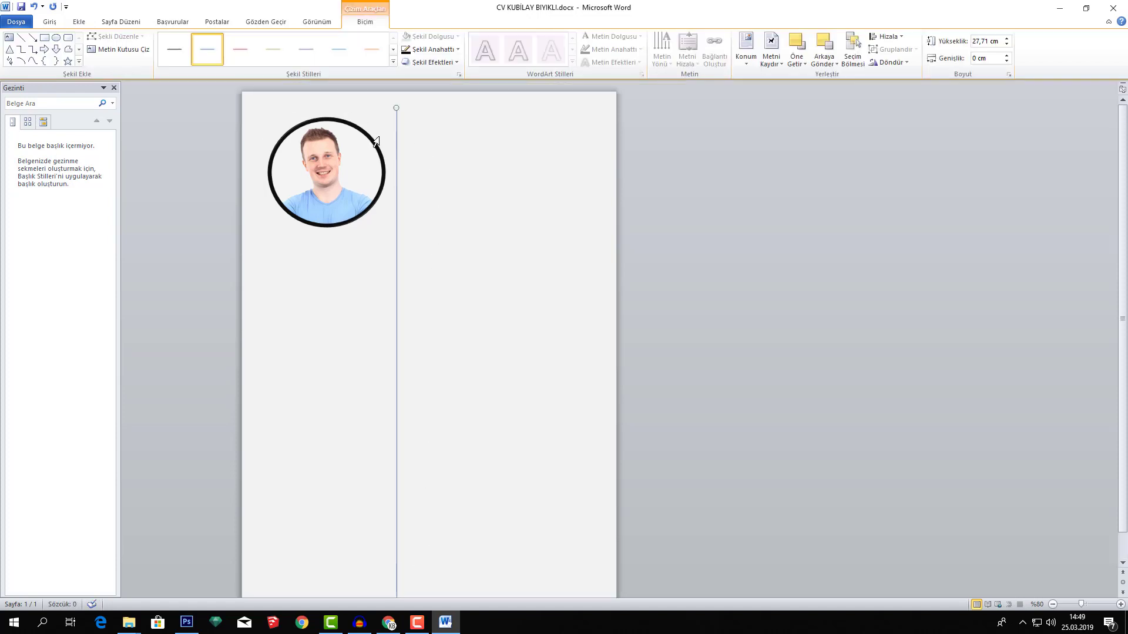
# Give the vertical line a plain black style with a dark outline colour
pyautogui.click(175, 50)
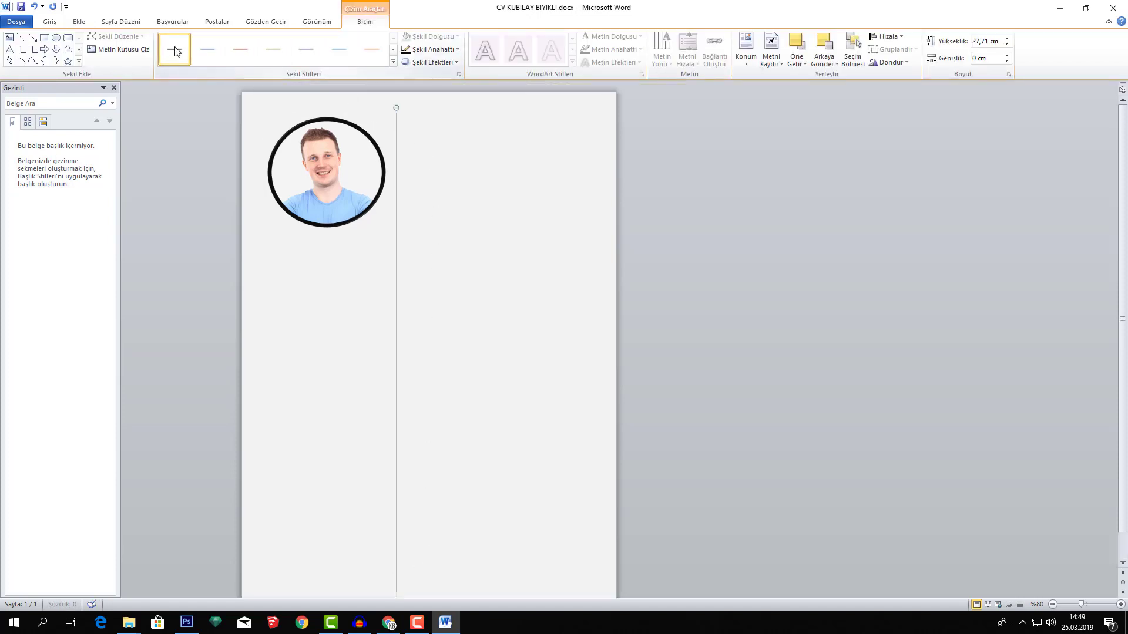
pyautogui.click(451, 52)
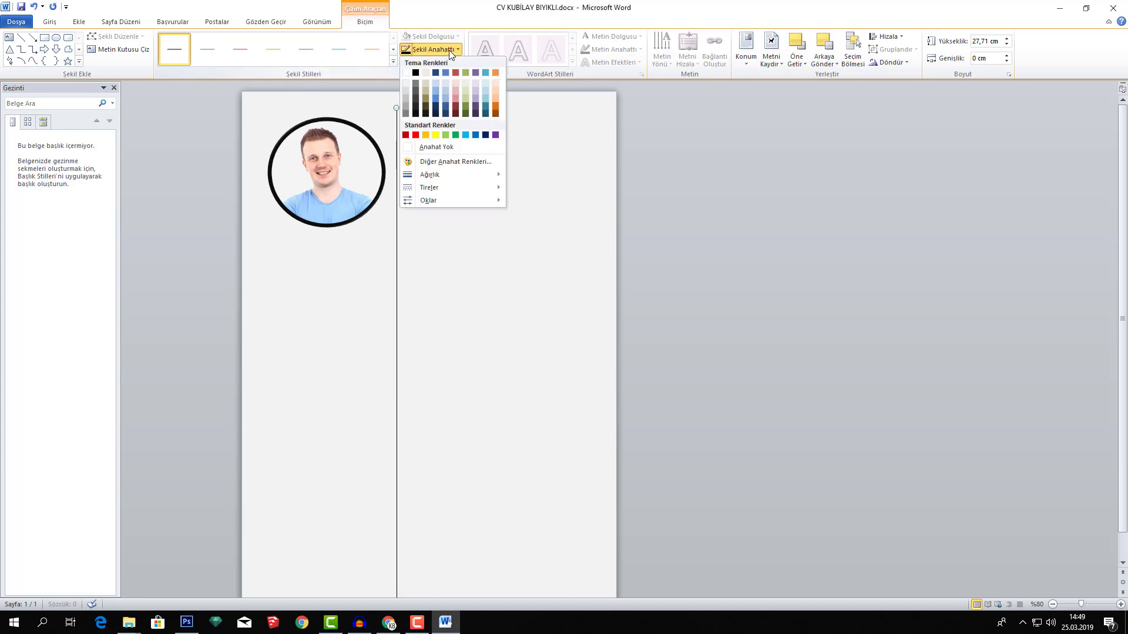
pyautogui.click(415, 95)
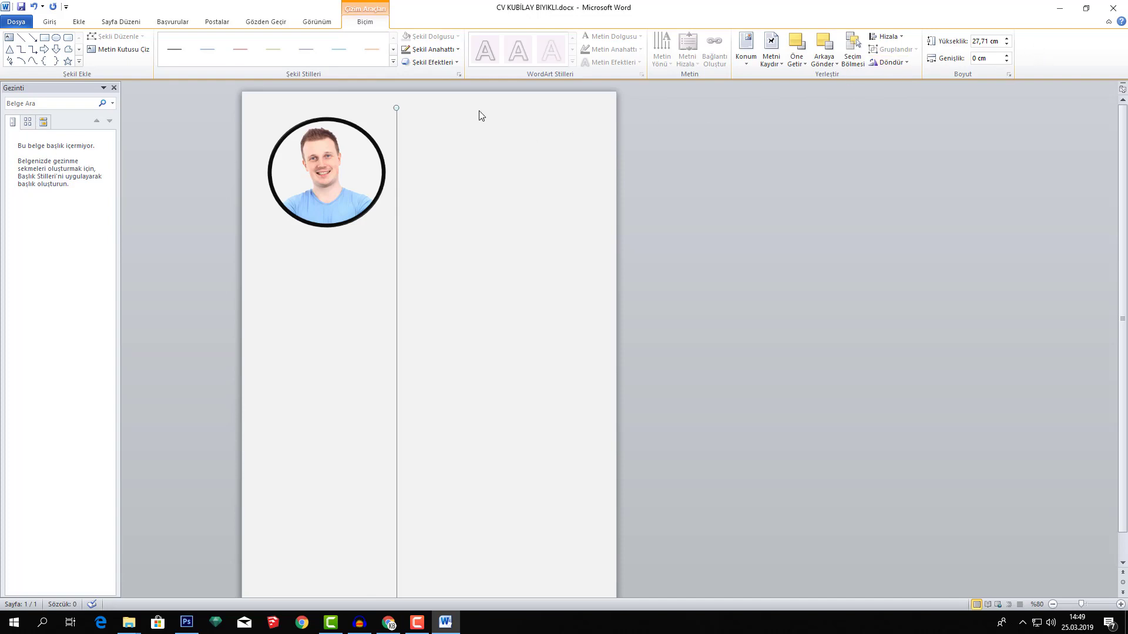
pyautogui.click(446, 64)
pyautogui.moveTo(445, 111)
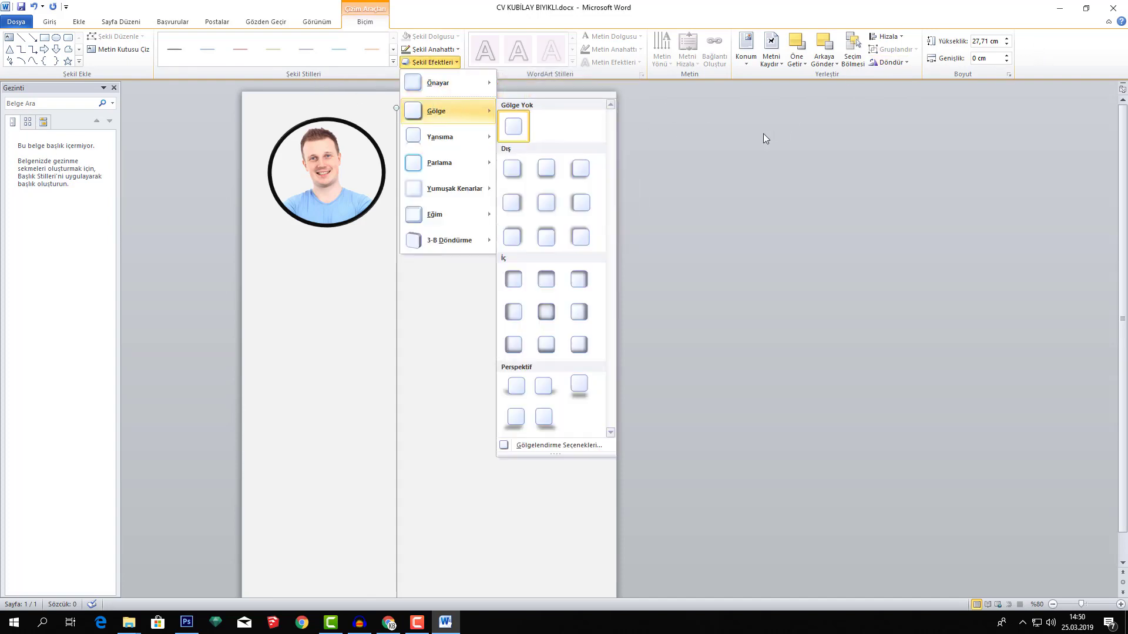
pyautogui.press('Escape')
pyautogui.press('Escape')
pyautogui.click(512, 147)
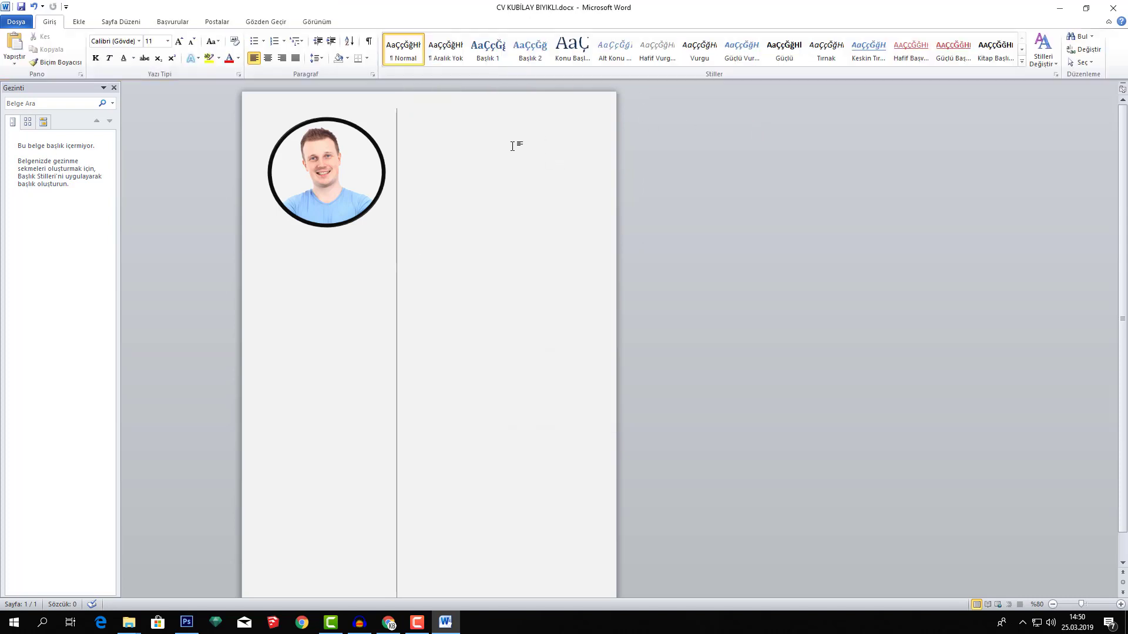
pyautogui.click(396, 139)
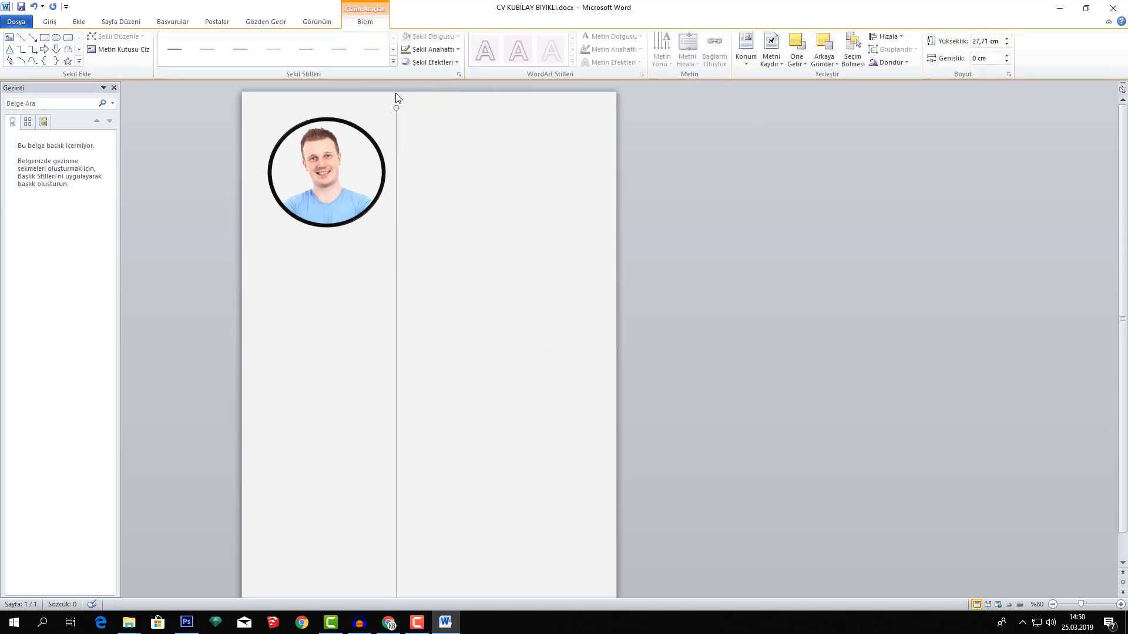
# Restyle the divider as a solid black line after checking the reference design
pyautogui.click(186, 621)
pyautogui.click(393, 50)
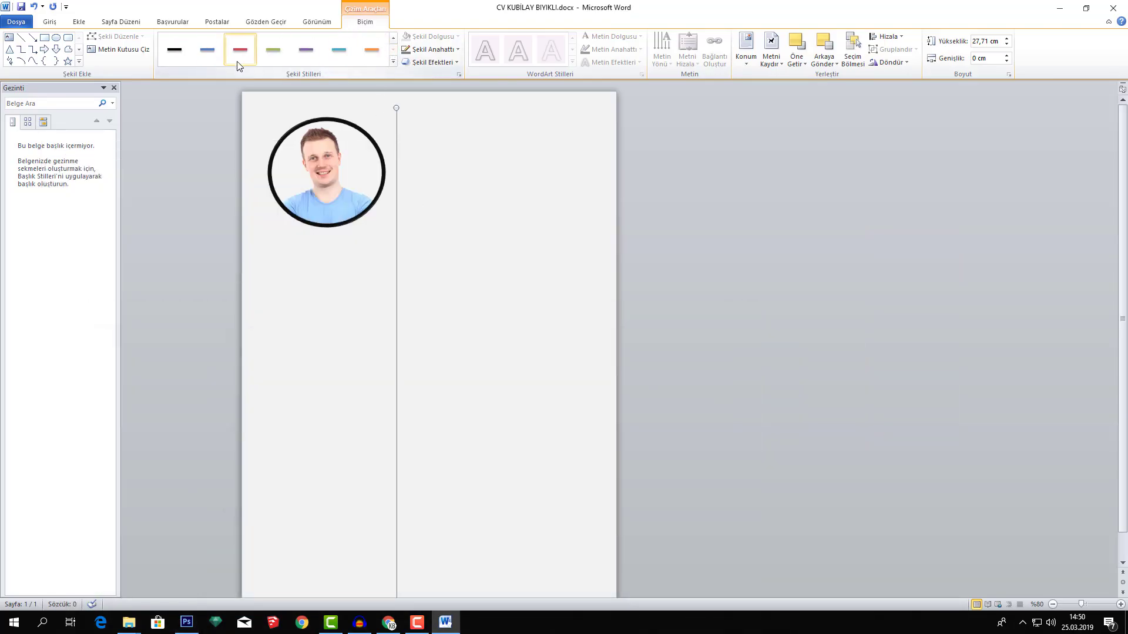
pyautogui.click(181, 53)
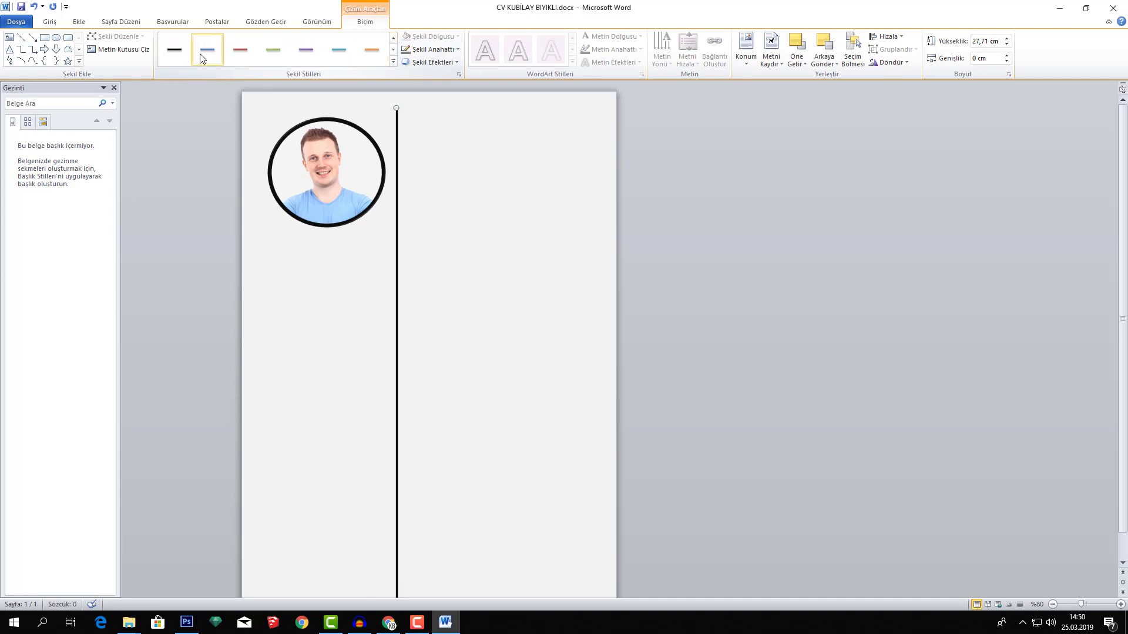
pyautogui.click(176, 54)
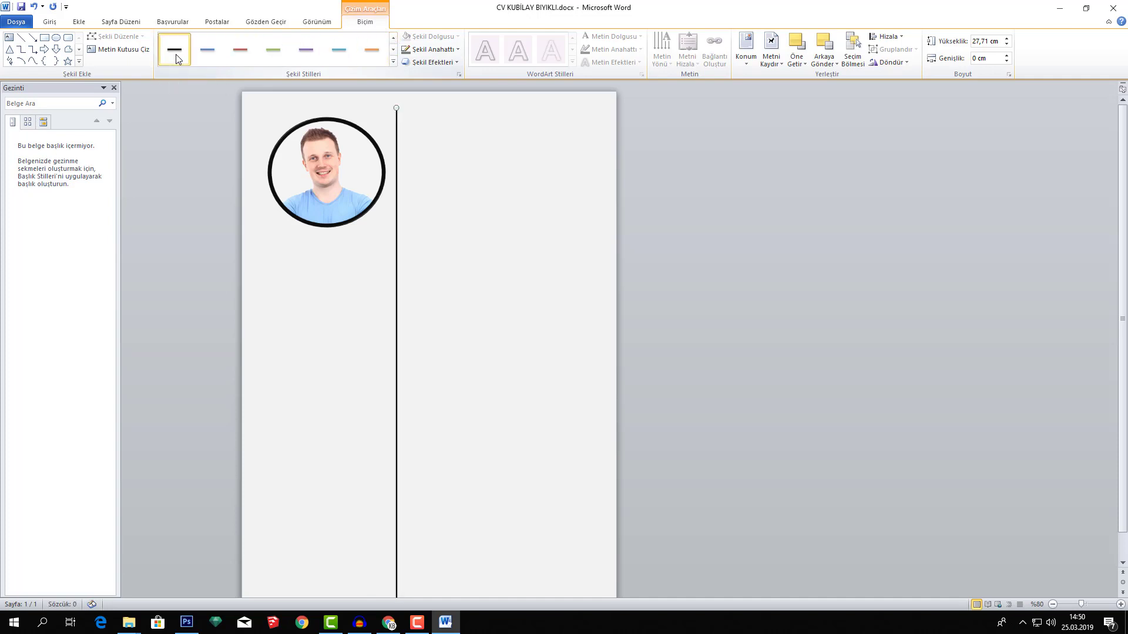
pyautogui.click(809, 184)
pyautogui.click(79, 22)
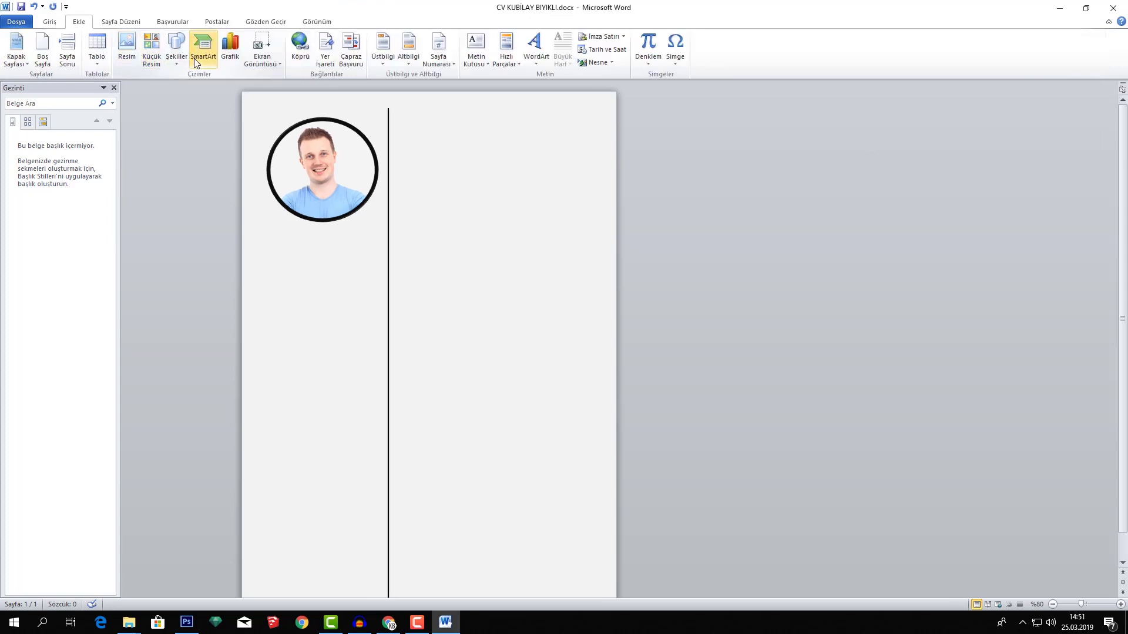
# Draw a rectangle stretching down the right column beside the divider line
pyautogui.click(176, 59)
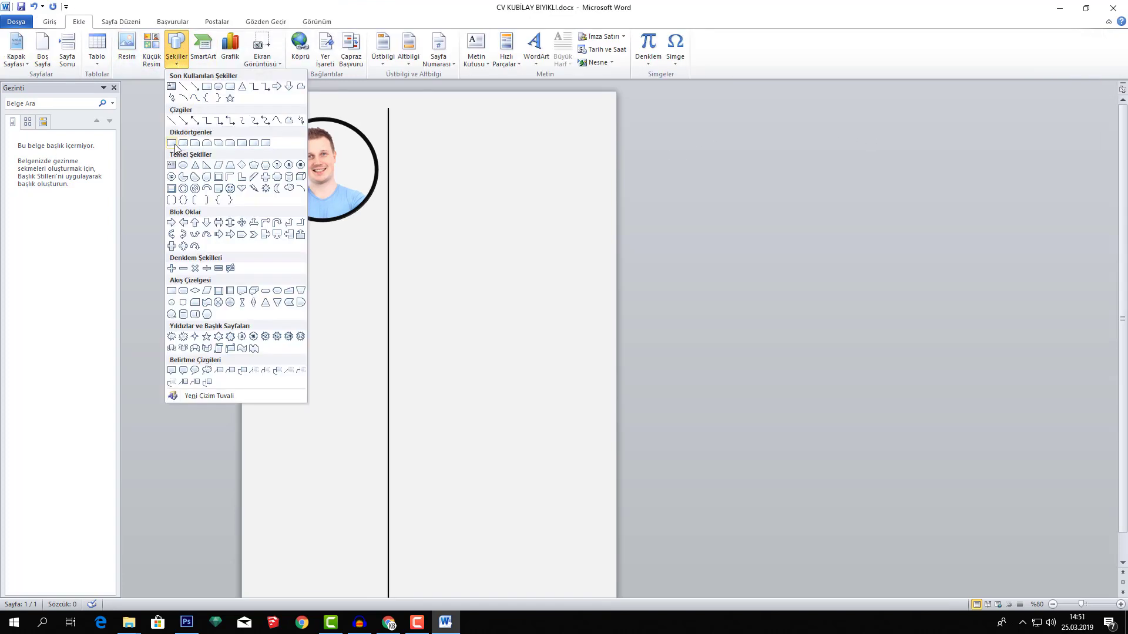
pyautogui.click(174, 147)
pyautogui.moveTo(391, 94); pyautogui.dragTo(473, 281)
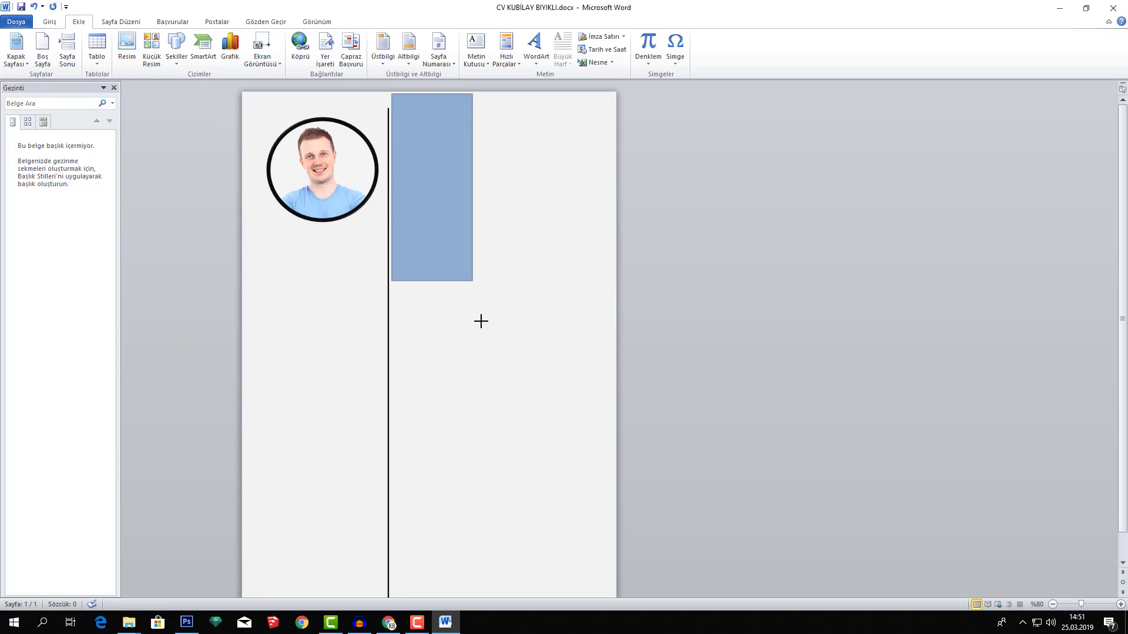
pyautogui.moveTo(480, 321); pyautogui.dragTo(611, 577)
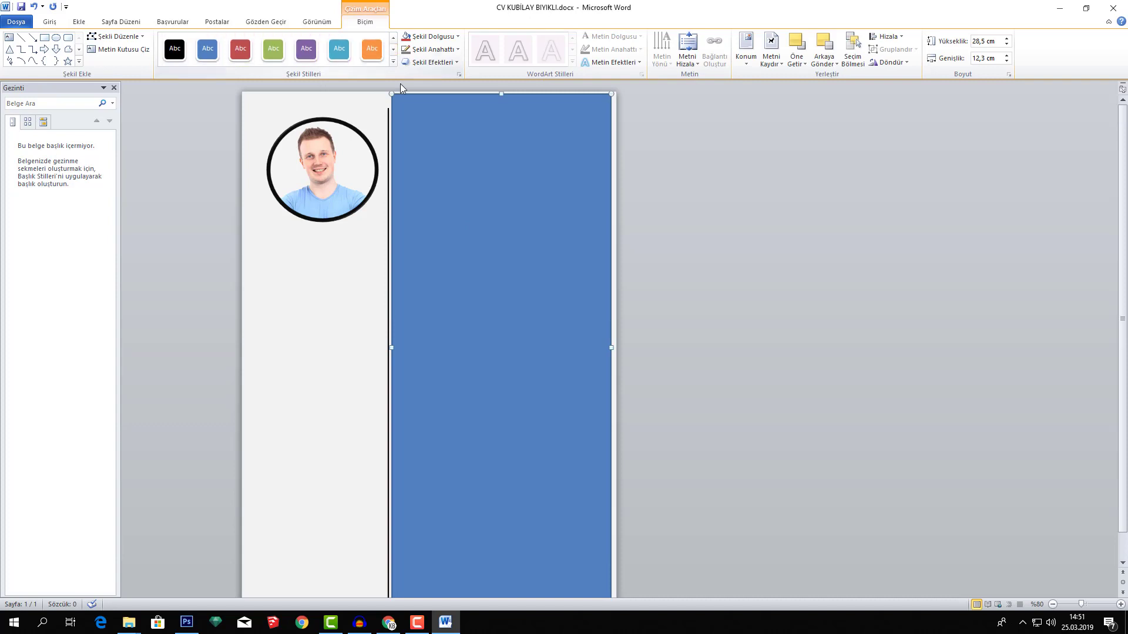
# Fill the rectangle pale grey, lower its top edge, and remove its outline
pyautogui.click(393, 48)
pyautogui.click(433, 50)
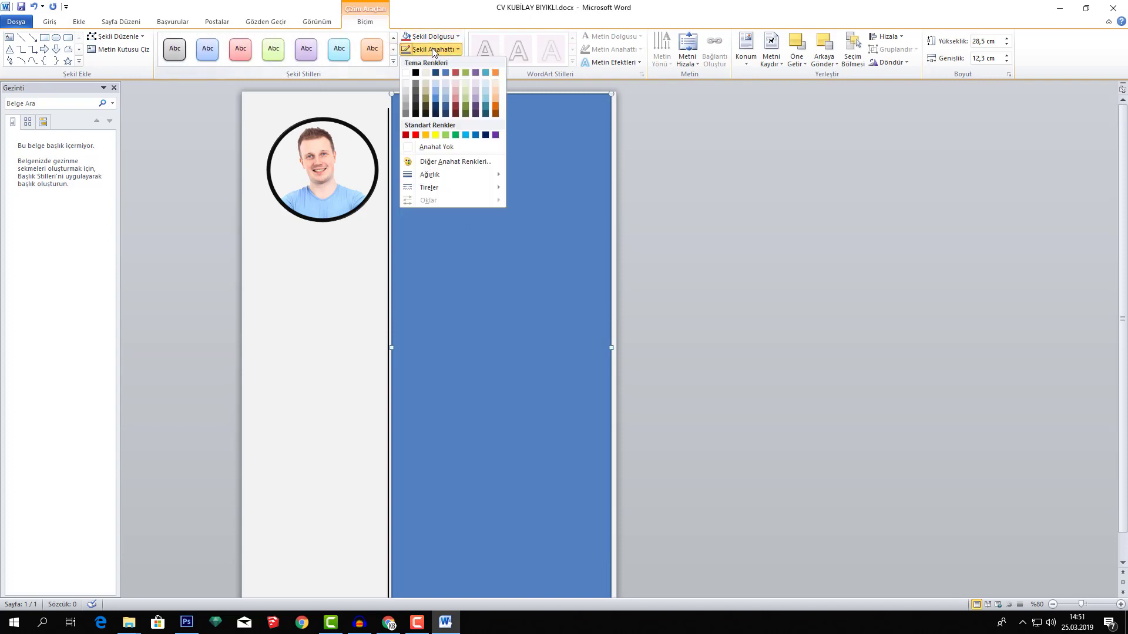
pyautogui.click(405, 84)
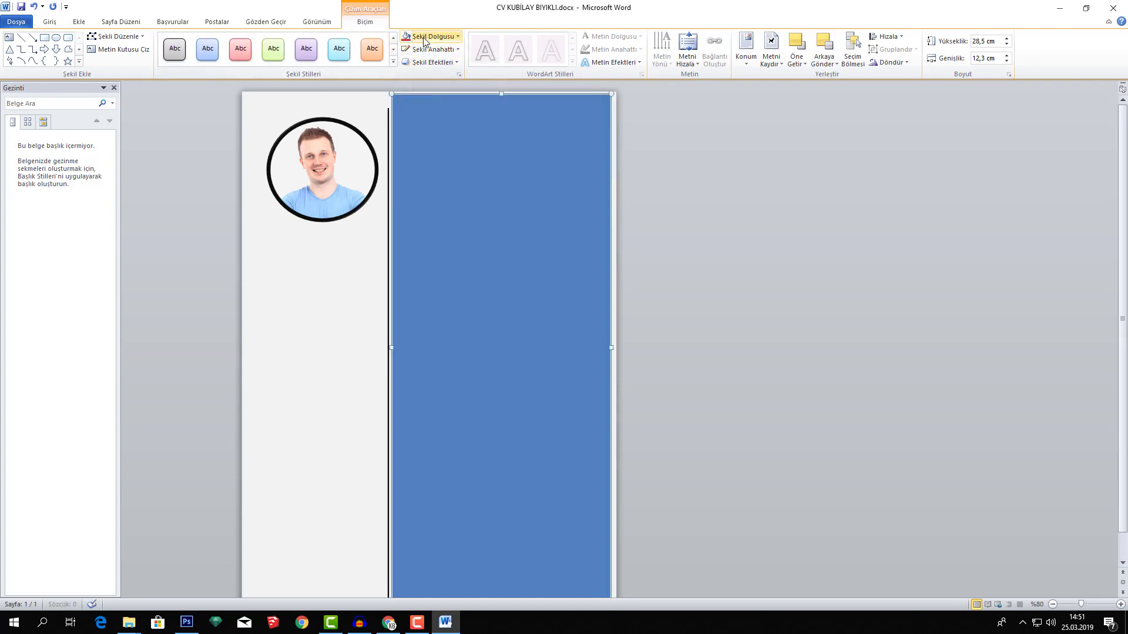
pyautogui.click(432, 36)
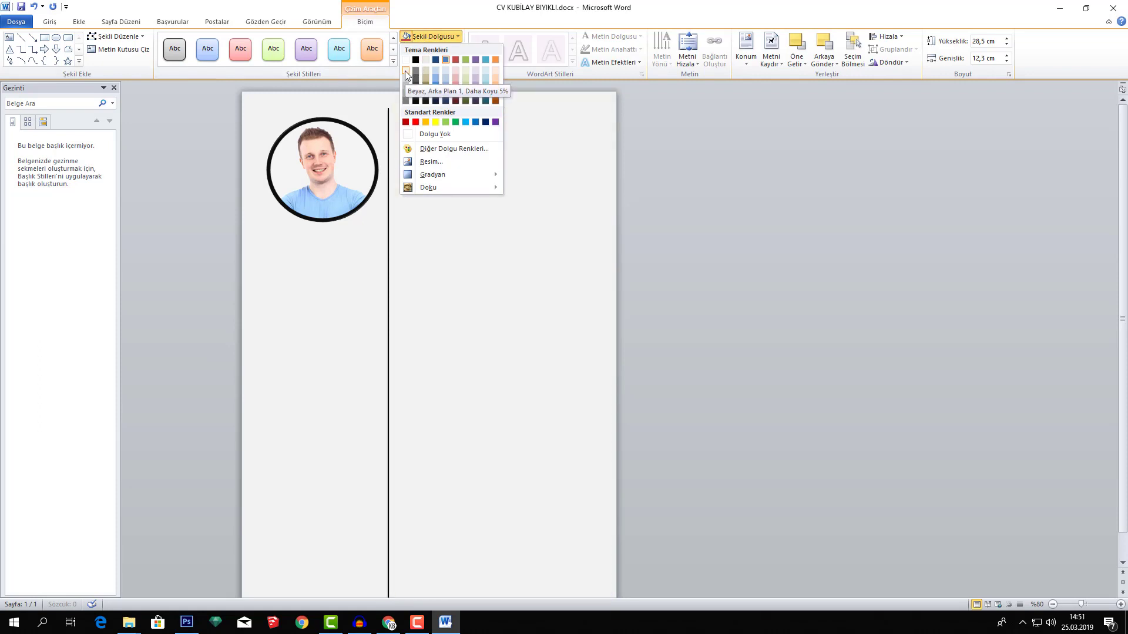
pyautogui.click(405, 70)
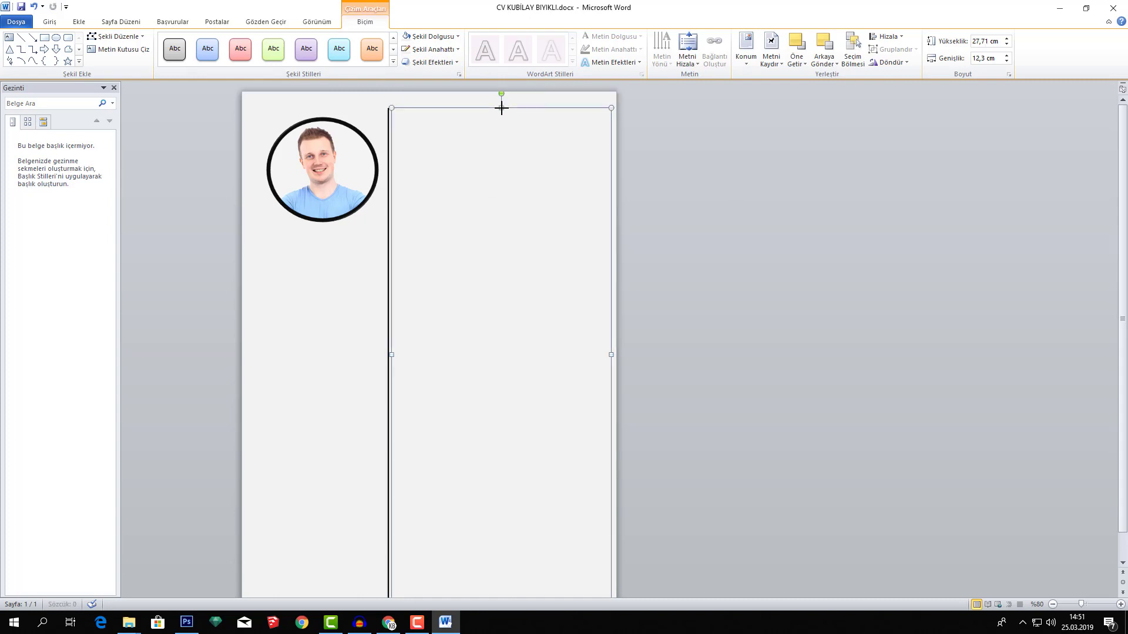
pyautogui.moveTo(501, 105); pyautogui.dragTo(501, 120)
pyautogui.scroll(-1, 585, 434)
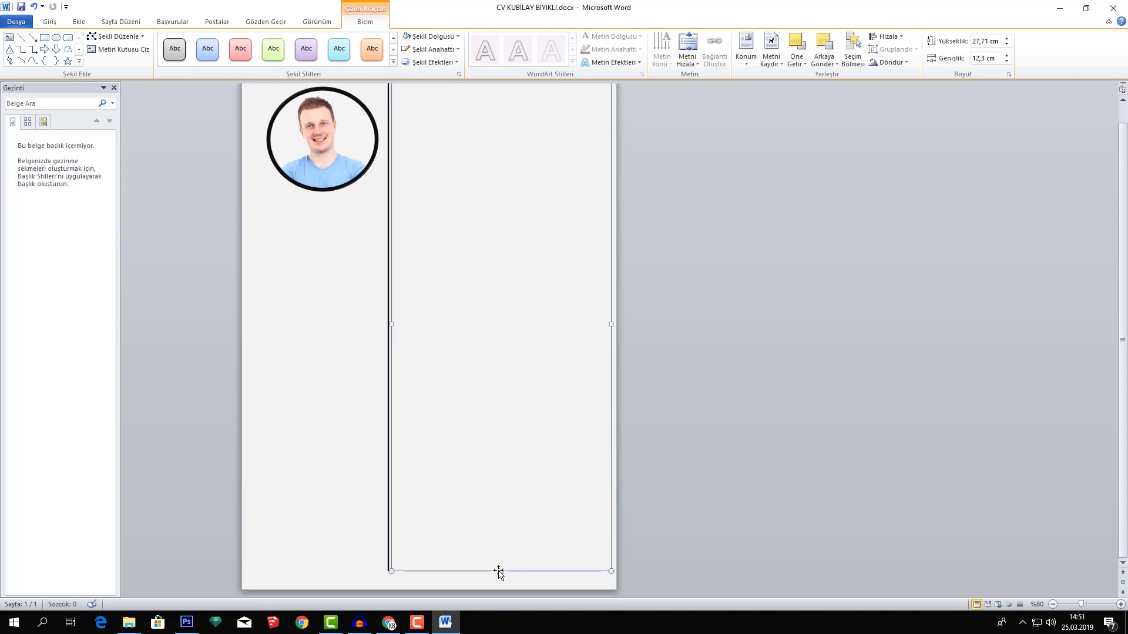
pyautogui.scroll(1, 503, 276)
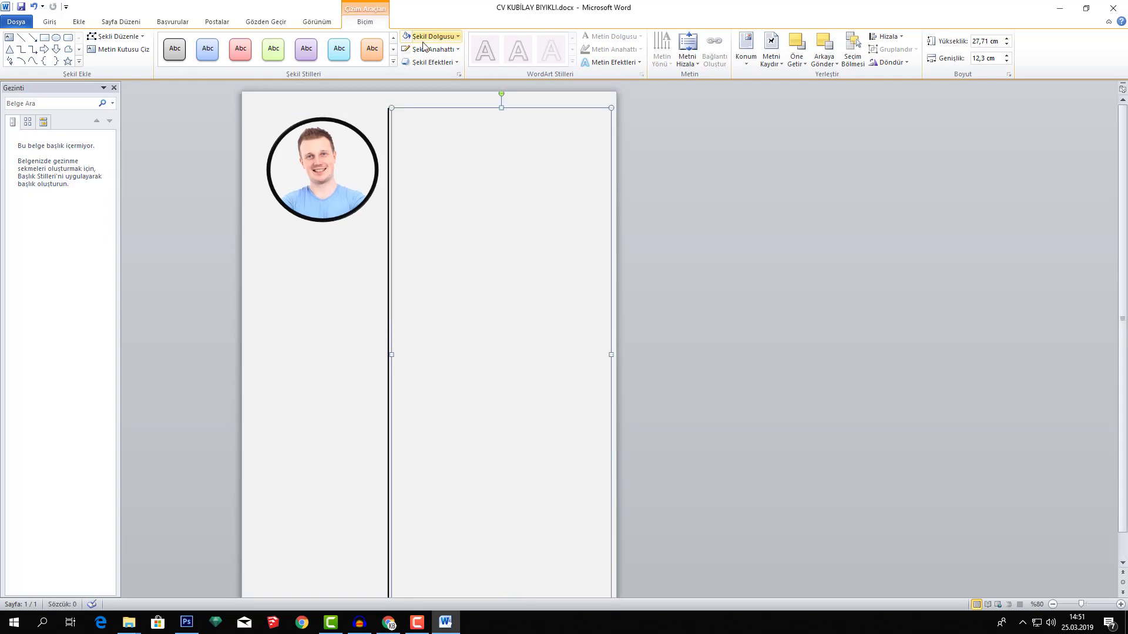
pyautogui.click(433, 49)
pyautogui.click(436, 147)
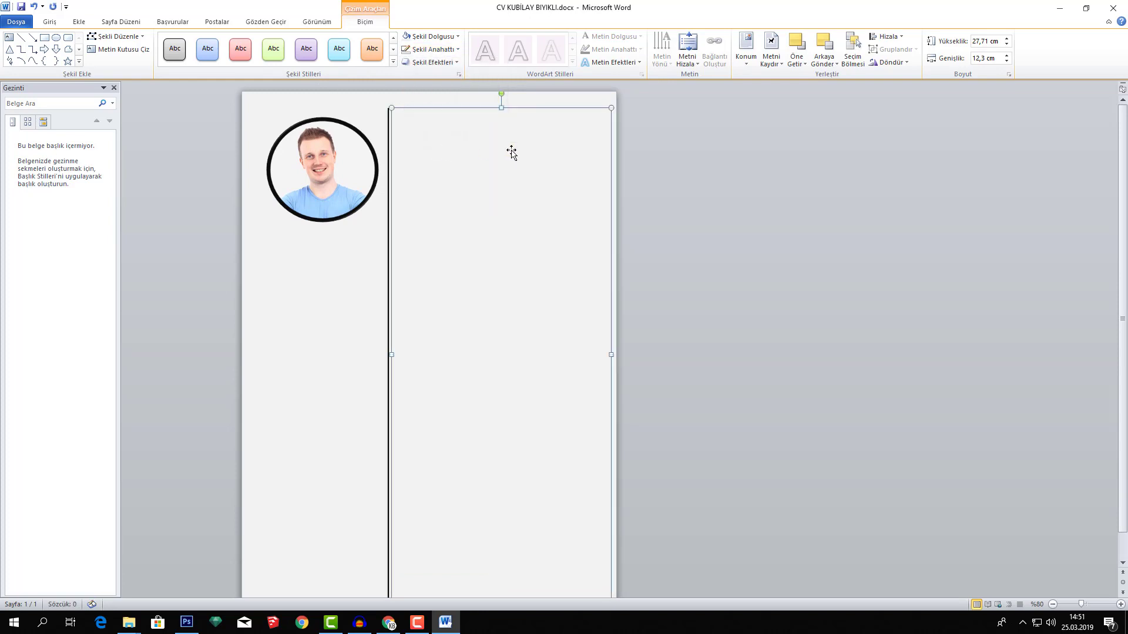
pyautogui.click(699, 148)
pyautogui.click(496, 158)
# Draw a second rectangle below the photo, widened up to the divider line
pyautogui.click(657, 171)
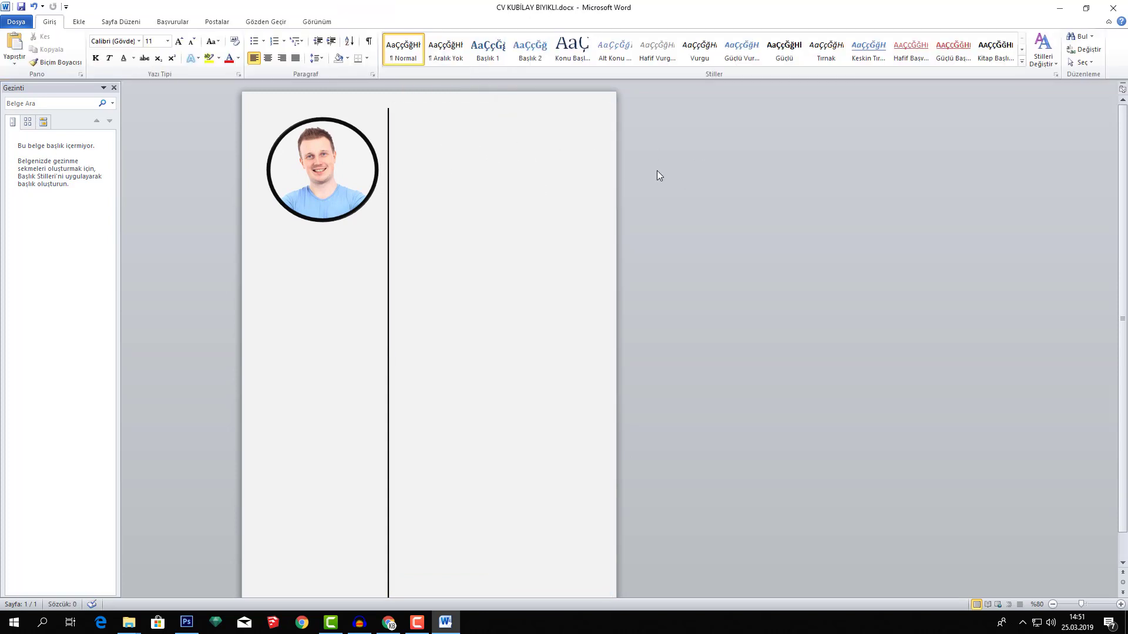
pyautogui.click(470, 205)
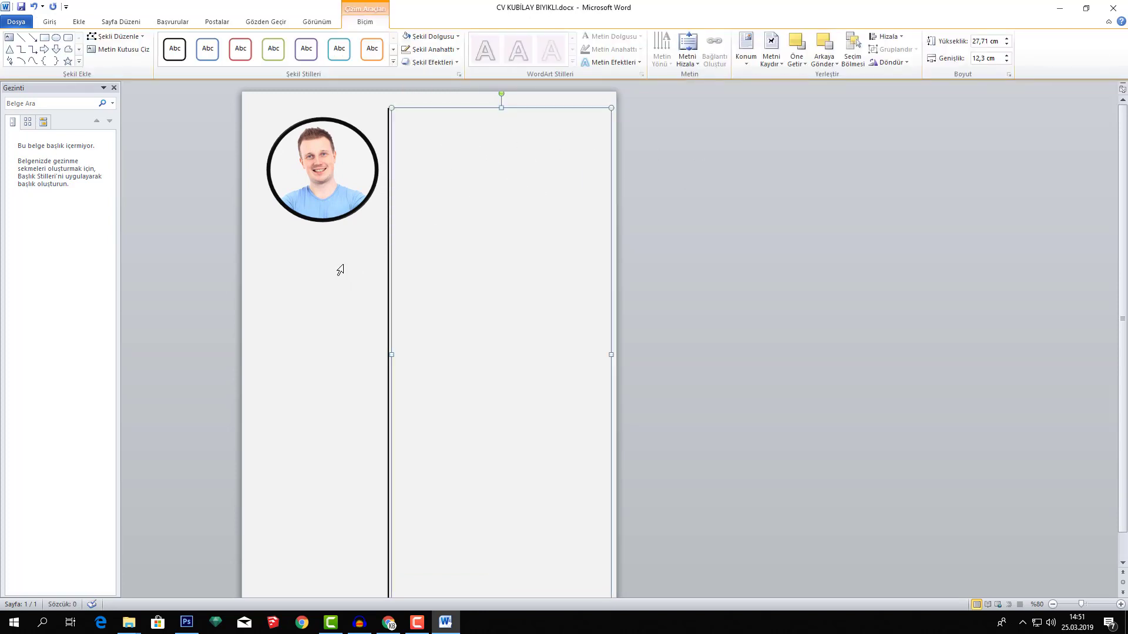
pyautogui.click(76, 22)
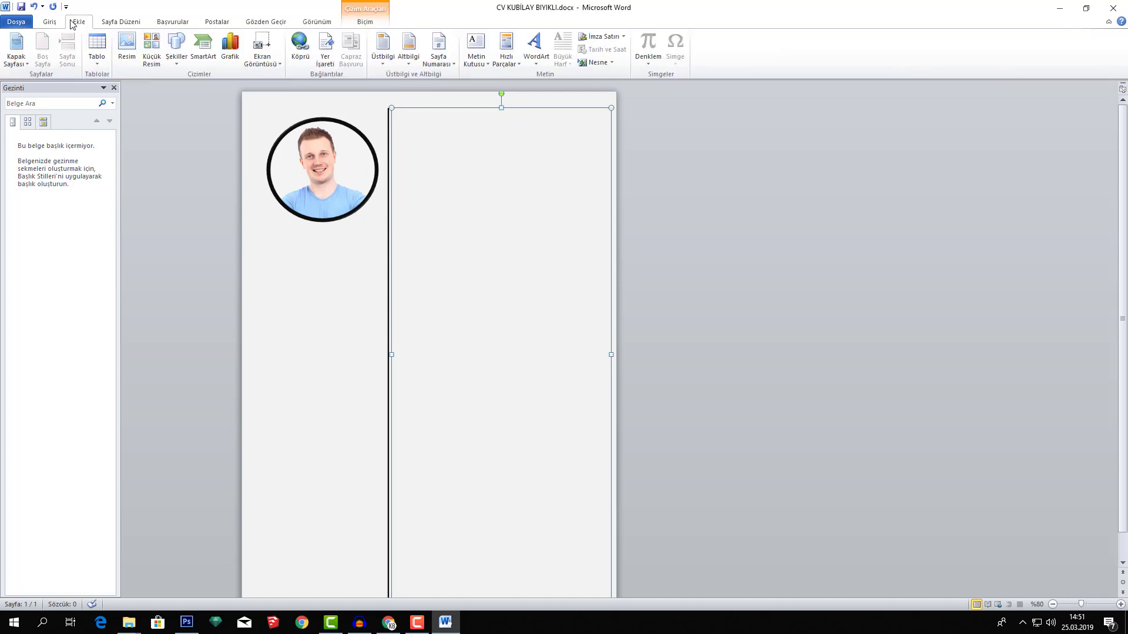
pyautogui.click(176, 49)
pyautogui.click(171, 143)
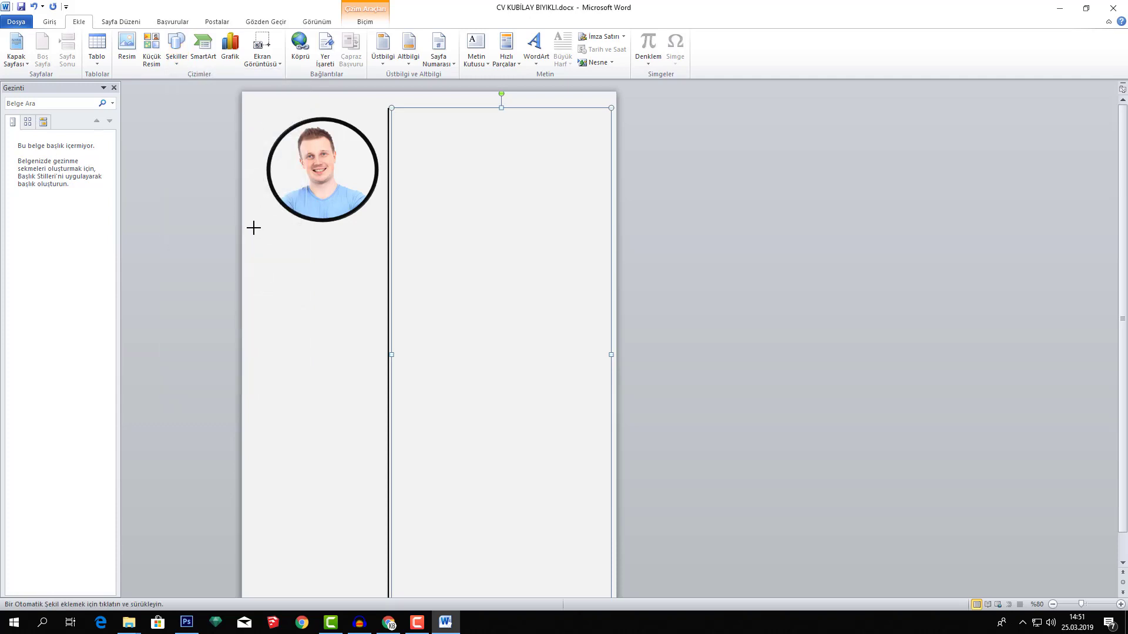
pyautogui.moveTo(253, 228); pyautogui.dragTo(346, 598)
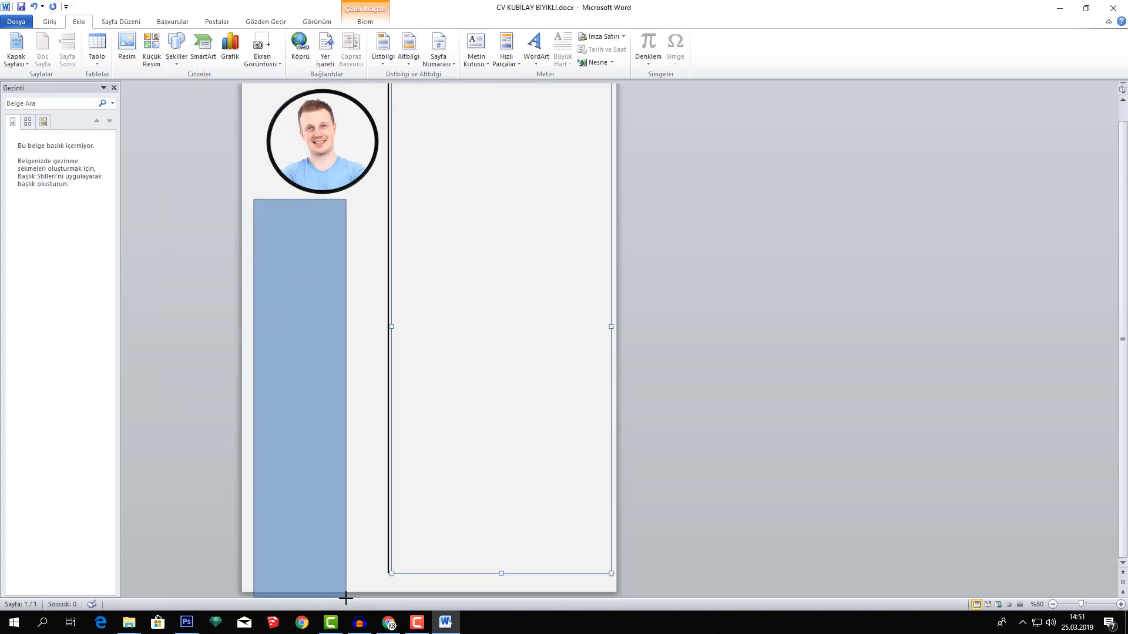
pyautogui.moveTo(346, 599); pyautogui.dragTo(382, 571)
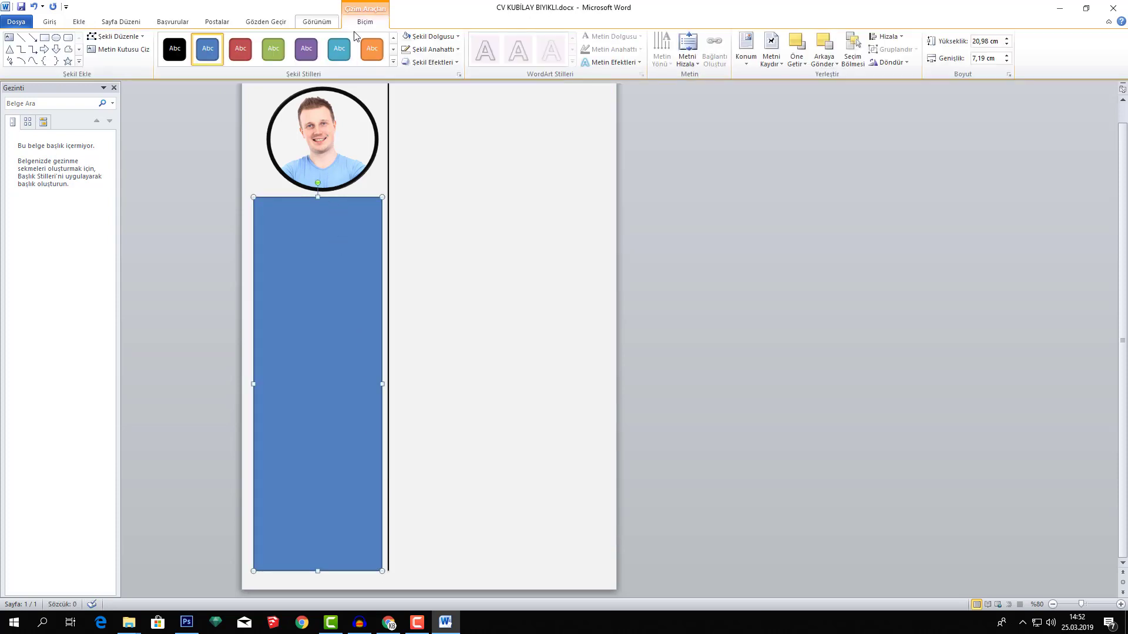
# Fill the left rectangle pale grey with no outline, then compare both rectangles
pyautogui.click(432, 37)
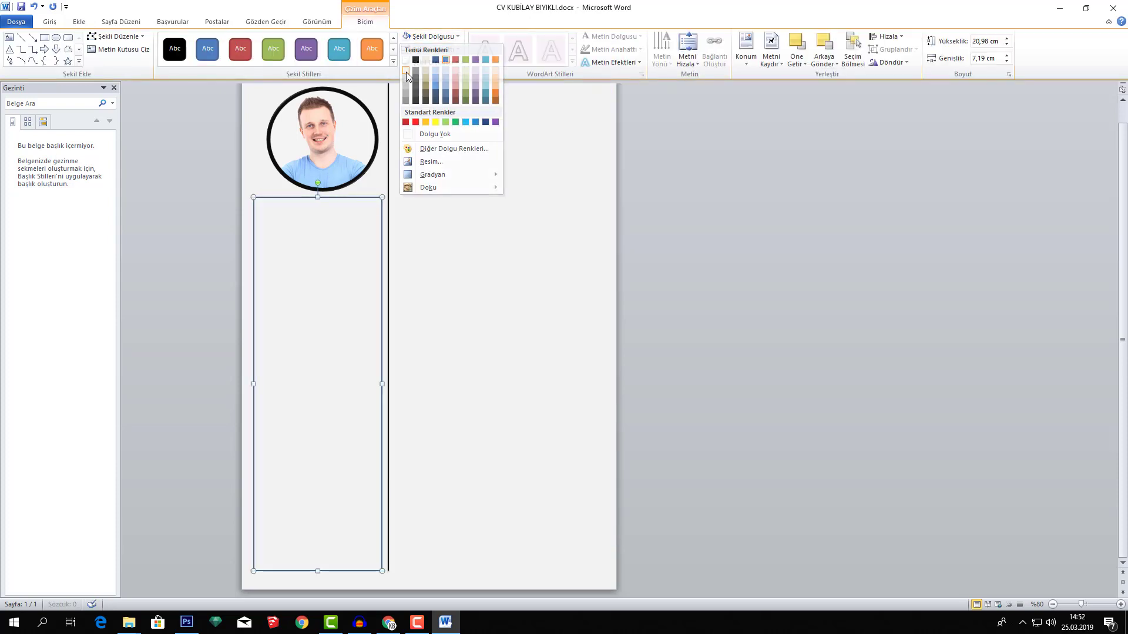
pyautogui.click(407, 71)
pyautogui.click(432, 49)
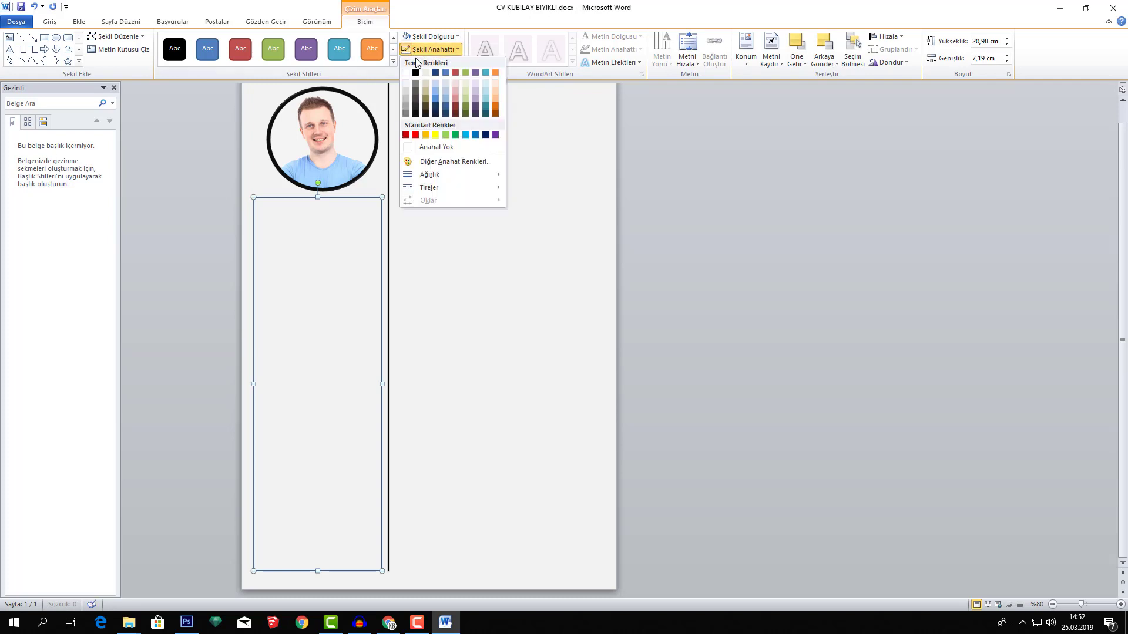
pyautogui.click(425, 147)
pyautogui.click(722, 217)
pyautogui.scroll(1, 466, 244)
pyautogui.click(468, 238)
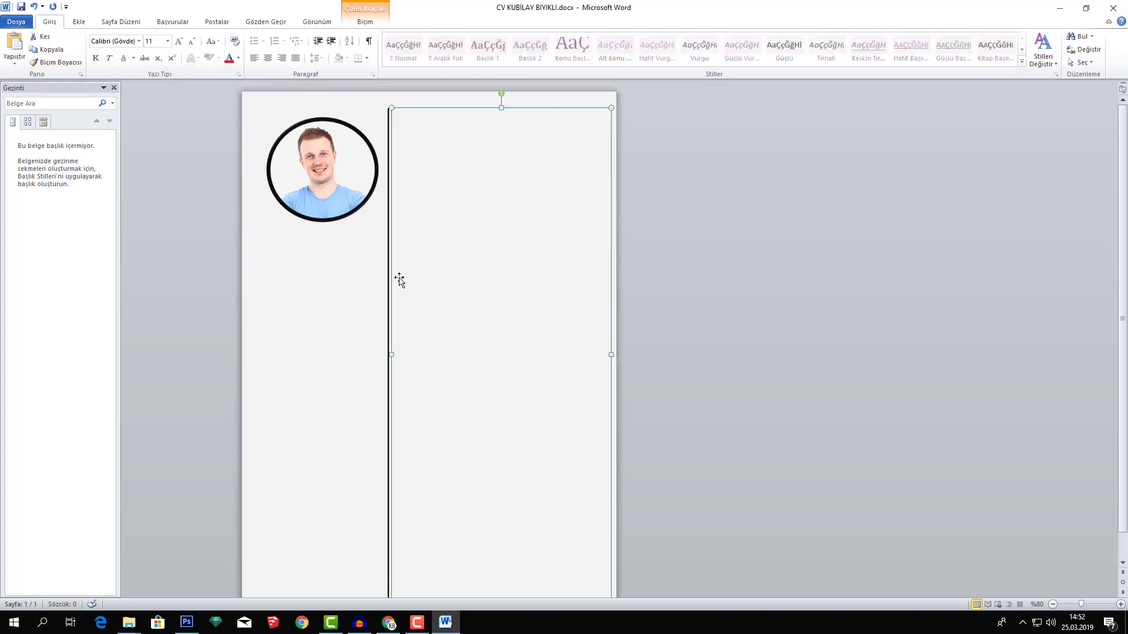
pyautogui.click(340, 297)
pyautogui.click(471, 264)
pyautogui.click(308, 256)
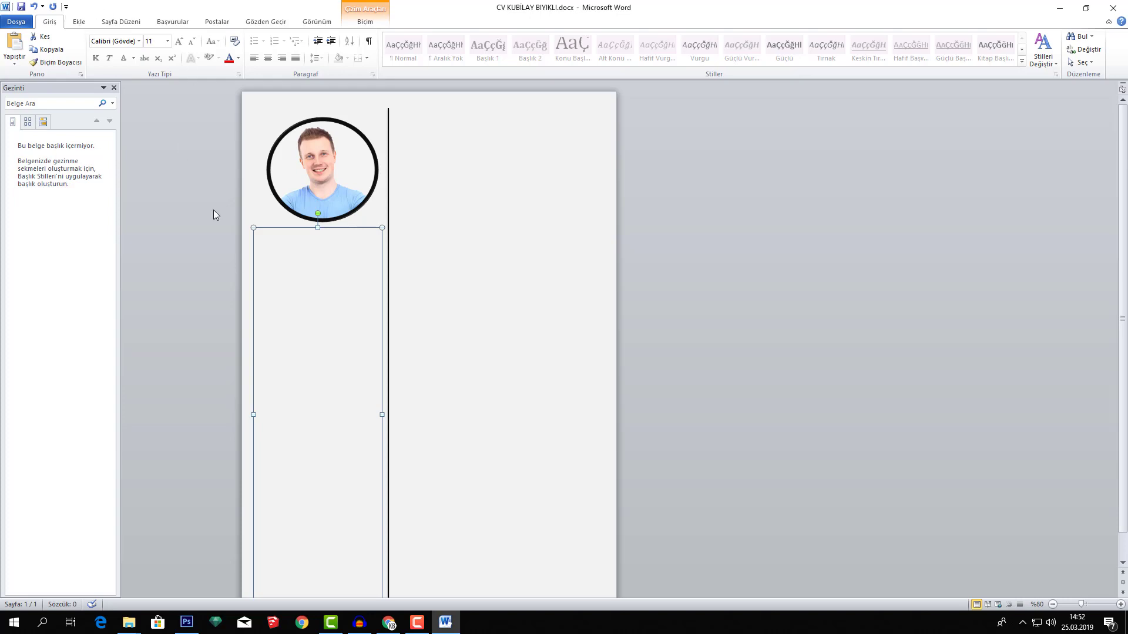
# Compare the name layout against the Photoshop template, toggling the last two edits with undo/redo
pyautogui.click(187, 623)
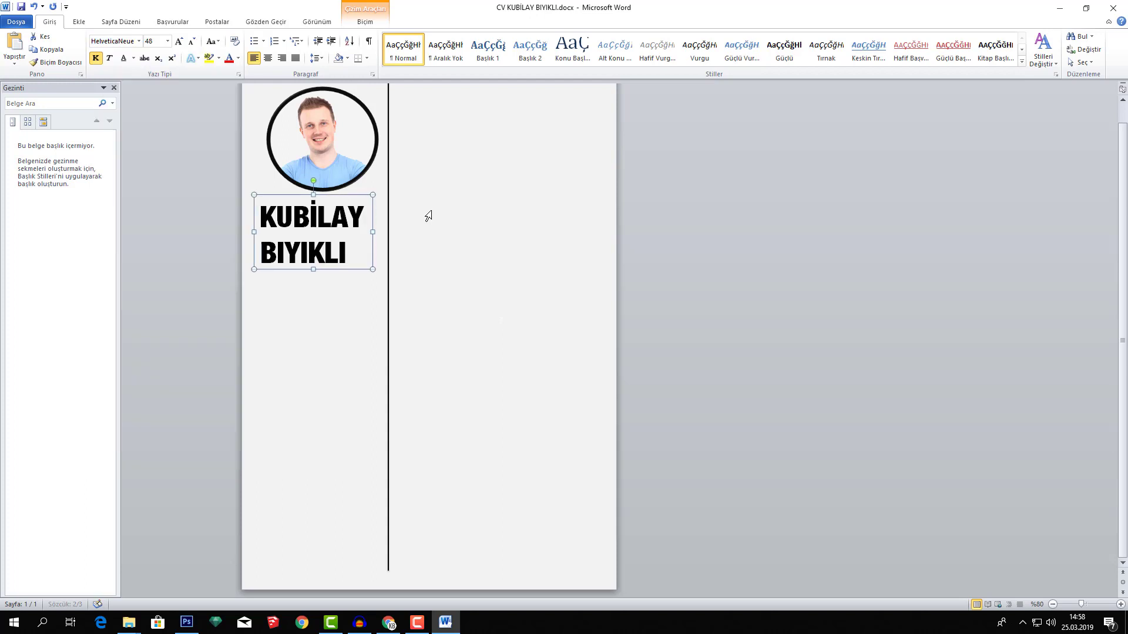
pyautogui.hotkey('ctrl', 'z')
pyautogui.hotkey('ctrl', 'z')
pyautogui.hotkey('ctrl', 'z')
pyautogui.hotkey('ctrl', 'z')
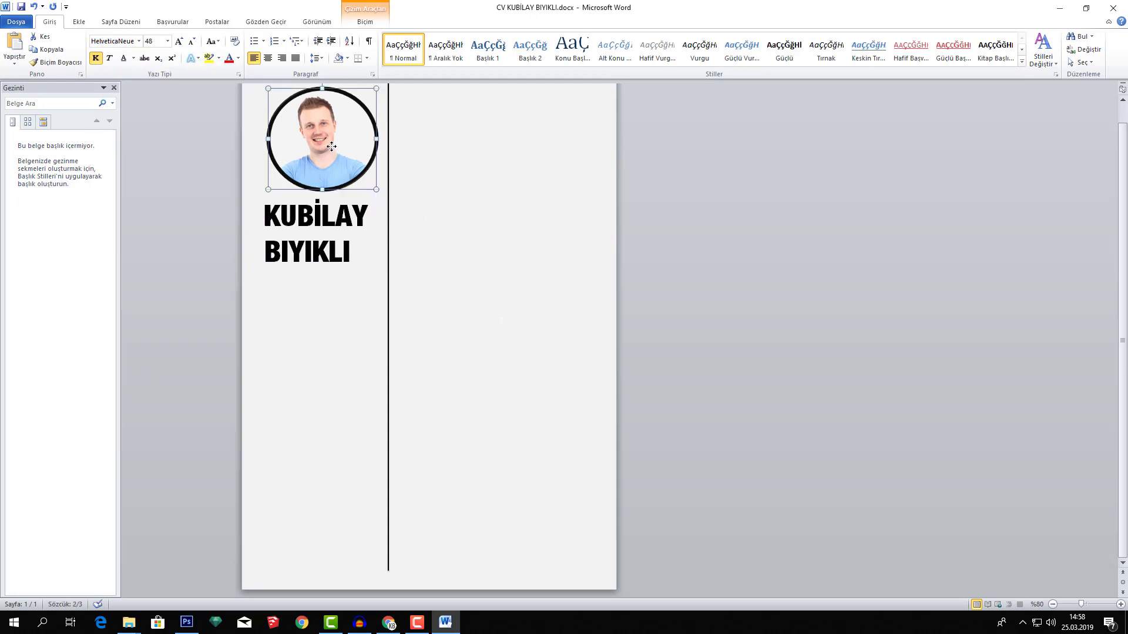
pyautogui.hotkey('ctrl', 'z')
pyautogui.hotkey('ctrl', 'z')
pyautogui.hotkey('ctrl', 'y')
pyautogui.hotkey('ctrl', 'y')
pyautogui.hotkey('ctrl', 'y')
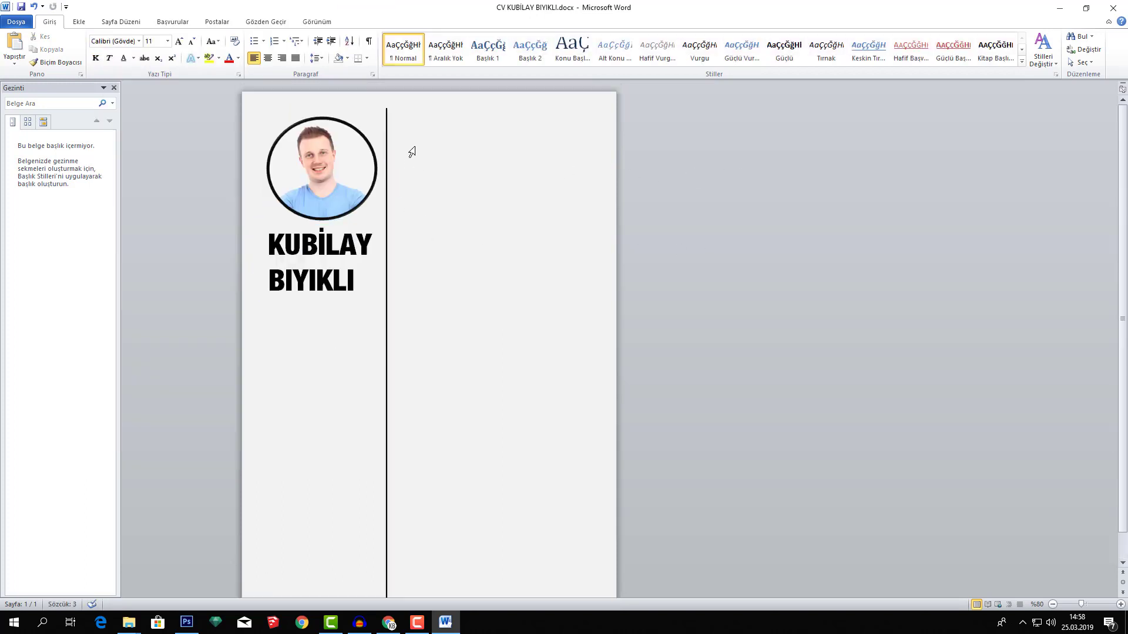
pyautogui.hotkey('ctrl', 'y')
pyautogui.hotkey('ctrl', 'y')
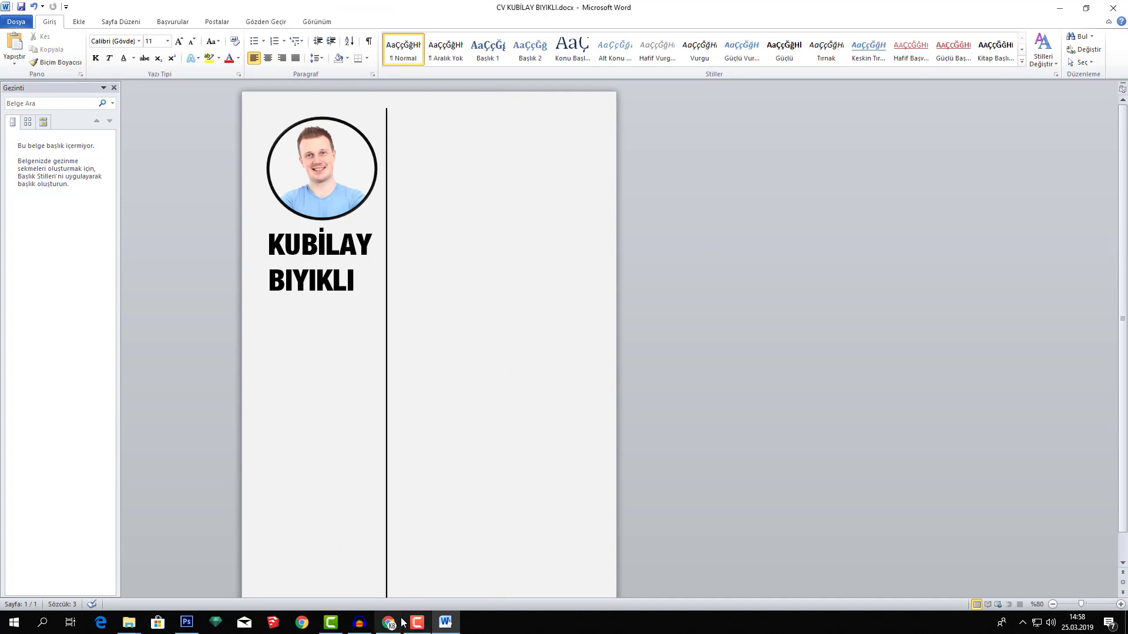
pyautogui.click(187, 622)
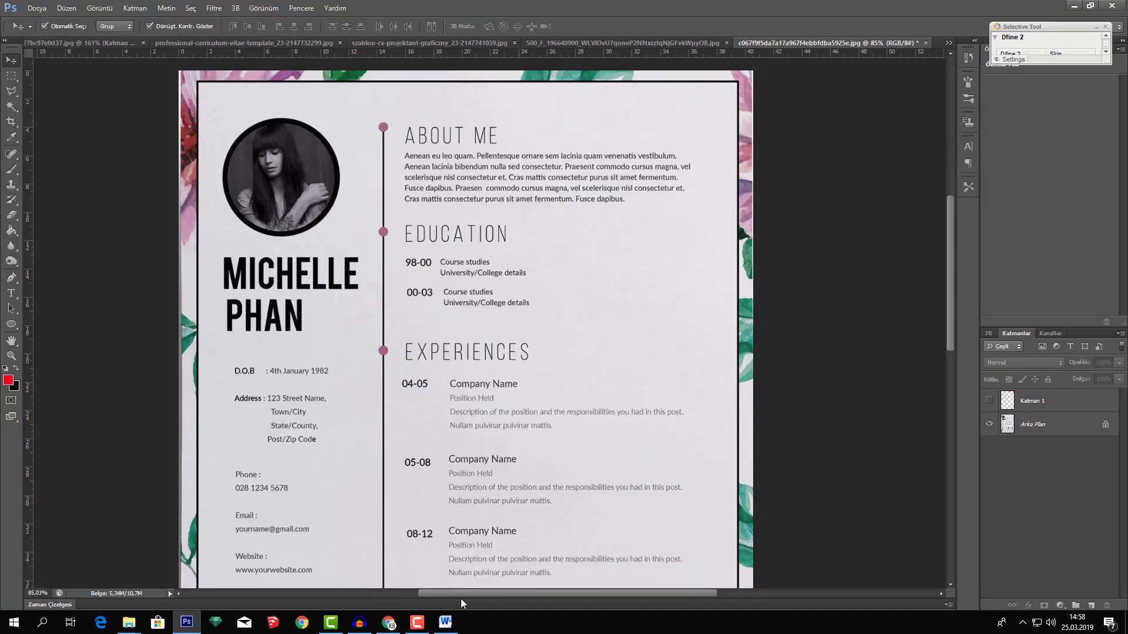
pyautogui.click(446, 623)
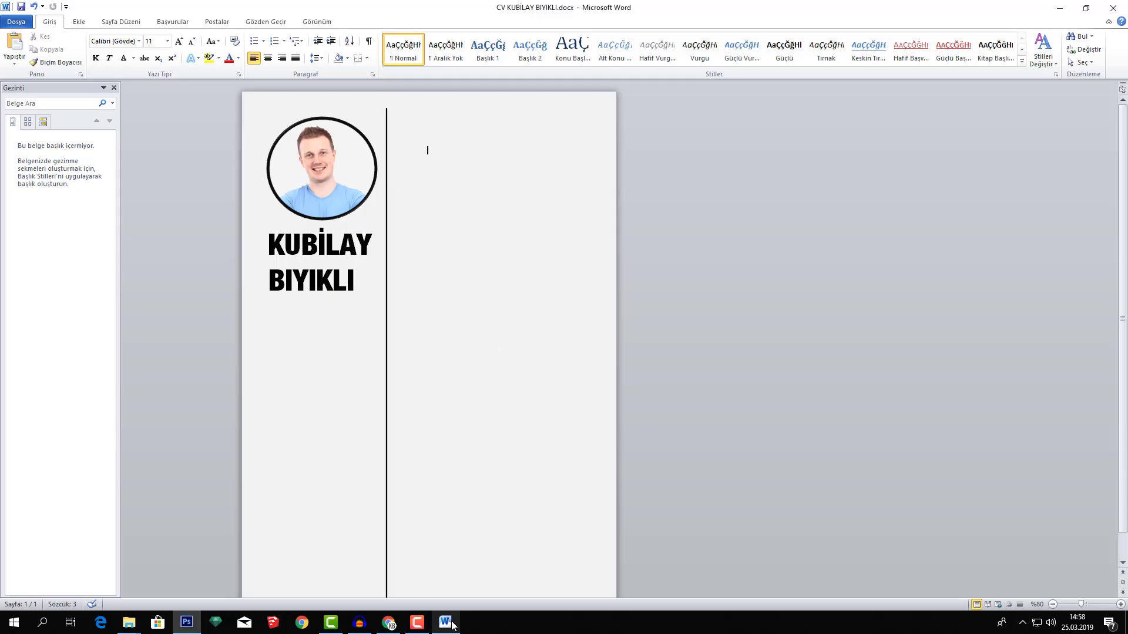
# Draw a small circle and move it onto the top of the vertical divider line
pyautogui.click(333, 272)
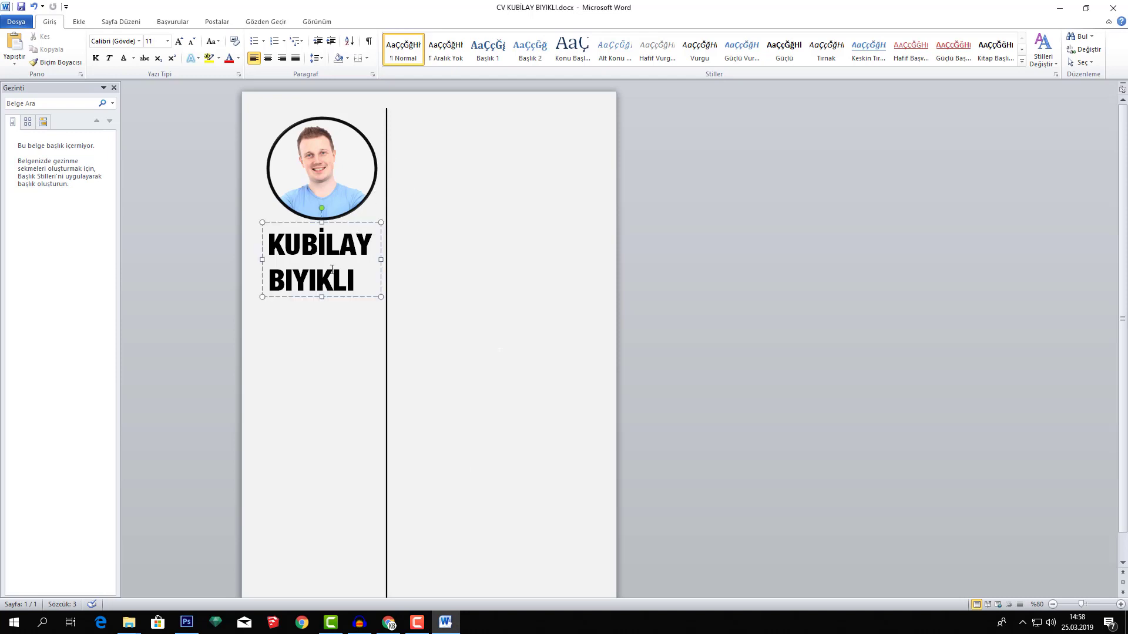
pyautogui.click(473, 121)
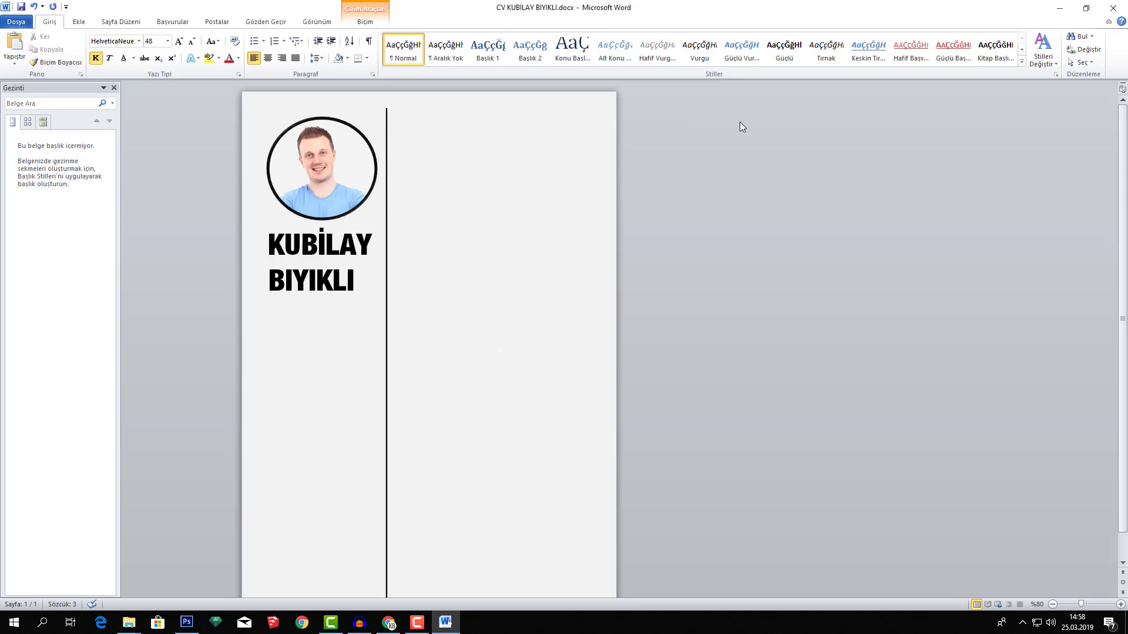
pyautogui.click(217, 21)
pyautogui.click(78, 22)
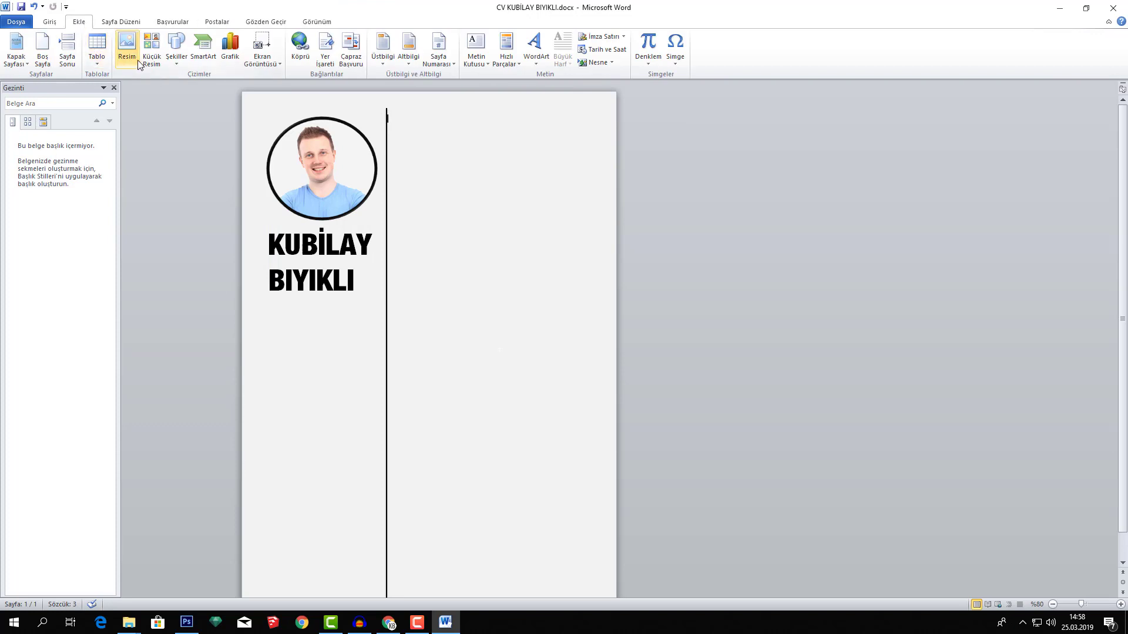
pyautogui.click(174, 58)
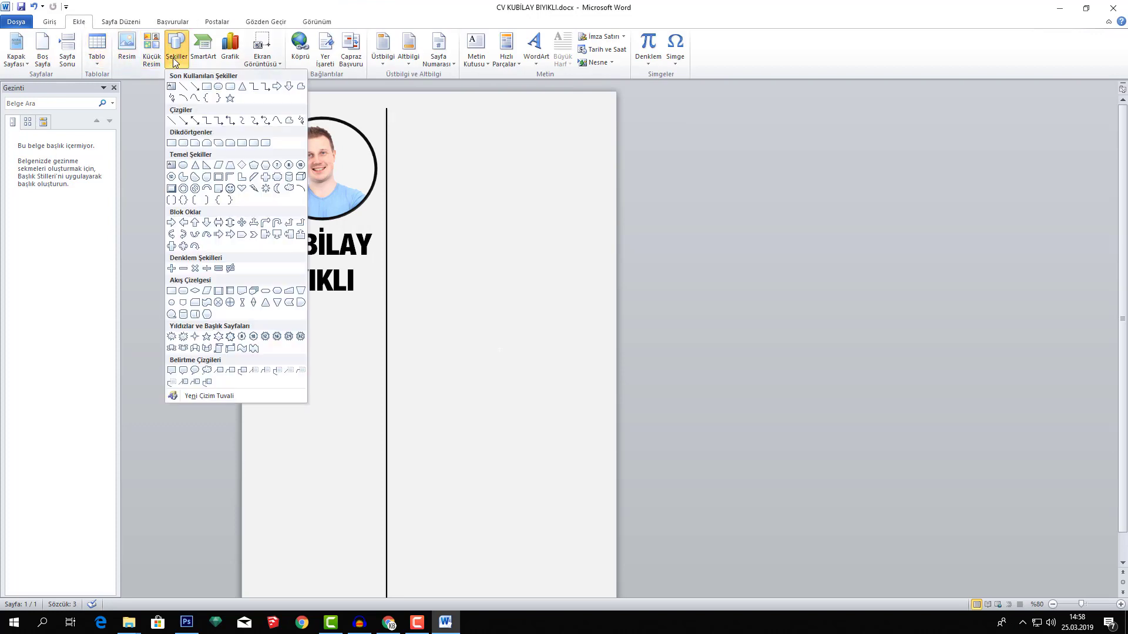
pyautogui.click(219, 87)
pyautogui.moveTo(403, 126); pyautogui.dragTo(415, 144)
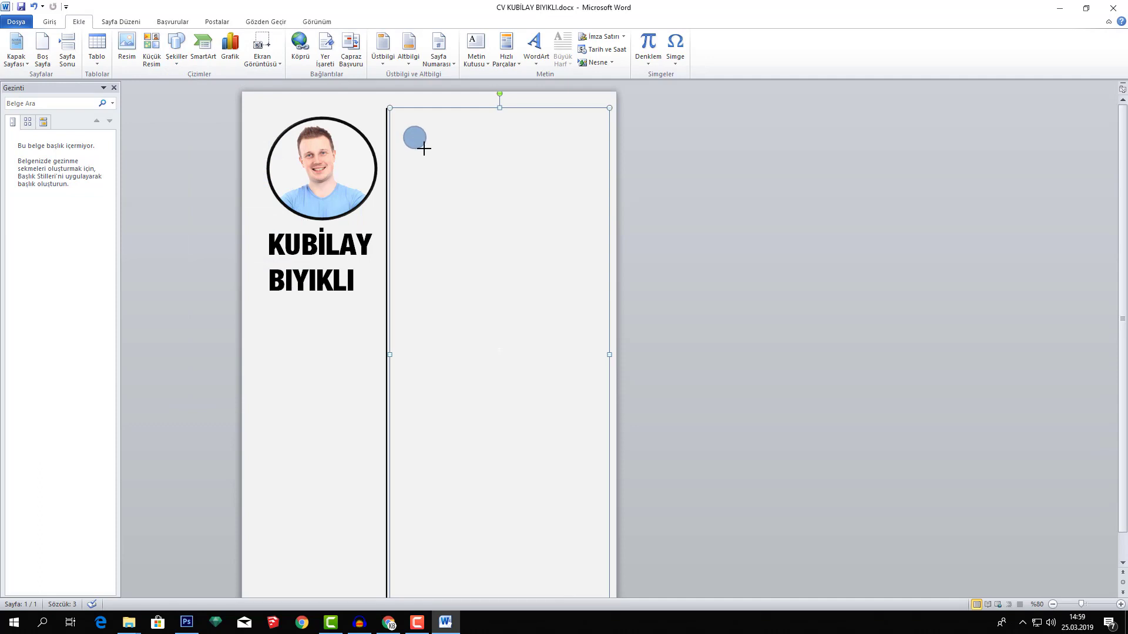
pyautogui.moveTo(424, 149); pyautogui.dragTo(425, 149)
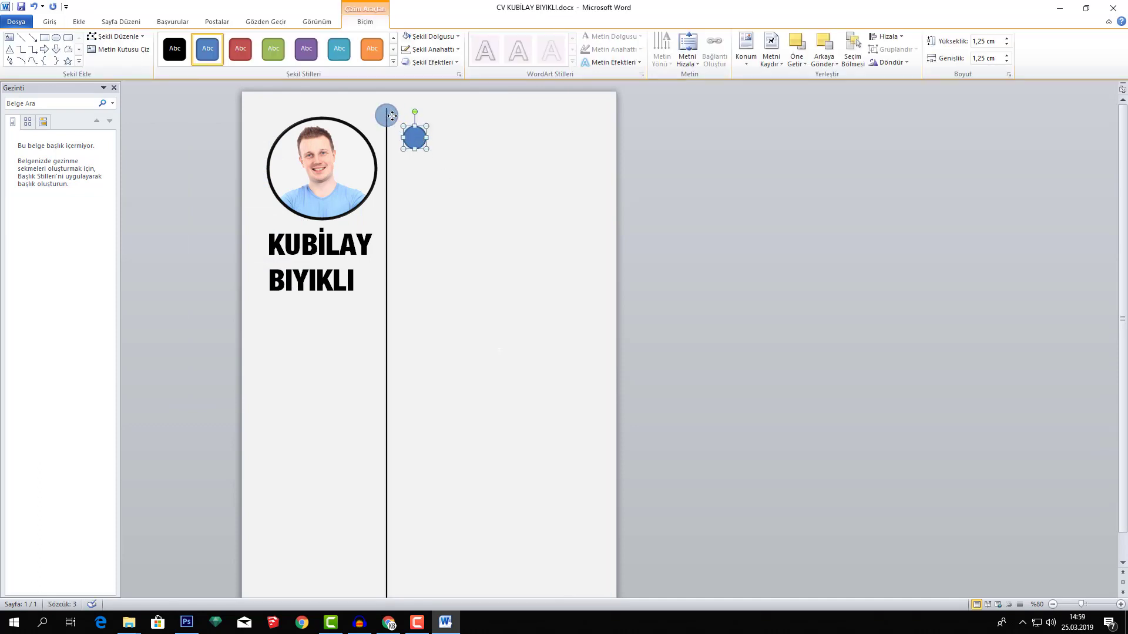
pyautogui.moveTo(392, 115); pyautogui.dragTo(392, 115)
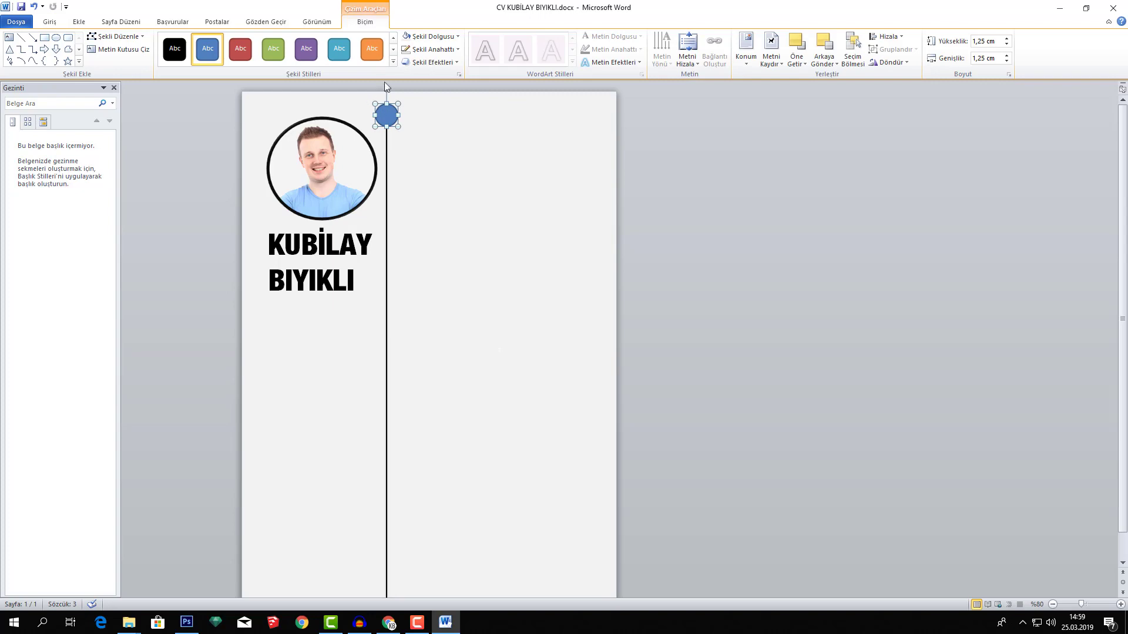
# Remove the circle's outline and fill it grey
pyautogui.click(433, 50)
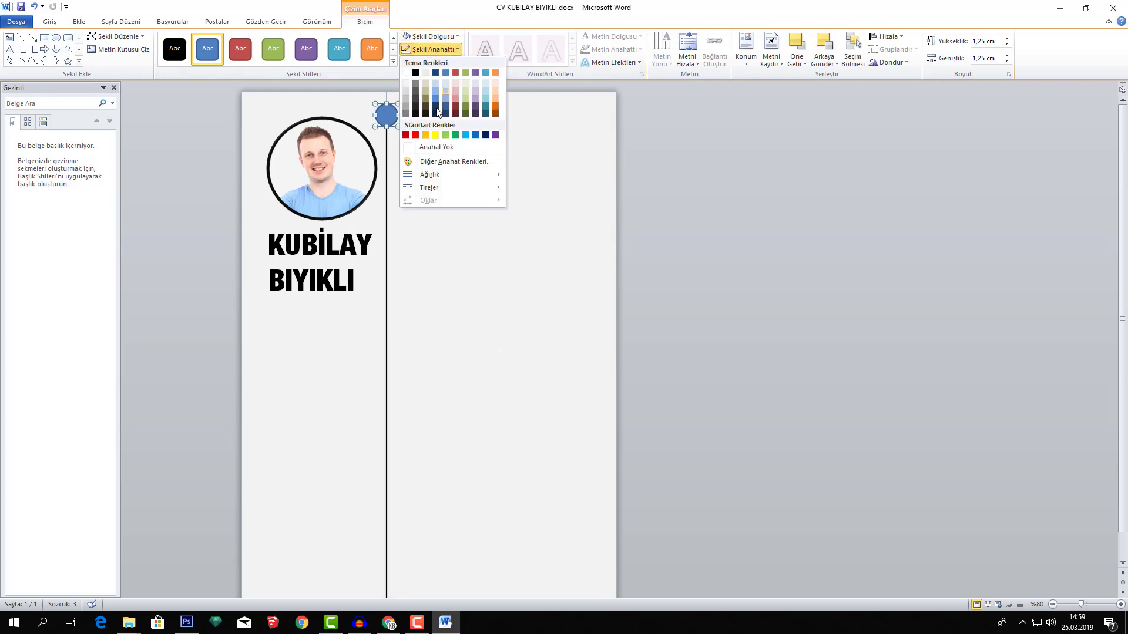
pyautogui.click(436, 147)
pyautogui.click(516, 524)
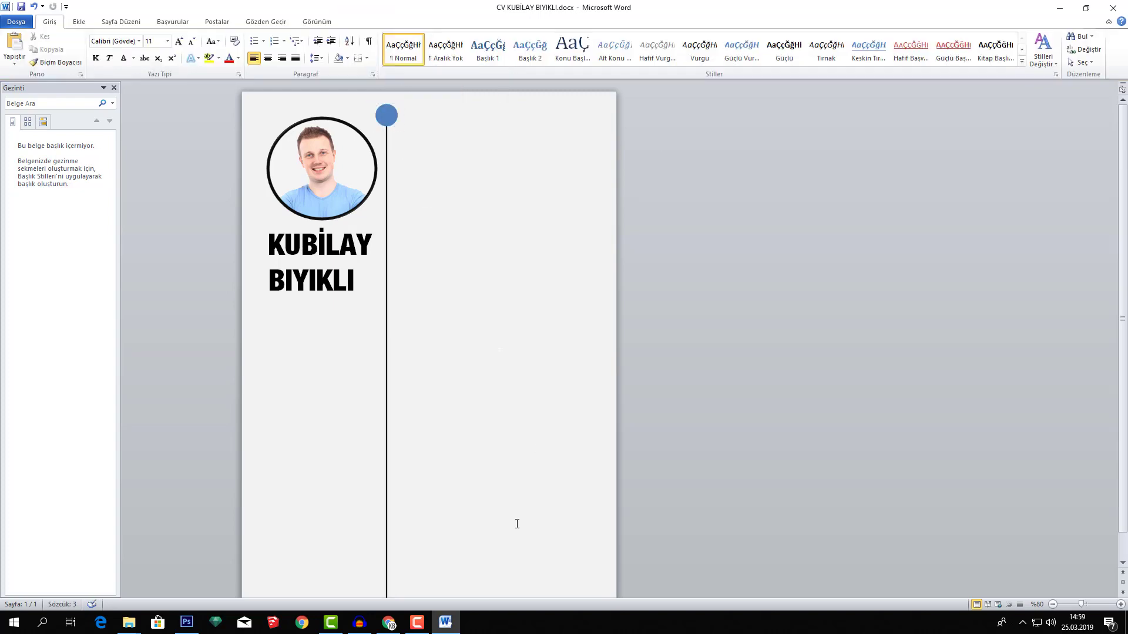
pyautogui.click(445, 623)
pyautogui.click(446, 623)
pyautogui.click(388, 117)
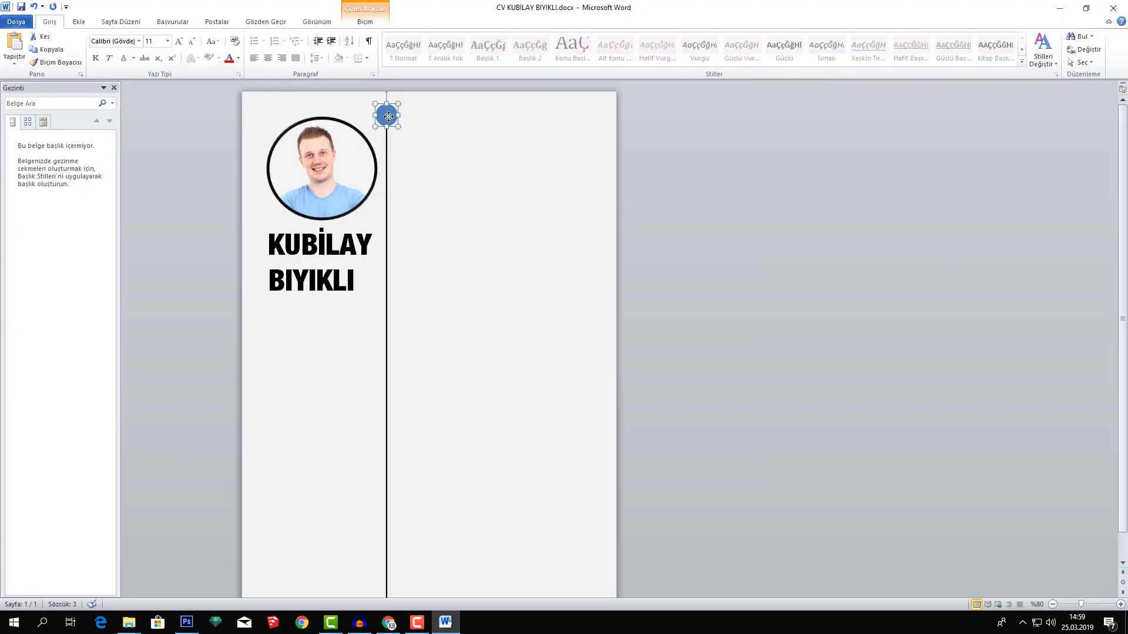
pyautogui.click(365, 23)
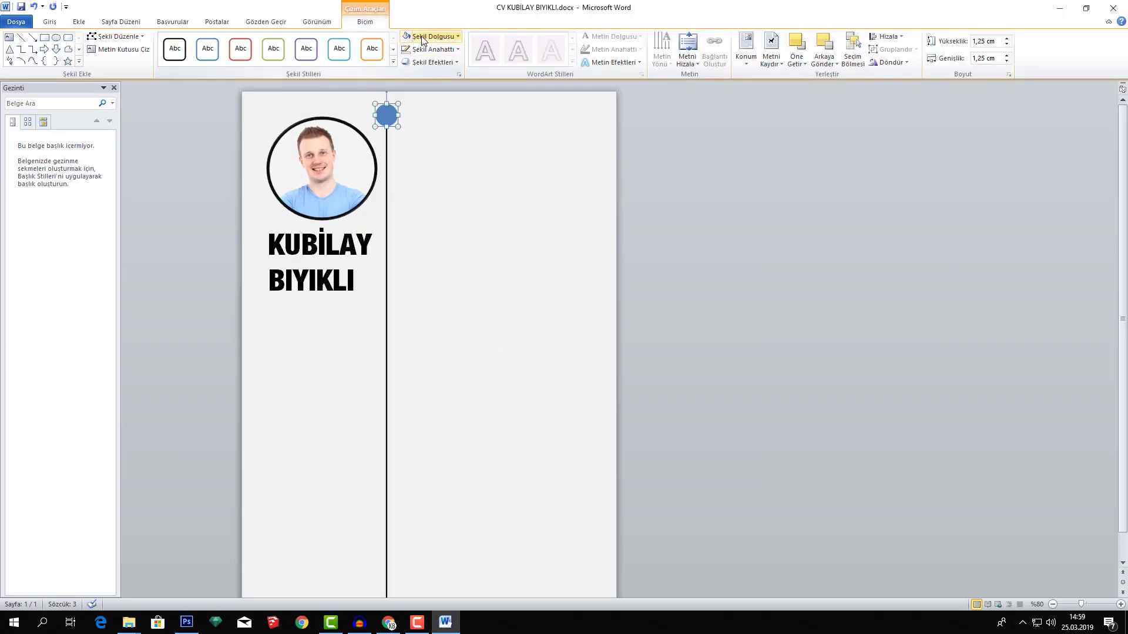
pyautogui.click(434, 36)
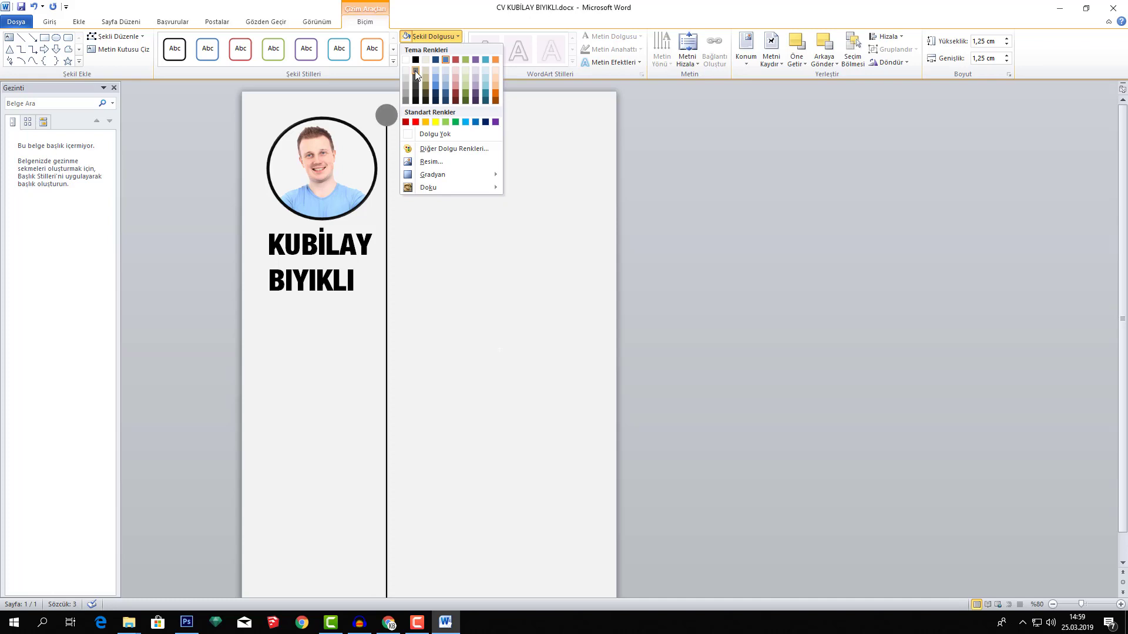
pyautogui.click(415, 71)
pyautogui.click(401, 120)
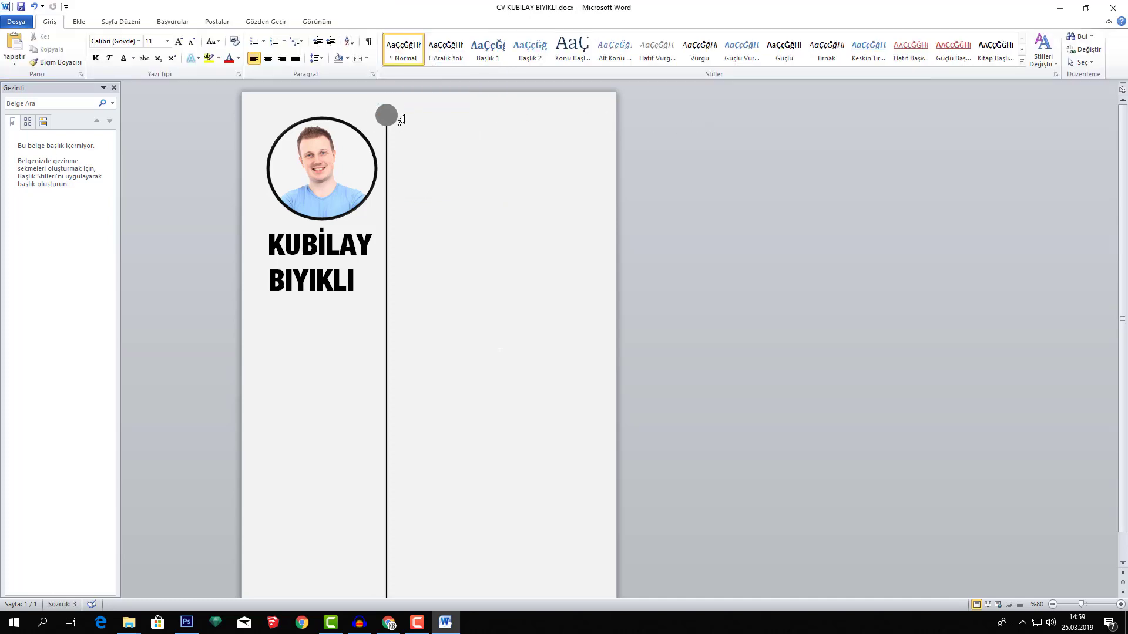
pyautogui.keyDown('ctrl'); pyautogui.scroll(4, 574, 140); pyautogui.keyUp('ctrl')
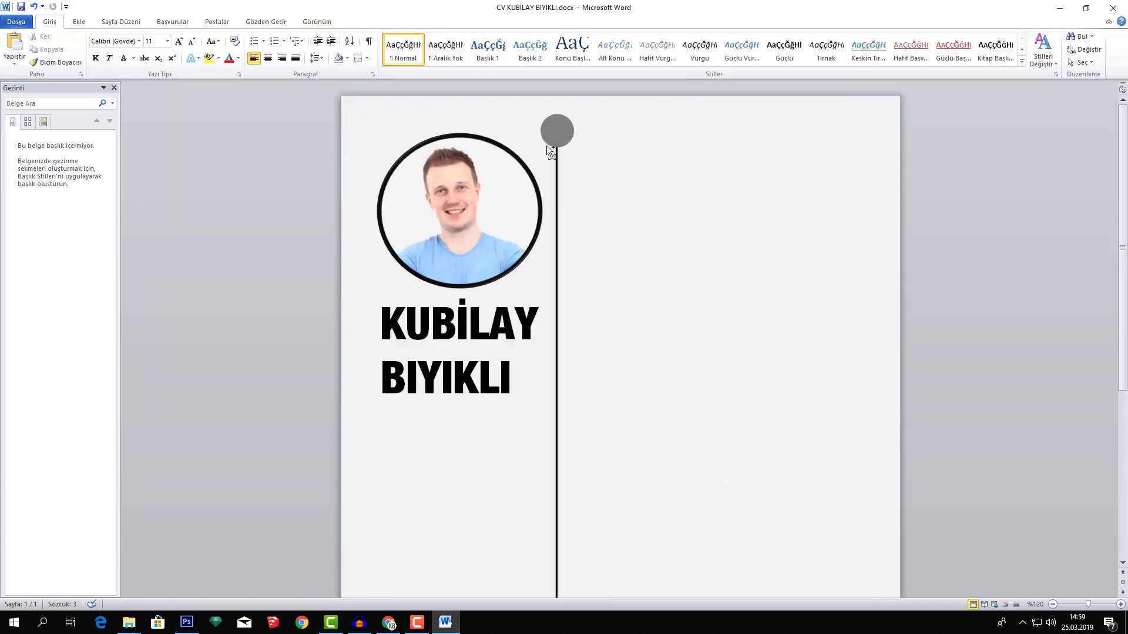
pyautogui.keyDown('ctrl'); pyautogui.scroll(1, 546, 146); pyautogui.keyUp('ctrl')
# Nudge the photo, then shrink the circle to about 0,59 cm on the line top
pyautogui.click(473, 230)
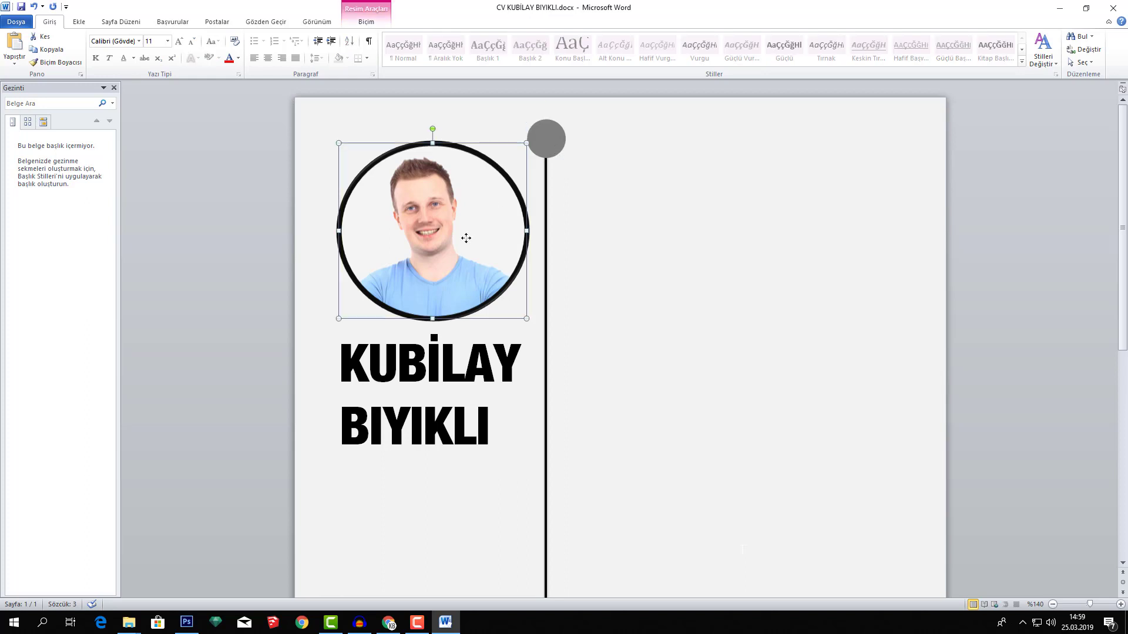
pyautogui.moveTo(465, 238); pyautogui.dragTo(468, 233)
pyautogui.click(550, 147)
pyautogui.moveTo(558, 145); pyautogui.dragTo(565, 157)
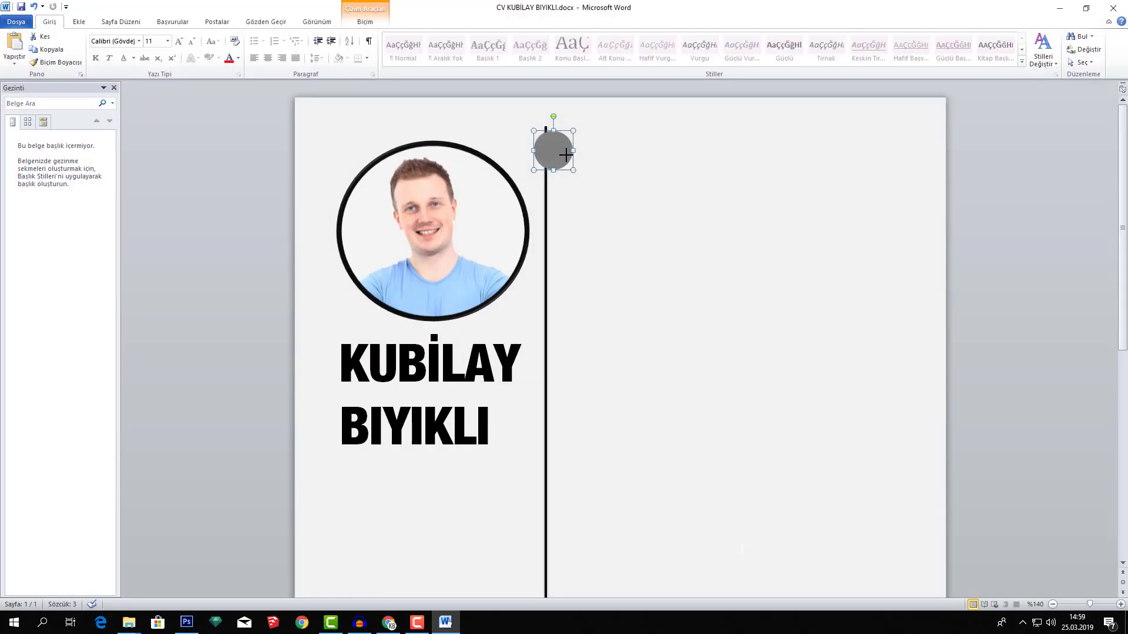
pyautogui.moveTo(561, 147)
pyautogui.mouseDown()
pyautogui.moveTo(564, 160)
pyautogui.moveTo(551, 128)
pyautogui.mouseUp()
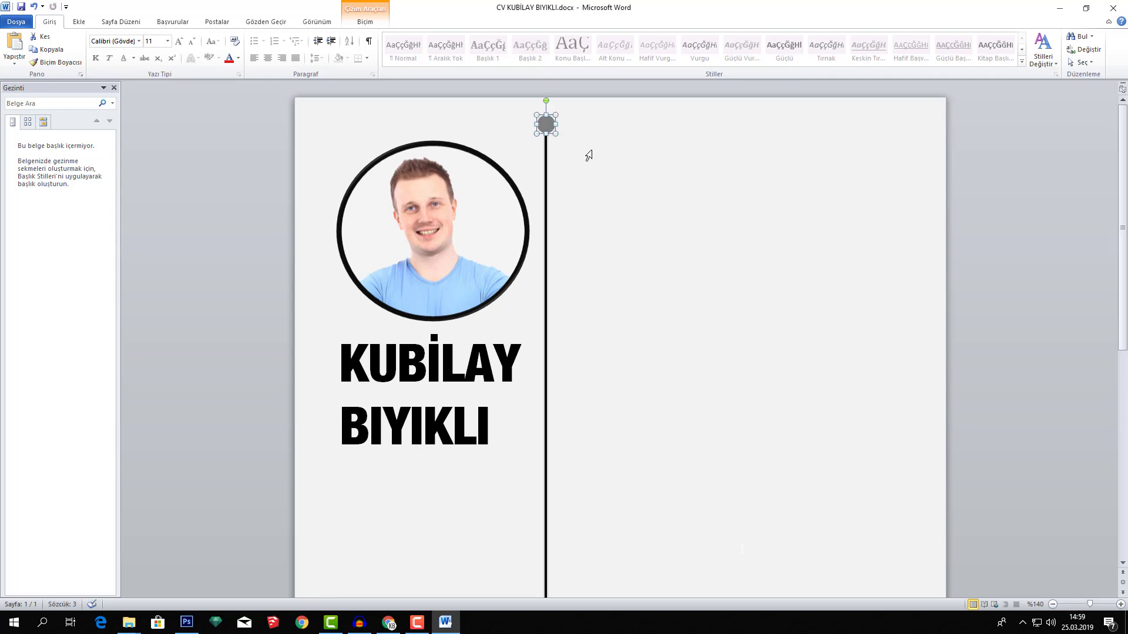
pyautogui.click(610, 121)
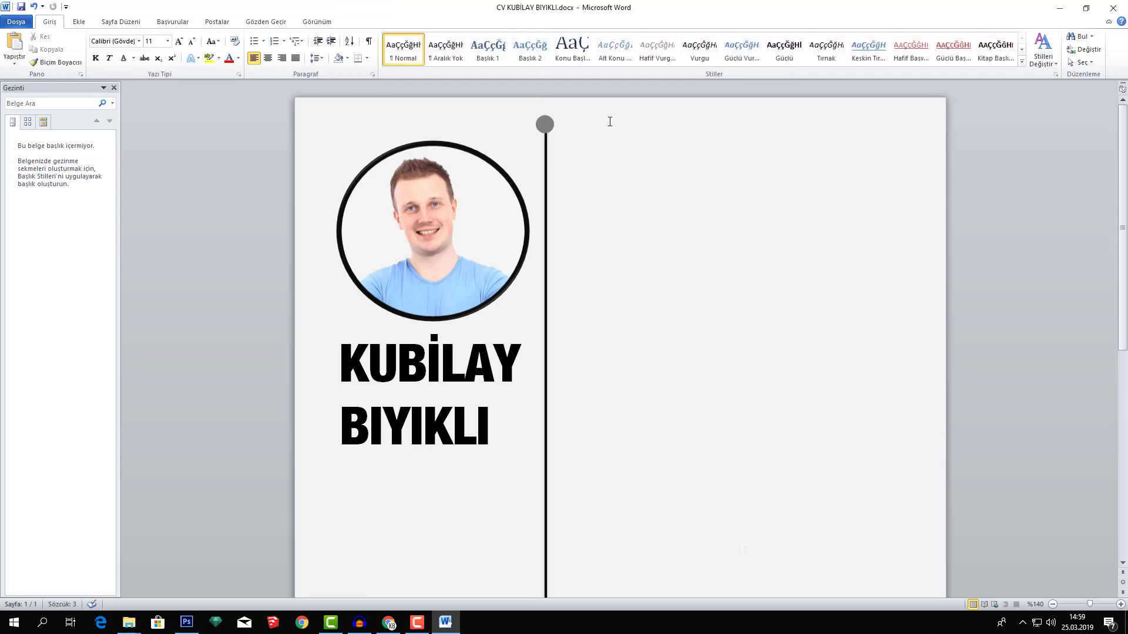
pyautogui.click(551, 124)
pyautogui.press('Down')
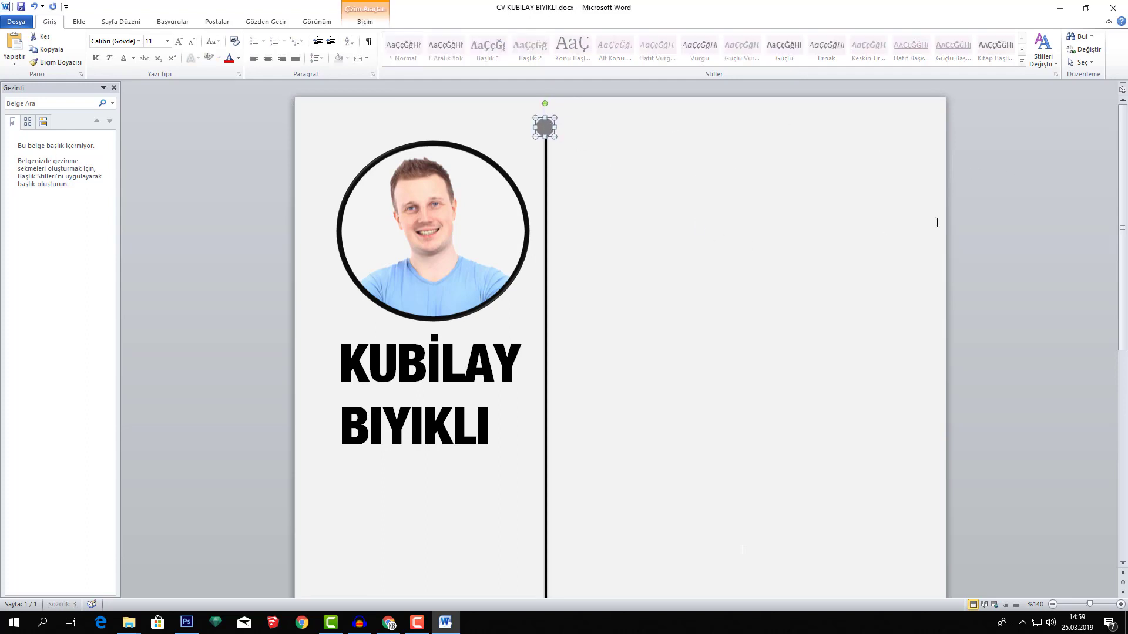
pyautogui.click(934, 213)
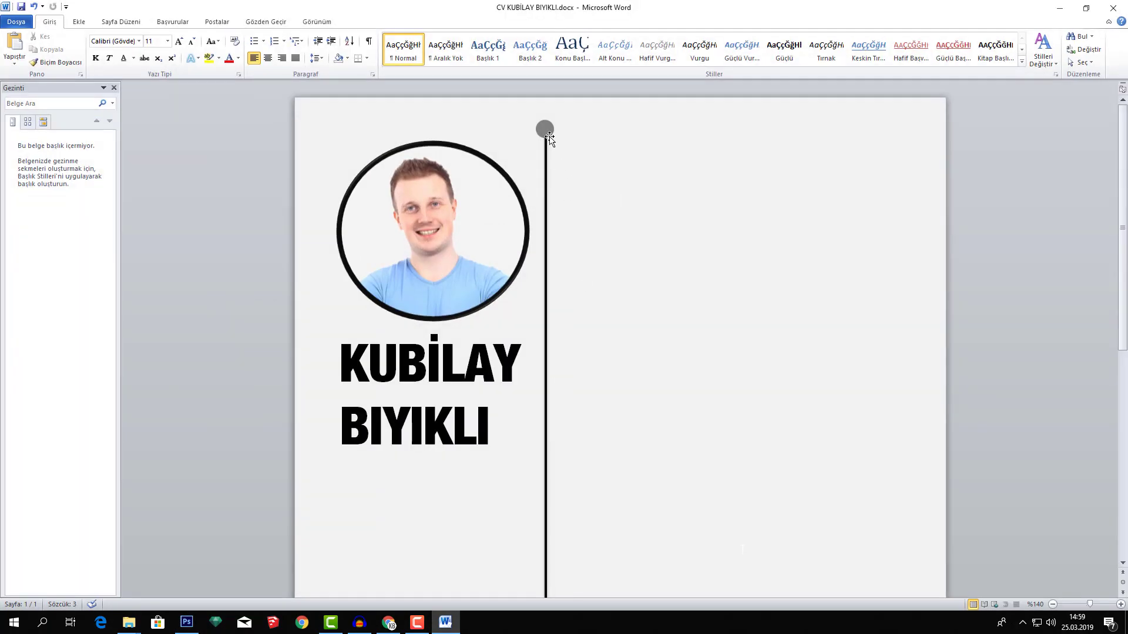
# Fill the circle a near-black dark grey and nudge it down slightly
pyautogui.click(547, 131)
pyautogui.click(365, 22)
pyautogui.click(447, 38)
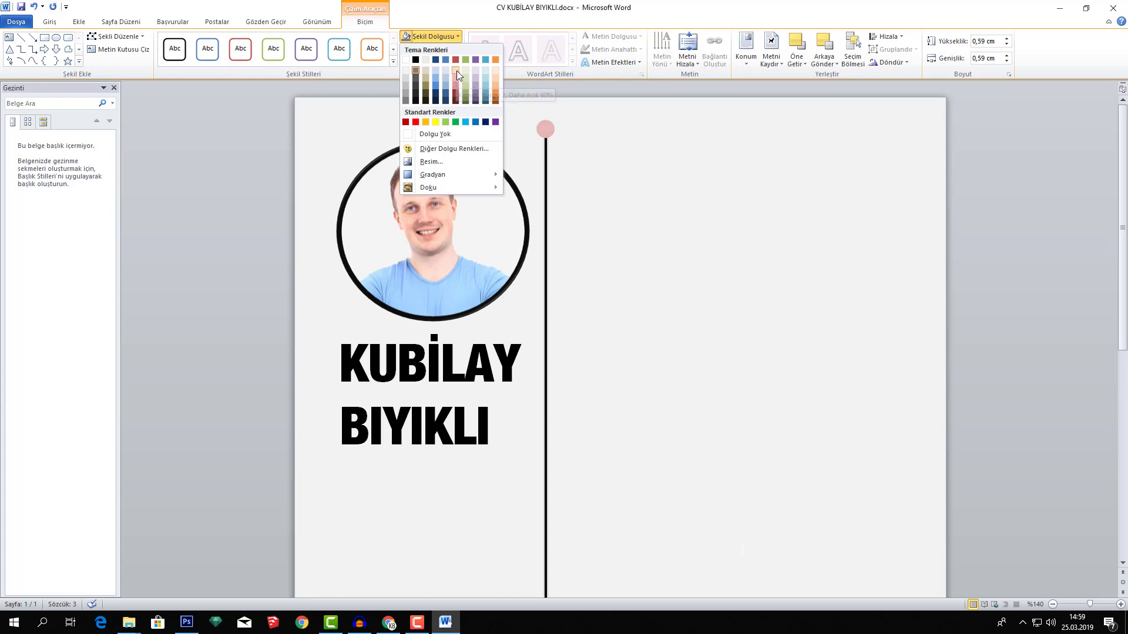
pyautogui.click(417, 70)
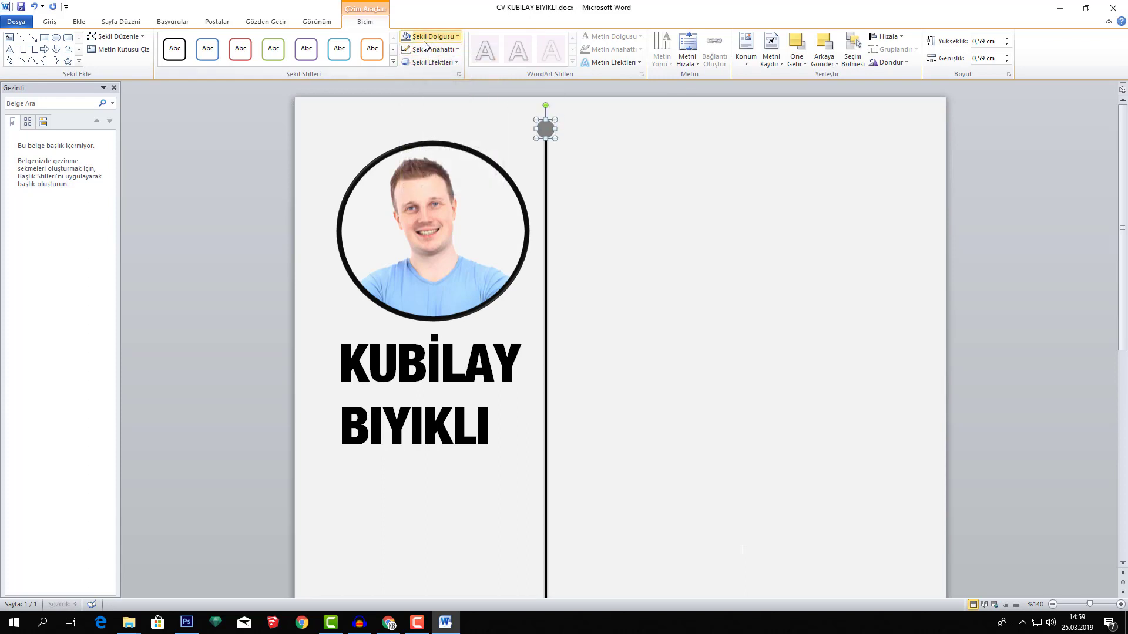
pyautogui.click(457, 36)
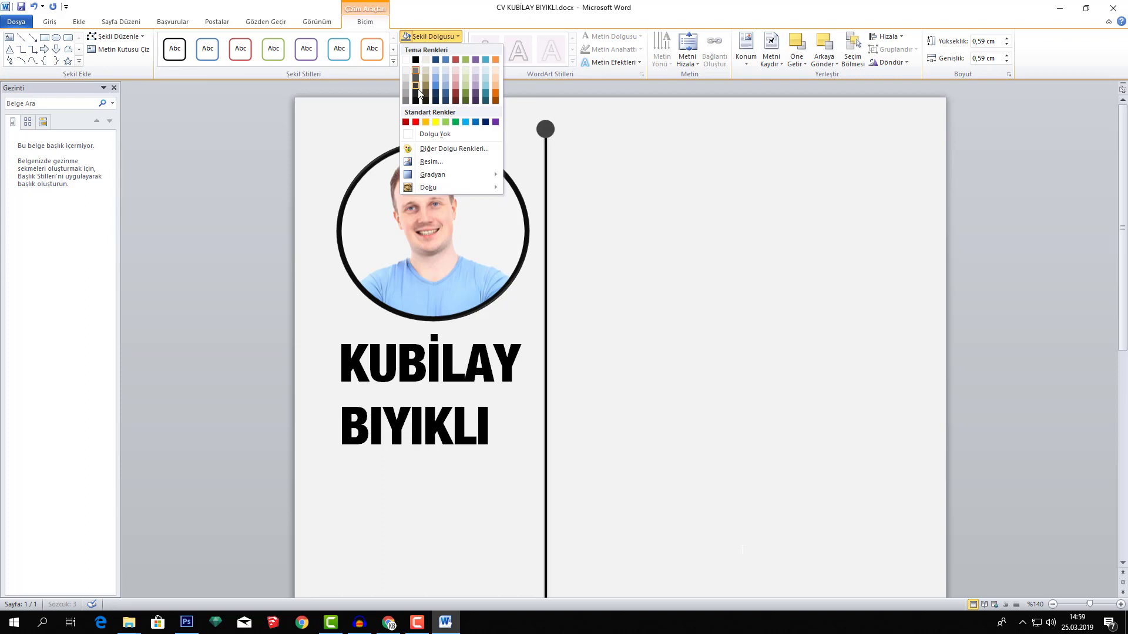
pyautogui.click(544, 131)
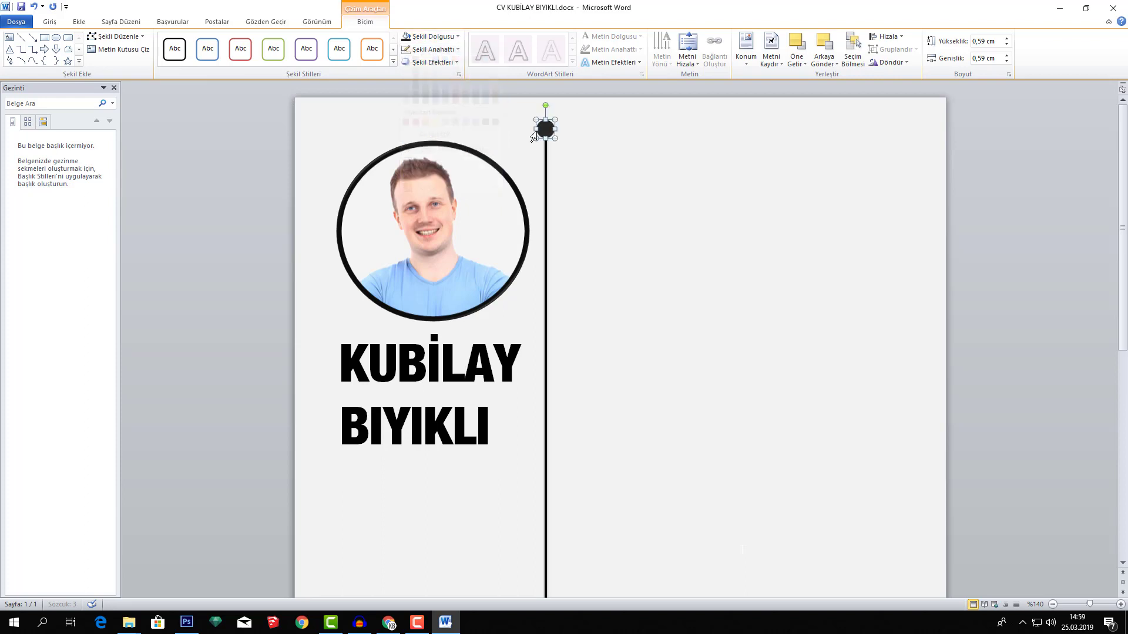
pyautogui.hotkey('ctrl', 'Down')
pyautogui.hotkey('ctrl', 'Down')
# Make the HAKKIMDA text box contents bold
pyautogui.click(1004, 203)
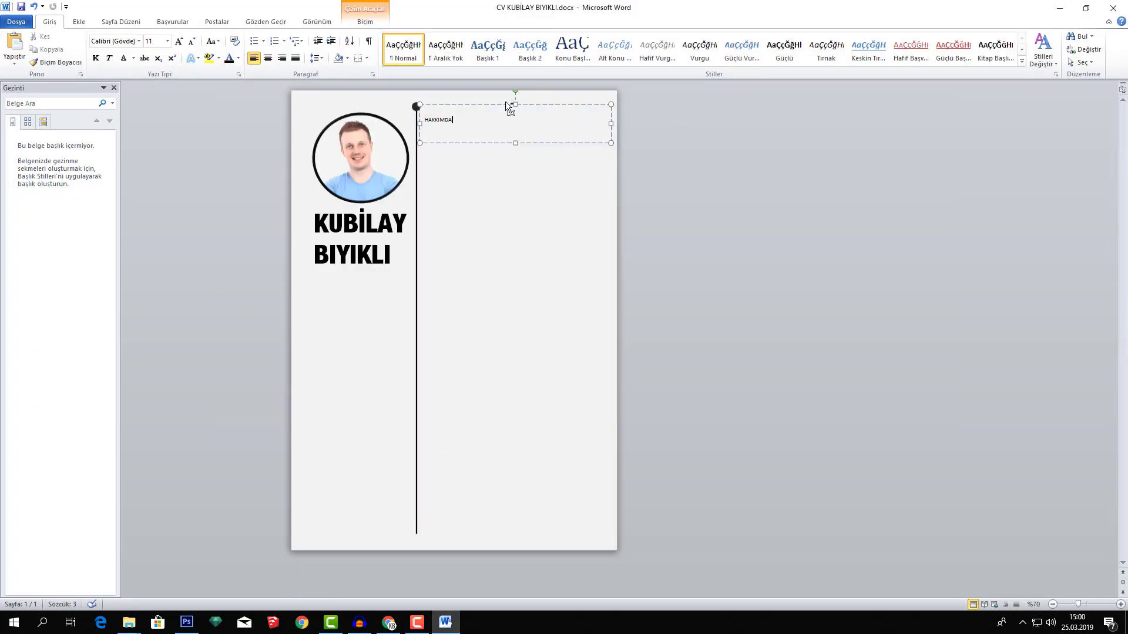
pyautogui.keyDown('ctrl'); pyautogui.scroll(4, 505, 101); pyautogui.keyUp('ctrl')
pyautogui.keyDown('ctrl'); pyautogui.scroll(1, 552, 124); pyautogui.keyUp('ctrl')
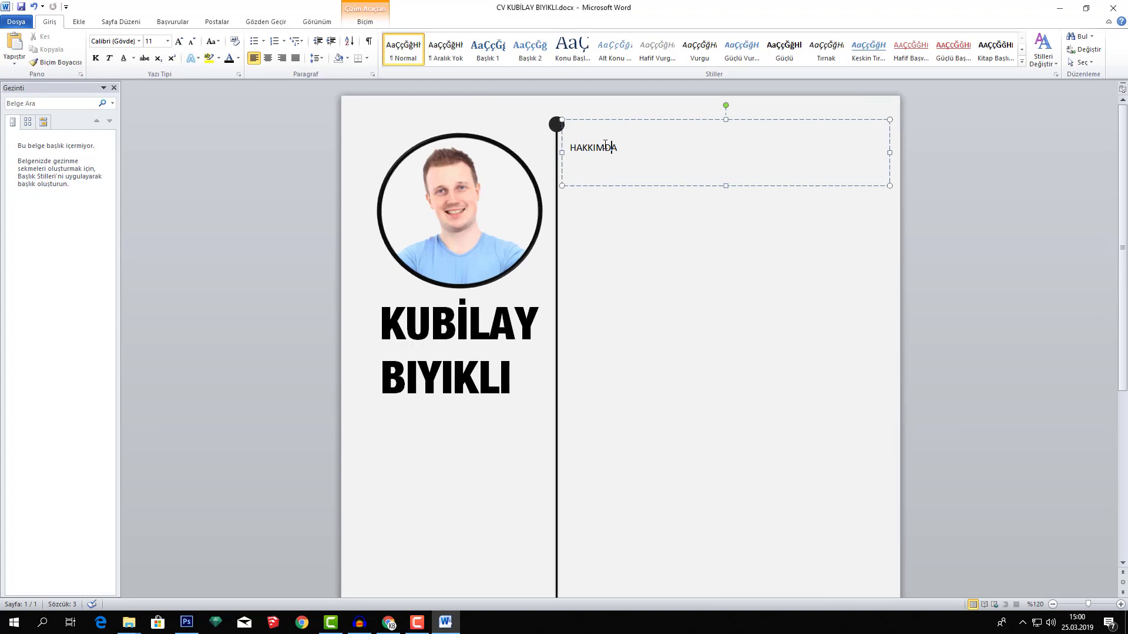
pyautogui.hotkey('ctrl', 'a')
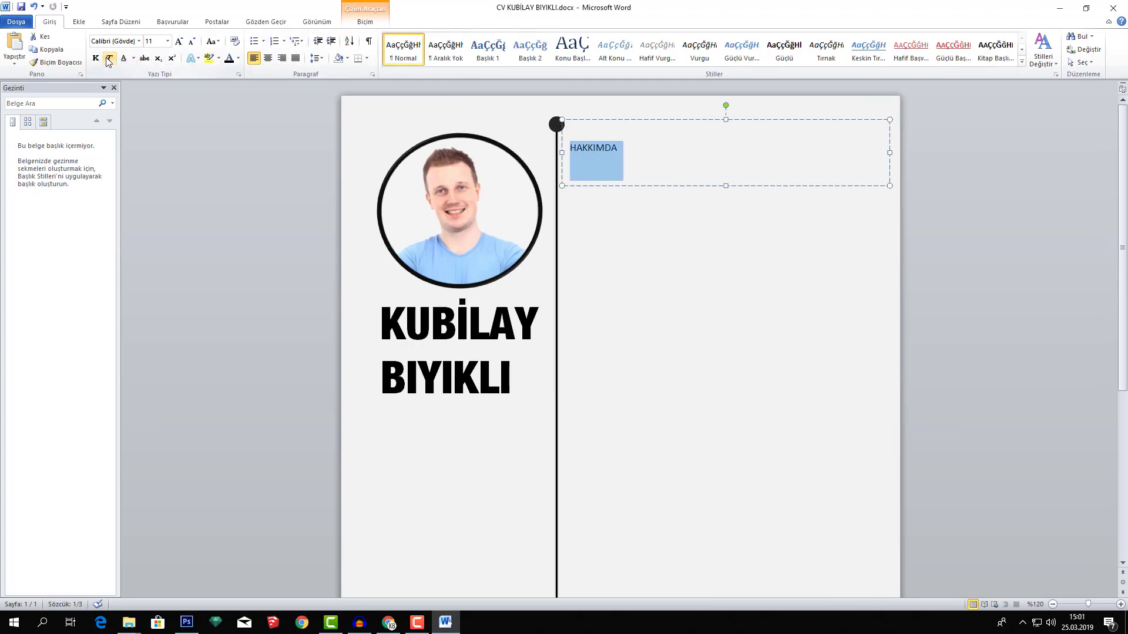
pyautogui.click(95, 58)
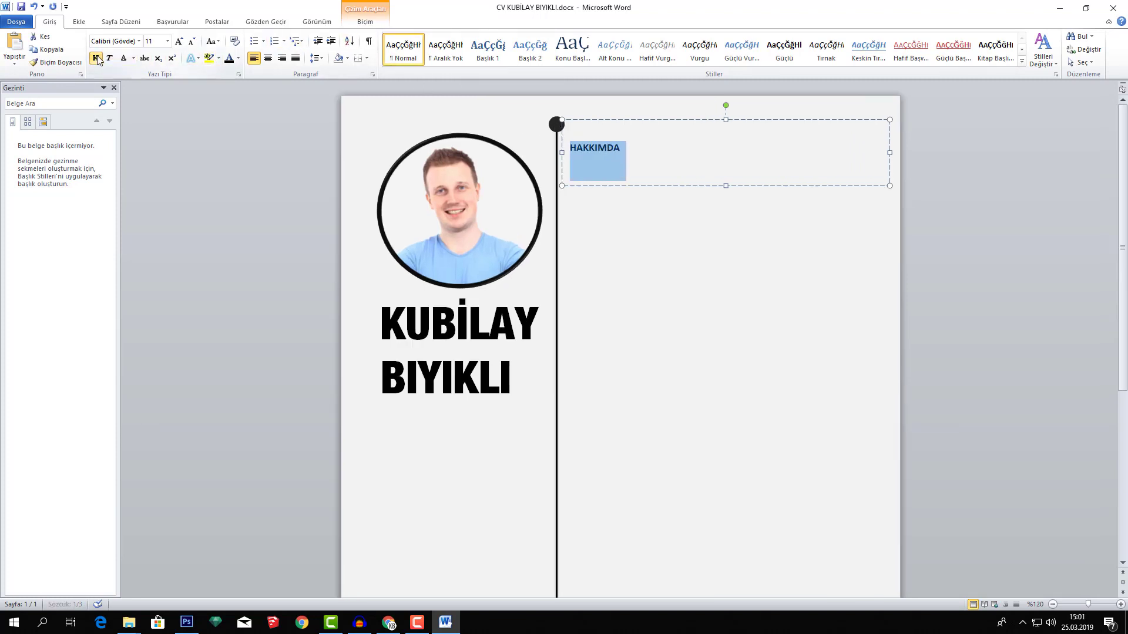
# Apply the name heading's HelveticaNeue font to the HAKKIMDA heading
pyautogui.click(424, 345)
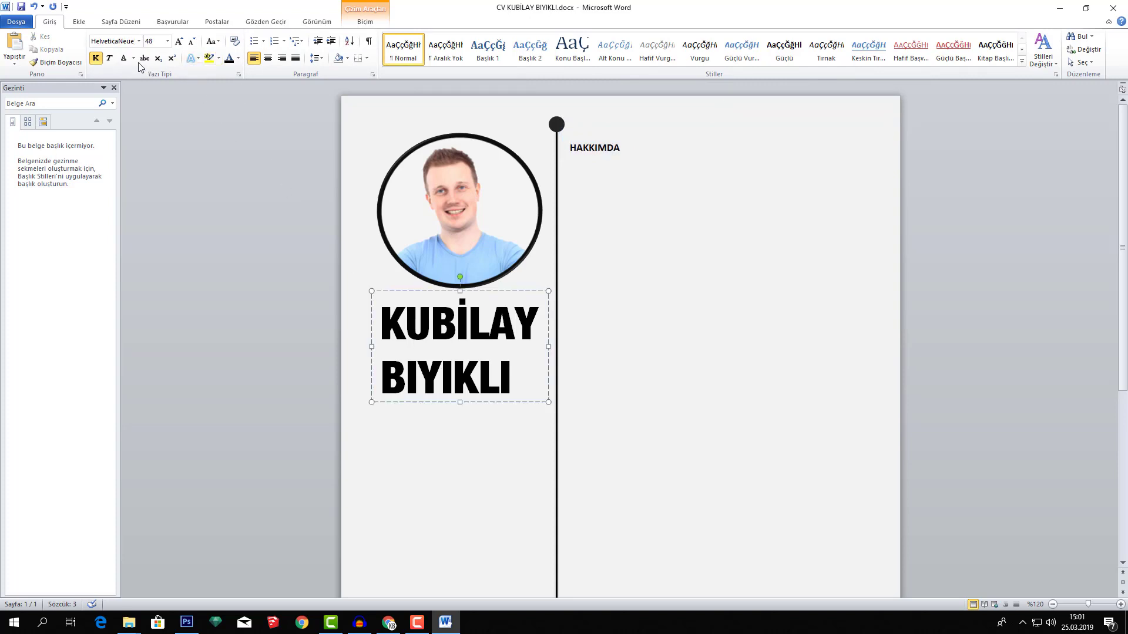
pyautogui.click(124, 46)
pyautogui.click(139, 42)
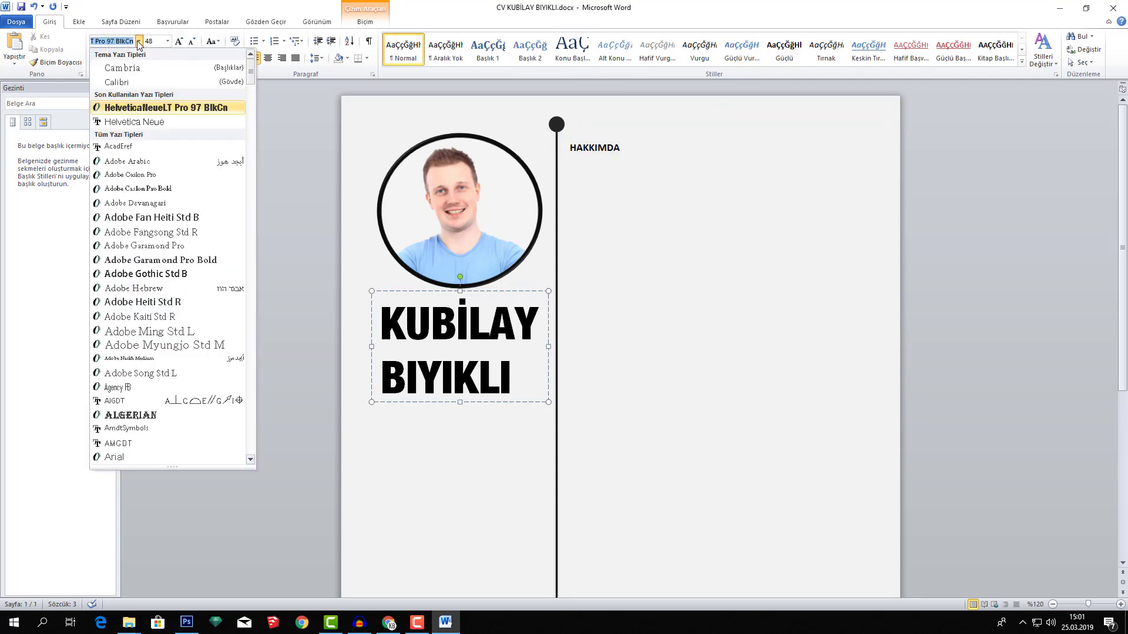
pyautogui.click(139, 42)
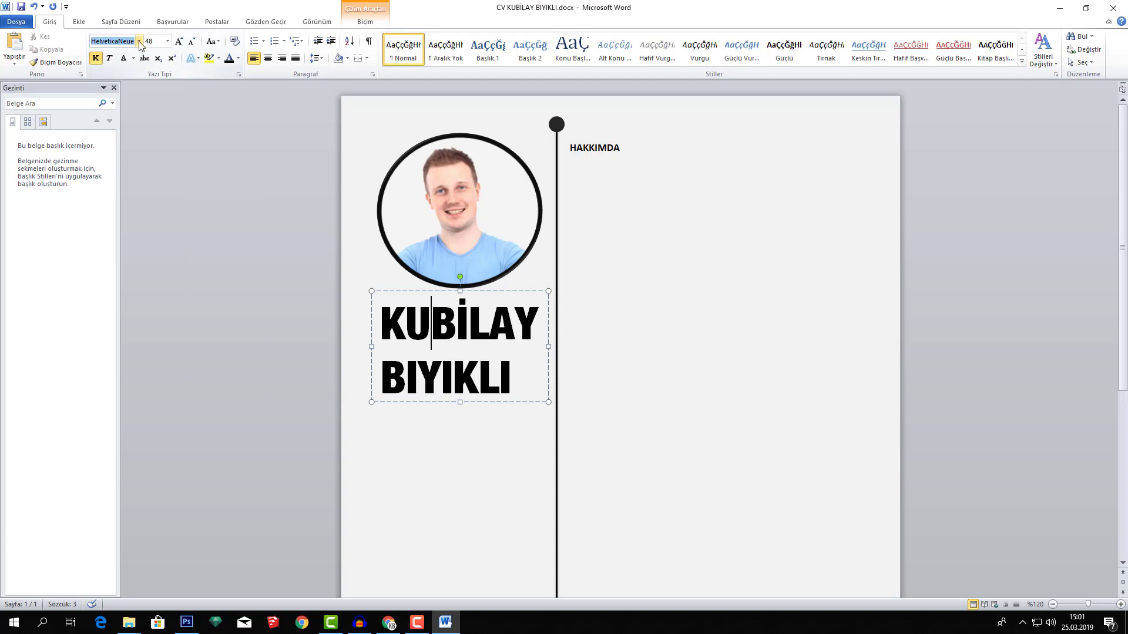
pyautogui.click(622, 148)
pyautogui.hotkey('ctrl', 'a')
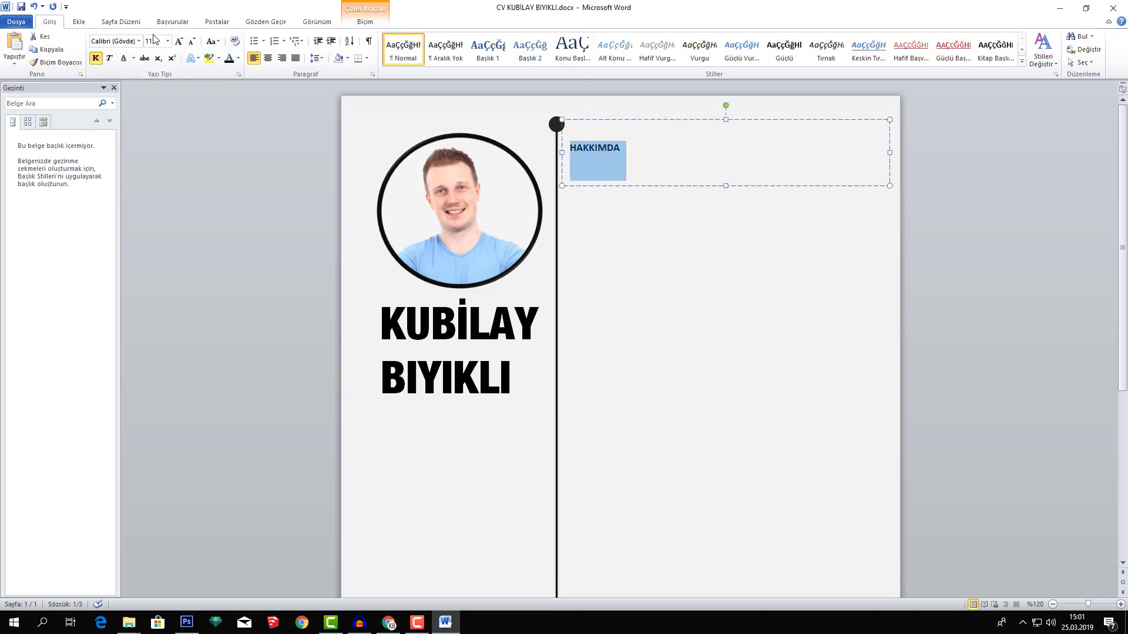
pyautogui.click(132, 42)
pyautogui.hotkey('ctrl', 'v')
pyautogui.press('Return')
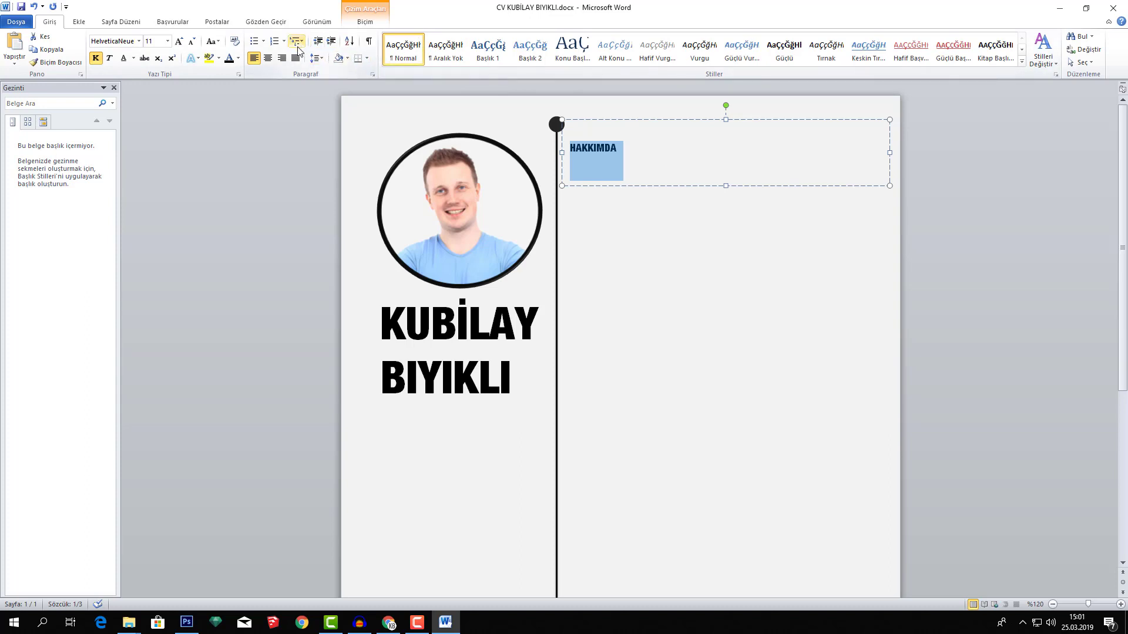
# Grow HAKKIMDA from 11 pt to 22 pt and check it against the reference
pyautogui.click(181, 45)
pyautogui.click(181, 44)
pyautogui.click(181, 45)
pyautogui.click(181, 45)
pyautogui.click(182, 45)
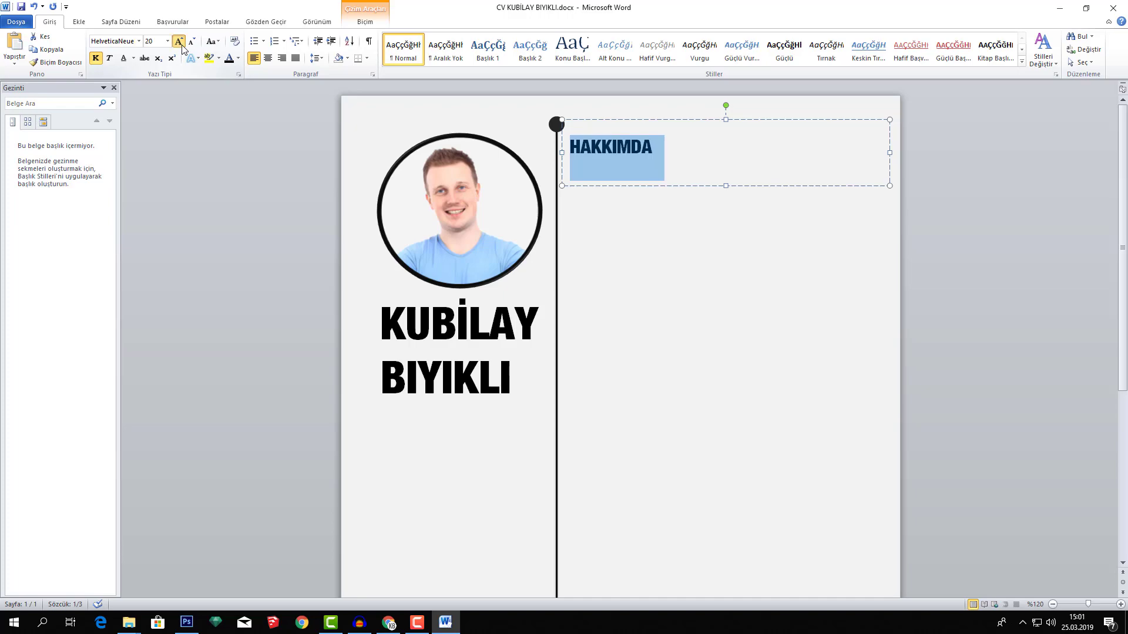
pyautogui.click(182, 45)
pyautogui.click(445, 622)
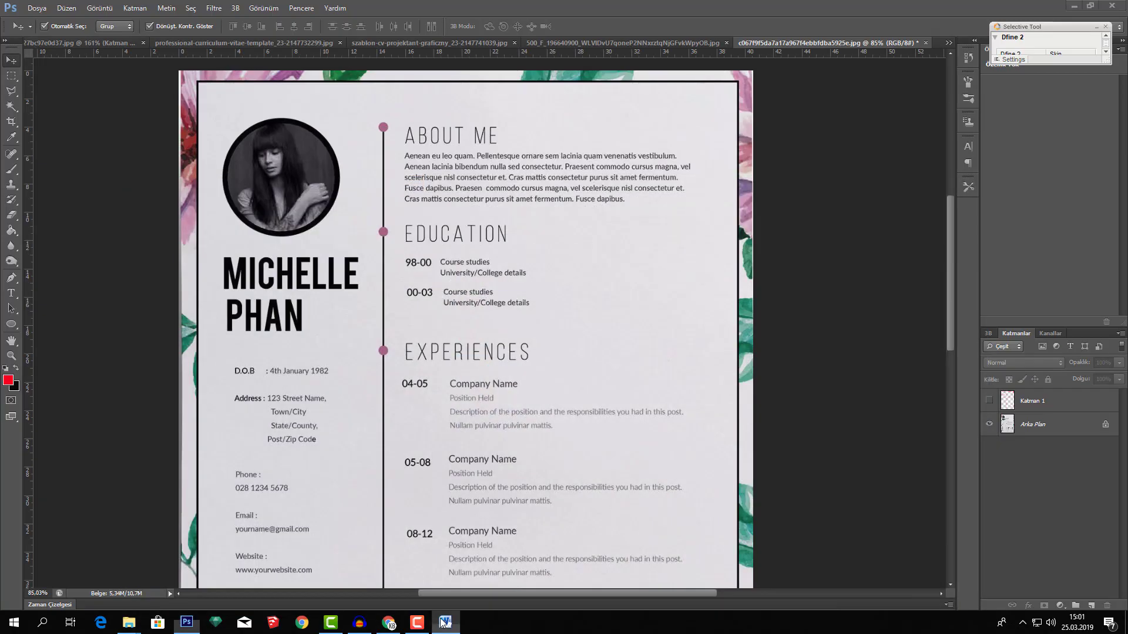
pyautogui.click(445, 623)
pyautogui.click(658, 148)
# Set the HAKKIMDA heading in the HelveticaNeueLT Pro 37 ThCn font
pyautogui.moveTo(658, 148); pyautogui.dragTo(590, 148)
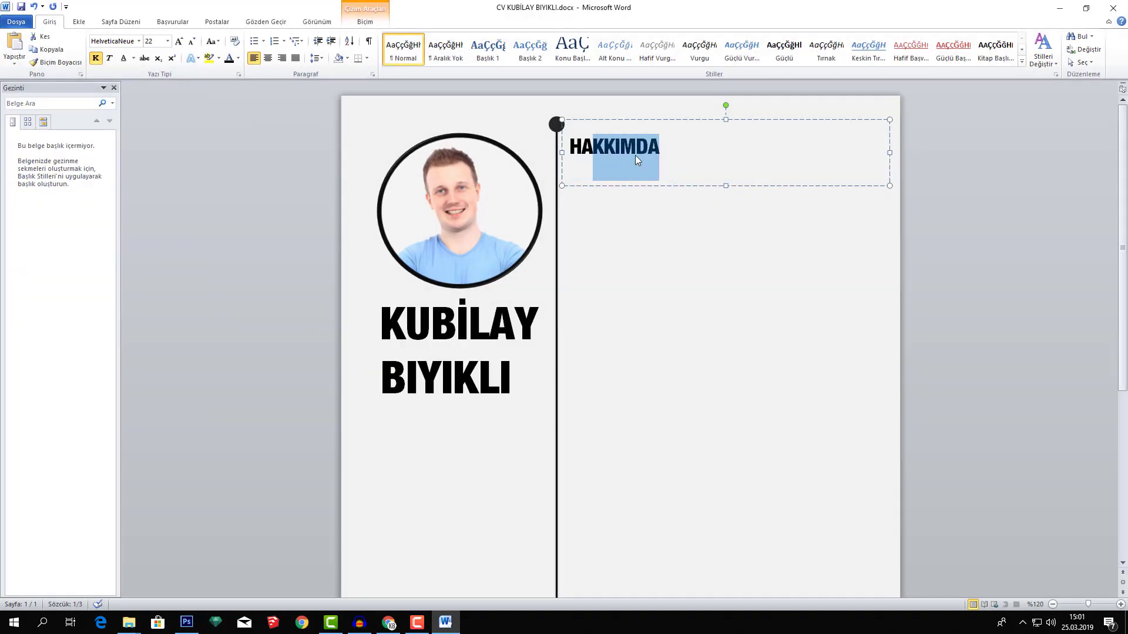
pyautogui.moveTo(670, 150); pyautogui.dragTo(570, 148)
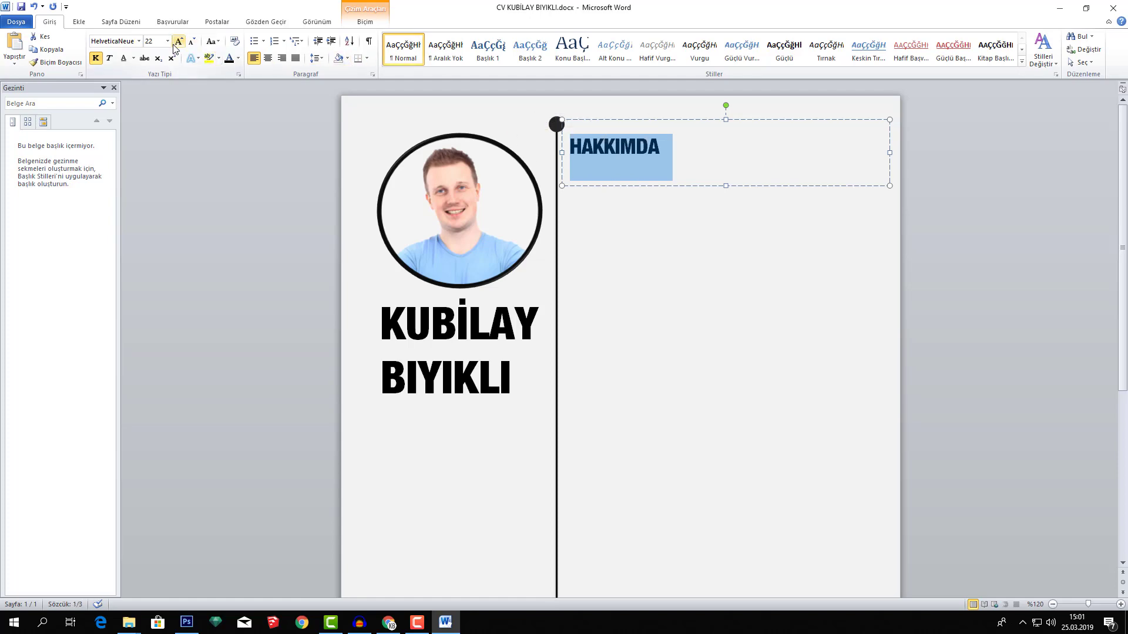
pyautogui.click(139, 41)
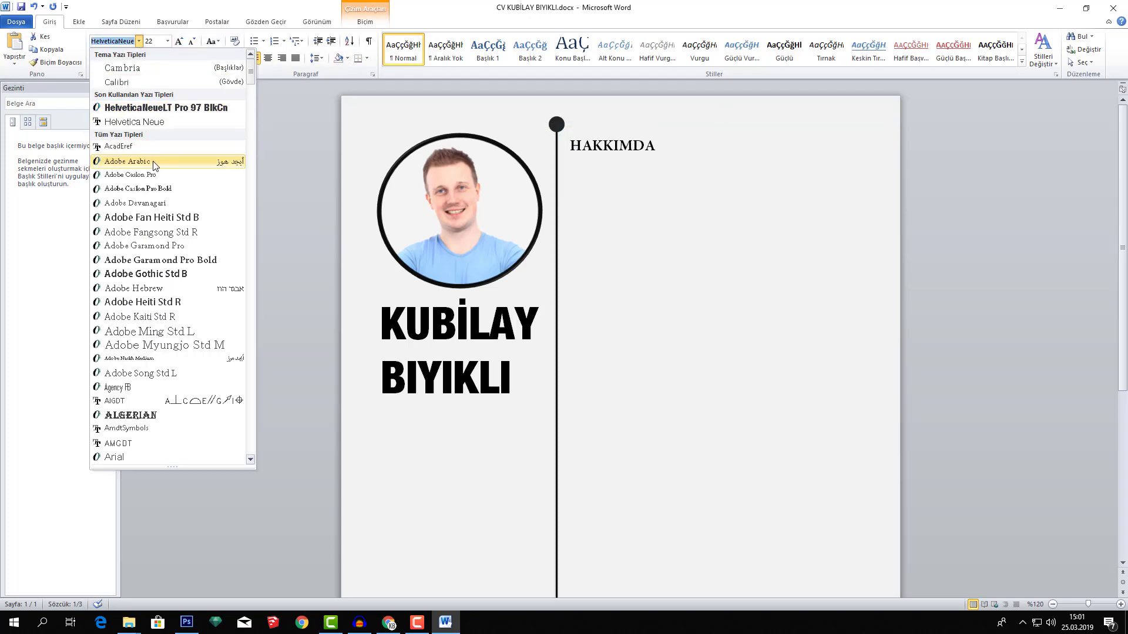
pyautogui.scroll(-5, 152, 170)
pyautogui.scroll(-5, 152, 182)
pyautogui.scroll(-5, 152, 194)
pyautogui.scroll(-5, 151, 191)
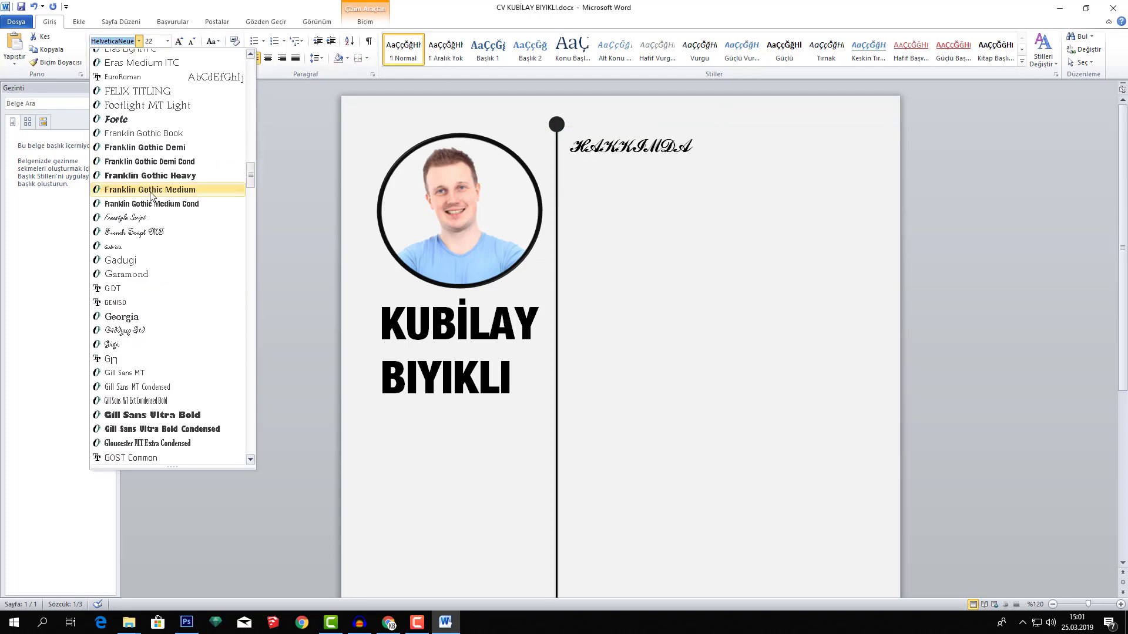
pyautogui.scroll(-5, 152, 194)
pyautogui.scroll(-5, 155, 212)
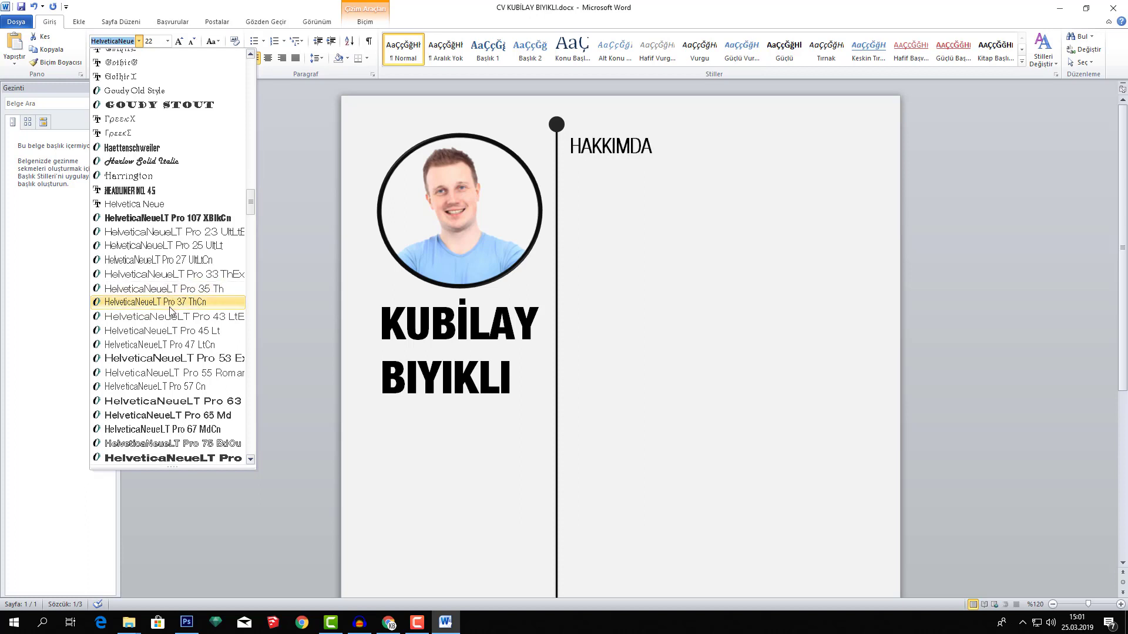
pyautogui.click(170, 303)
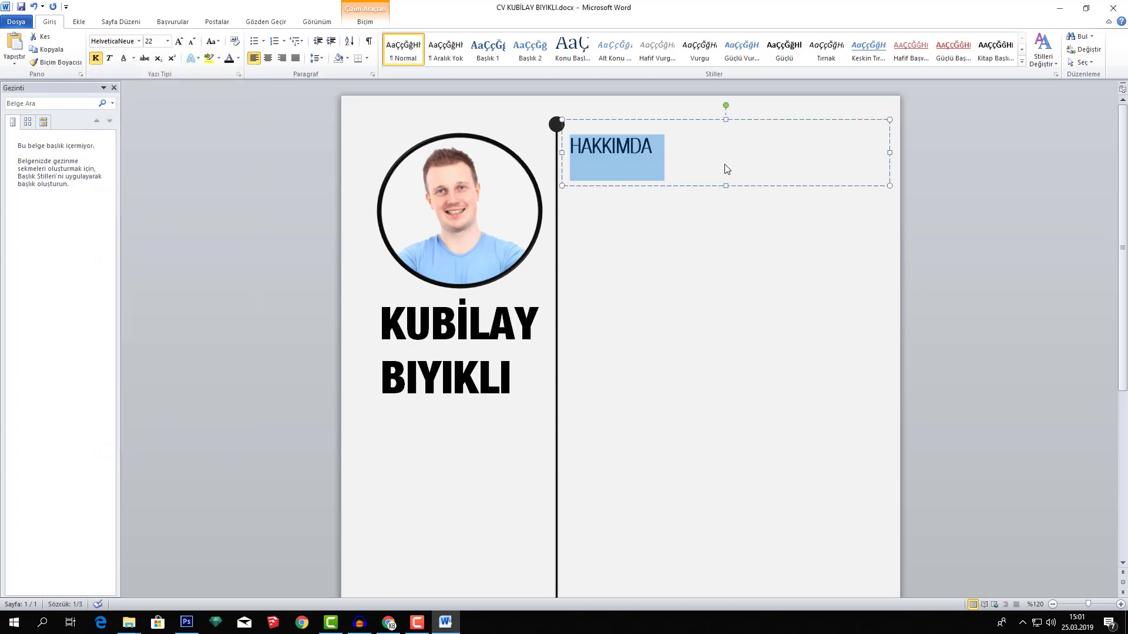
# Remove the space above HAKKIMDA and add an empty line below it
pyautogui.click(702, 154)
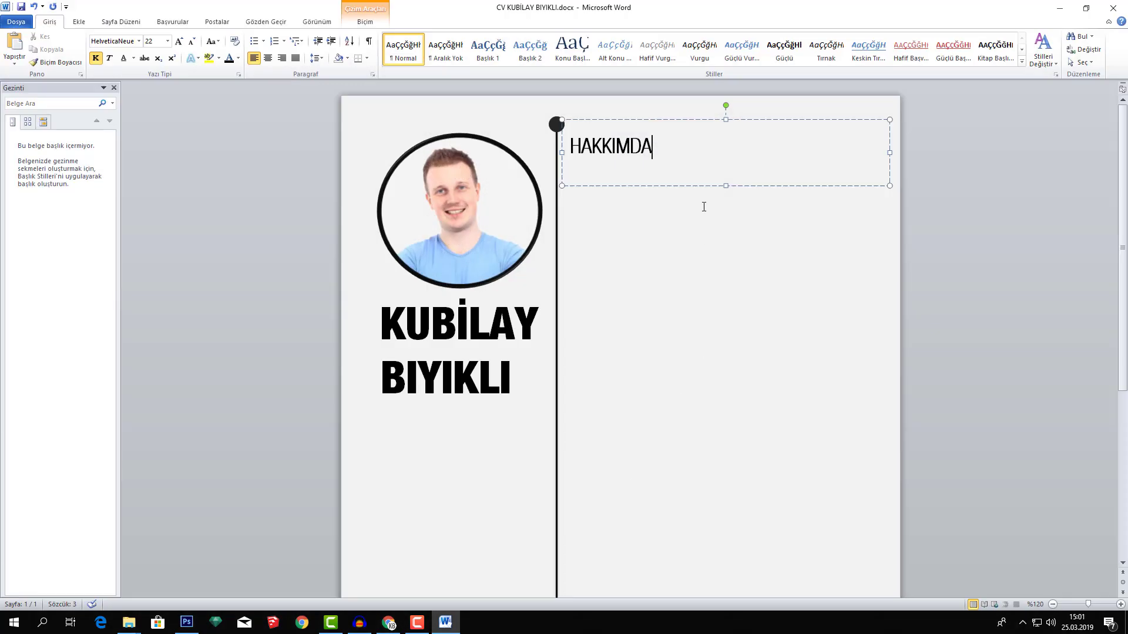
pyautogui.hotkey('ctrl', '0')
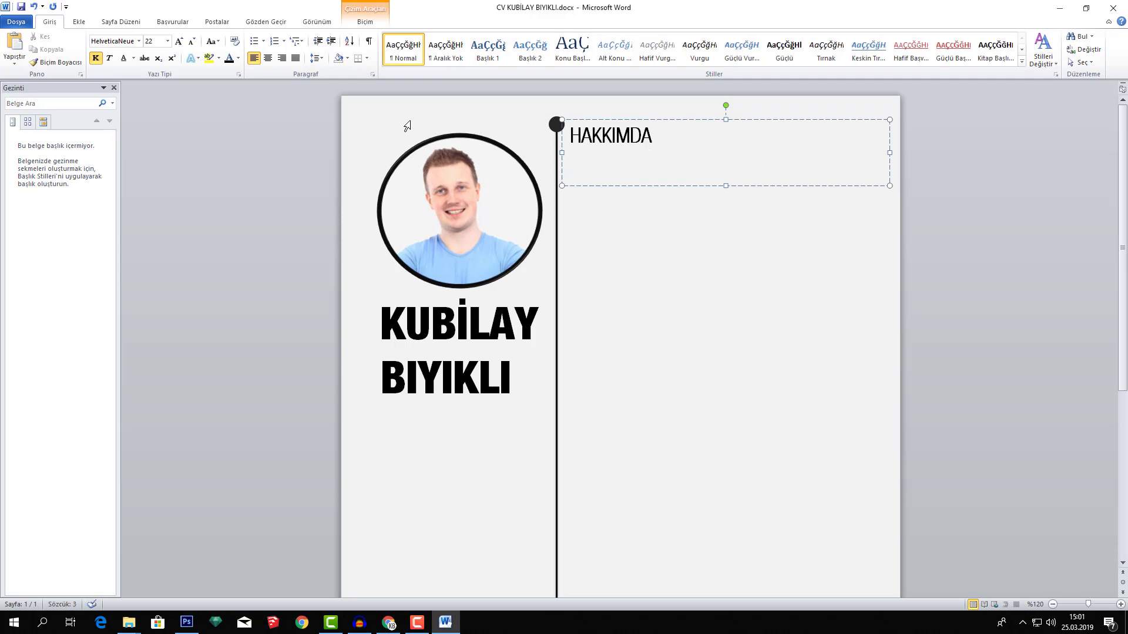
pyautogui.press('Return')
pyautogui.click(139, 41)
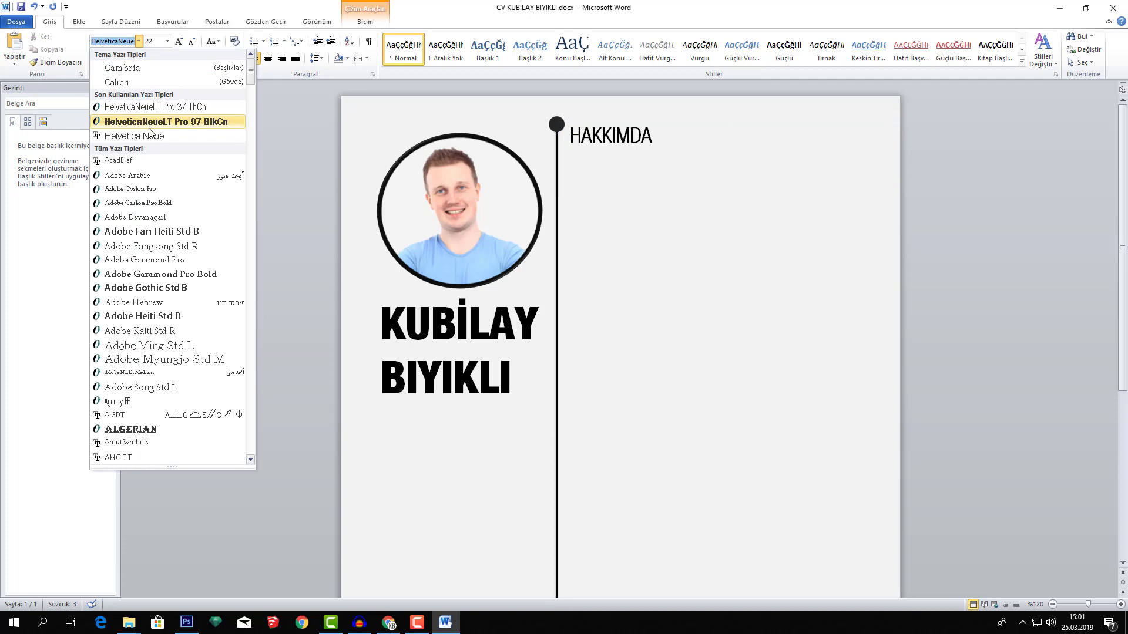
pyautogui.click(590, 128)
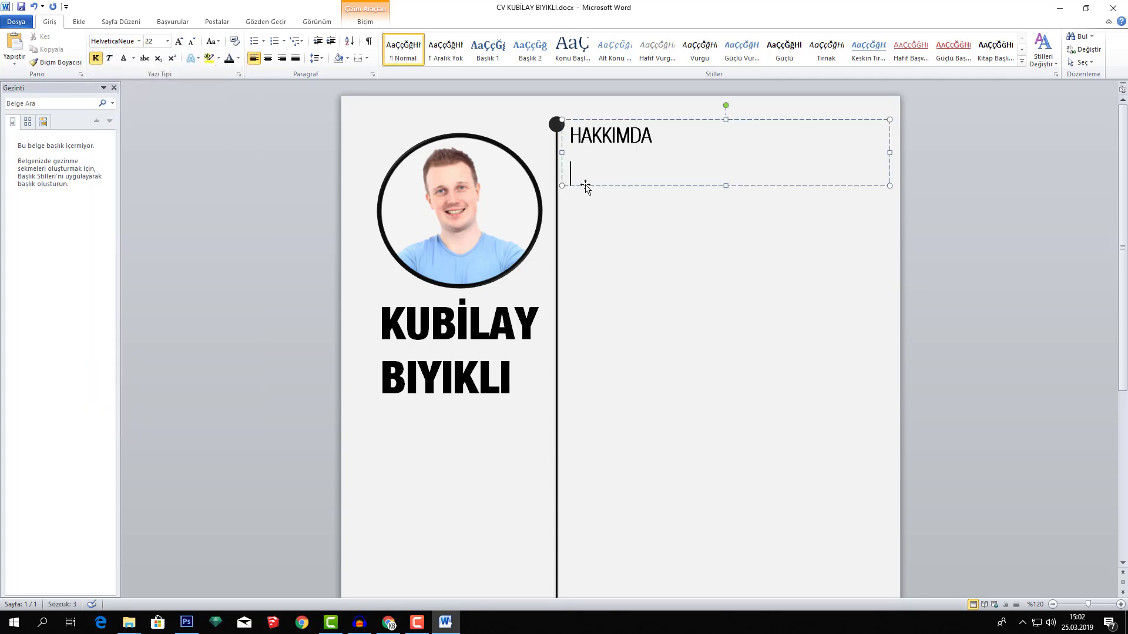
# Type the biography: born 1994 in Pınarbaşı, Kayseri; high school in Kayseri; architecture at Kocaeli Üniversitesi
pyautogui.write("1994 yılında Kayseri'nin Pınarbaşı")
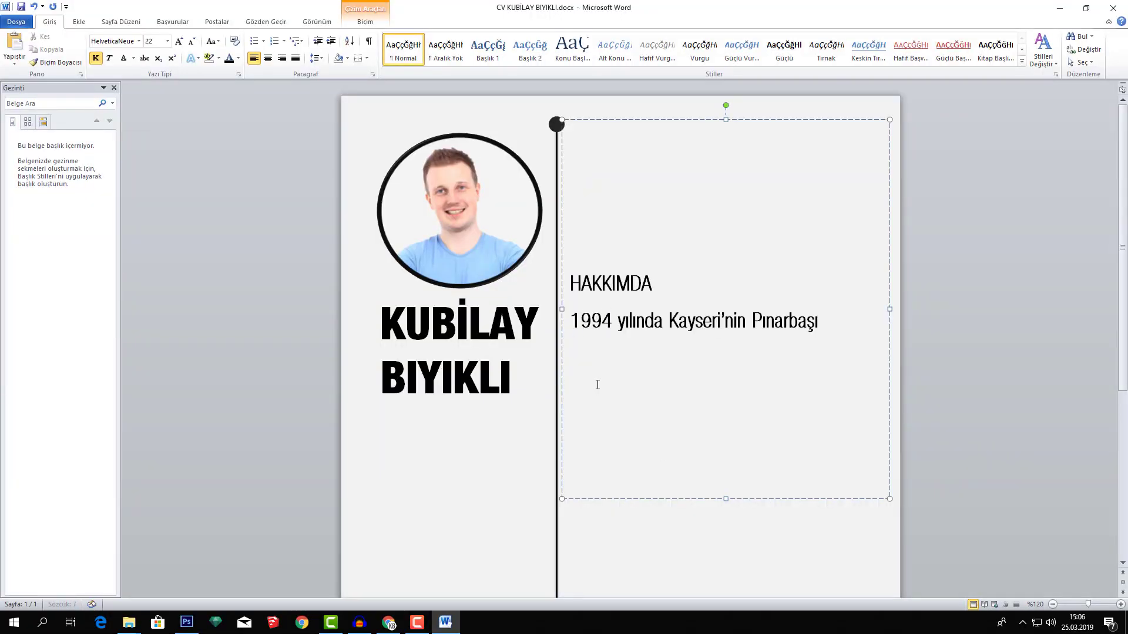
pyautogui.write(" ilçesinde dünyaya geldim. Lise eğitimimi Kayseri'de Hakkı Altop Lisesi")
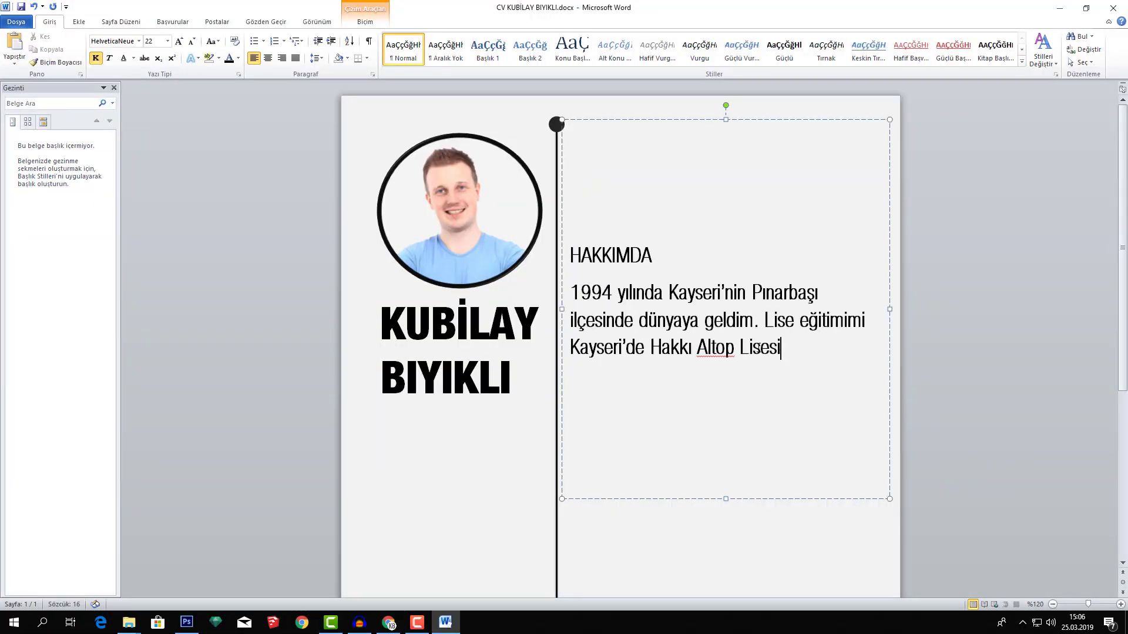
pyautogui.click(644, 347)
pyautogui.press('BackSpace')
pyautogui.press('BackSpace')
pyautogui.press('BackSpace')
pyautogui.press('End')
pyautogui.write('’nde aldım. Üniversite eğitimini Kocaeli University')
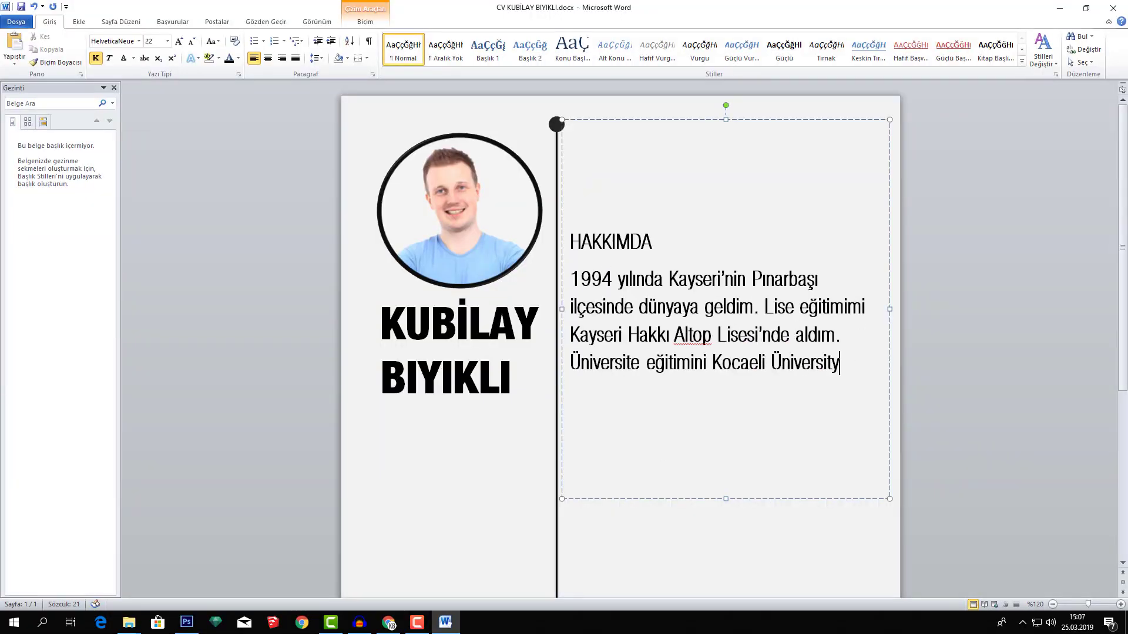
pyautogui.press('BackSpace')
pyautogui.press('BackSpace')
pyautogui.press('BackSpace')
pyautogui.write('Üniversitesi Mimarlık ve Tasarım Fakültesi Mimarlık bölümünde aldım.')
# Shrink the biography paragraph to 14 pt and fit the text box to it
pyautogui.moveTo(702, 390); pyautogui.dragTo(568, 250)
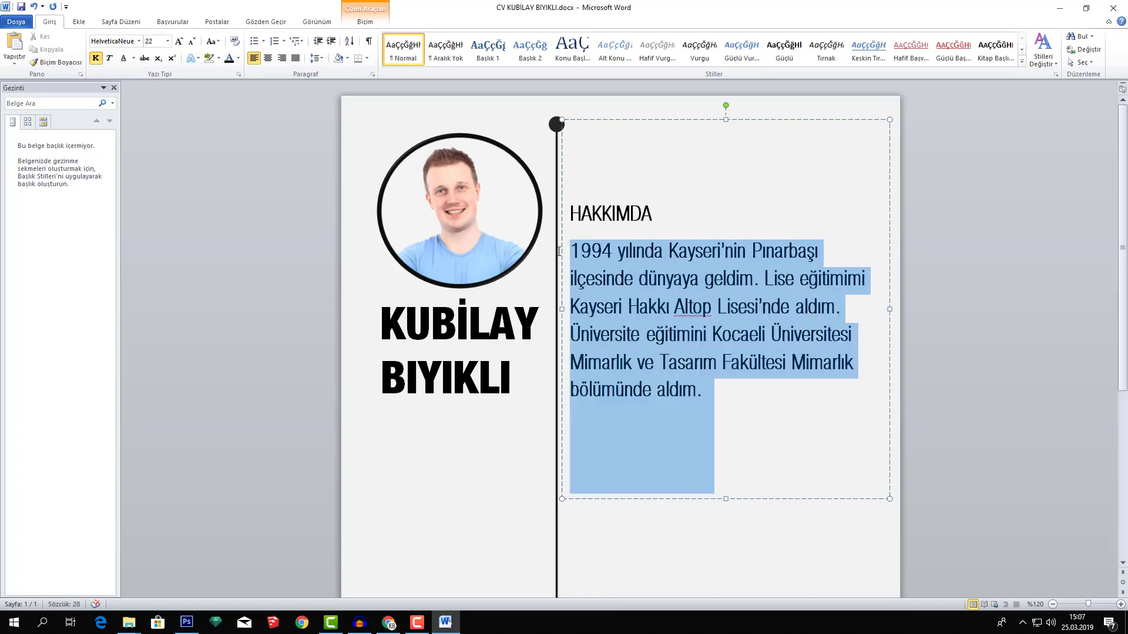
pyautogui.click(193, 42)
pyautogui.click(192, 42)
pyautogui.click(193, 42)
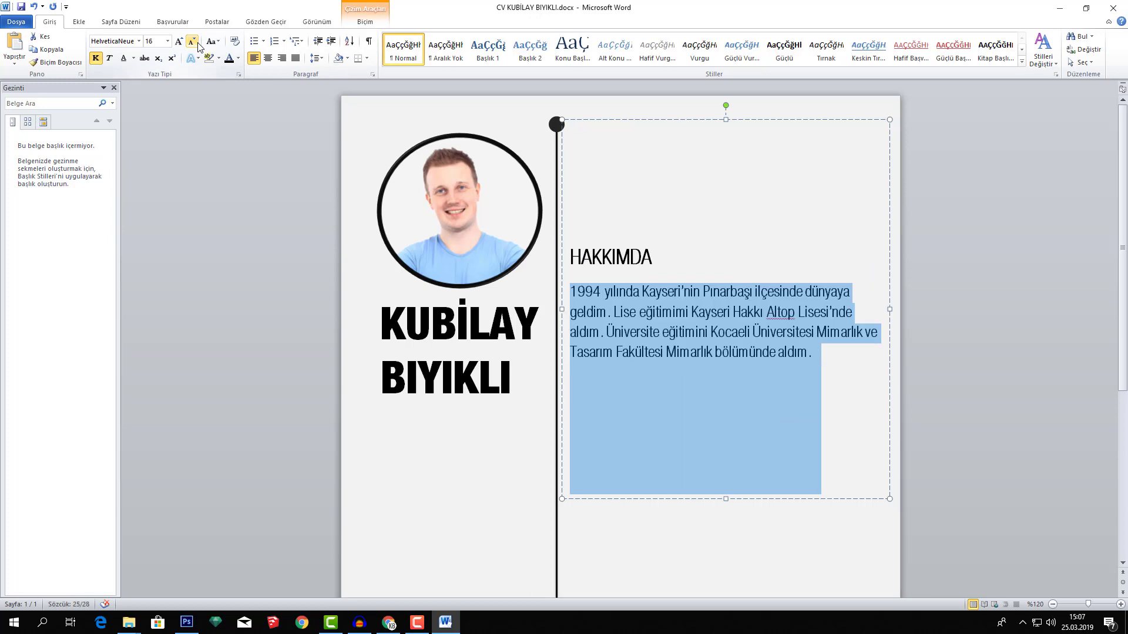
pyautogui.click(192, 41)
pyautogui.click(198, 44)
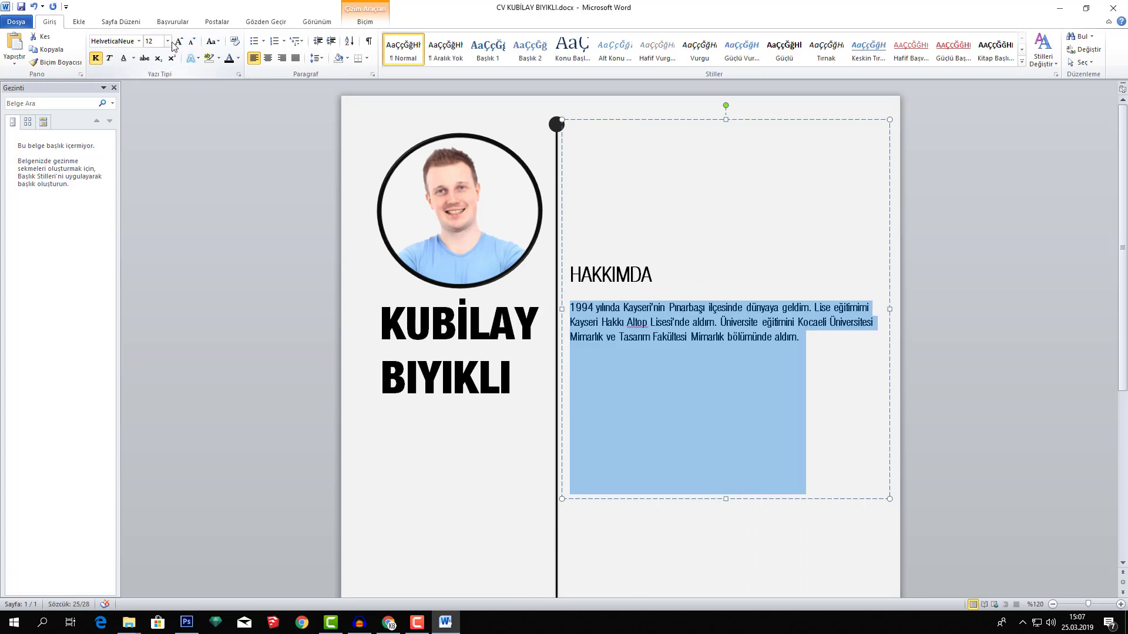
pyautogui.click(177, 42)
pyautogui.click(601, 313)
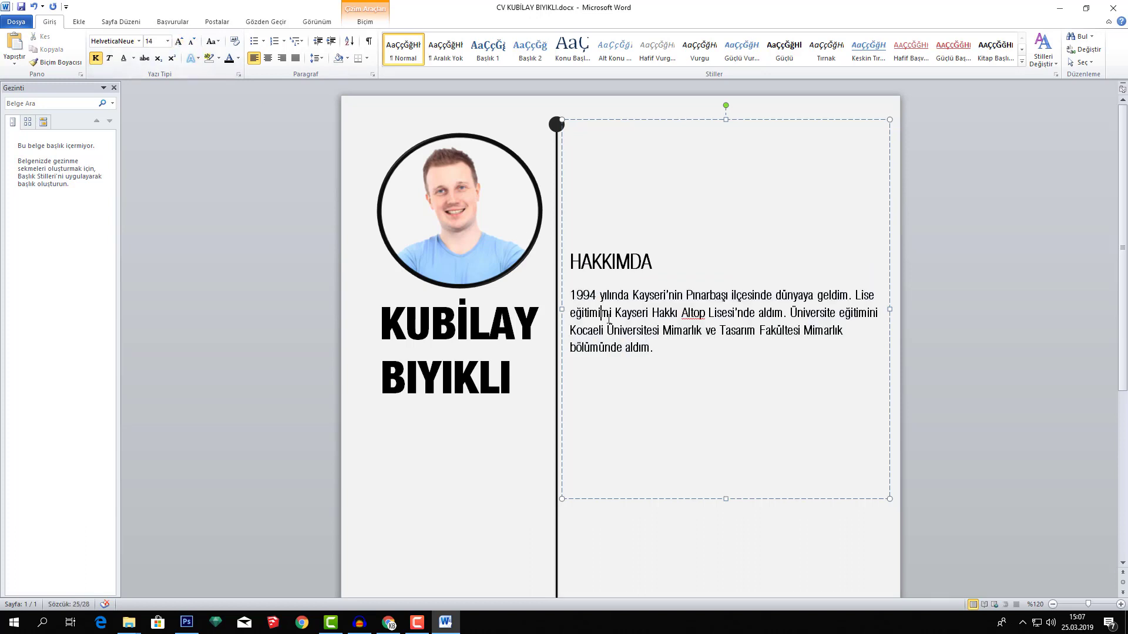
pyautogui.moveTo(725, 500); pyautogui.dragTo(714, 244)
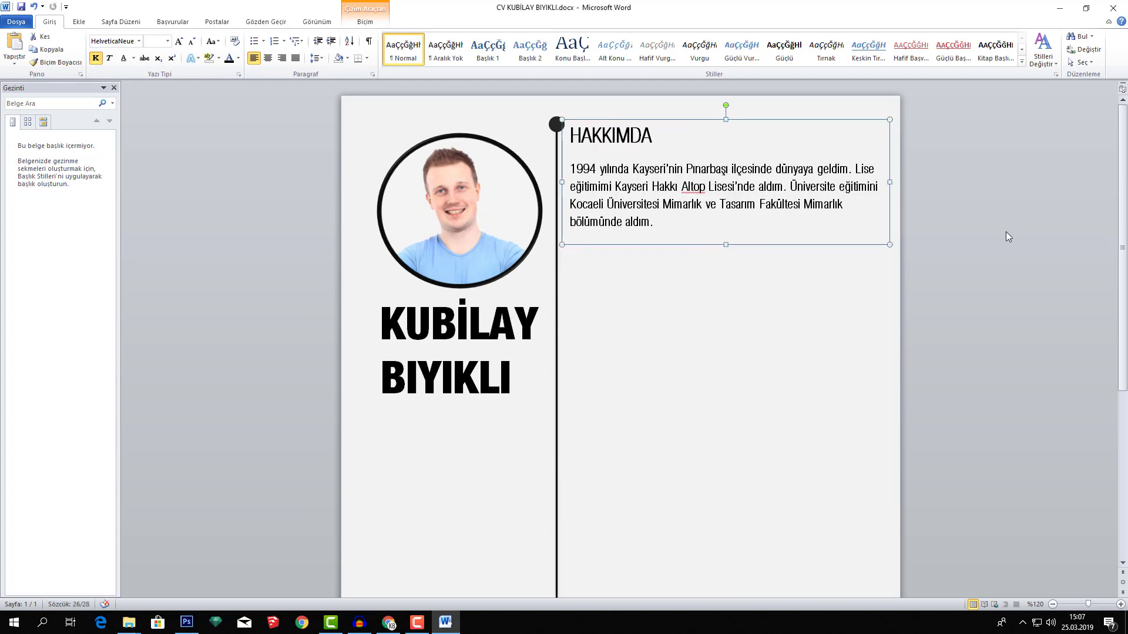
# Place a copy of the HAKKIMDA text box below the original
pyautogui.click(980, 195)
pyautogui.click(685, 217)
pyautogui.moveTo(732, 120); pyautogui.dragTo(751, 264)
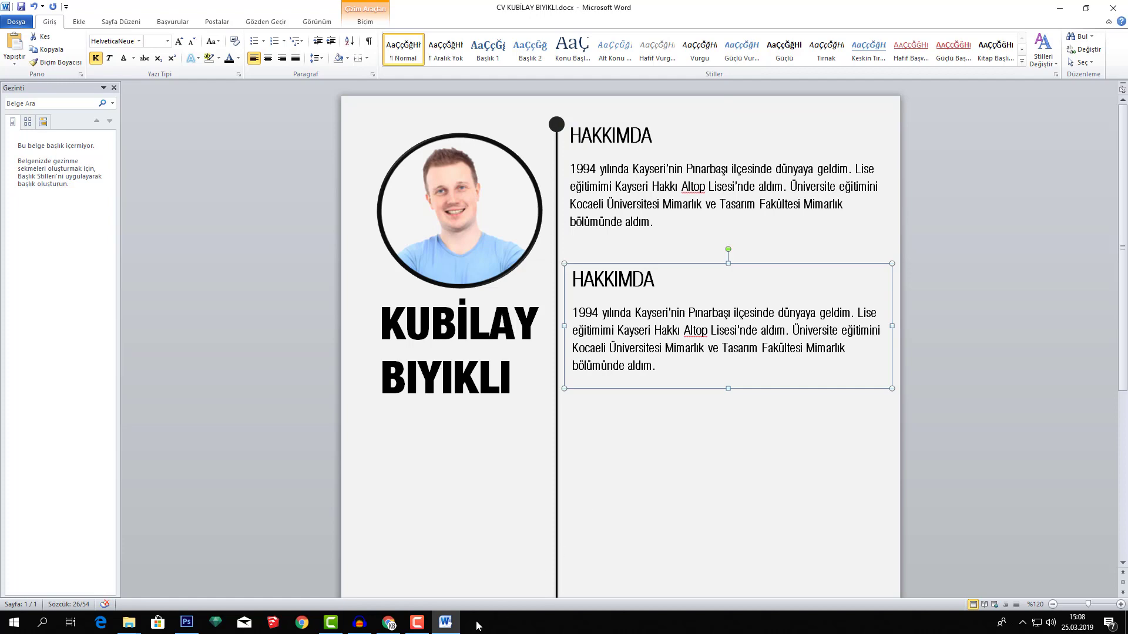
pyautogui.click(442, 630)
pyautogui.click(442, 629)
# Retitle the copy's heading to 'eğitim' and select its body paragraph
pyautogui.moveTo(659, 280); pyautogui.dragTo(572, 280)
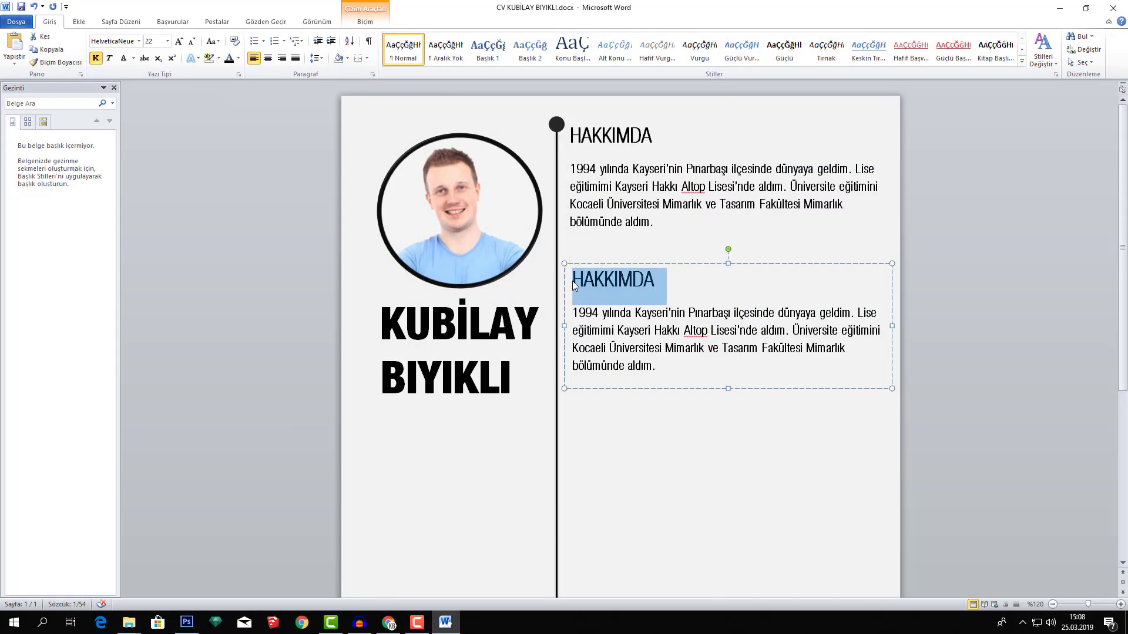
pyautogui.write('e')
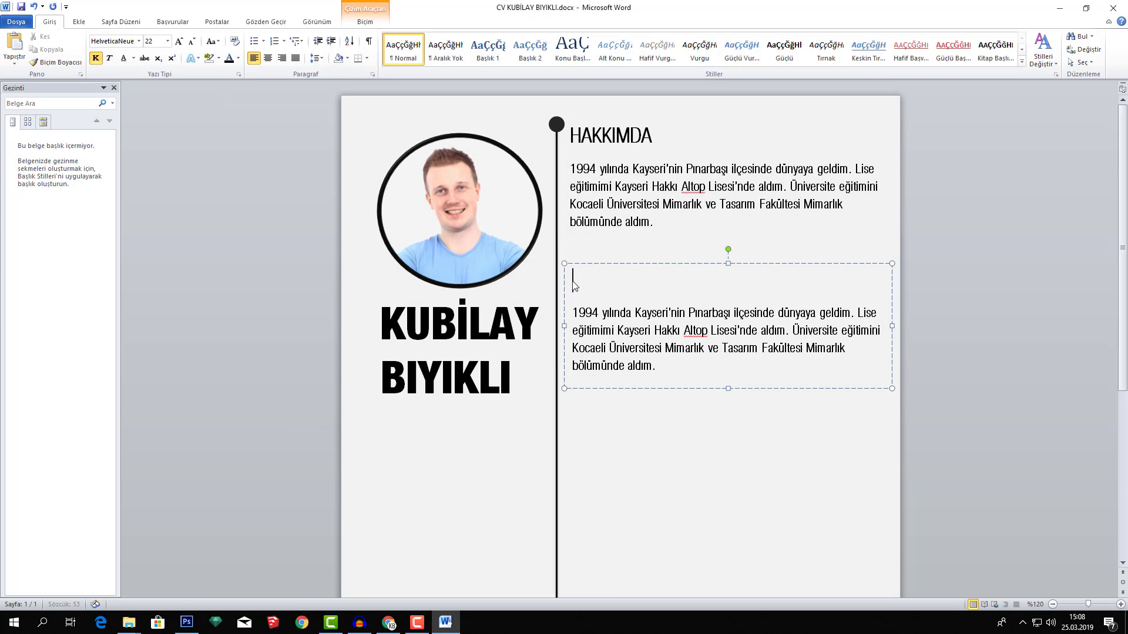
pyautogui.write('ğitim')
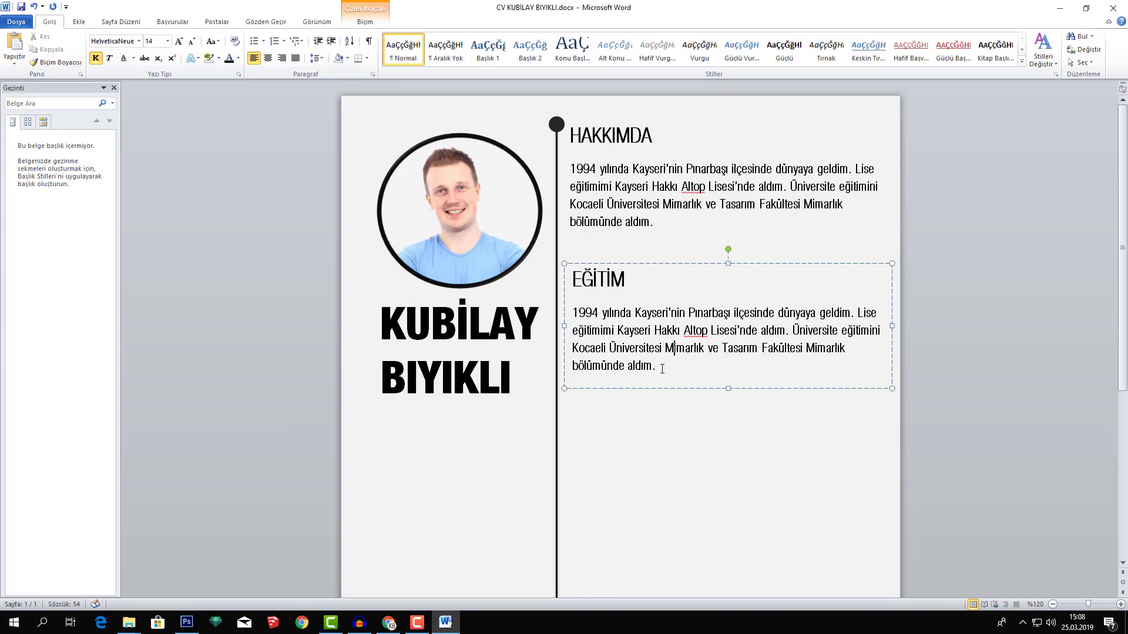
pyautogui.moveTo(662, 368); pyautogui.dragTo(573, 313)
pyautogui.click(448, 622)
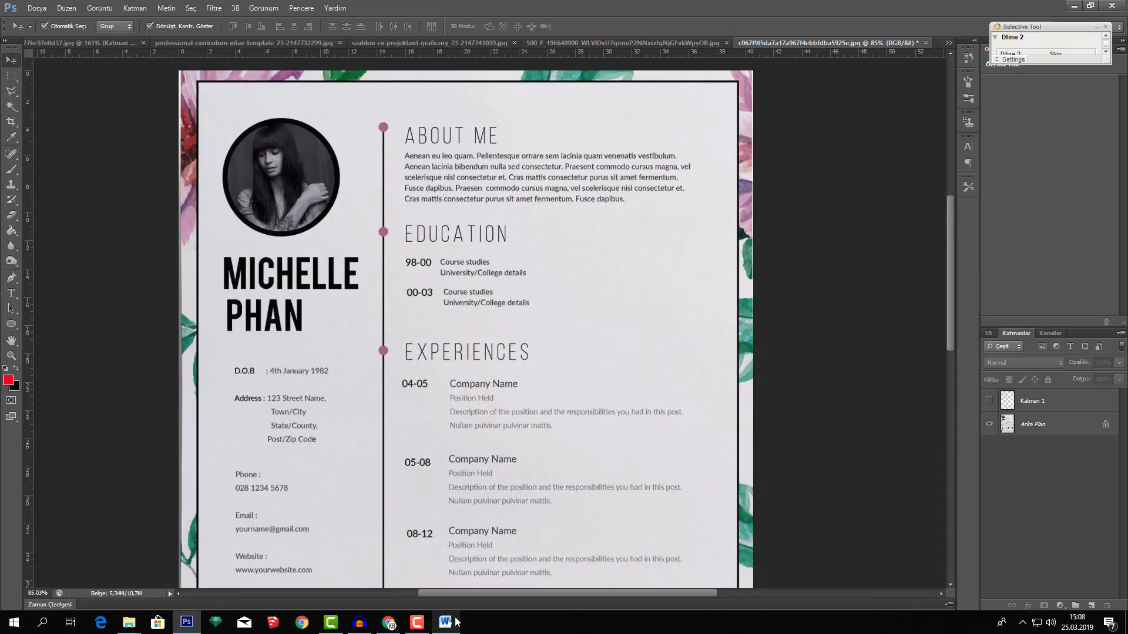
pyautogui.click(457, 622)
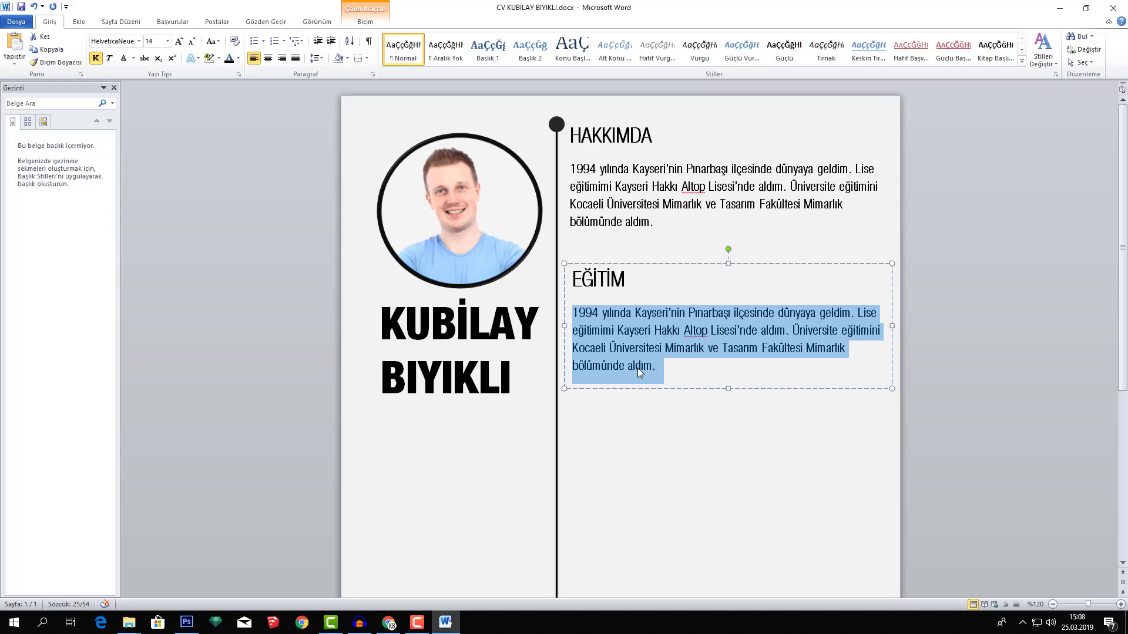
# Enter '2008-2012 HAKKI ALTOP LİSESİ (KAYSERİ)' and the 2012-2016 KOCAELİ ÜNİVERSİTESİ architecture faculty line
pyautogui.write('20')
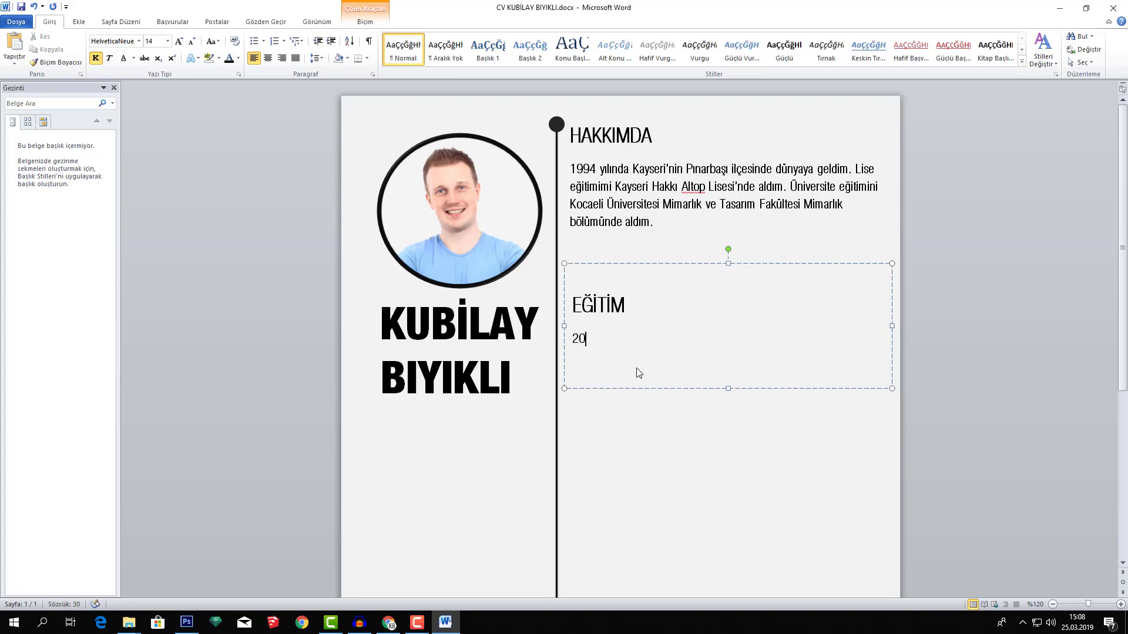
pyautogui.write('10')
pyautogui.press('BackSpace')
pyautogui.press('BackSpace')
pyautogui.write('08-')
pyautogui.write('2012 ')
pyautogui.write('HAKKI AL')
pyautogui.write('TO')
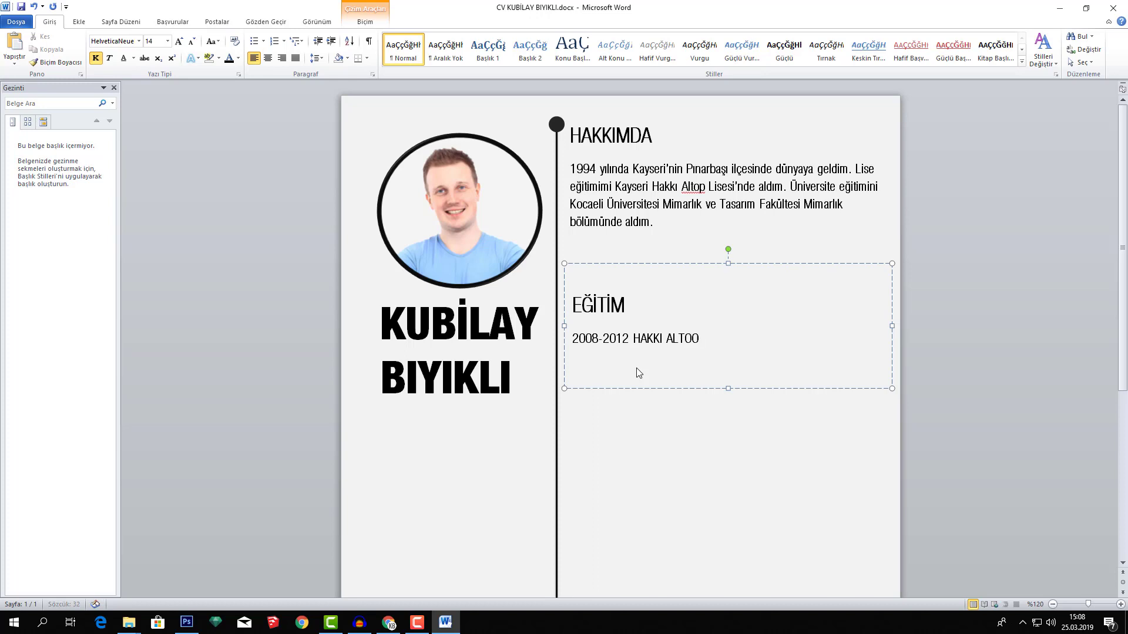
pyautogui.write('P LİSESİ (')
pyautogui.write('KAYS')
pyautogui.write('ERİ)')
pyautogui.press('Return')
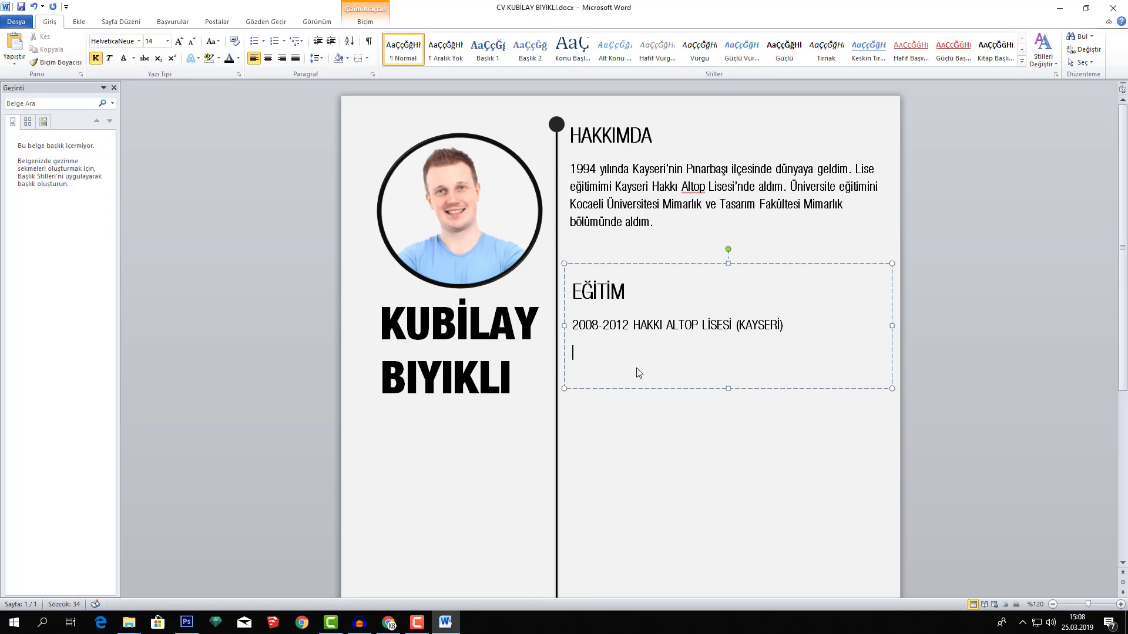
pyautogui.write('2012')
pyautogui.write('-2016 KOCA')
pyautogui.write('ELİ')
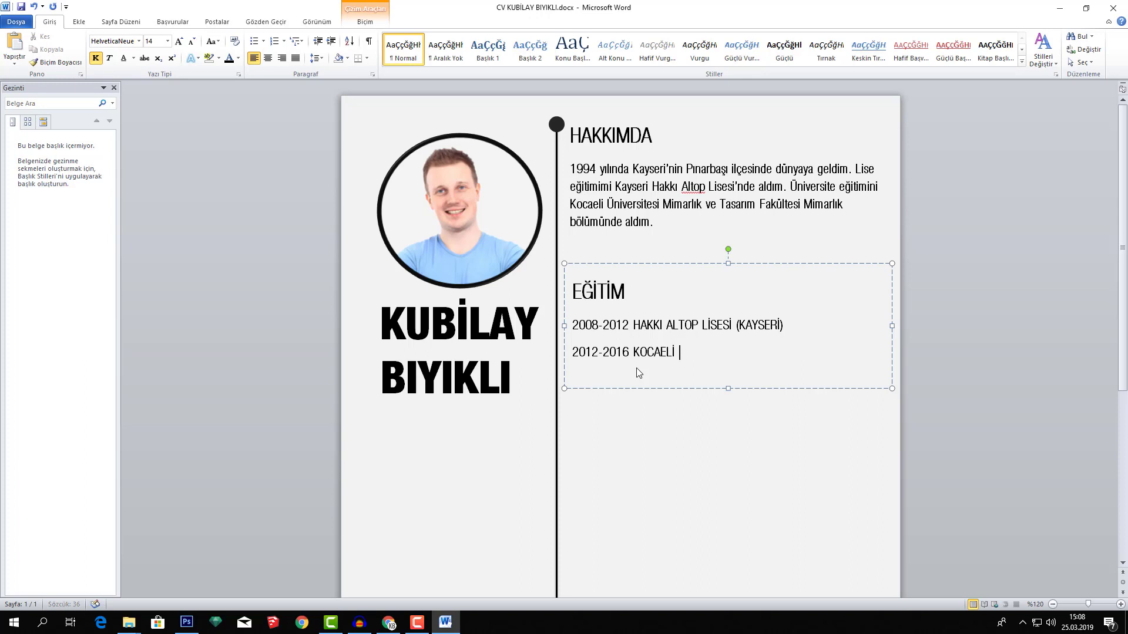
pyautogui.write(' ÜNİVERSİTESİ')
pyautogui.write(' MİMARLIK ')
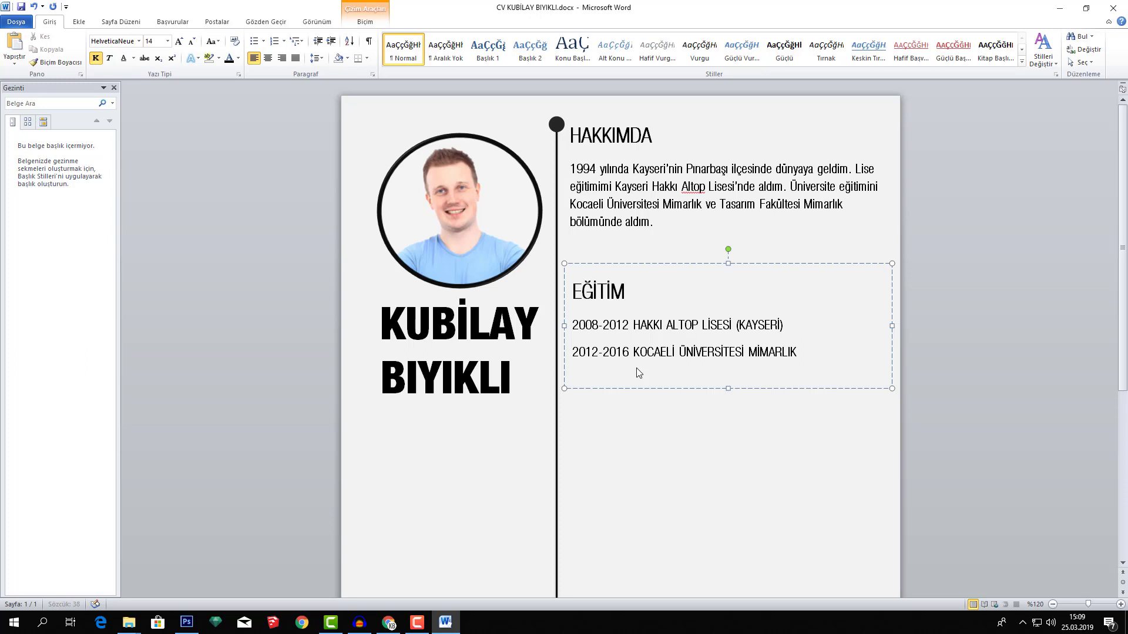
pyautogui.write('VE TASA')
pyautogui.write('RIM FAKÜLTESİ')
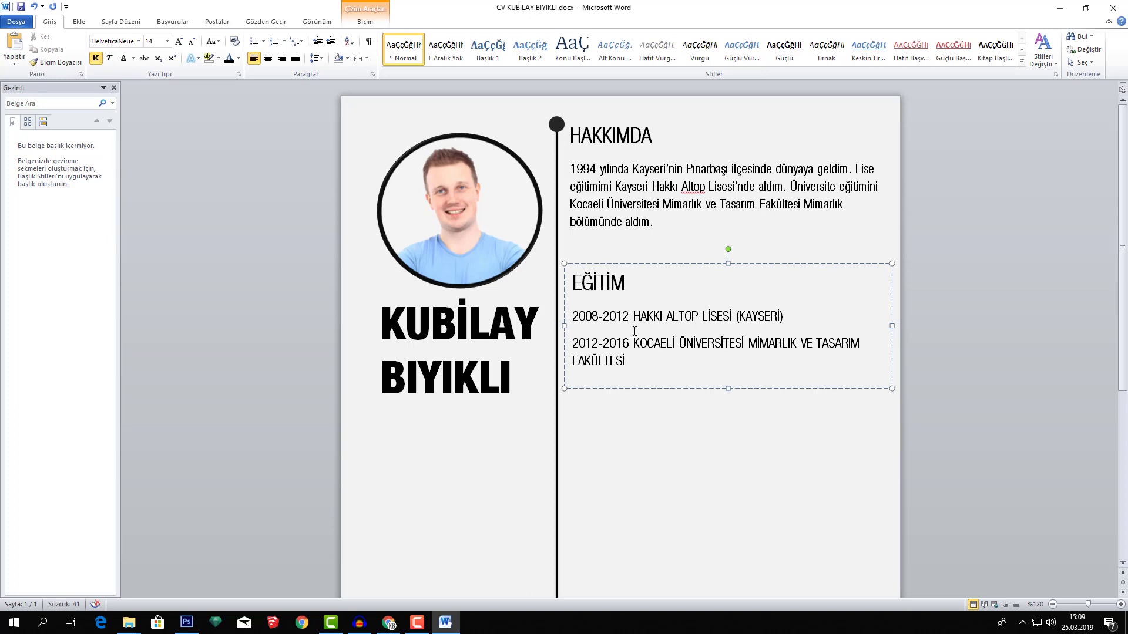
pyautogui.keyDown('shift'); pyautogui.click(636, 347); pyautogui.keyUp('shift')
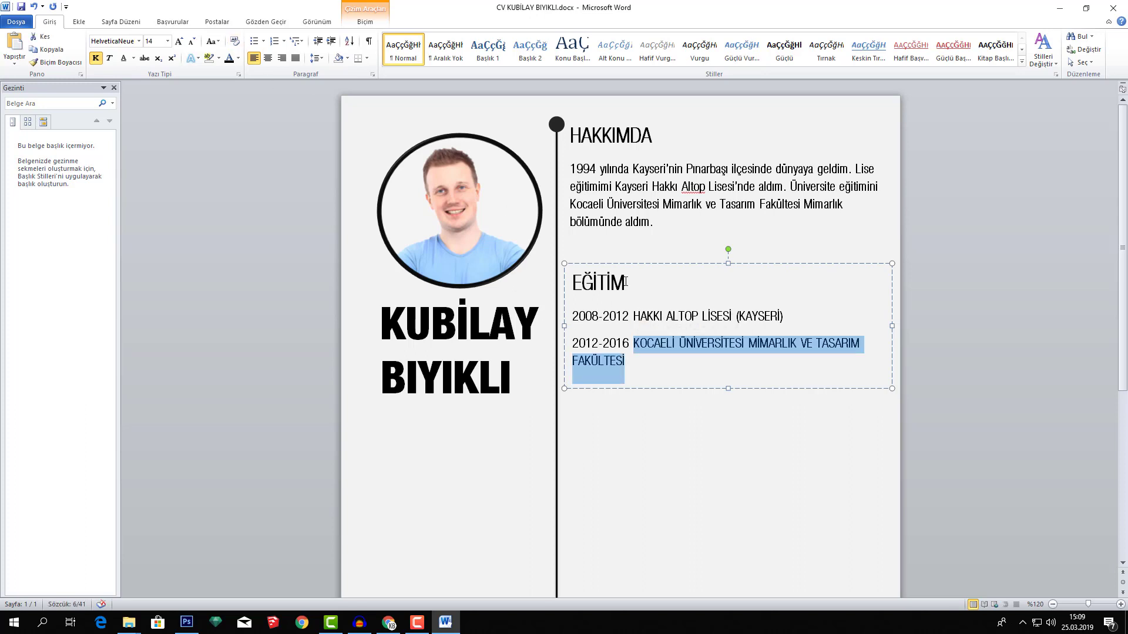
# Shrink both EĞİTİM entries to 12 pt and add a space after 2012-2016
pyautogui.moveTo(642, 366); pyautogui.dragTo(561, 317)
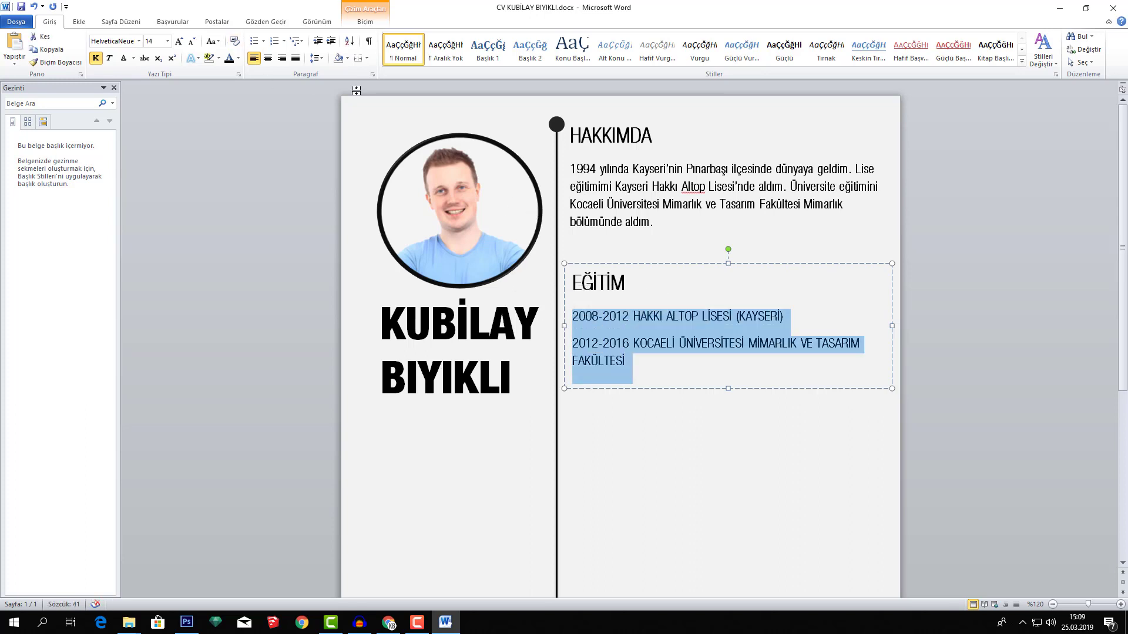
pyautogui.click(192, 41)
pyautogui.click(845, 351)
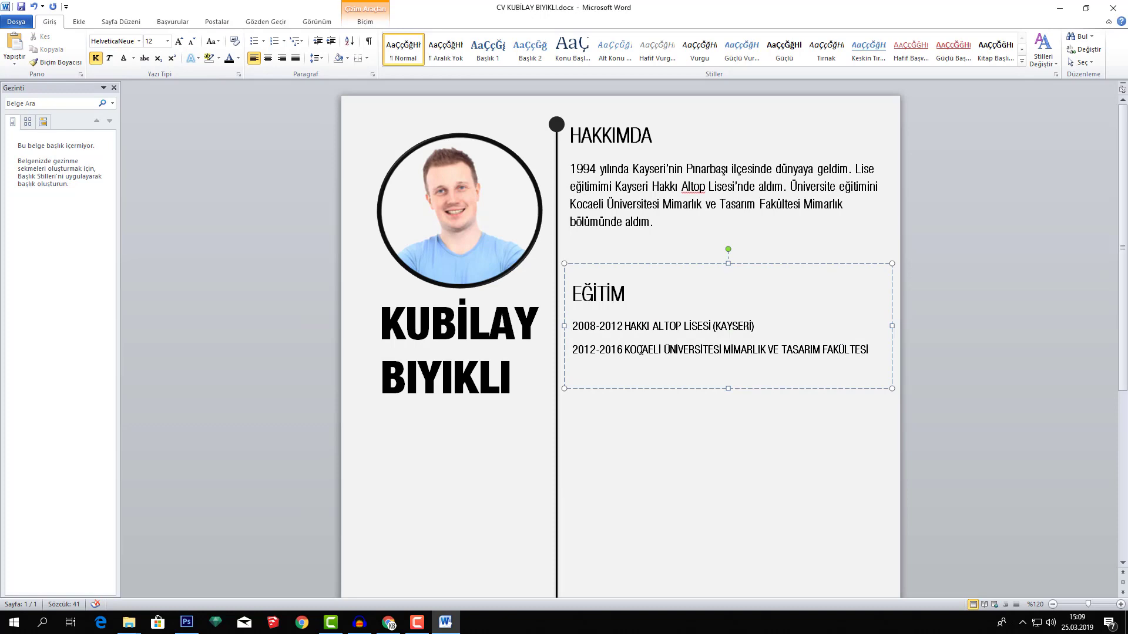
pyautogui.click(625, 354)
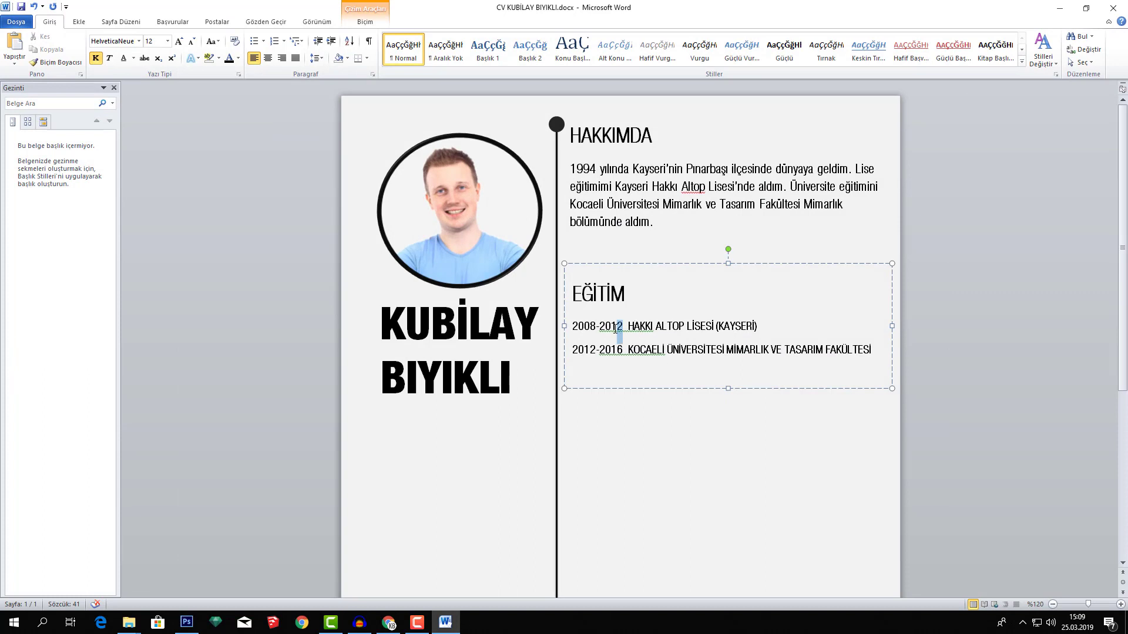
# Keep the dates bold and set both school names in regular weight
pyautogui.moveTo(623, 333); pyautogui.dragTo(572, 332)
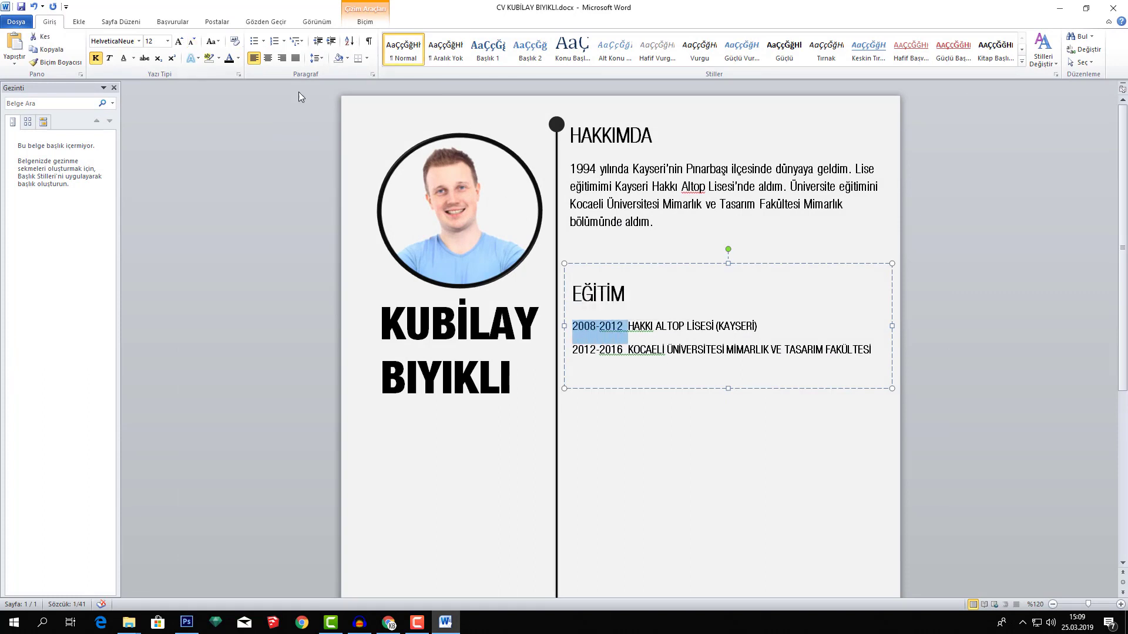
pyautogui.click(96, 58)
pyautogui.click(96, 58)
pyautogui.click(692, 326)
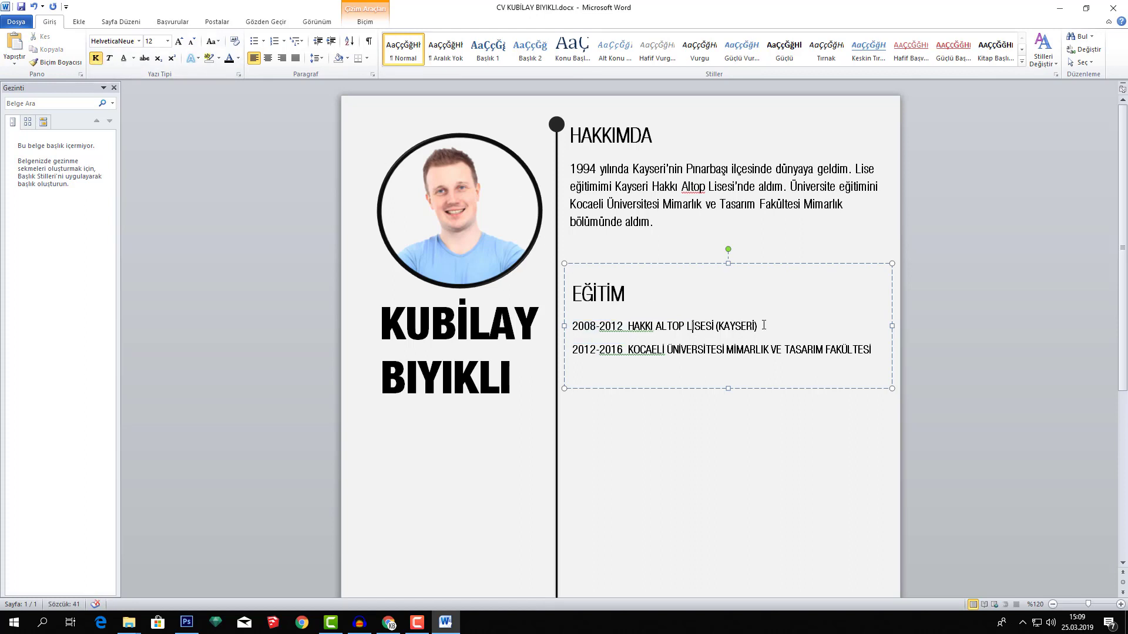
pyautogui.moveTo(763, 326); pyautogui.dragTo(627, 327)
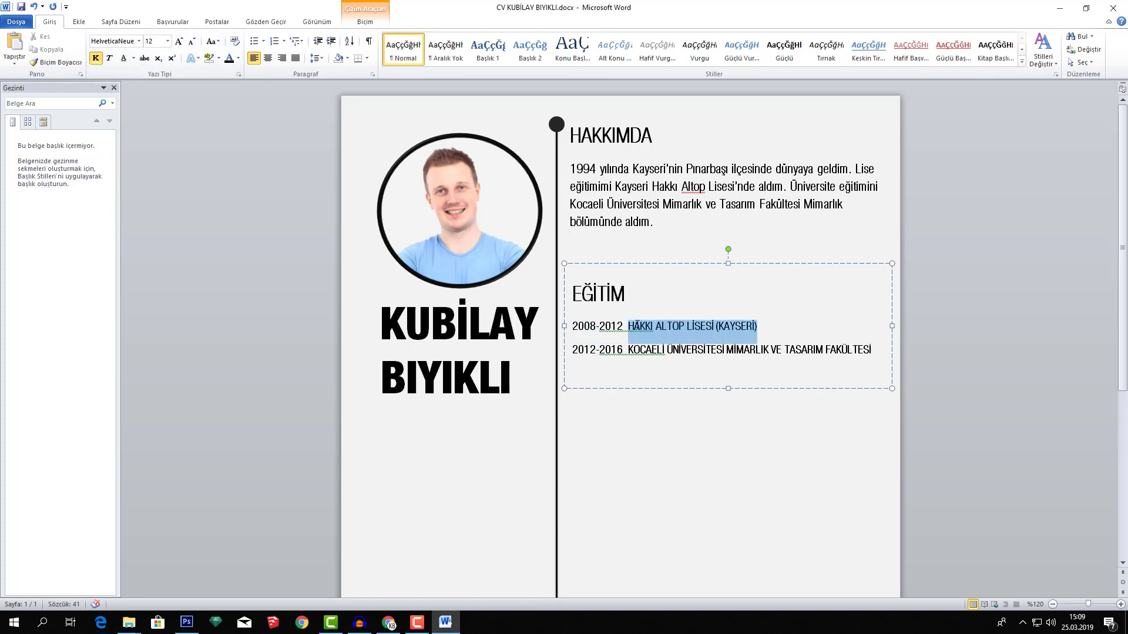
pyautogui.click(96, 58)
pyautogui.click(795, 352)
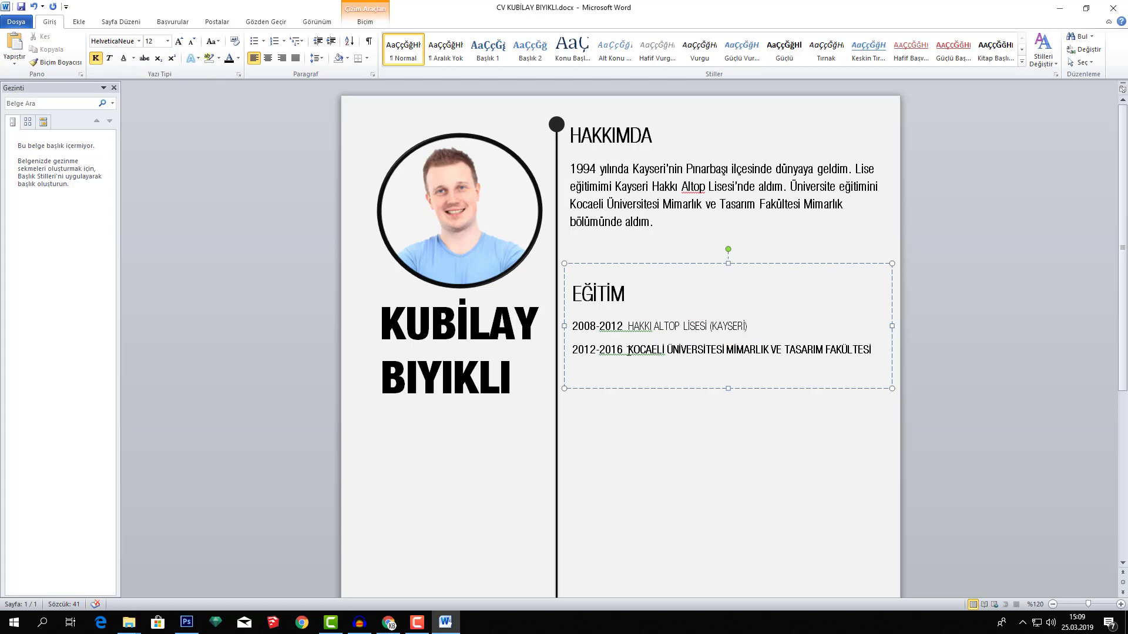
pyautogui.moveTo(628, 351); pyautogui.dragTo(868, 352)
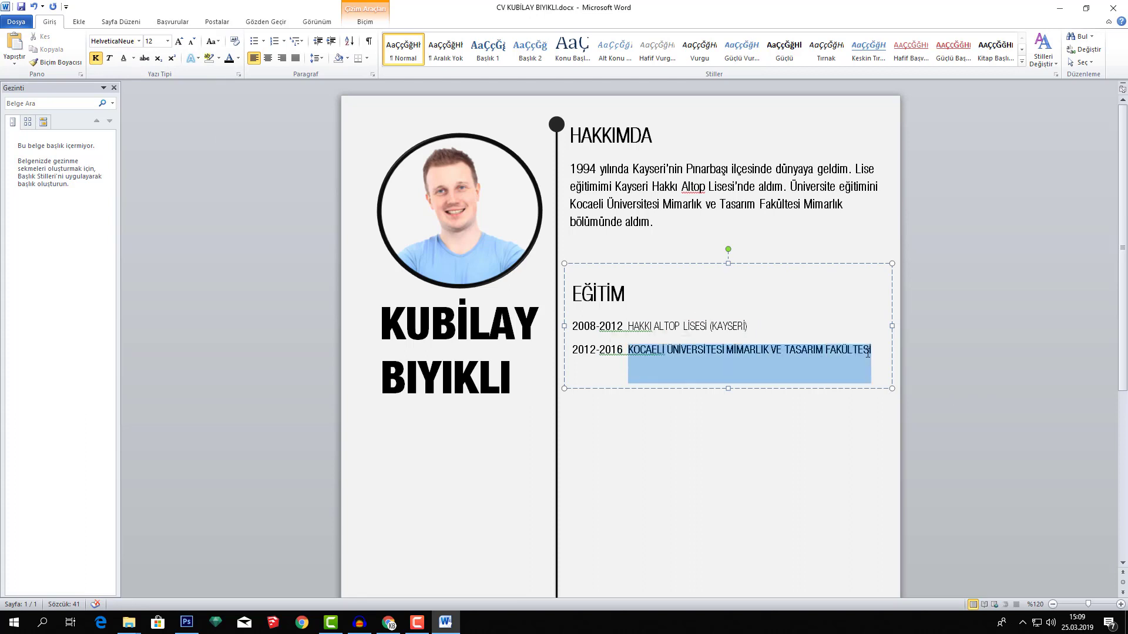
pyautogui.click(95, 59)
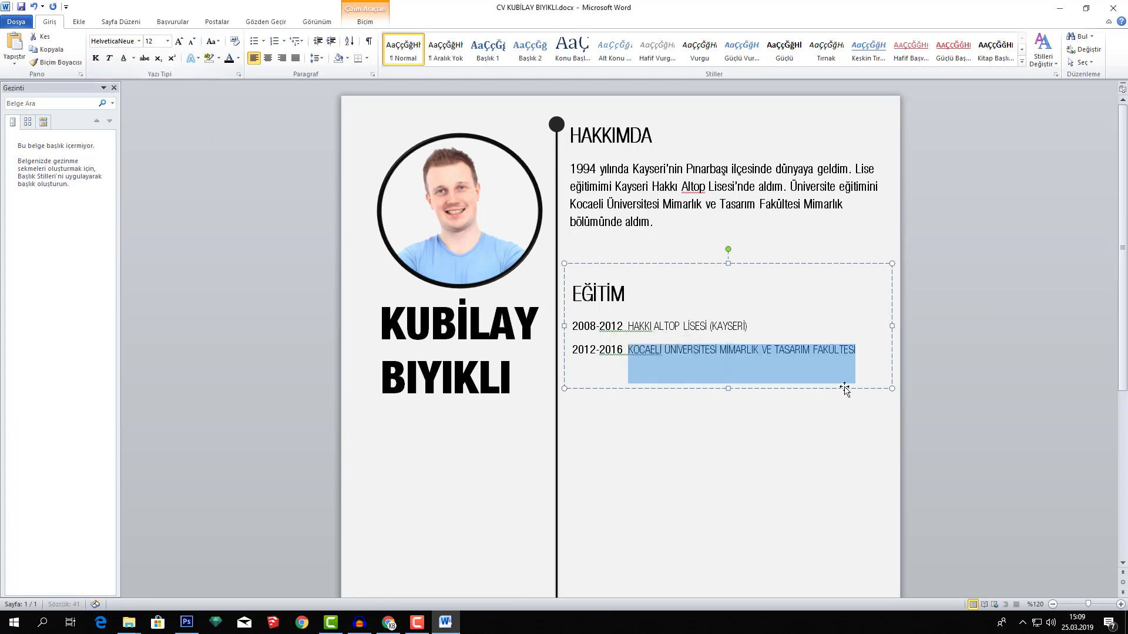
pyautogui.click(805, 370)
pyautogui.click(1052, 313)
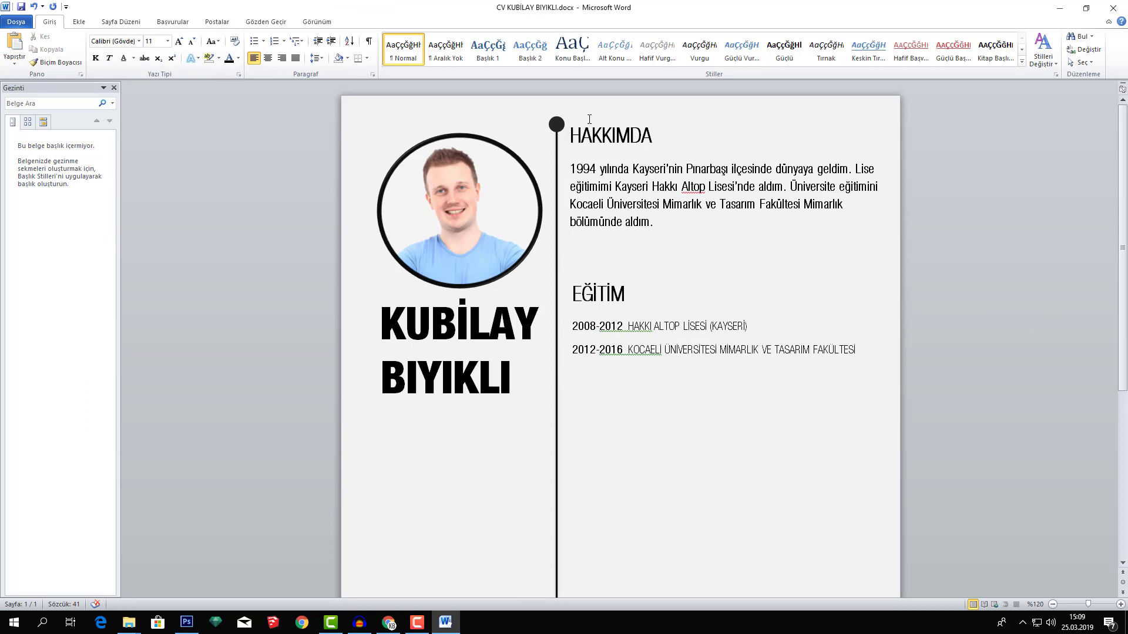
pyautogui.moveTo(557, 124); pyautogui.dragTo(557, 278)
# Copy the HAKKIMDA timeline dot down the line beside the EĞİTİM heading
pyautogui.hotkey('ctrl', 'z')
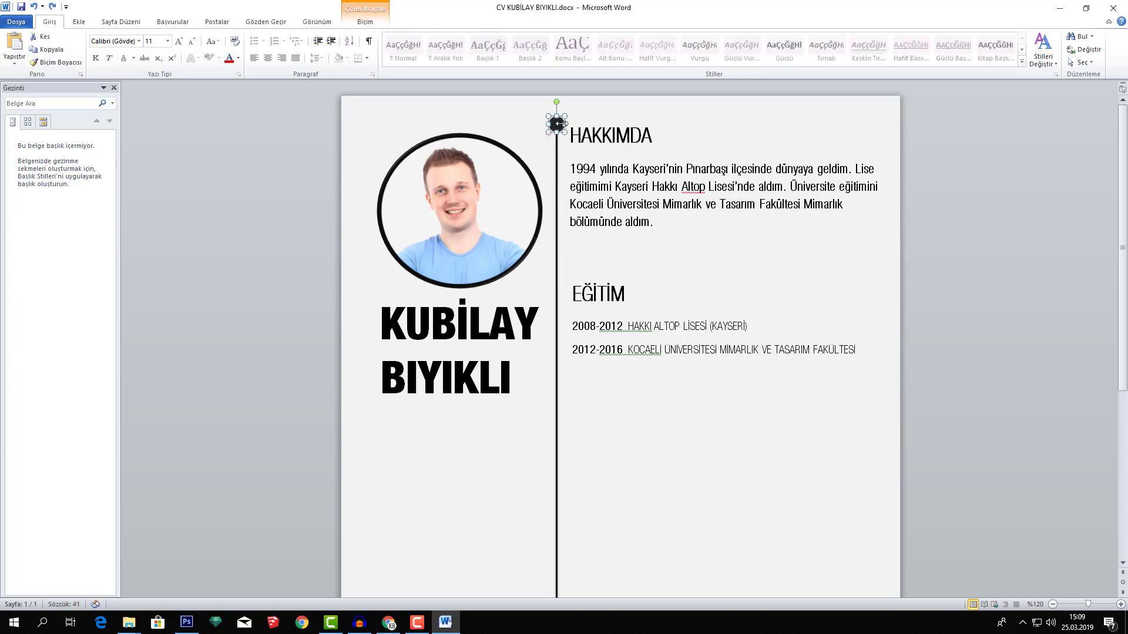
pyautogui.moveTo(558, 125); pyautogui.dragTo(557, 293)
pyautogui.click(951, 274)
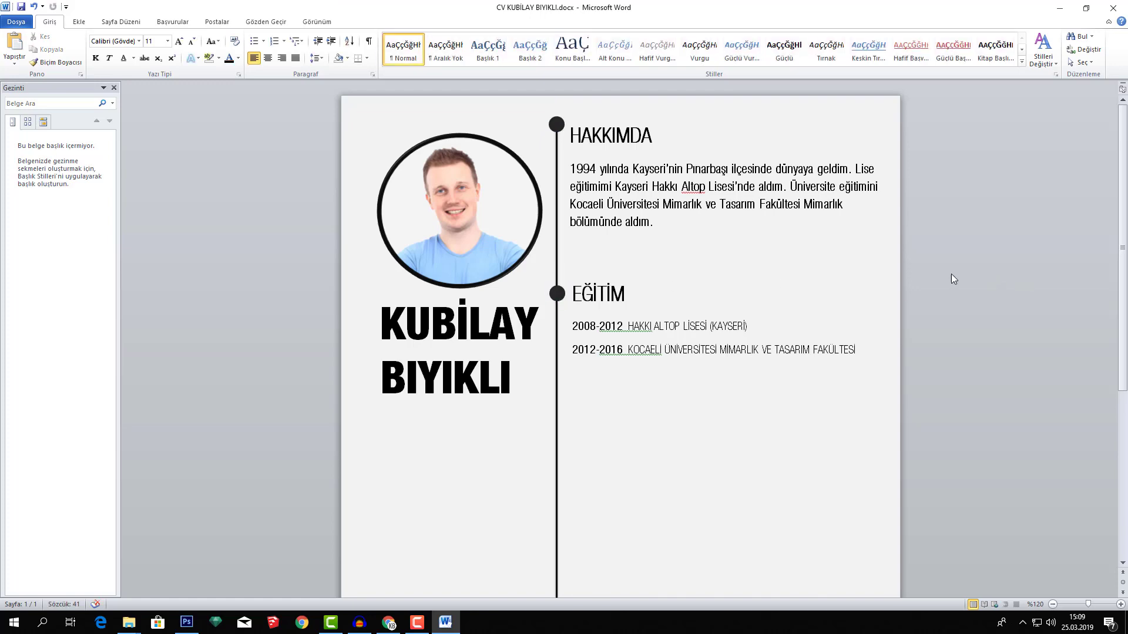
pyautogui.click(456, 622)
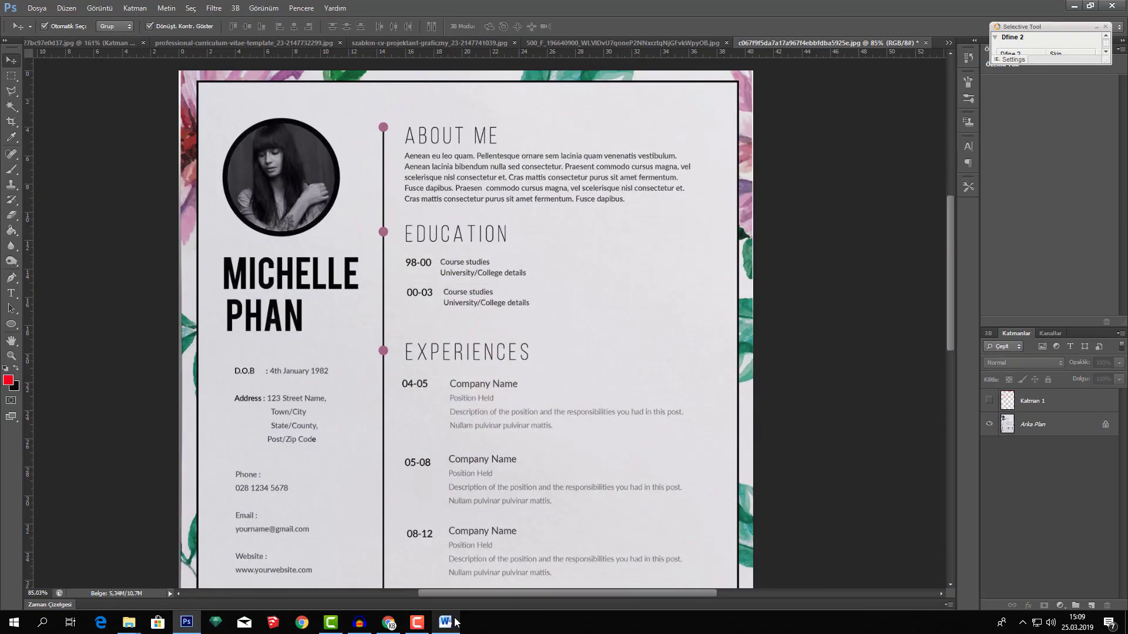
pyautogui.click(456, 622)
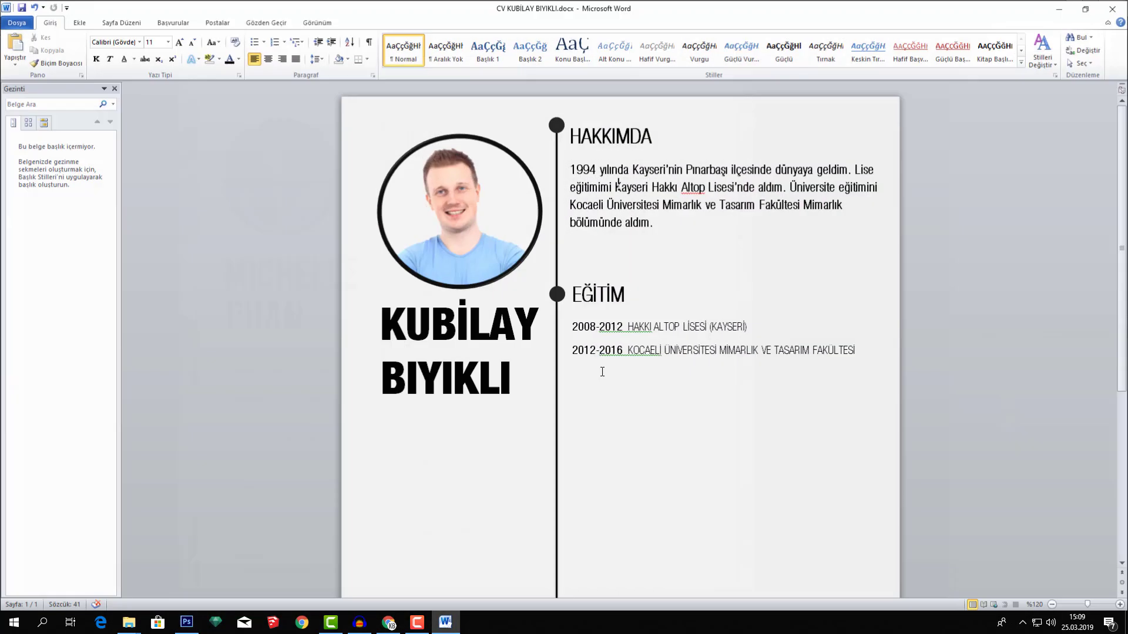
# Nudge the EĞİTİM timeline dot level with its heading
pyautogui.click(557, 297)
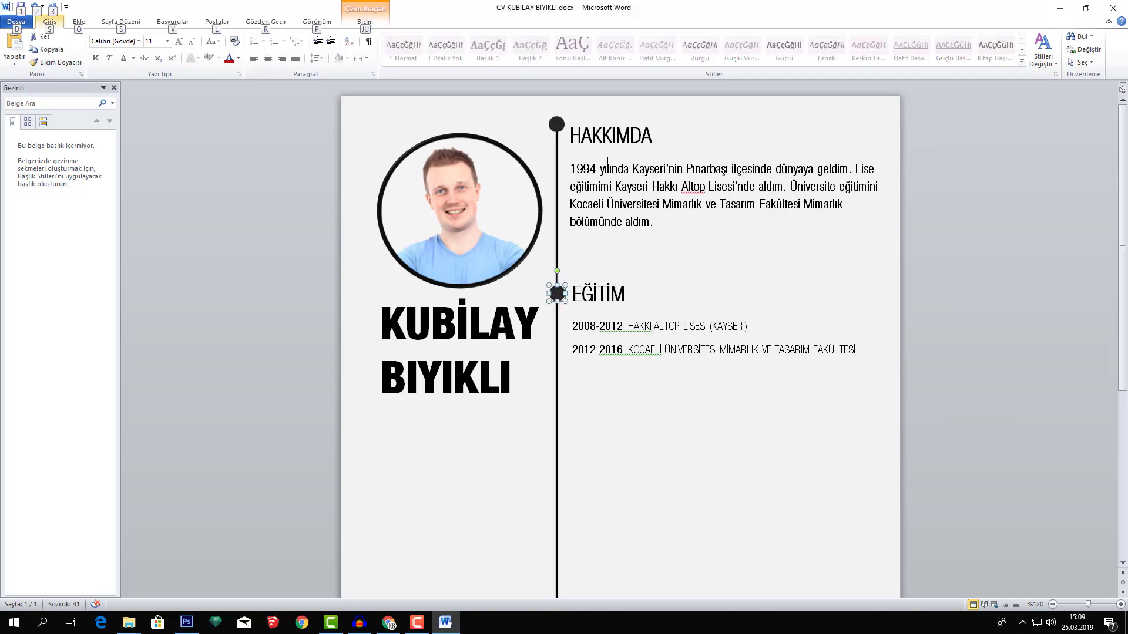
pyautogui.click(561, 138)
pyautogui.scroll(6, 583, 125)
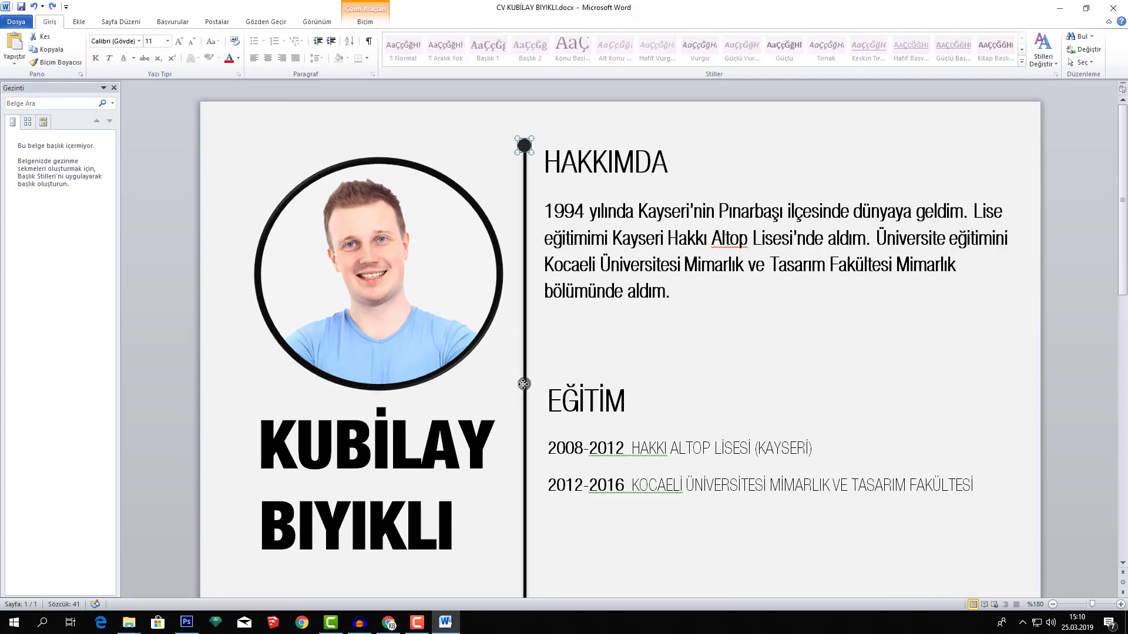
pyautogui.click(525, 384)
pyautogui.click(545, 93)
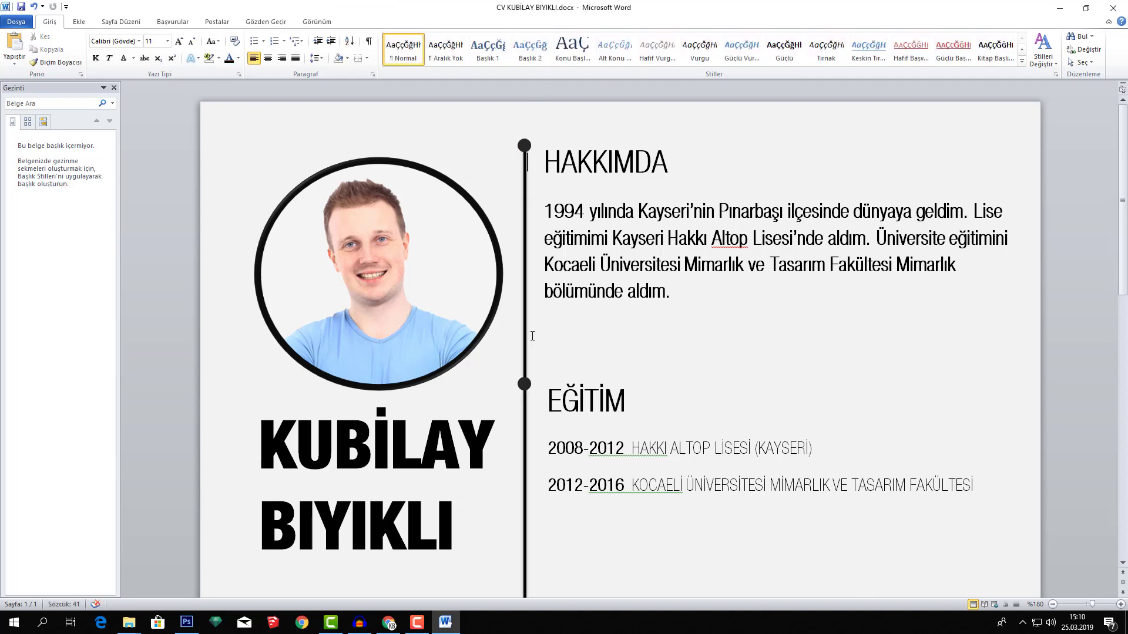
pyautogui.scroll(-5, 533, 336)
pyautogui.scroll(2, 576, 305)
pyautogui.moveTo(526, 287); pyautogui.dragTo(526, 298)
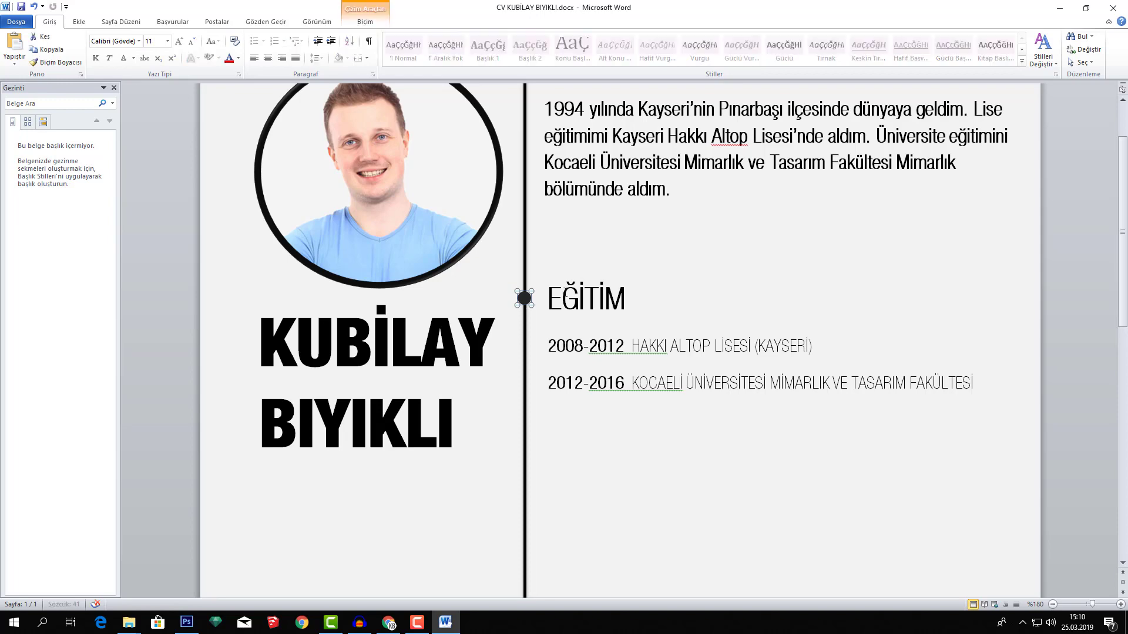
pyautogui.scroll(3, 550, 272)
pyautogui.click(575, 257)
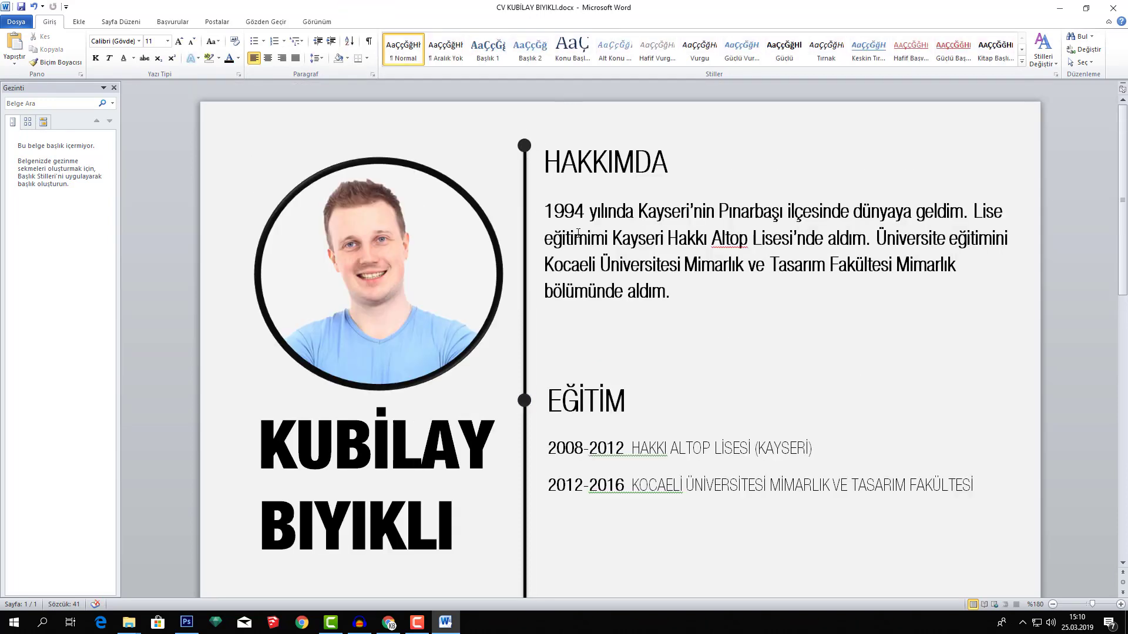
pyautogui.scroll(-3, 575, 257)
pyautogui.scroll(-2, 584, 264)
pyautogui.scroll(-1, 584, 264)
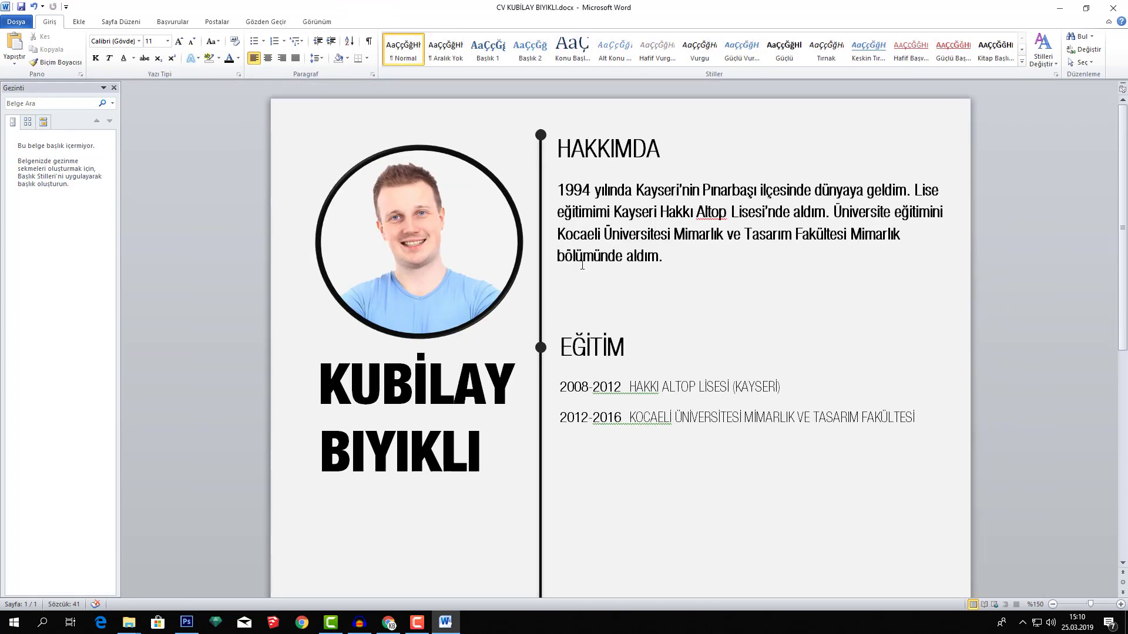
pyautogui.scroll(-1, 587, 276)
# Turn bold off on the HAKKIMDA biography paragraph, then select the EĞİTİM text box
pyautogui.scroll(-1, 615, 223)
pyautogui.click(615, 222)
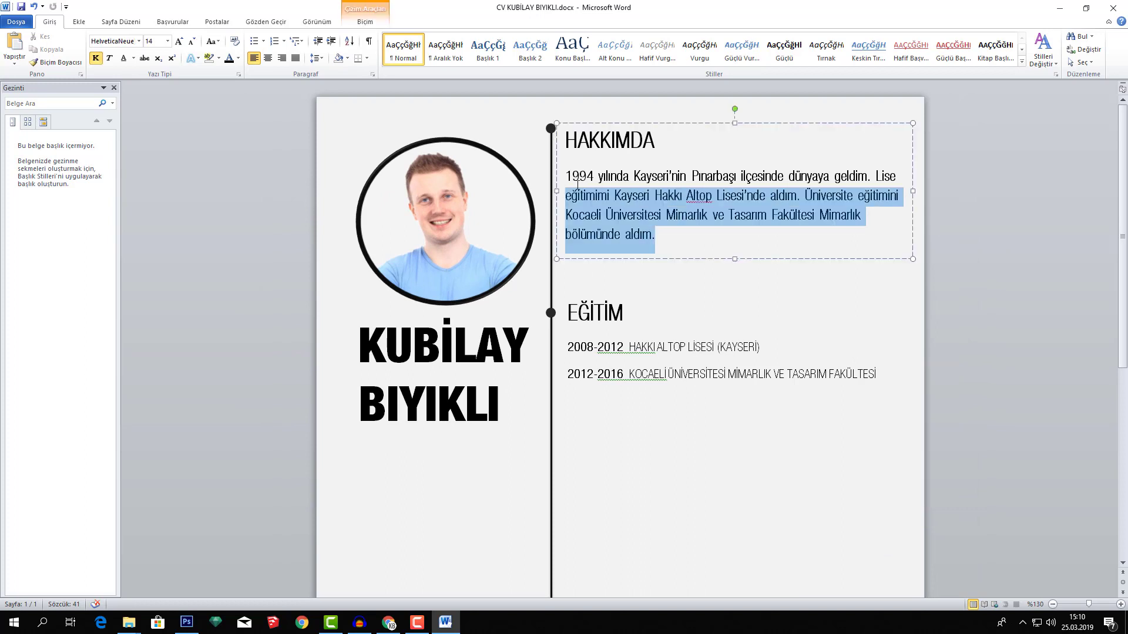
pyautogui.moveTo(658, 235); pyautogui.dragTo(566, 175)
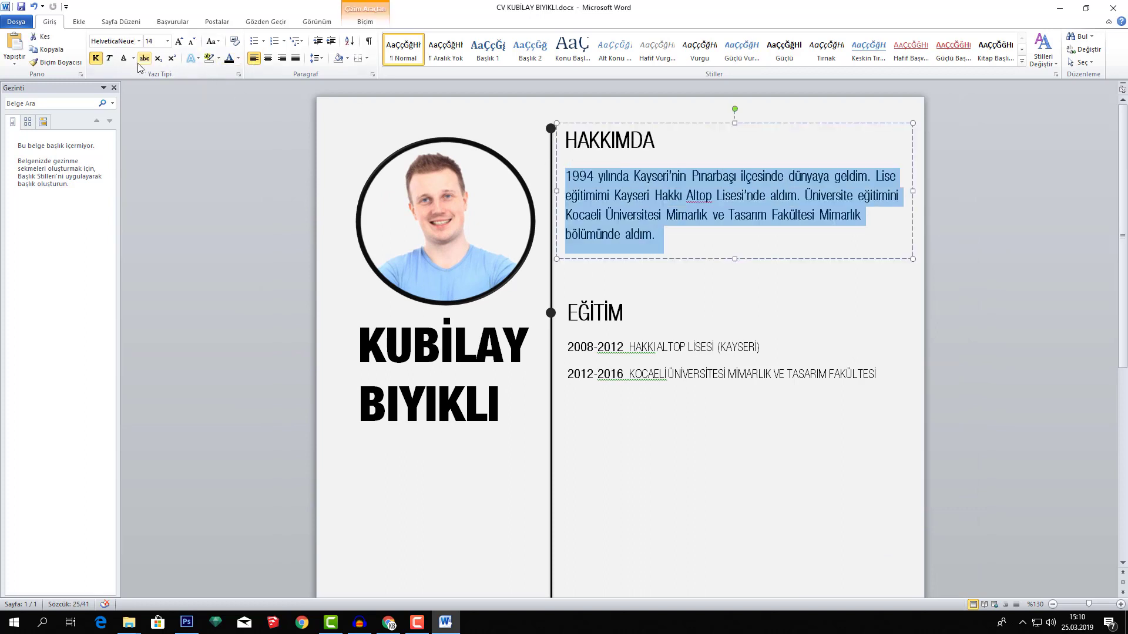
pyautogui.click(95, 57)
pyautogui.click(981, 244)
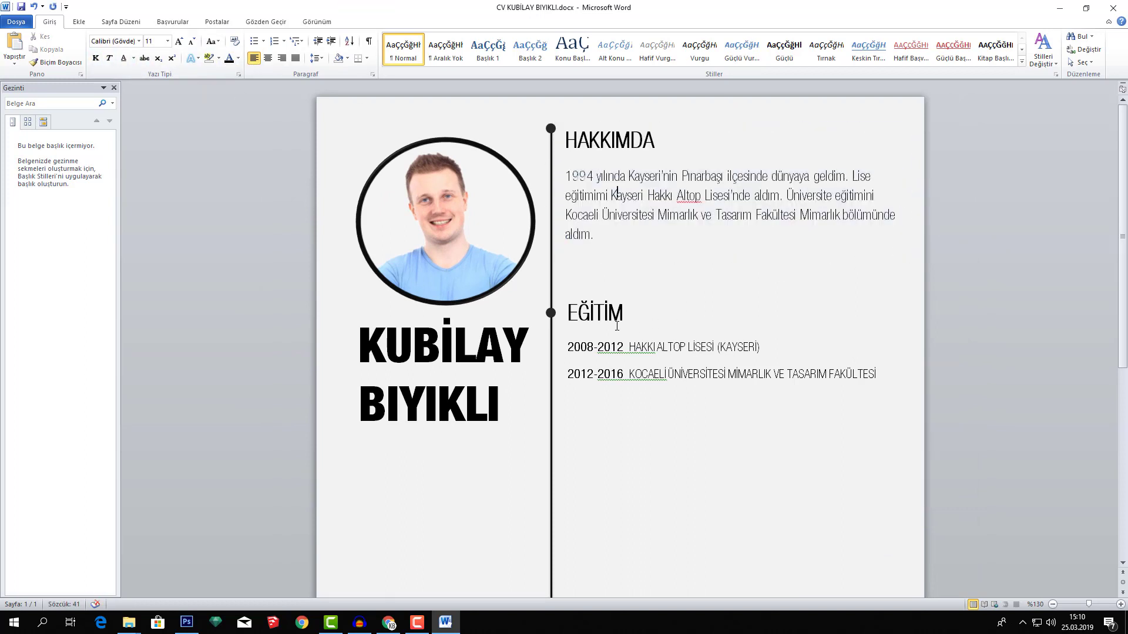
pyautogui.click(605, 314)
pyautogui.click(598, 279)
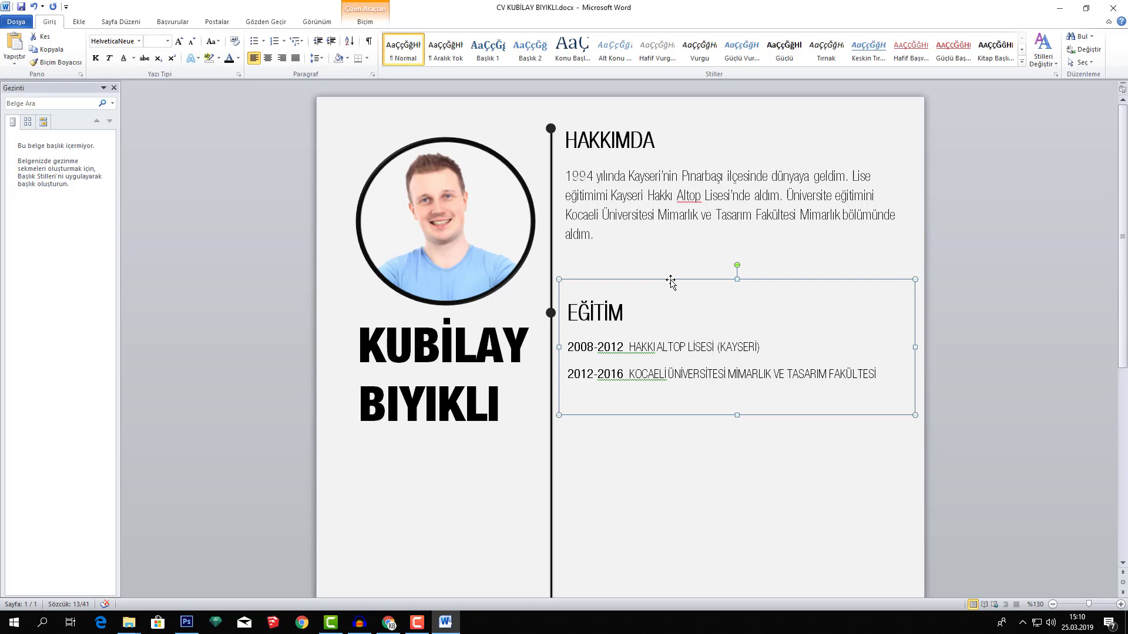
# Nudge the EĞİTİM box up under HAKKIMDA and move its dot beside the heading
pyautogui.press('Up')
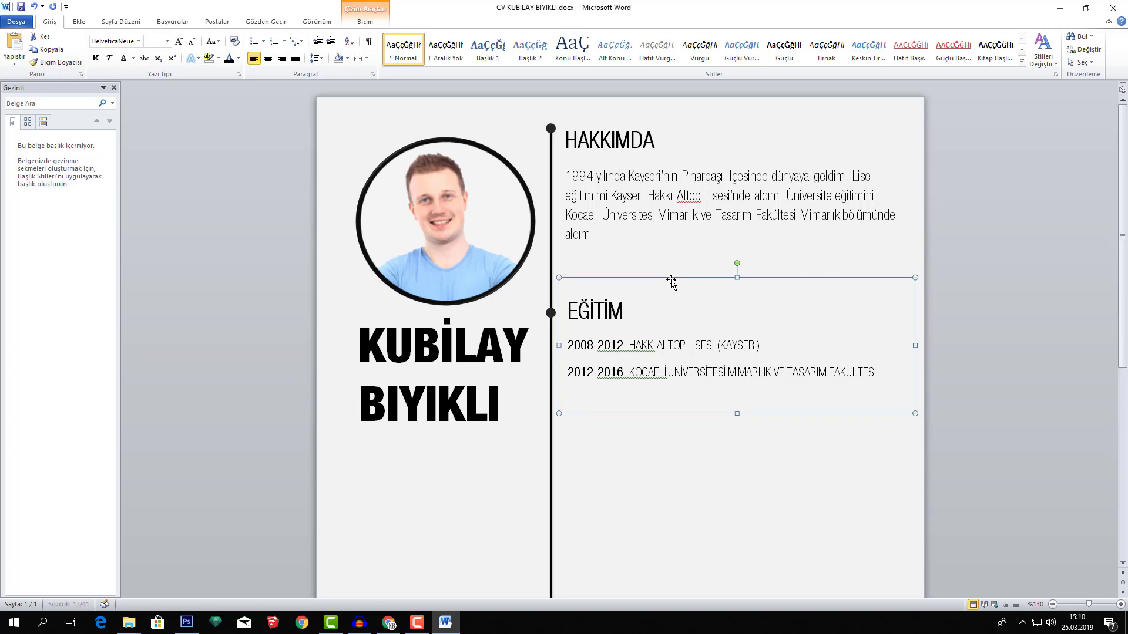
pyautogui.press('Up')
pyautogui.press('Up')
pyautogui.press('Up')
pyautogui.press('Up')
pyautogui.press('Up')
pyautogui.press('Up')
pyautogui.press('Up')
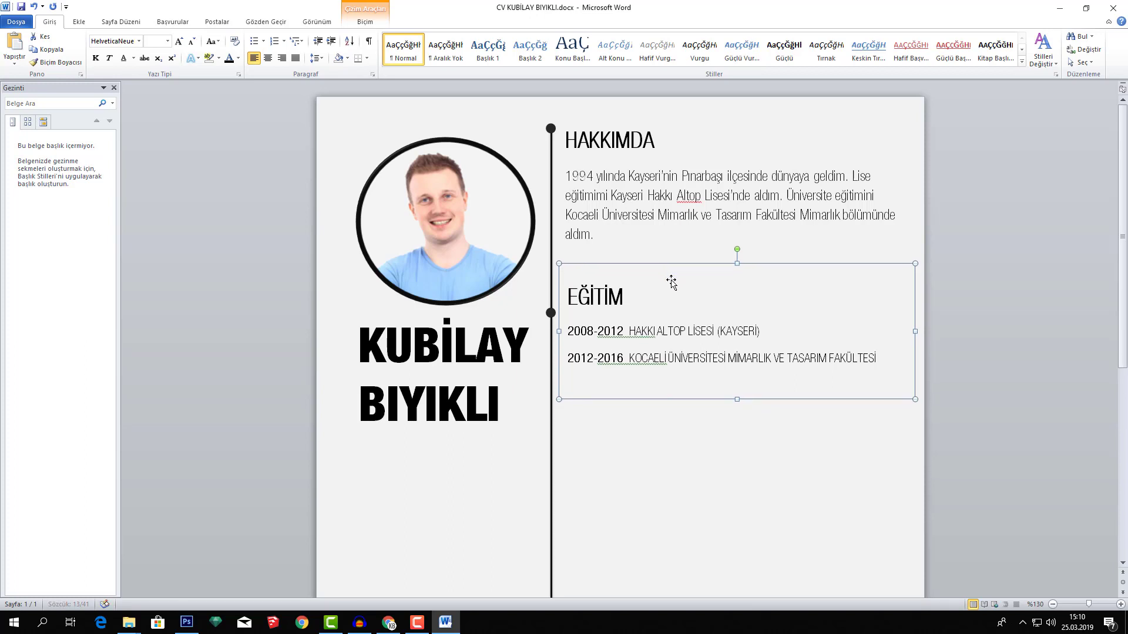
pyautogui.press('Up')
pyautogui.press('Up')
pyautogui.press('Up')
pyautogui.press('Up')
pyautogui.press('Up')
pyautogui.press('Up')
pyautogui.press('Up')
pyautogui.press('Up')
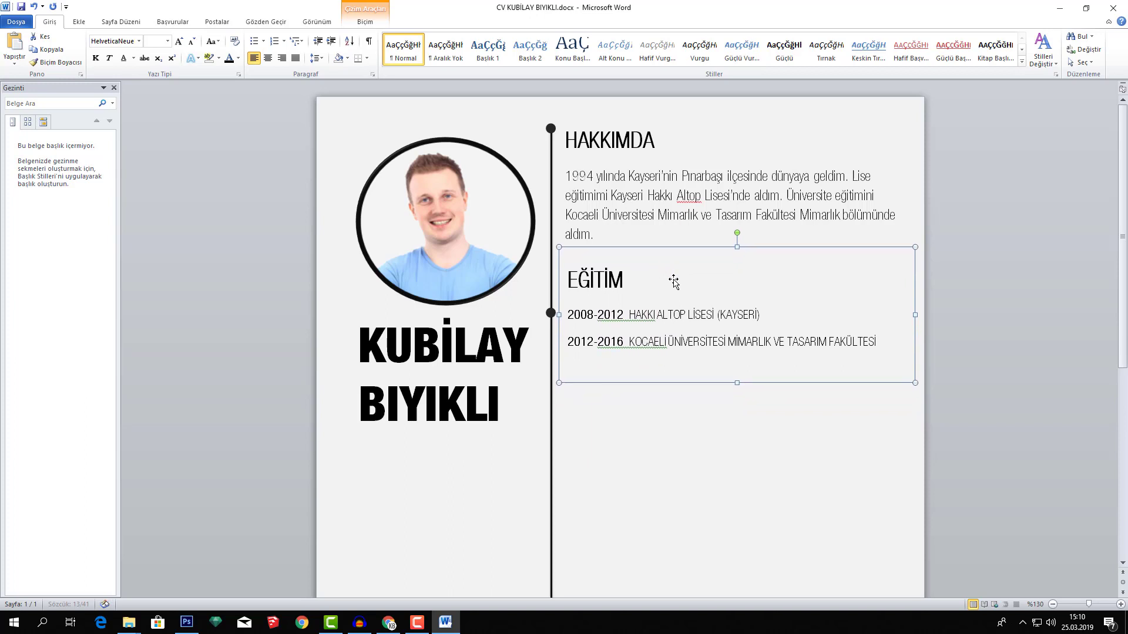
pyautogui.press('Up')
pyautogui.press('Up')
pyautogui.press('Up')
pyautogui.press('Up')
pyautogui.press('Escape')
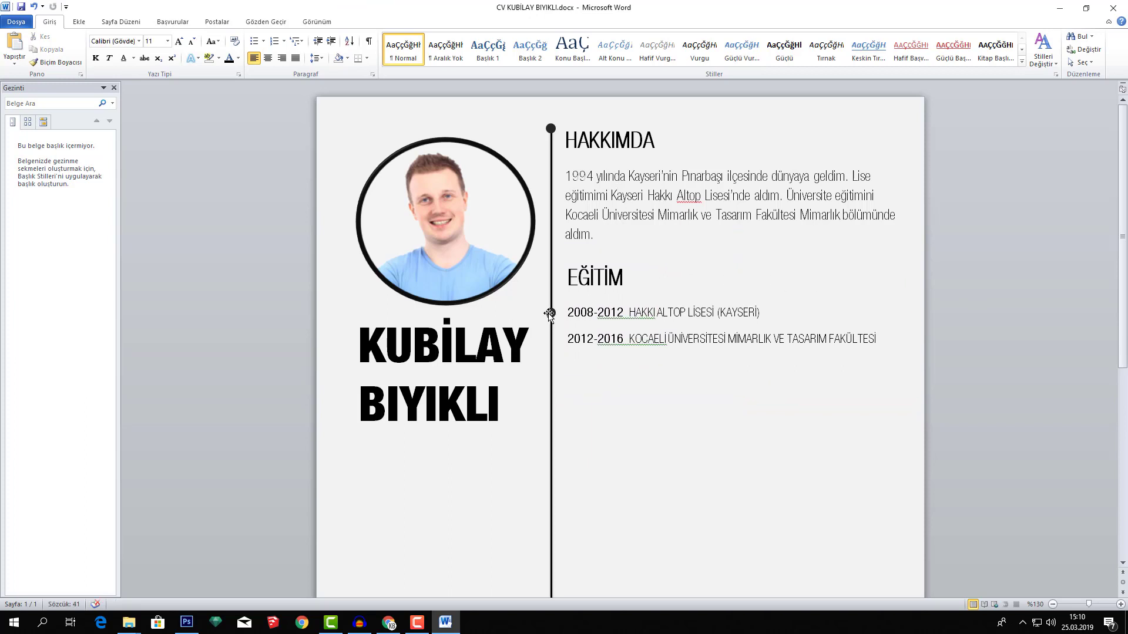
pyautogui.moveTo(551, 312); pyautogui.dragTo(549, 277)
# Check both timeline dots against the Photoshop template, then select the EĞİTİM box
pyautogui.scroll(-1, 657, 263)
pyautogui.scroll(-1, 656, 263)
pyautogui.keyDown('ctrl'); pyautogui.scroll(-1, 649, 252); pyautogui.keyUp('ctrl')
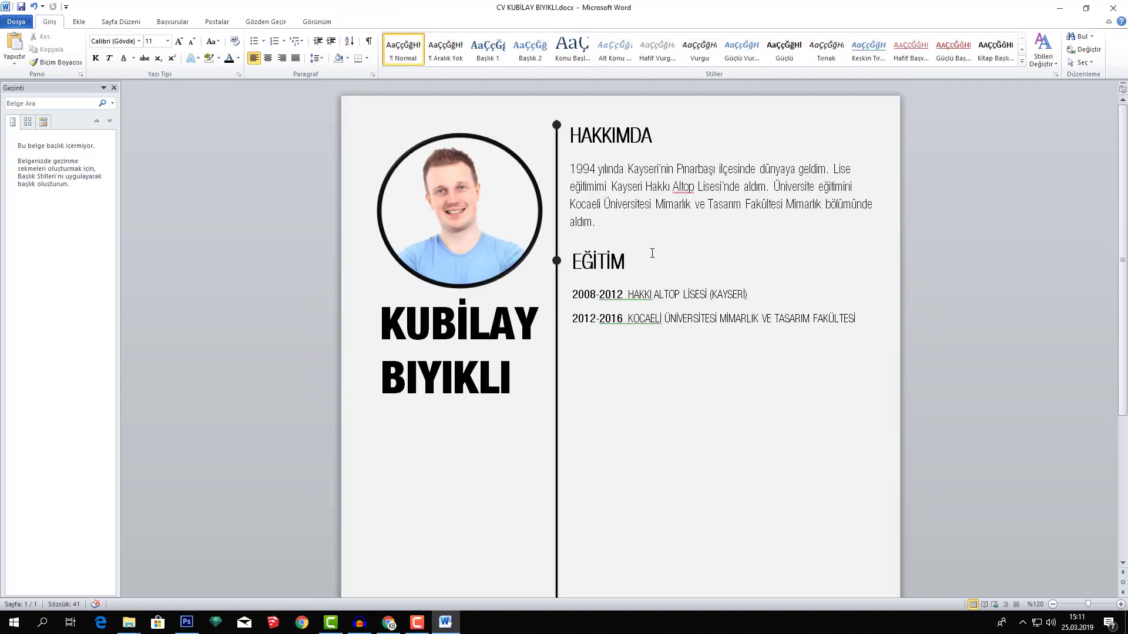
pyautogui.keyDown('ctrl'); pyautogui.scroll(-1, 636, 259); pyautogui.keyUp('ctrl')
pyautogui.scroll(-1, 634, 257)
pyautogui.keyDown('ctrl'); pyautogui.scroll(-1, 633, 254); pyautogui.keyUp('ctrl')
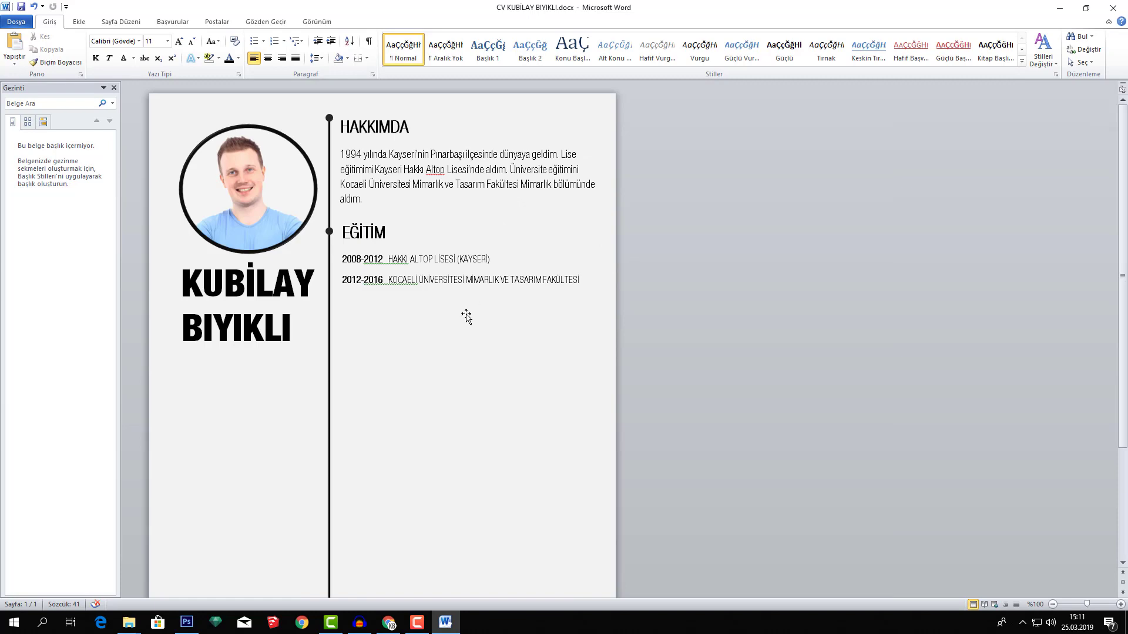
pyautogui.click(189, 621)
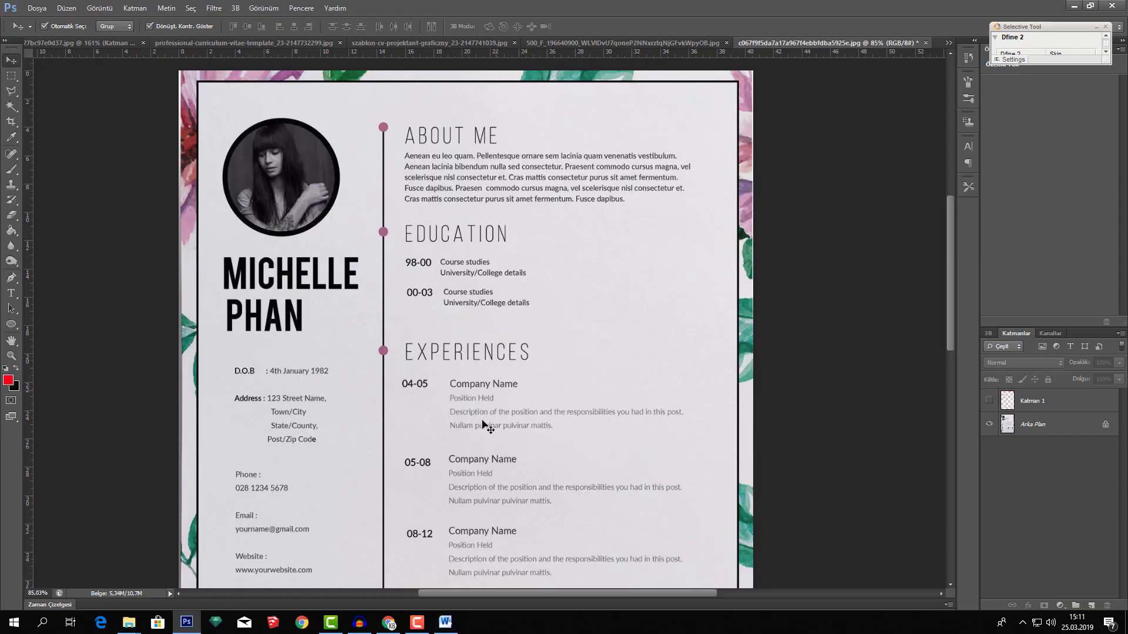
pyautogui.click(445, 622)
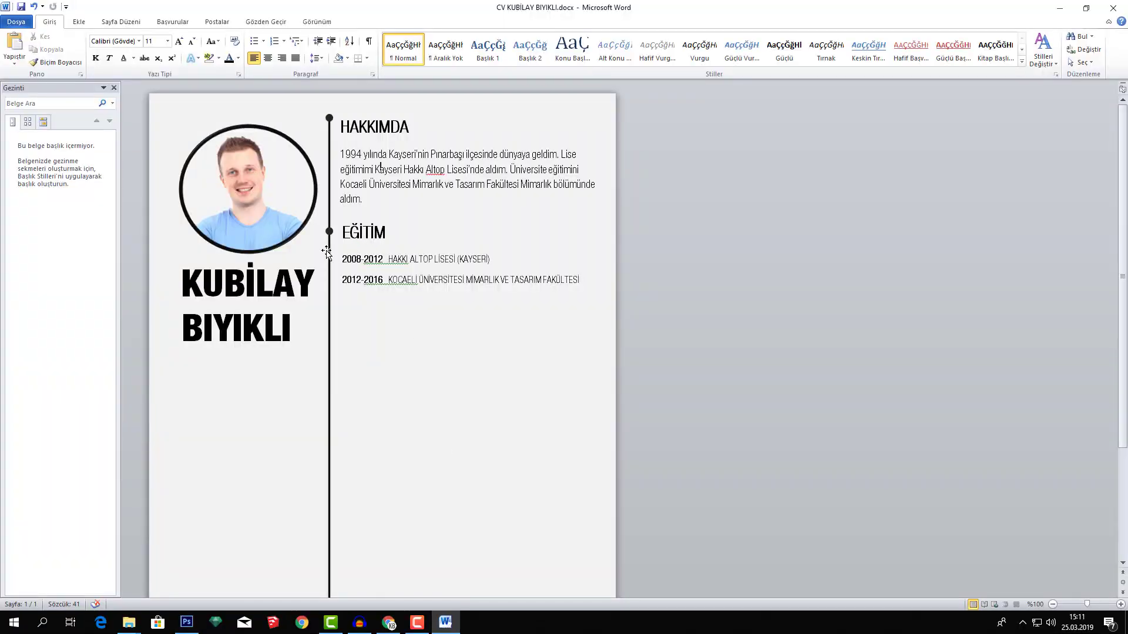
pyautogui.keyDown('ctrl'); pyautogui.scroll(1, 337, 245); pyautogui.keyUp('ctrl')
pyautogui.keyDown('ctrl'); pyautogui.scroll(2, 337, 244); pyautogui.keyUp('ctrl')
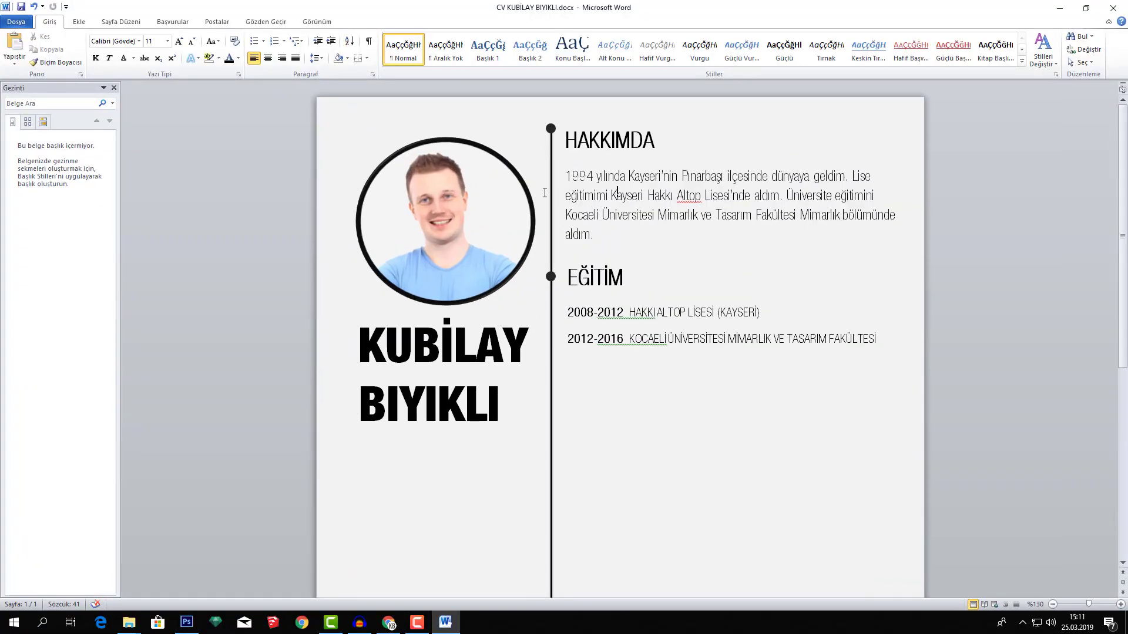
pyautogui.click(548, 129)
pyautogui.click(1016, 213)
pyautogui.click(551, 277)
pyautogui.click(1012, 278)
pyautogui.click(628, 289)
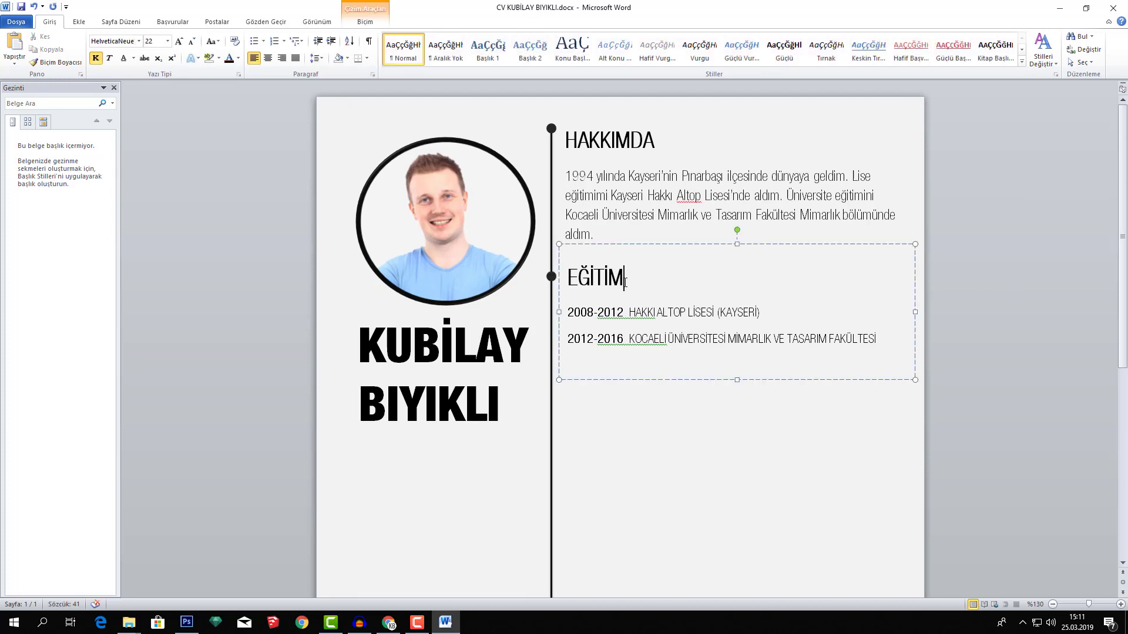
pyautogui.click(661, 245)
# Duplicate the EĞİTİM text box and nudge the copy up into place
pyautogui.moveTo(658, 408); pyautogui.dragTo(657, 408)
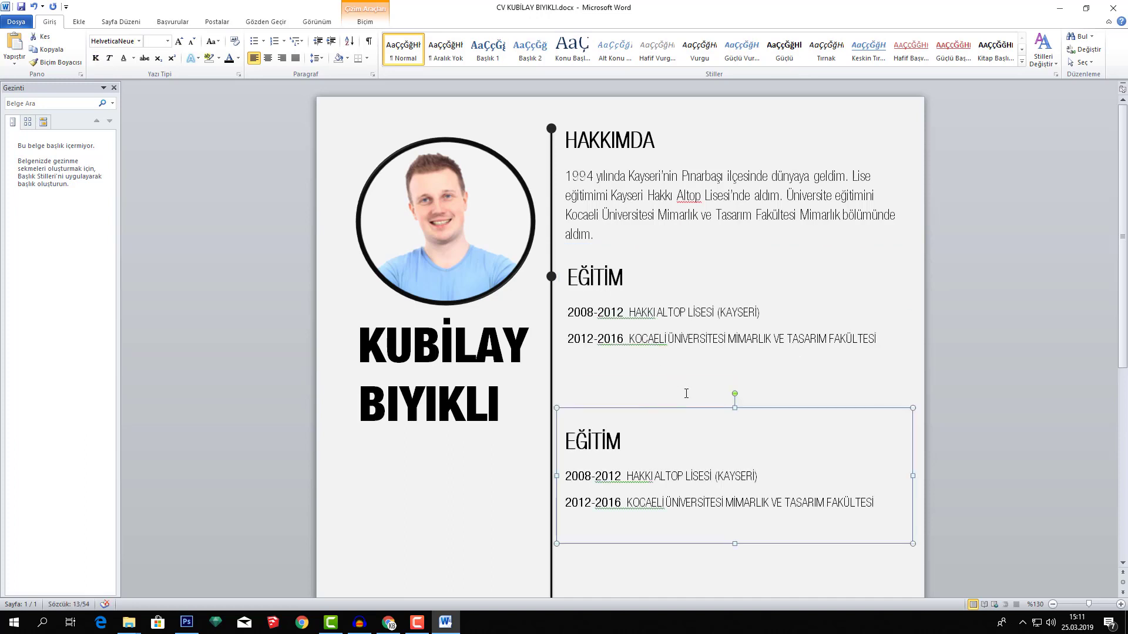
pyautogui.hotkey('ctrl', 'Up')
pyautogui.hotkey('ctrl', 'Up')
pyautogui.hotkey('ctrl', 'Up')
pyautogui.hotkey('ctrl', 'Up')
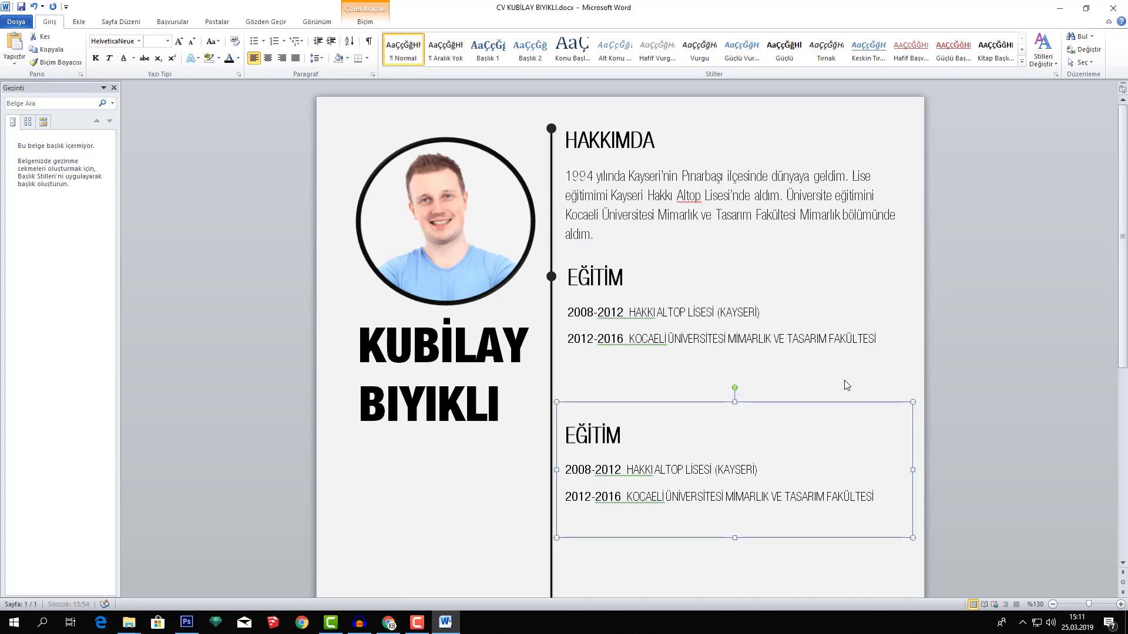
pyautogui.hotkey('ctrl', 'Up')
pyautogui.hotkey('ctrl', 'Up')
pyautogui.hotkey('ctrl', 'Up')
pyautogui.hotkey('ctrl', 'Up')
pyautogui.hotkey('ctrl', 'Up')
pyautogui.hotkey('ctrl', 'Up')
pyautogui.hotkey('ctrl', 'Up')
pyautogui.hotkey('ctrl', 'Up')
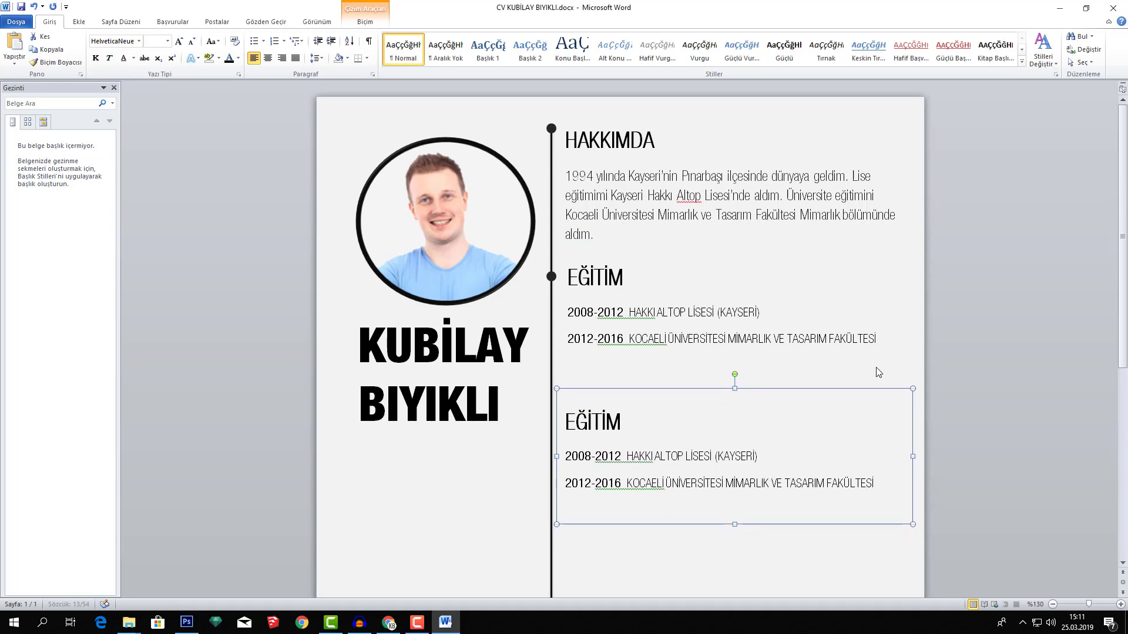
pyautogui.hotkey('ctrl', 'Up')
pyautogui.hotkey('ctrl', 'Up')
pyautogui.hotkey('ctrl', 'Up')
pyautogui.hotkey('ctrl', 'Up')
pyautogui.hotkey('ctrl', 'Up')
pyautogui.hotkey('ctrl', 'Up')
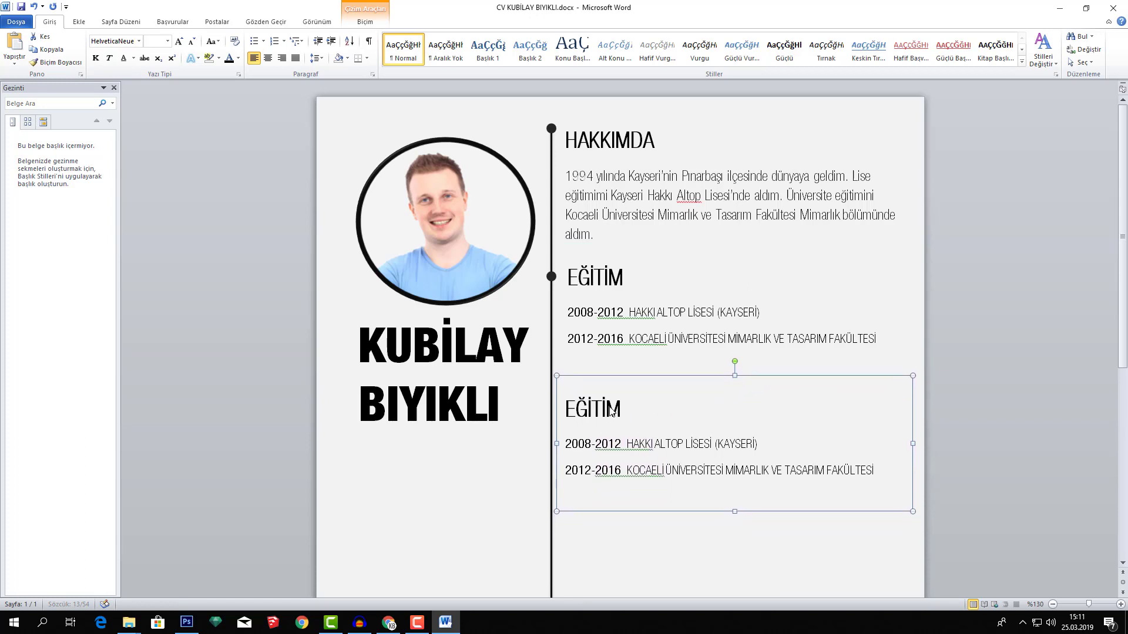
pyautogui.hotkey('ctrl', 'Up')
pyautogui.hotkey('ctrl', 'Up')
# Change the copy's heading from EĞİTİM to DENEYİMLER
pyautogui.moveTo(611, 411); pyautogui.dragTo(559, 410)
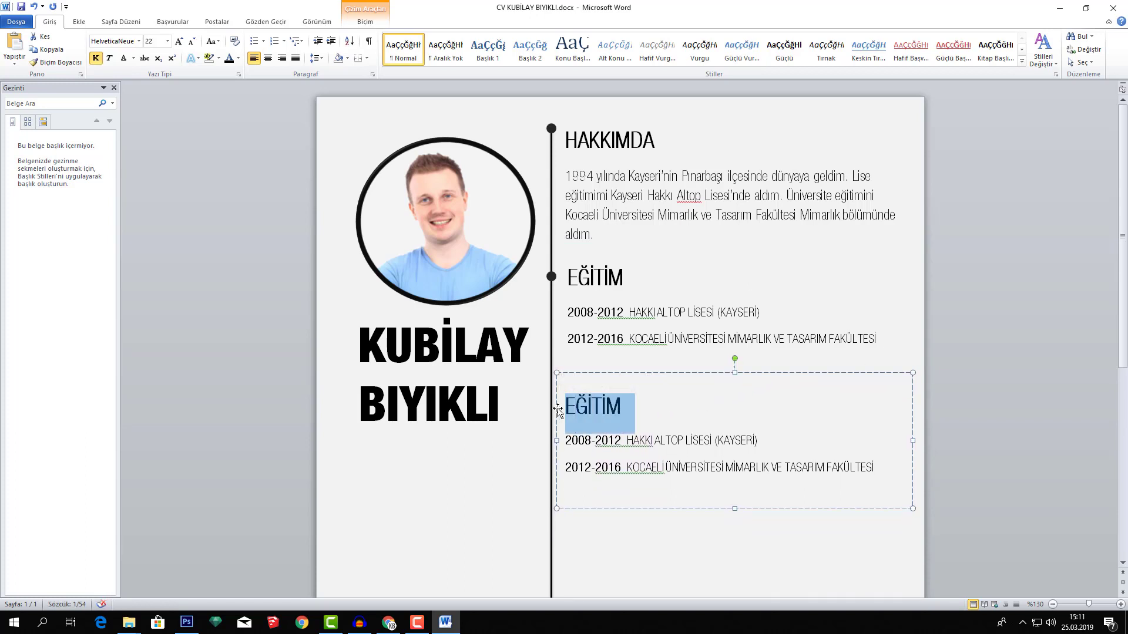
pyautogui.write('DENEY')
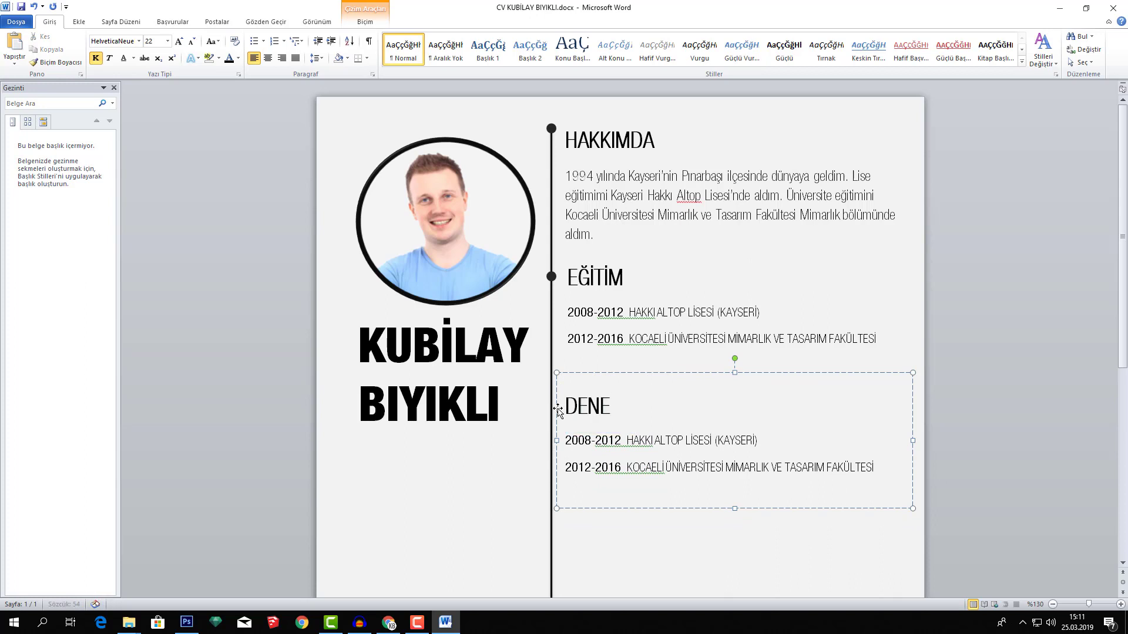
pyautogui.write('İMLER')
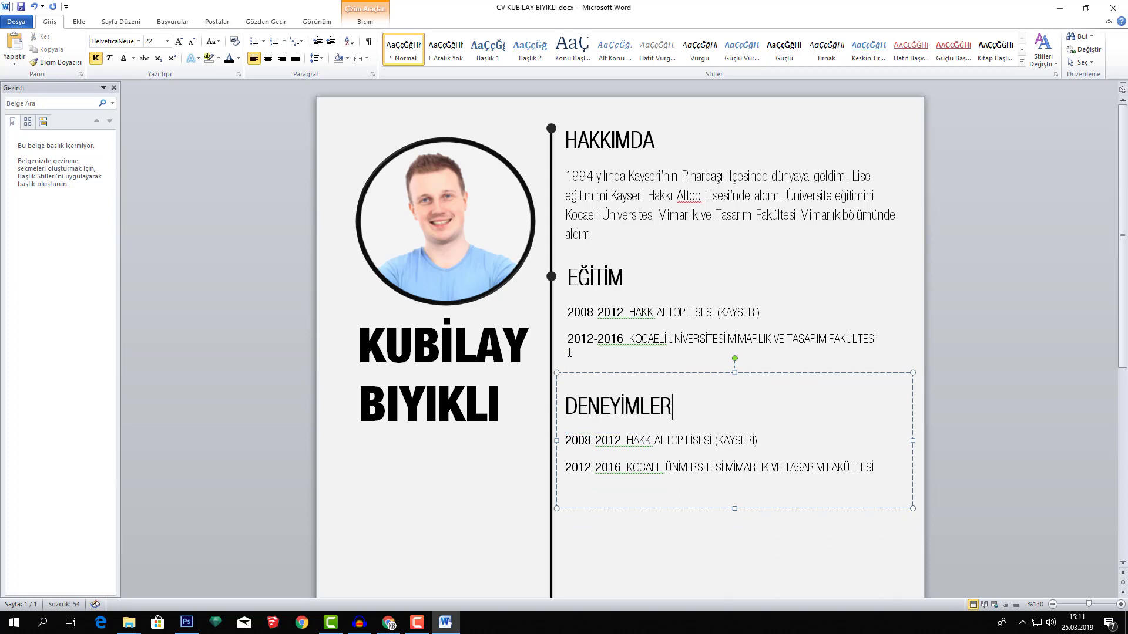
pyautogui.scroll(-1, 602, 314)
pyautogui.click(1071, 323)
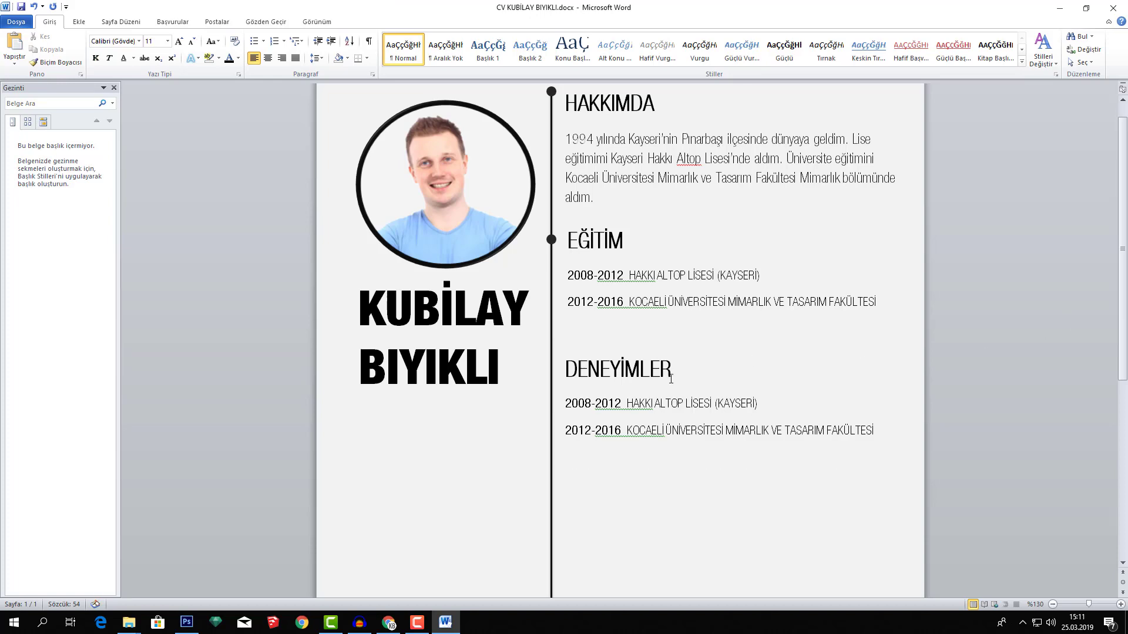
# Scroll the Kariyer.net CV page down to the İş Deneyimleri section
pyautogui.click(390, 621)
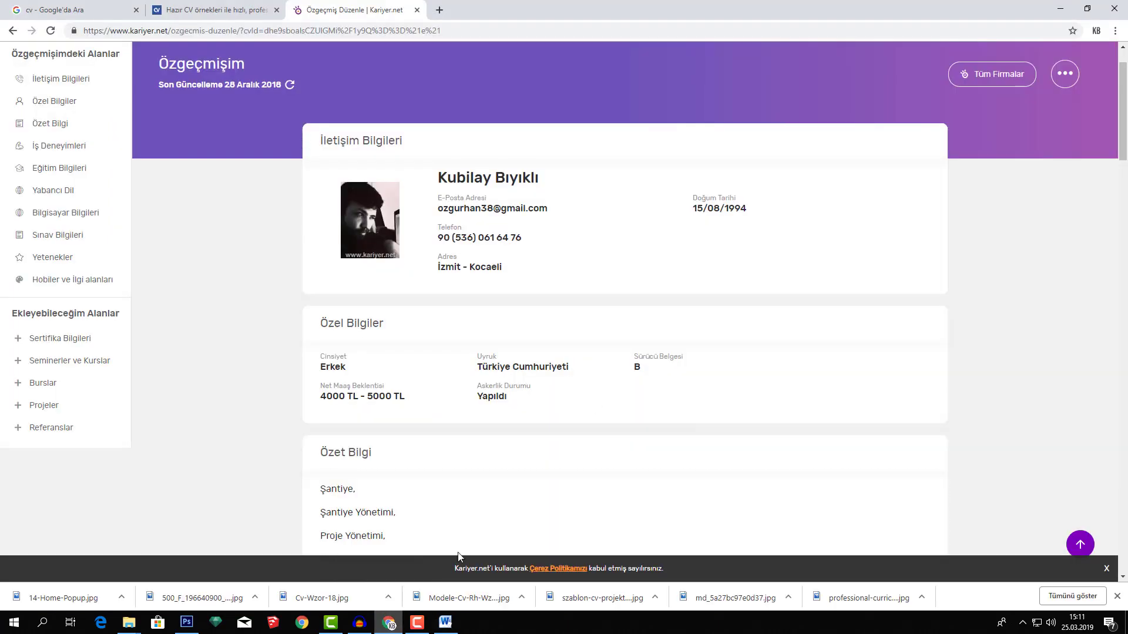
pyautogui.scroll(-5, 541, 335)
pyautogui.scroll(-2, 540, 337)
pyautogui.scroll(-5, 539, 337)
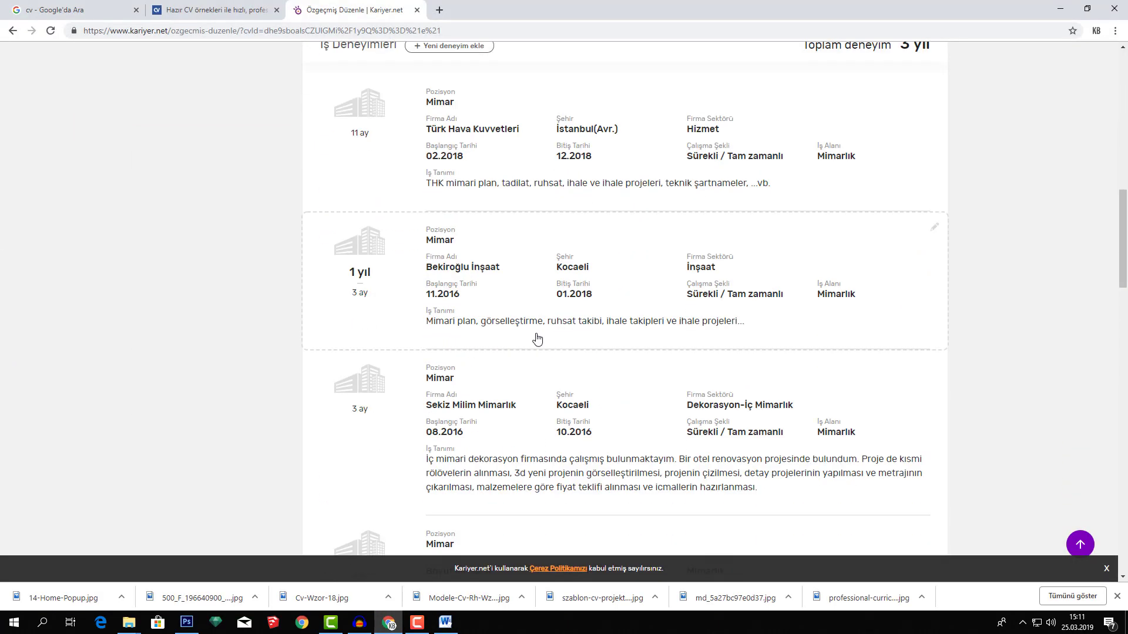
pyautogui.scroll(-4, 537, 338)
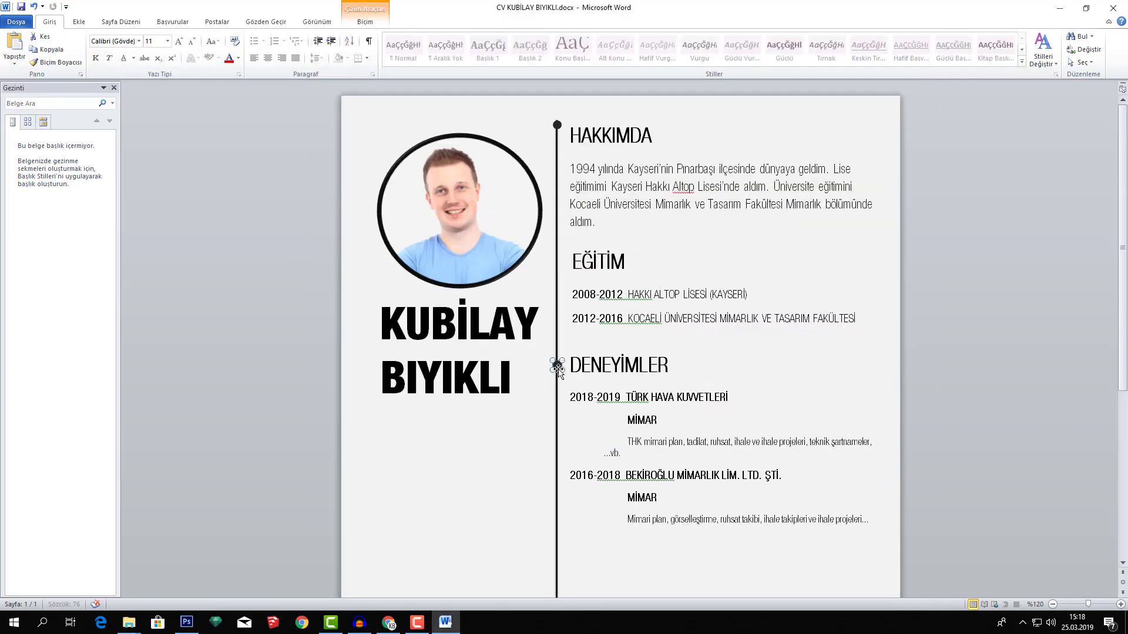
pyautogui.click(555, 365)
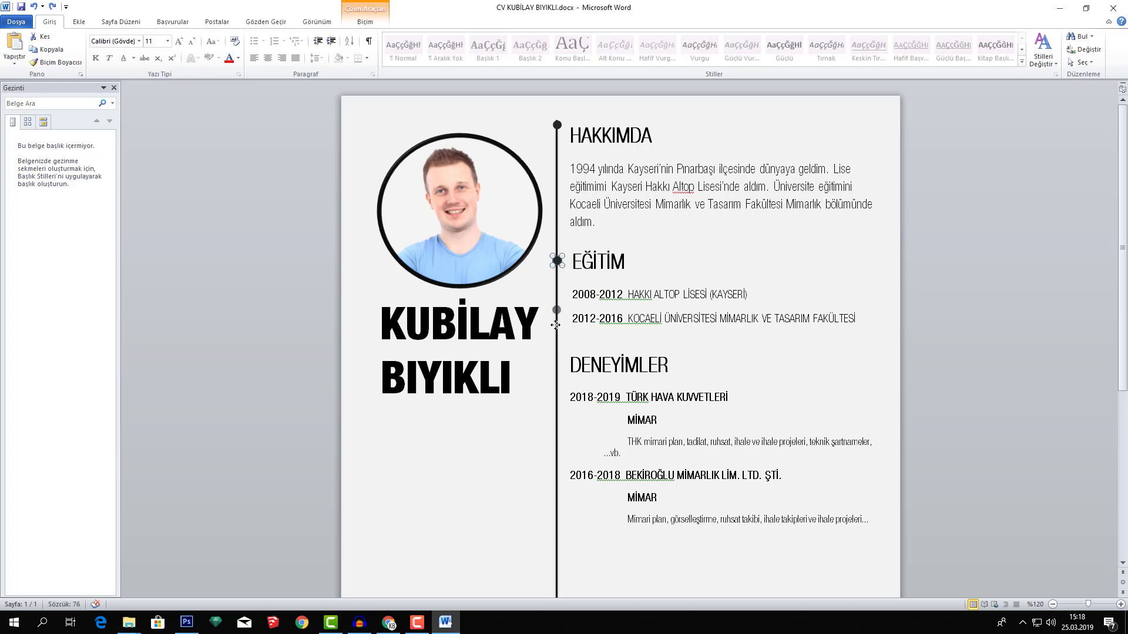
pyautogui.click(557, 366)
pyautogui.click(999, 317)
pyautogui.click(538, 217)
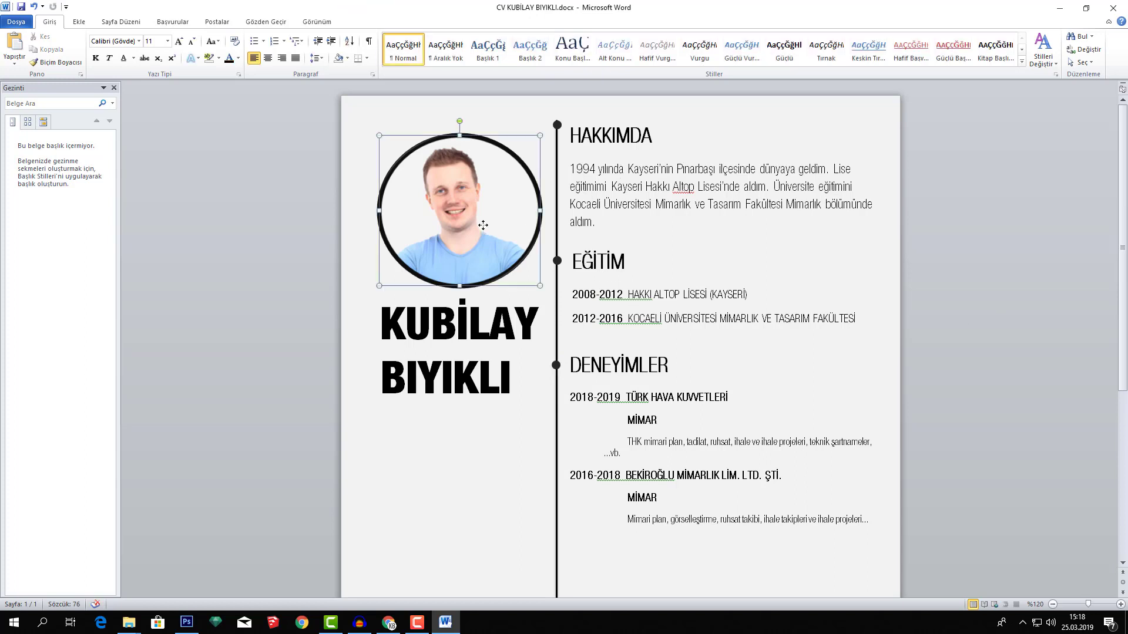
pyautogui.click(492, 319)
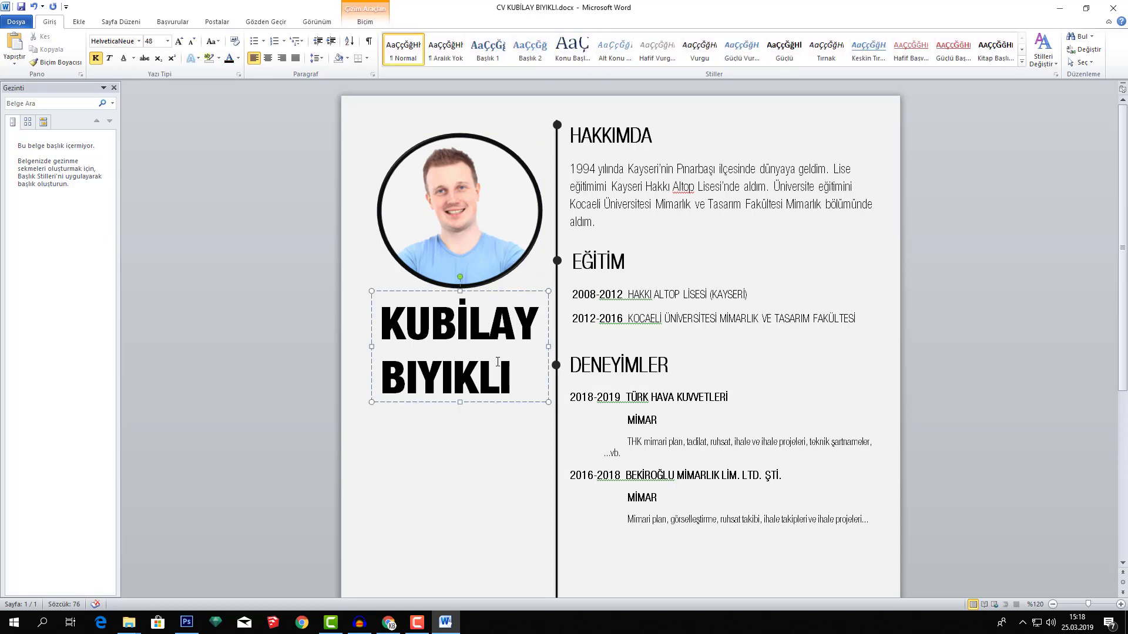
pyautogui.tripleClick(498, 397)
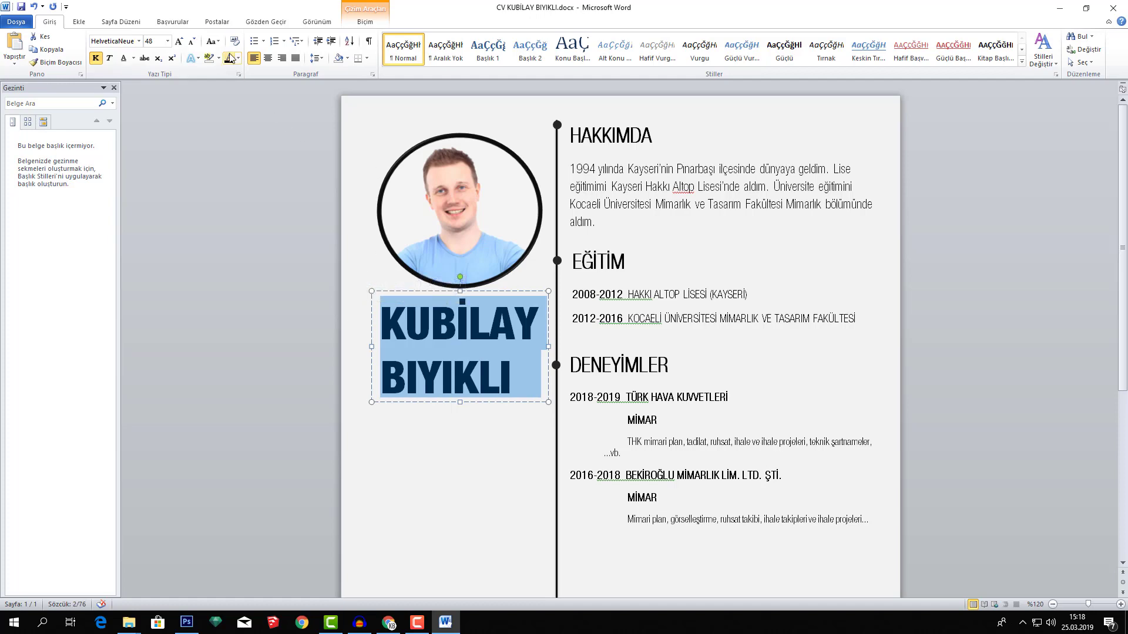
pyautogui.click(140, 41)
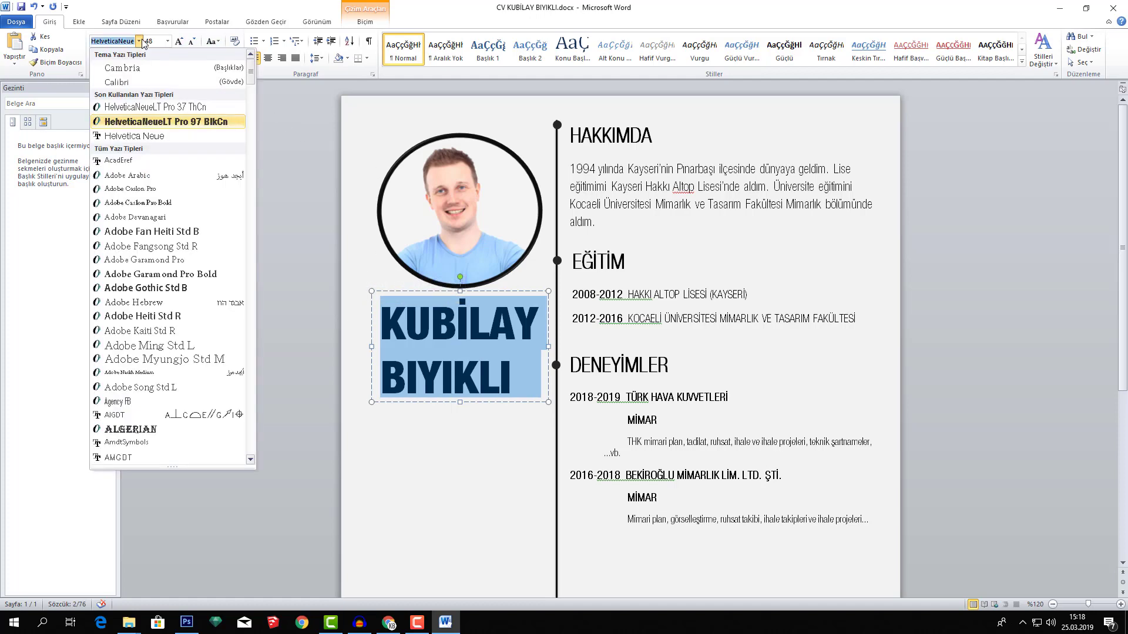
pyautogui.scroll(-5, 198, 294)
pyautogui.scroll(-5, 198, 294)
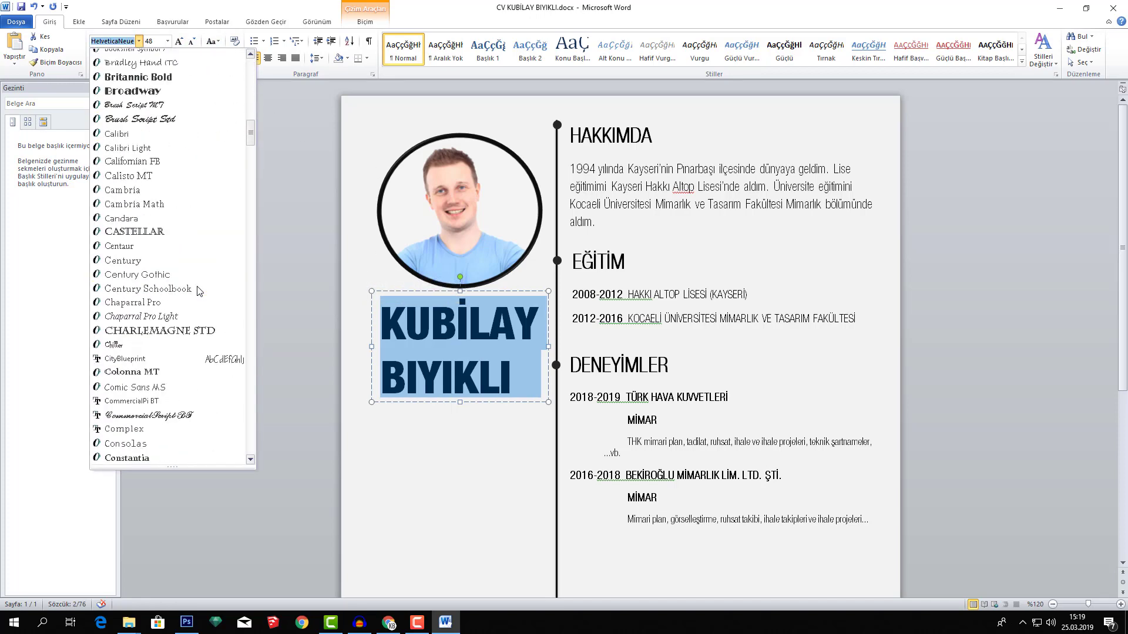
pyautogui.scroll(-5, 197, 294)
pyautogui.scroll(-3, 198, 294)
pyautogui.scroll(-10, 198, 293)
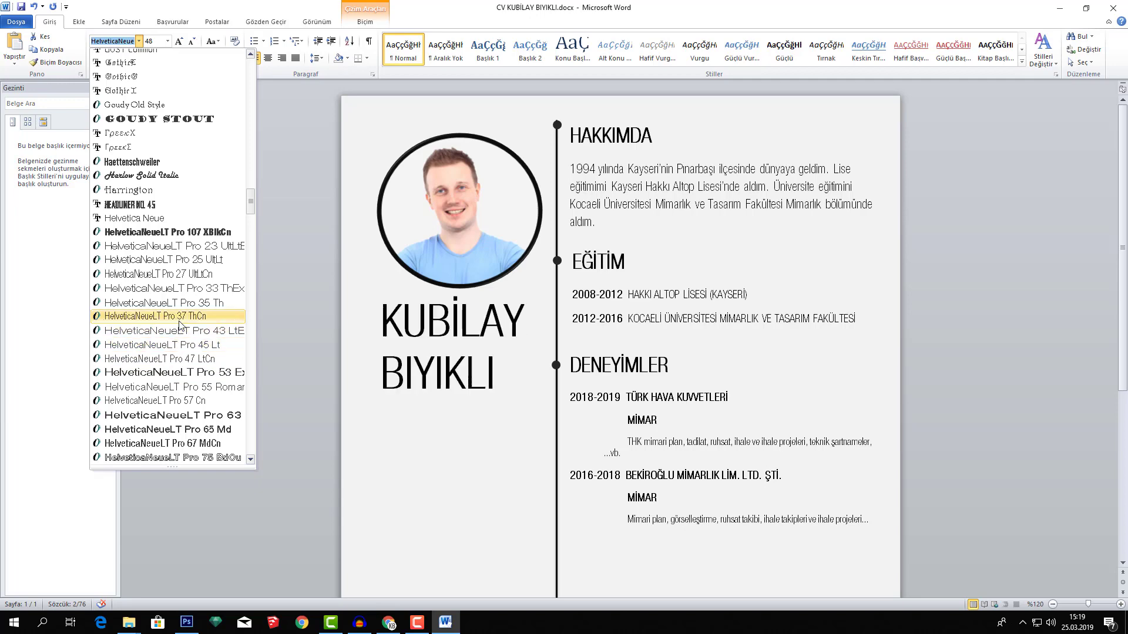
pyautogui.click(179, 323)
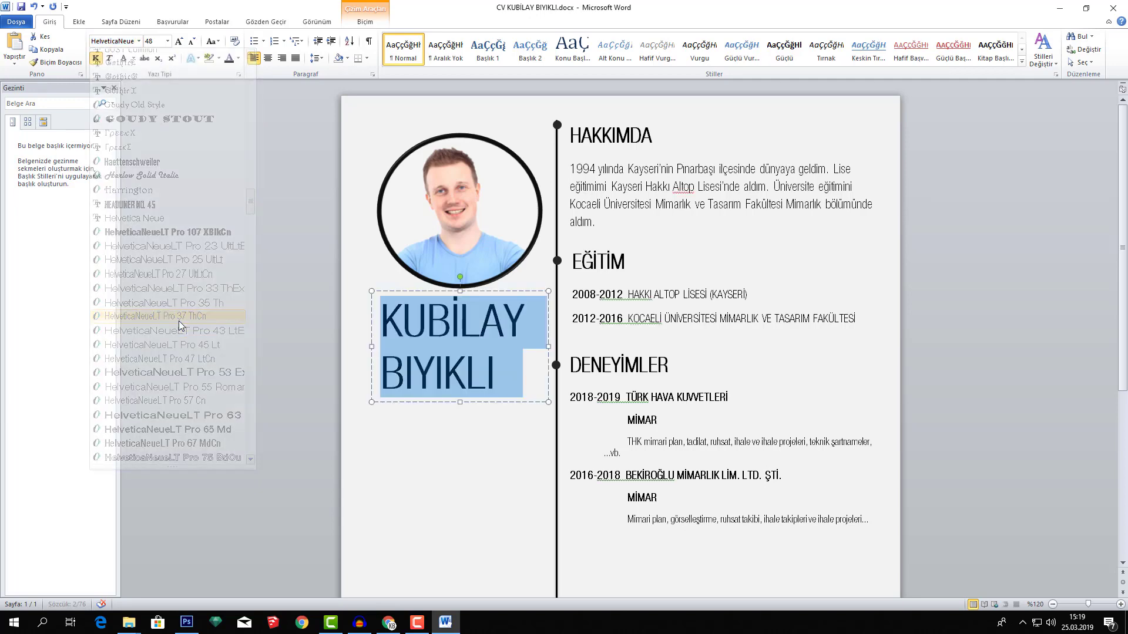
pyautogui.click(474, 356)
pyautogui.click(943, 319)
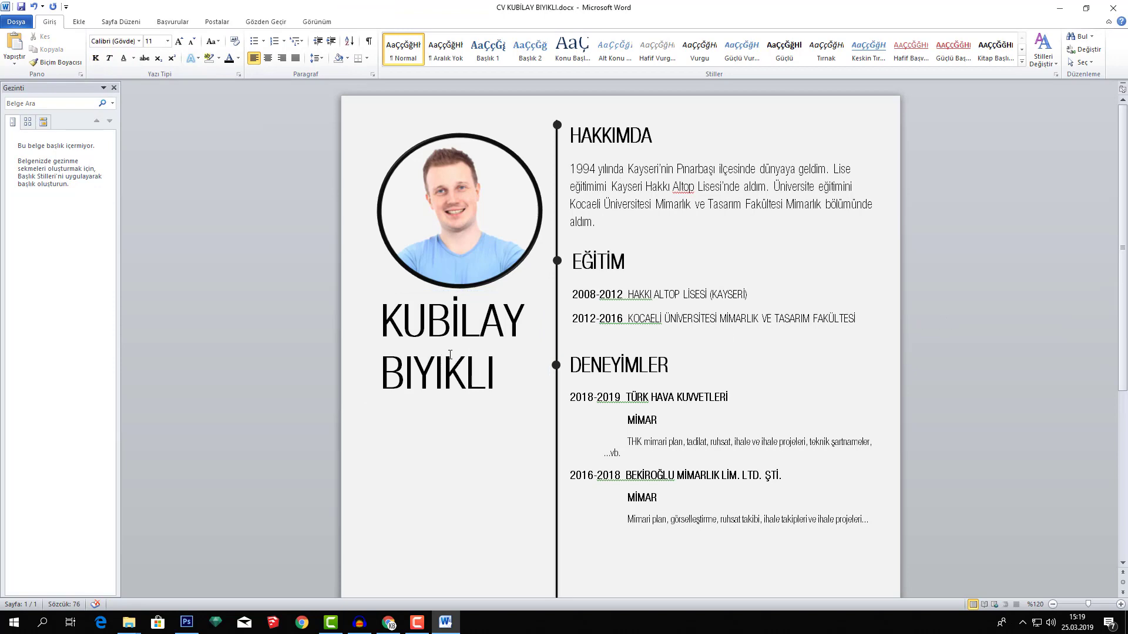
pyautogui.scroll(-1, 624, 217)
# Nudge the DENEYİMLER timeline dot up two steps to line up with its heading
pyautogui.scroll(1, 602, 122)
pyautogui.click(557, 123)
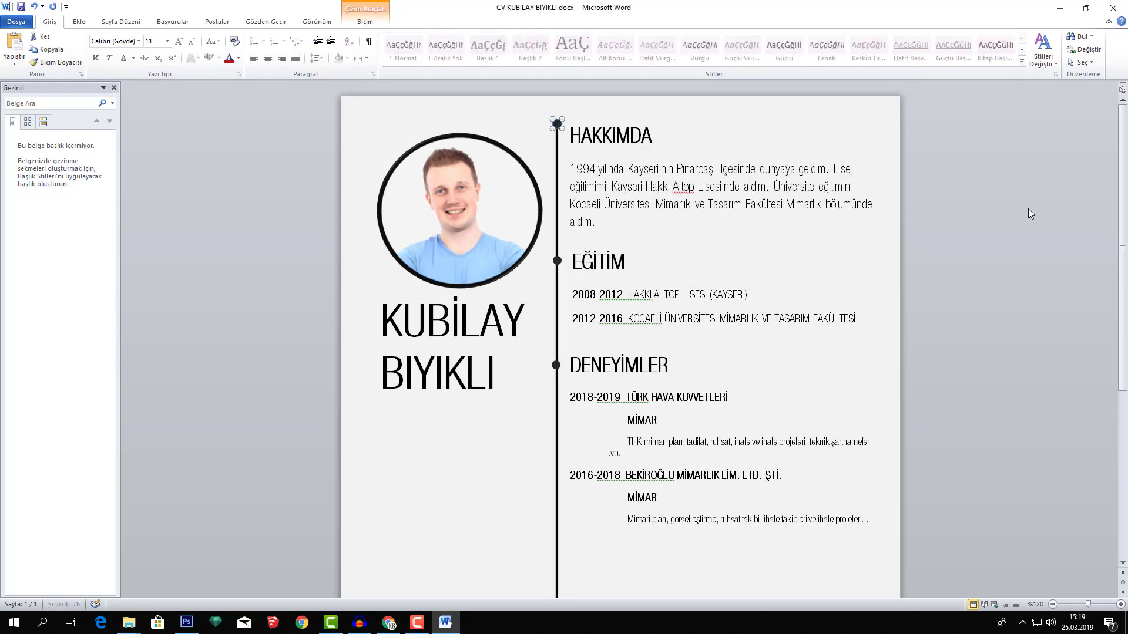
pyautogui.click(626, 125)
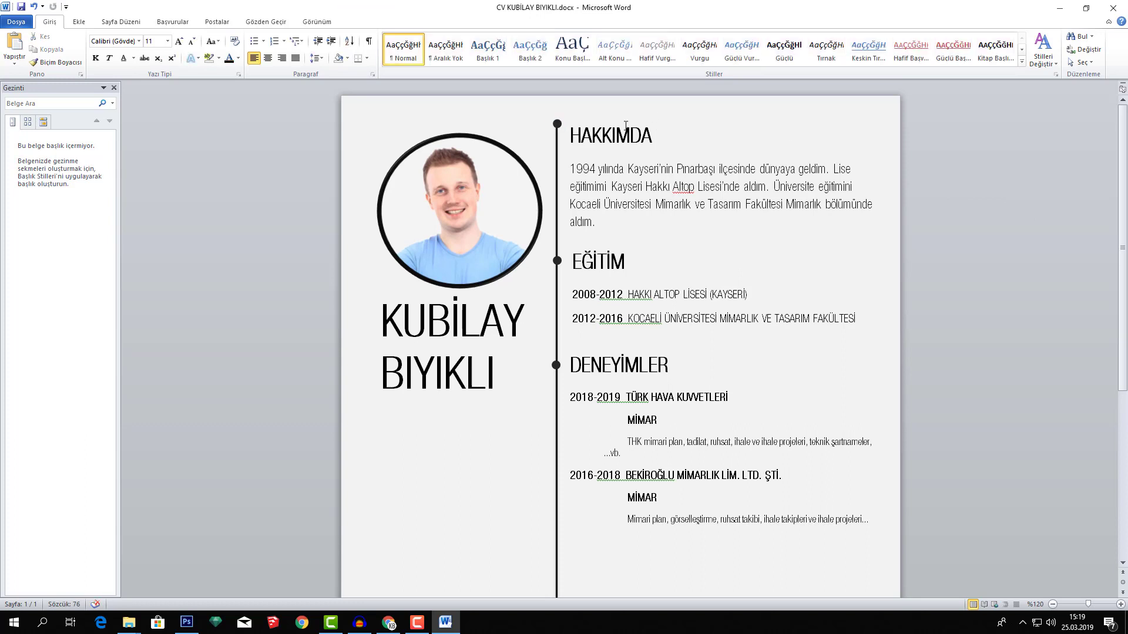
pyautogui.click(557, 261)
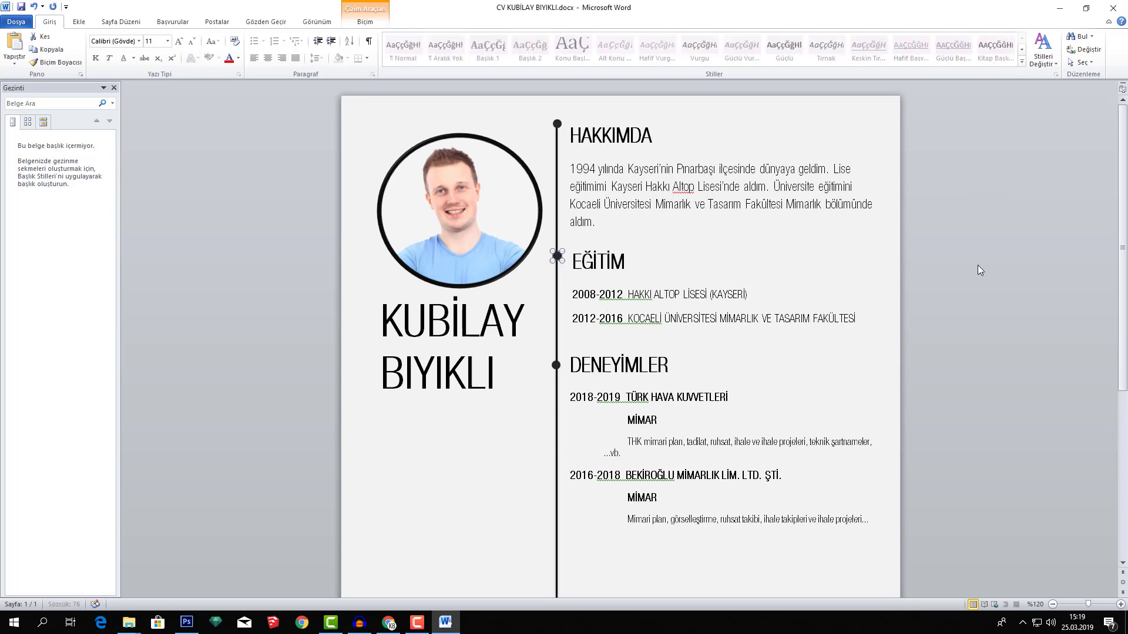
pyautogui.click(977, 263)
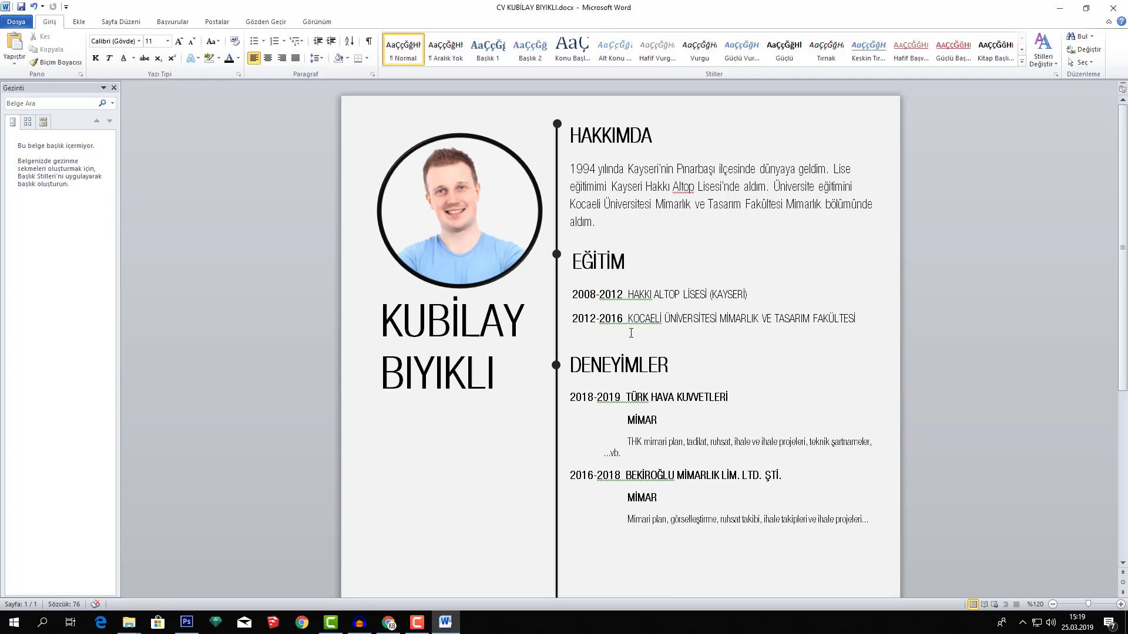
pyautogui.click(557, 365)
pyautogui.press('Up')
pyautogui.press('Up')
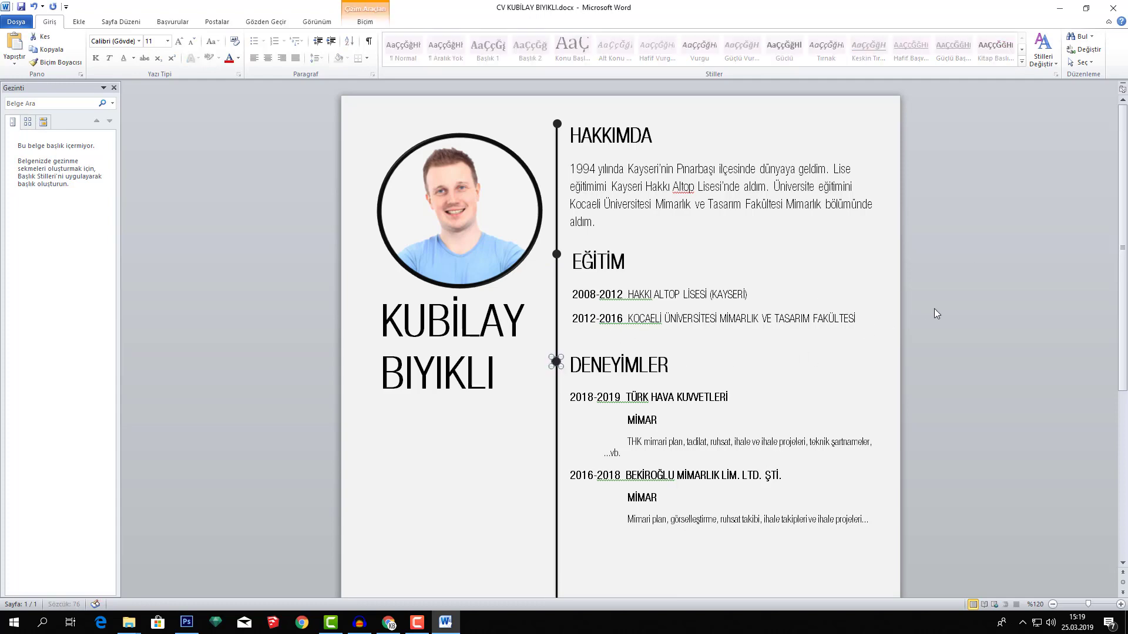
pyautogui.press('Up')
pyautogui.press('Up')
pyautogui.click(944, 323)
# Compare the page with the Photoshop CV template, then return to Word
pyautogui.scroll(-3, 763, 320)
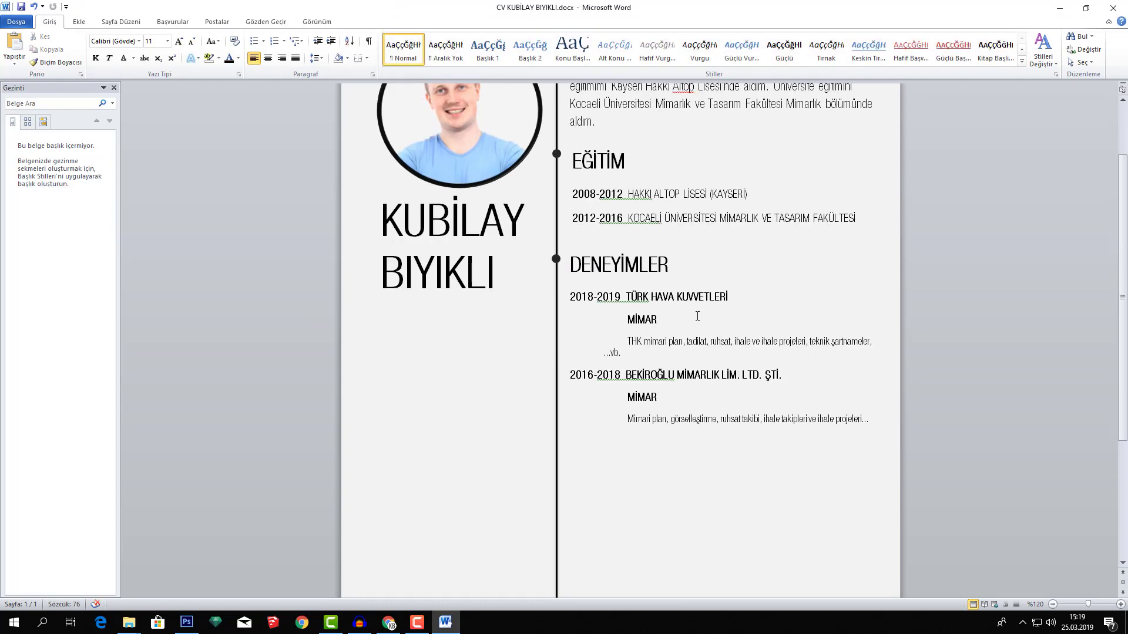
pyautogui.scroll(-1, 692, 316)
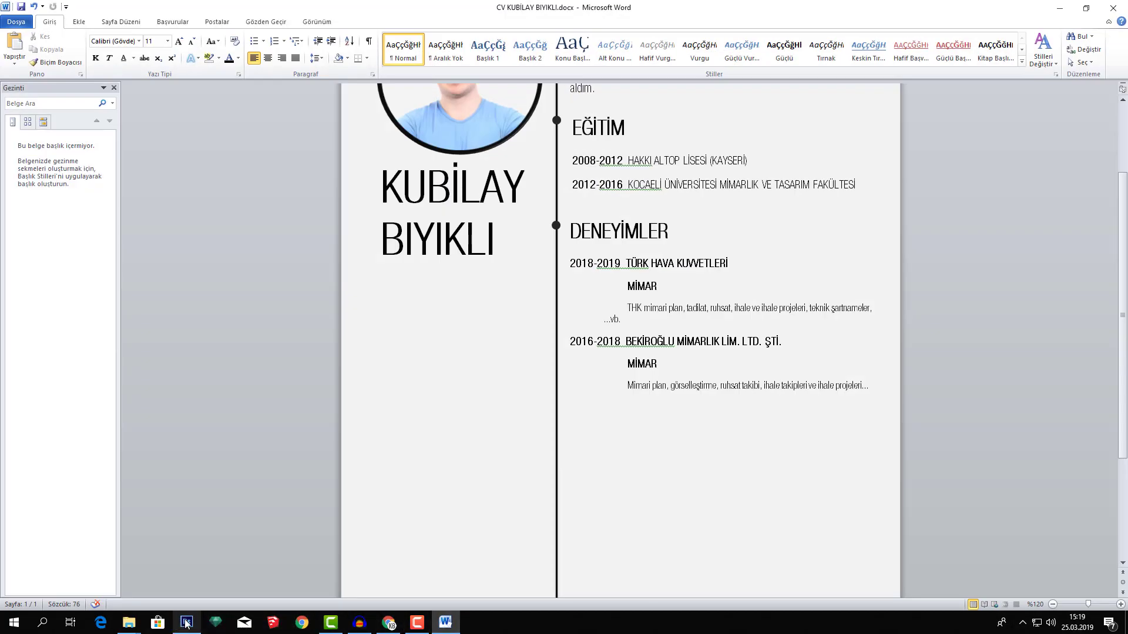
pyautogui.click(186, 623)
pyautogui.scroll(-1, 546, 376)
pyautogui.scroll(-3, 537, 373)
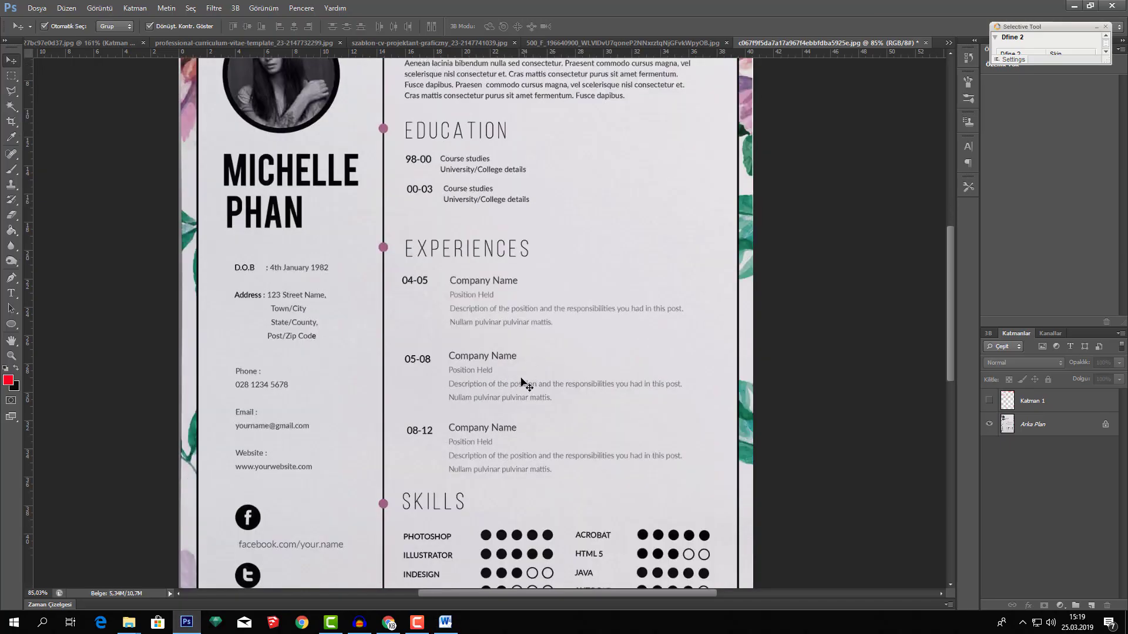
pyautogui.scroll(-2, 456, 378)
pyautogui.click(446, 623)
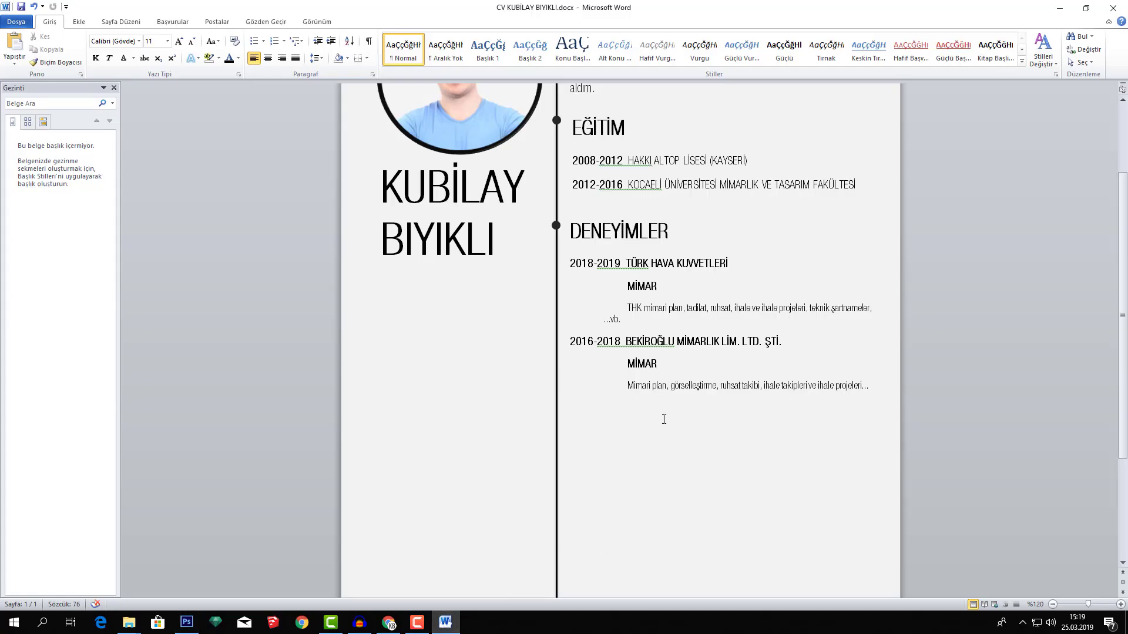
# Copy the DENEYİMLER timeline dot lower down the vertical line
pyautogui.click(556, 225)
pyautogui.moveTo(557, 405); pyautogui.dragTo(557, 406)
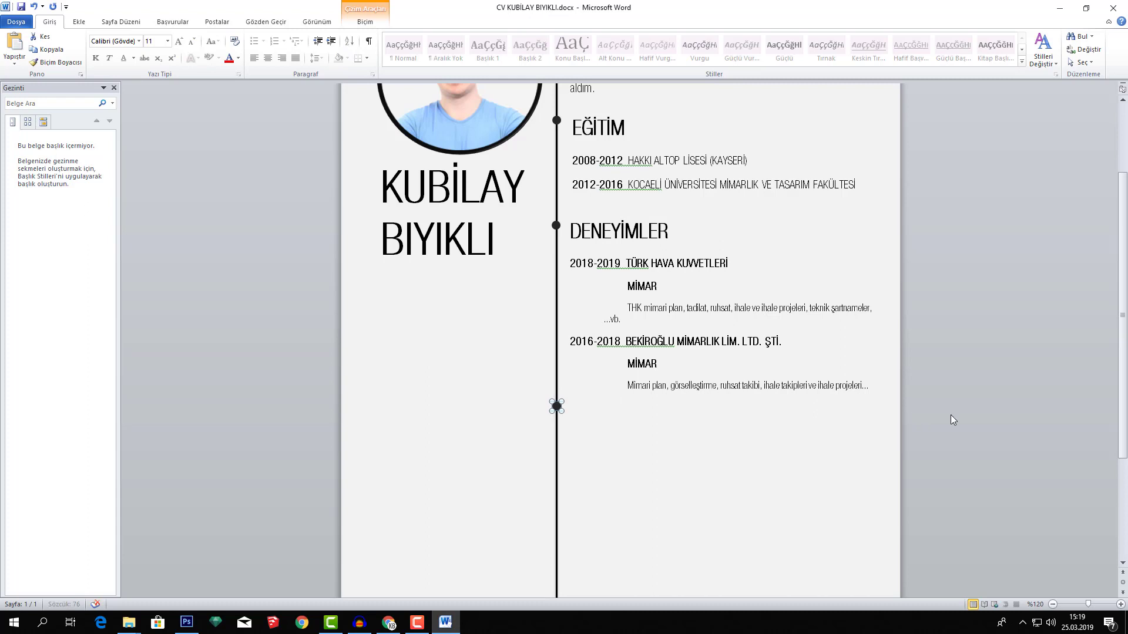
pyautogui.click(823, 363)
# Nudge the EĞİTİM text box down slightly
pyautogui.scroll(2, 824, 363)
pyautogui.click(598, 176)
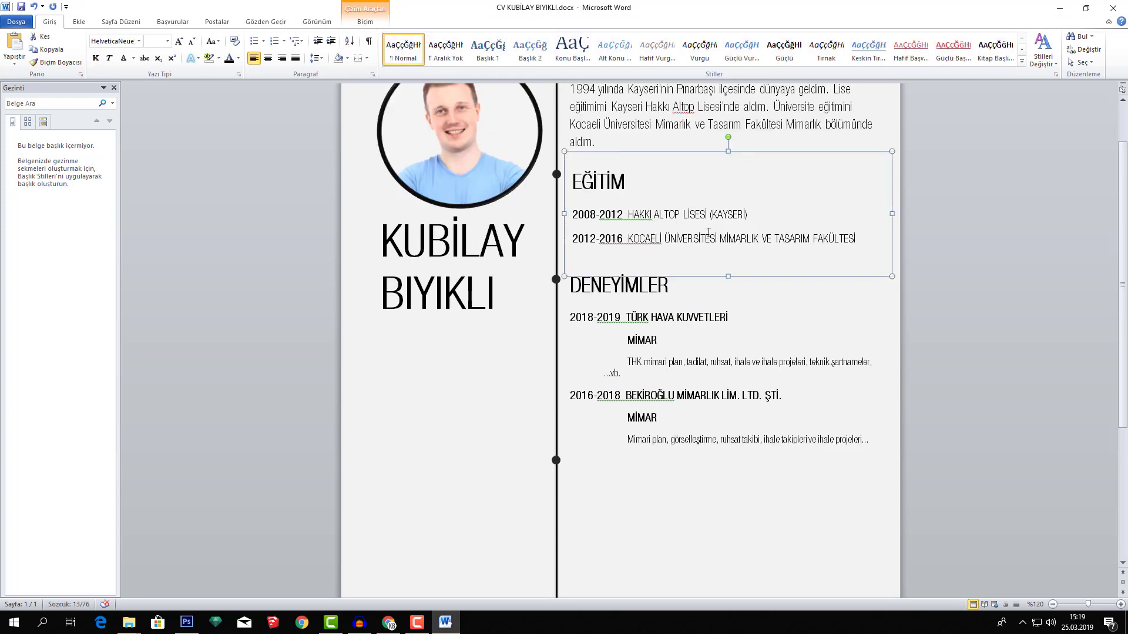
pyautogui.press('Down')
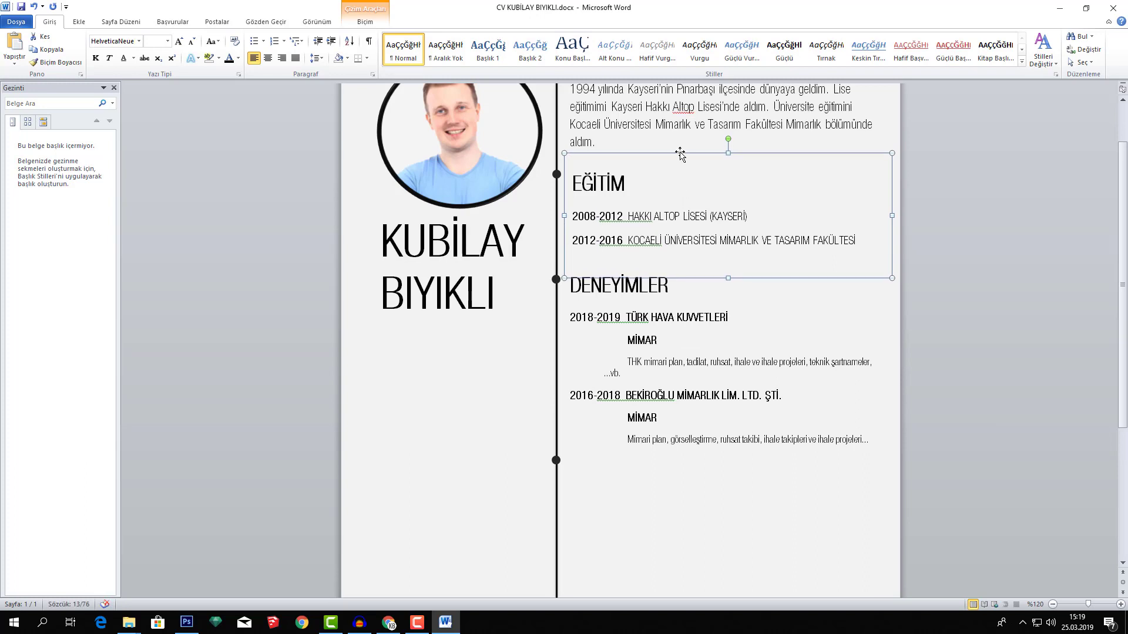
pyautogui.scroll(-2, 703, 325)
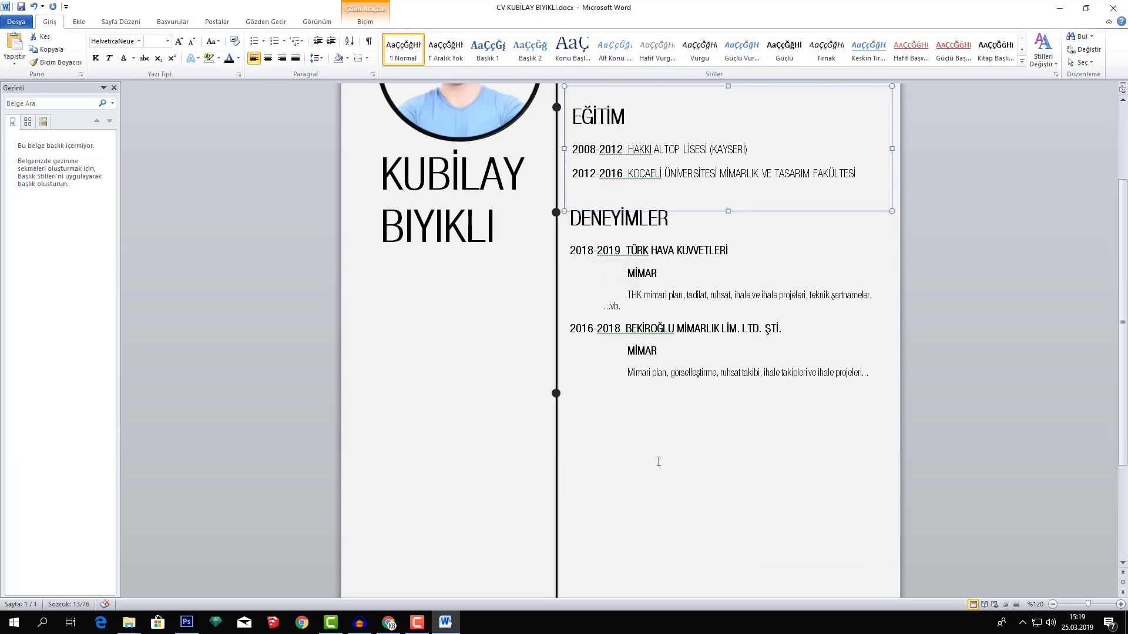
pyautogui.click(657, 460)
pyautogui.scroll(-1, 657, 460)
pyautogui.scroll(-1, 652, 487)
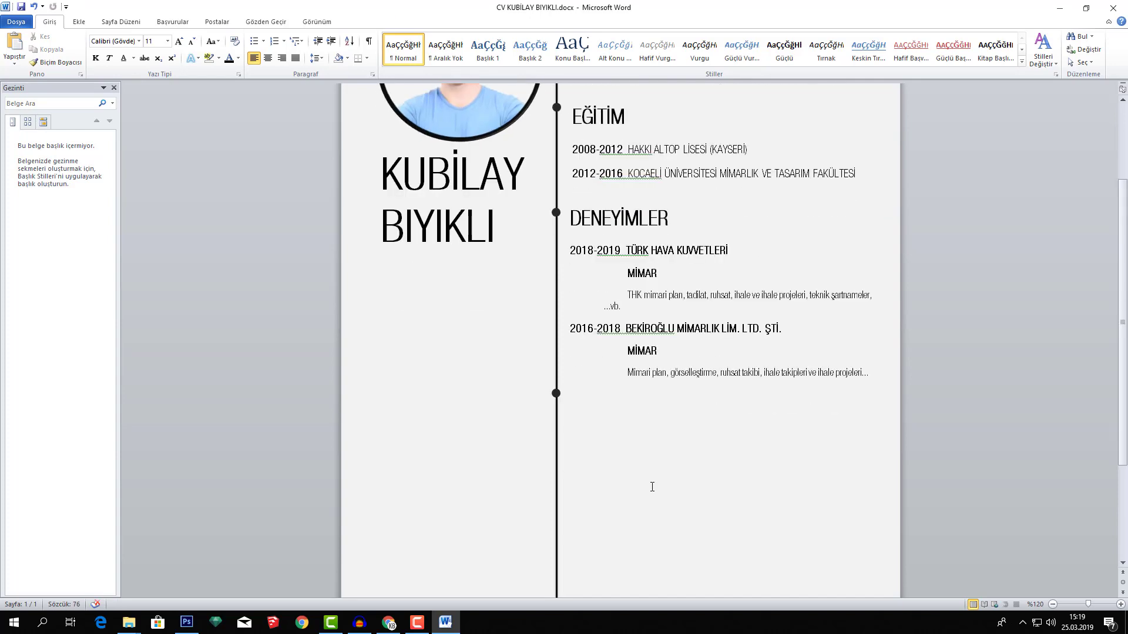
# Paste a copy of the EĞİTİM text box below the experience entries, level with the new dot
pyautogui.hotkey('ctrl', 'v')
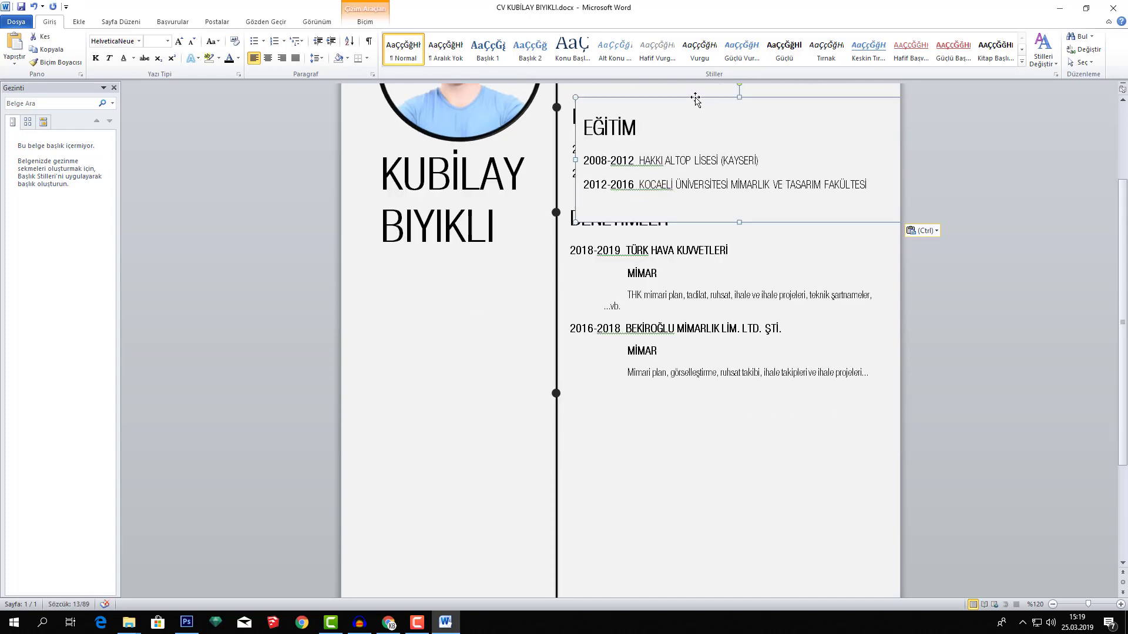
pyautogui.moveTo(691, 183); pyautogui.dragTo(682, 388)
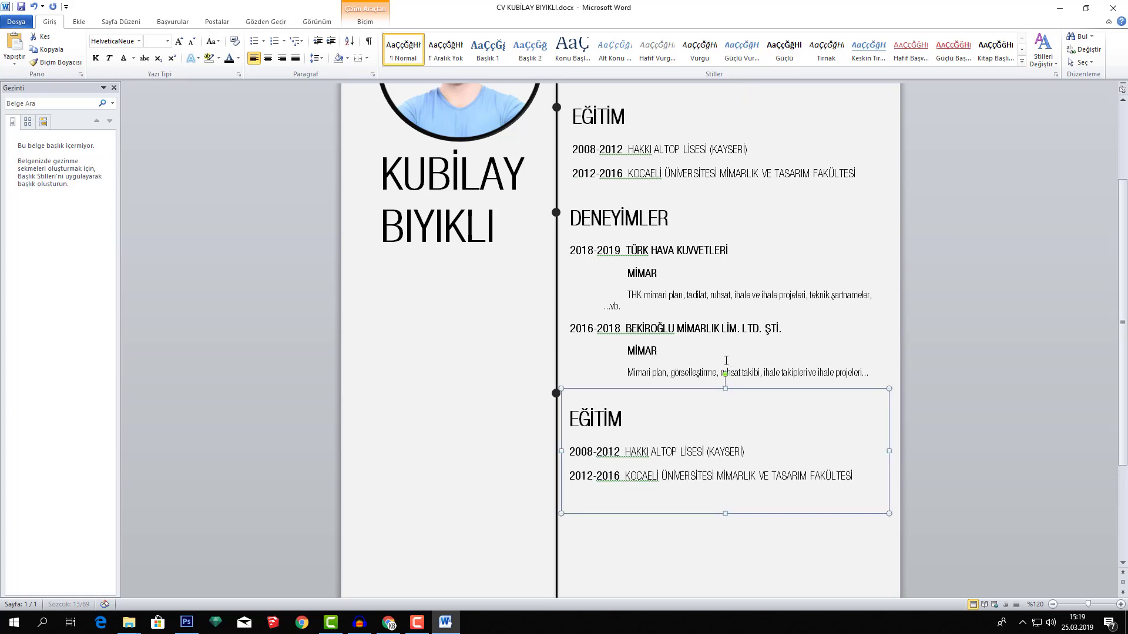
pyautogui.press('Right')
pyautogui.press('Up')
pyautogui.press('Up')
pyautogui.press('Up')
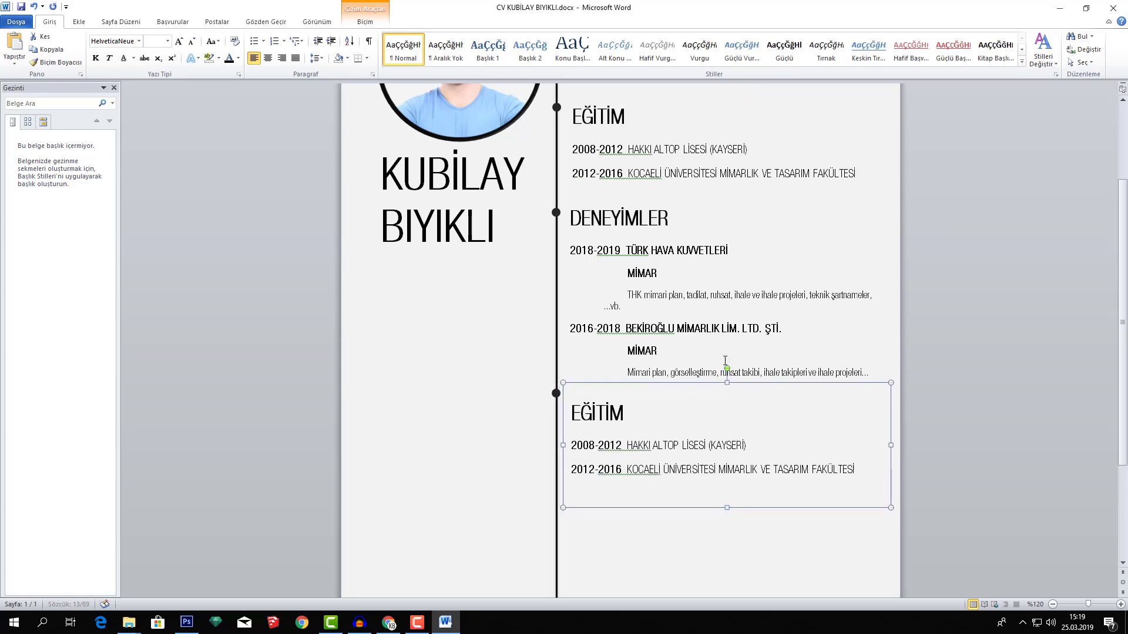
pyautogui.press('Up')
pyautogui.press('Up')
pyautogui.press('Up')
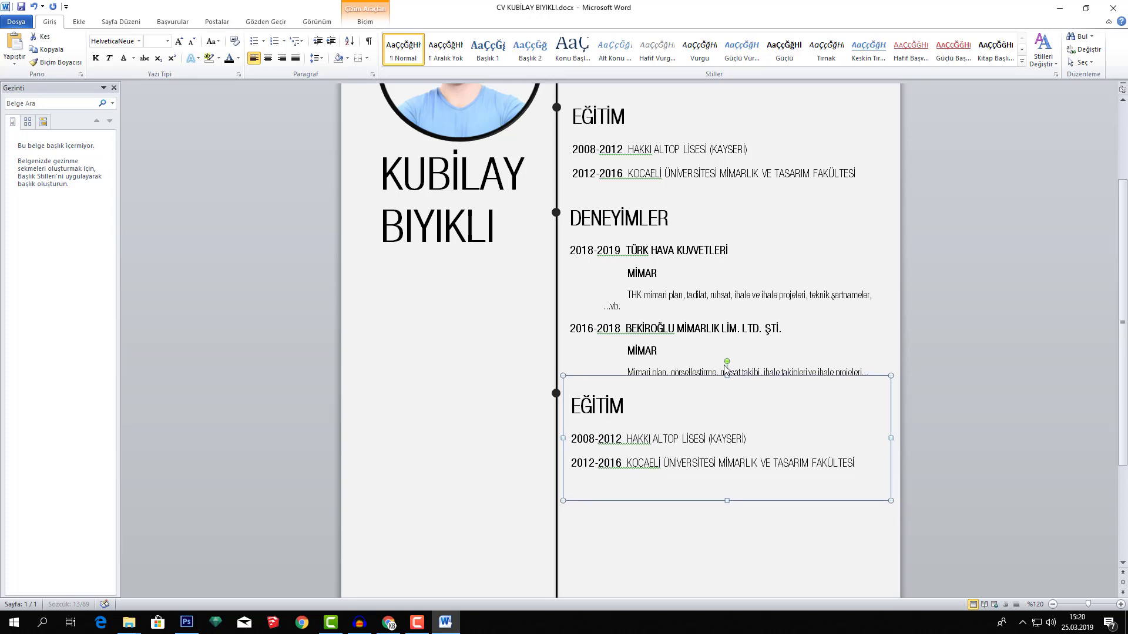
pyautogui.press('Up')
pyautogui.press('Up')
pyautogui.moveTo(727, 372); pyautogui.dragTo(727, 384)
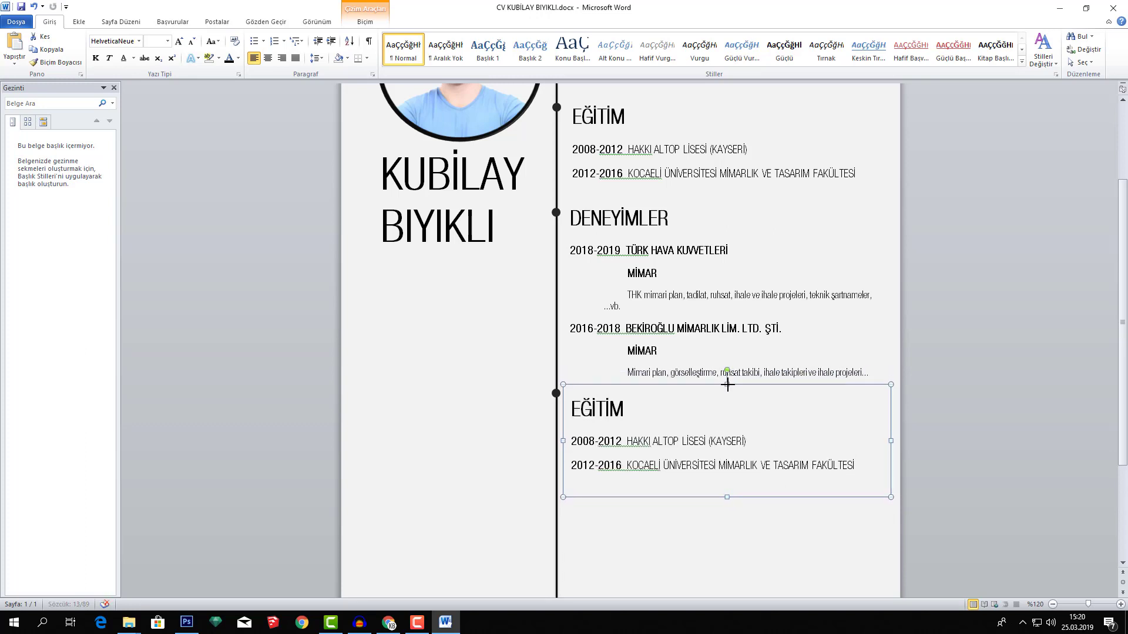
# Retitle the copied box YETENEKLER and delete its two date lines
pyautogui.moveTo(646, 408); pyautogui.dragTo(588, 413)
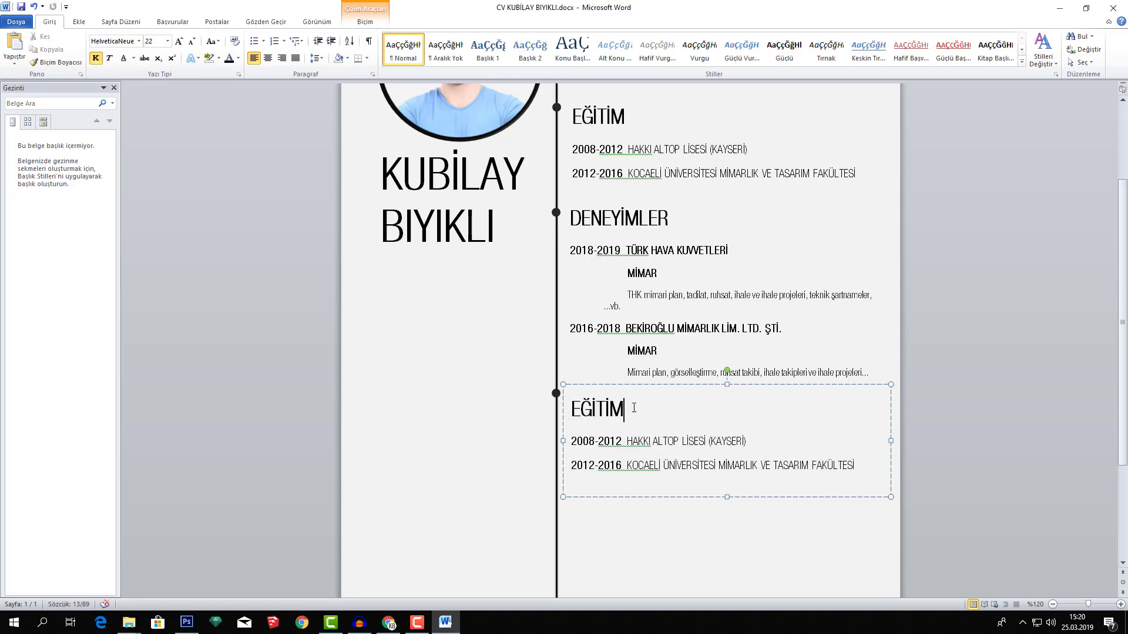
pyautogui.write('B')
pyautogui.press('BackSpace')
pyautogui.write('YETENE')
pyautogui.write('KLER')
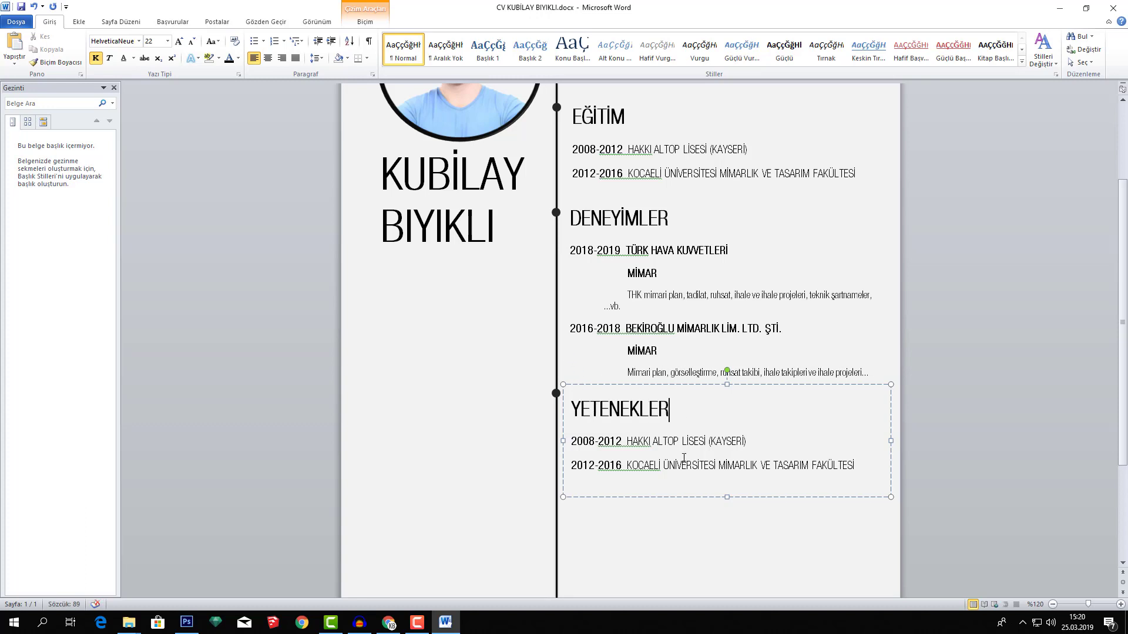
pyautogui.moveTo(857, 469); pyautogui.dragTo(571, 449)
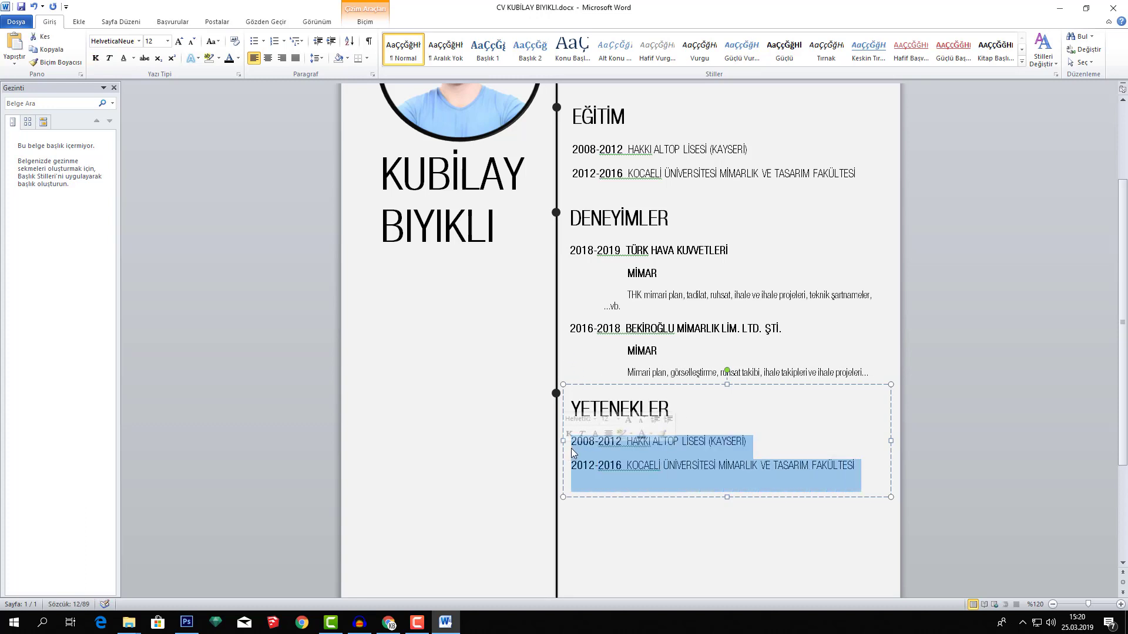
pyautogui.press('BackSpace')
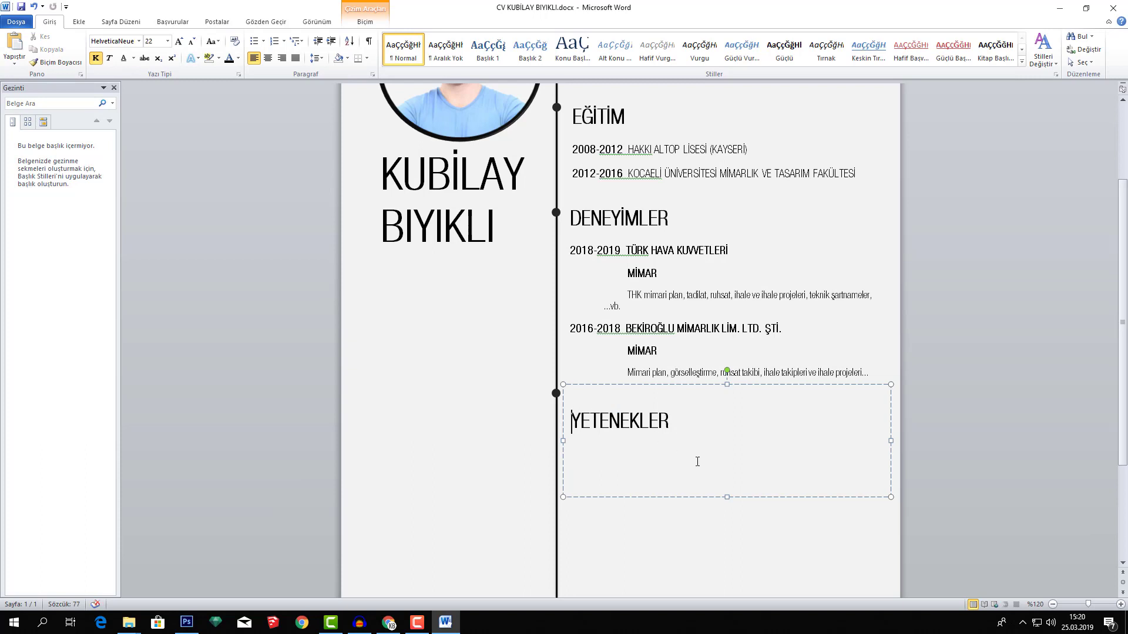
# Shrink the YETENEKLER text box to fit its heading
pyautogui.moveTo(729, 497); pyautogui.dragTo(726, 480)
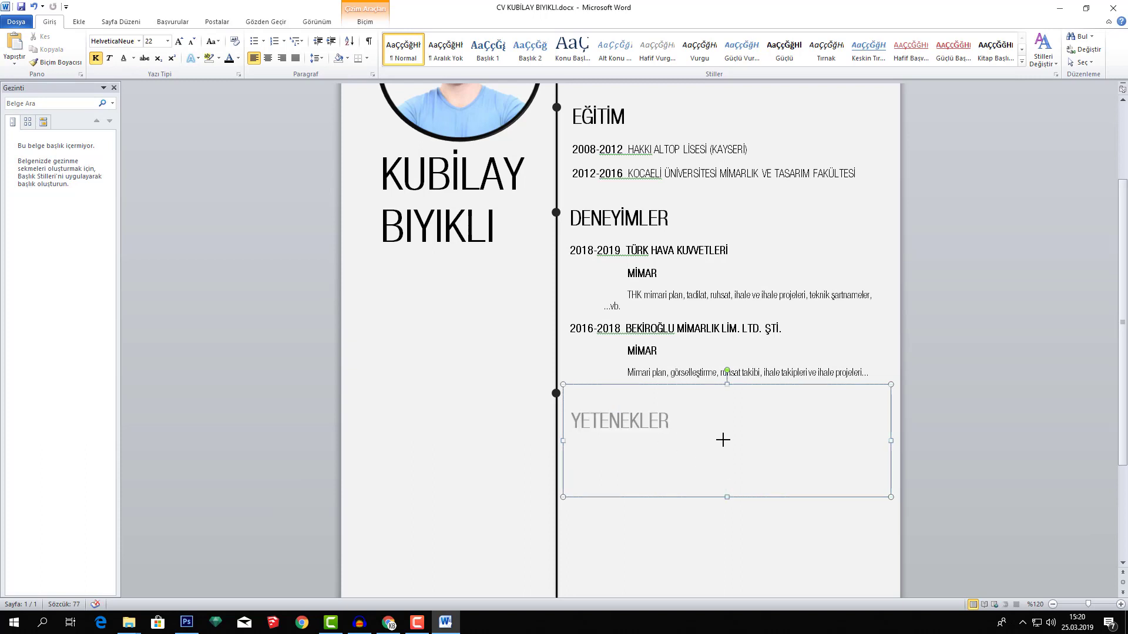
pyautogui.moveTo(723, 440); pyautogui.dragTo(727, 419)
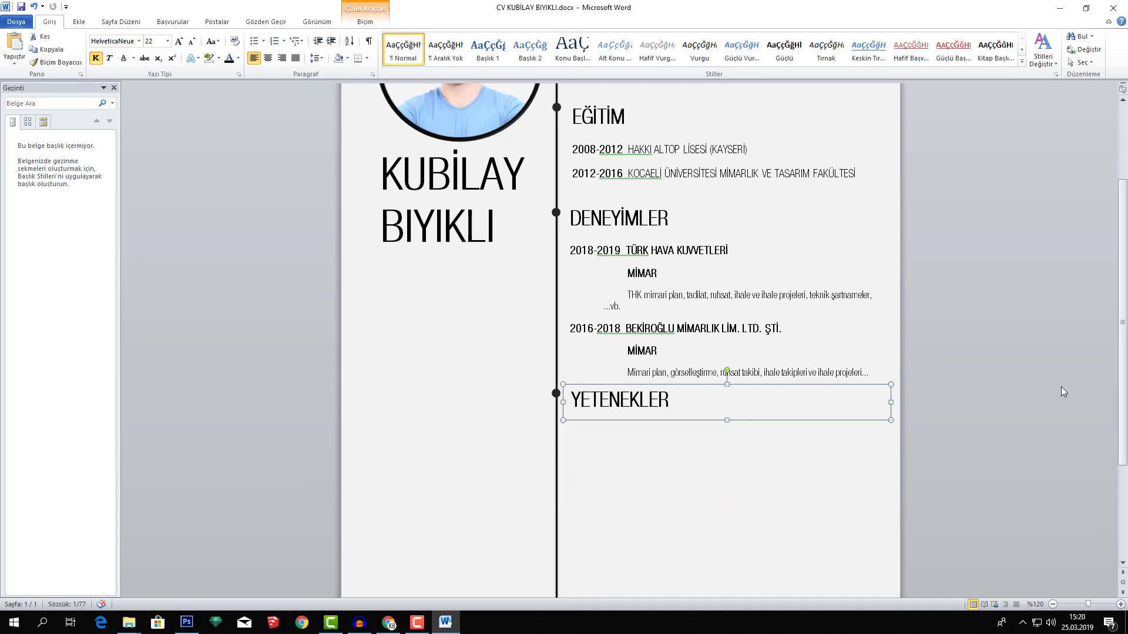
pyautogui.scroll(2, 1061, 388)
pyautogui.click(770, 429)
pyautogui.click(614, 464)
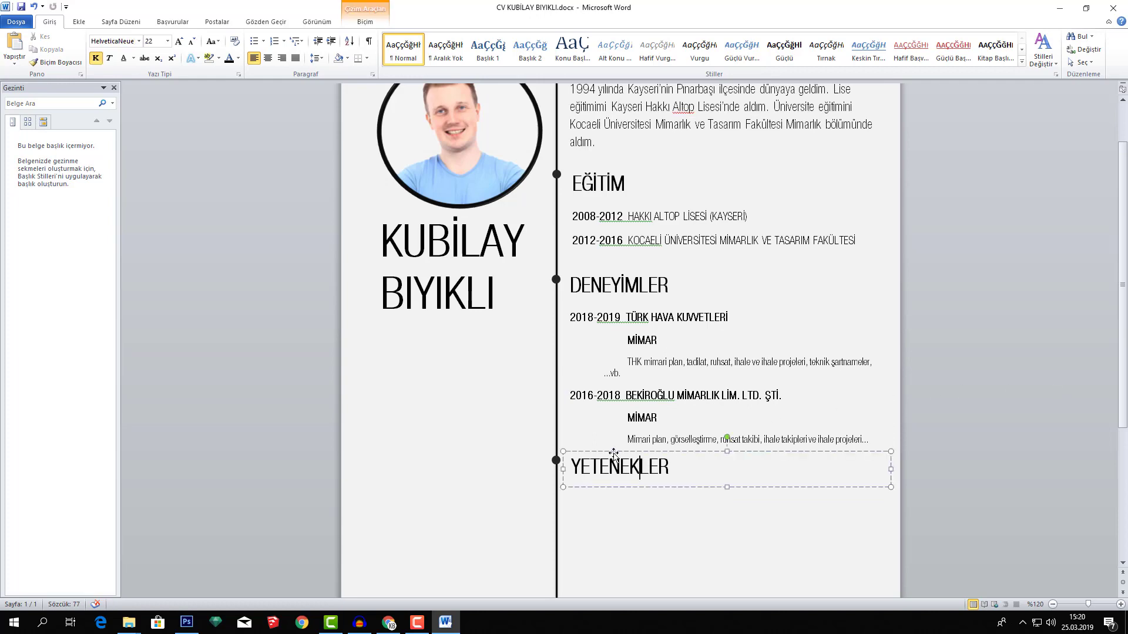
pyautogui.click(713, 451)
pyautogui.click(998, 442)
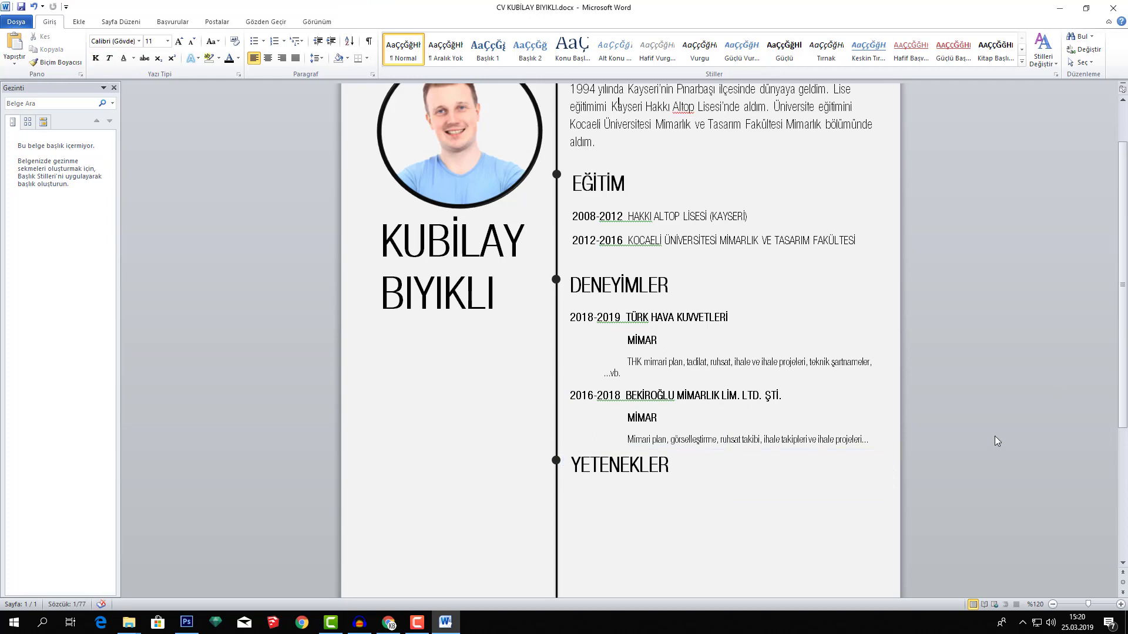
pyautogui.scroll(2, 767, 380)
pyautogui.scroll(-4, 768, 379)
pyautogui.scroll(2, 767, 380)
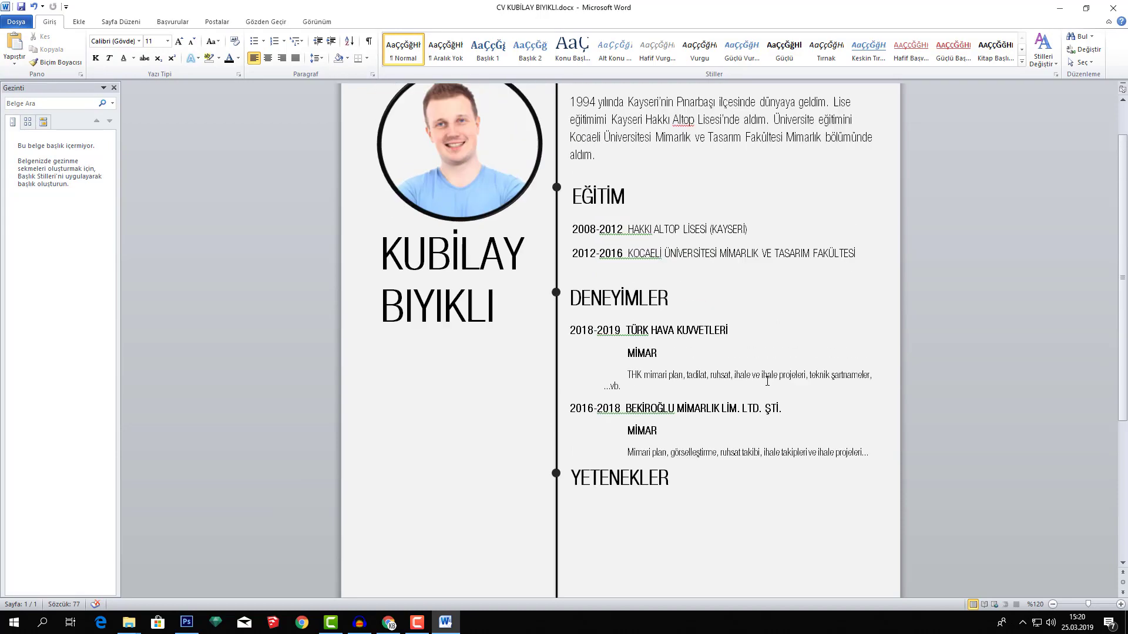
pyautogui.scroll(-2, 760, 393)
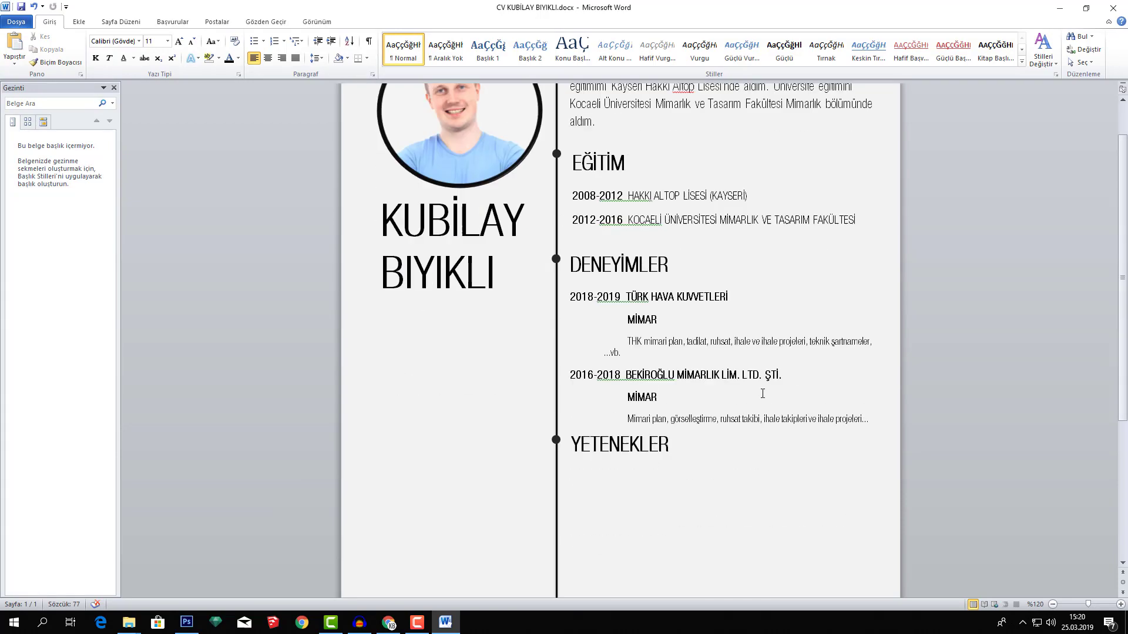
pyautogui.click(187, 622)
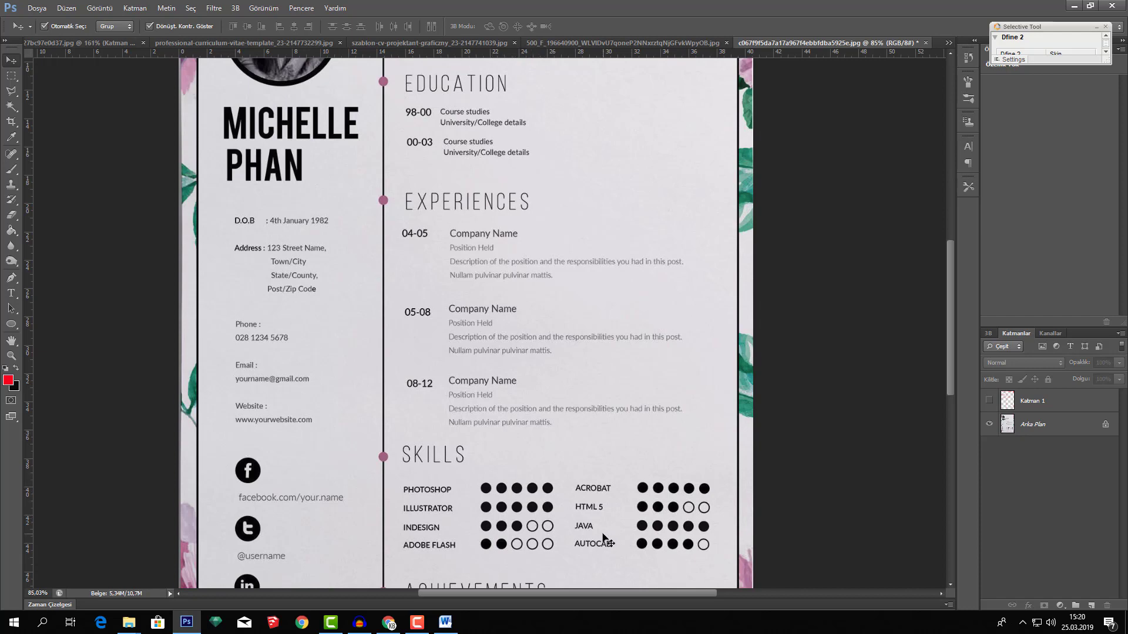
pyautogui.click(447, 622)
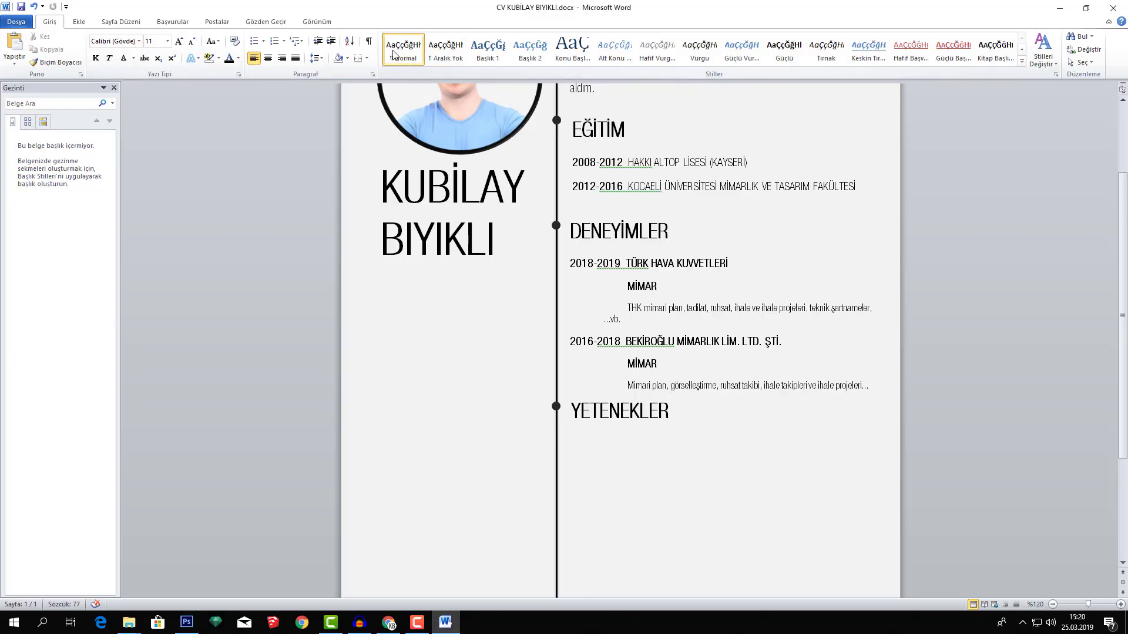
# Copy the YETENEKLER box below itself and change its text to AUTOCAD at 14 pt
pyautogui.click(719, 416)
pyautogui.click(702, 397)
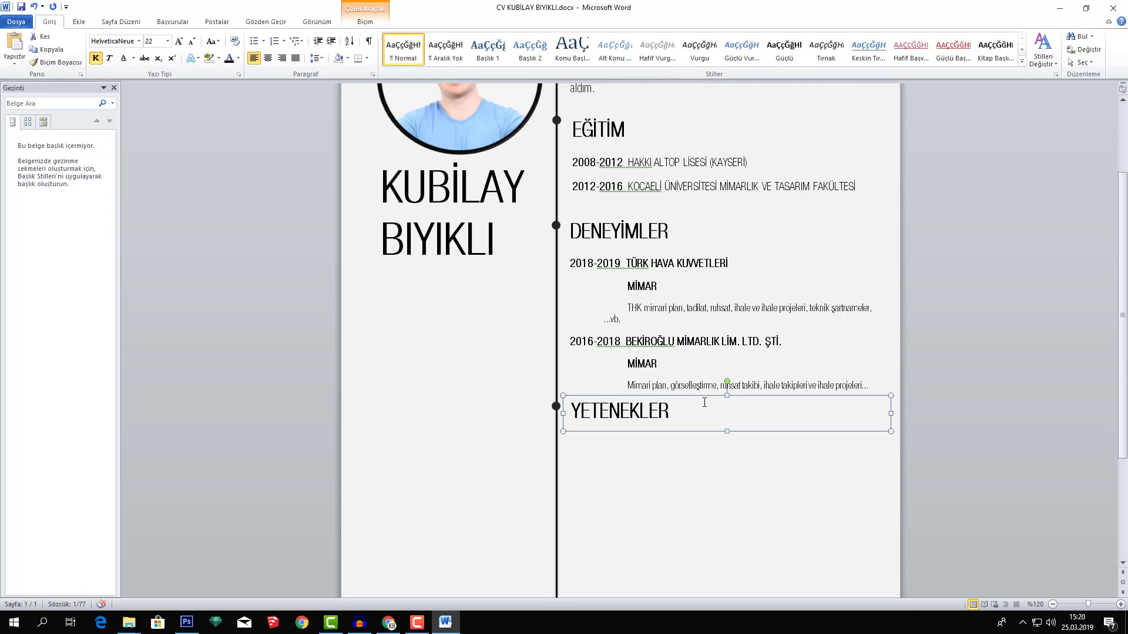
pyautogui.moveTo(703, 402); pyautogui.dragTo(700, 442)
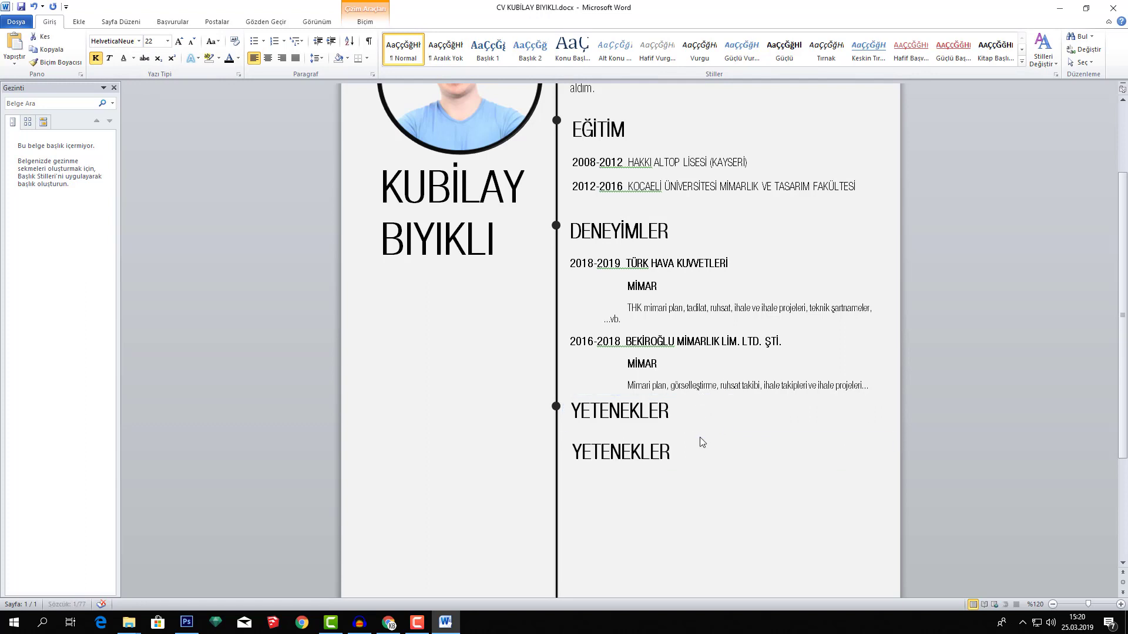
pyautogui.click(691, 443)
pyautogui.doubleClick(623, 453)
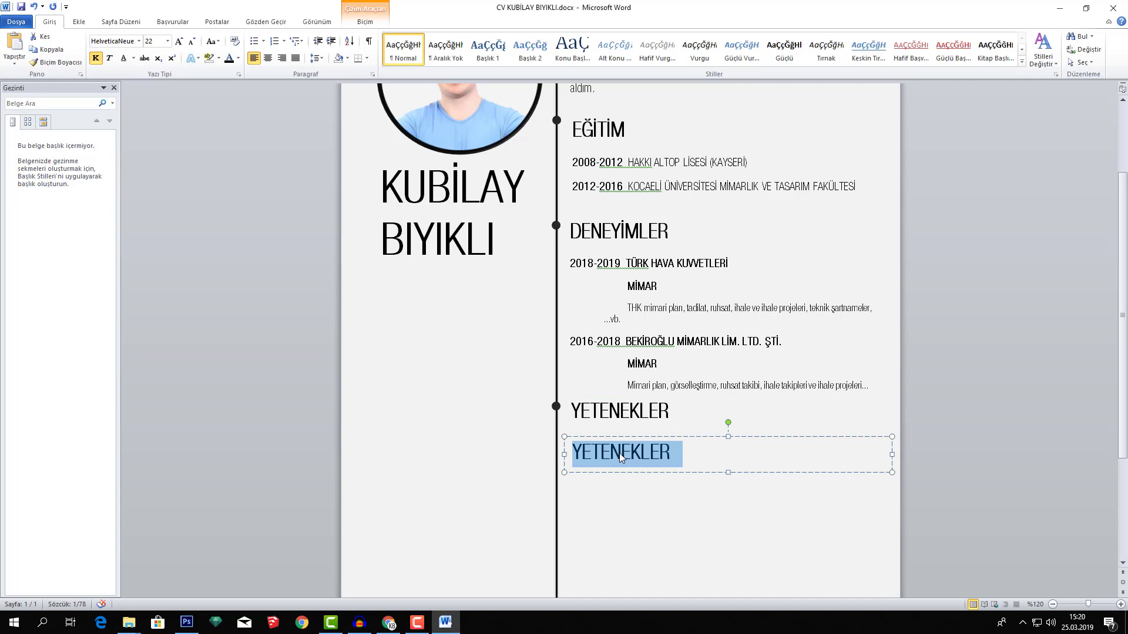
pyautogui.write('AUTO')
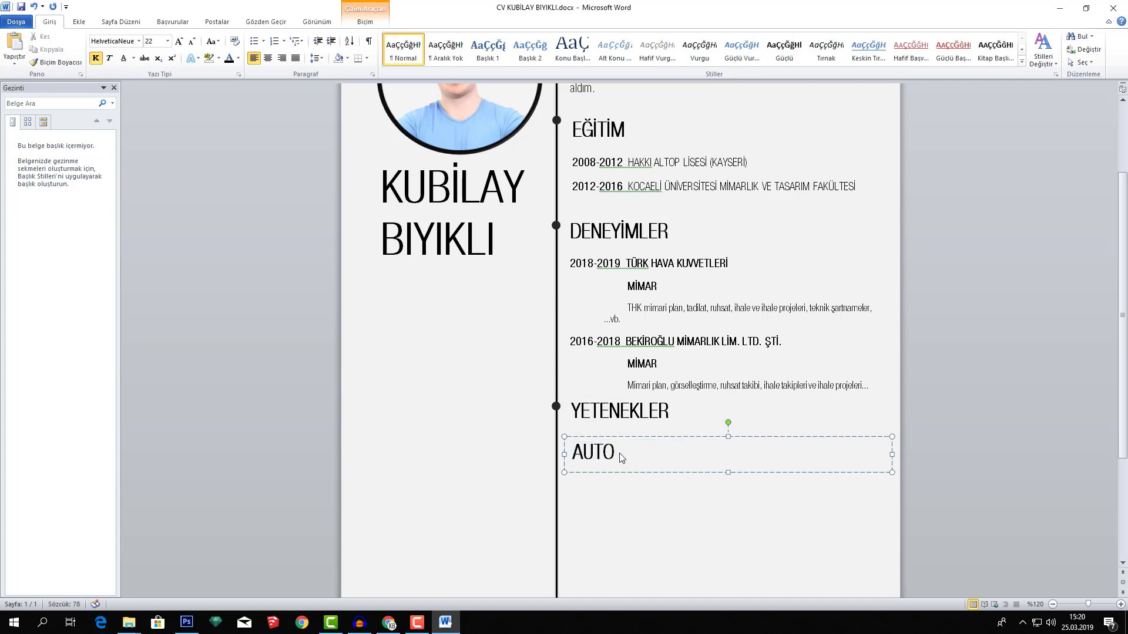
pyautogui.write('CAD')
pyautogui.doubleClick(611, 453)
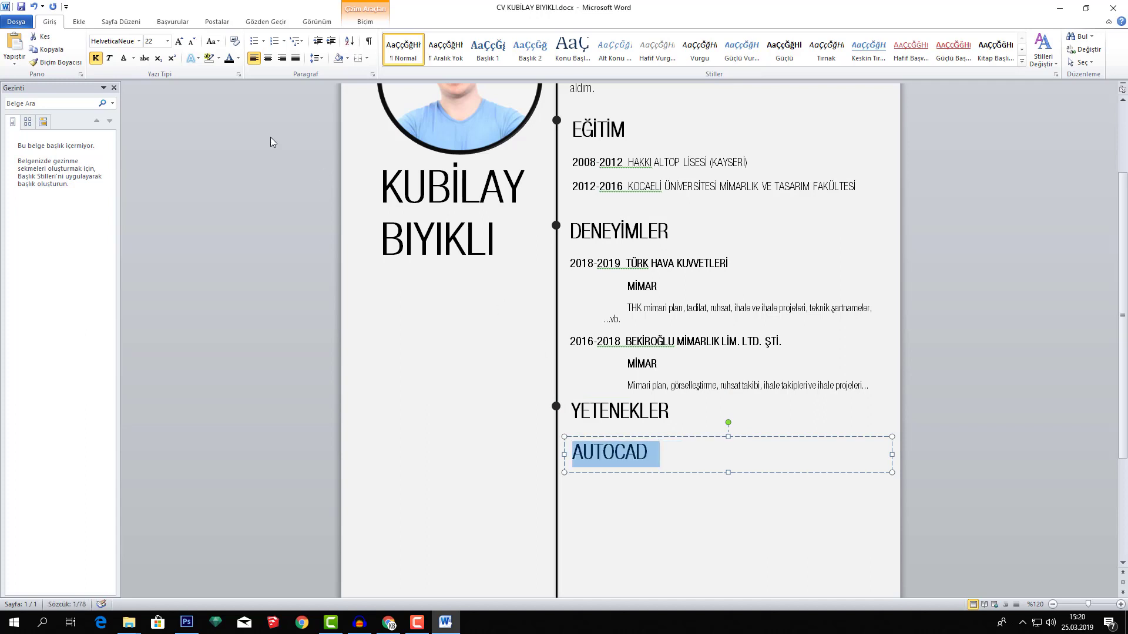
pyautogui.click(197, 42)
pyautogui.click(197, 43)
pyautogui.click(197, 44)
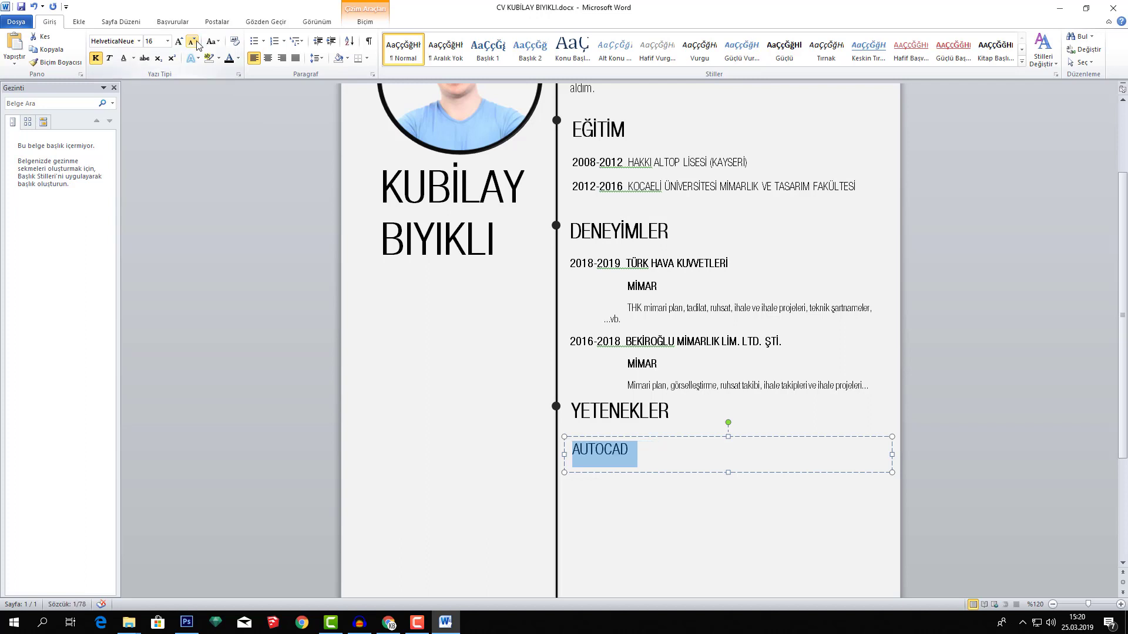
pyautogui.click(194, 43)
# Enlarge the skills box and add PHOTOSHOP and REVİT lines under AUTOCAD
pyautogui.click(663, 456)
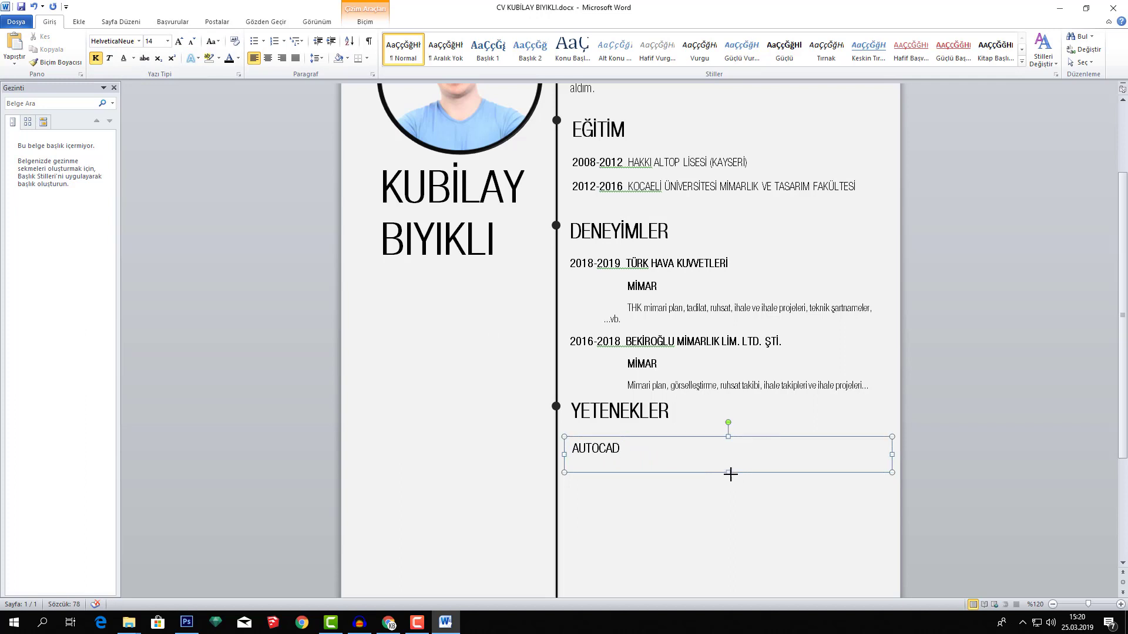
pyautogui.moveTo(730, 475); pyautogui.dragTo(729, 498)
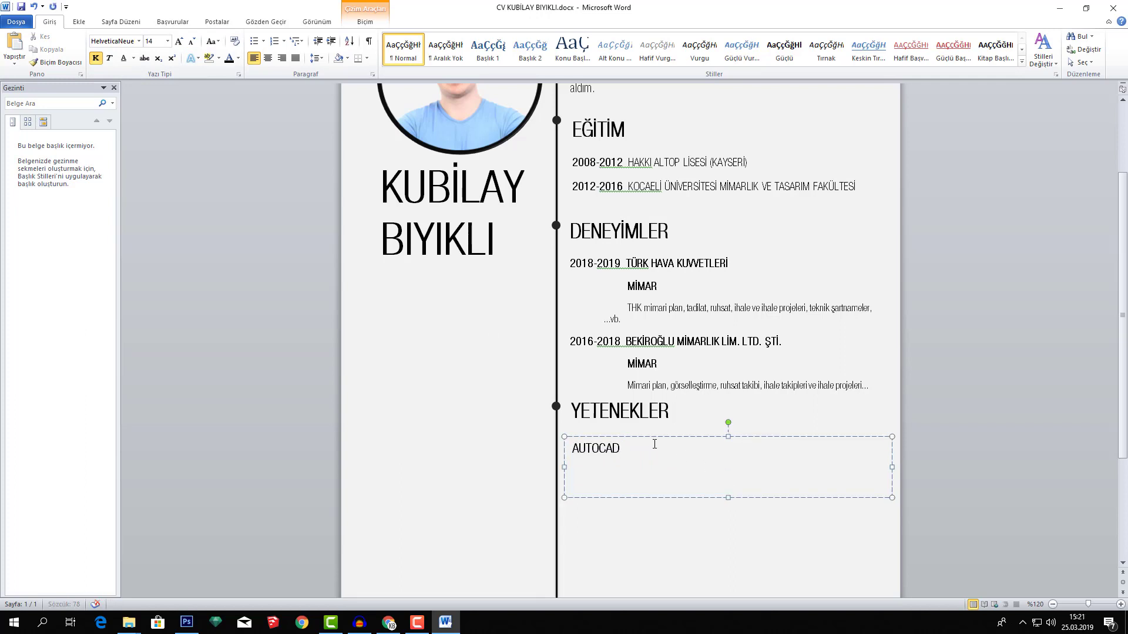
pyautogui.press('Return')
pyautogui.write('P')
pyautogui.press('BackSpace')
pyautogui.press('BackSpace')
pyautogui.write('PH')
pyautogui.write('OTOSHOP')
pyautogui.moveTo(728, 499); pyautogui.dragTo(728, 525)
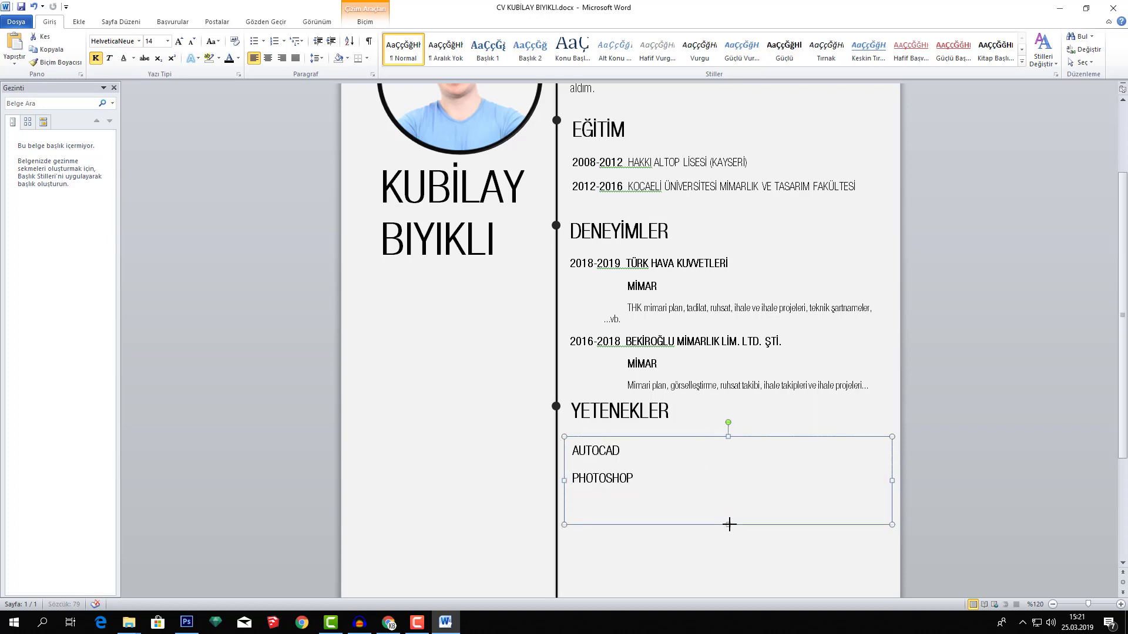
pyautogui.click(659, 511)
pyautogui.press('Return')
pyautogui.write('RE')
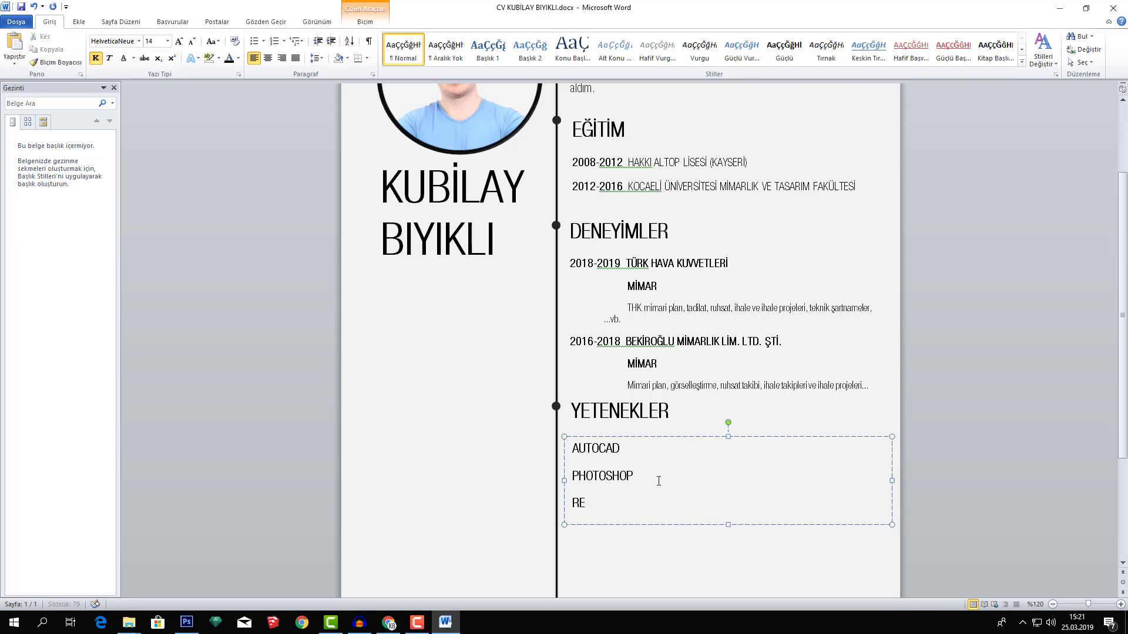
pyautogui.write('VİT')
pyautogui.click(1003, 450)
pyautogui.scroll(-3, 654, 464)
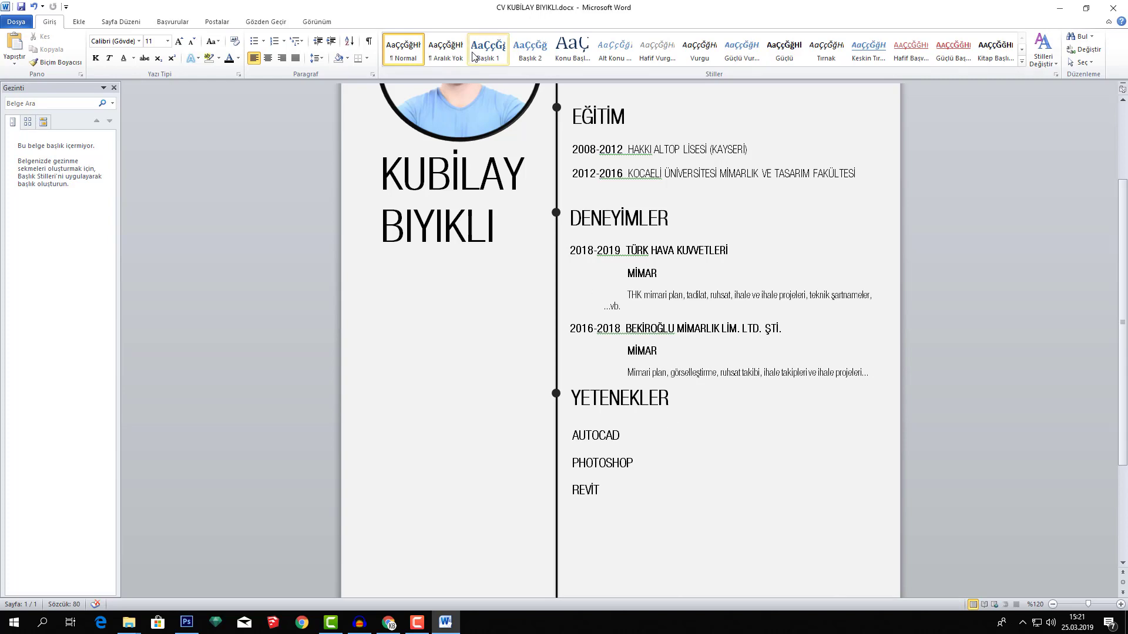
pyautogui.click(84, 25)
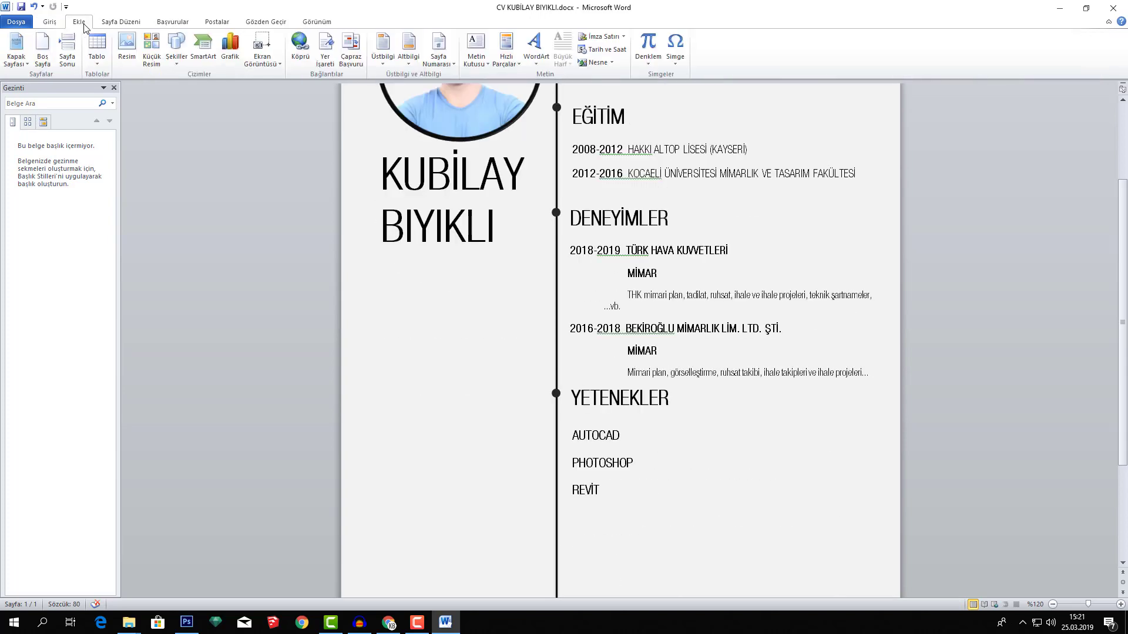
pyautogui.click(176, 59)
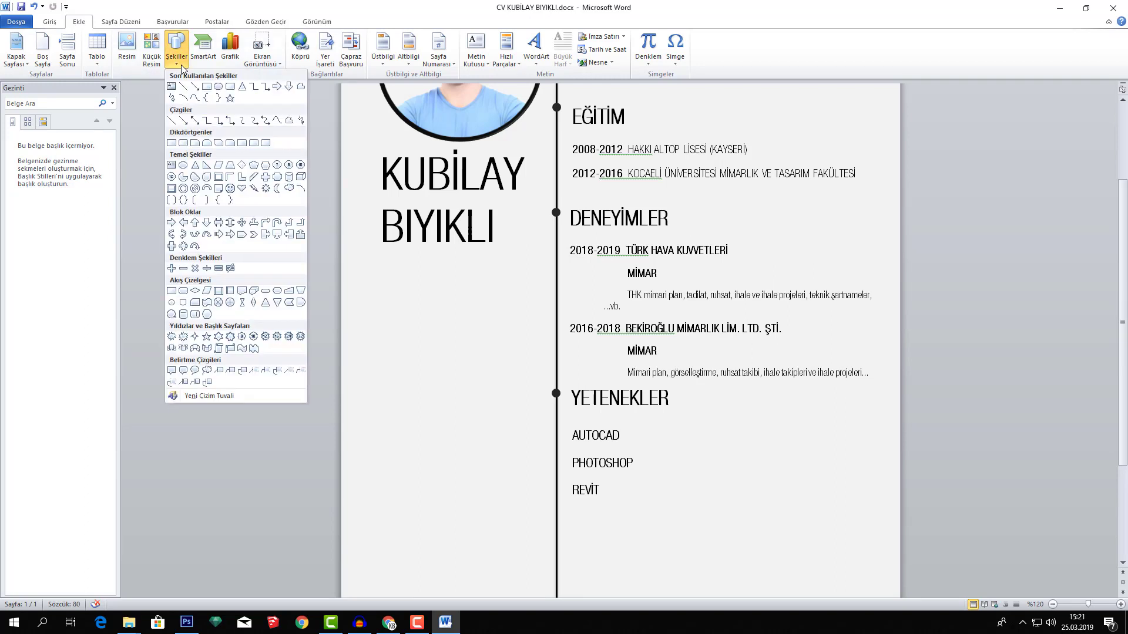
pyautogui.click(237, 57)
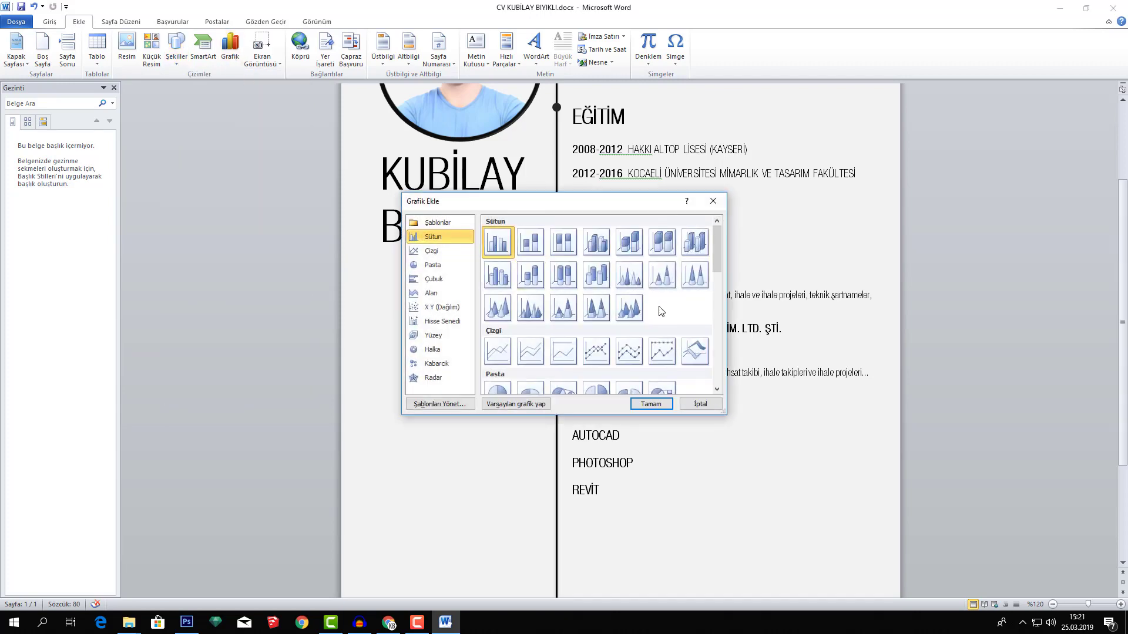
pyautogui.scroll(-3, 661, 296)
pyautogui.click(450, 249)
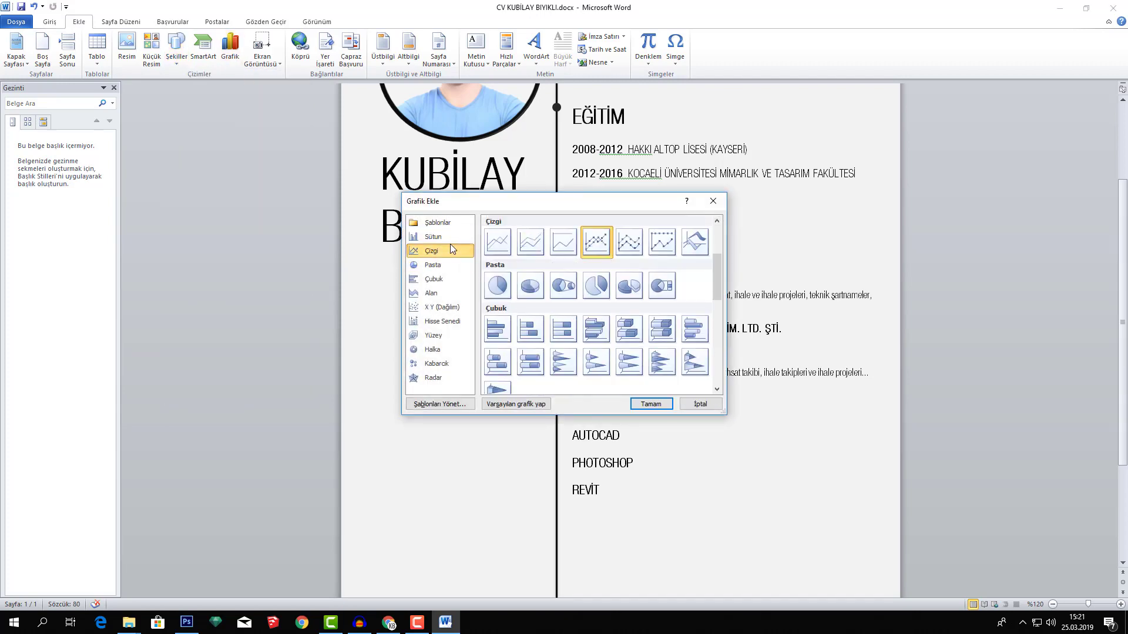
pyautogui.click(449, 263)
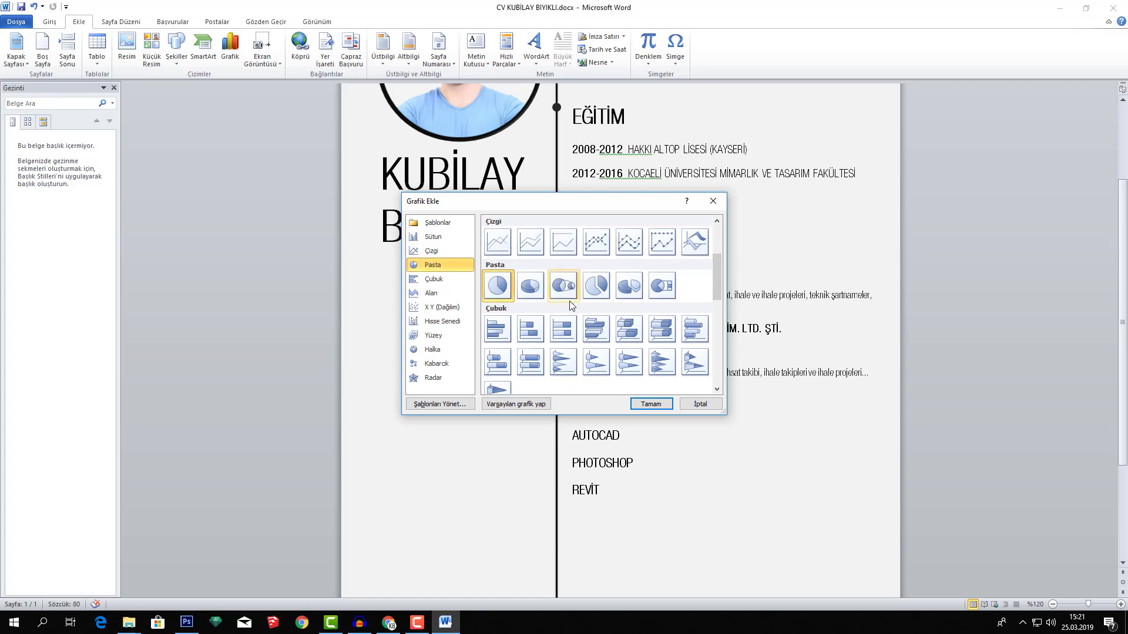
pyautogui.click(454, 347)
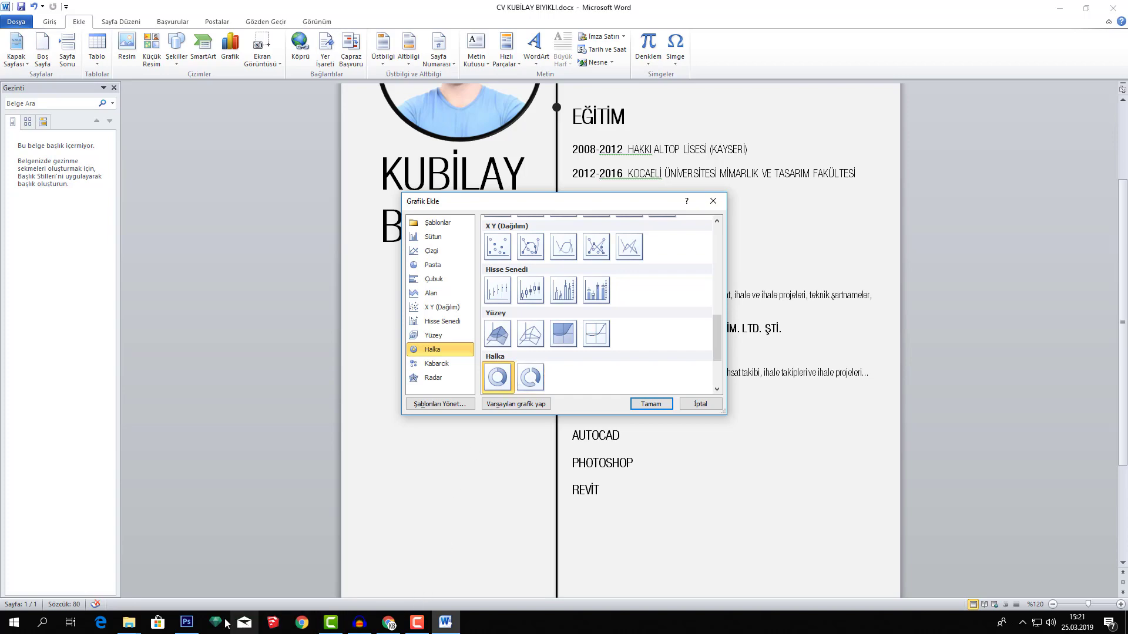
pyautogui.click(187, 623)
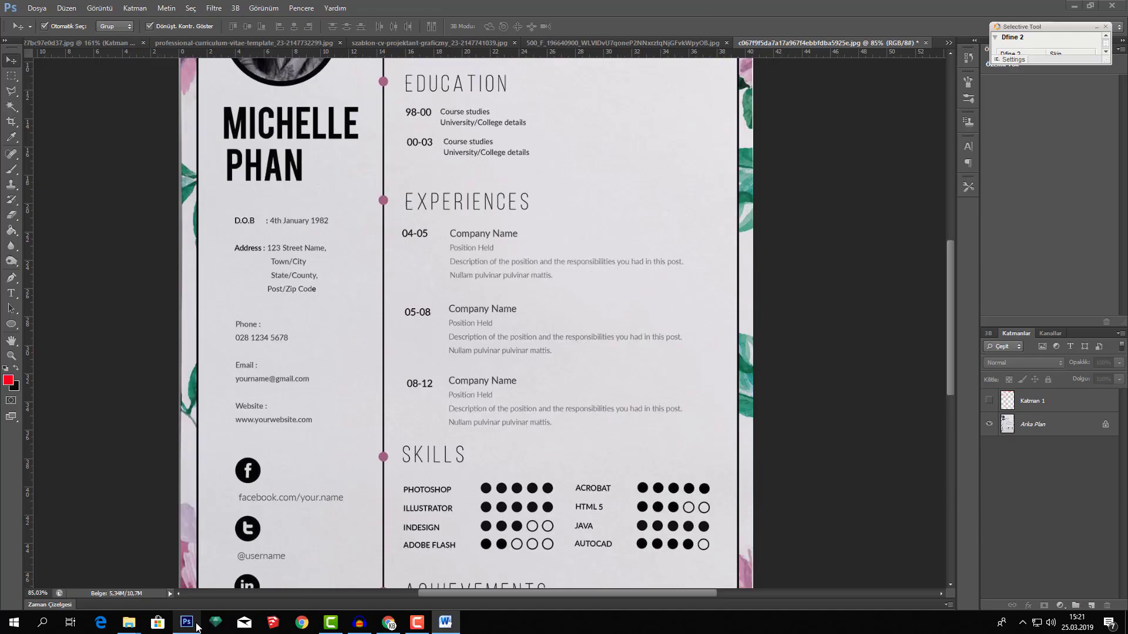
pyautogui.click(445, 622)
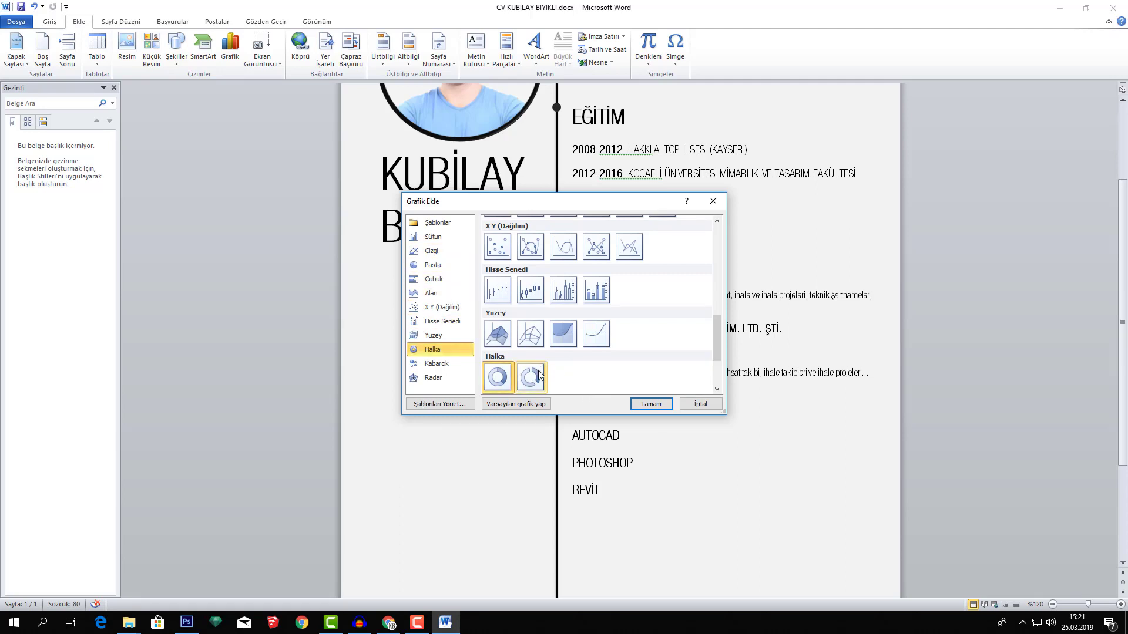
pyautogui.click(455, 261)
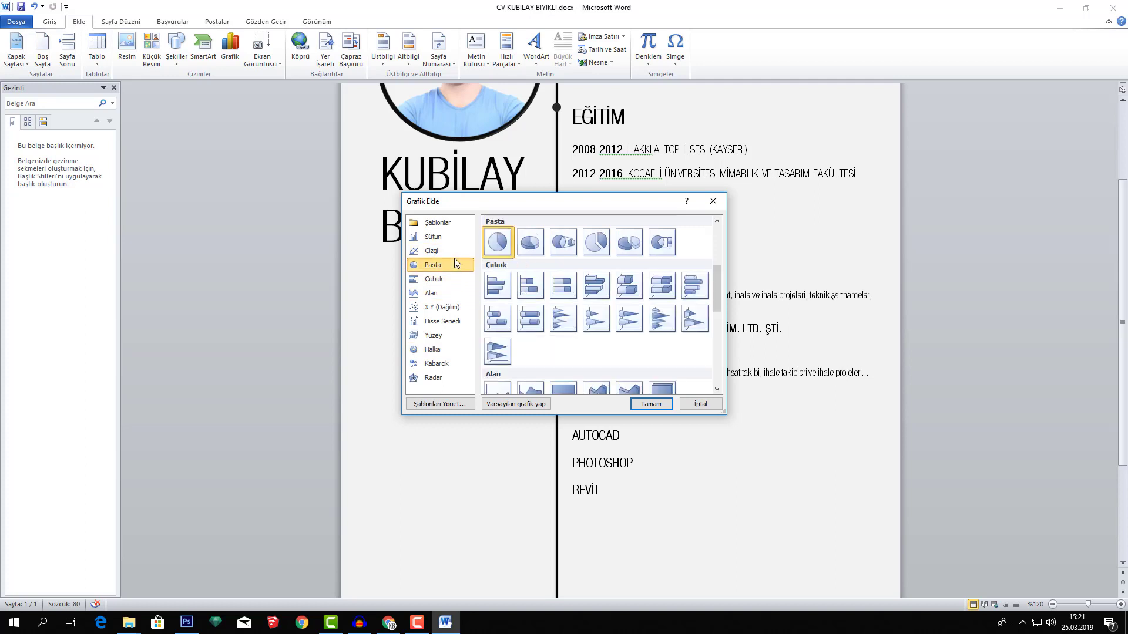
pyautogui.scroll(-3, 568, 269)
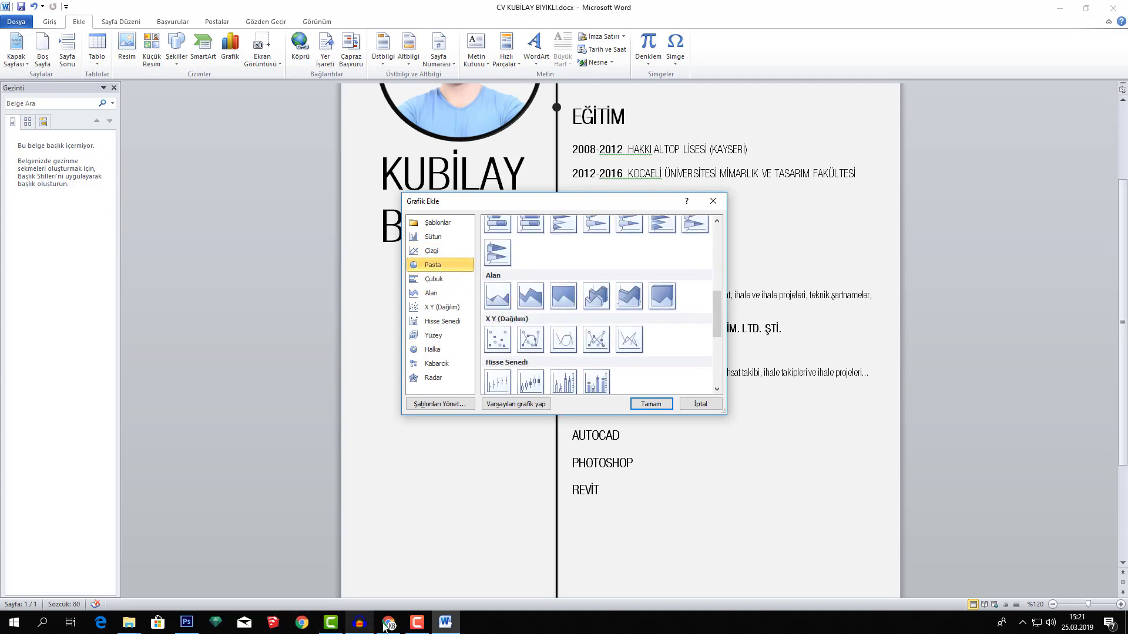
pyautogui.click(301, 624)
pyautogui.click(298, 625)
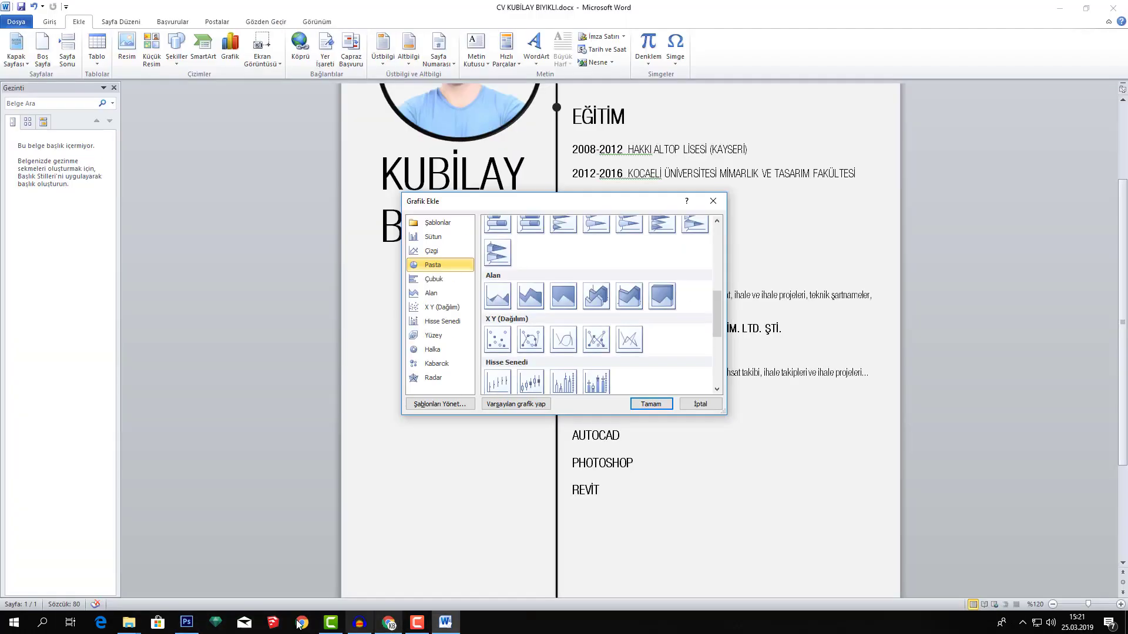
pyautogui.click(187, 624)
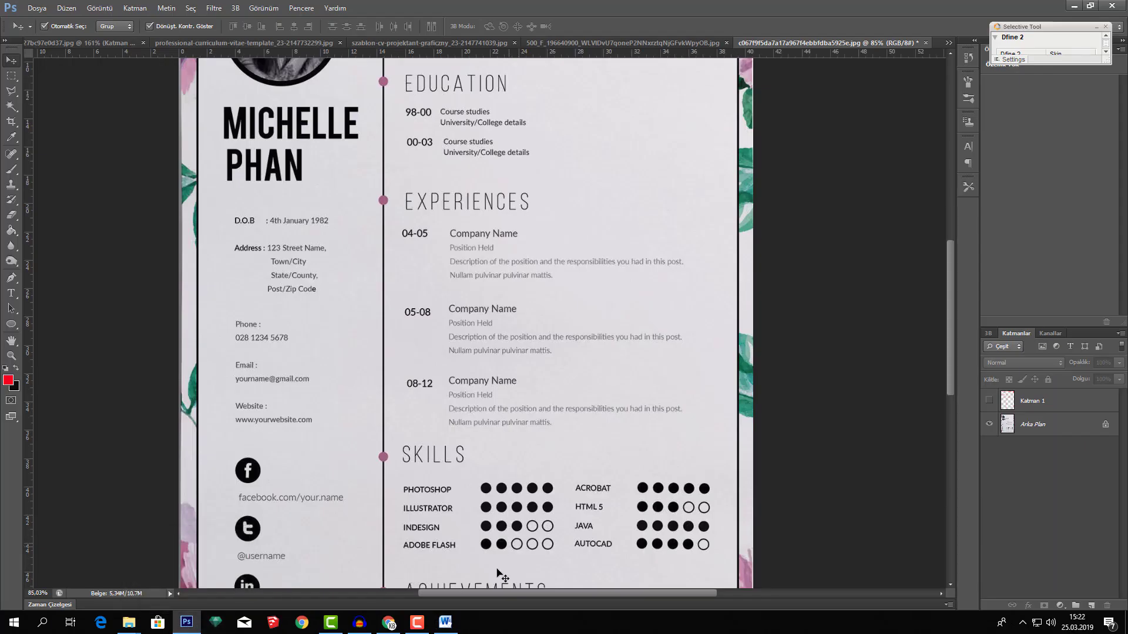
pyautogui.click(446, 623)
pyautogui.click(705, 409)
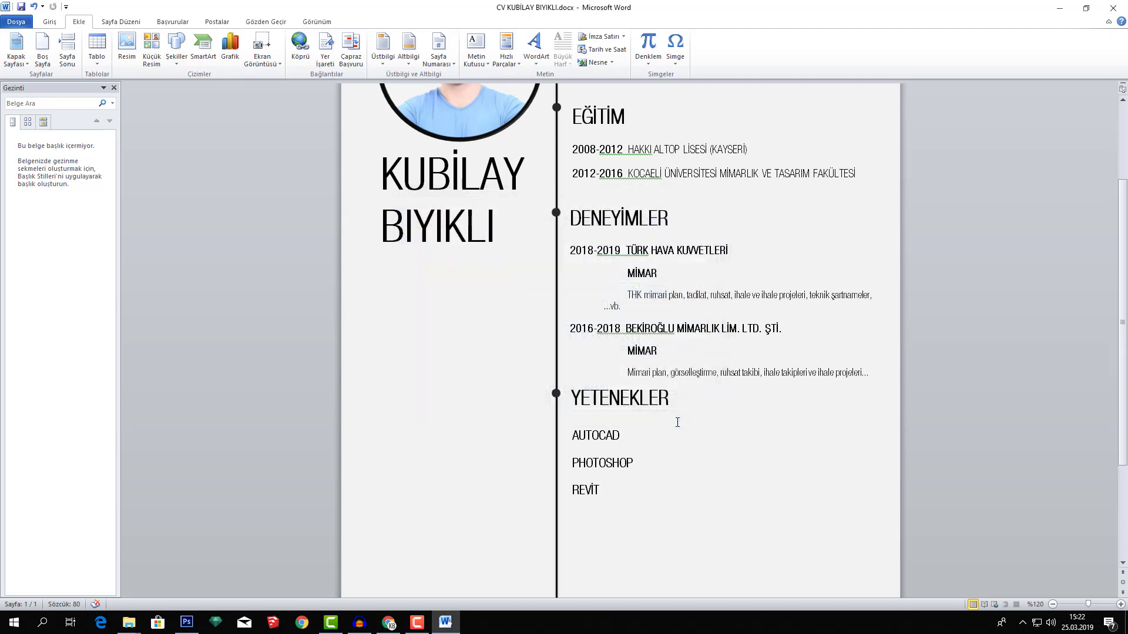
# Draw a small oval circle beside AUTOCAD
pyautogui.click(177, 53)
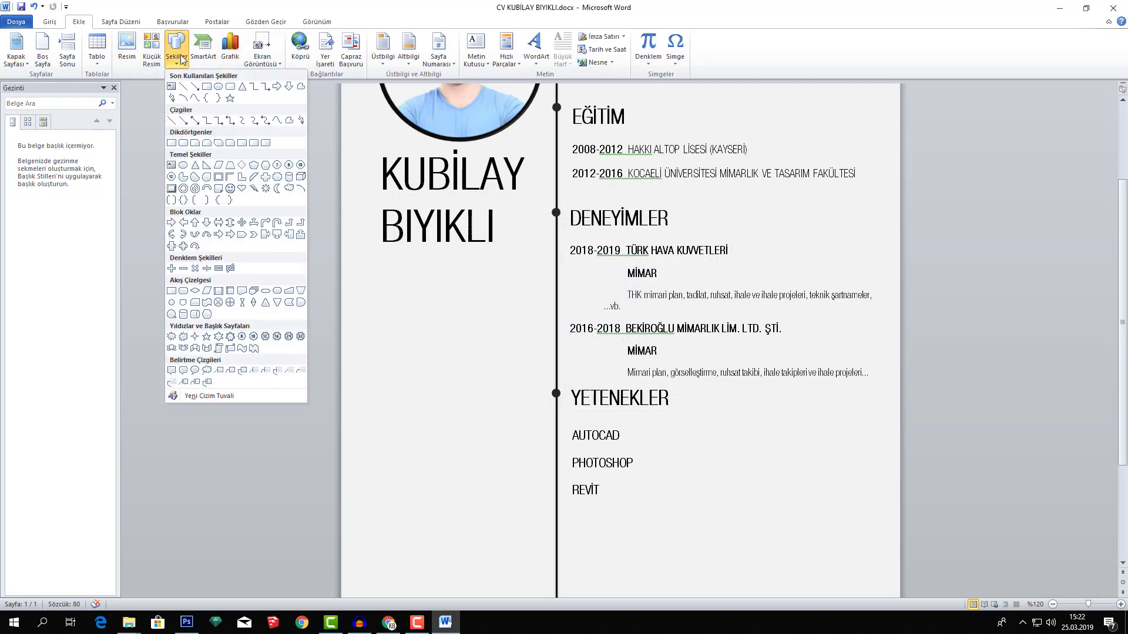
pyautogui.click(218, 88)
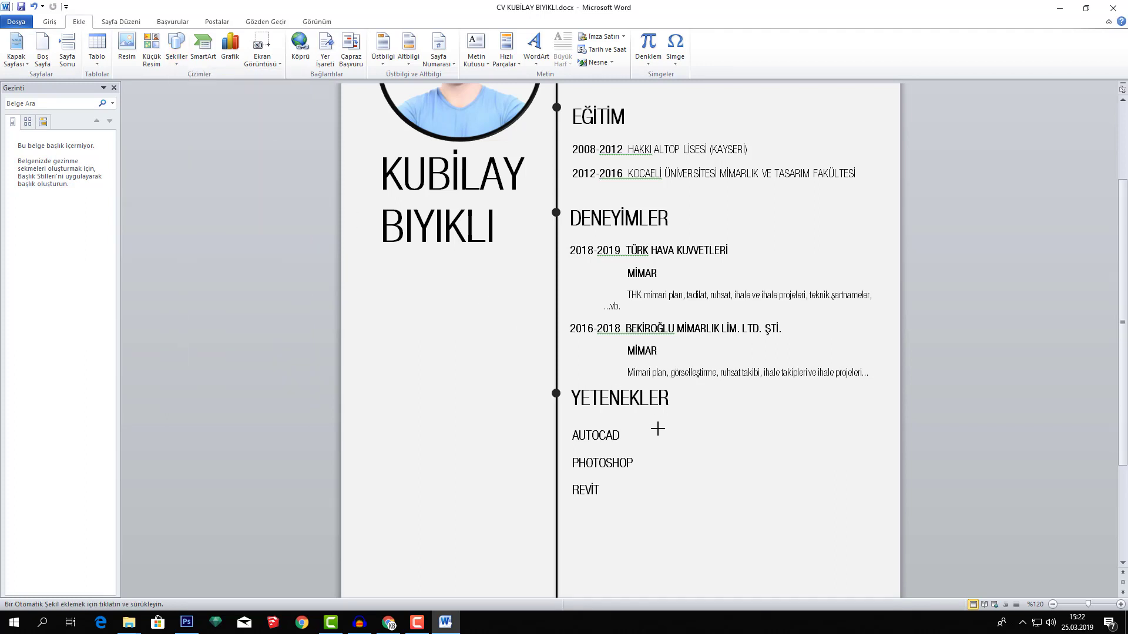
pyautogui.moveTo(654, 426); pyautogui.dragTo(672, 442)
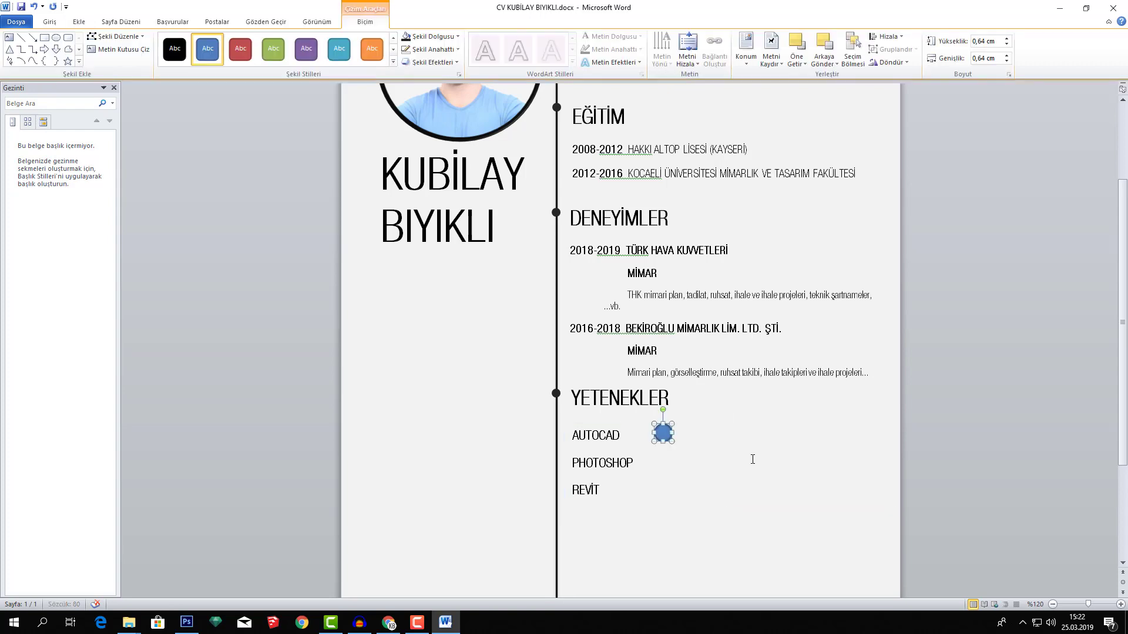
pyautogui.scroll(2, 943, 440)
pyautogui.click(720, 468)
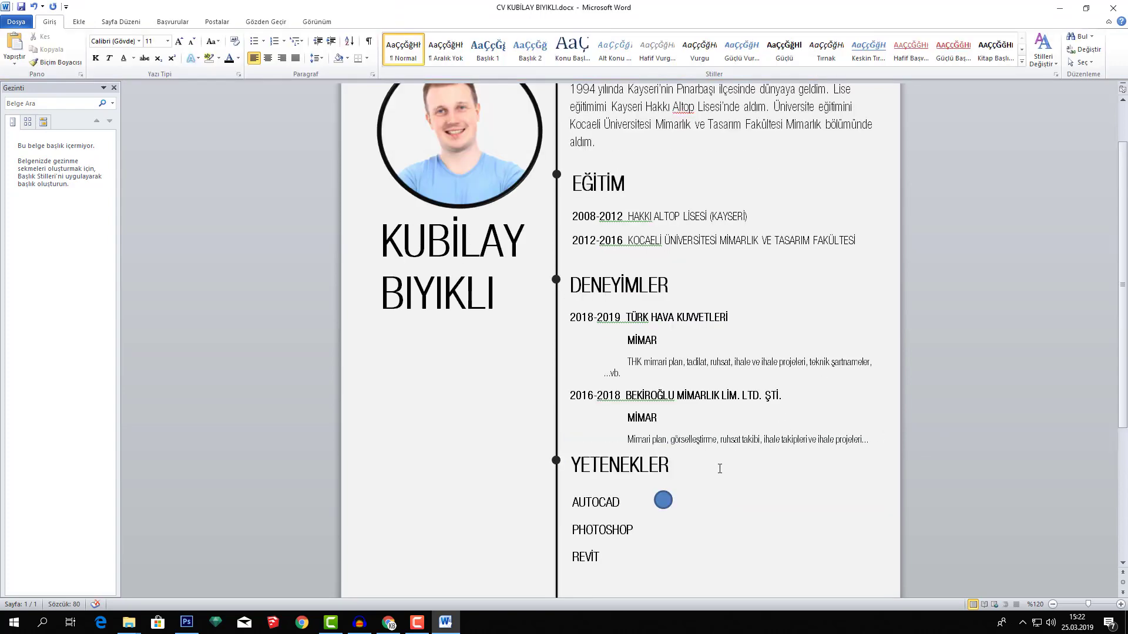
# Apply a solid black shape style to the dot and nudge it slightly left
pyautogui.click(667, 502)
pyautogui.click(175, 49)
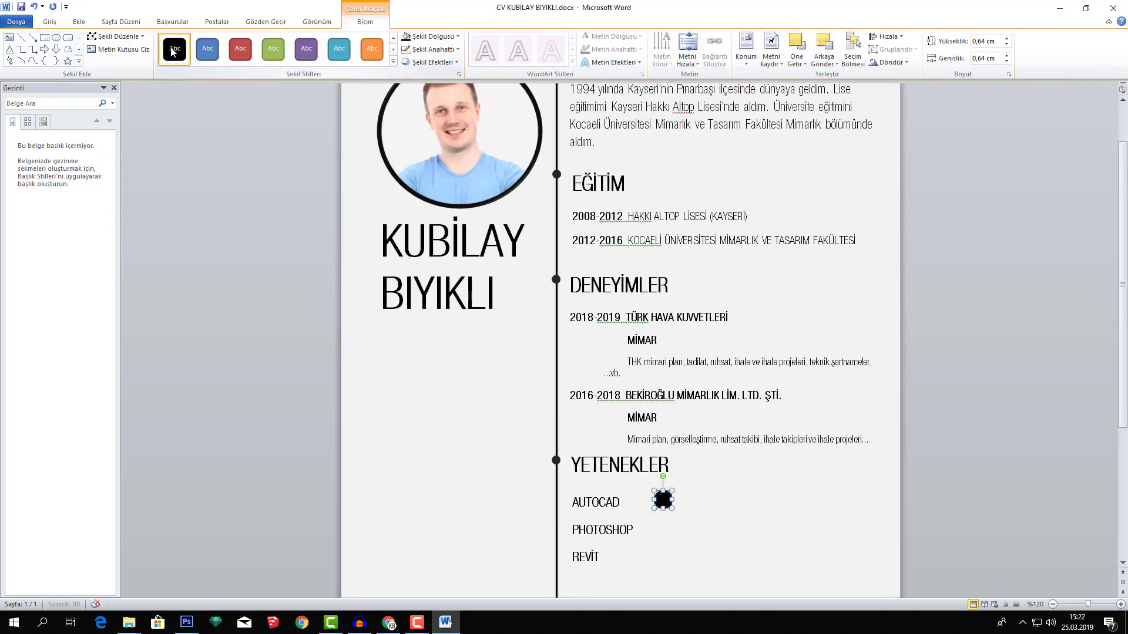
pyautogui.click(821, 467)
pyautogui.click(665, 505)
pyautogui.hotkey('ctrl', 'Left')
pyautogui.hotkey('ctrl', 'Left')
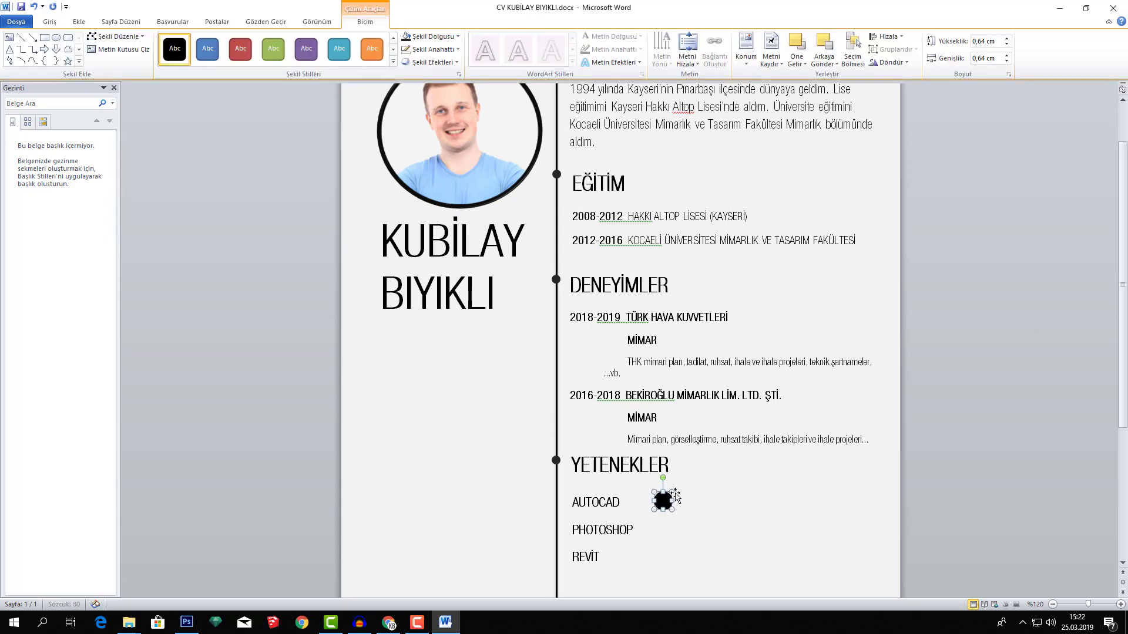
pyautogui.hotkey('ctrl', 'Left')
pyautogui.hotkey('ctrl', 'Left')
pyautogui.hotkey('ctrl', 'Left')
pyautogui.hotkey('ctrl', 'Left')
pyautogui.hotkey('ctrl', 'Left')
pyautogui.hotkey('ctrl', 'Left')
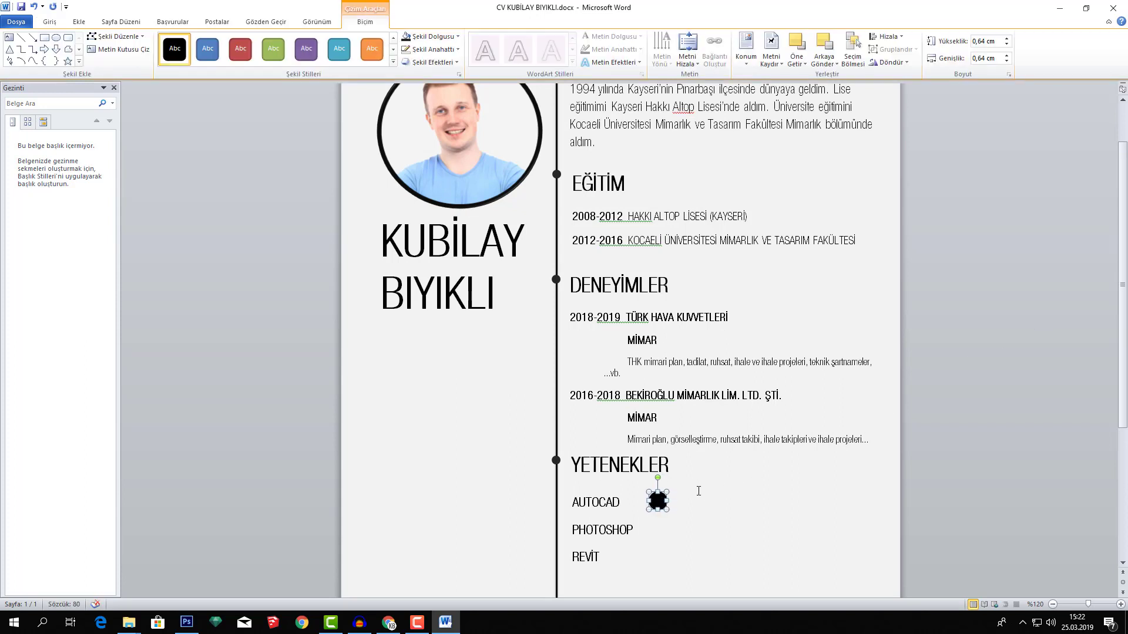
# Resize the black dot to 0.47 × 0.47 cm
pyautogui.keyDown('ctrl'); pyautogui.scroll(1, 731, 514); pyautogui.keyUp('ctrl')
pyautogui.keyDown('ctrl'); pyautogui.scroll(1, 751, 522); pyautogui.keyUp('ctrl')
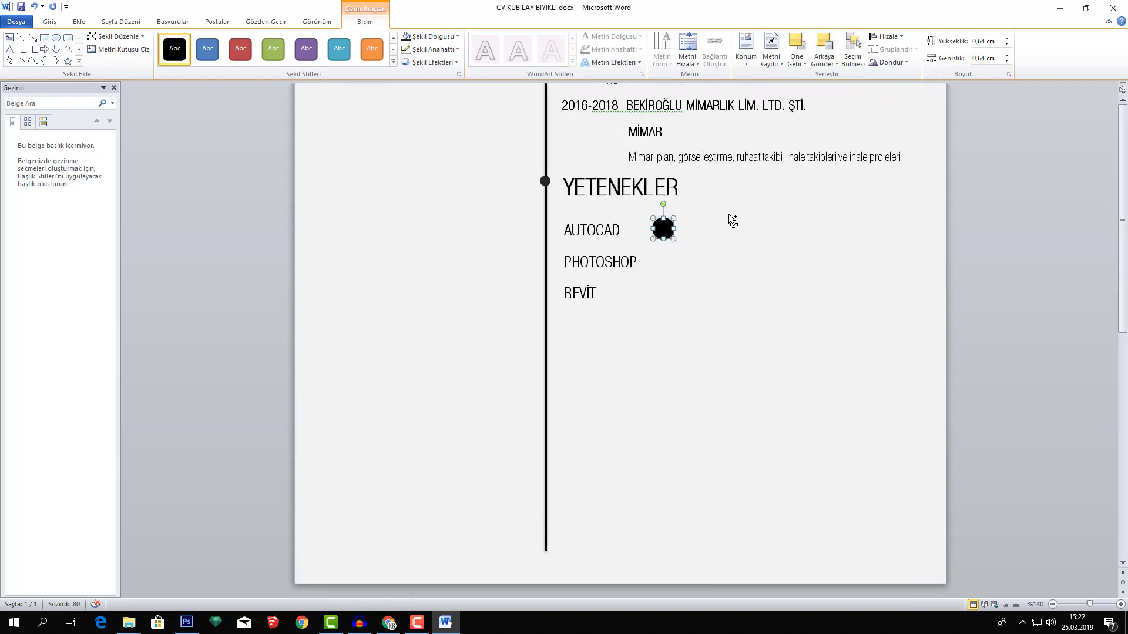
pyautogui.keyDown('ctrl'); pyautogui.scroll(2, 729, 214); pyautogui.keyUp('ctrl')
pyautogui.scroll(3, 760, 277)
pyautogui.scroll(-3, 757, 280)
pyautogui.keyDown('ctrl'); pyautogui.scroll(2, 735, 217); pyautogui.keyUp('ctrl')
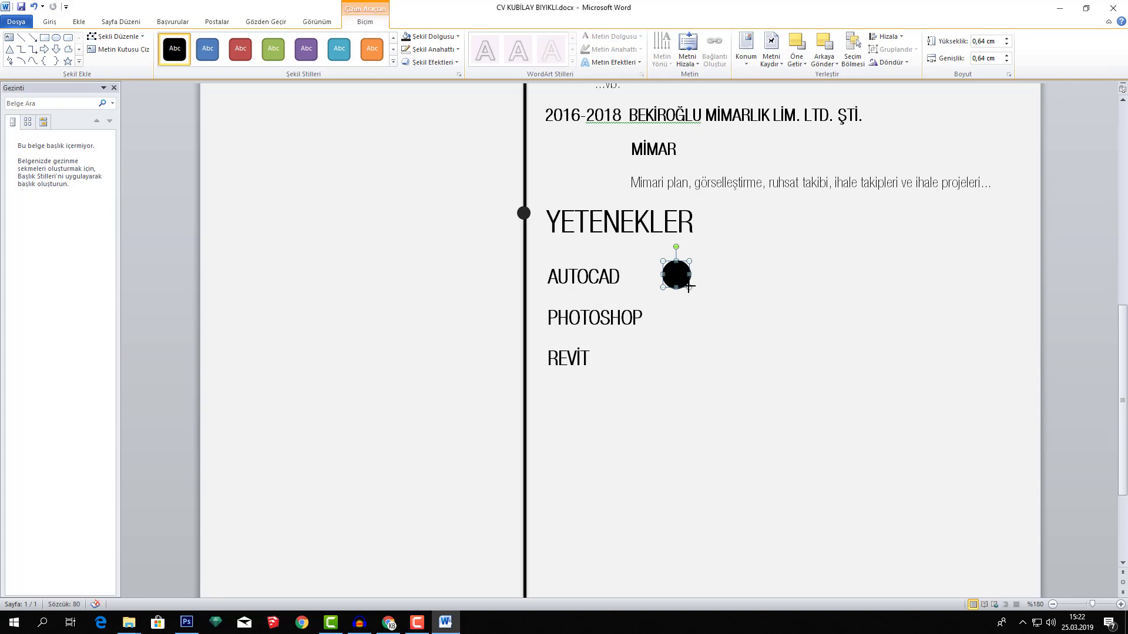
pyautogui.moveTo(685, 287); pyautogui.dragTo(686, 284)
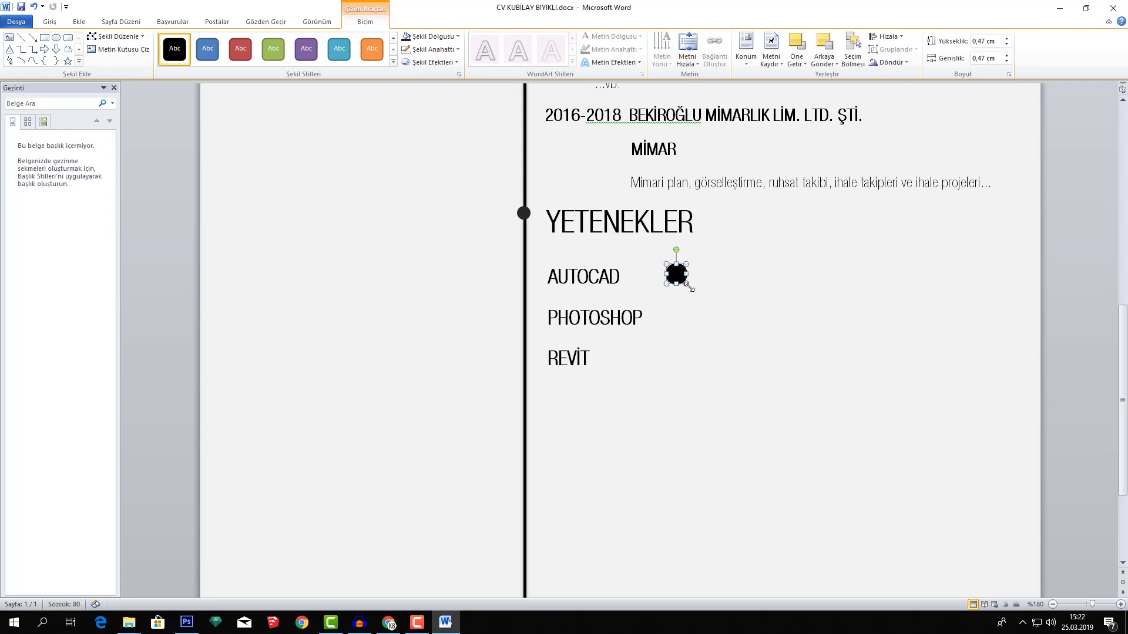
pyautogui.click(689, 285)
pyautogui.click(680, 275)
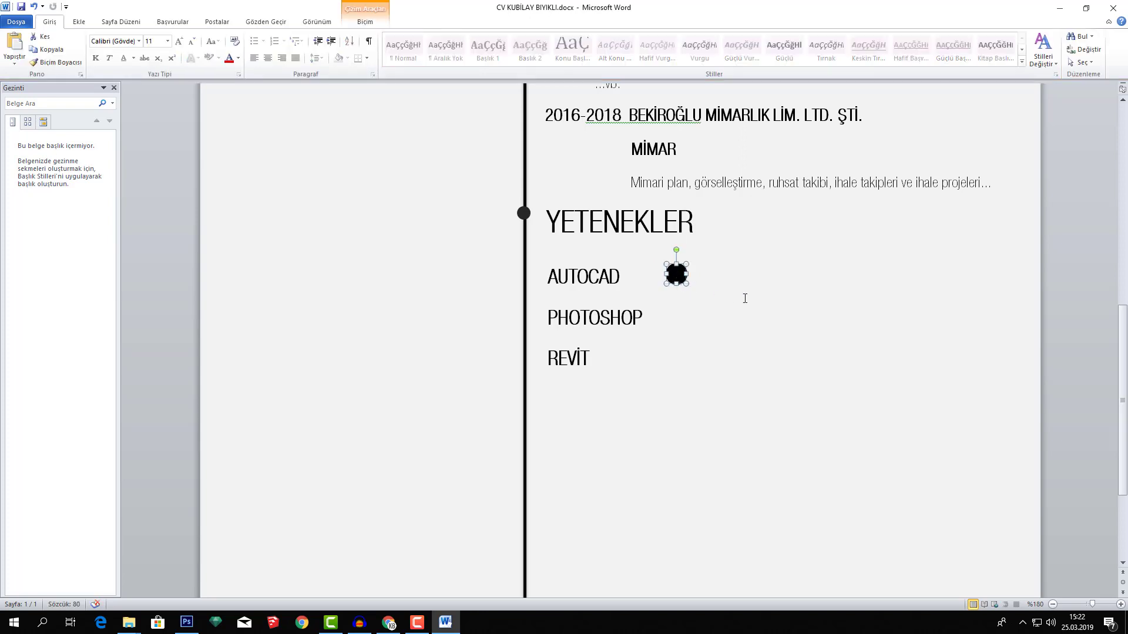
pyautogui.click(744, 300)
pyautogui.scroll(10, 836, 282)
pyautogui.scroll(-5, 793, 303)
# Copy the black dot along the AUTOCAD row to form a row of five
pyautogui.scroll(-3, 760, 320)
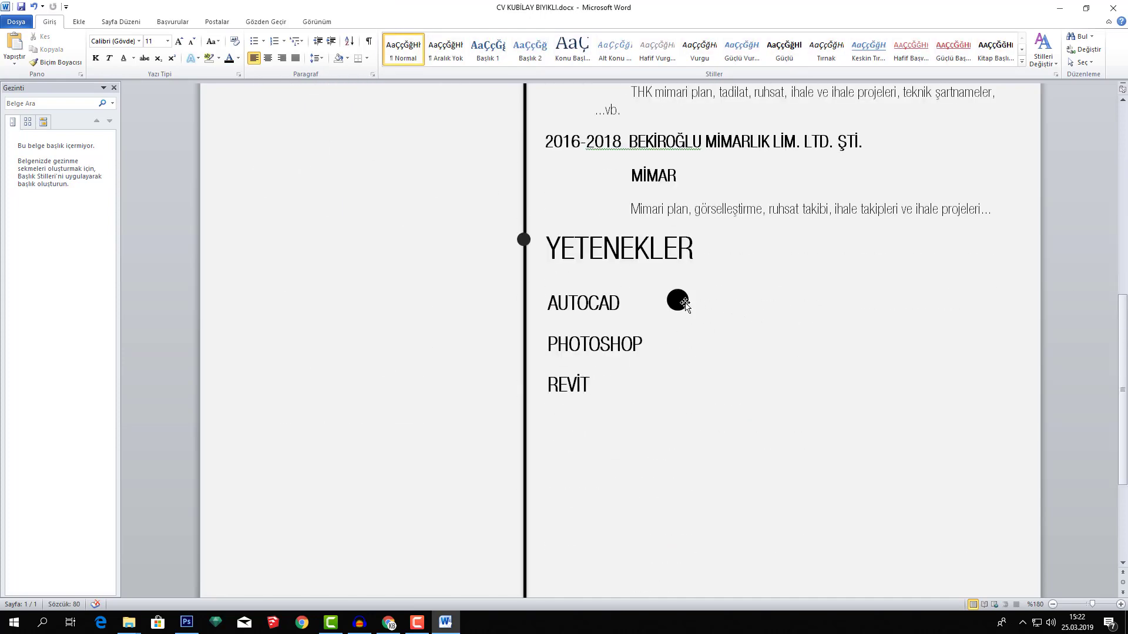
pyautogui.click(677, 299)
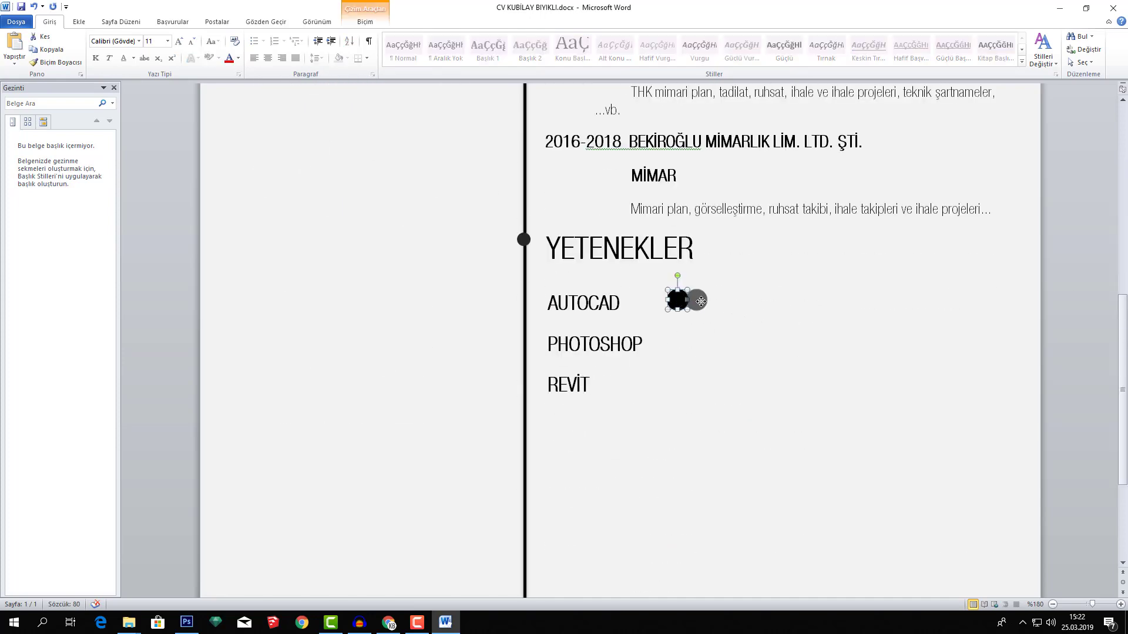
pyautogui.moveTo(700, 302); pyautogui.dragTo(704, 301)
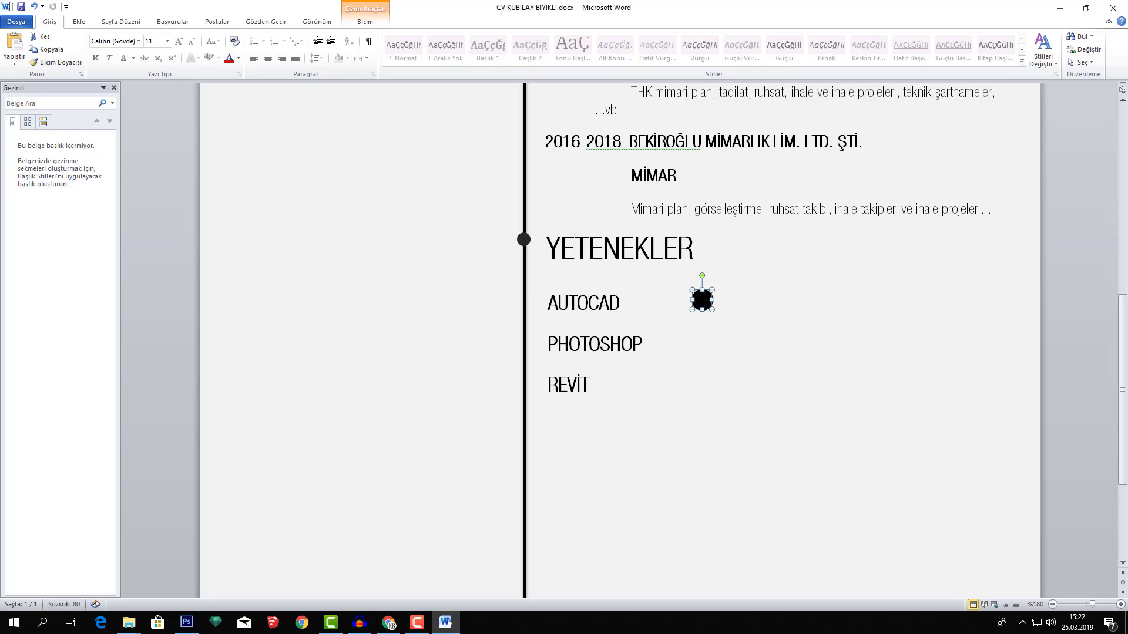
pyautogui.hotkey('ctrl', 'z')
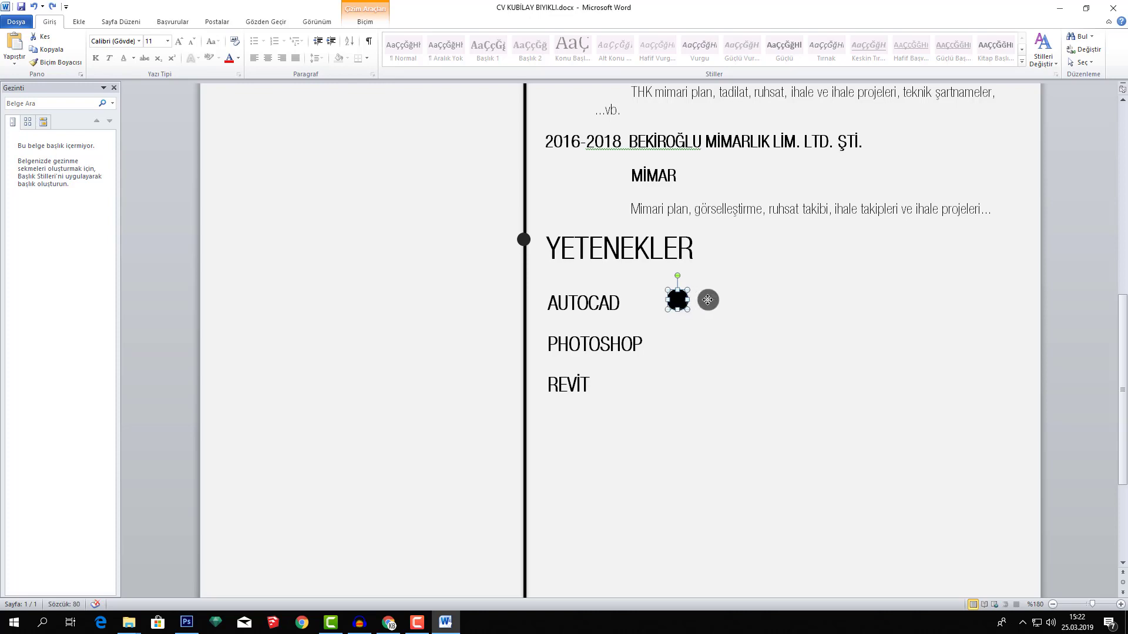
pyautogui.moveTo(679, 301); pyautogui.dragTo(736, 305)
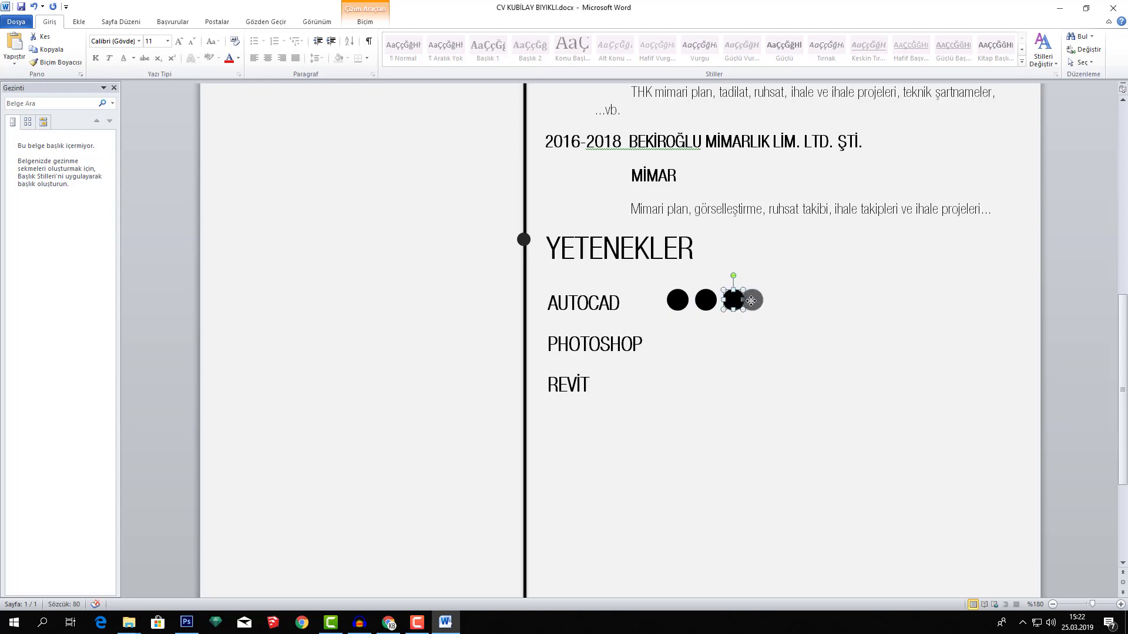
pyautogui.moveTo(736, 306); pyautogui.dragTo(784, 301)
# Select all five AUTOCAD dots and copy them down into the PHOTOSHOP row
pyautogui.click(702, 304)
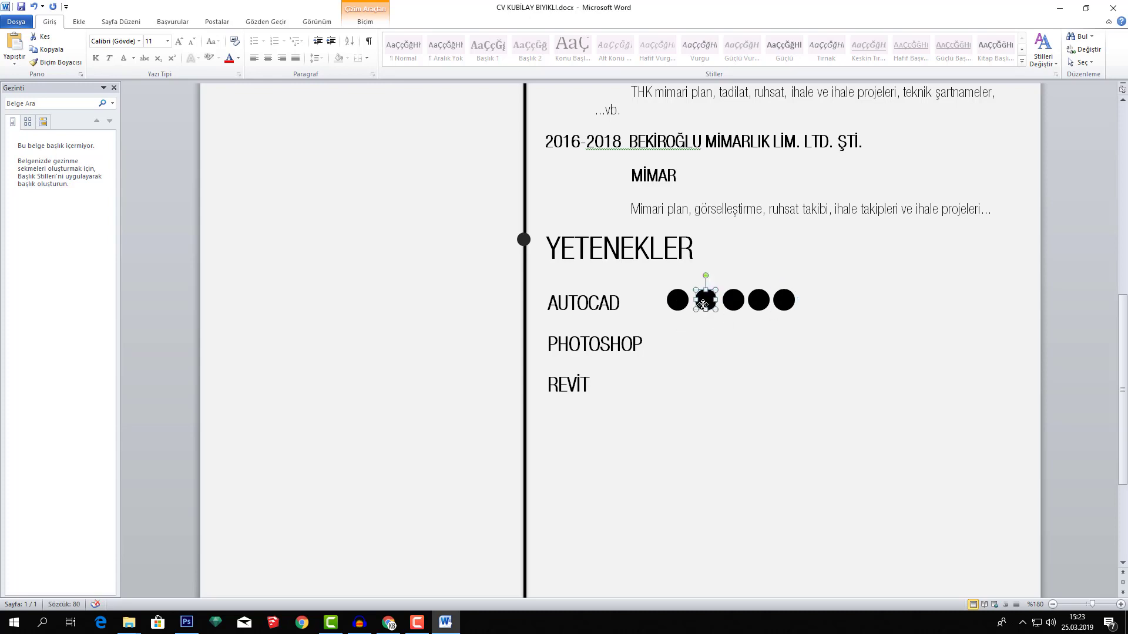
pyautogui.click(732, 301)
pyautogui.click(760, 302)
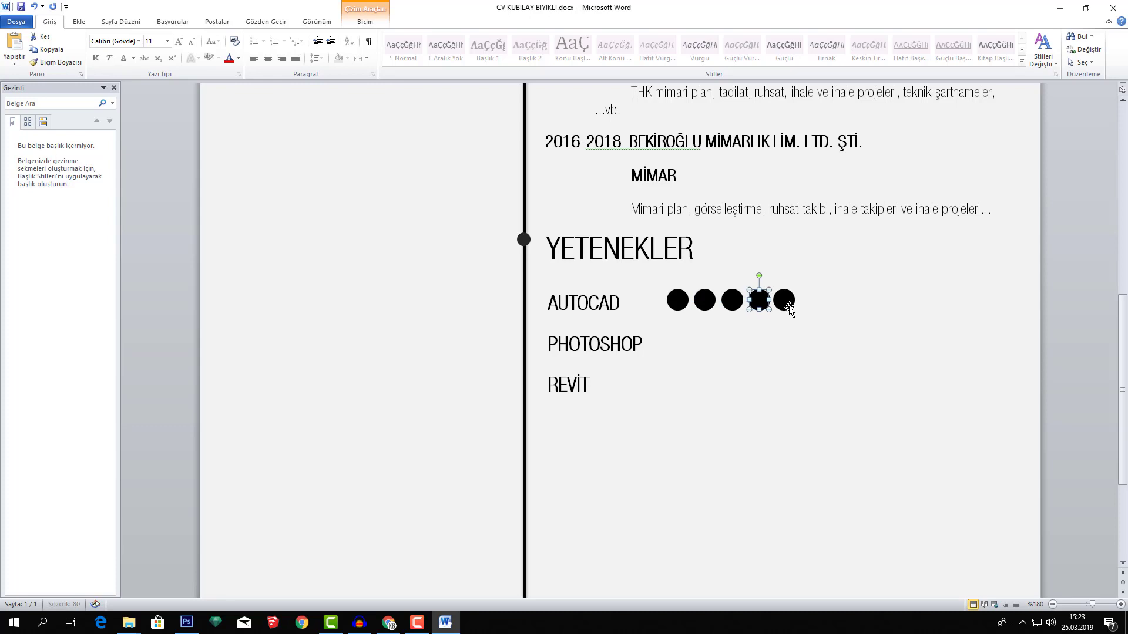
pyautogui.click(786, 301)
pyautogui.click(962, 320)
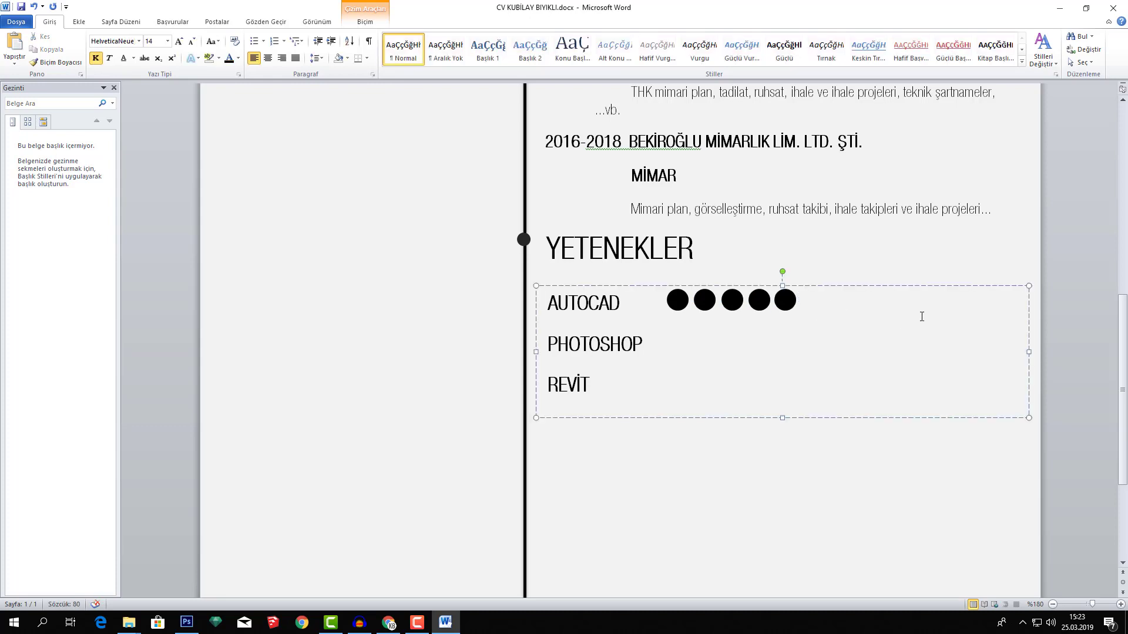
pyautogui.click(785, 301)
pyautogui.keyDown('shift'); pyautogui.click(760, 301); pyautogui.keyUp('shift')
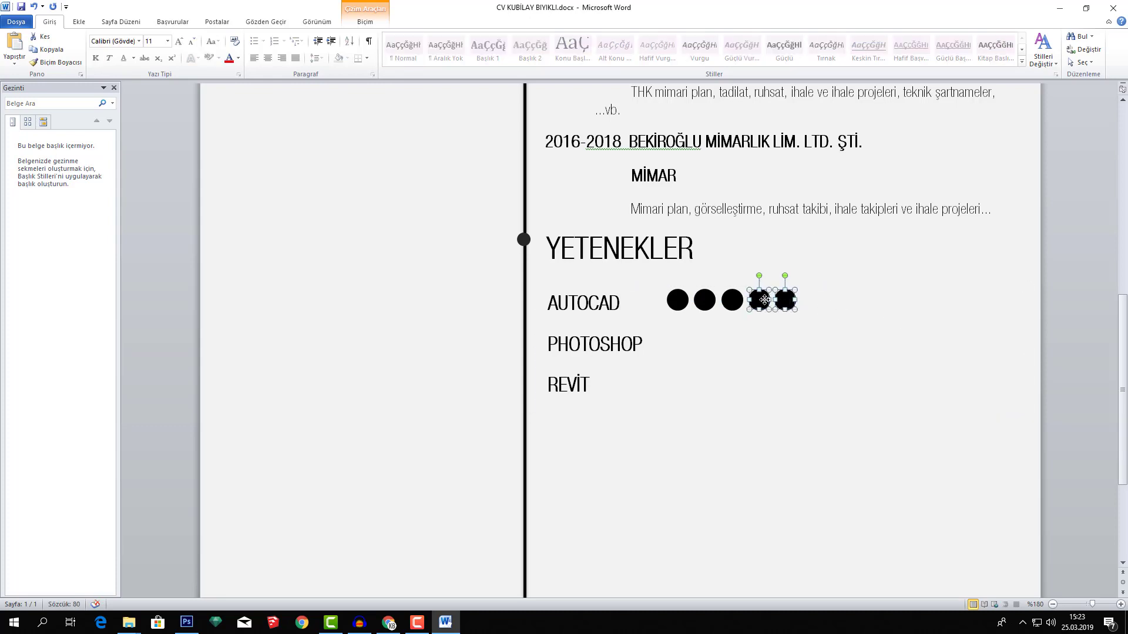
pyautogui.keyDown('shift'); pyautogui.click(732, 301); pyautogui.keyUp('shift')
pyautogui.keyDown('shift'); pyautogui.click(704, 301); pyautogui.keyUp('shift')
pyautogui.keyDown('shift'); pyautogui.click(678, 303); pyautogui.keyUp('shift')
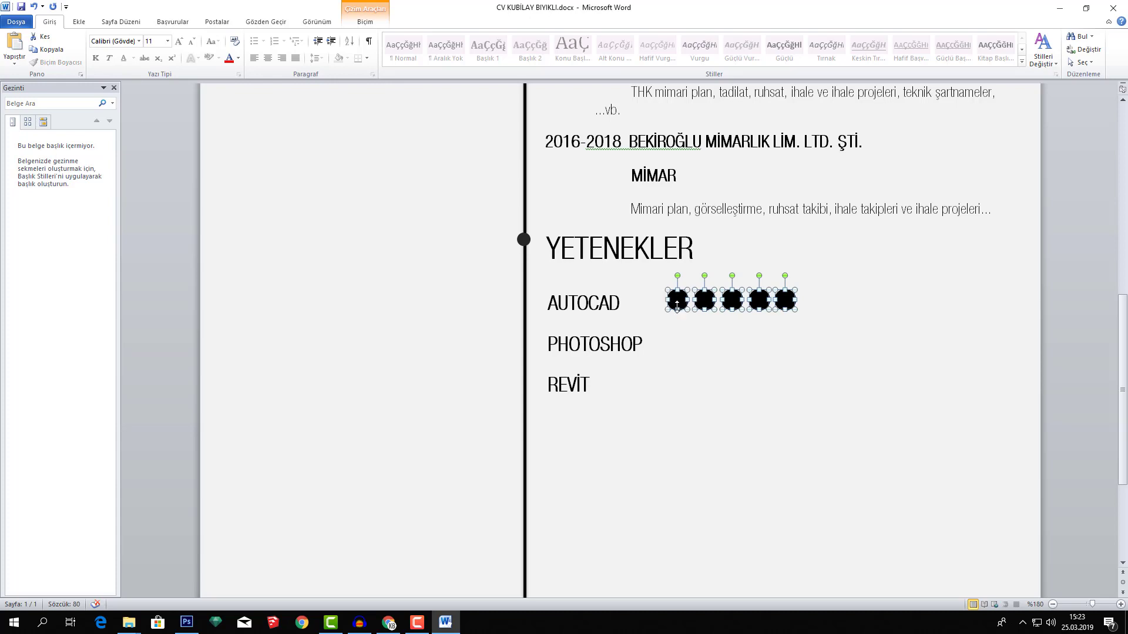
pyautogui.moveTo(680, 303); pyautogui.dragTo(674, 382)
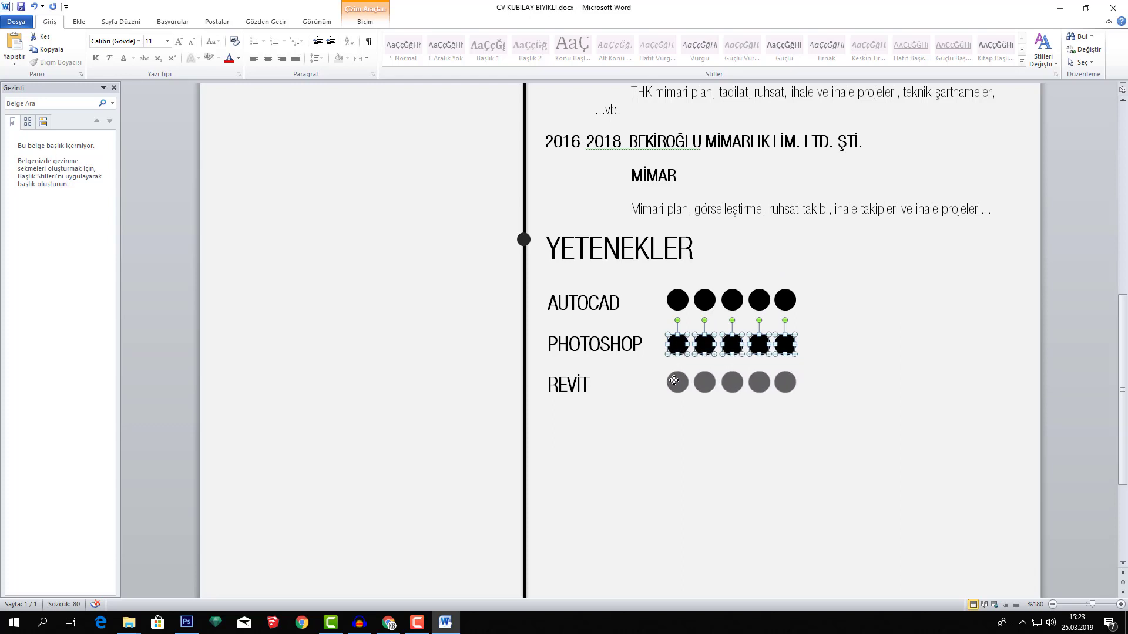
# Select all five dots in the PHOTOSHOP row together
pyautogui.click(677, 346)
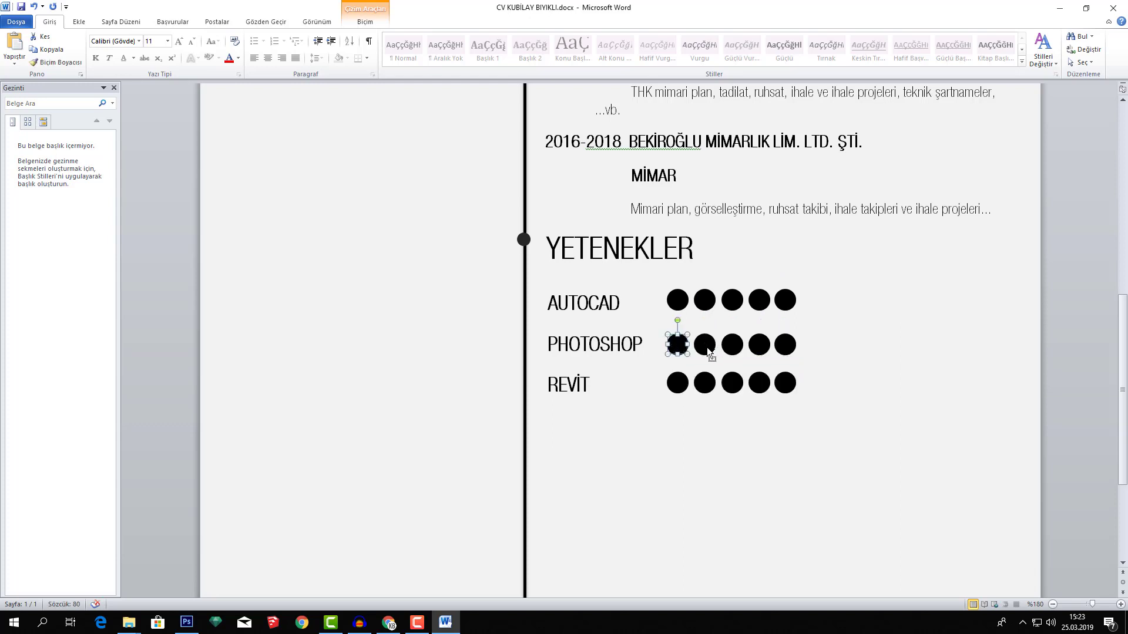
pyautogui.keyDown('shift'); pyautogui.click(705, 345); pyautogui.keyUp('shift')
pyautogui.keyDown('shift'); pyautogui.click(785, 345); pyautogui.keyUp('shift')
pyautogui.keyDown('shift'); pyautogui.click(759, 345); pyautogui.keyUp('shift')
pyautogui.keyDown('shift'); pyautogui.click(734, 346); pyautogui.keyUp('shift')
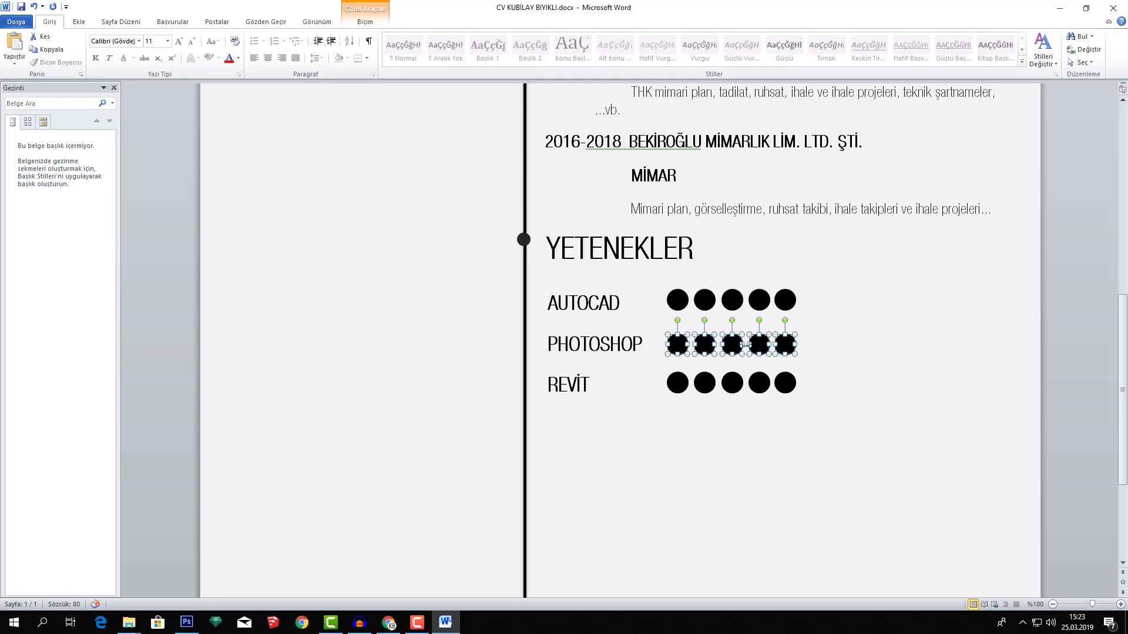
# Select the fifth PHOTOSHOP dot and bring up its Shape Fill colour choices
pyautogui.click(1078, 336)
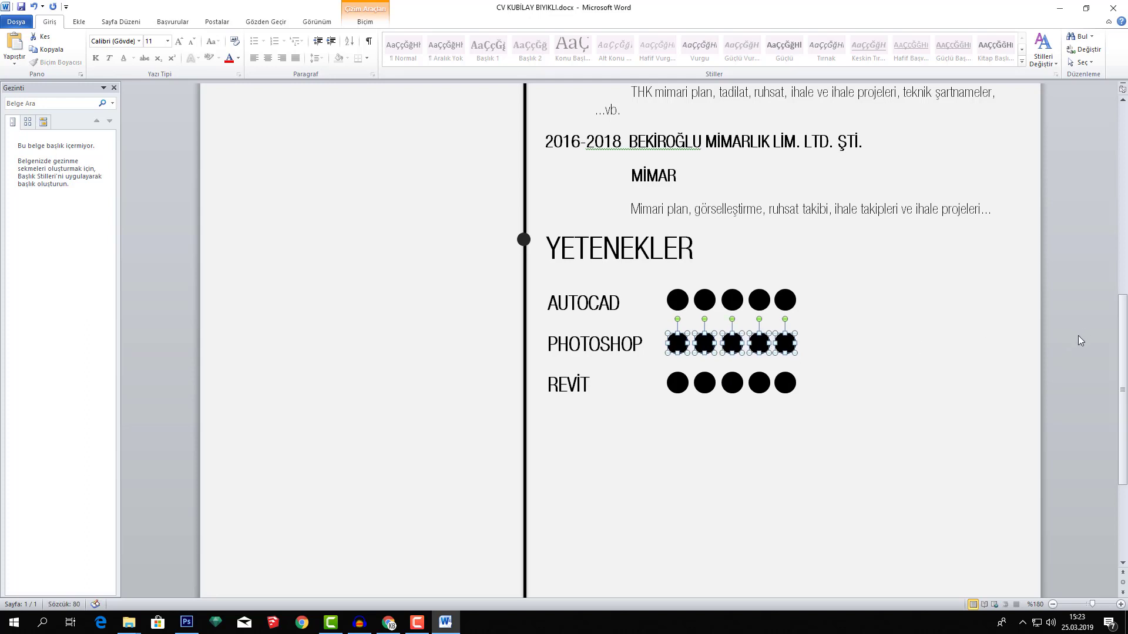
pyautogui.scroll(-1, 1078, 336)
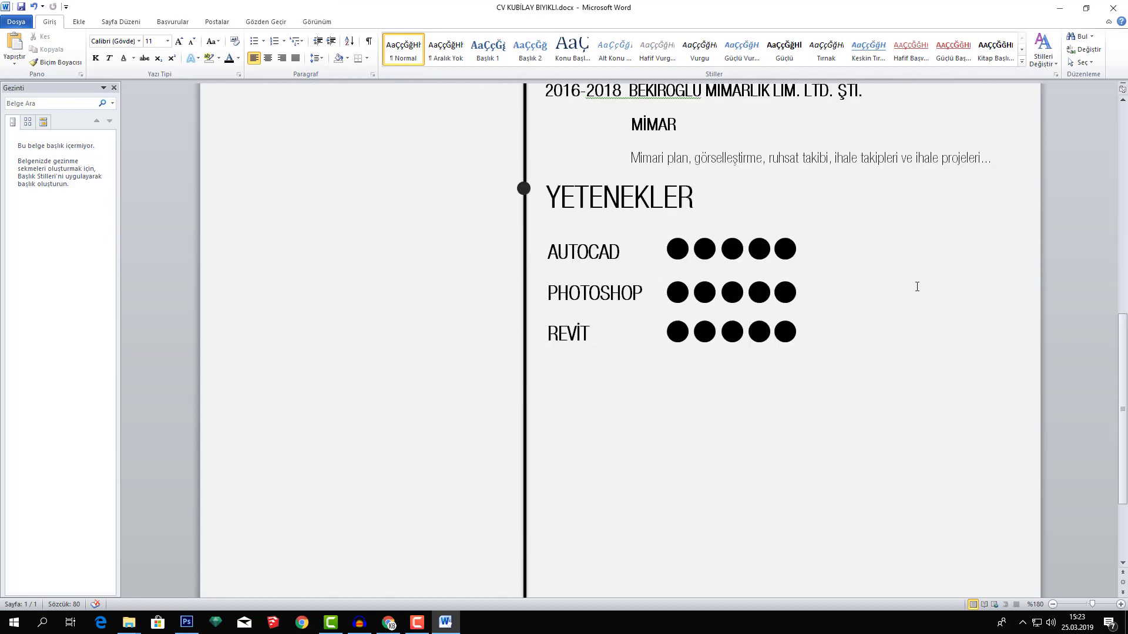
pyautogui.click(788, 290)
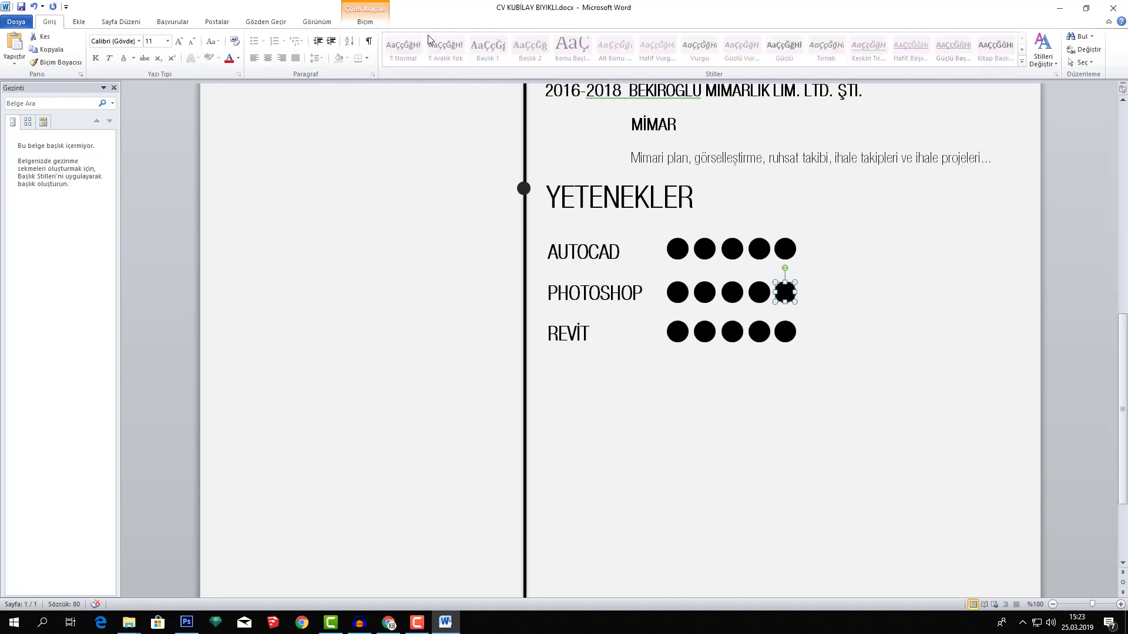
pyautogui.click(365, 21)
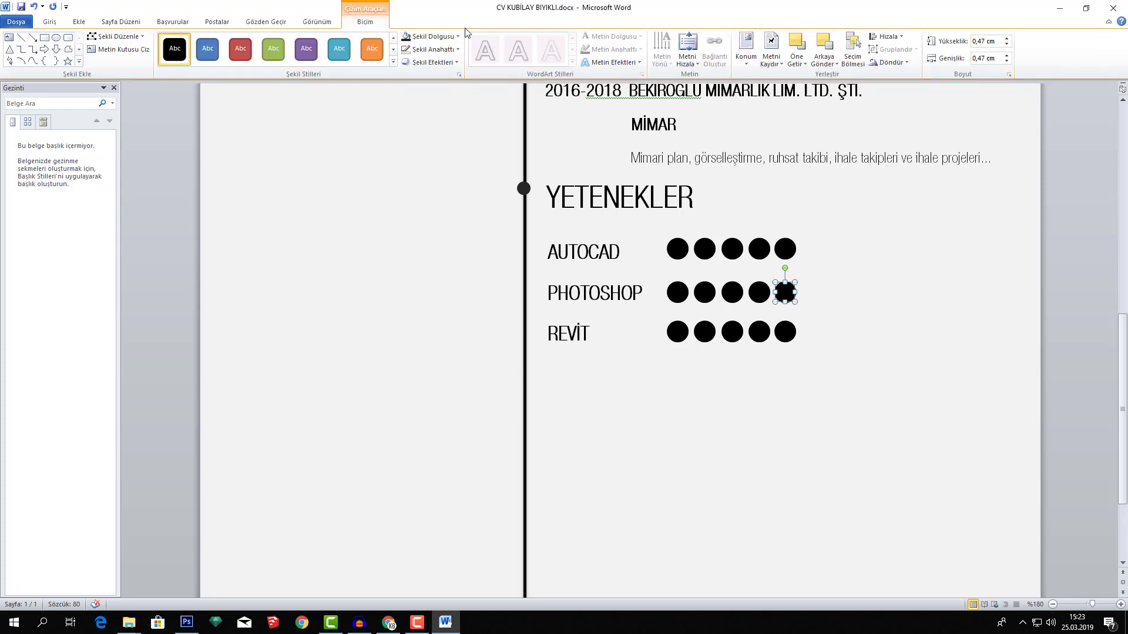
pyautogui.click(434, 37)
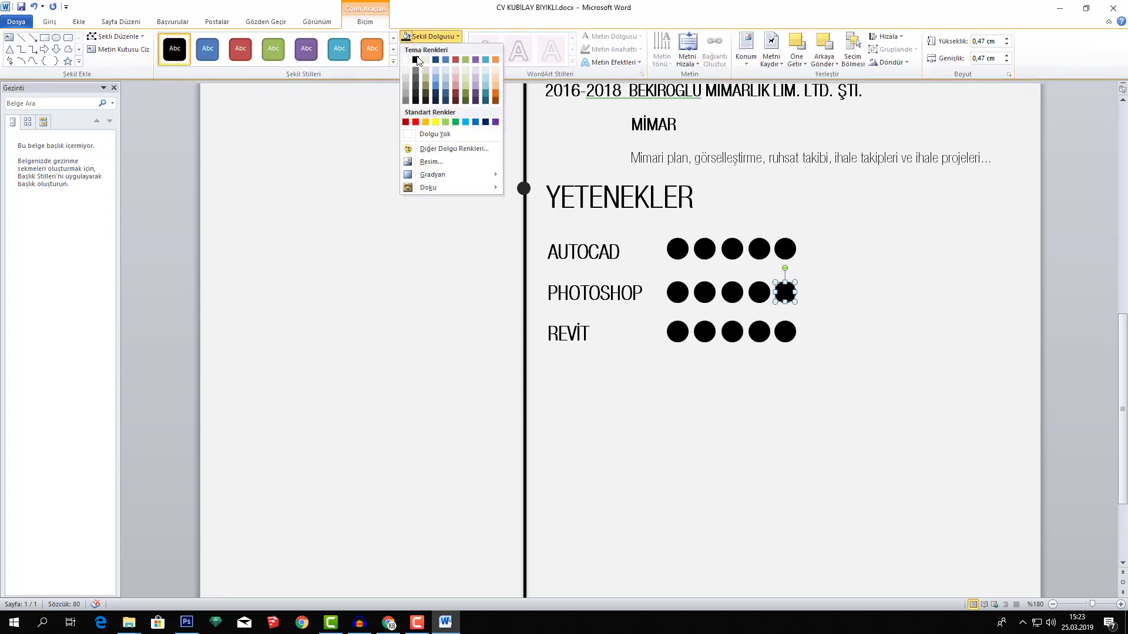
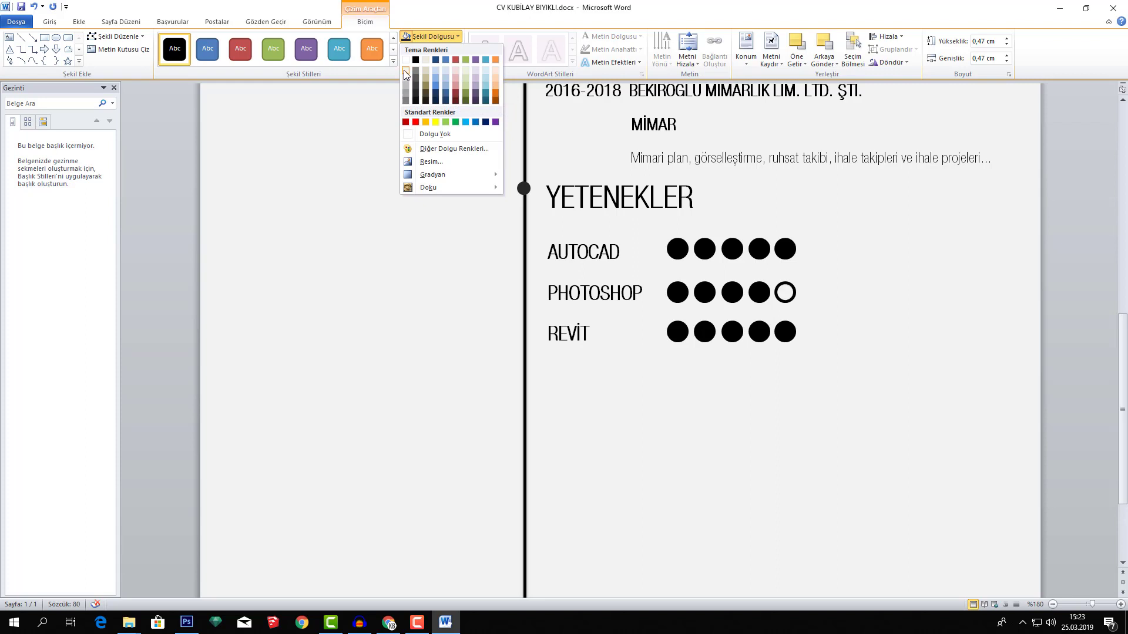
# Make the last PHOTOSHOP circle white with a thin 1 nk outline
pyautogui.click(404, 70)
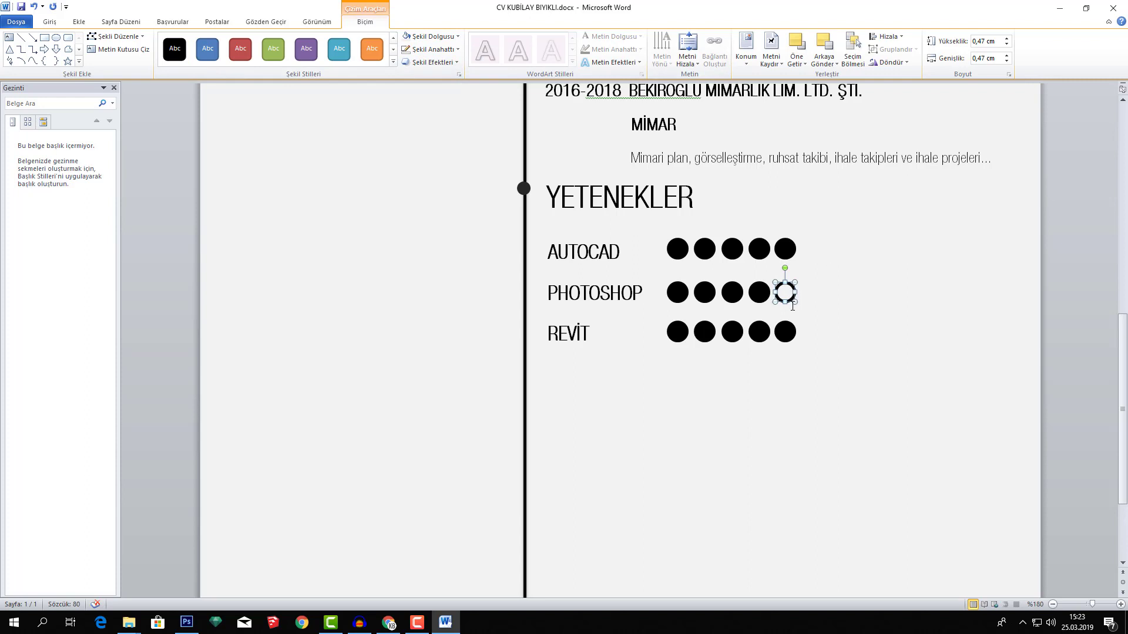
pyautogui.click(455, 50)
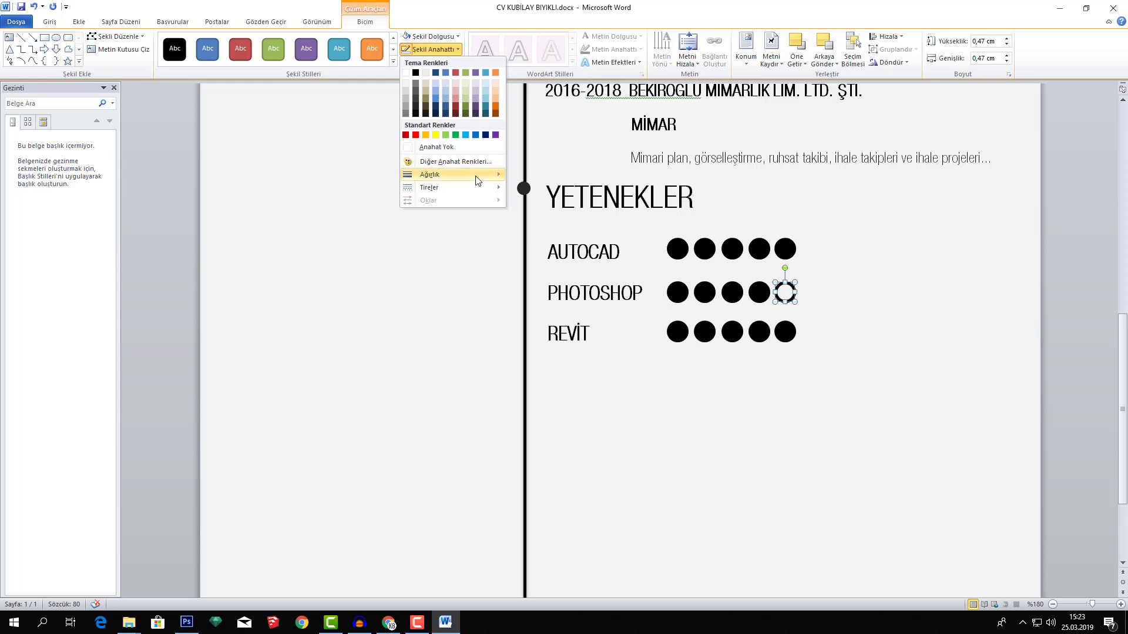
pyautogui.moveTo(449, 174)
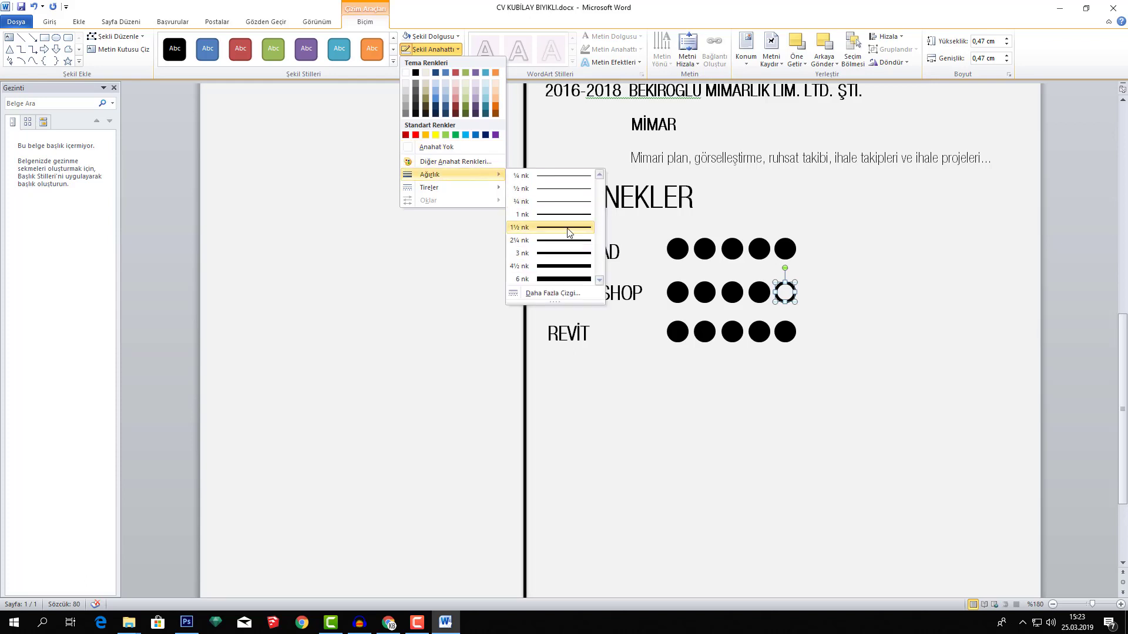
pyautogui.click(566, 218)
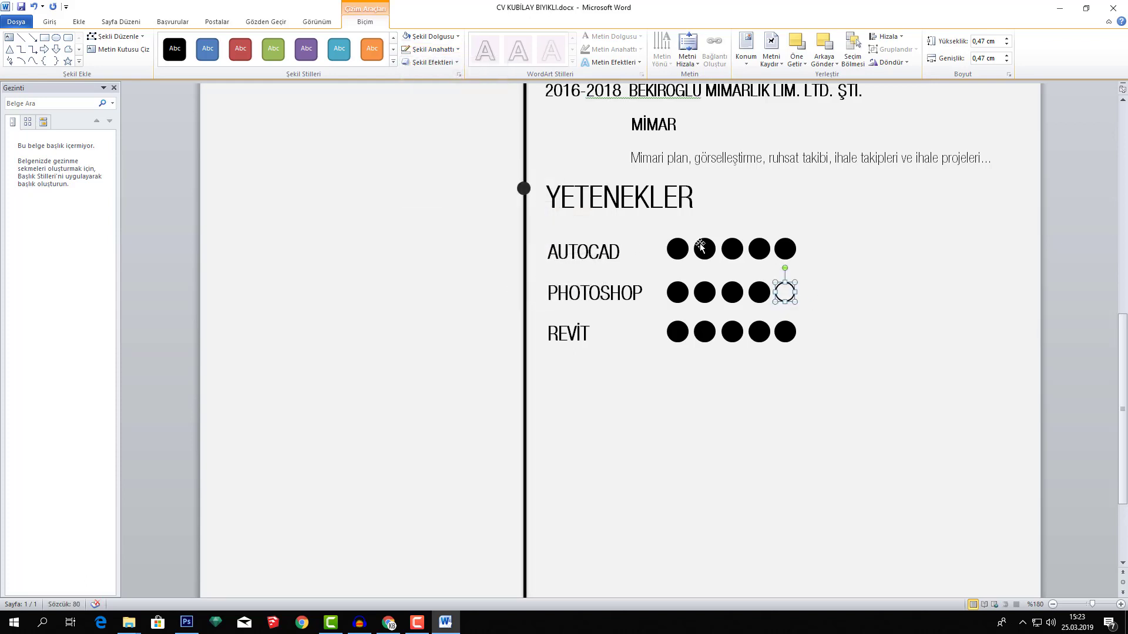
pyautogui.click(876, 303)
pyautogui.click(785, 294)
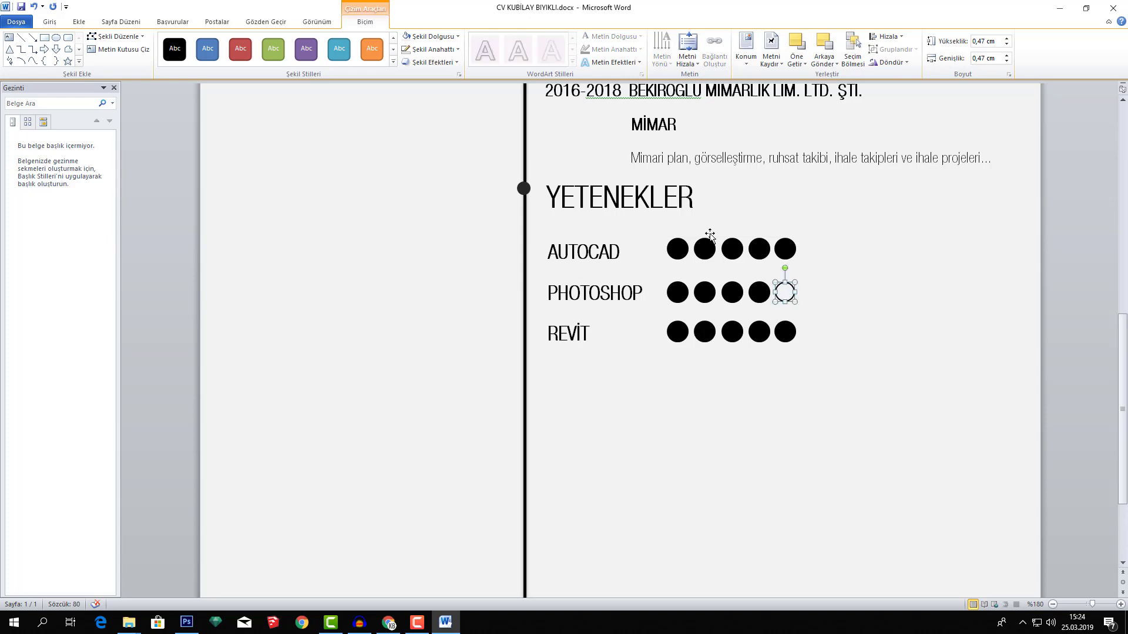
pyautogui.click(432, 49)
pyautogui.moveTo(450, 175)
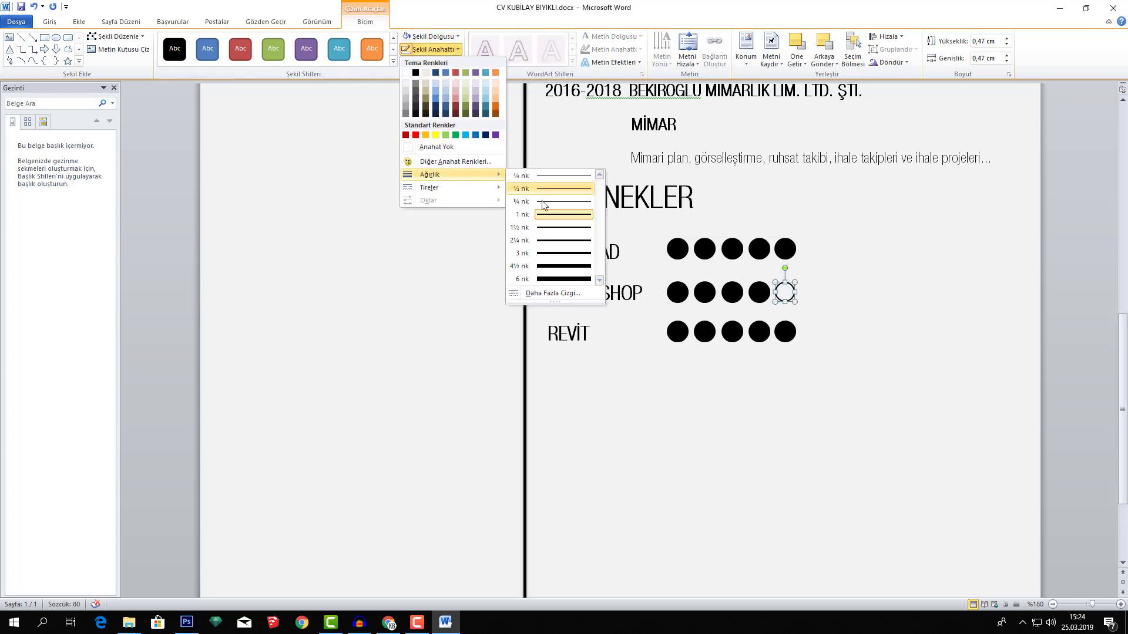
pyautogui.click(919, 274)
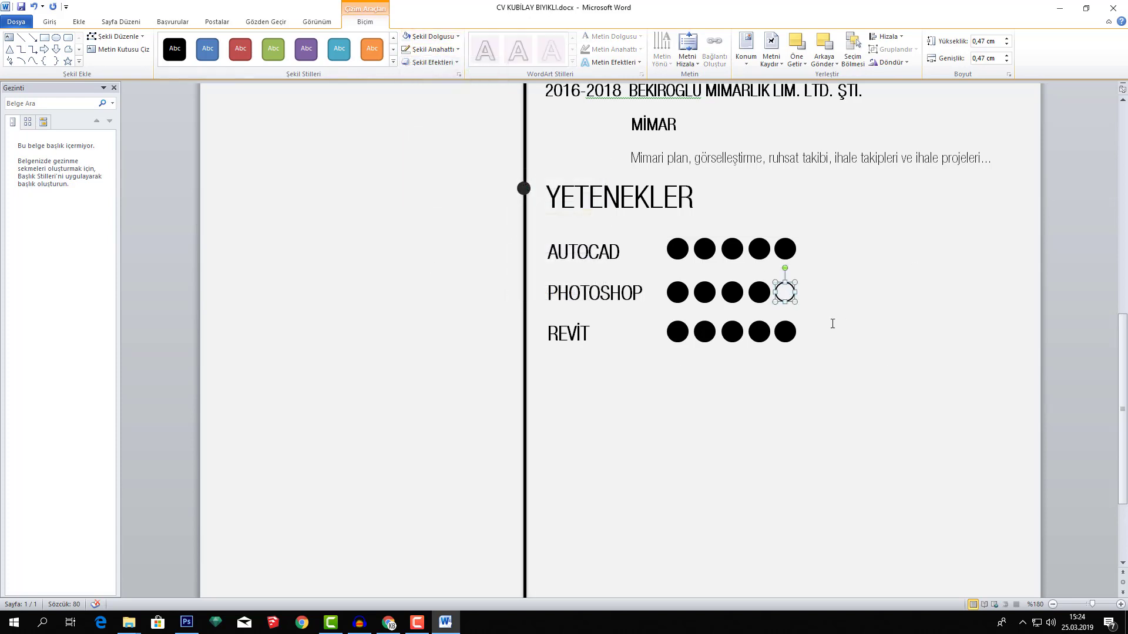
# Give the last REVİT circle a 1 nk outline and white fill
pyautogui.click(785, 332)
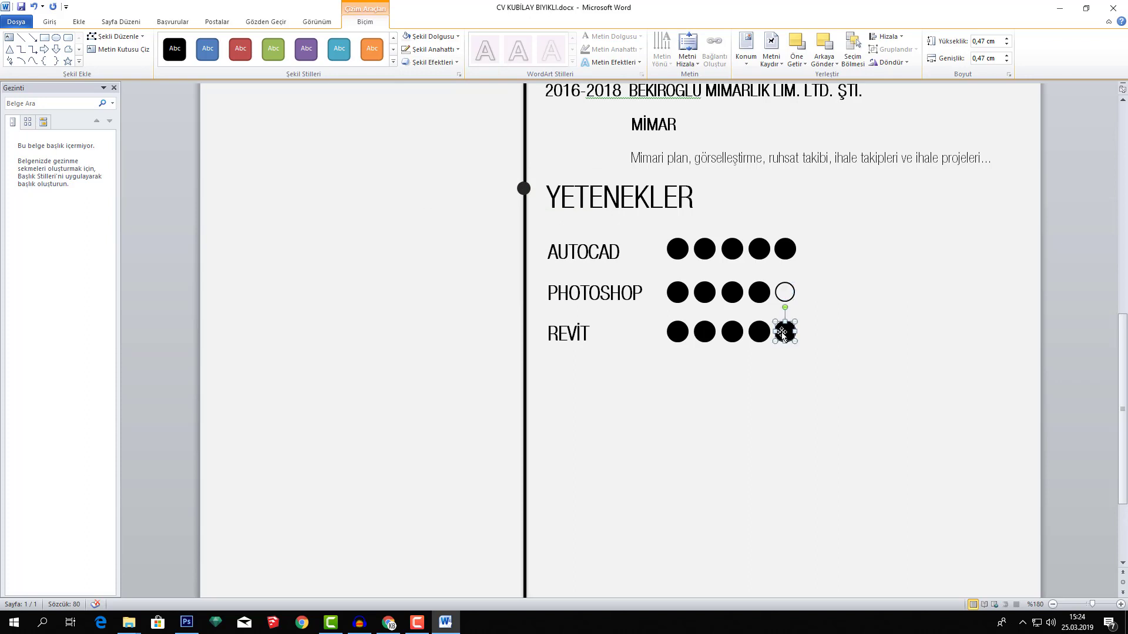
pyautogui.click(432, 49)
pyautogui.moveTo(449, 175)
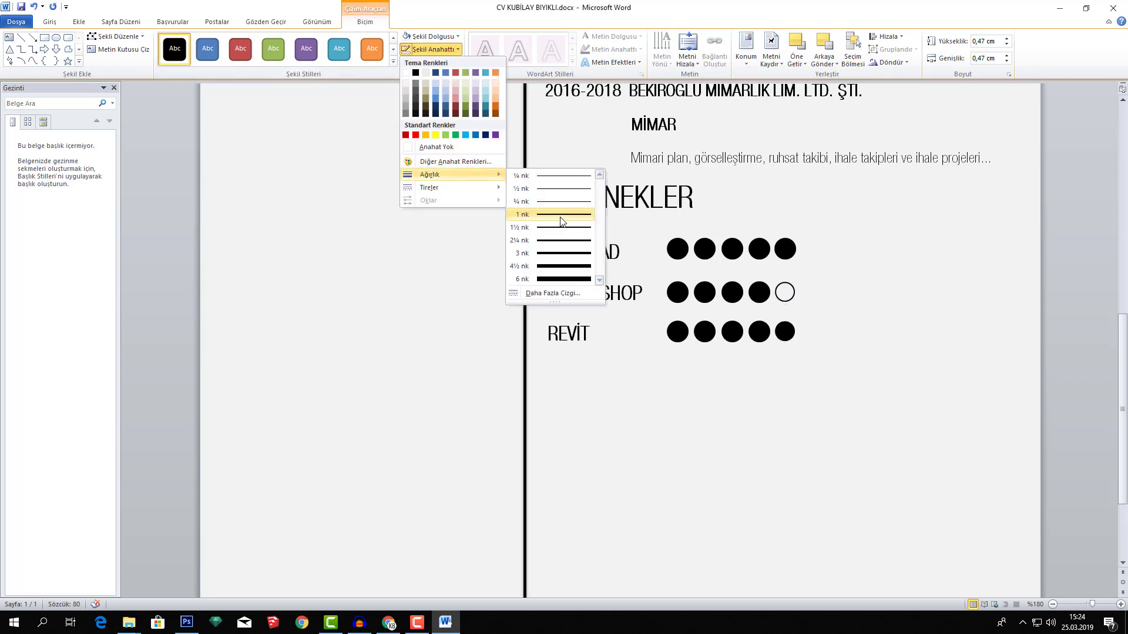
pyautogui.click(563, 217)
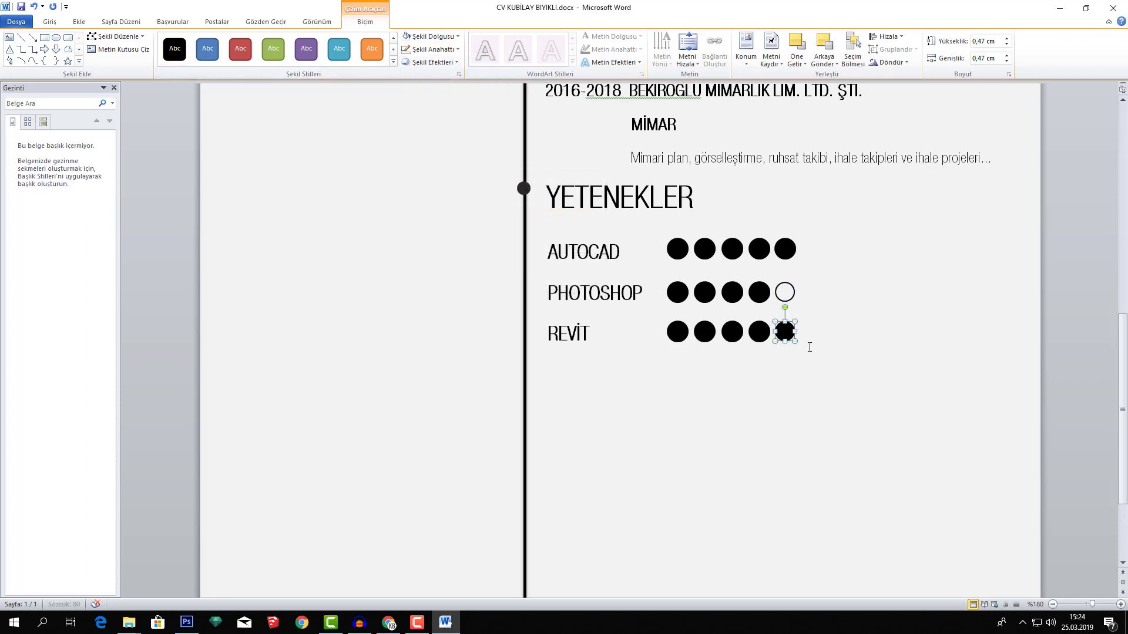
pyautogui.click(443, 52)
pyautogui.click(435, 37)
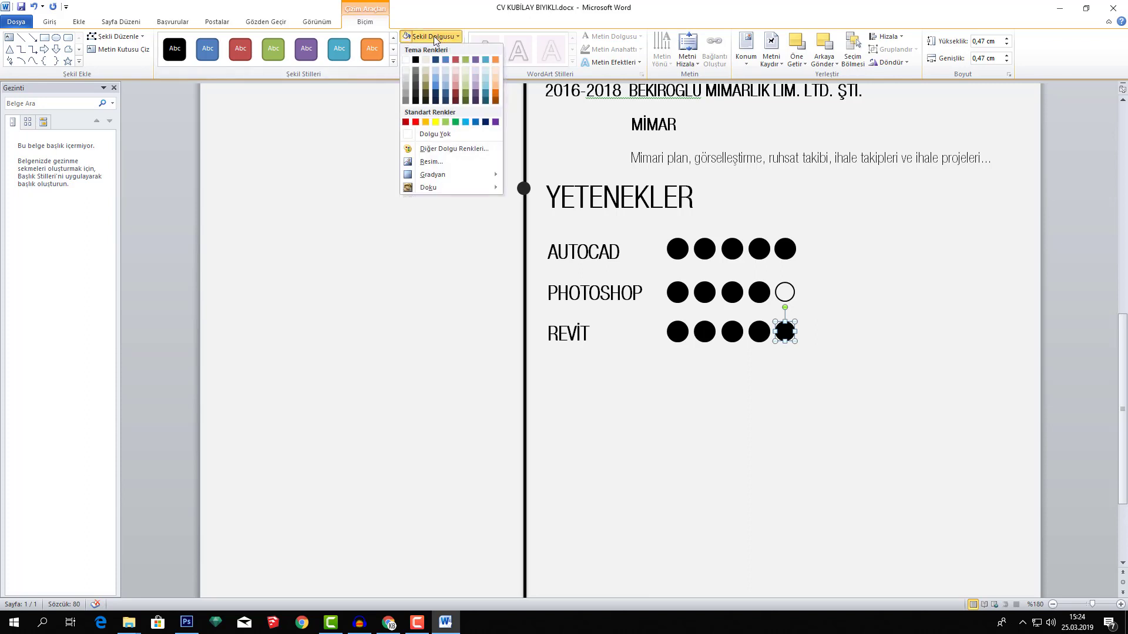
pyautogui.click(405, 60)
pyautogui.click(790, 331)
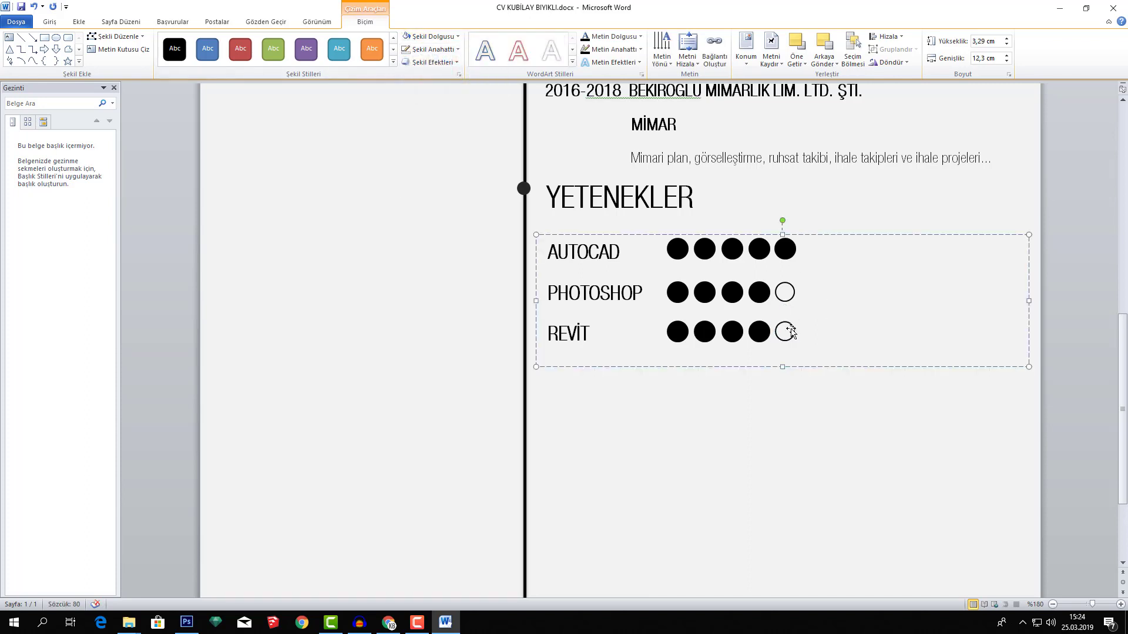
# Make the fourth REVİT circle white with a 1 nk outline, leaving REVİT at three dots
pyautogui.click(759, 332)
pyautogui.click(444, 49)
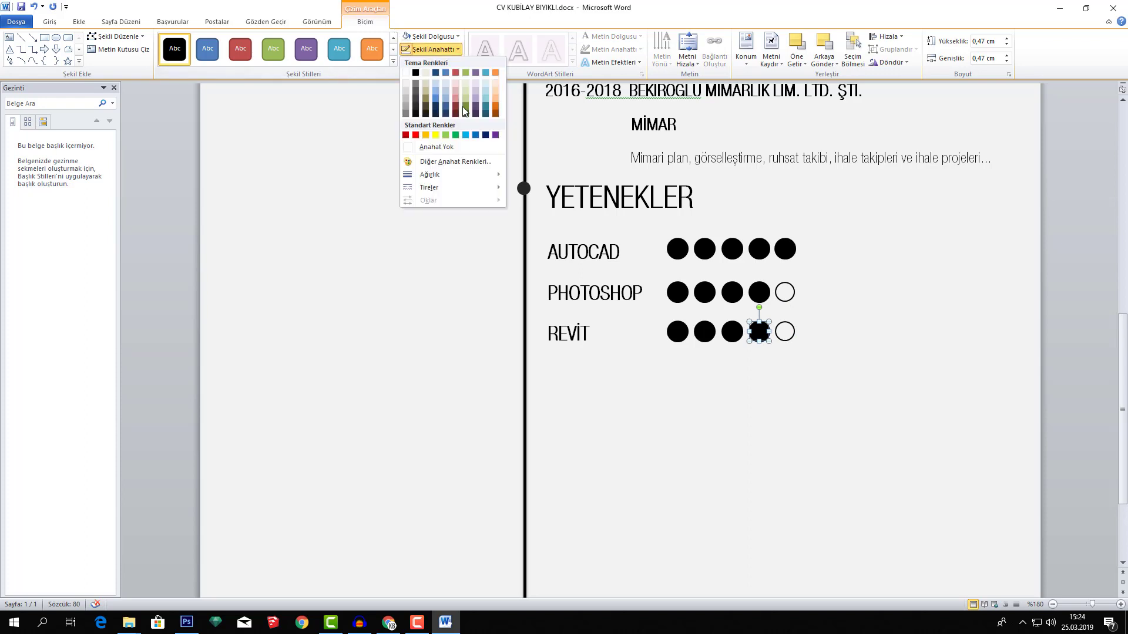
pyautogui.moveTo(449, 174)
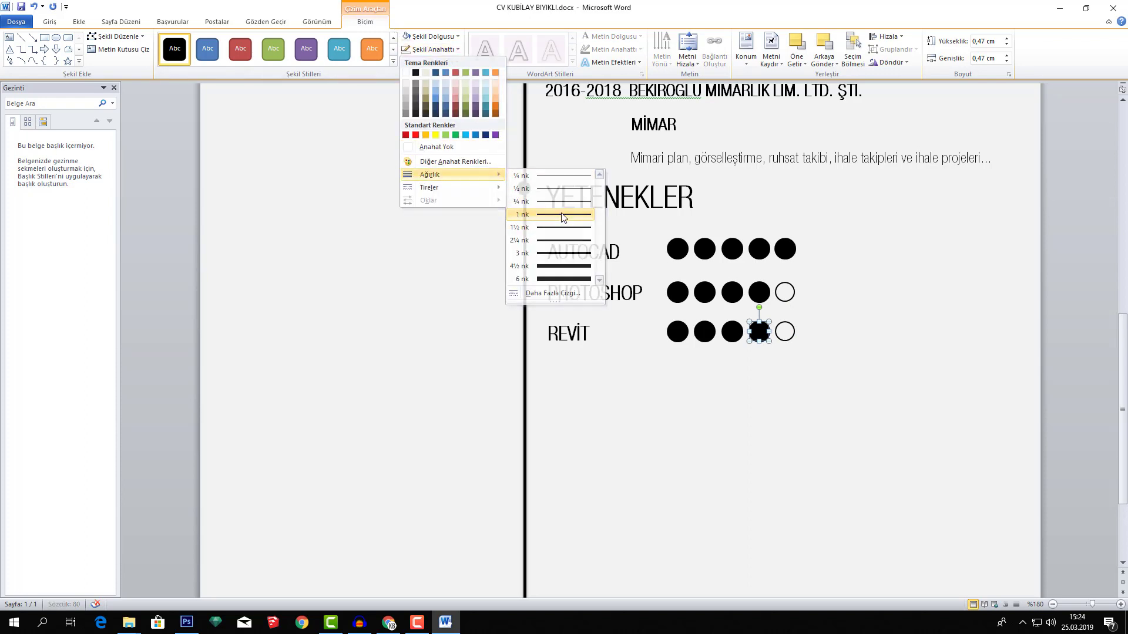
pyautogui.click(562, 218)
pyautogui.click(432, 37)
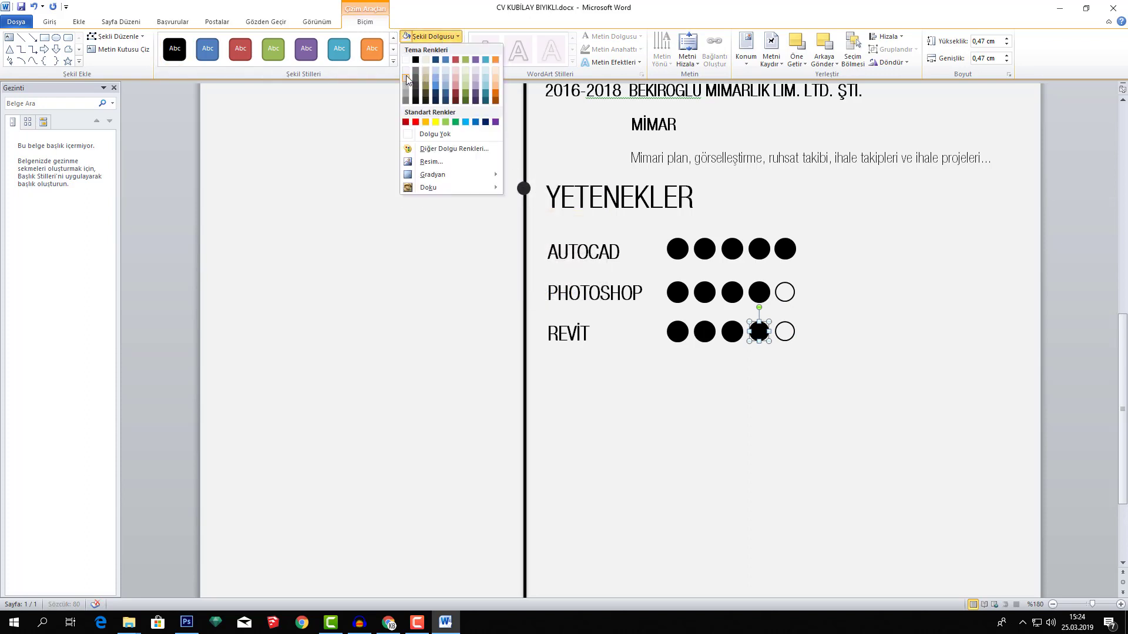
pyautogui.click(406, 78)
pyautogui.click(426, 50)
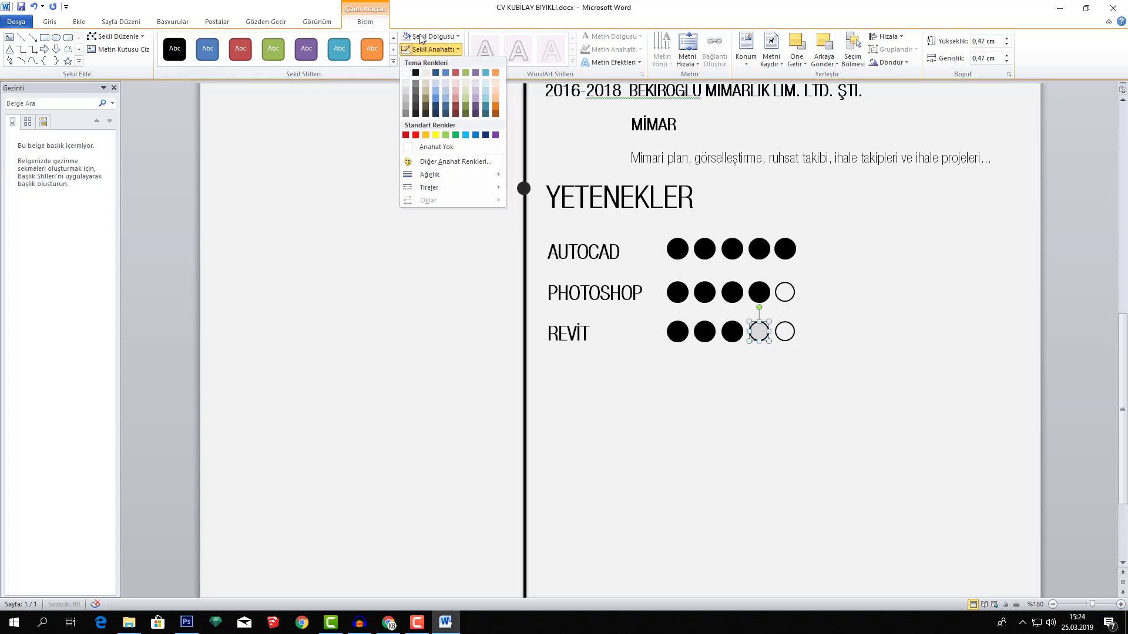
pyautogui.click(420, 37)
pyautogui.click(407, 72)
pyautogui.click(860, 326)
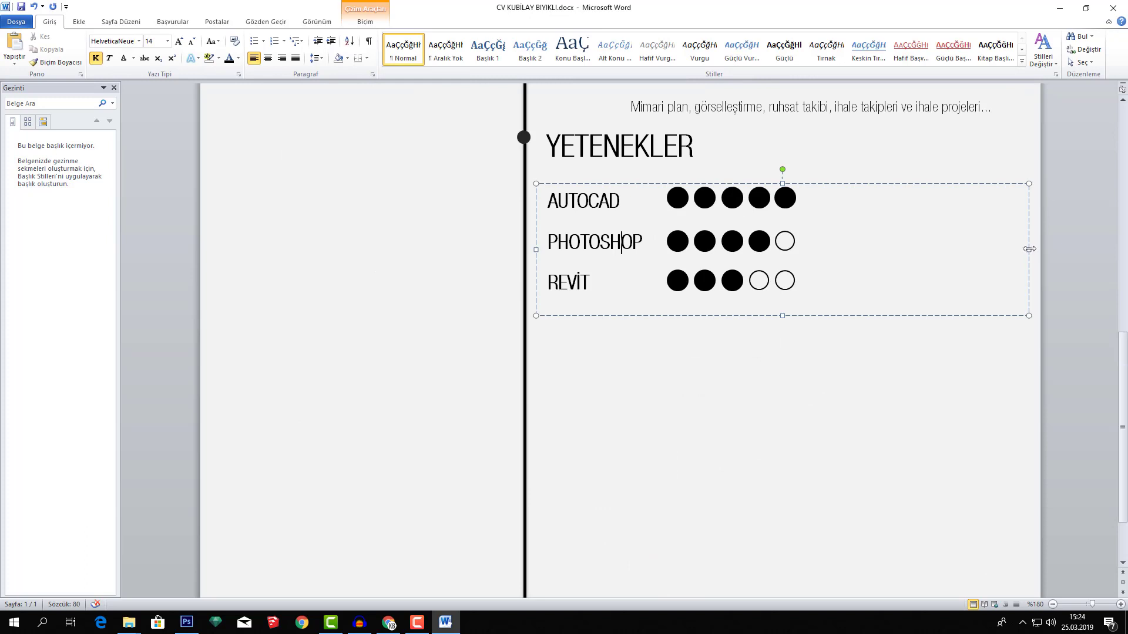
# Narrow the skill names box and place a copy of it right of the rating circles
pyautogui.moveTo(1029, 249); pyautogui.dragTo(664, 247)
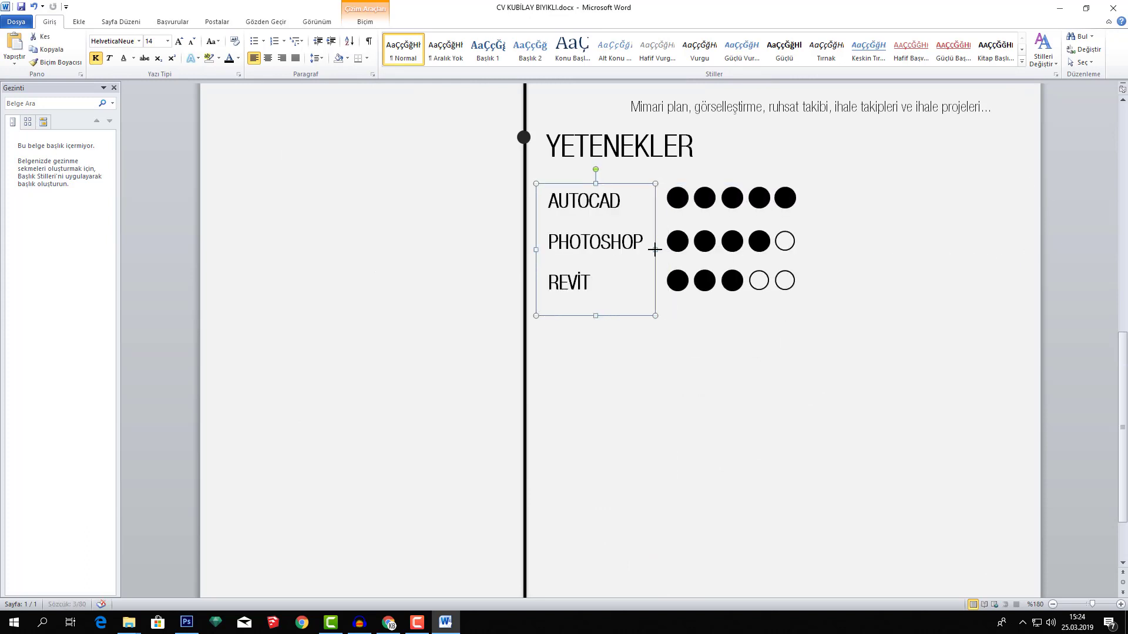
pyautogui.click(1069, 249)
pyautogui.scroll(-5, 623, 293)
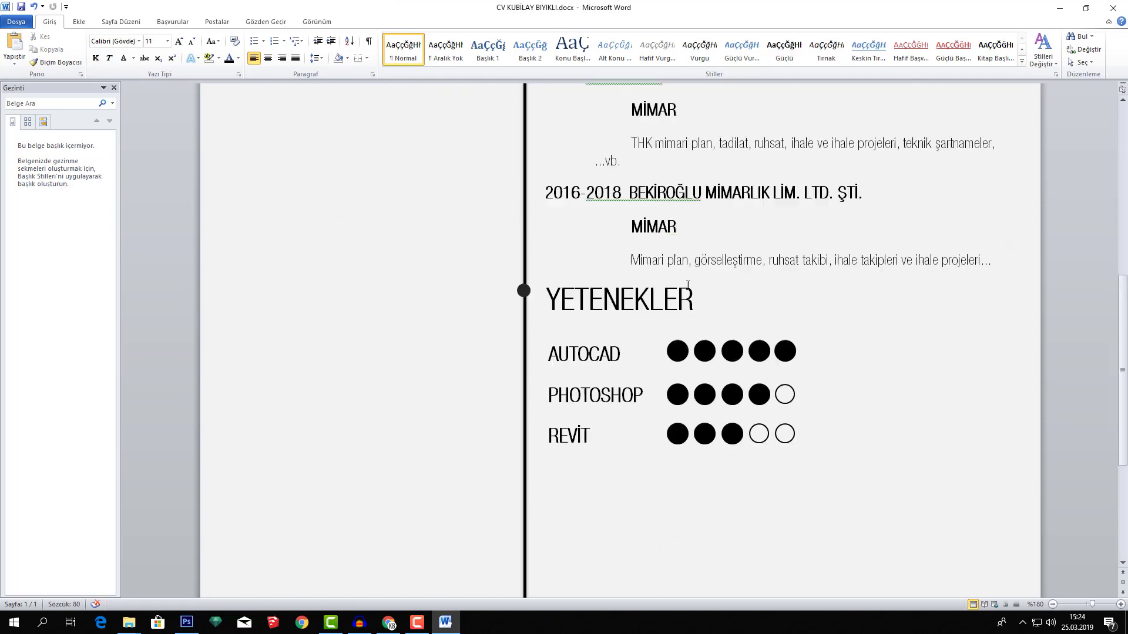
pyautogui.click(621, 302)
pyautogui.click(623, 287)
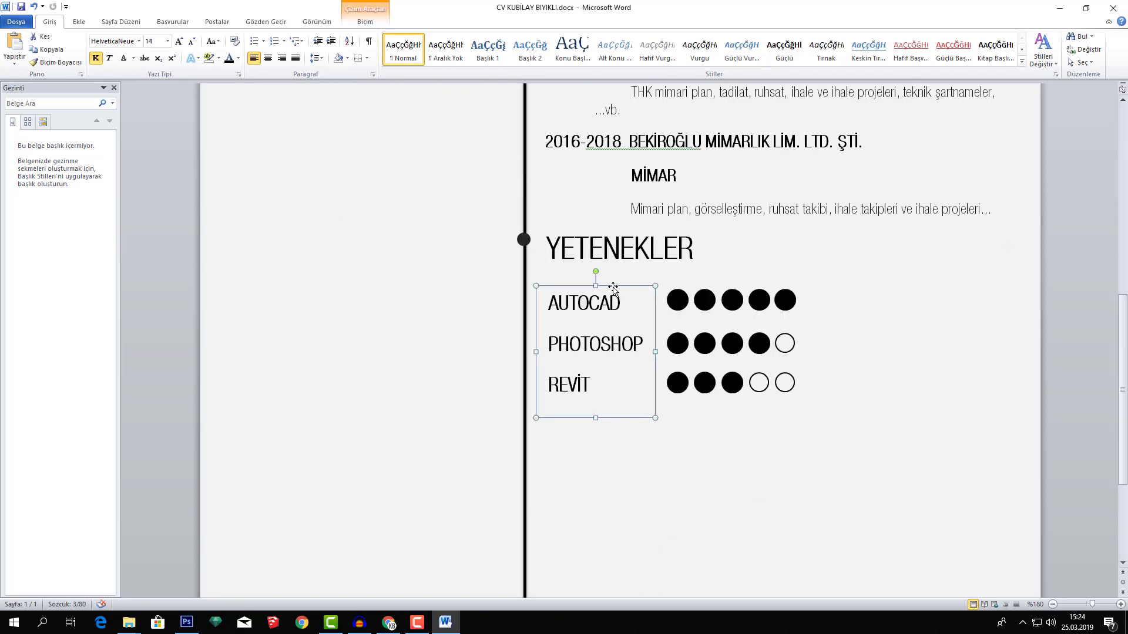
pyautogui.moveTo(609, 290); pyautogui.dragTo(873, 291)
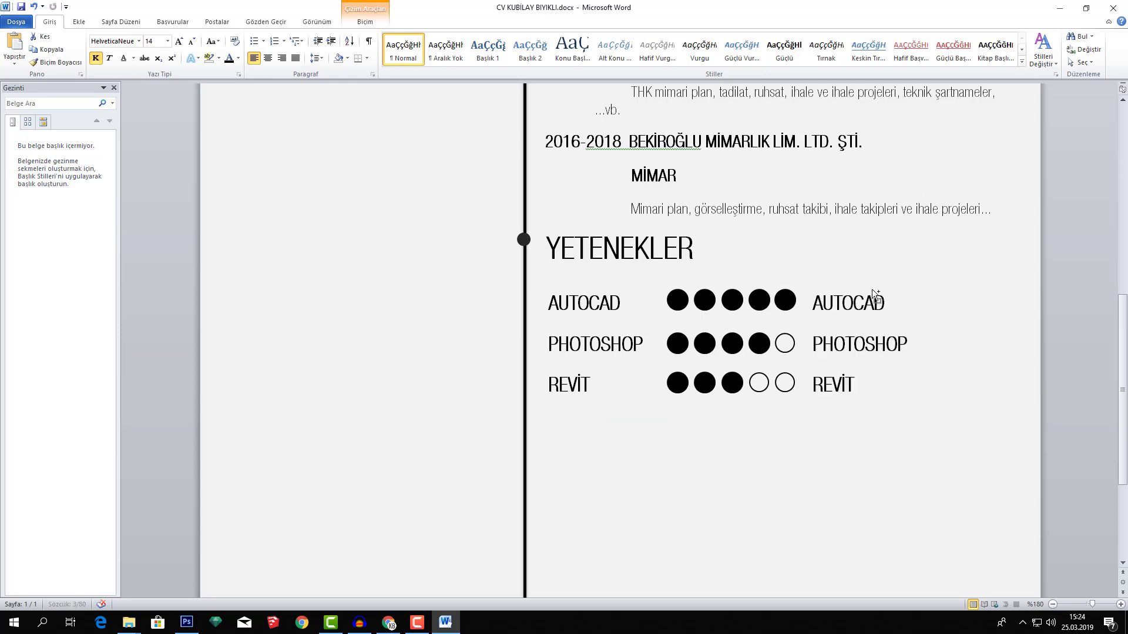
pyautogui.hotkey('ctrl', 'Right')
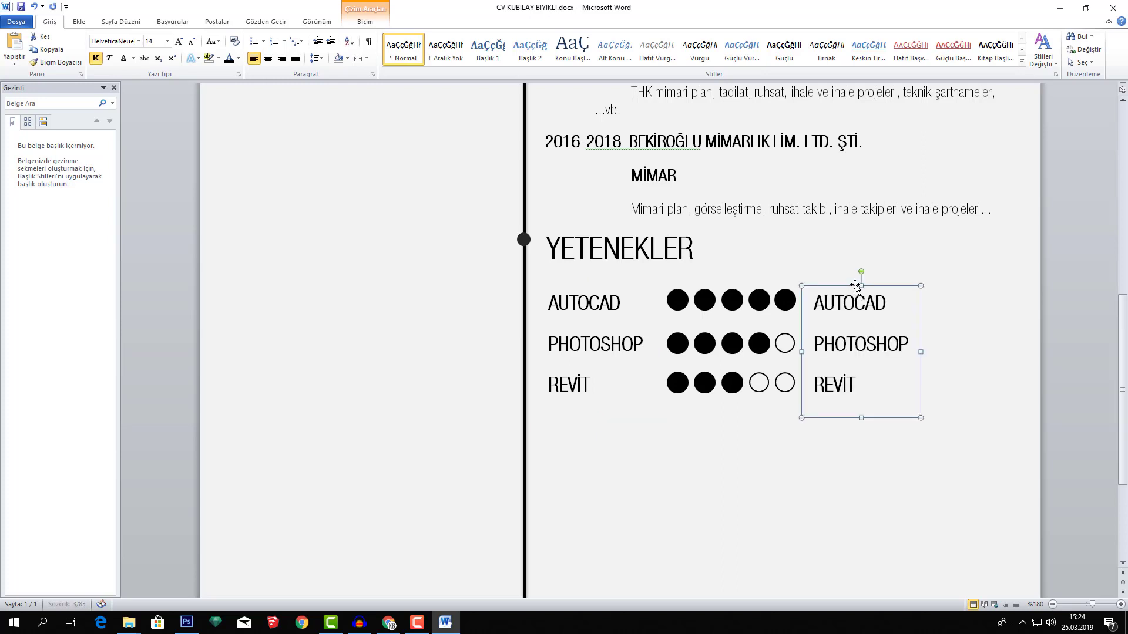
pyautogui.hotkey('ctrl', 'Up')
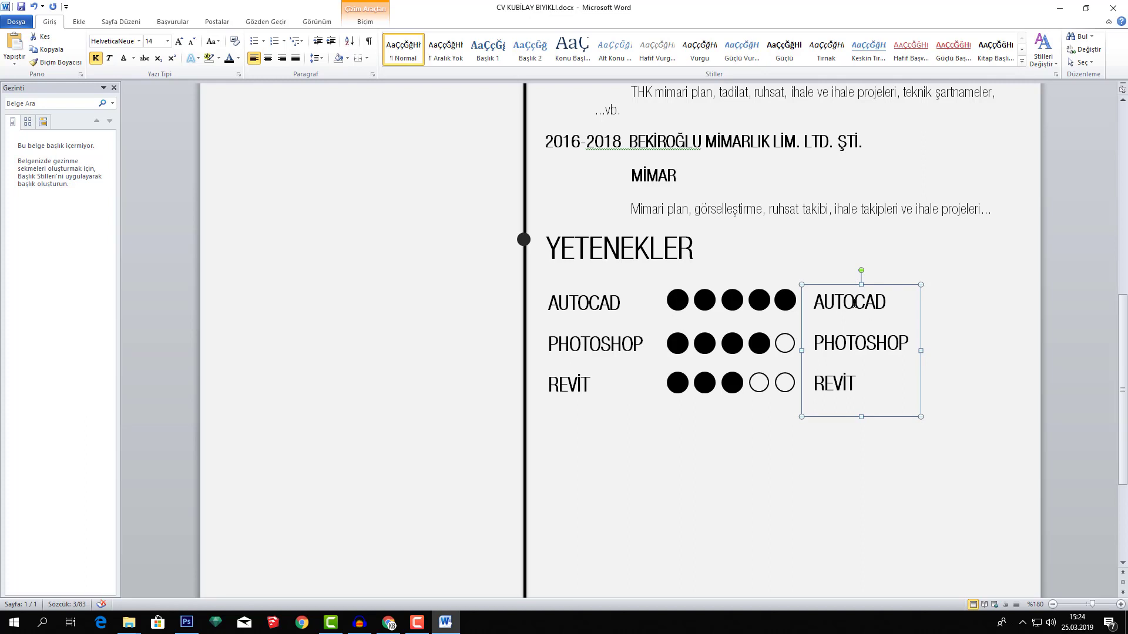
# Overwrite the copied names with SKETCHUP, VRAY and 3D MAX
pyautogui.click(805, 315)
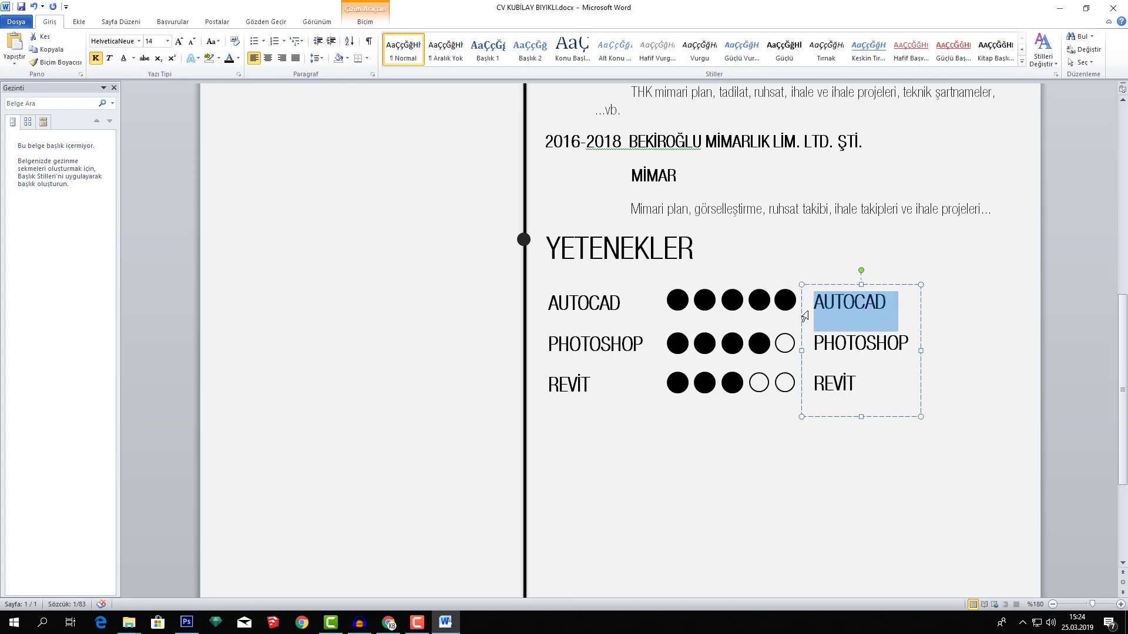
pyautogui.write('SKE')
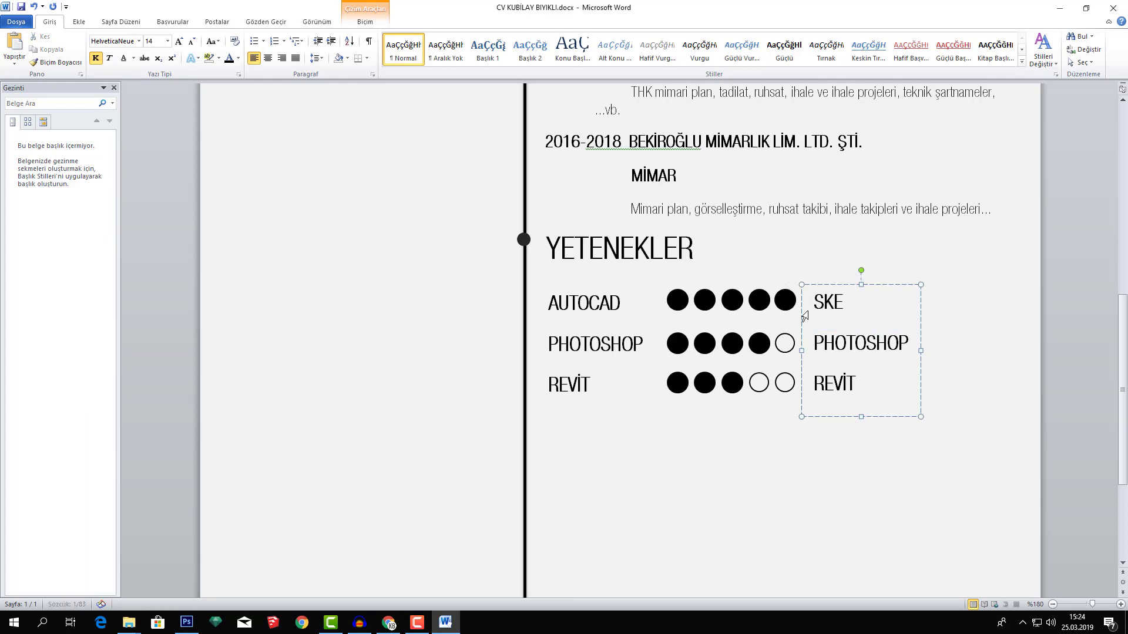
pyautogui.write('TCHUP')
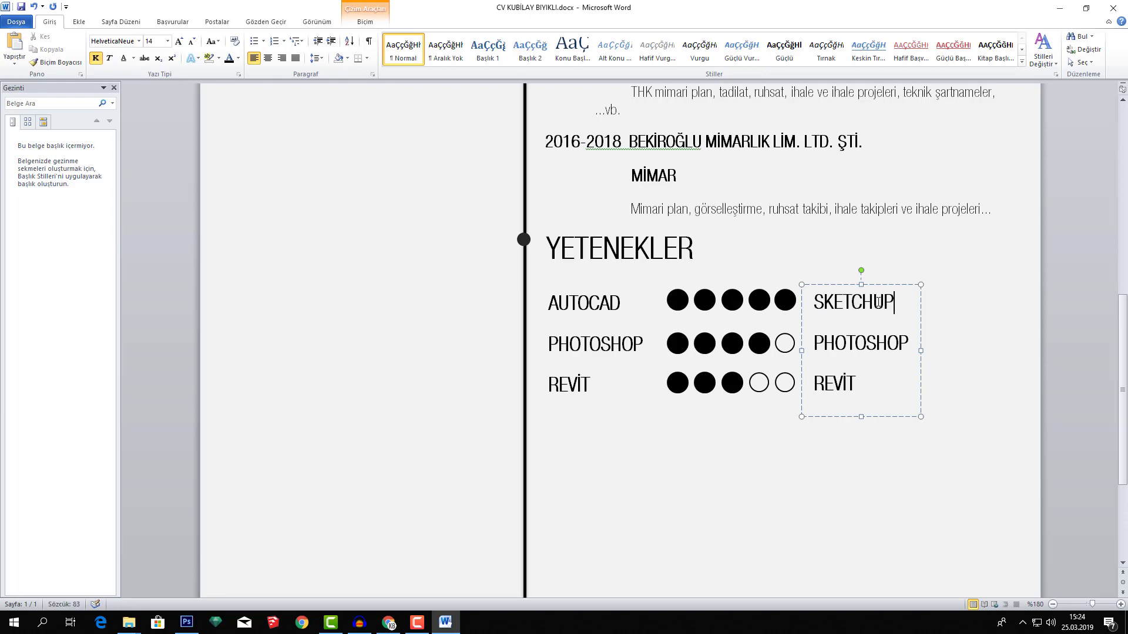
pyautogui.click(807, 346)
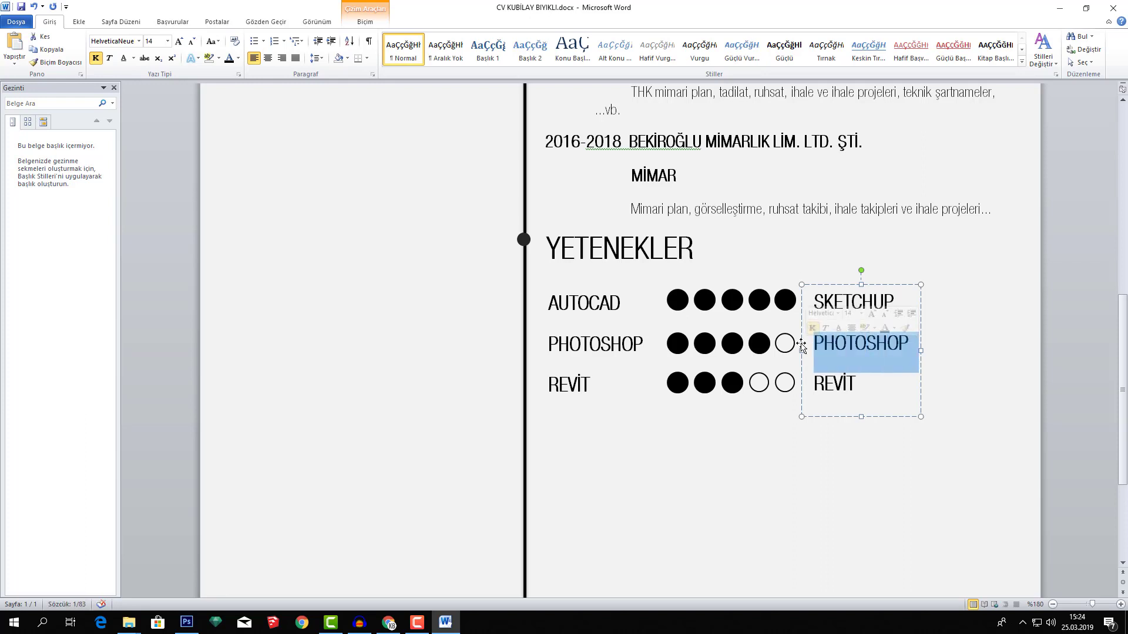
pyautogui.write('VRAY')
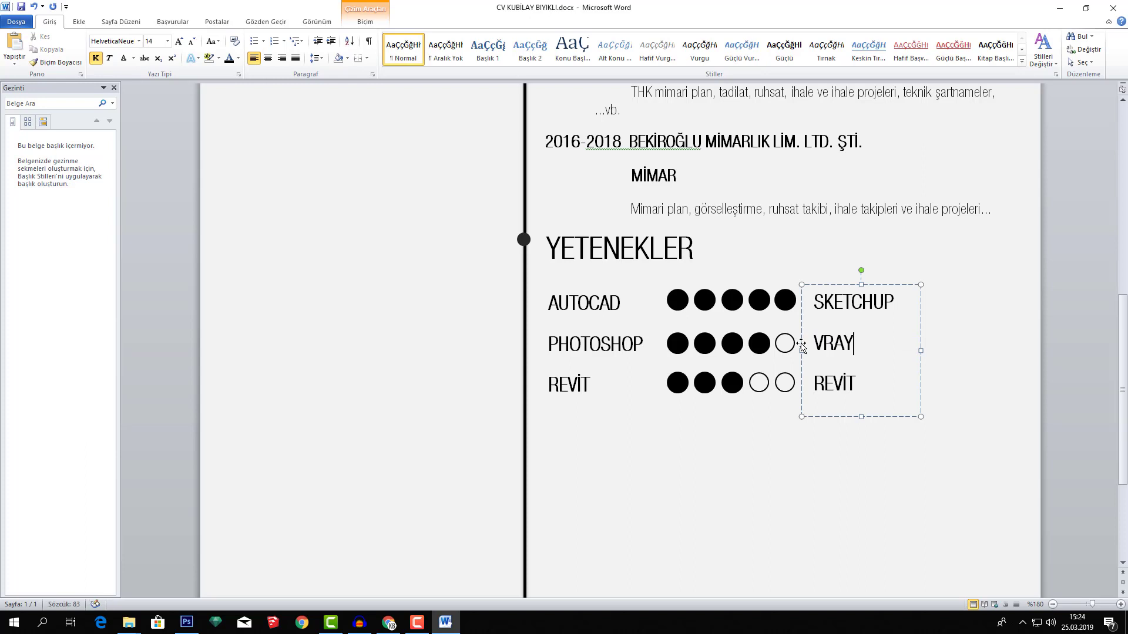
pyautogui.doubleClick(820, 385)
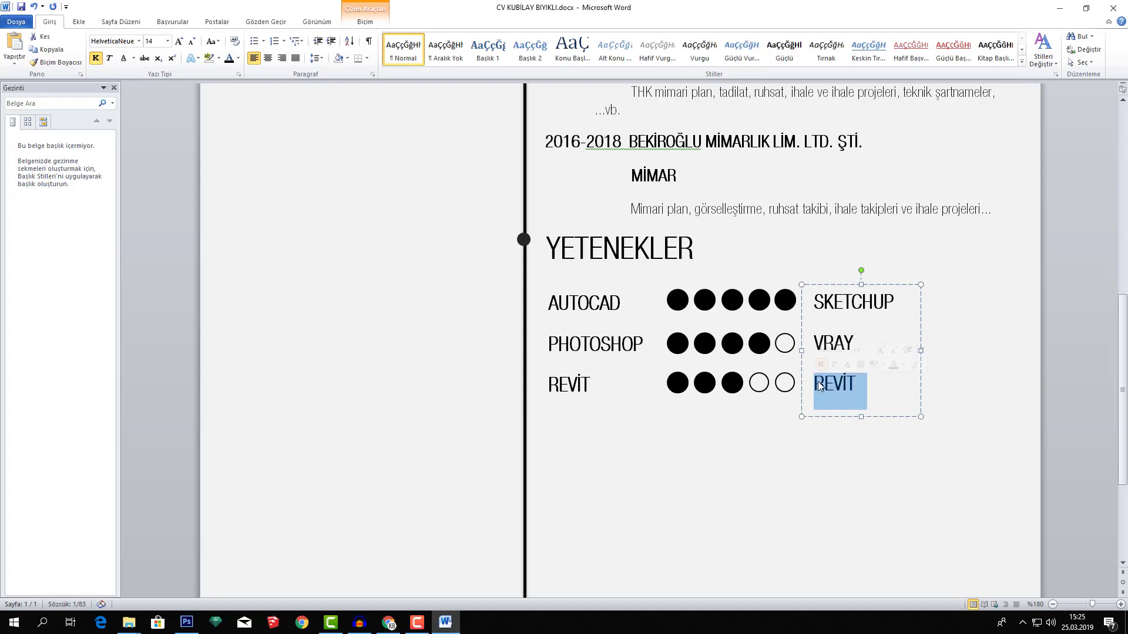
pyautogui.write('3D MAC')
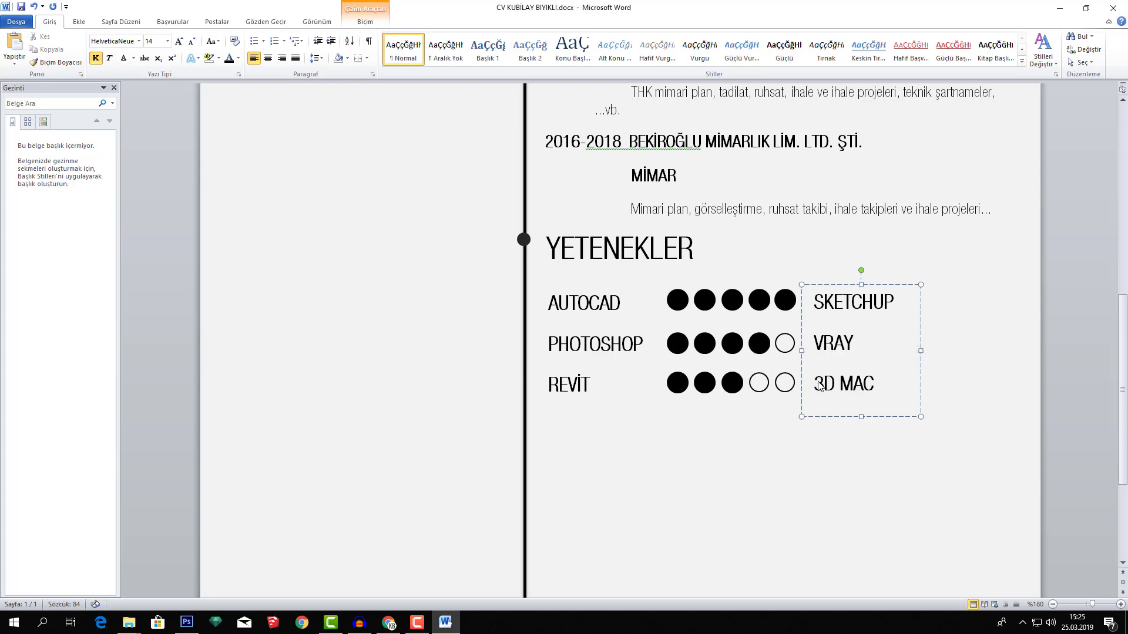
pyautogui.press('BackSpace')
# Finish the 3D MAX name, then nudge all fifteen AUTOCAD, PHOTOSHOP and REVİT circles left
pyautogui.write('X')
pyautogui.click(1049, 440)
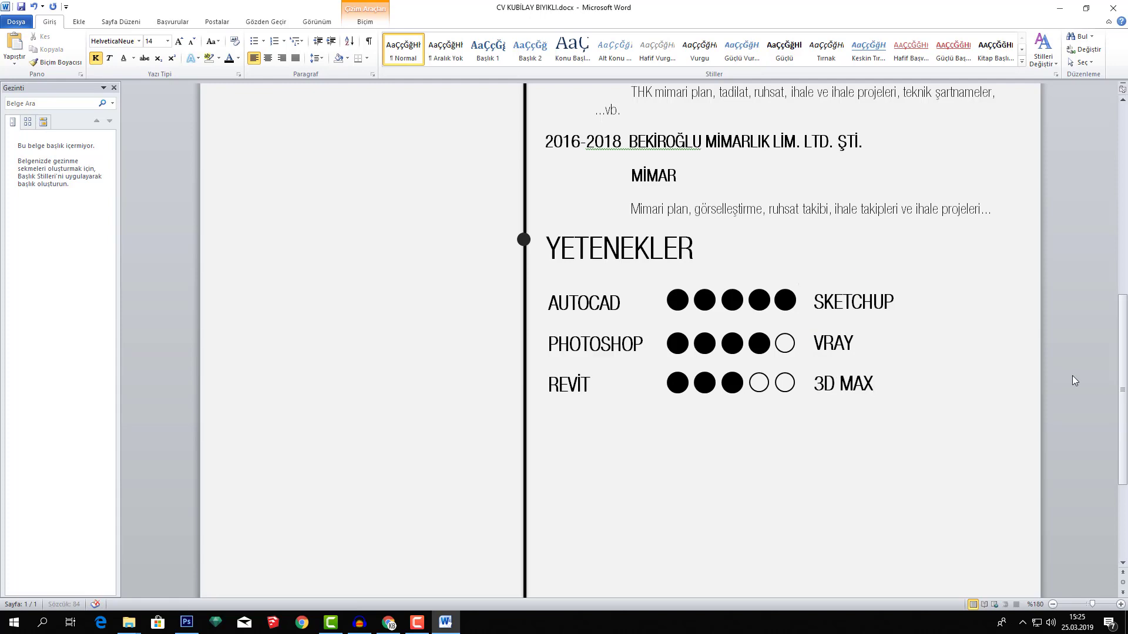
pyautogui.scroll(6, 822, 353)
pyautogui.scroll(-4, 811, 333)
pyautogui.scroll(-2, 834, 333)
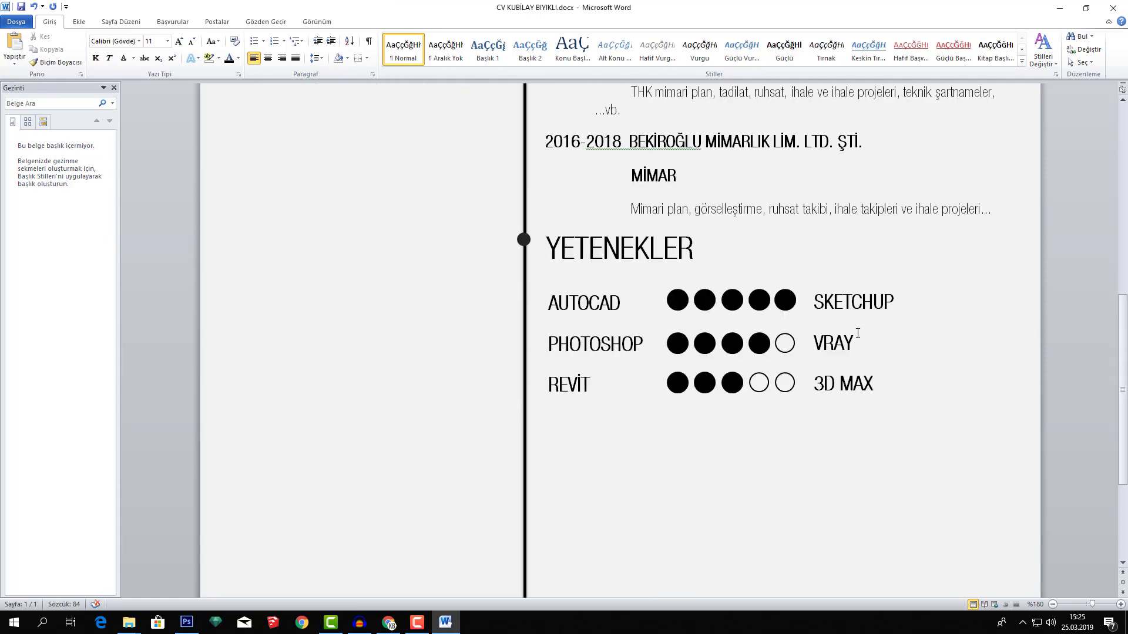
pyautogui.click(783, 301)
pyautogui.keyDown('shift'); pyautogui.click(759, 301); pyautogui.keyUp('shift')
pyautogui.keyDown('shift'); pyautogui.click(732, 300); pyautogui.keyUp('shift')
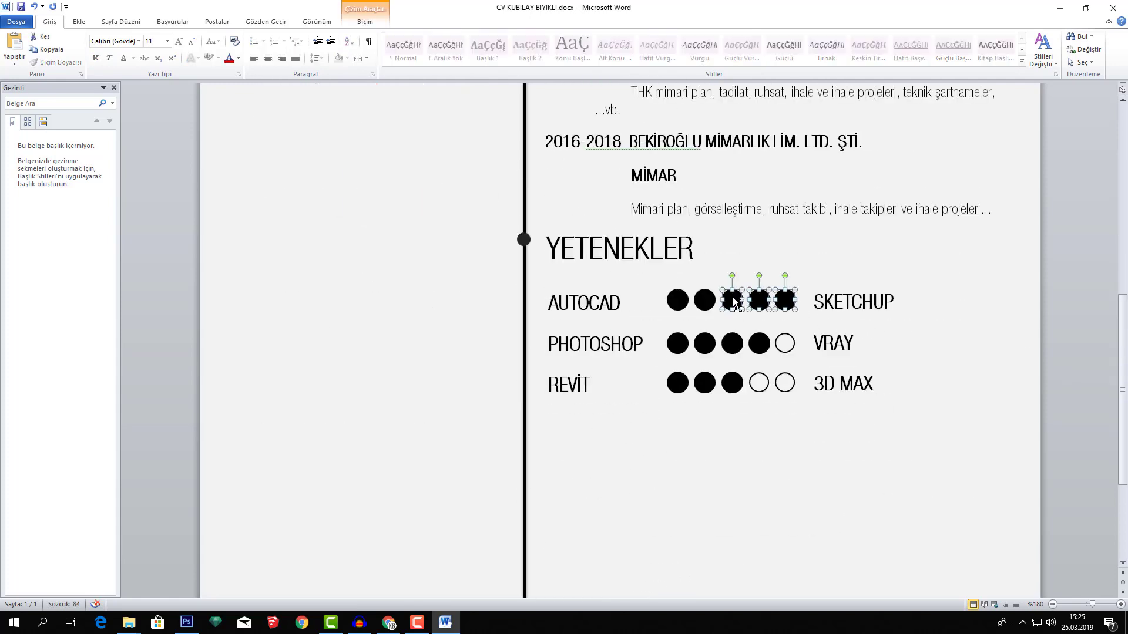
pyautogui.keyDown('shift'); pyautogui.click(705, 300); pyautogui.keyUp('shift')
pyautogui.keyDown('shift'); pyautogui.click(678, 300); pyautogui.keyUp('shift')
pyautogui.keyDown('shift'); pyautogui.click(681, 343); pyautogui.keyUp('shift')
pyautogui.keyDown('shift'); pyautogui.click(704, 343); pyautogui.keyUp('shift')
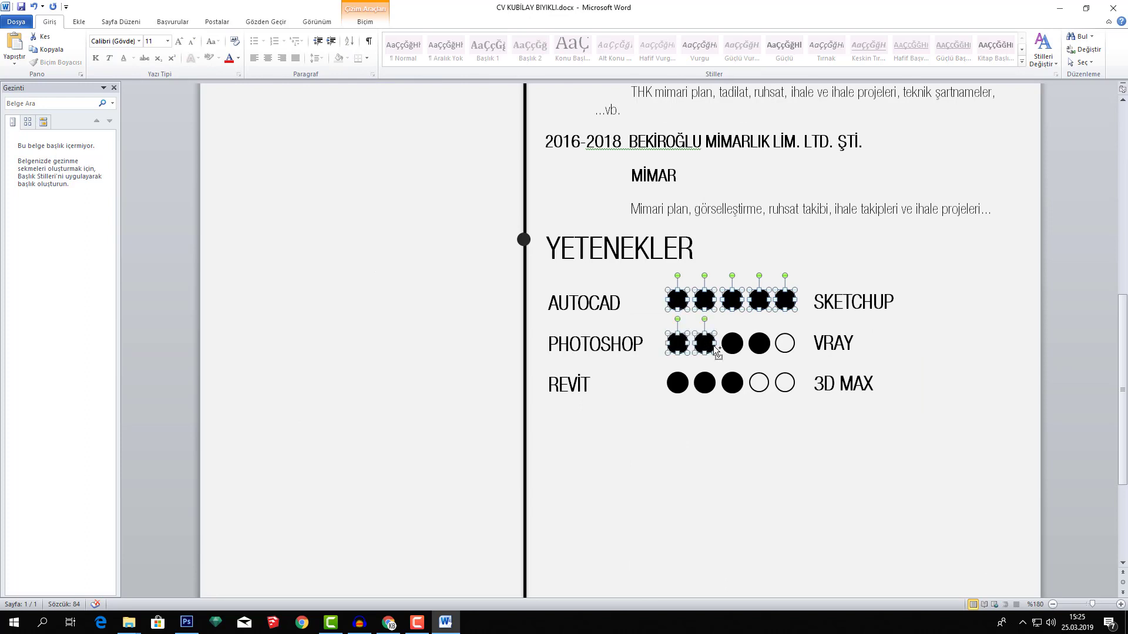
pyautogui.keyDown('shift'); pyautogui.click(732, 343); pyautogui.keyUp('shift')
pyautogui.keyDown('shift'); pyautogui.click(759, 343); pyautogui.keyUp('shift')
pyautogui.keyDown('shift'); pyautogui.click(785, 347); pyautogui.keyUp('shift')
pyautogui.keyDown('shift'); pyautogui.click(786, 383); pyautogui.keyUp('shift')
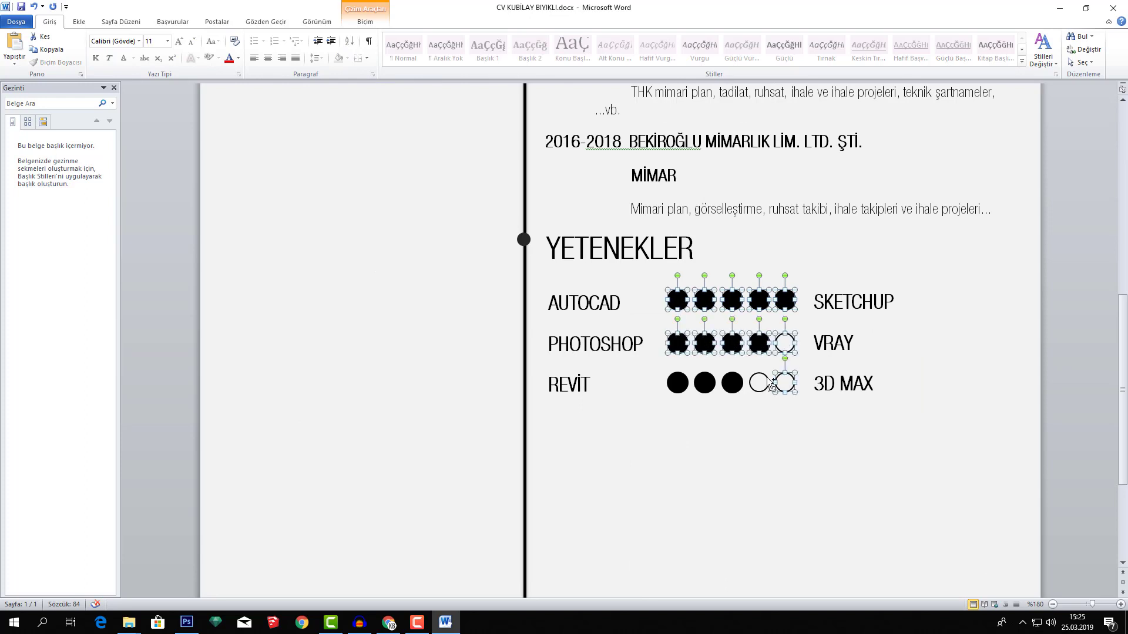
pyautogui.keyDown('shift'); pyautogui.click(760, 383); pyautogui.keyUp('shift')
pyautogui.keyDown('shift'); pyautogui.click(734, 384); pyautogui.keyUp('shift')
pyautogui.keyDown('shift'); pyautogui.click(706, 385); pyautogui.keyUp('shift')
pyautogui.keyDown('shift'); pyautogui.click(674, 384); pyautogui.keyUp('shift')
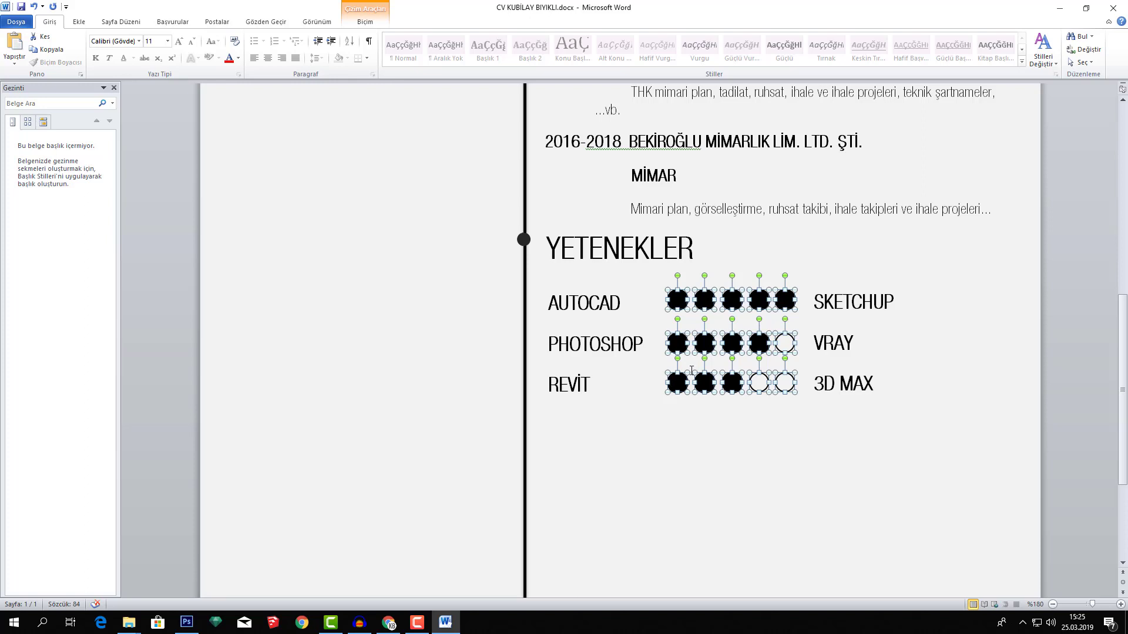
pyautogui.press('Left')
pyautogui.press('Left')
pyautogui.press('Left')
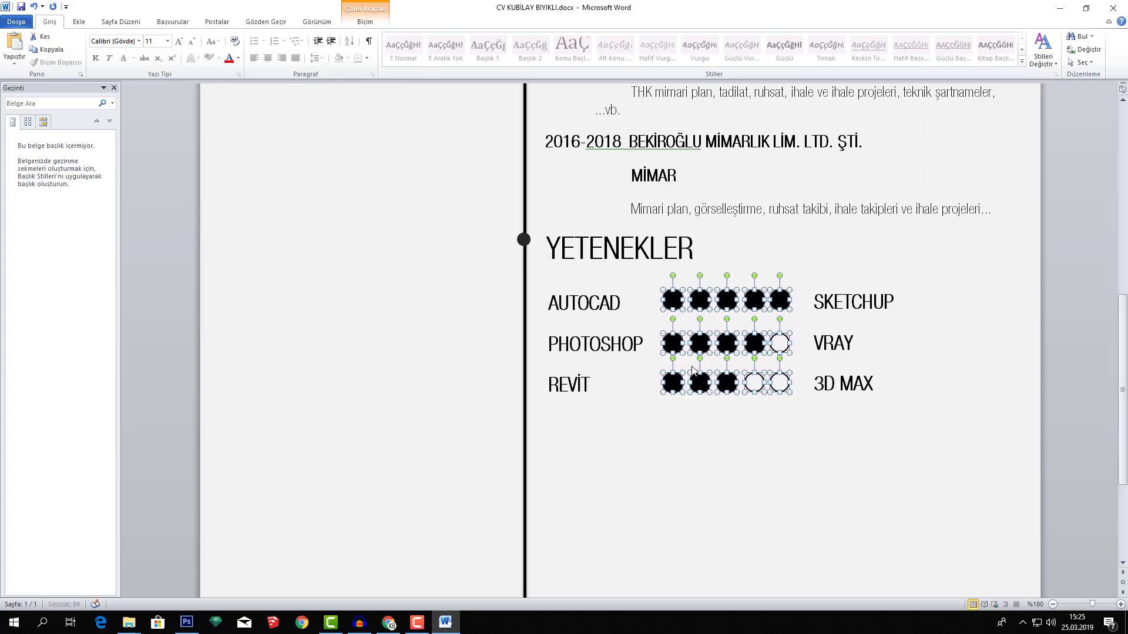
pyautogui.press('Left')
pyautogui.press('Left')
pyautogui.press('Left')
pyautogui.press('Left')
pyautogui.press('Left')
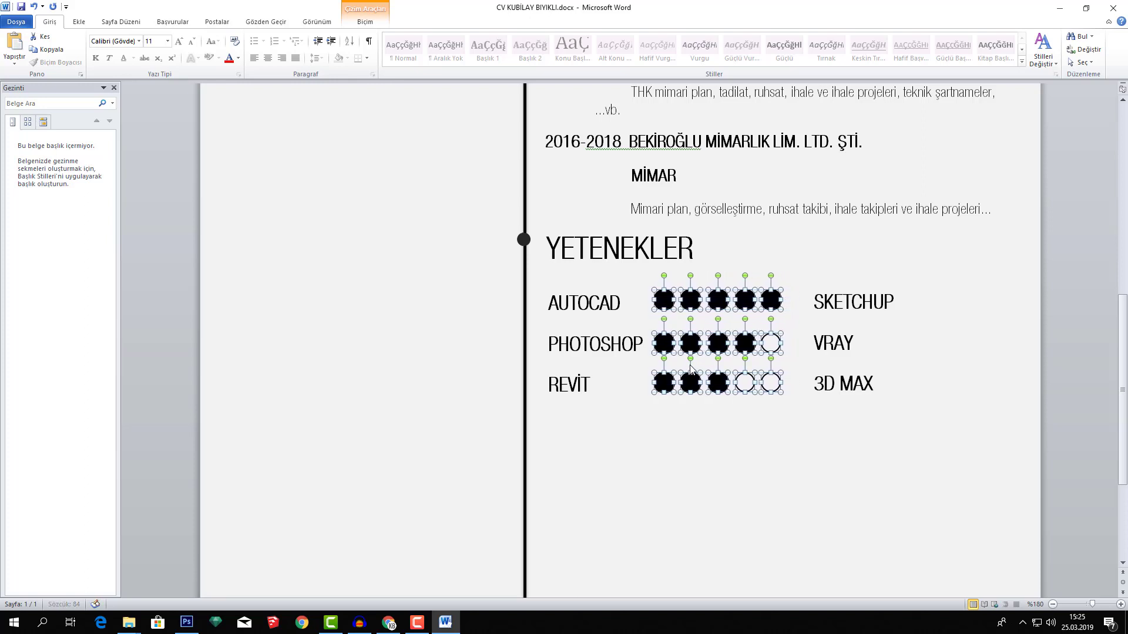
pyautogui.press('Left')
pyautogui.press('Left')
pyautogui.press('Left')
pyautogui.press('Left')
pyautogui.press('Left')
pyautogui.press('Left')
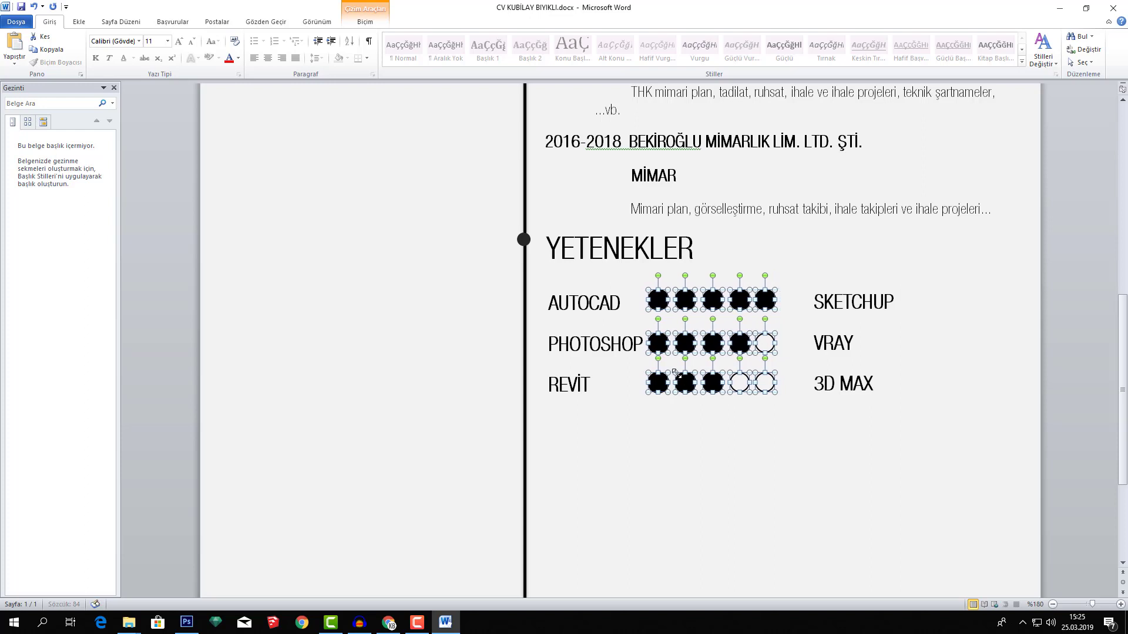
# Copy the rating circles beside SKETCHUP, VRAY and 3D MAX and nudge that names box left
pyautogui.moveTo(658, 382); pyautogui.dragTo(908, 379)
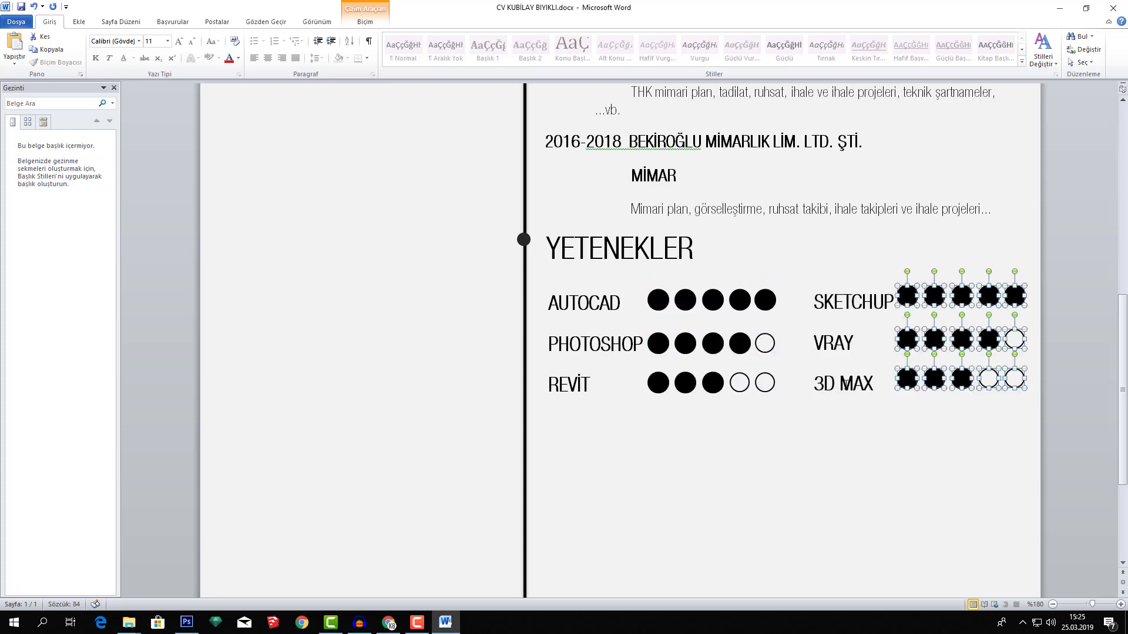
pyautogui.click(844, 385)
pyautogui.click(826, 287)
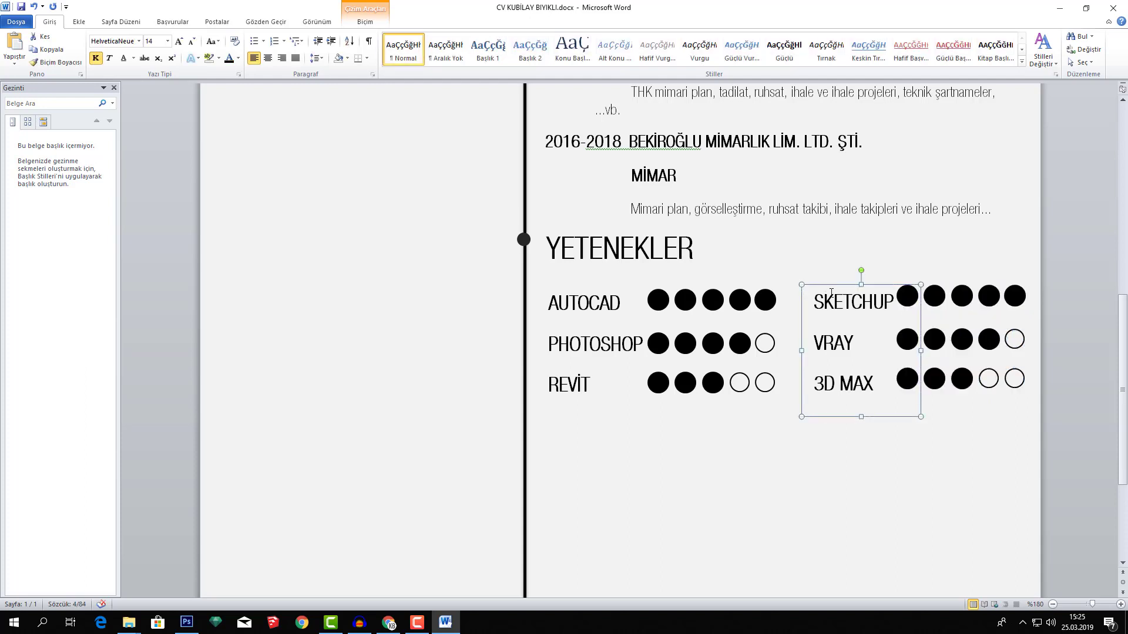
pyautogui.press('Left')
pyautogui.press('Left')
pyautogui.press('Left')
pyautogui.press('Left')
pyautogui.press('Left')
pyautogui.keyDown('ctrl'); pyautogui.scroll(-6, 833, 294); pyautogui.keyUp('ctrl')
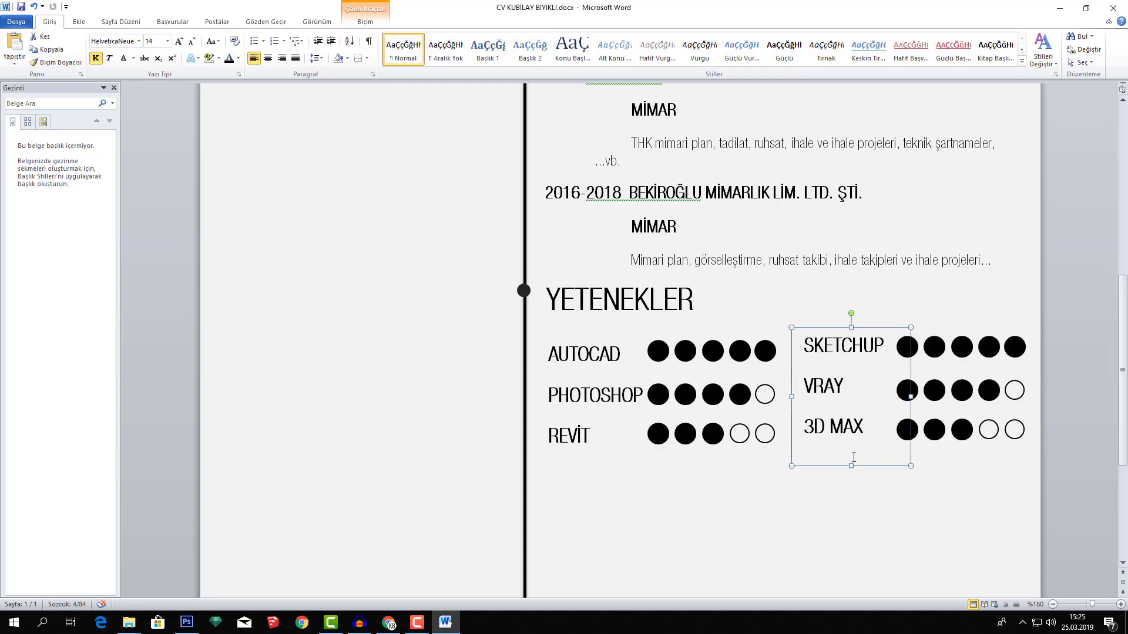
pyautogui.click(691, 282)
# Copy the timeline dot and YETENEKLER heading below the skills, renaming it BAŞARILAR
pyautogui.scroll(-3, 691, 282)
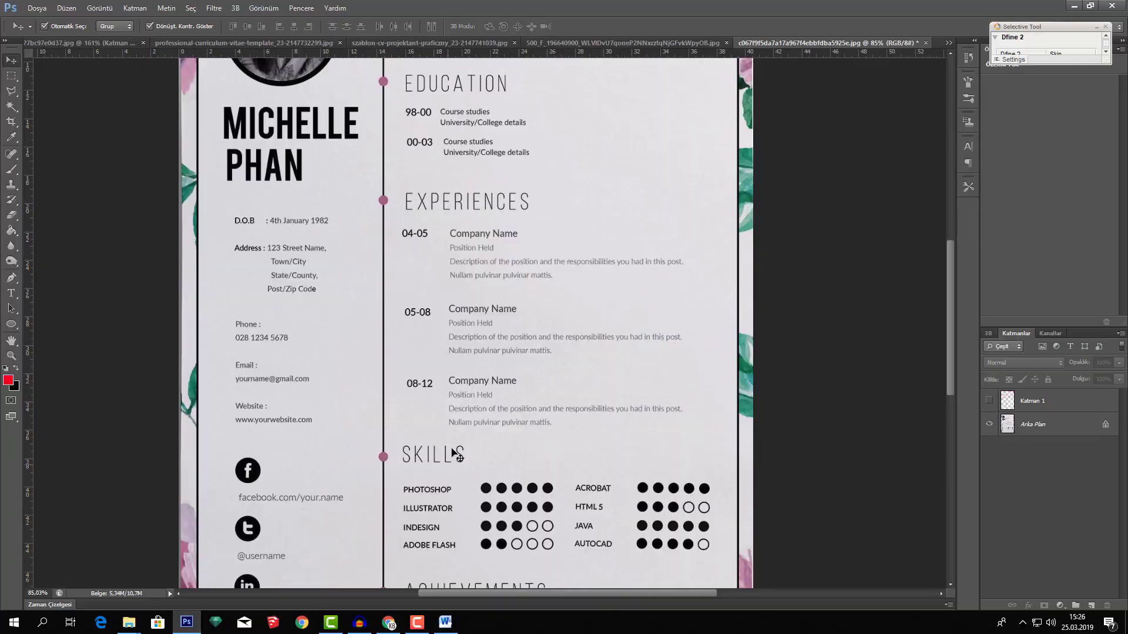
pyautogui.scroll(-2, 461, 393)
pyautogui.scroll(-2, 461, 393)
pyautogui.scroll(-2, 461, 393)
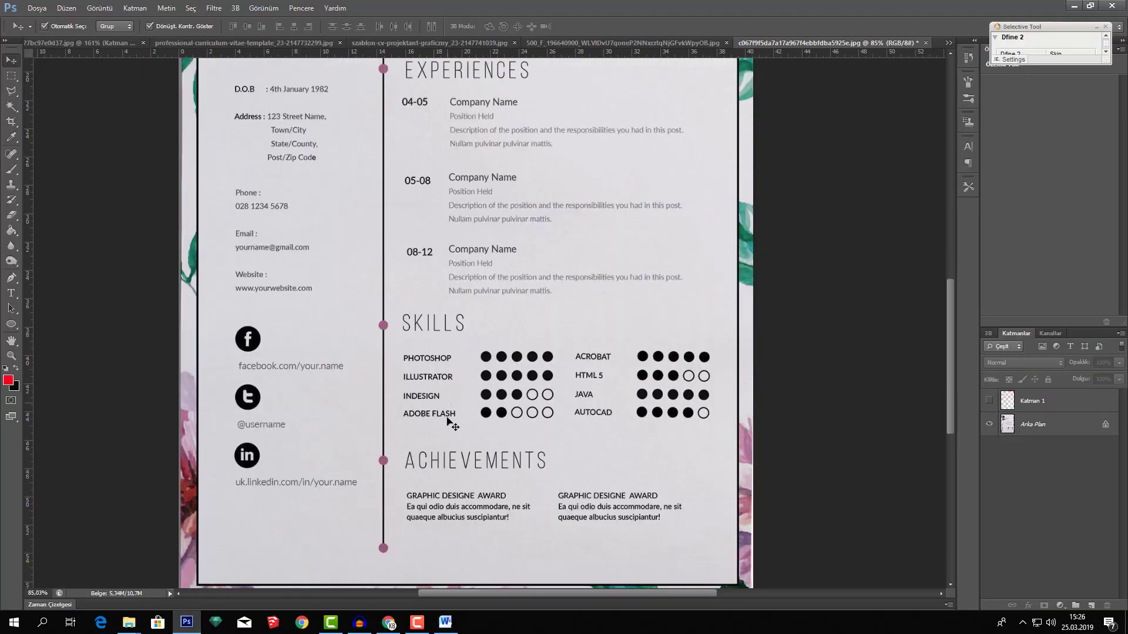
pyautogui.click(445, 622)
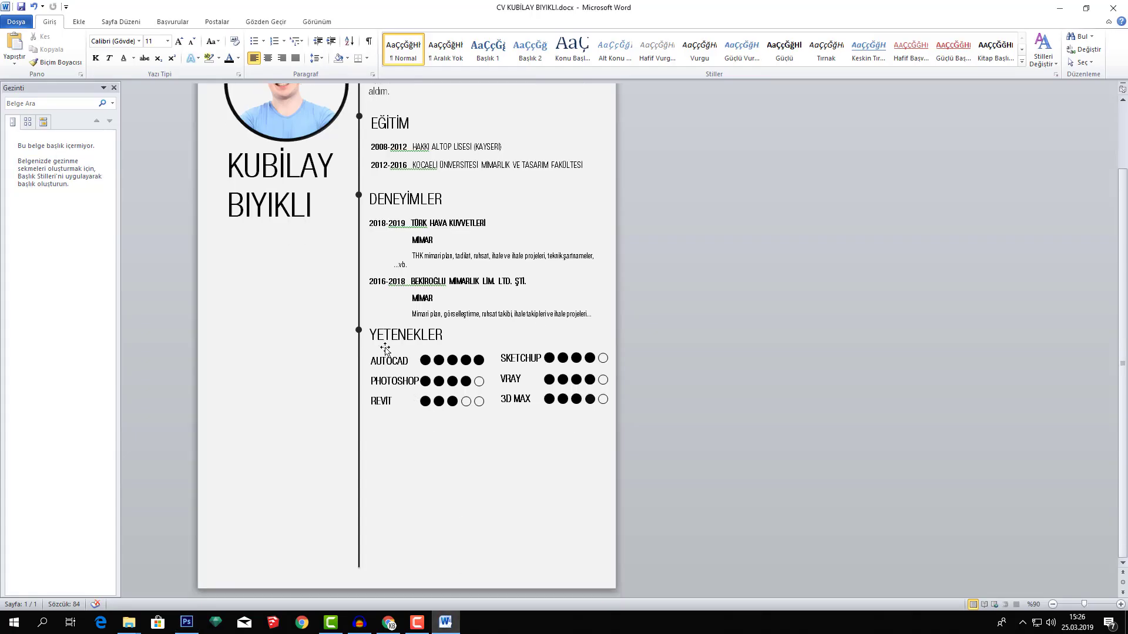
pyautogui.moveTo(359, 331); pyautogui.dragTo(358, 418)
pyautogui.scroll(1, 422, 385)
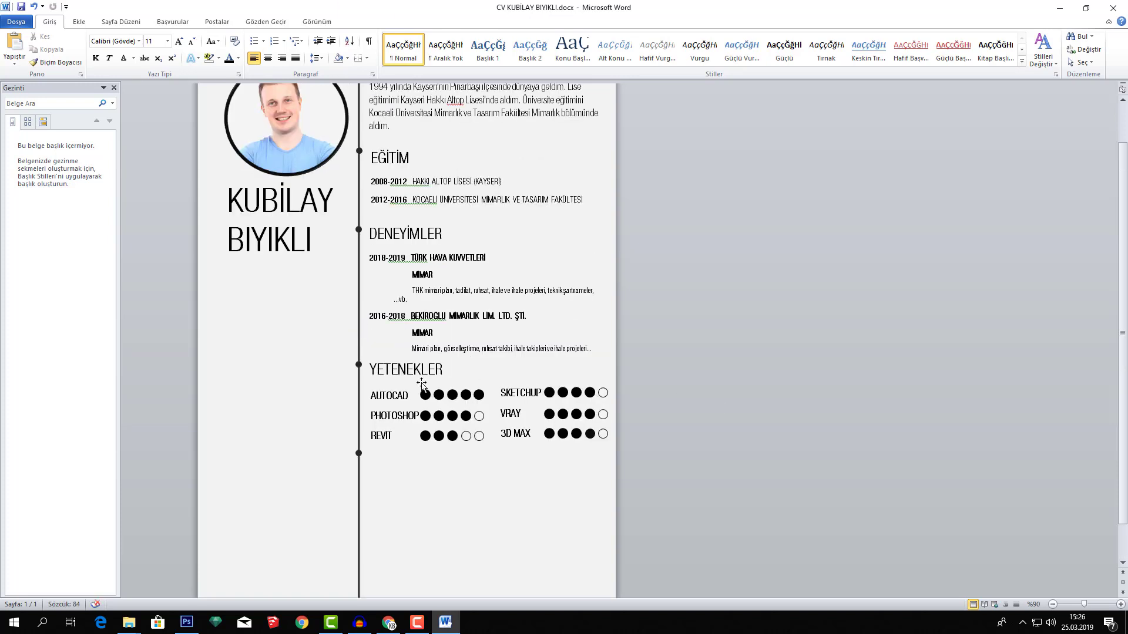
pyautogui.click(403, 372)
pyautogui.moveTo(399, 358); pyautogui.dragTo(395, 447)
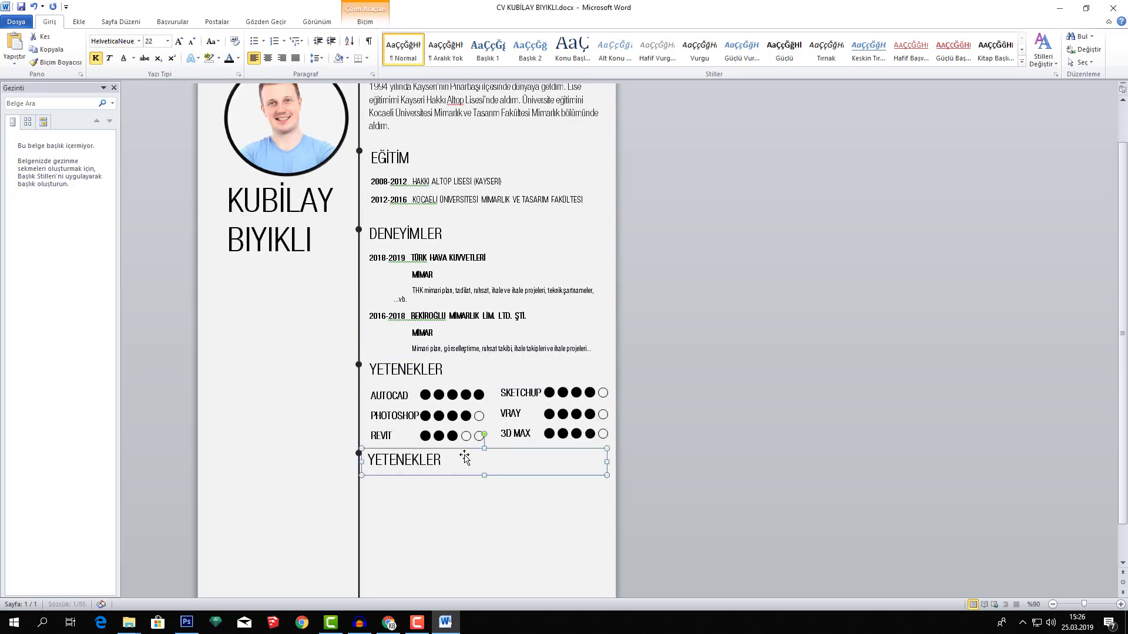
pyautogui.write('BAŞARILAR')
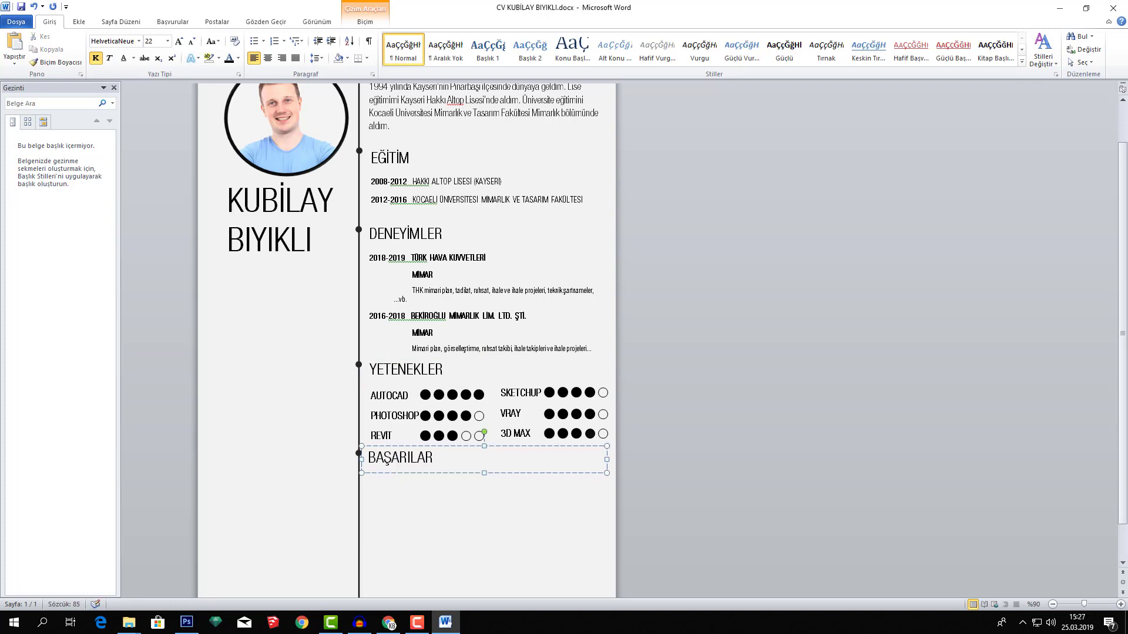
pyautogui.click(738, 421)
# Copy the competition article title from the Chrome web page
pyautogui.click(424, 467)
pyautogui.hotkey('alt', 'Tab')
pyautogui.moveTo(652, 98); pyautogui.dragTo(397, 86)
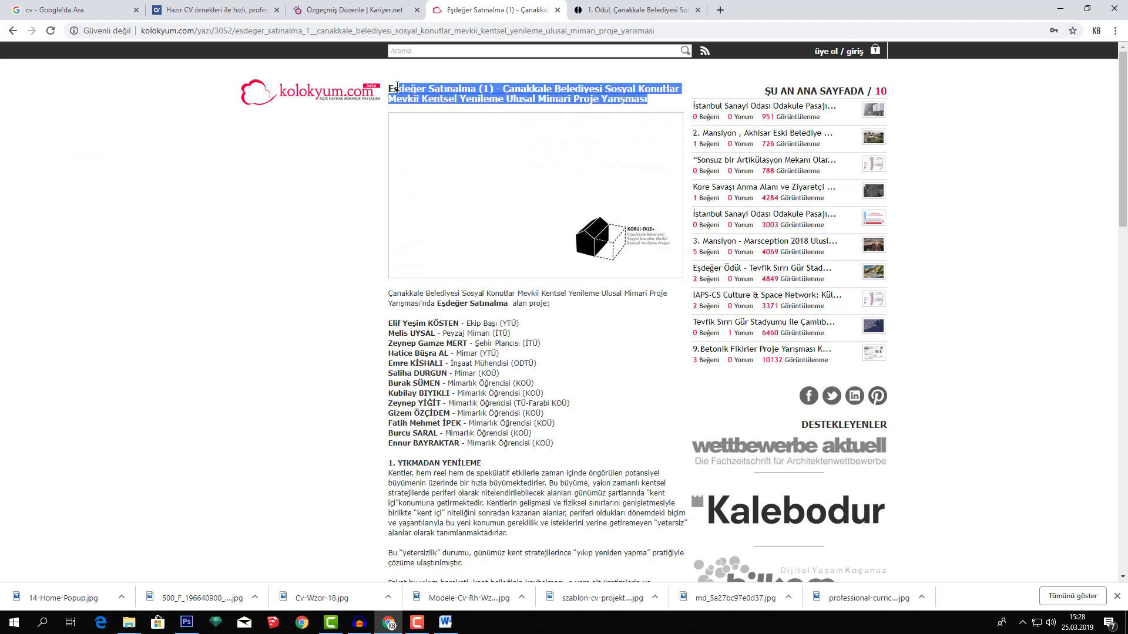
pyautogui.rightClick(420, 87)
pyautogui.click(447, 97)
pyautogui.click(1061, 8)
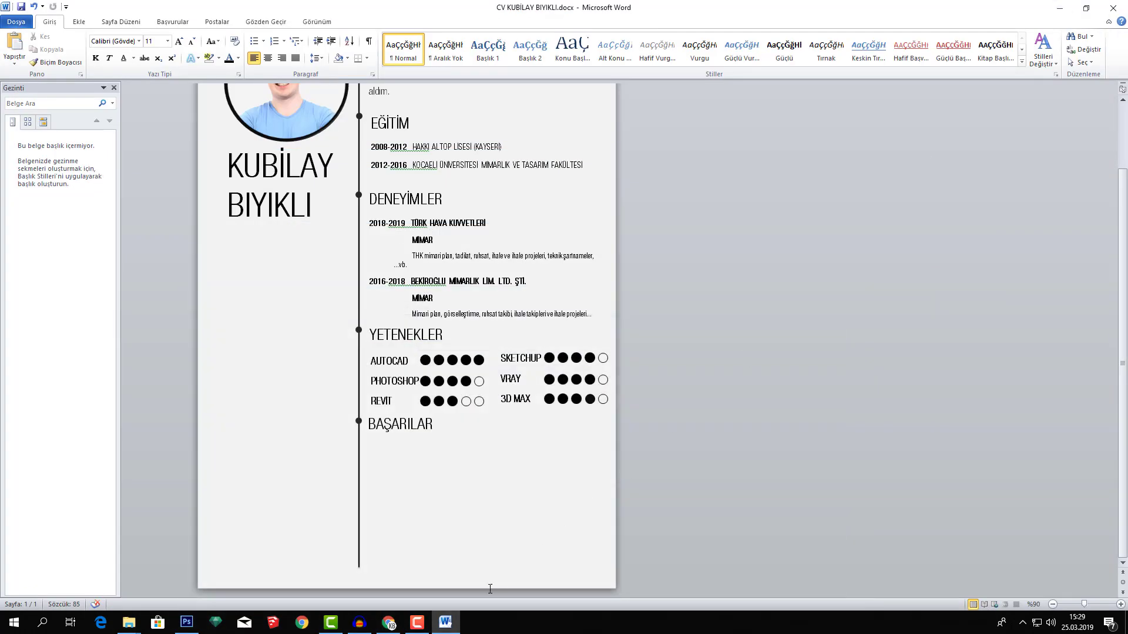
# Duplicate the BAŞARILAR box and paste the competition title into it
pyautogui.click(421, 432)
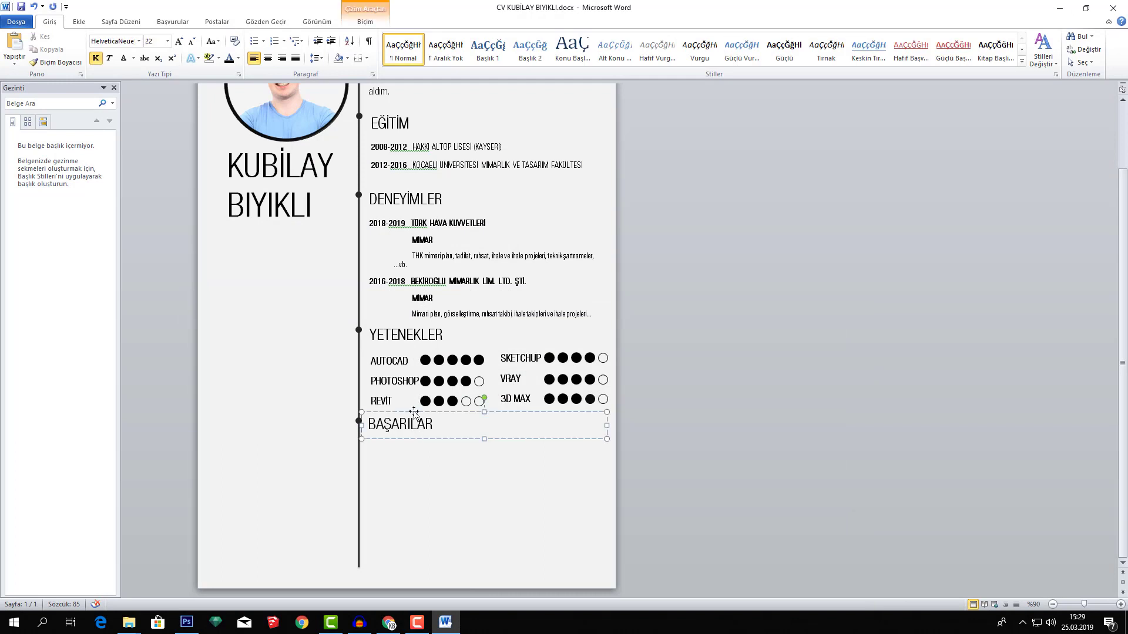
pyautogui.hotkey('ctrl', 'v')
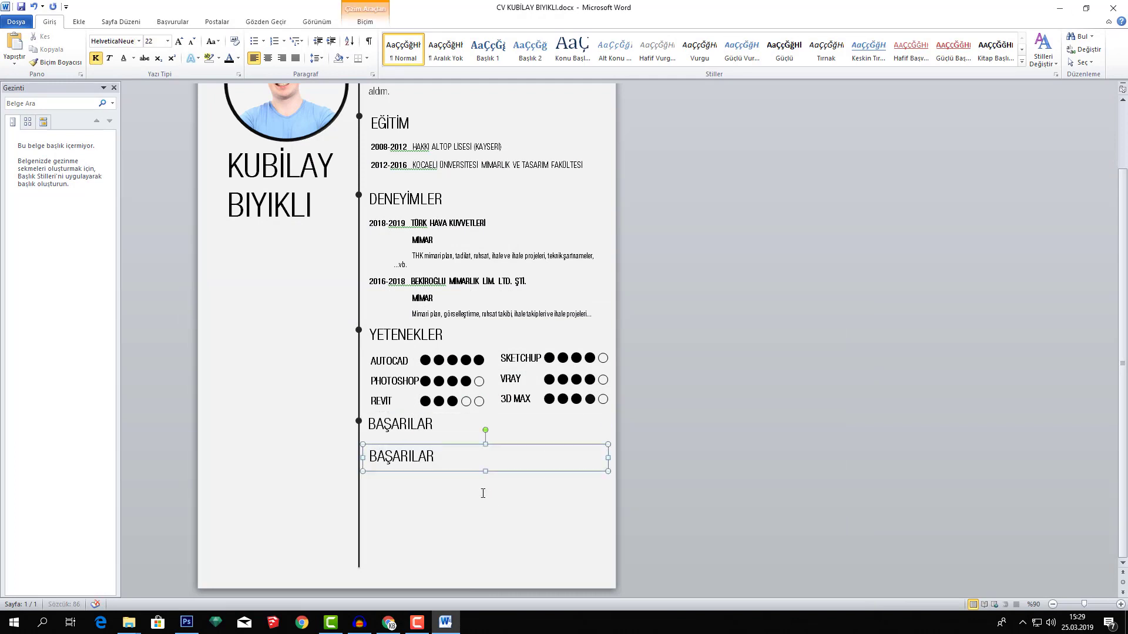
pyautogui.click(453, 464)
pyautogui.moveTo(453, 464); pyautogui.dragTo(371, 464)
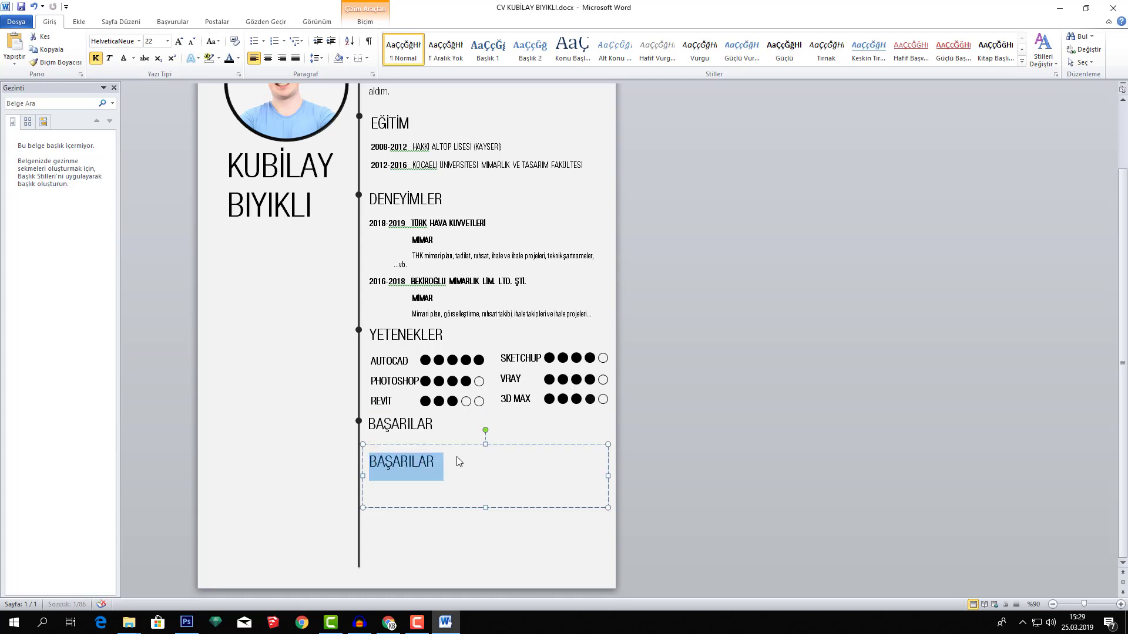
pyautogui.hotkey('ctrl', 'v')
pyautogui.tripleClick(399, 476)
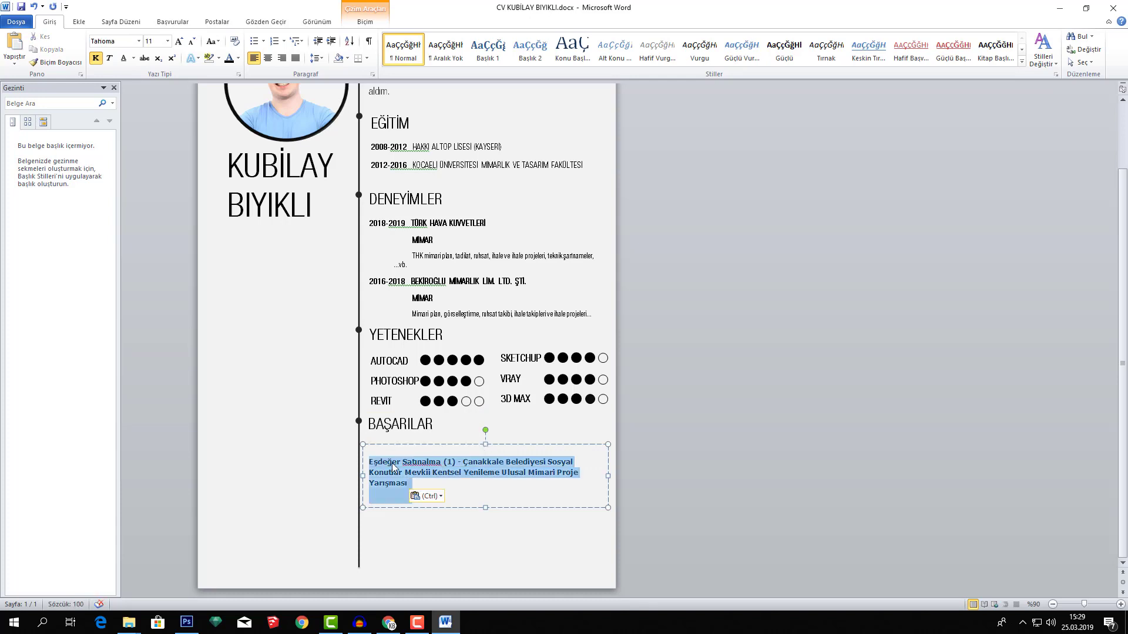
pyautogui.click(424, 462)
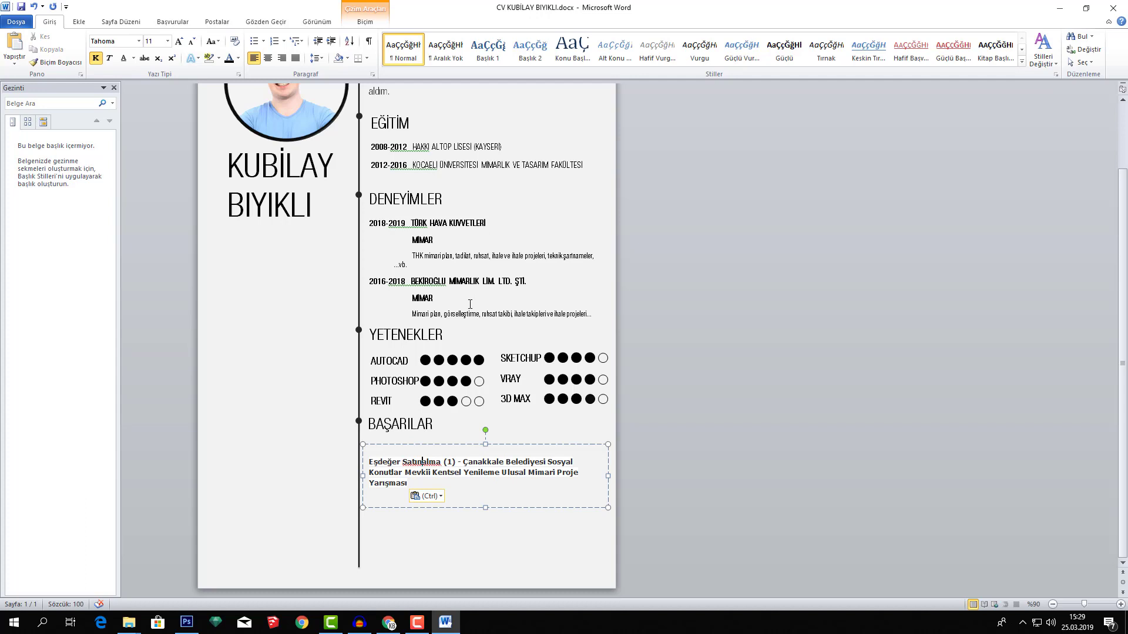
# Format the title like the experience descriptions and move it up under BAŞARILAR
pyautogui.moveTo(444, 314); pyautogui.dragTo(511, 315)
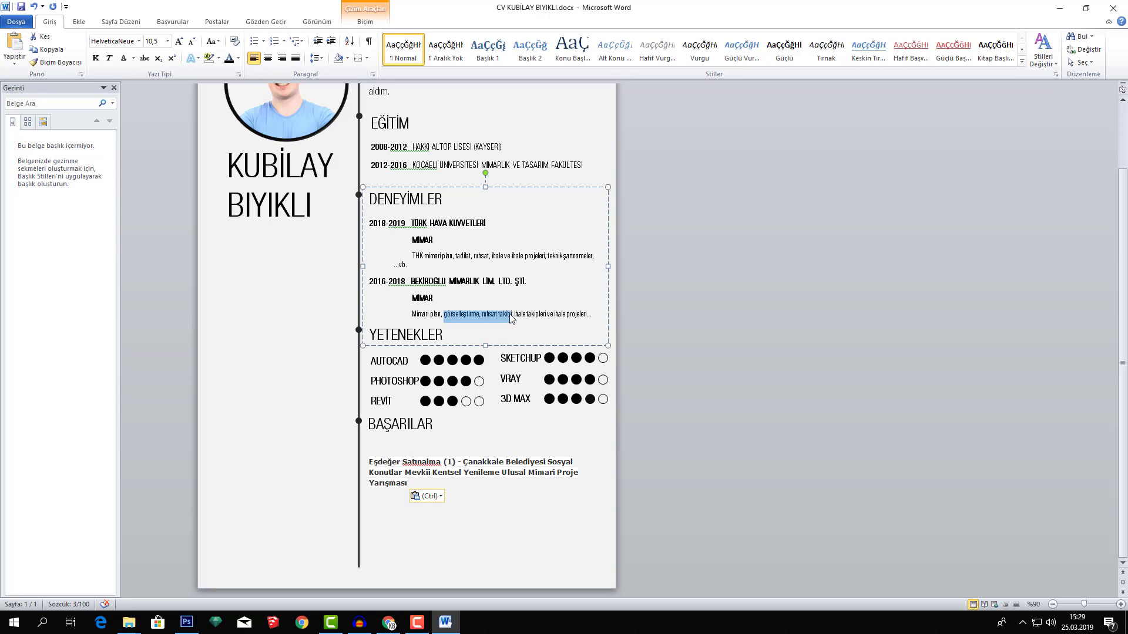
pyautogui.moveTo(499, 318); pyautogui.dragTo(554, 318)
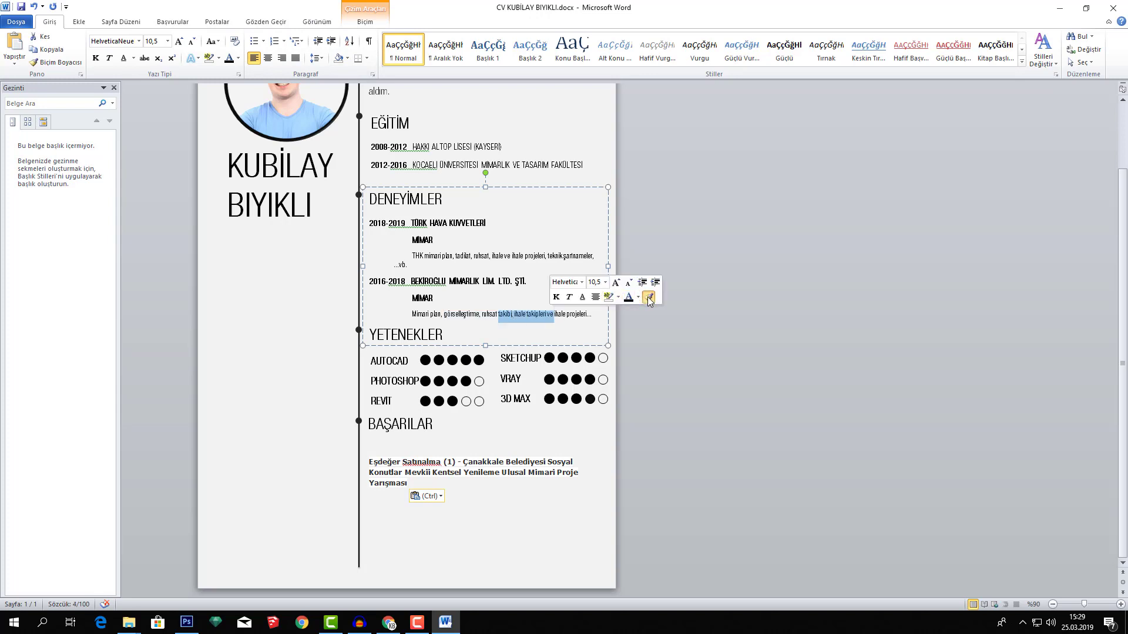
pyautogui.click(649, 299)
pyautogui.moveTo(404, 484); pyautogui.dragTo(368, 462)
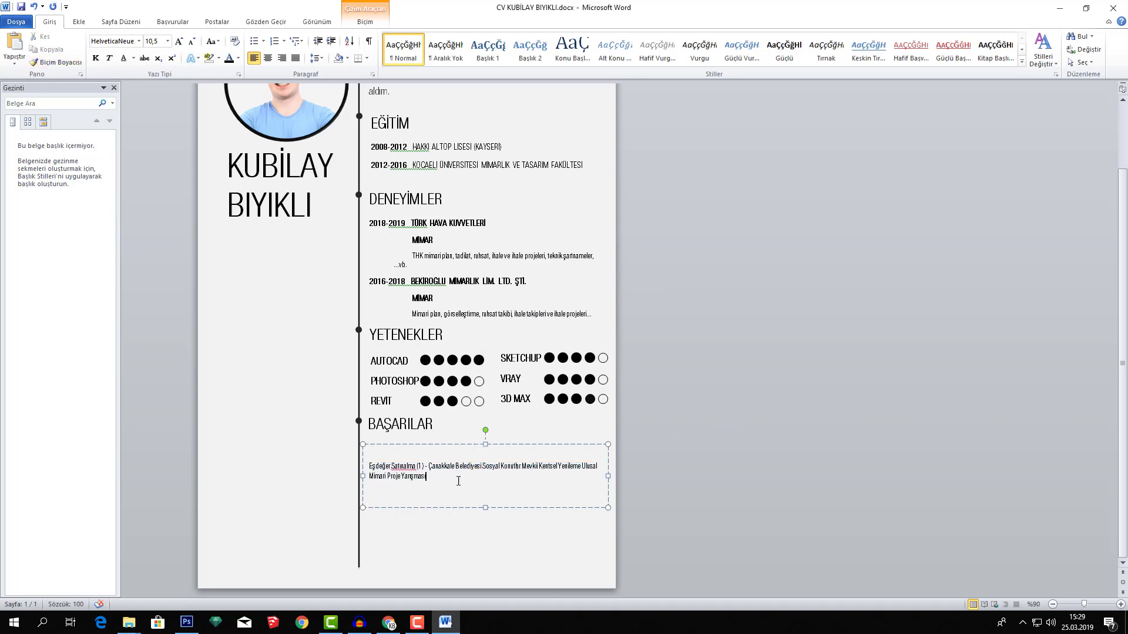
pyautogui.click(559, 445)
pyautogui.press('Up')
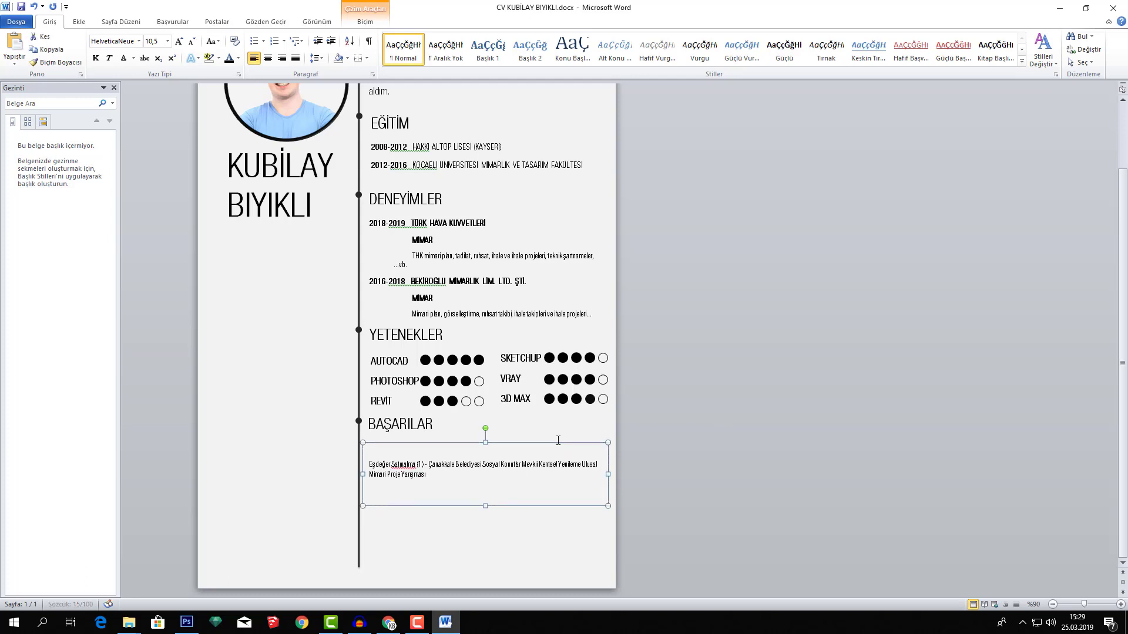
pyautogui.press('Up')
pyautogui.press('Up')
pyautogui.press('Up')
pyautogui.press('Up')
pyautogui.press('Up')
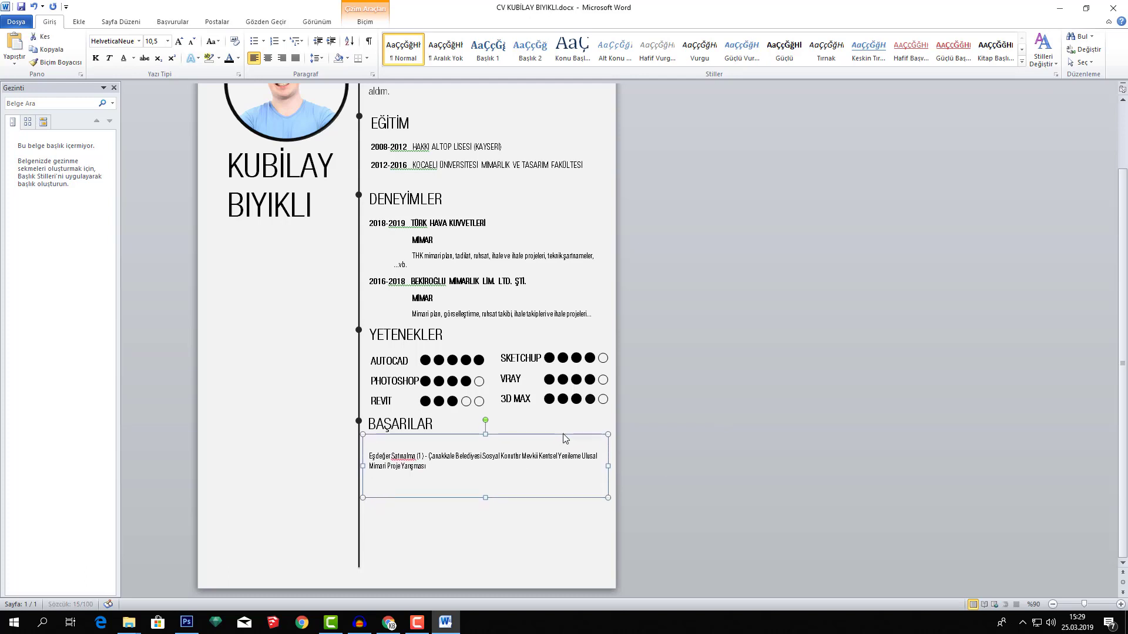
pyautogui.press('Up')
pyautogui.press('Up')
pyautogui.press('Up')
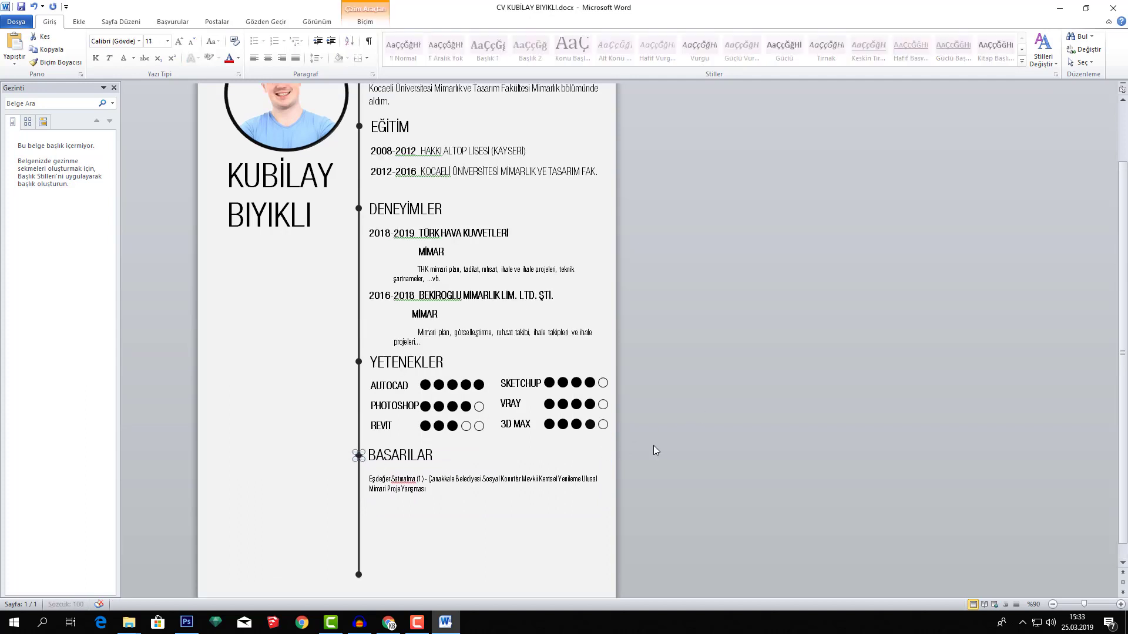
pyautogui.click(716, 433)
pyautogui.scroll(1, 700, 438)
pyautogui.scroll(2, 529, 441)
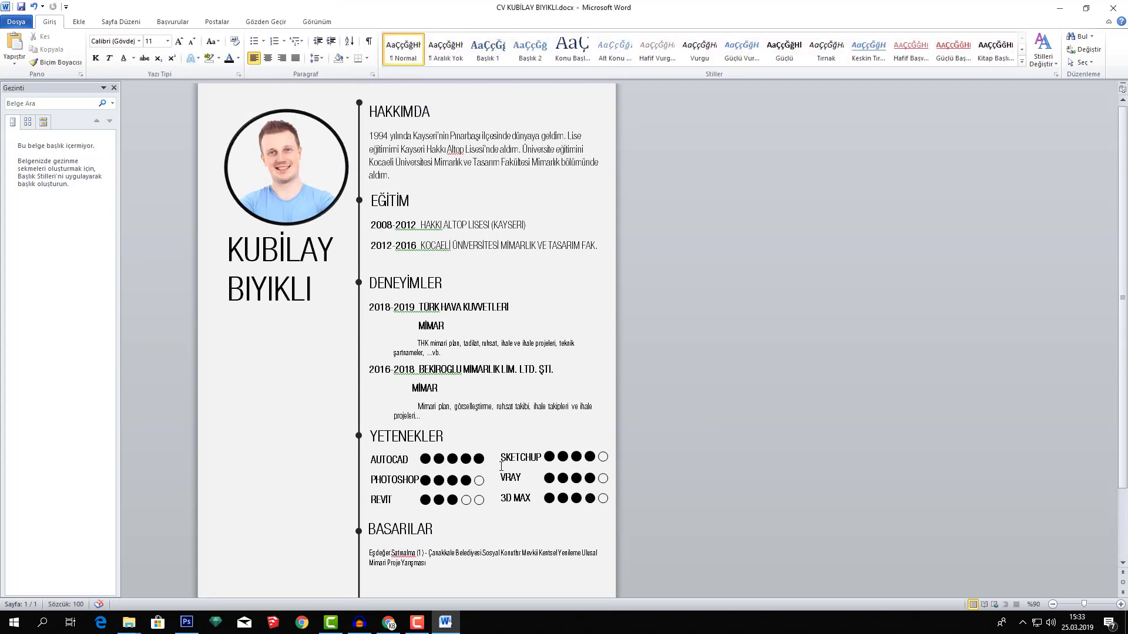
pyautogui.scroll(-1, 405, 255)
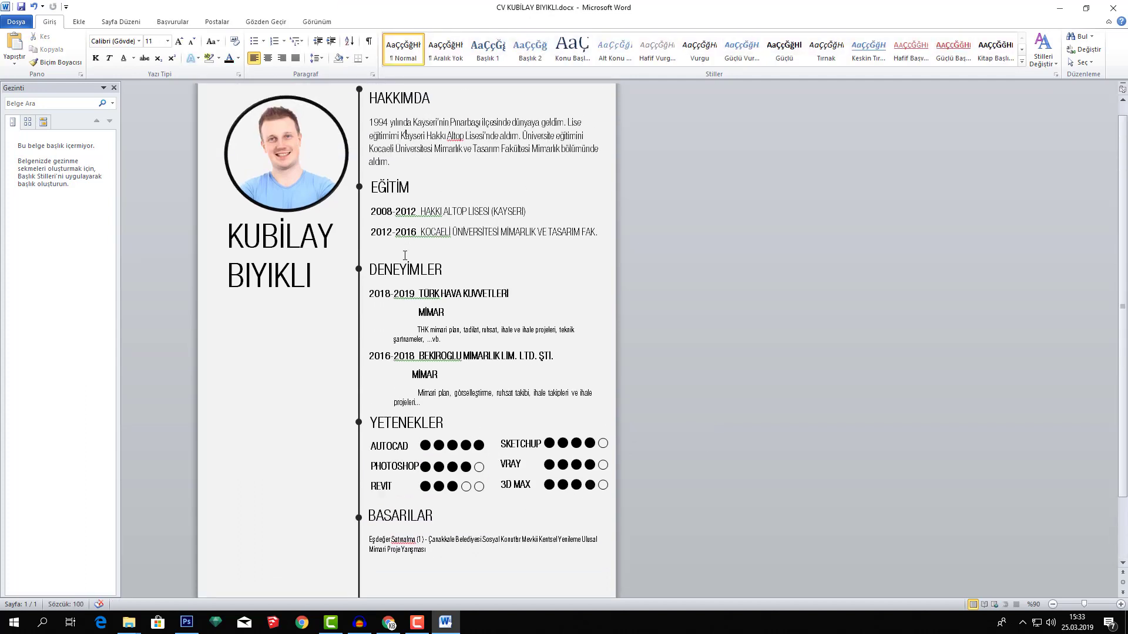
pyautogui.click(446, 626)
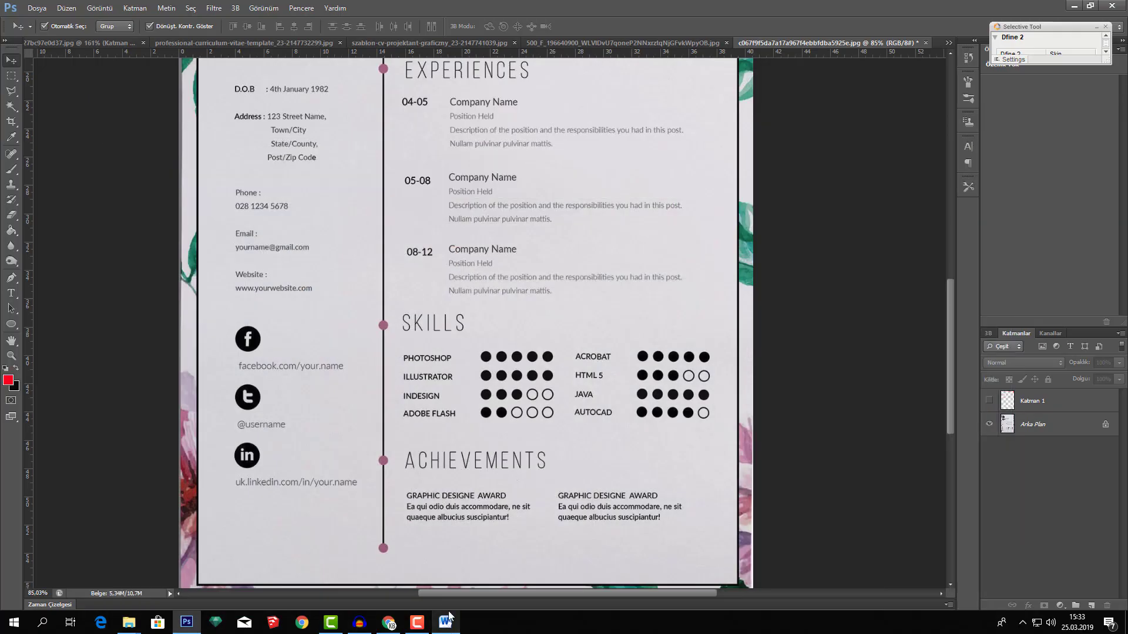
# Scroll the Photoshop template to review its contact details, then return to the Word CV
pyautogui.scroll(1, 262, 314)
pyautogui.scroll(2, 259, 317)
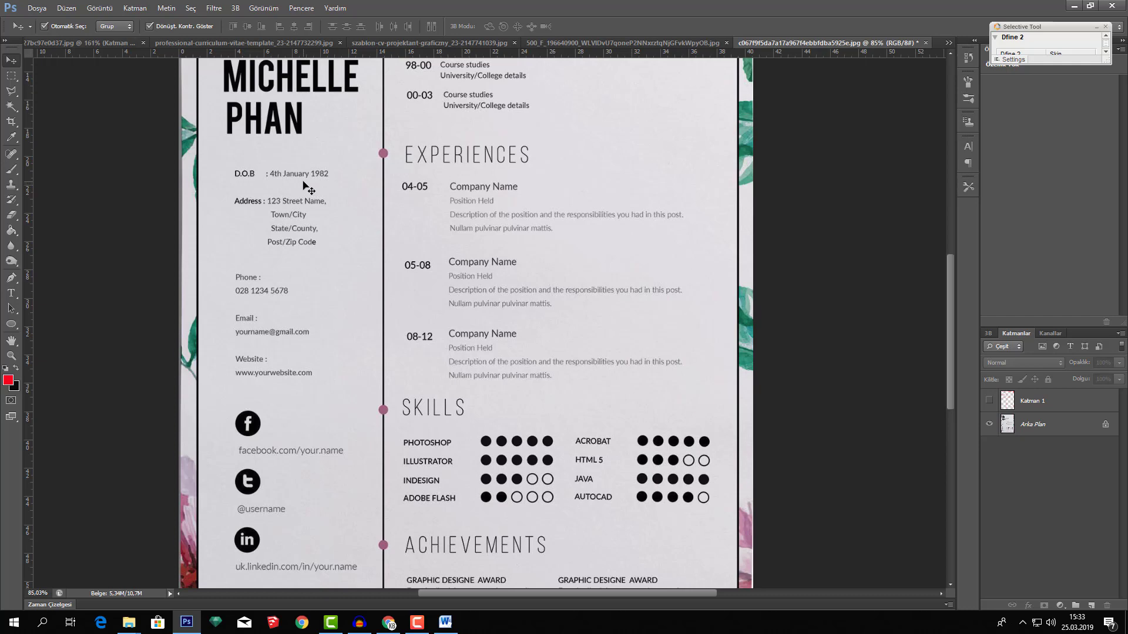
pyautogui.click(445, 623)
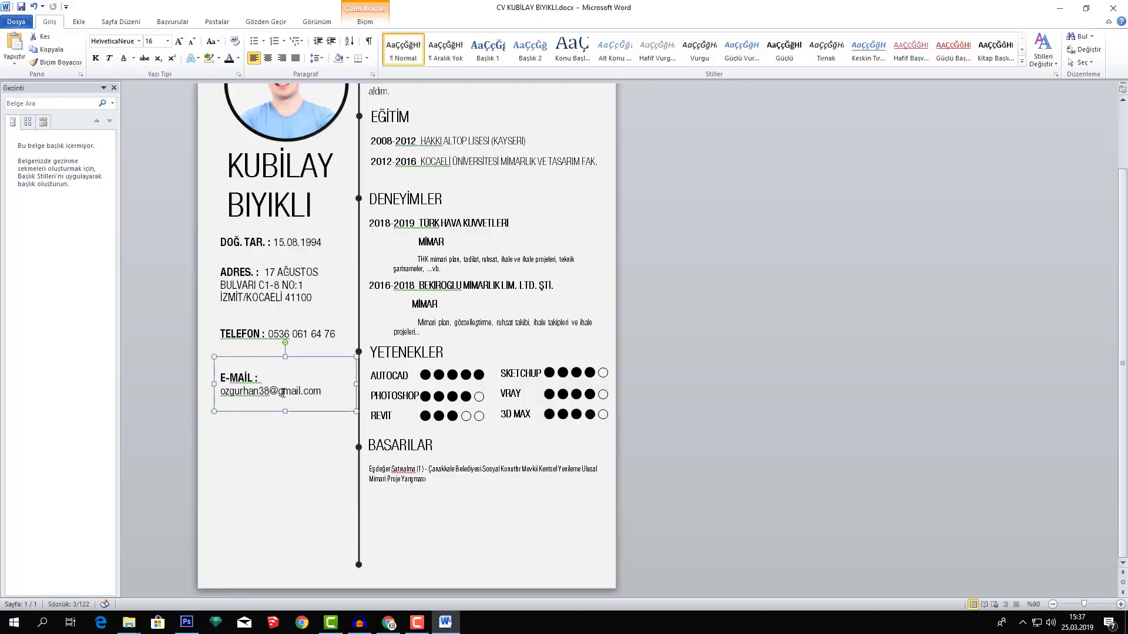
# Shrink the e-mail address from 16 to 14 pt and nudge its box slightly up
pyautogui.moveTo(322, 392); pyautogui.dragTo(221, 392)
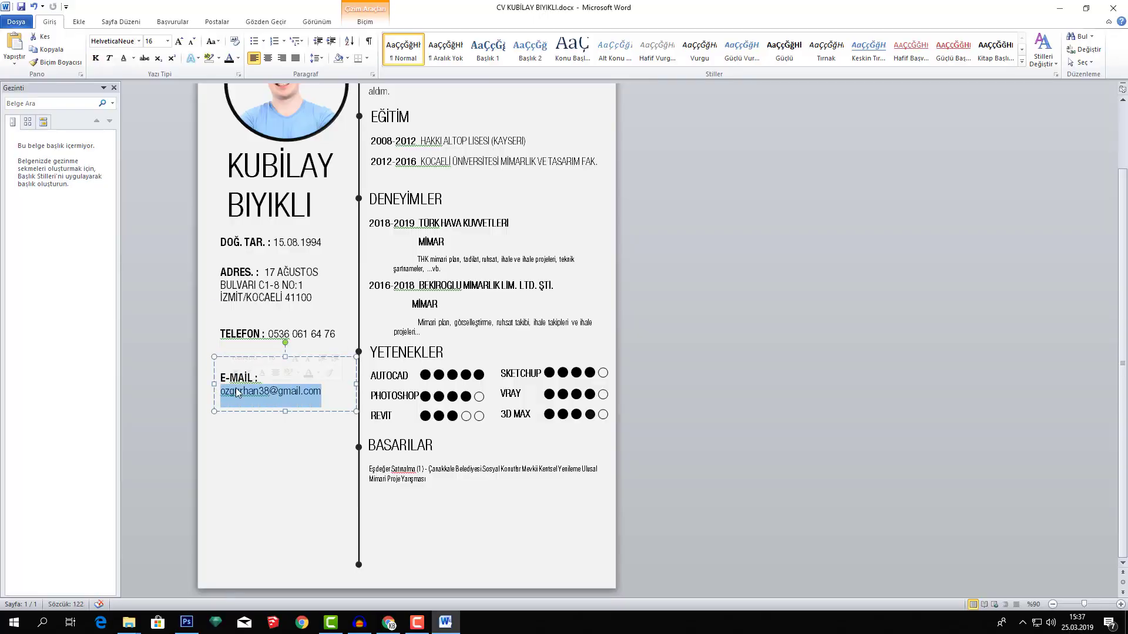
pyautogui.click(192, 41)
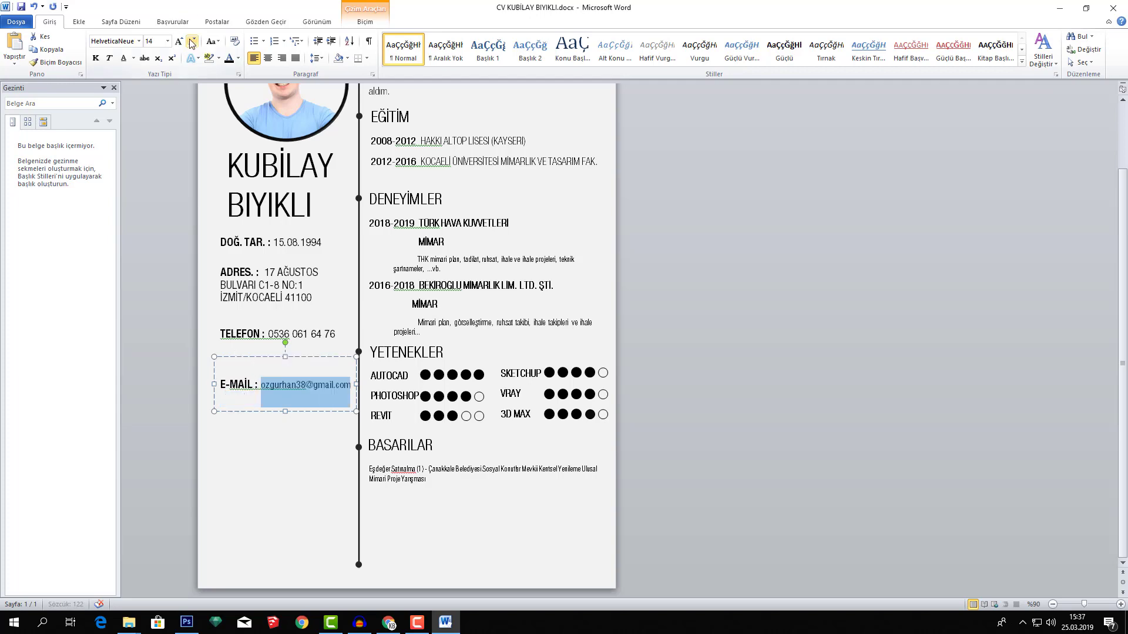
pyautogui.click(331, 386)
pyautogui.scroll(1, 677, 361)
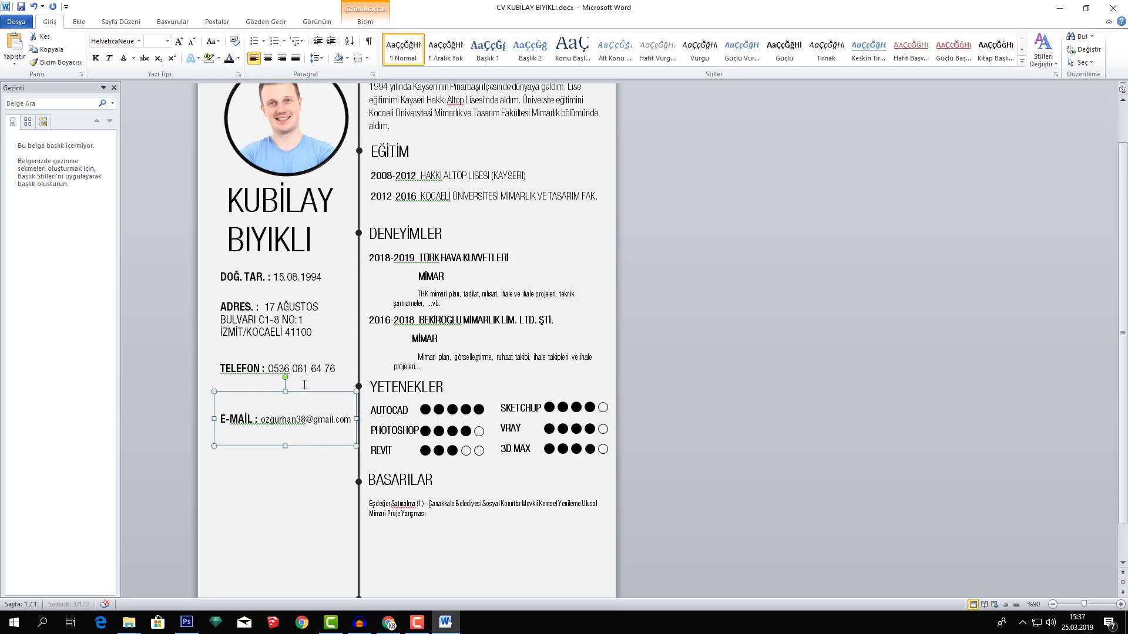
pyautogui.moveTo(295, 393); pyautogui.dragTo(295, 390)
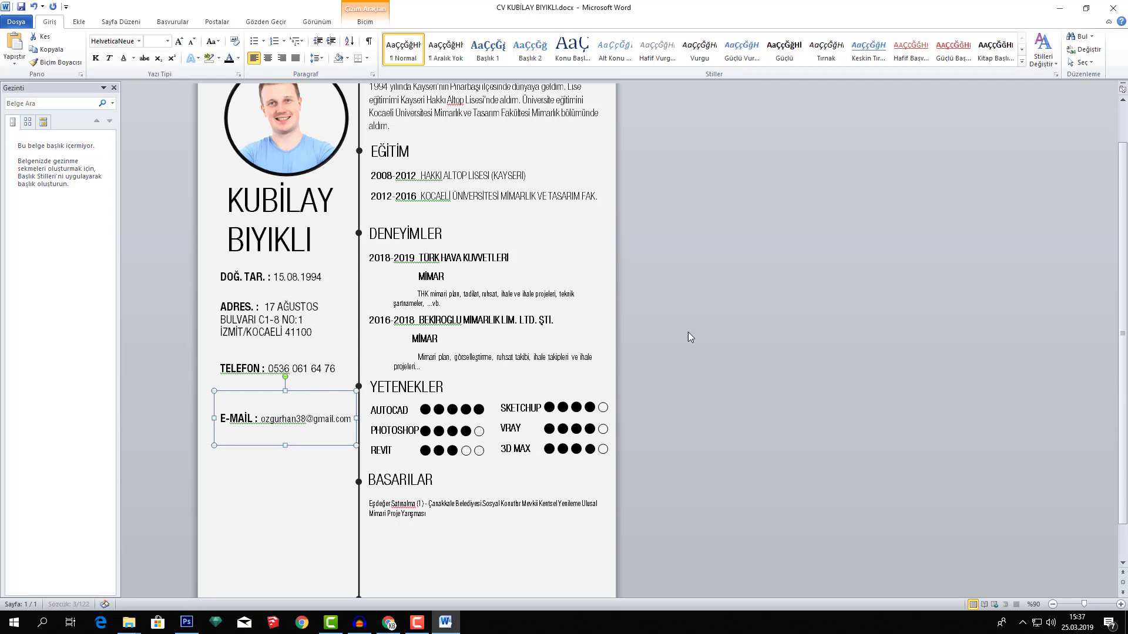
pyautogui.click(744, 333)
# Glance over the Photoshop template again, then come back to the Word CV
pyautogui.click(454, 630)
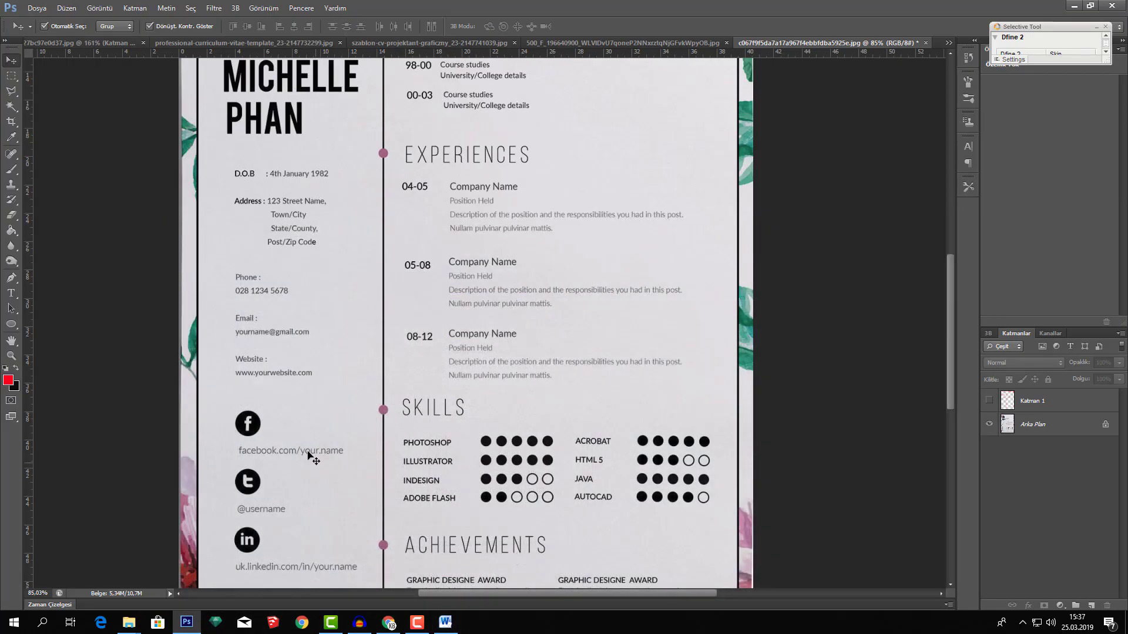
pyautogui.scroll(-1, 308, 453)
pyautogui.scroll(-2, 345, 443)
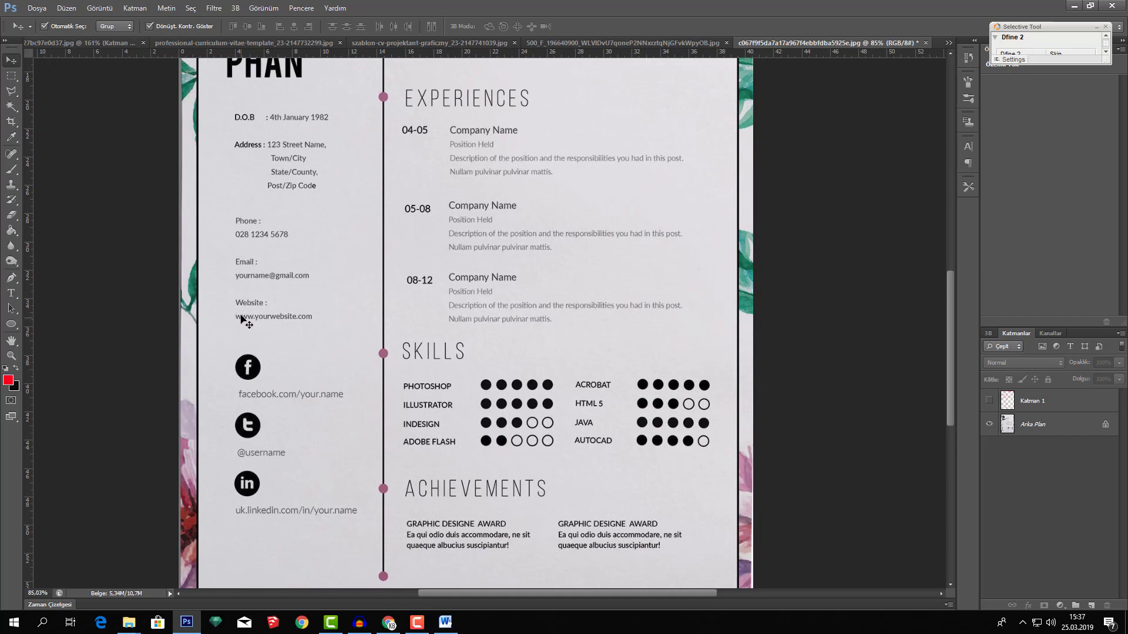
pyautogui.click(446, 624)
pyautogui.scroll(-2, 252, 439)
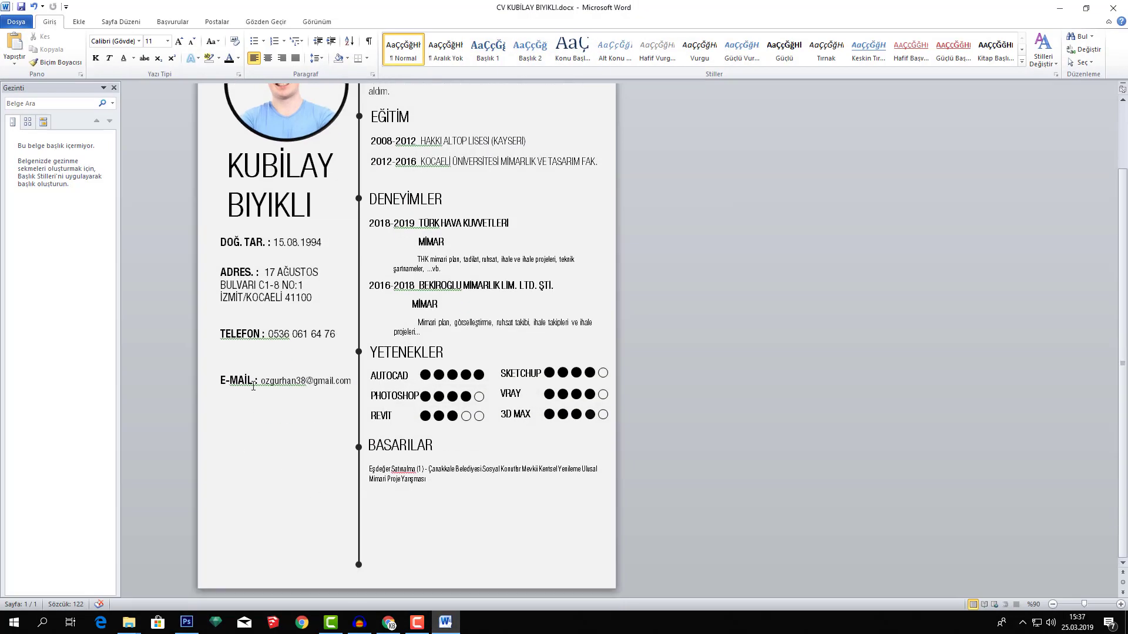
# Duplicate the e-mail box below itself and relabel the copy BEHANCE
pyautogui.moveTo(253, 386); pyautogui.dragTo(287, 453)
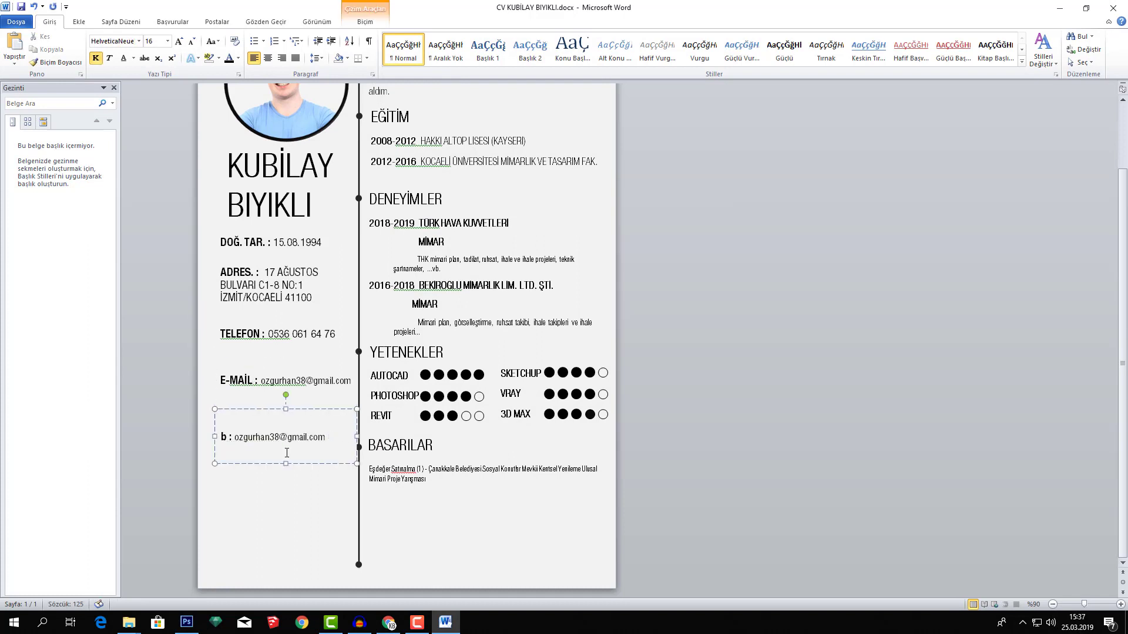
pyautogui.press('BackSpace')
pyautogui.write('BE')
pyautogui.write('HA NCE')
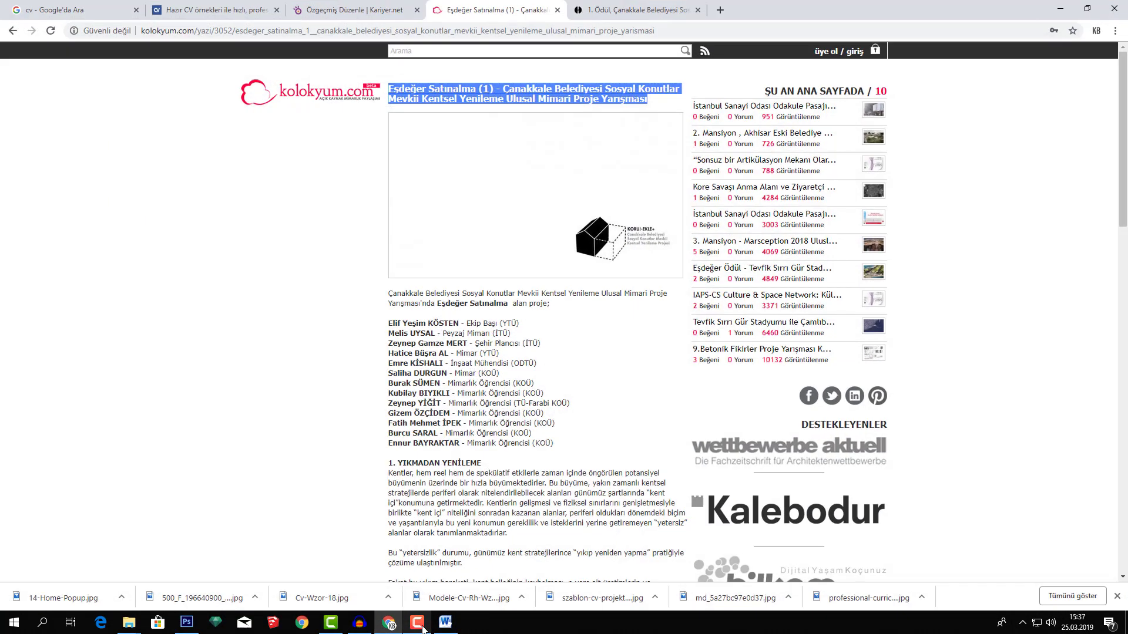
pyautogui.click(389, 623)
# Open the CV owner's Behance profile page in a new tab
pyautogui.click(722, 11)
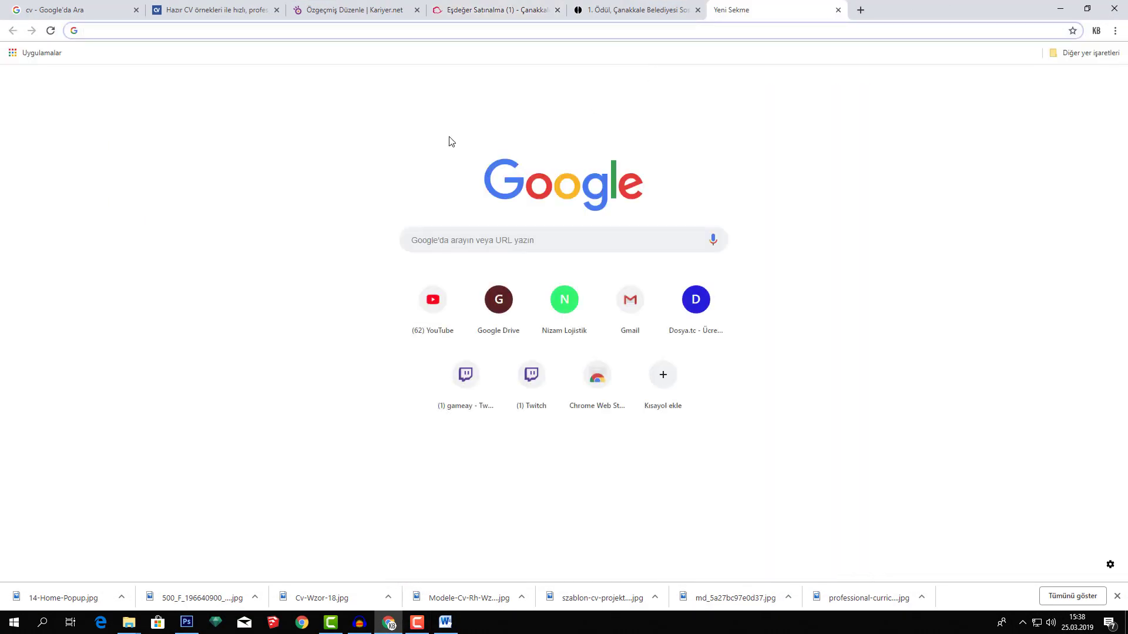
pyautogui.write('BEHAnce.net')
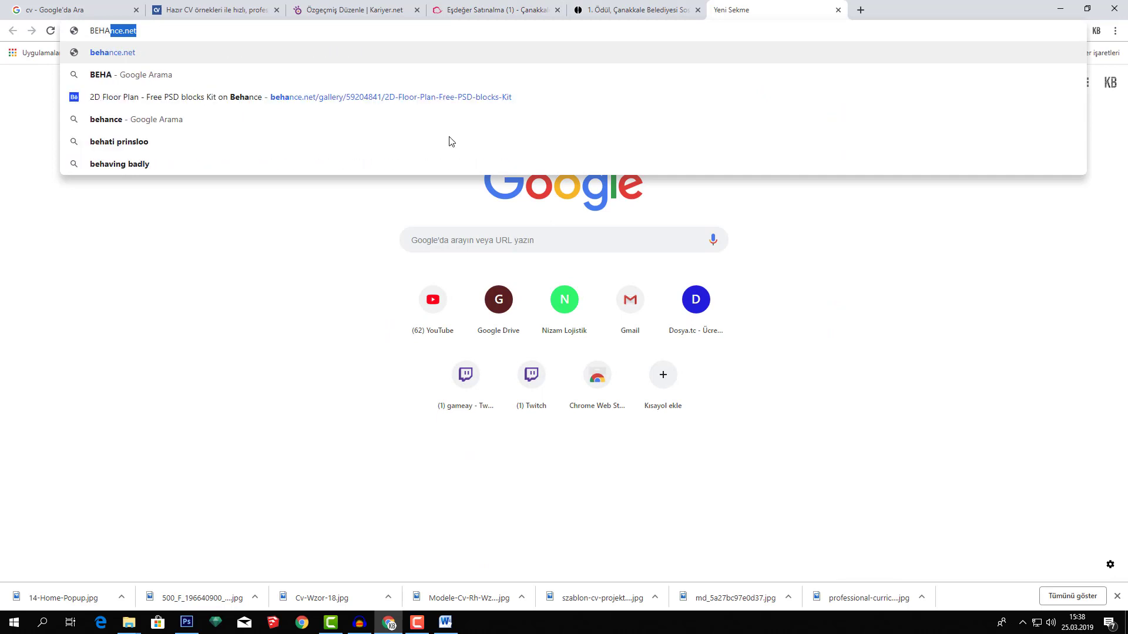
pyautogui.press('Return')
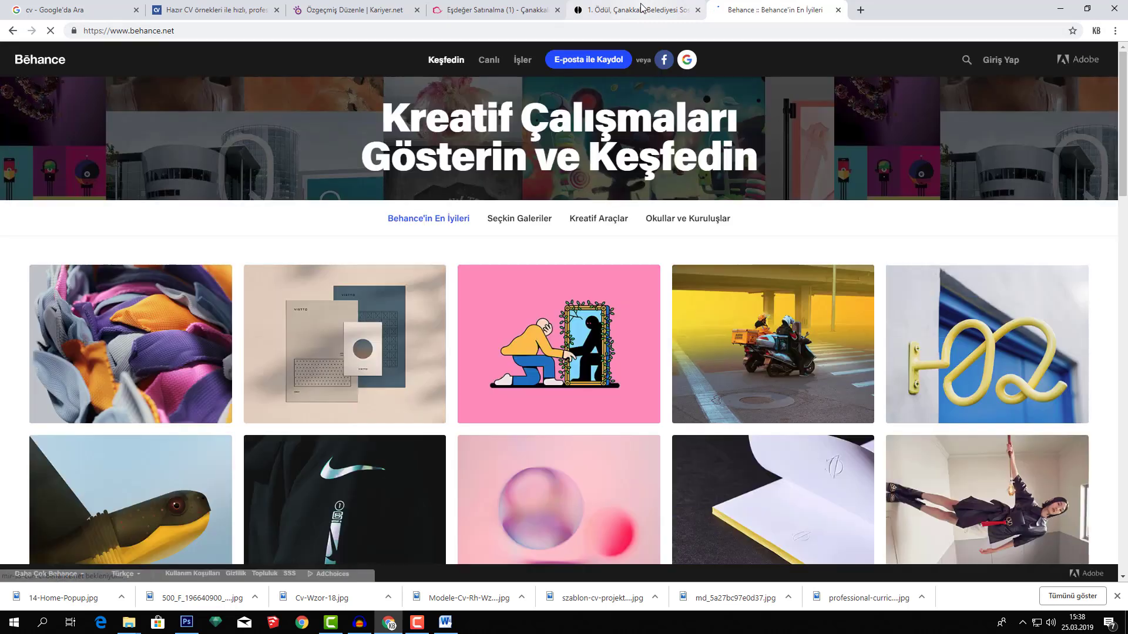
pyautogui.click(698, 10)
pyautogui.click(373, 33)
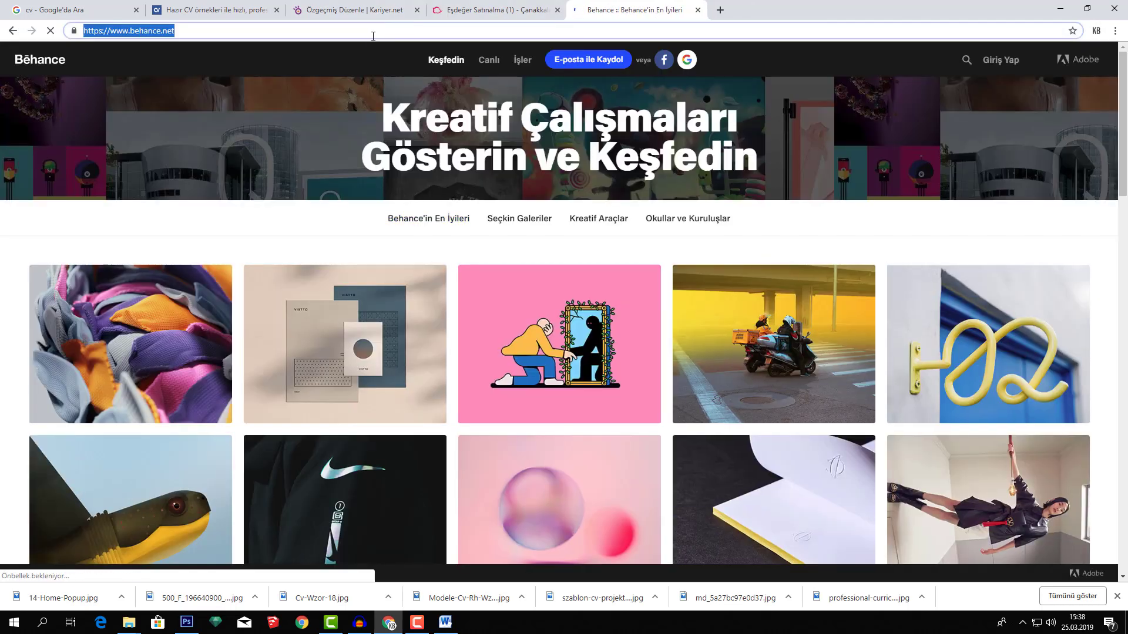
pyautogui.click(373, 36)
pyautogui.write('/k')
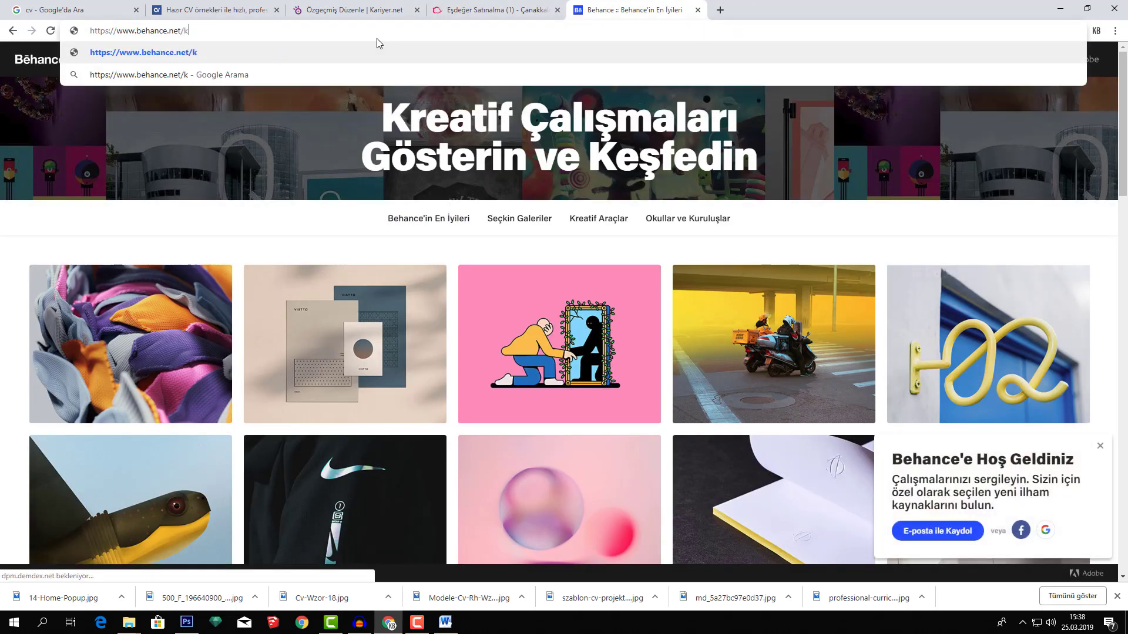
pyautogui.write('ubilay')
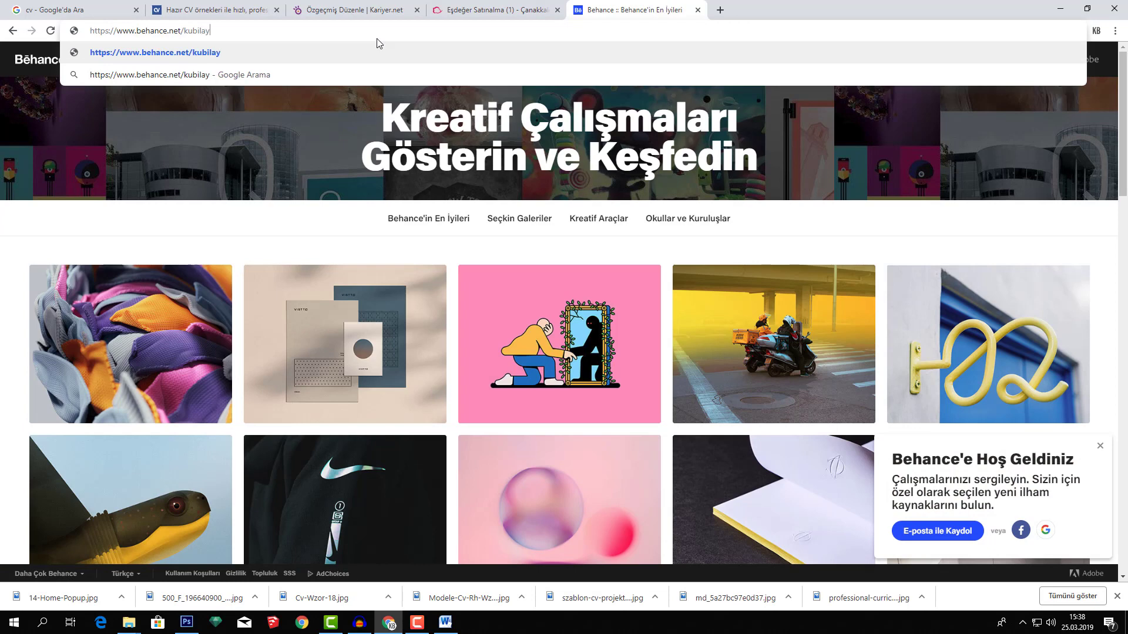
pyautogui.write('bykl')
pyautogui.press('Return')
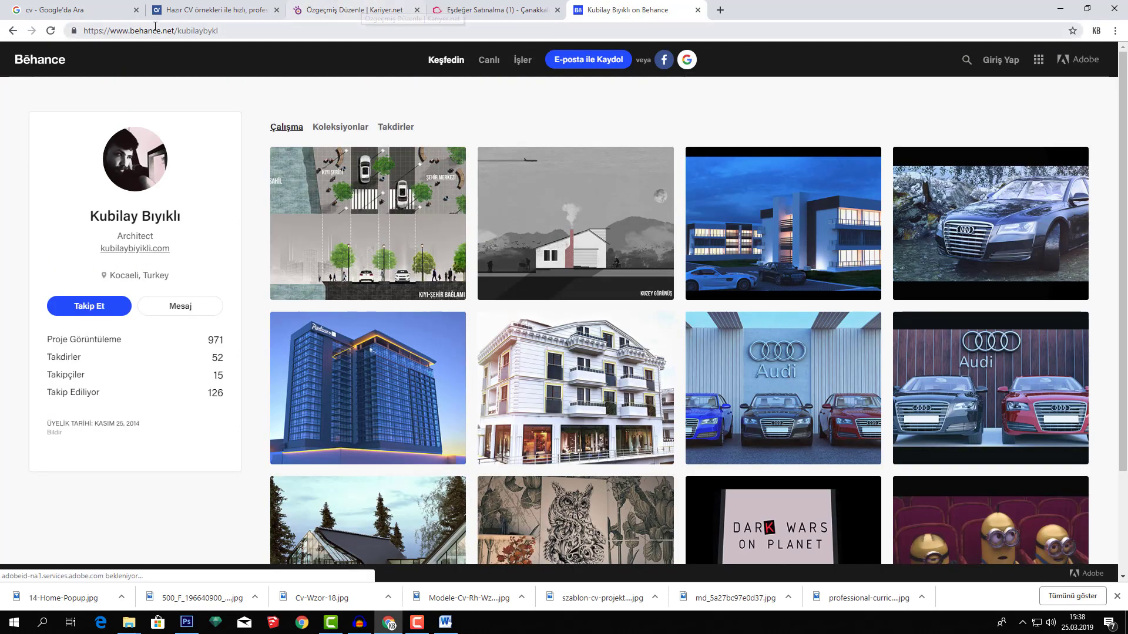
# Copy the Behance profile address and return to the Word CV
pyautogui.click(159, 32)
pyautogui.rightClick(159, 33)
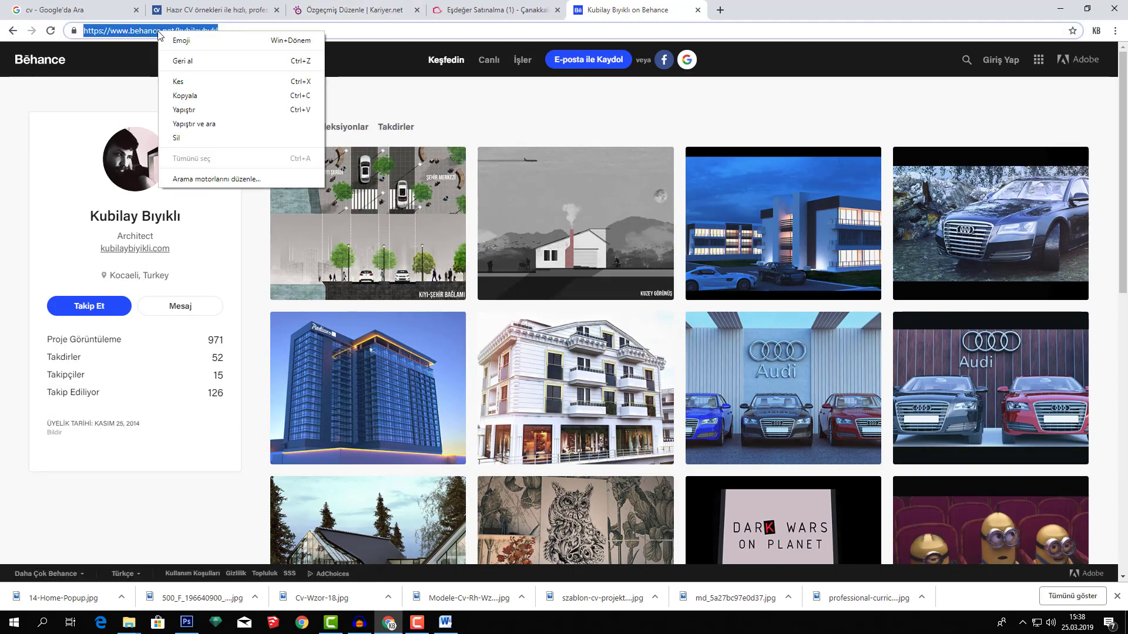
pyautogui.click(200, 95)
pyautogui.click(446, 622)
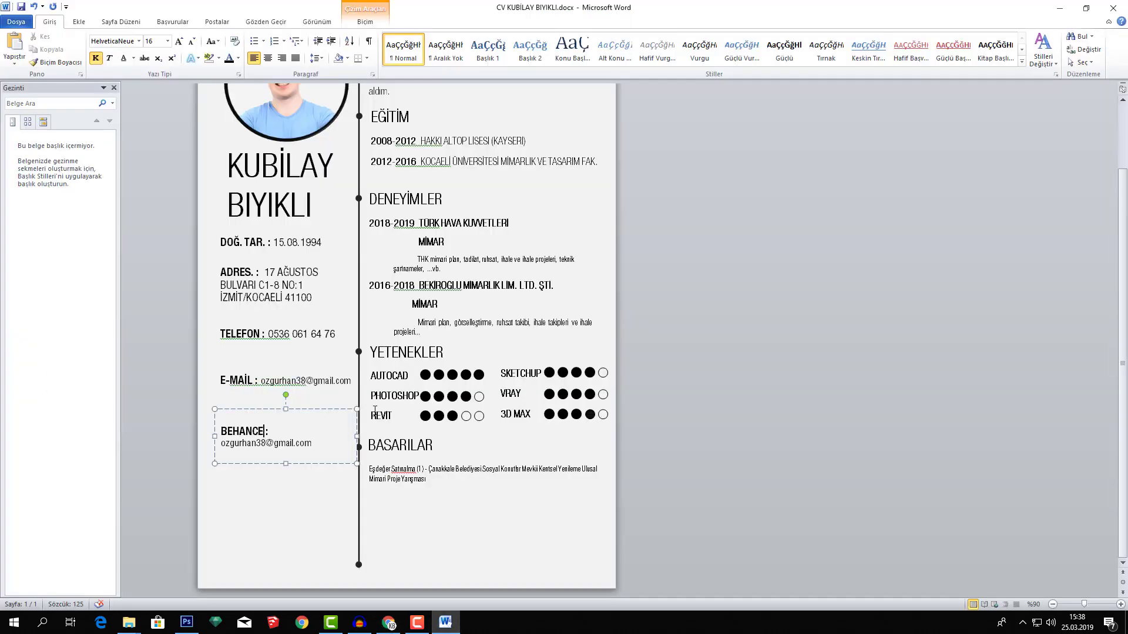
# Replace the BEHANCE box's e-mail line with the Behance profile address, shrunk to fit one line
pyautogui.moveTo(314, 443); pyautogui.dragTo(221, 443)
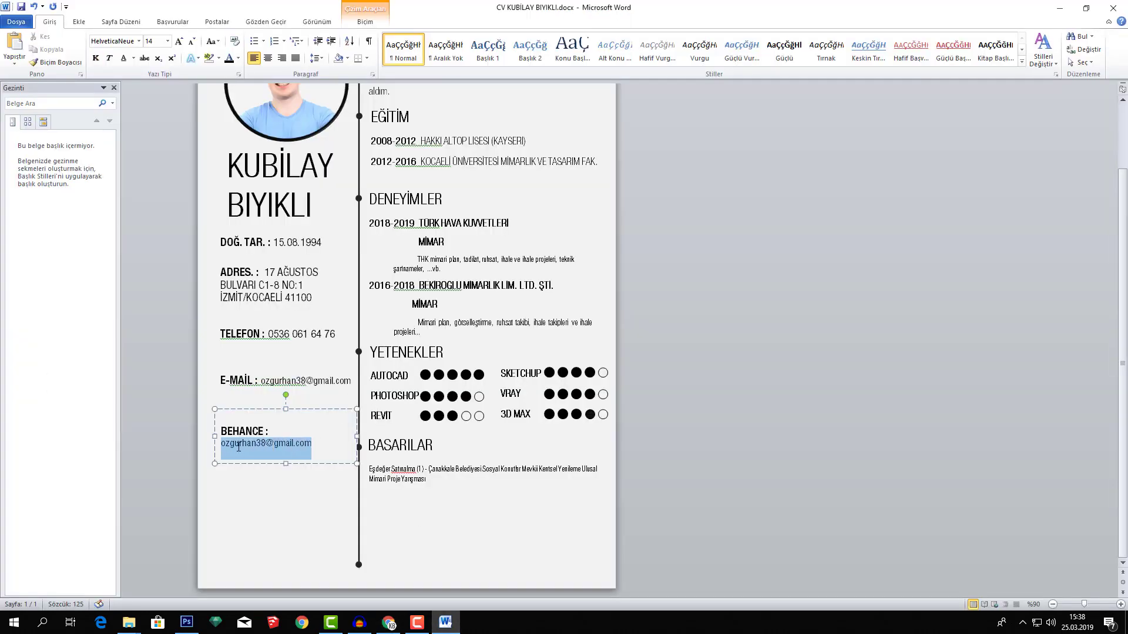
pyautogui.hotkey('ctrl', 'v')
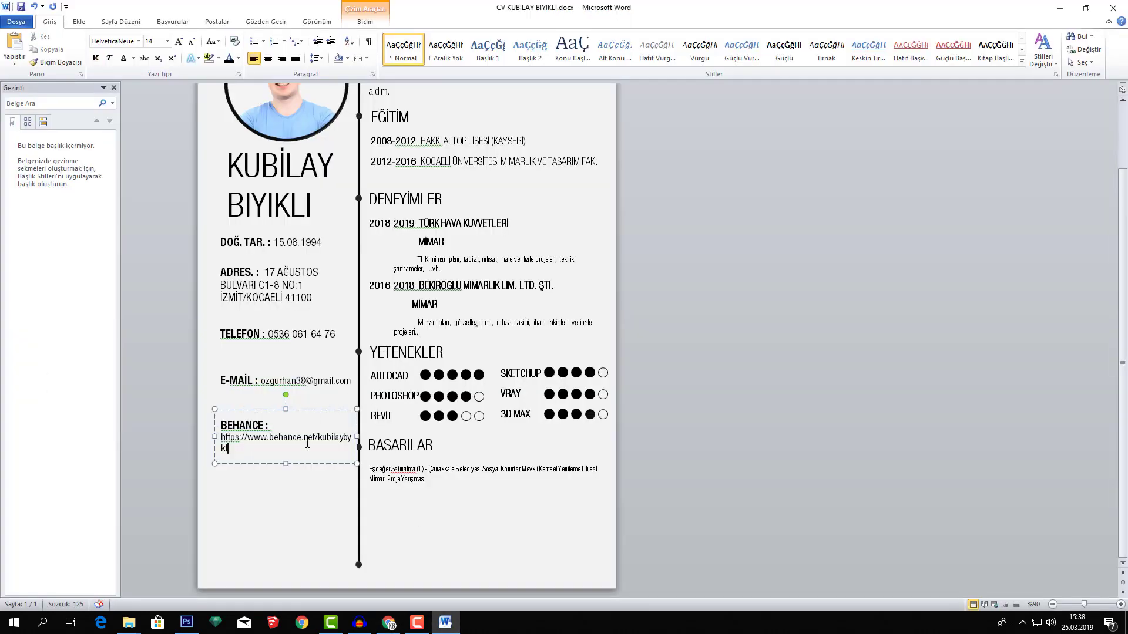
pyautogui.moveTo(231, 446); pyautogui.dragTo(221, 438)
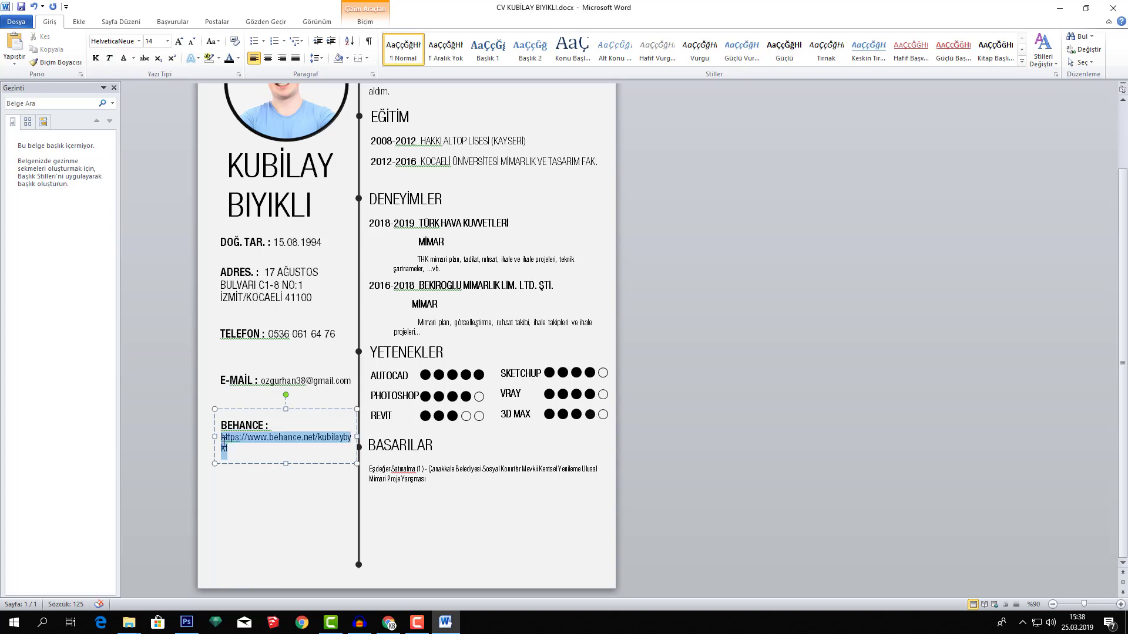
pyautogui.click(192, 42)
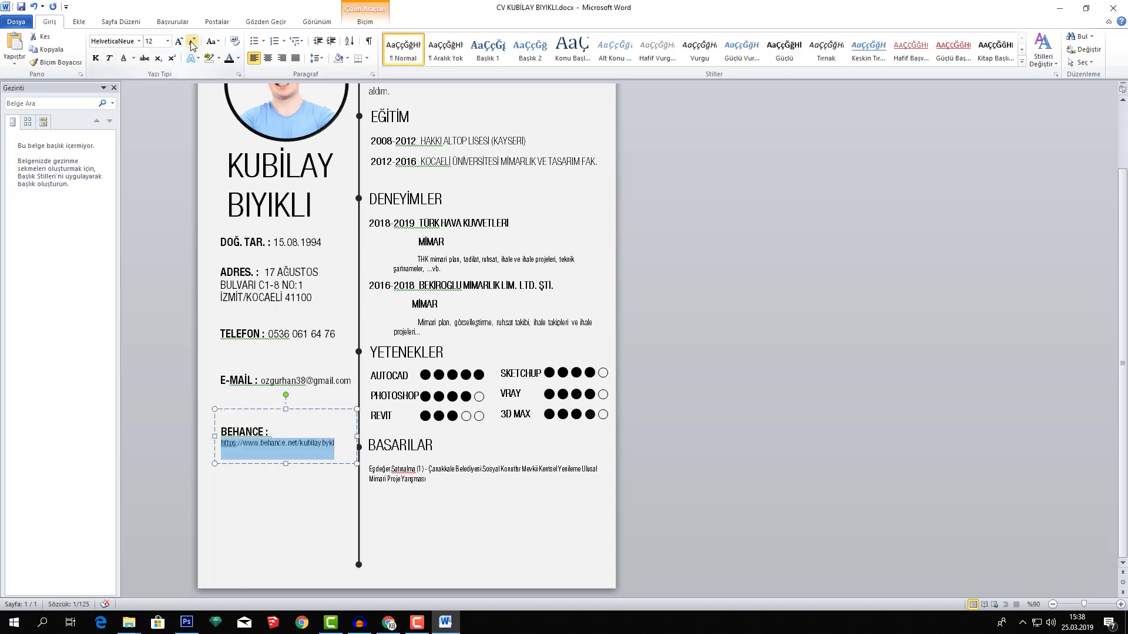
pyautogui.click(331, 447)
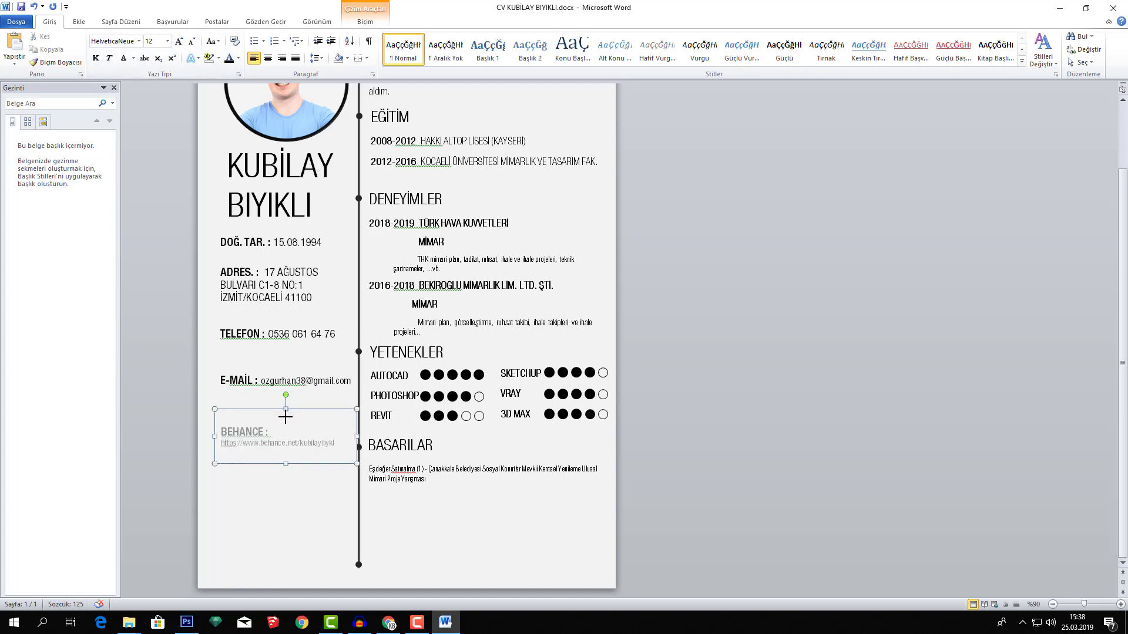
# Make the BEHANCE text box slightly narrower
pyautogui.moveTo(285, 412); pyautogui.dragTo(284, 416)
pyautogui.click(725, 394)
pyautogui.scroll(1, 725, 393)
pyautogui.click(288, 443)
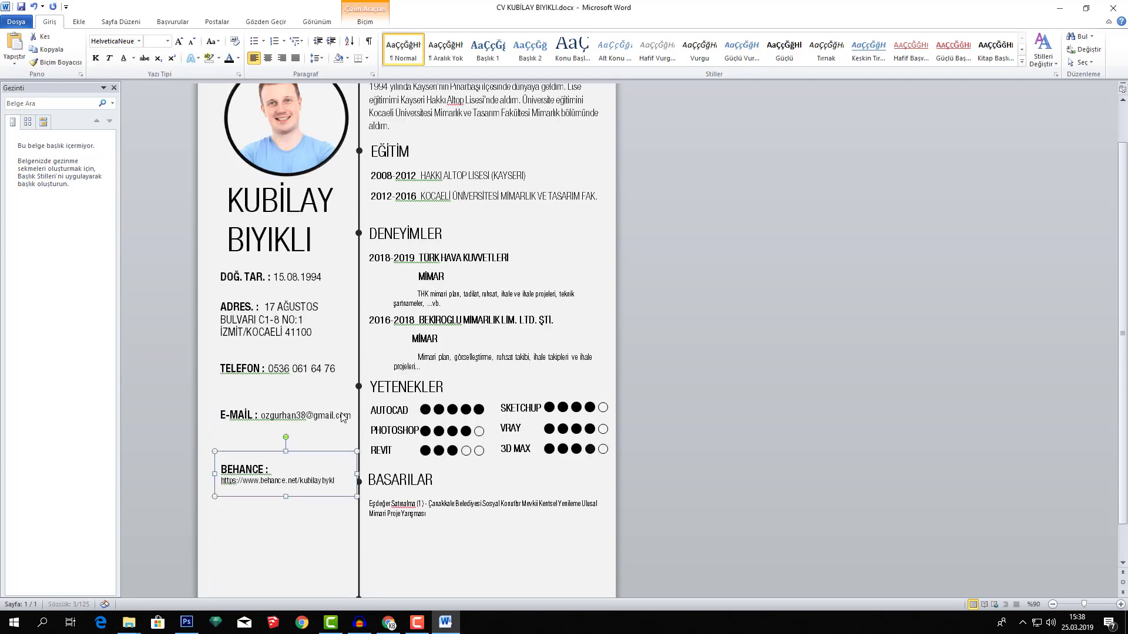
pyautogui.scroll(-1, 356, 433)
pyautogui.click(686, 404)
pyautogui.scroll(1, 686, 404)
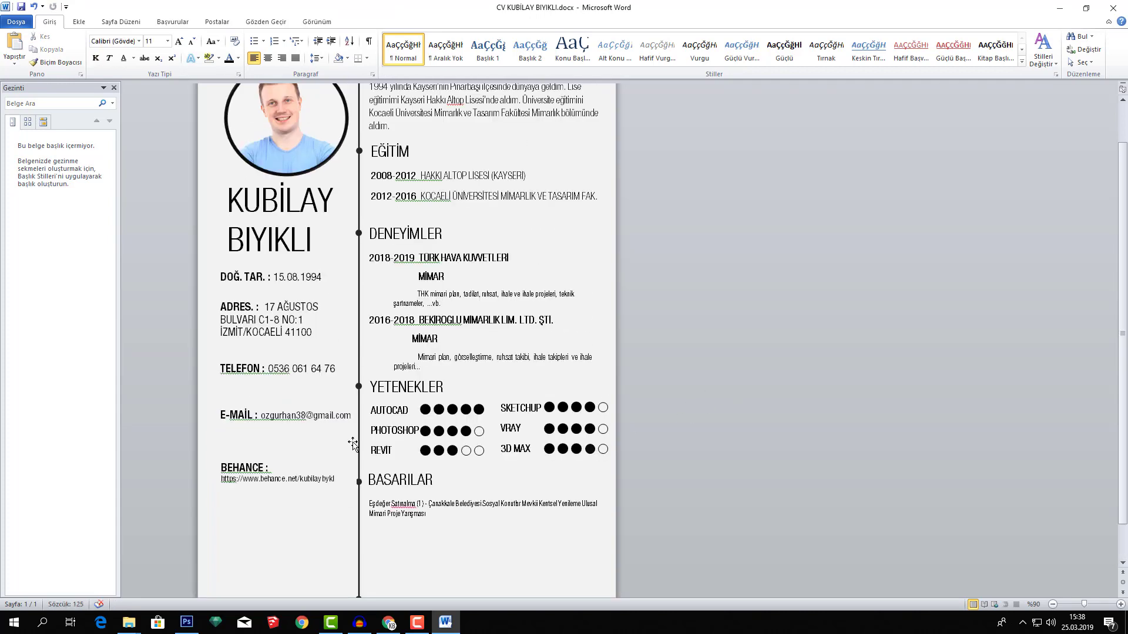
pyautogui.click(346, 475)
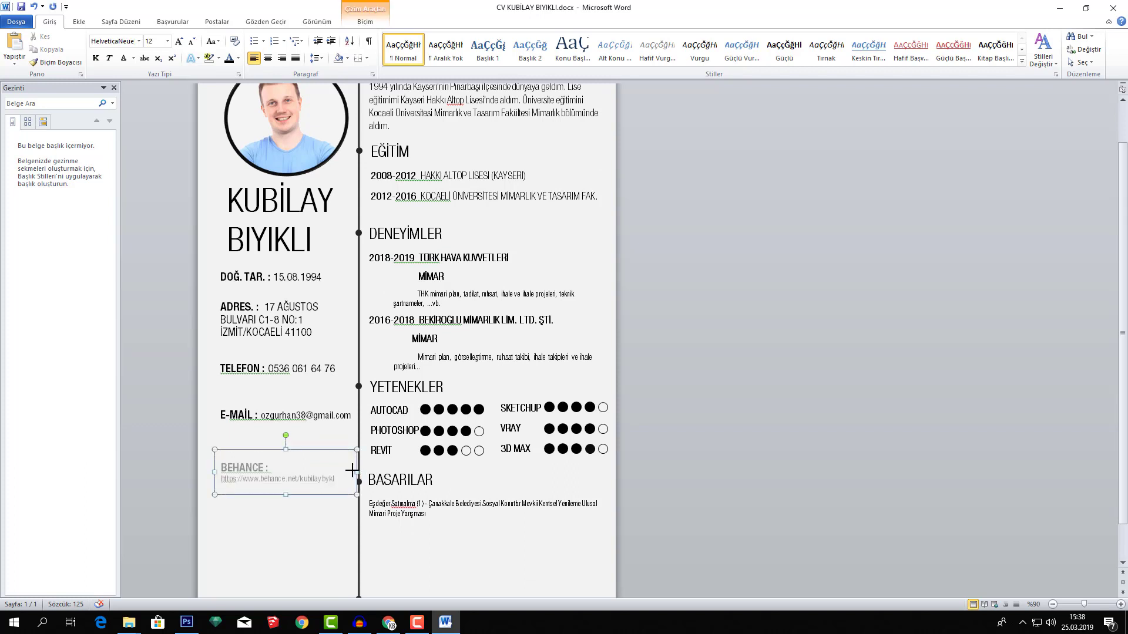
pyautogui.moveTo(354, 470); pyautogui.dragTo(350, 470)
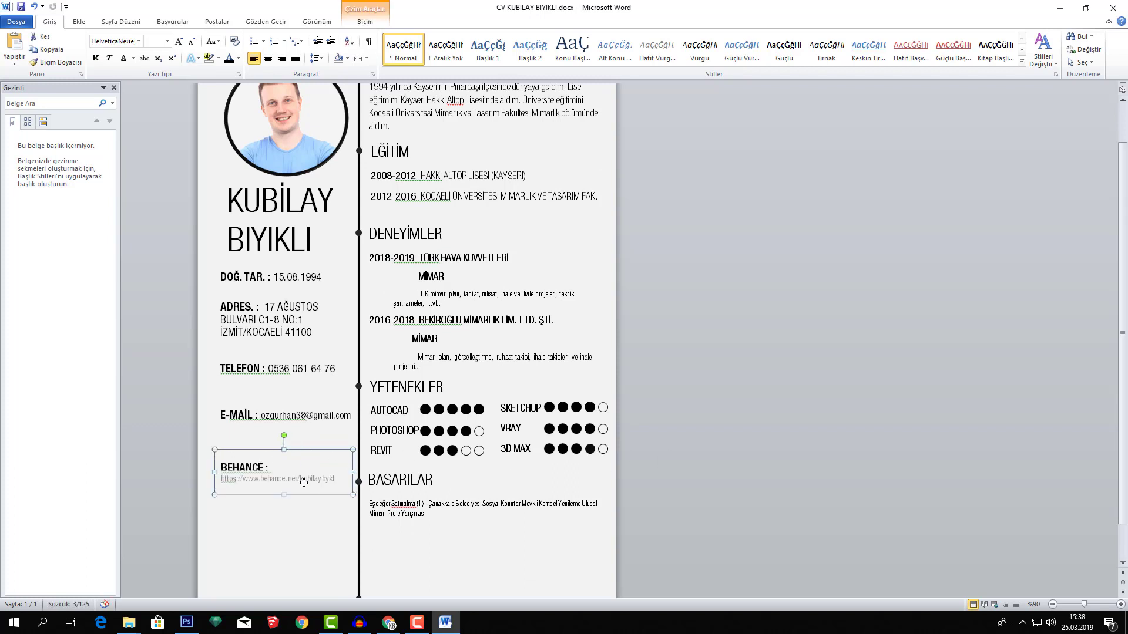
# Duplicate the BEHANCE box below as PİNTEREST with the Pinterest profile link, nudged upward
pyautogui.moveTo(302, 511); pyautogui.dragTo(222, 525)
pyautogui.write('p :')
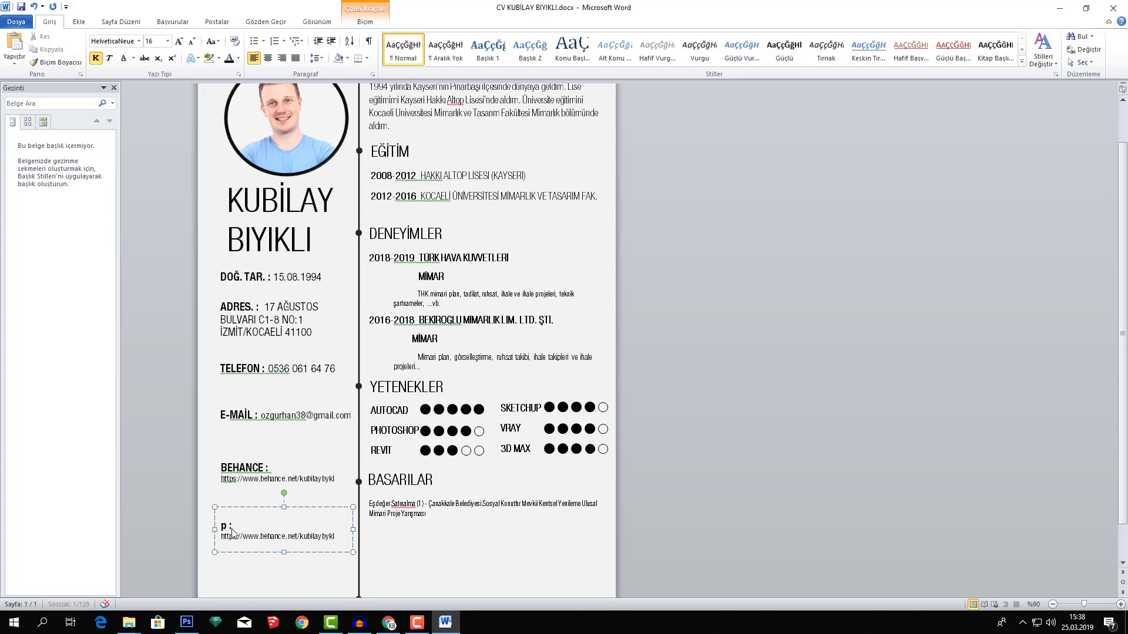
pyautogui.write('in')
pyautogui.press('BackSpace')
pyautogui.write('P')
pyautogui.write('İNTEREST')
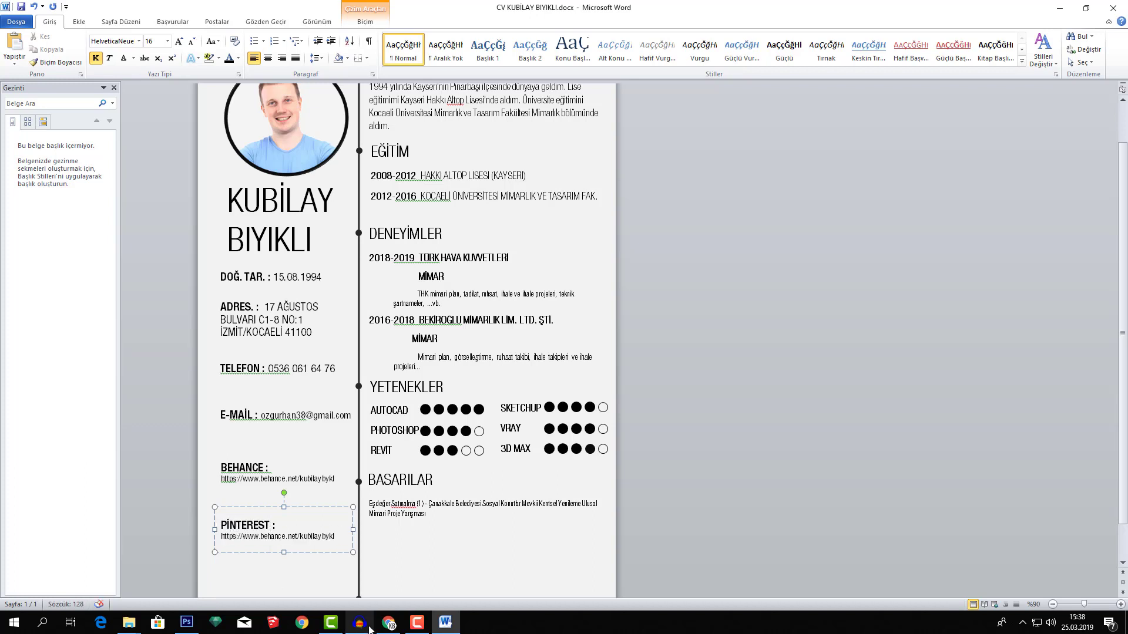
pyautogui.press('Down')
pyautogui.press('Home')
pyautogui.hotkey('shift', 'End')
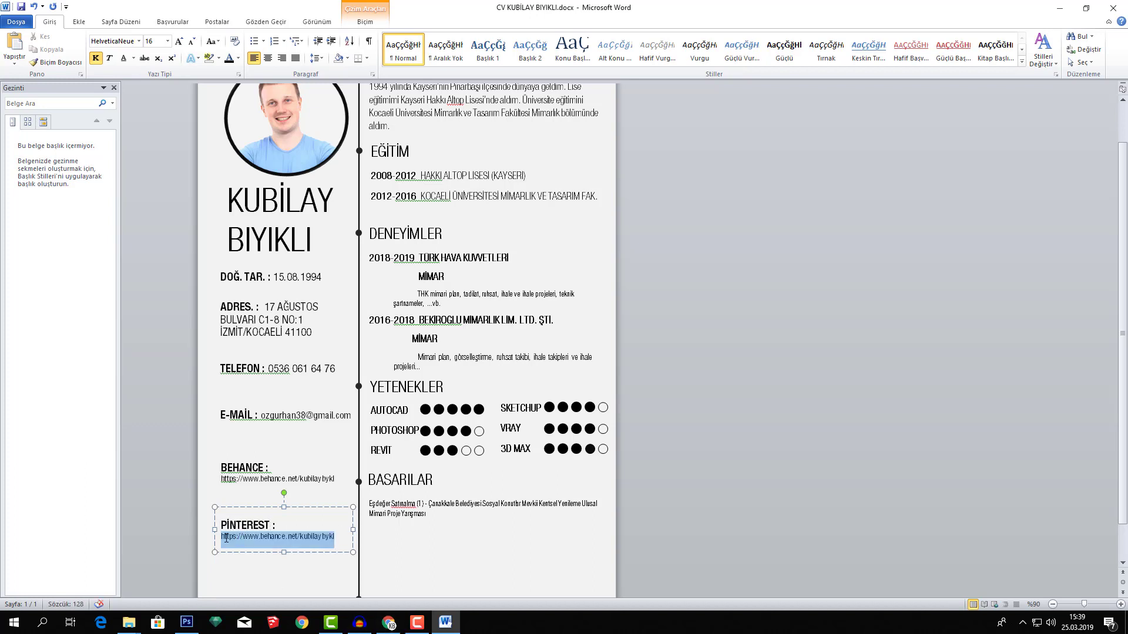
pyautogui.hotkey('ctrl', 'v')
pyautogui.click(706, 467)
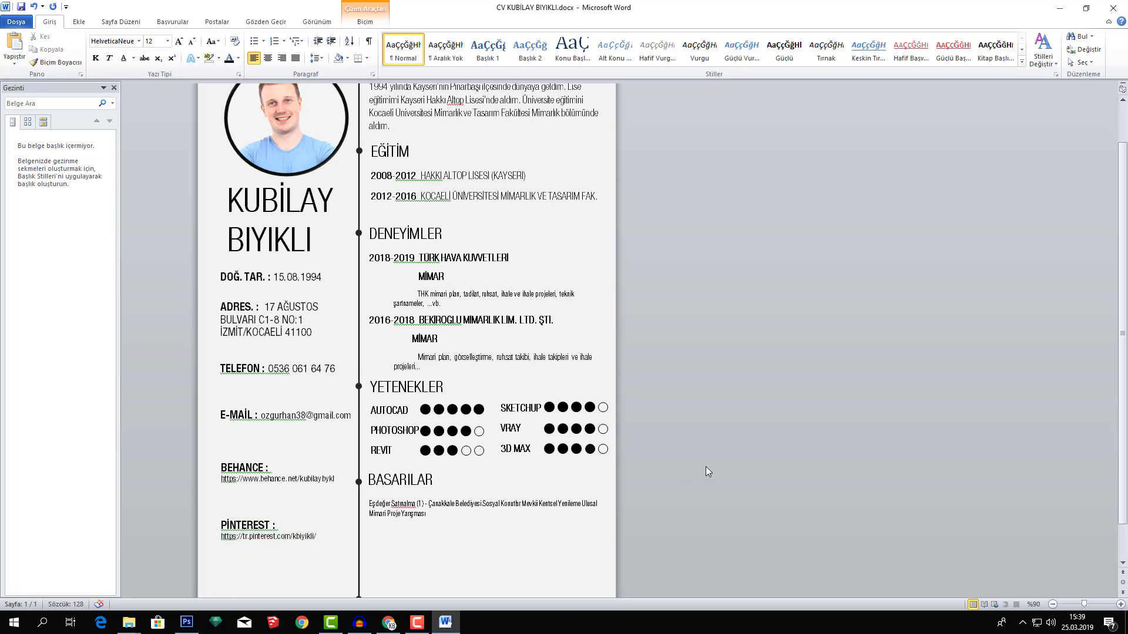
pyautogui.click(270, 525)
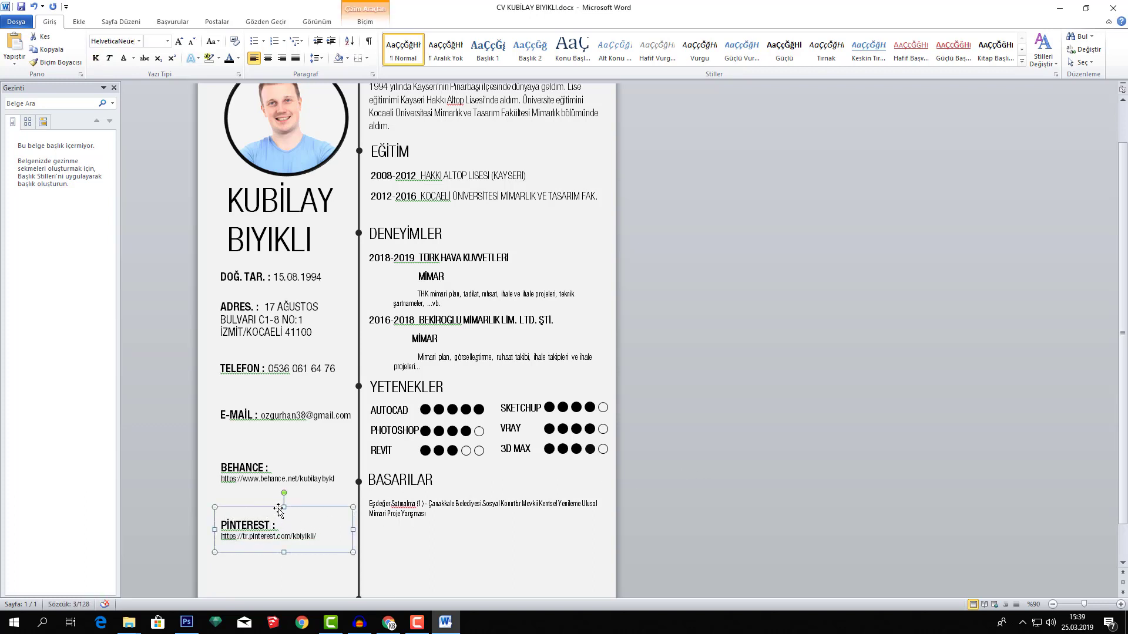
pyautogui.moveTo(267, 509); pyautogui.dragTo(306, 506)
# Move the Linkedin box up closer to the PİNTEREST entry
pyautogui.scroll(-1, 307, 506)
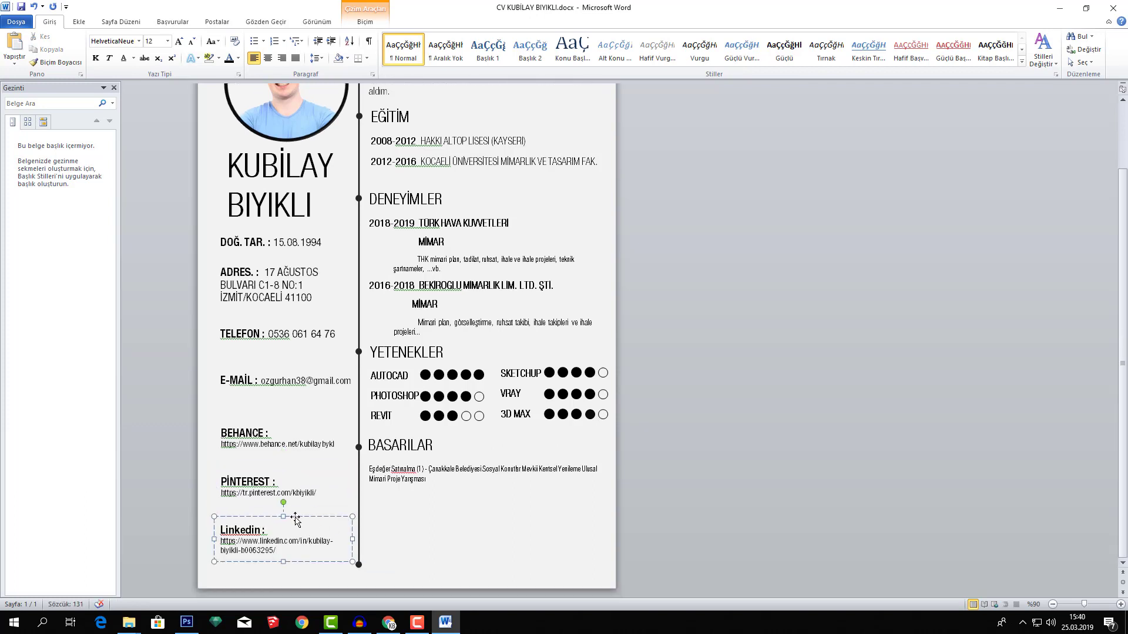
pyautogui.click(295, 516)
pyautogui.click(278, 520)
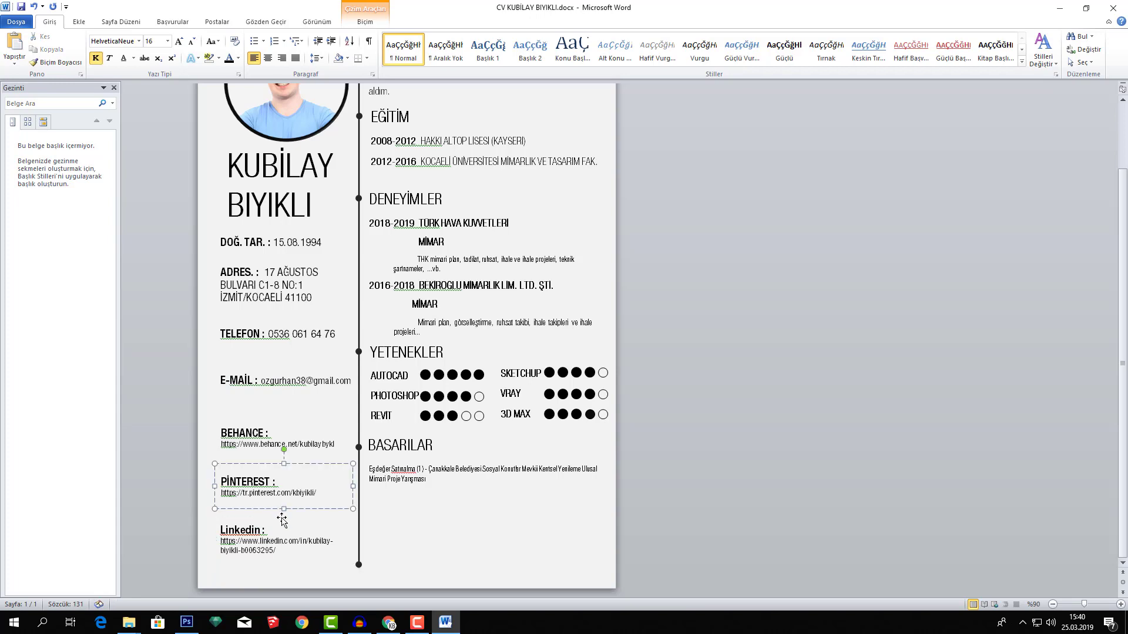
pyautogui.moveTo(274, 518); pyautogui.dragTo(275, 513)
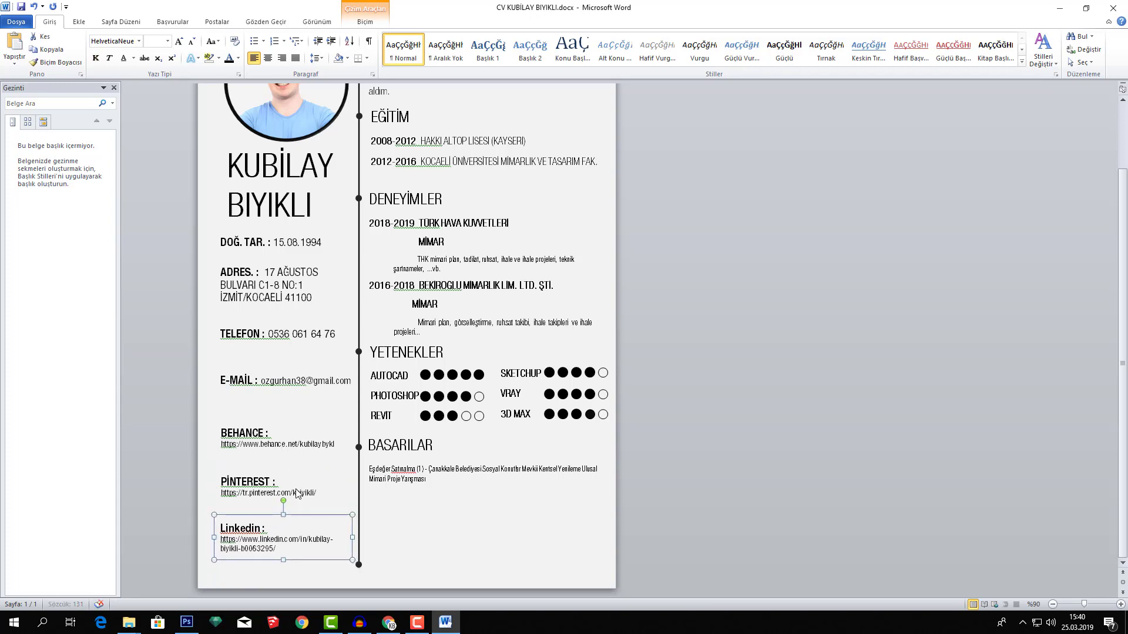
pyautogui.scroll(1, 369, 528)
pyautogui.click(370, 583)
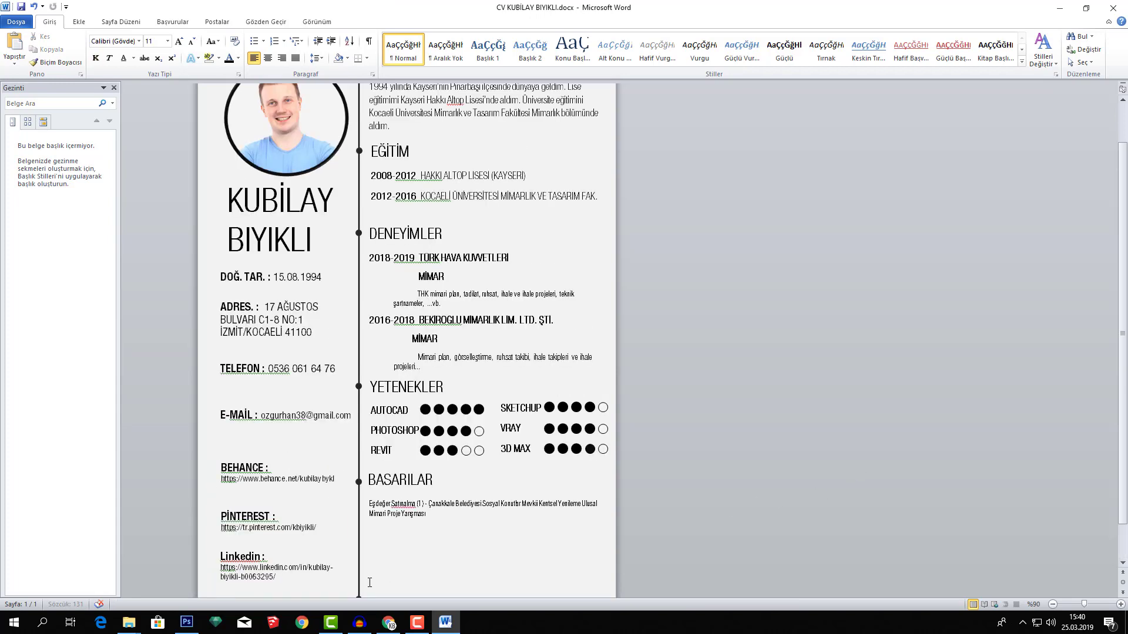
pyautogui.scroll(-1, 391, 540)
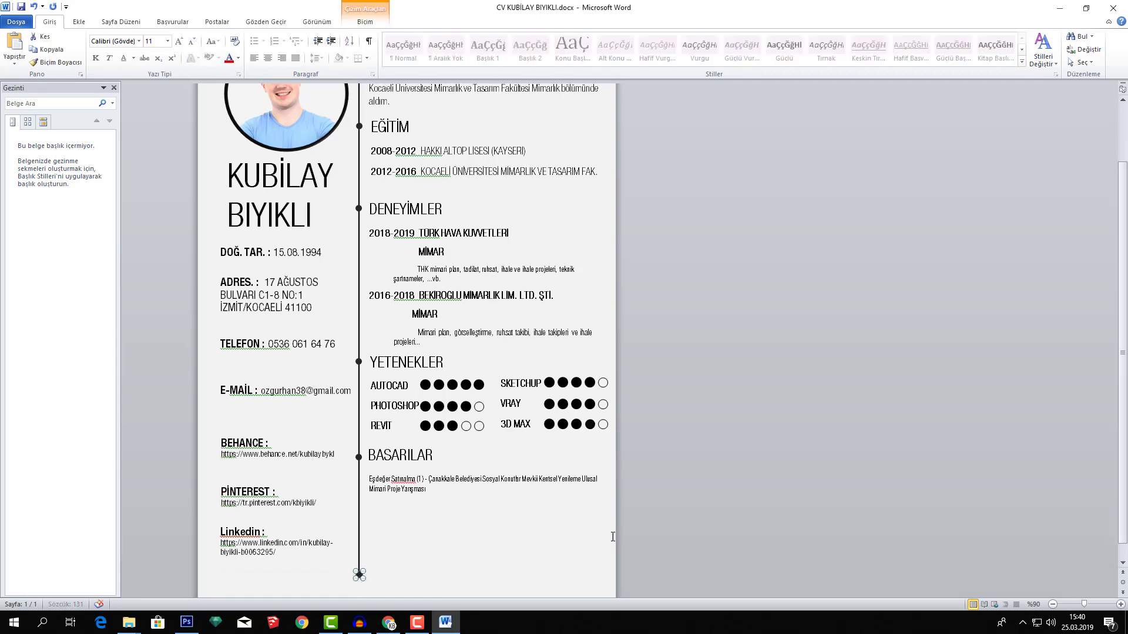
pyautogui.scroll(1, 544, 473)
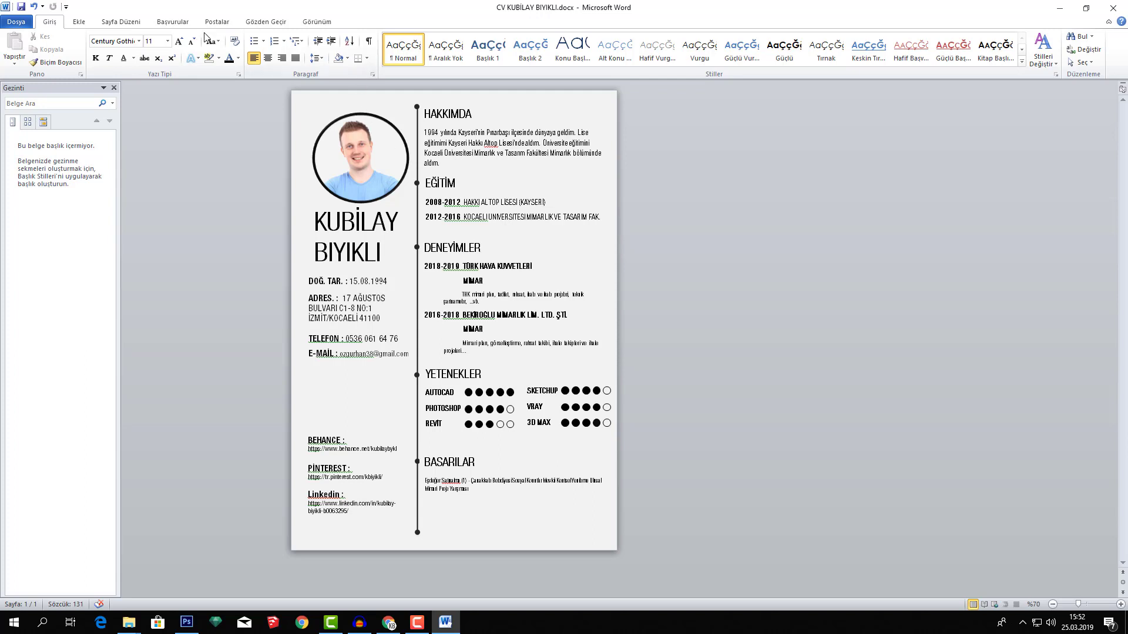
# Pick the Rectangle shape from the Ekle tab's Şekiller gallery
pyautogui.click(79, 22)
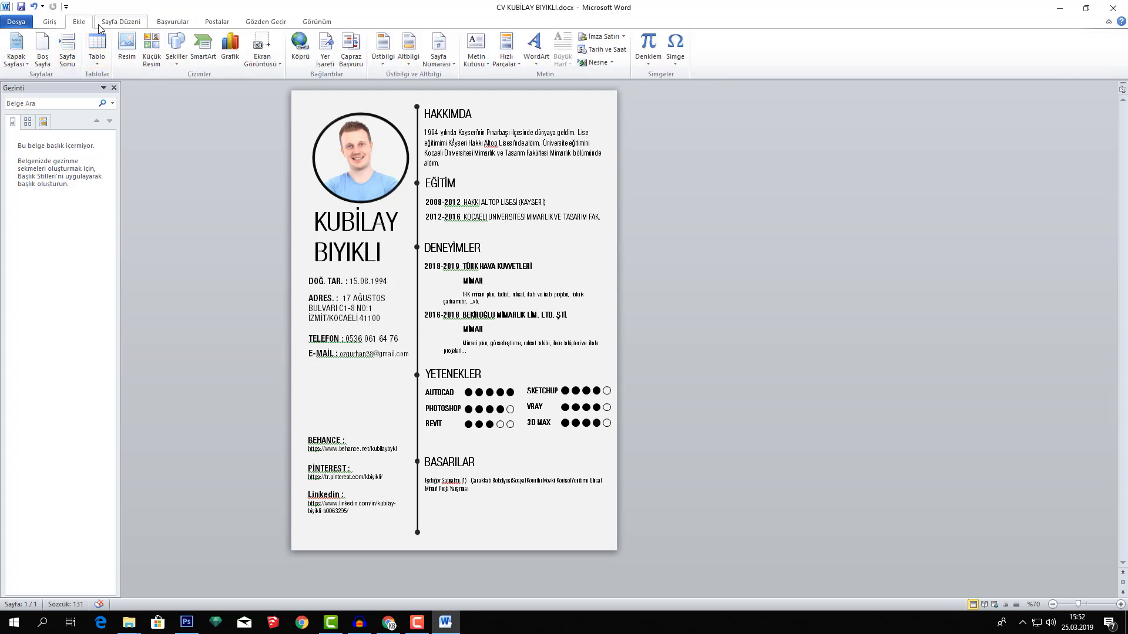
pyautogui.click(179, 53)
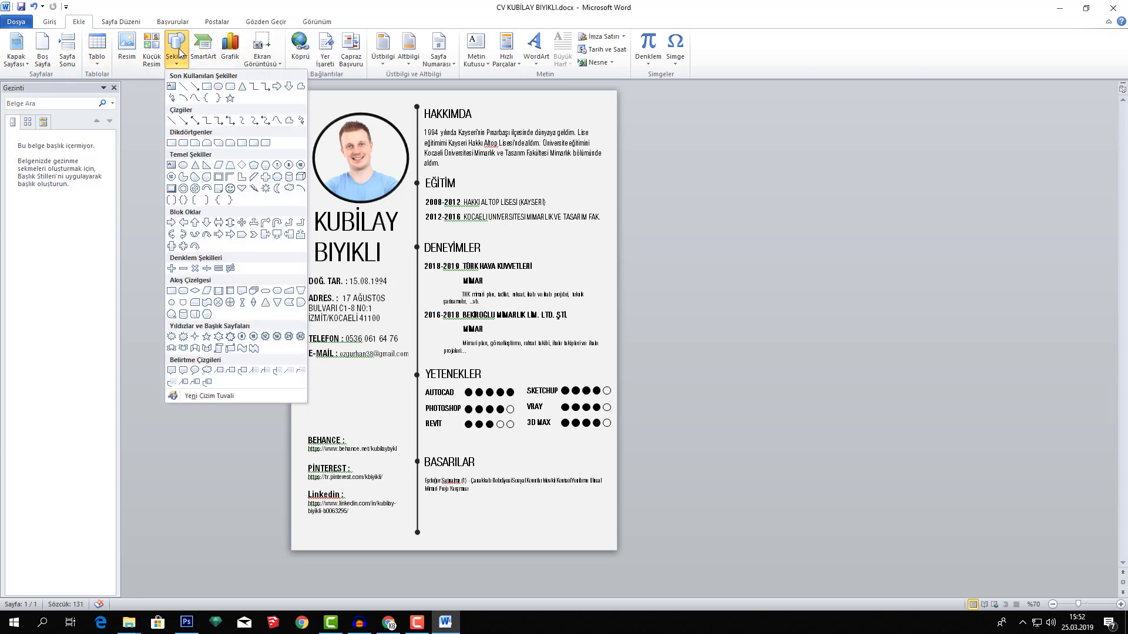
pyautogui.click(202, 87)
# Draw a rectangle over the photo area, send it to the back, and give it a dark fill
pyautogui.moveTo(292, 94); pyautogui.dragTo(415, 205)
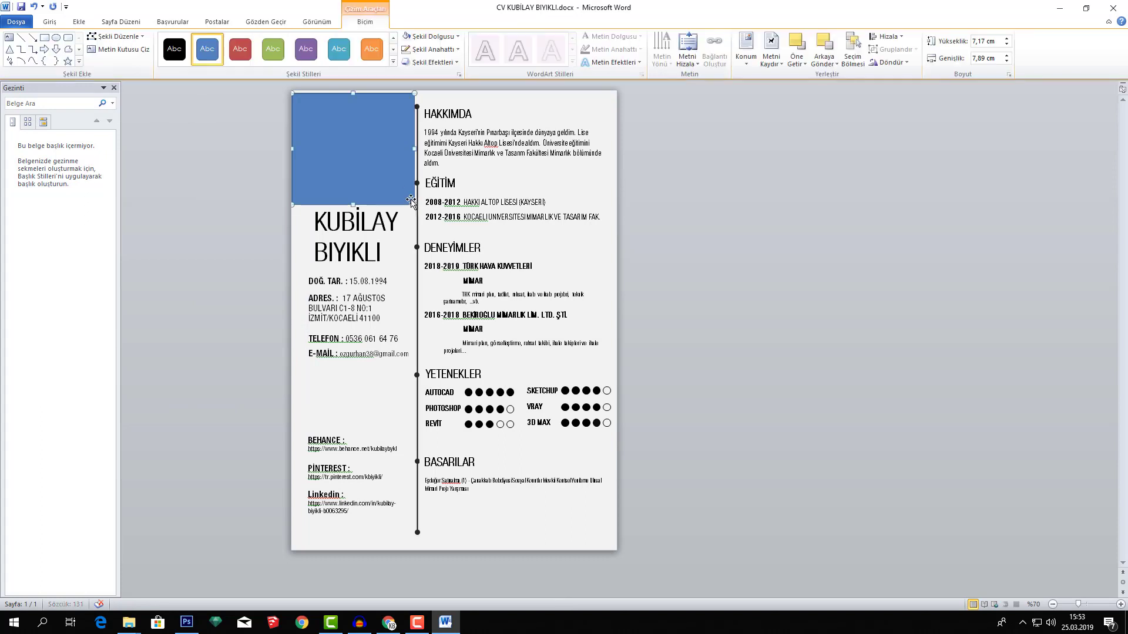
pyautogui.rightClick(364, 107)
pyautogui.moveTo(411, 226)
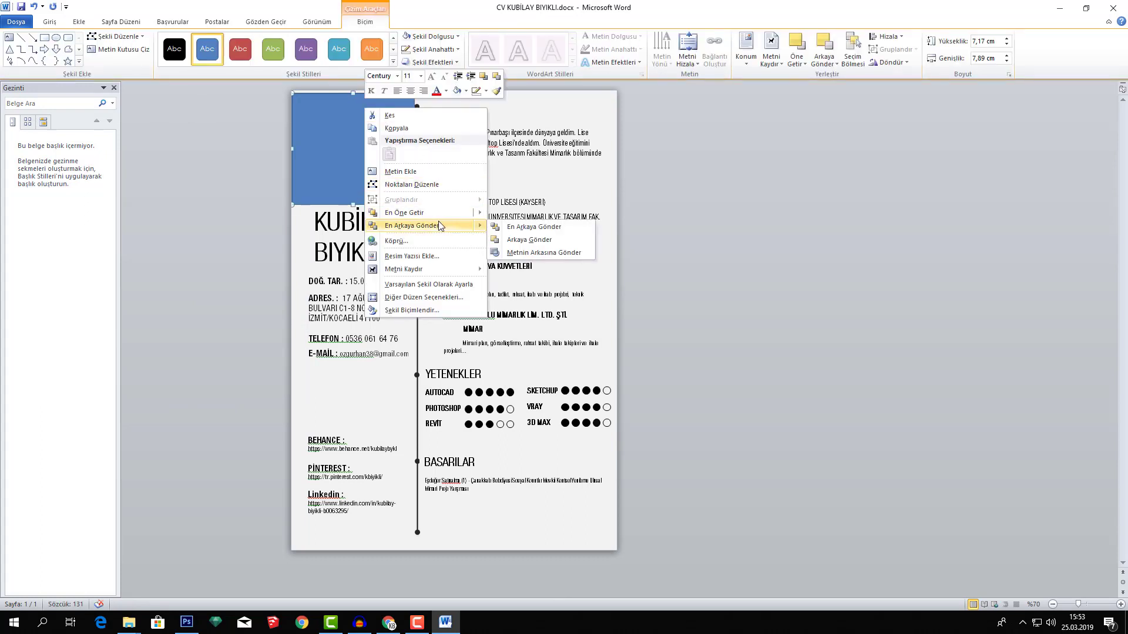
pyautogui.click(511, 225)
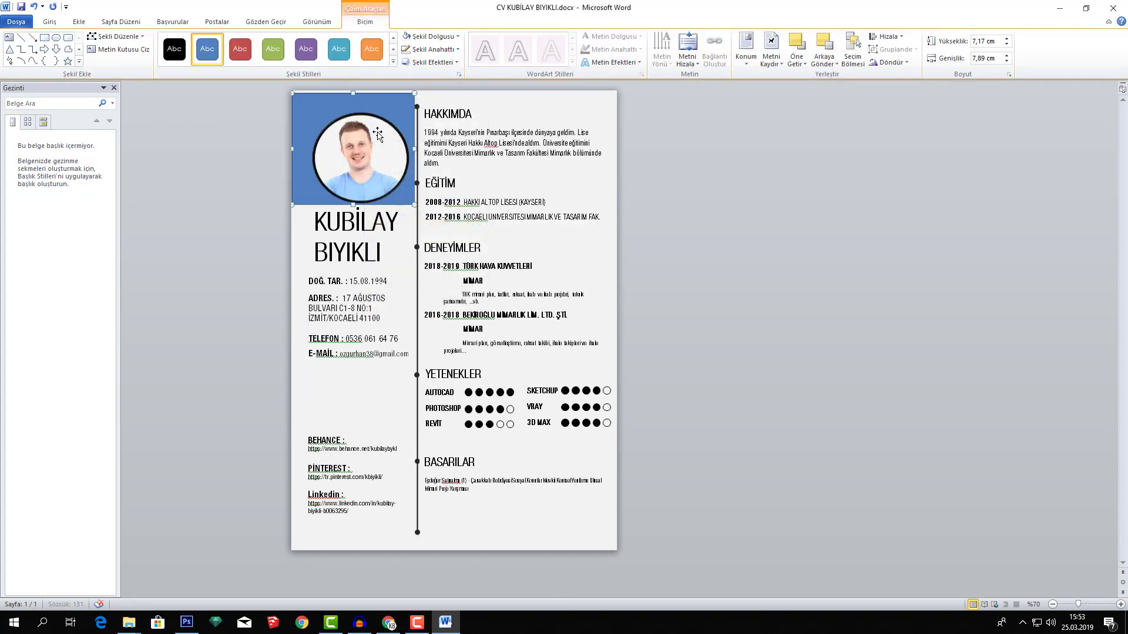
pyautogui.click(174, 49)
pyautogui.click(432, 36)
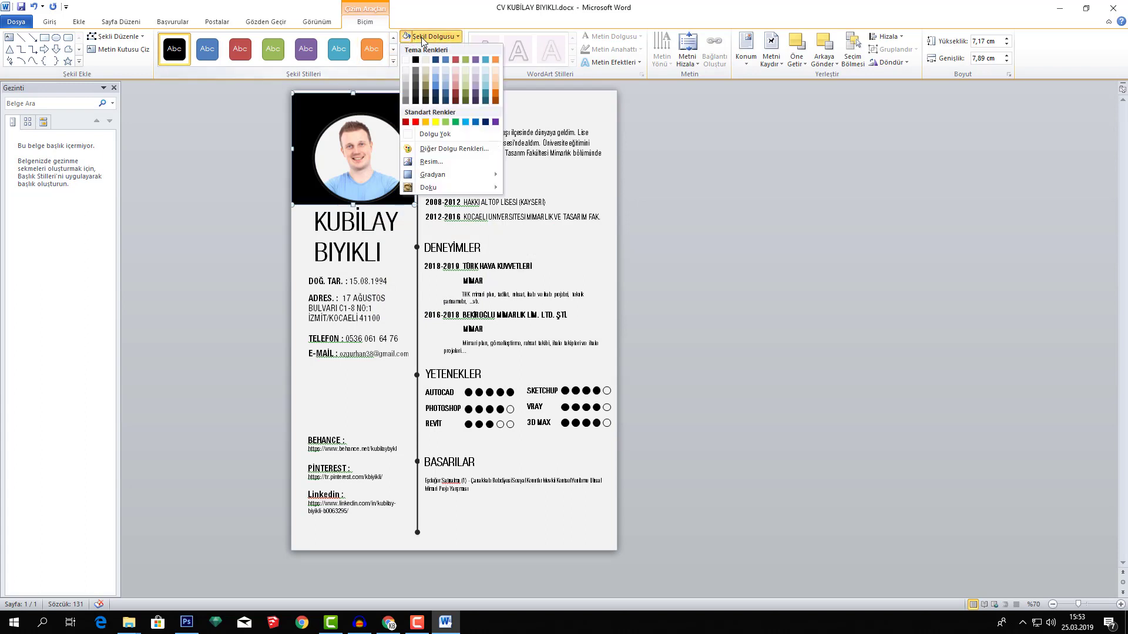
pyautogui.click(416, 94)
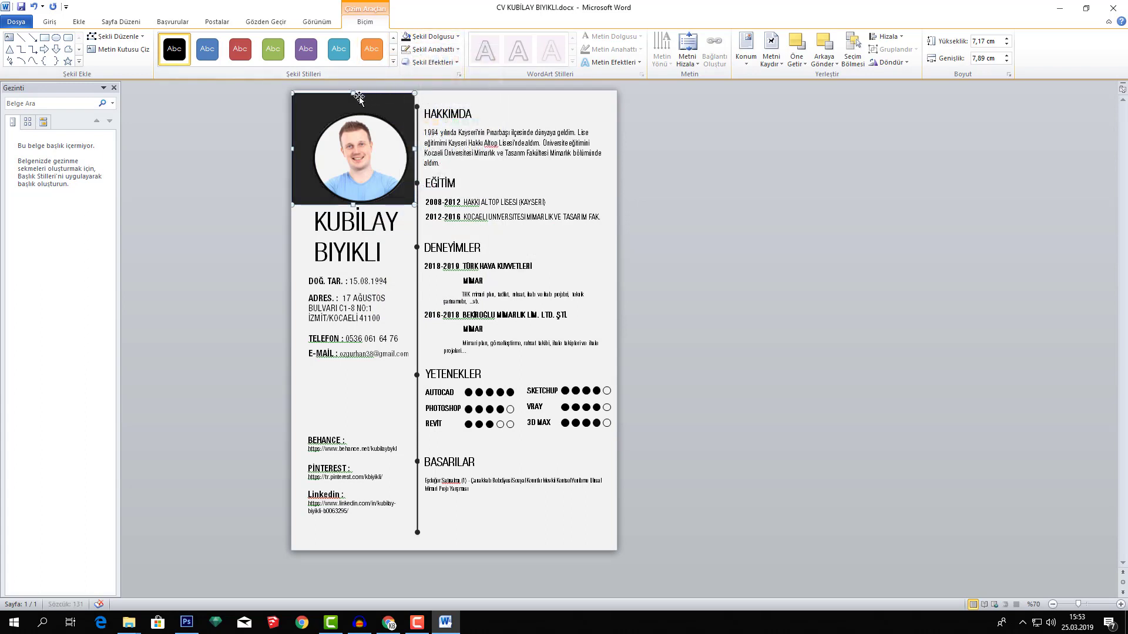
# Stretch the rectangle to the page top, left edge and divider line, then fill it lighter grey
pyautogui.moveTo(353, 91); pyautogui.dragTo(353, 85)
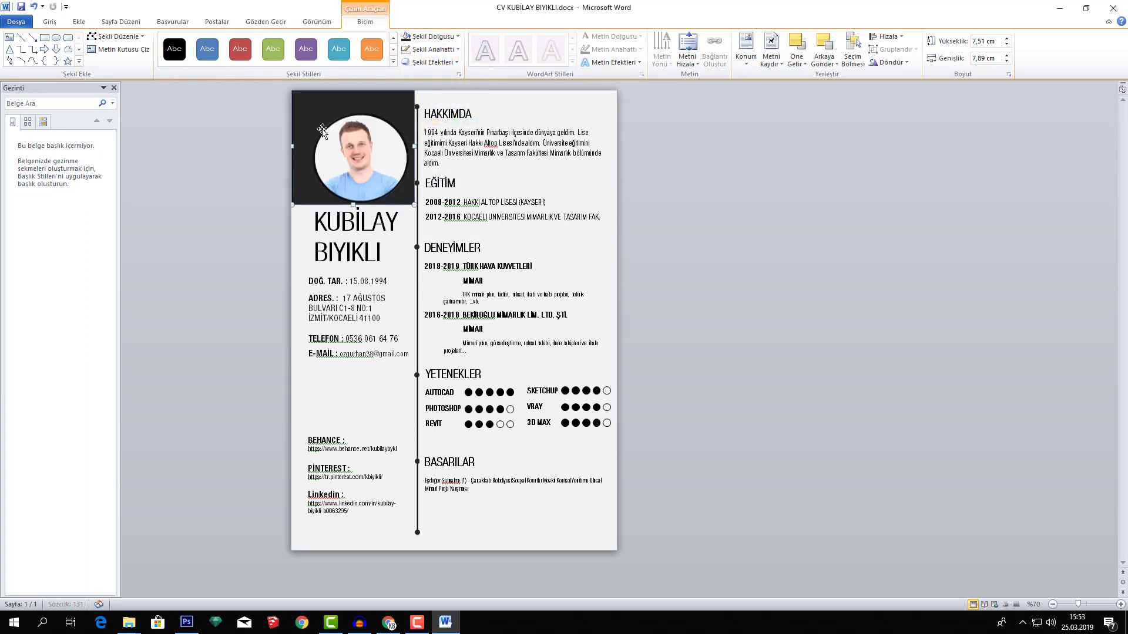
pyautogui.moveTo(290, 145); pyautogui.dragTo(283, 144)
pyautogui.moveTo(415, 145); pyautogui.dragTo(417, 145)
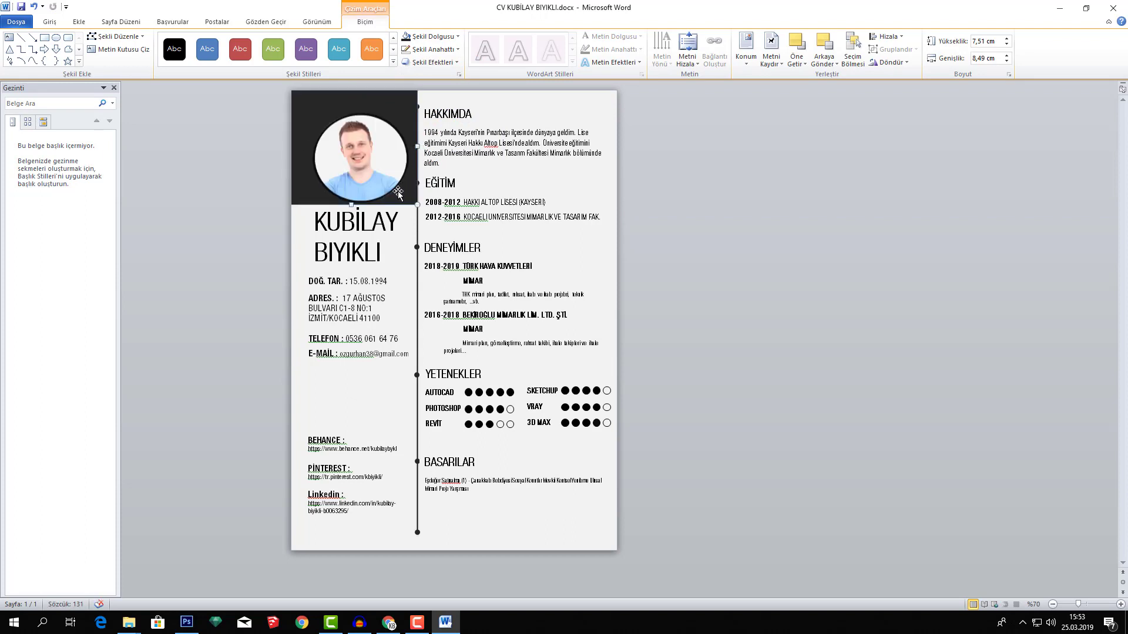
pyautogui.click(434, 37)
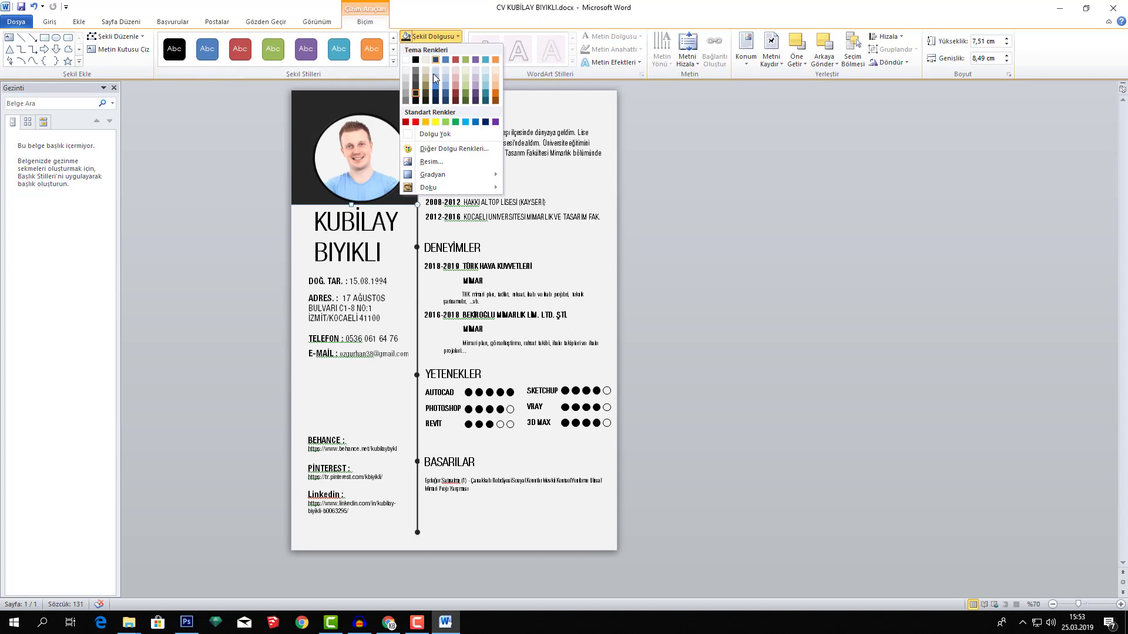
pyautogui.click(416, 81)
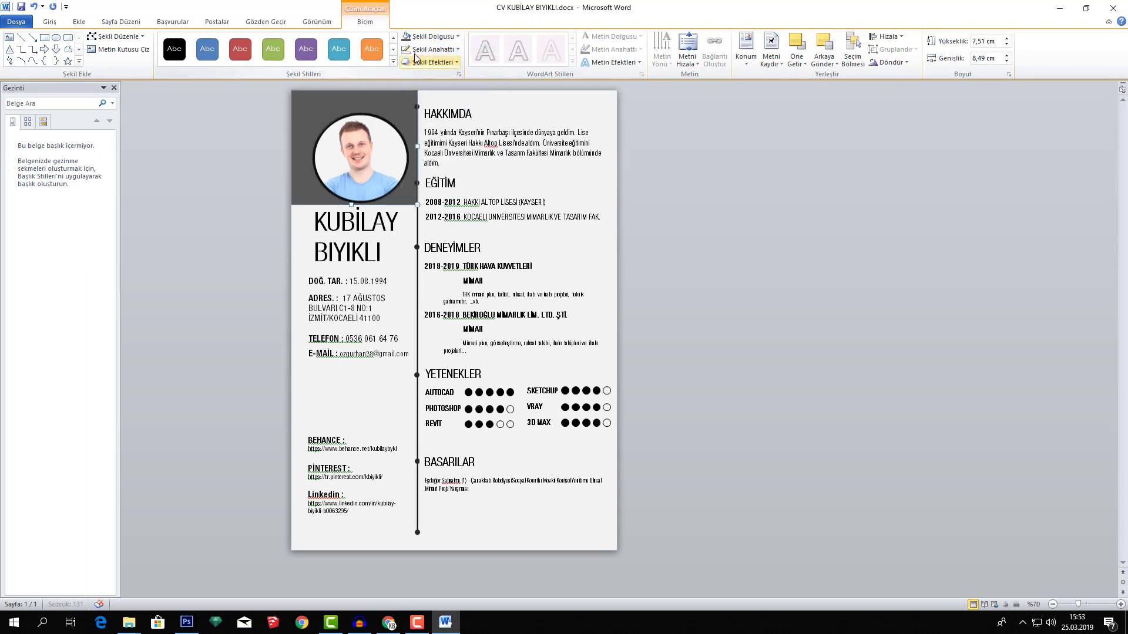
pyautogui.click(426, 35)
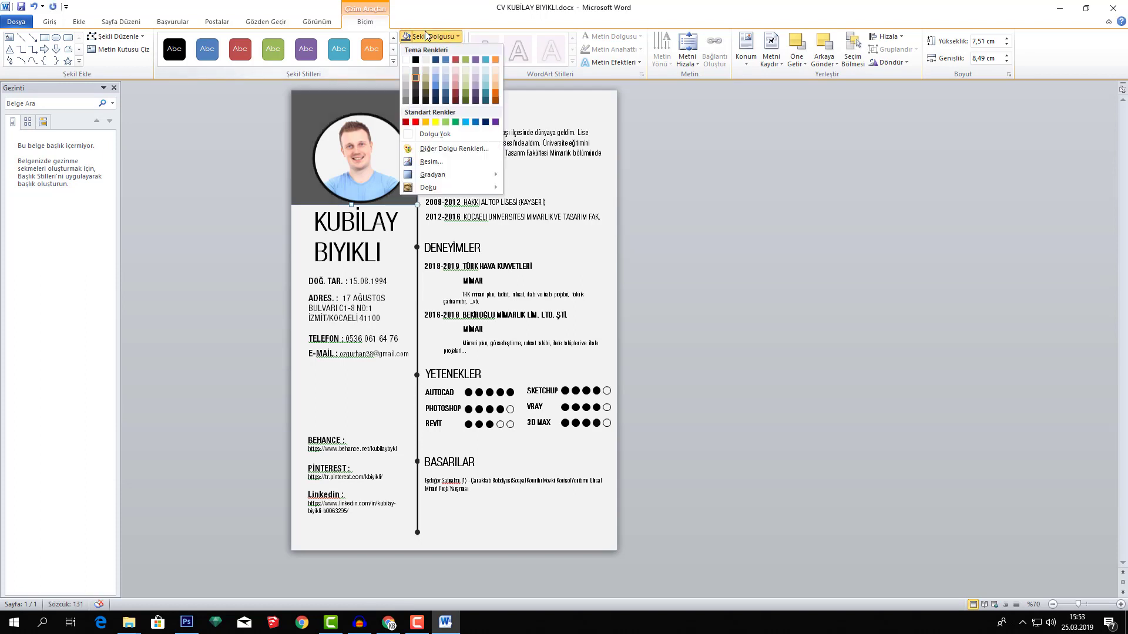
pyautogui.click(416, 76)
pyautogui.click(687, 113)
# Set the circular profile photo's picture border to Anahat Yok, removing its dark outline
pyautogui.click(380, 134)
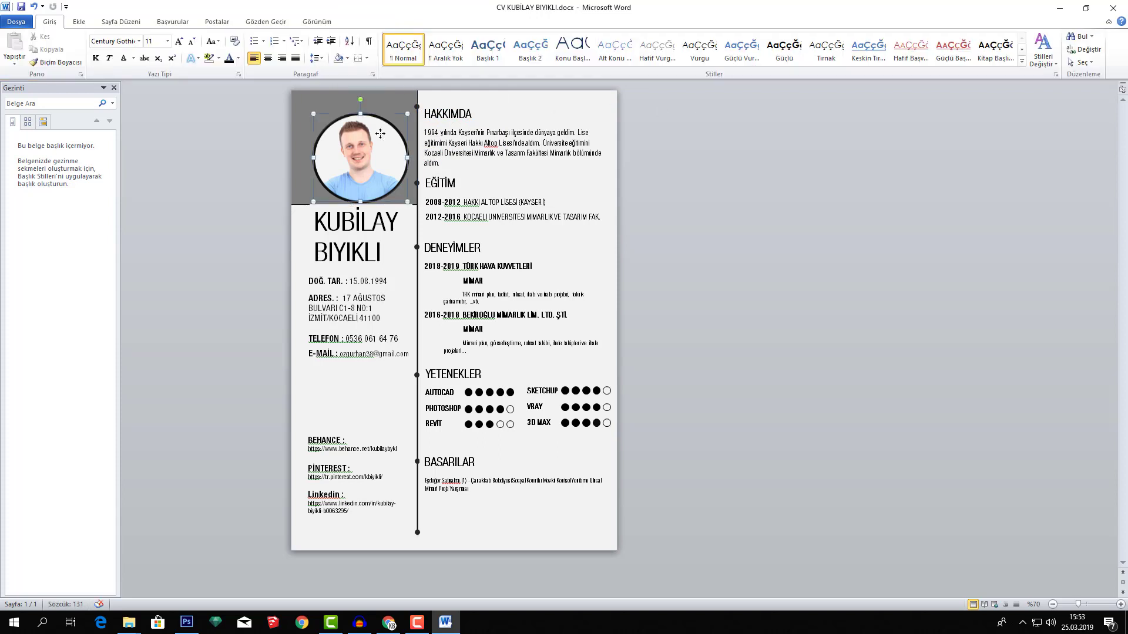
pyautogui.click(376, 23)
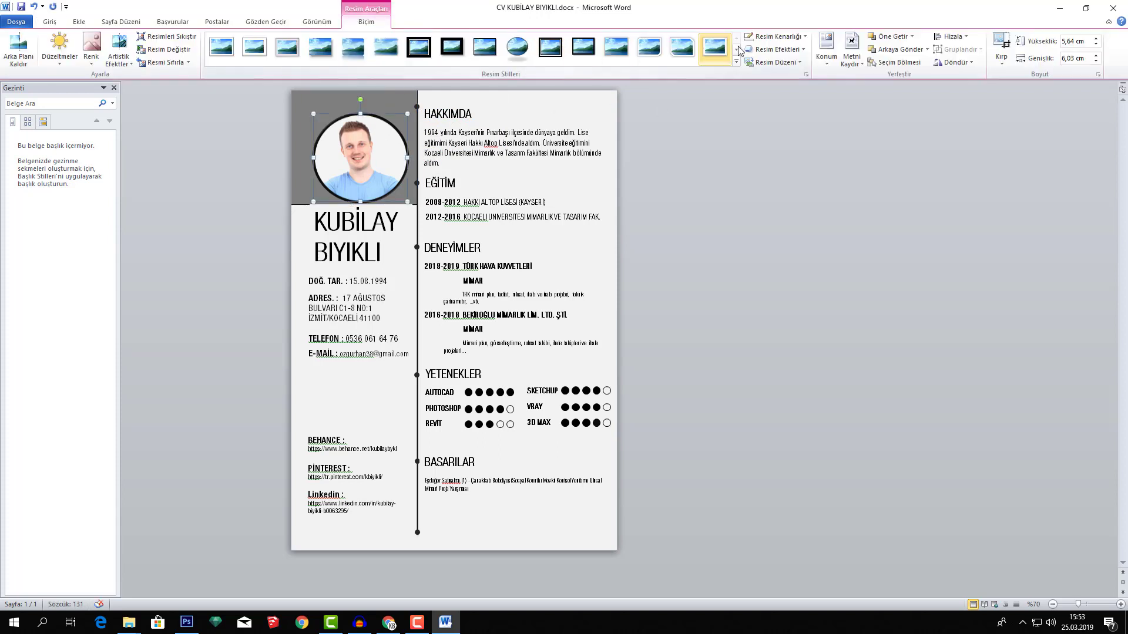
pyautogui.click(777, 37)
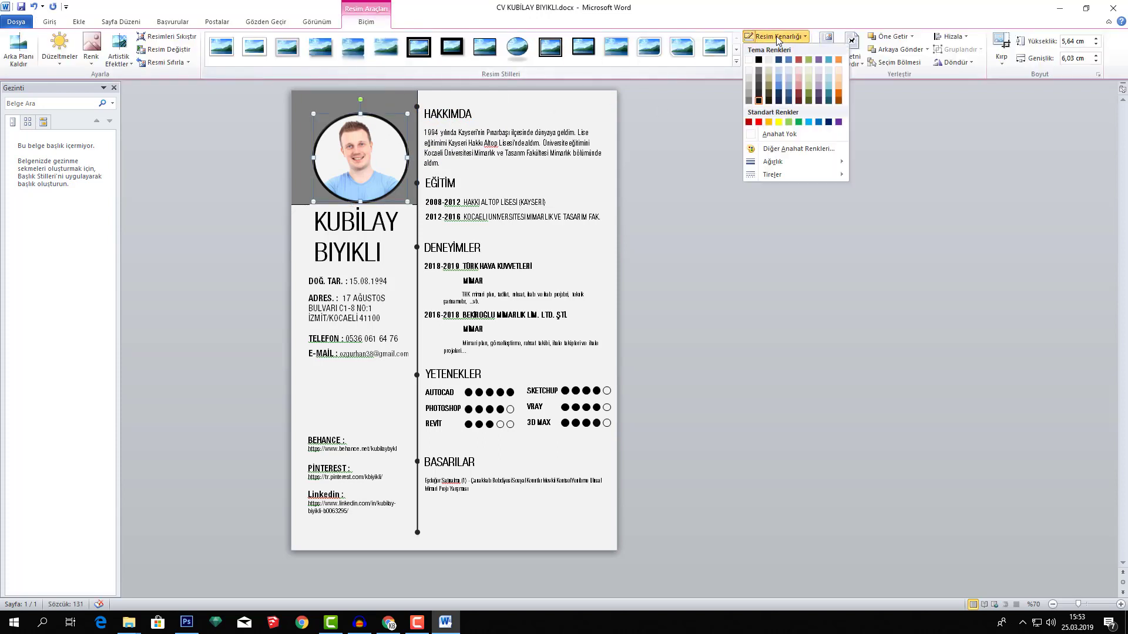
pyautogui.click(762, 76)
pyautogui.click(655, 138)
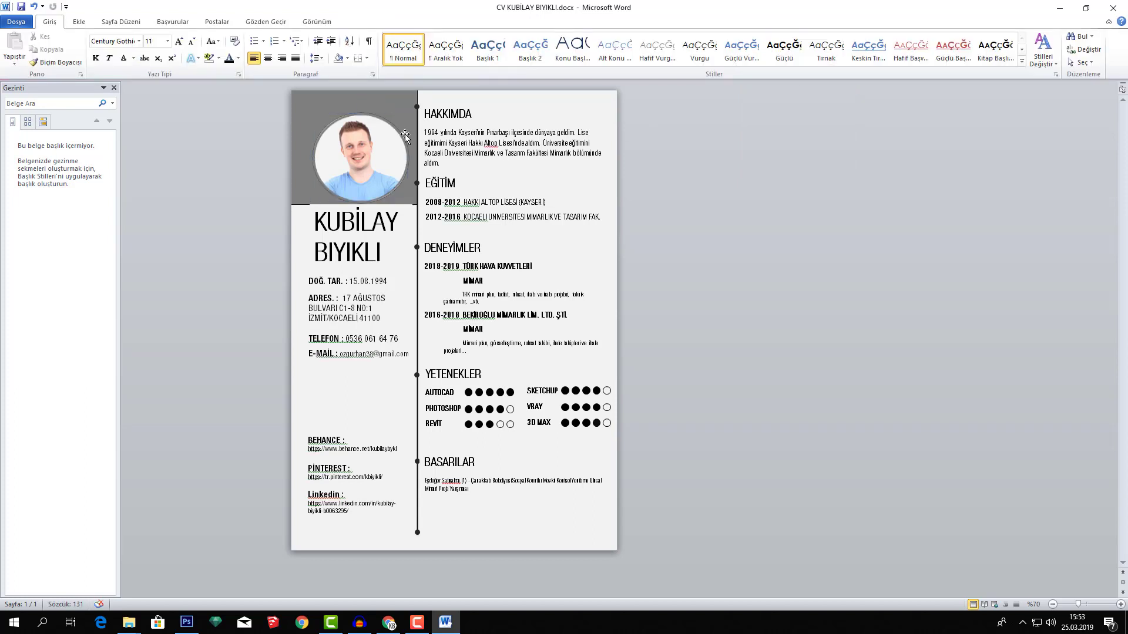
pyautogui.doubleClick(372, 138)
pyautogui.click(775, 37)
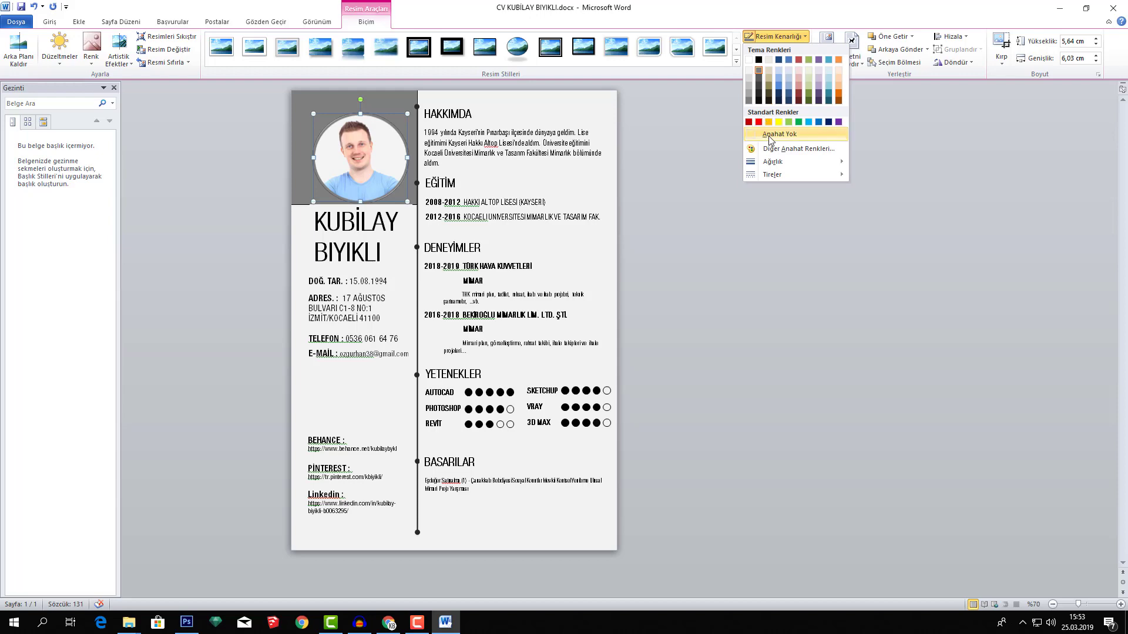
pyautogui.click(705, 150)
pyautogui.click(381, 156)
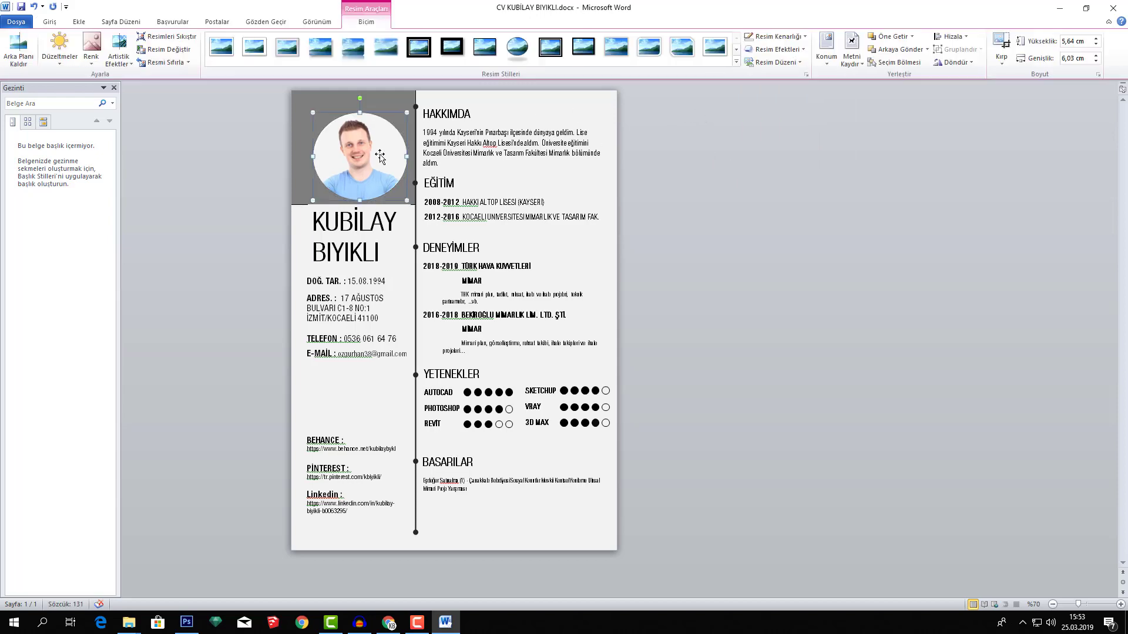
pyautogui.click(805, 189)
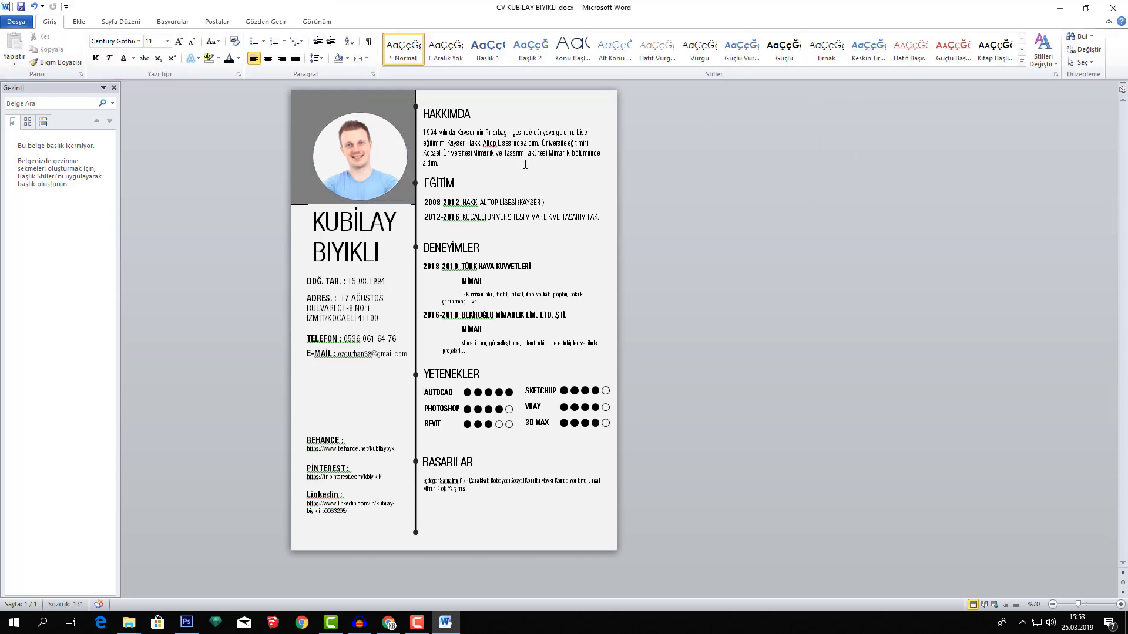
pyautogui.click(392, 97)
pyautogui.click(738, 151)
pyautogui.click(391, 96)
pyautogui.moveTo(350, 204); pyautogui.dragTo(361, 555)
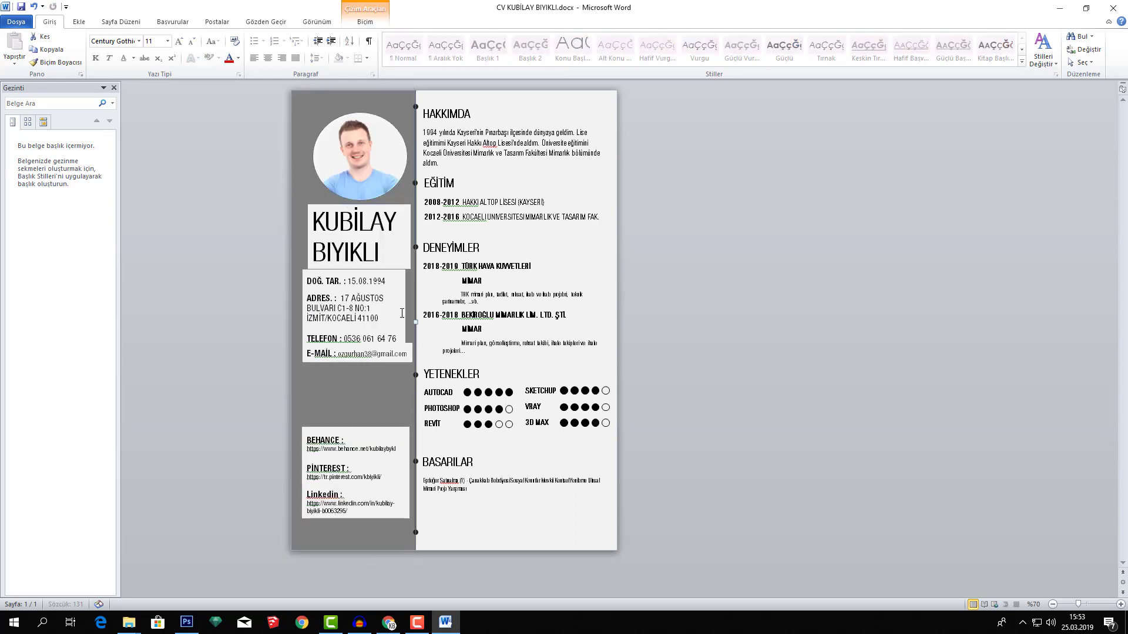
pyautogui.click(509, 337)
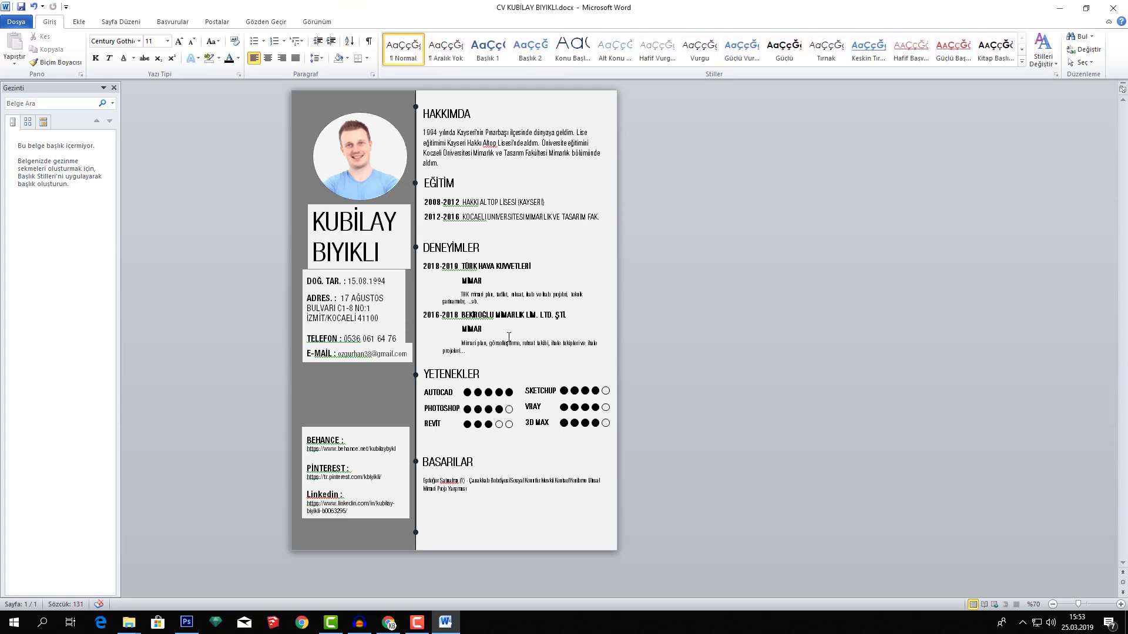
pyautogui.click(361, 107)
pyautogui.click(364, 22)
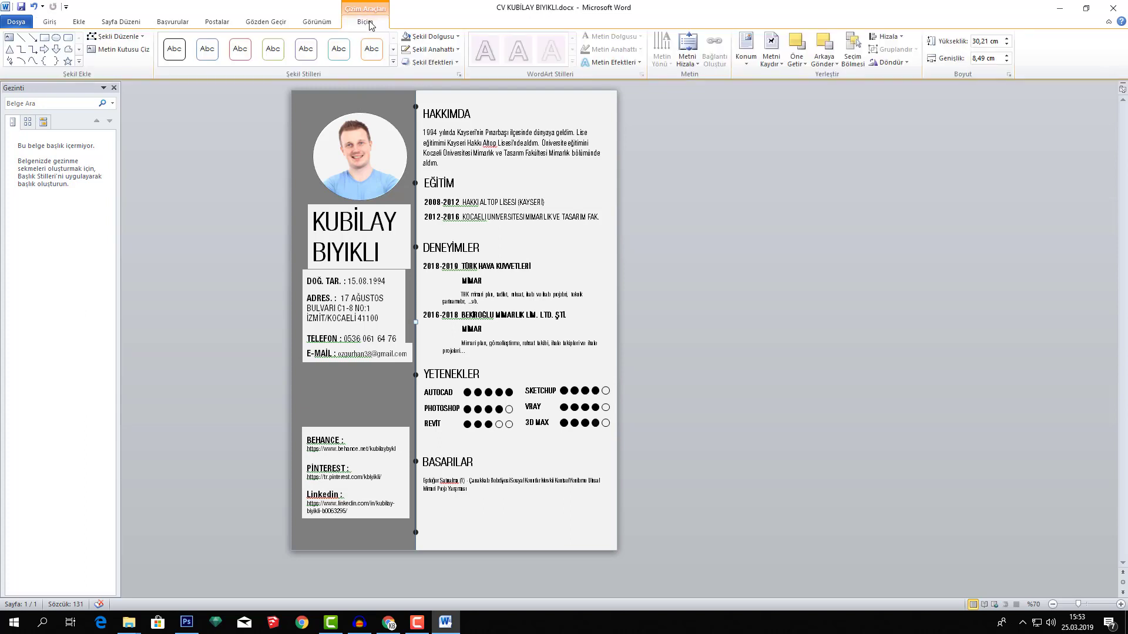
pyautogui.click(428, 37)
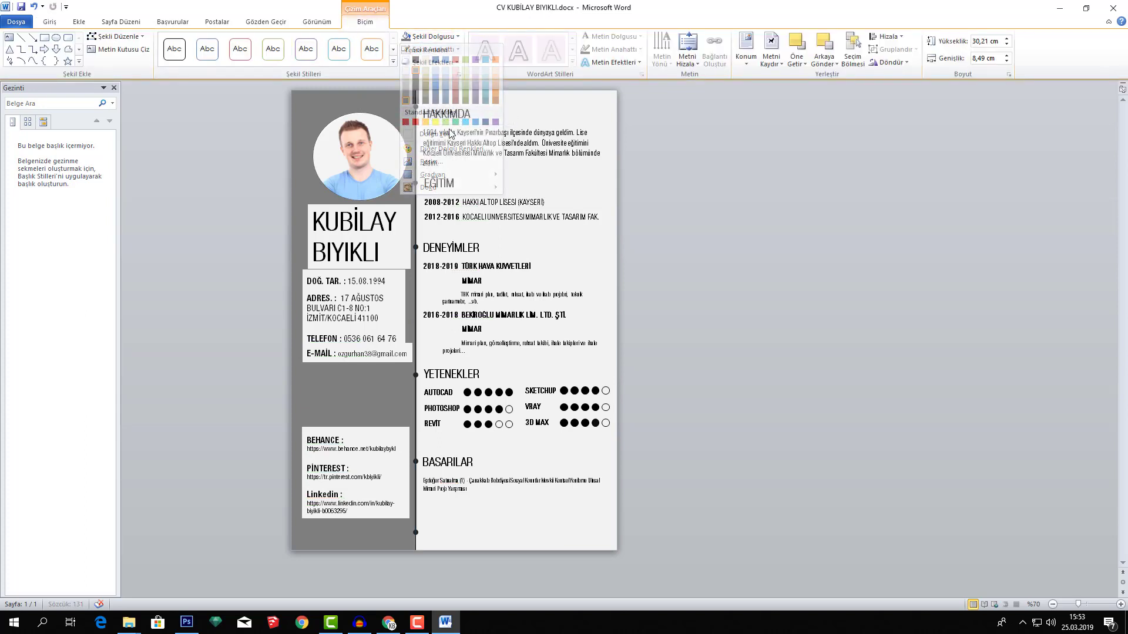
pyautogui.click(699, 176)
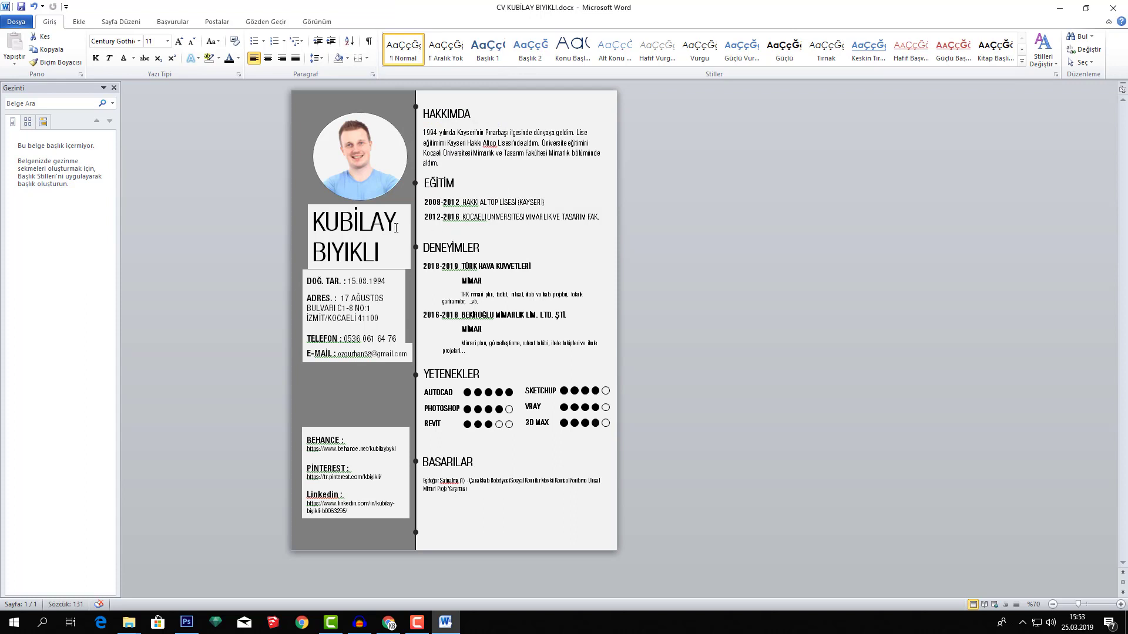
pyautogui.click(396, 228)
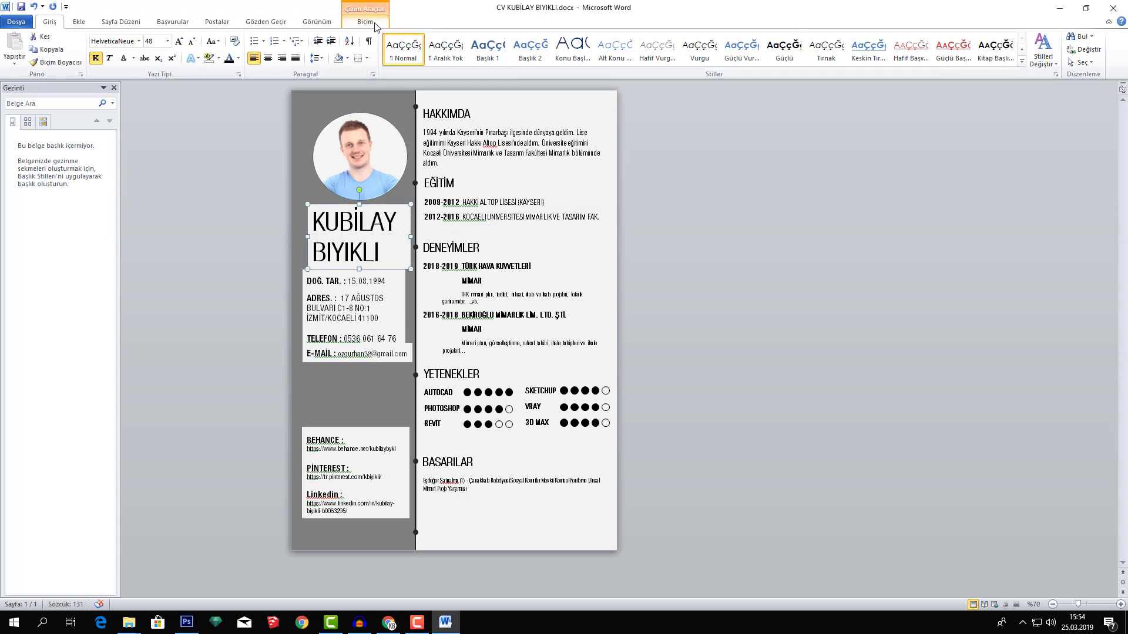
# Try a lighter text outline on the name, undo it, and fill the name box gray
pyautogui.click(376, 27)
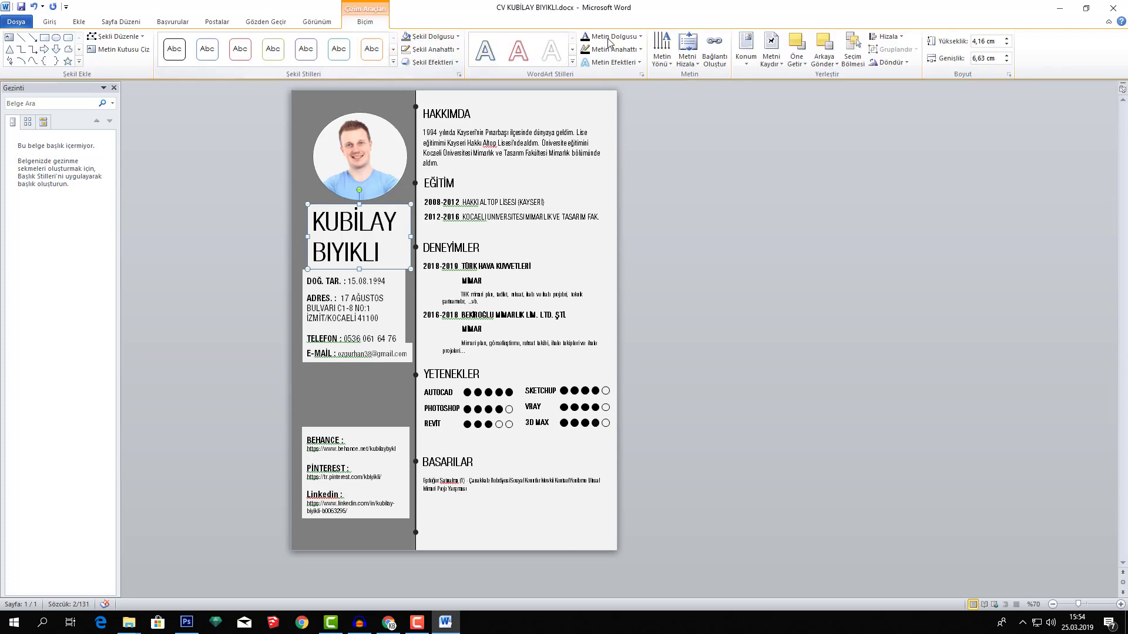
pyautogui.click(626, 51)
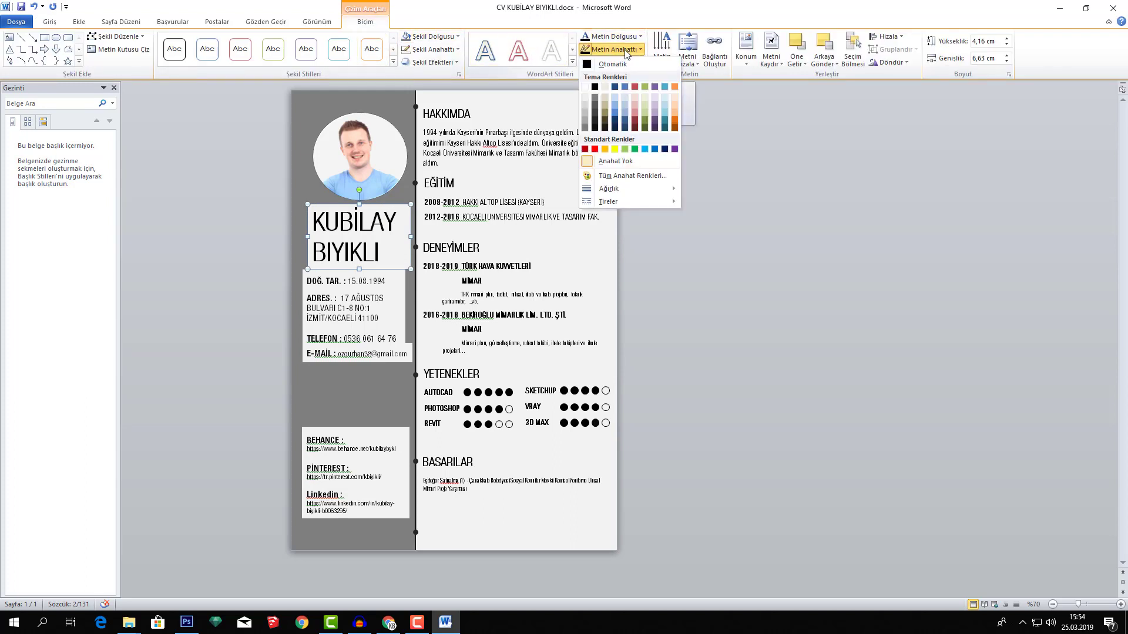
pyautogui.click(585, 126)
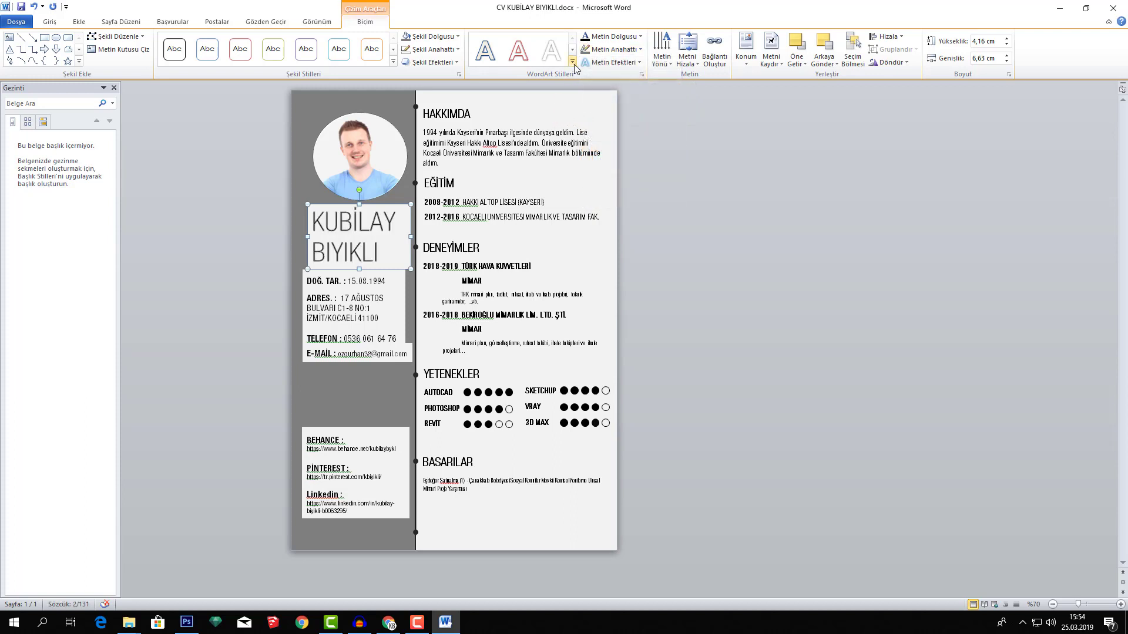
pyautogui.hotkey('ctrl', 'z')
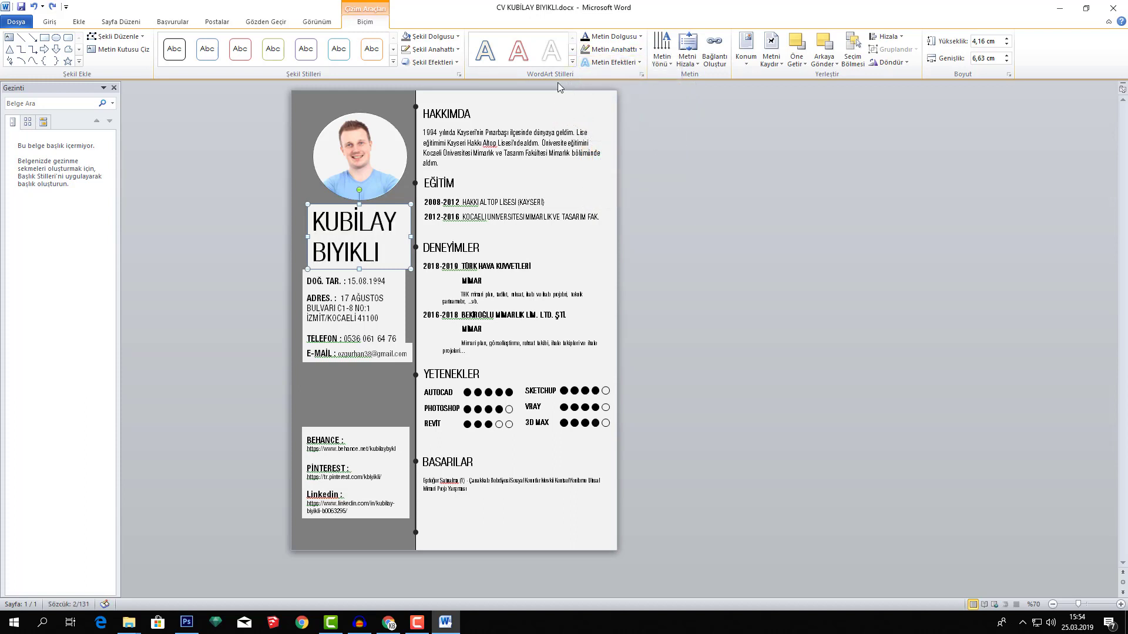
pyautogui.click(432, 37)
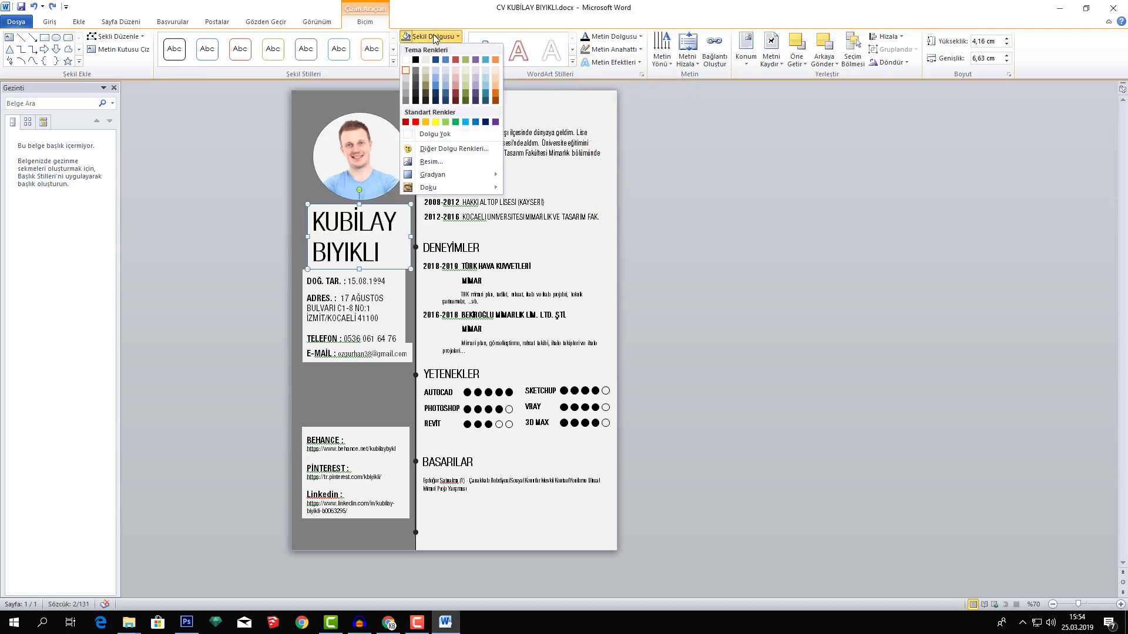
pyautogui.click(405, 96)
pyautogui.click(649, 165)
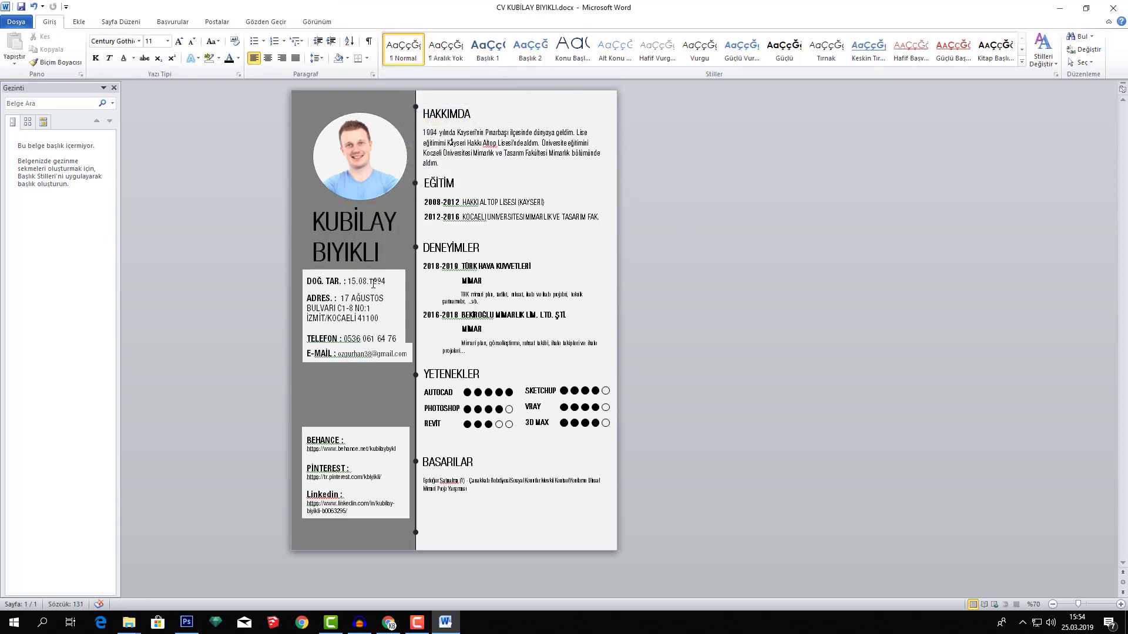
# Fill the DOĞ. TAR., address and TELEFON text boxes with gray
pyautogui.click(377, 269)
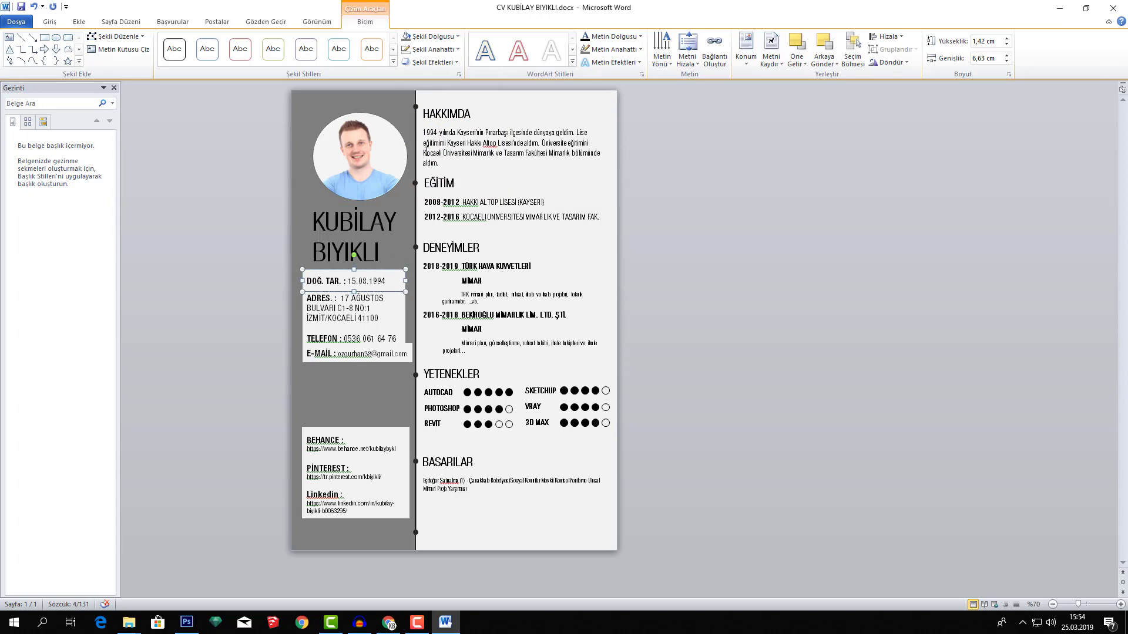
pyautogui.click(431, 36)
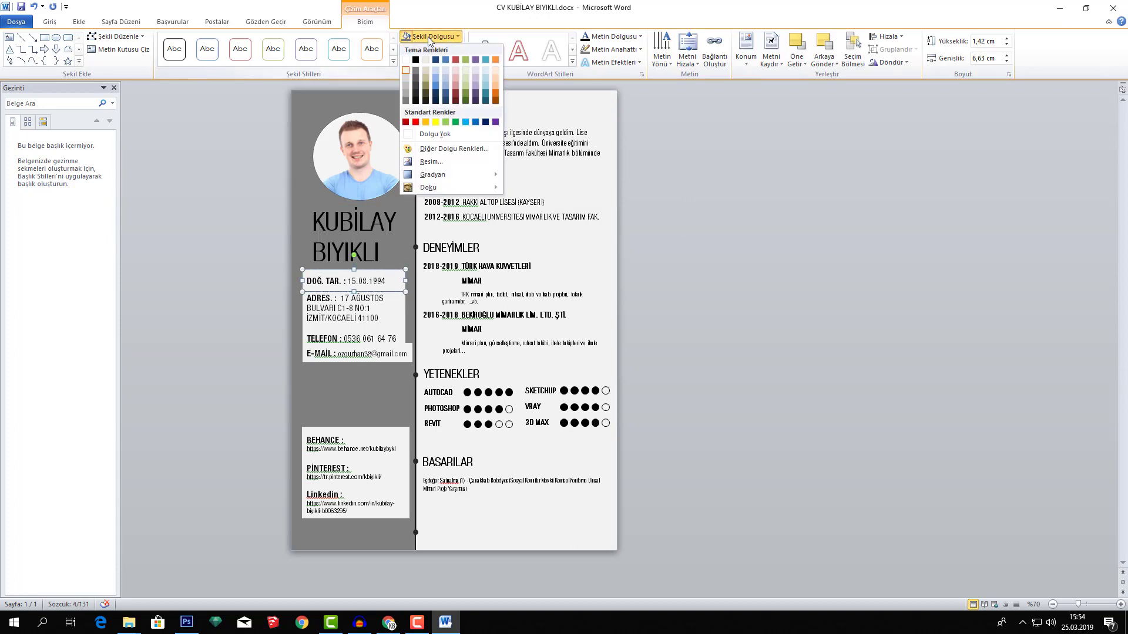
pyautogui.click(410, 105)
pyautogui.click(654, 191)
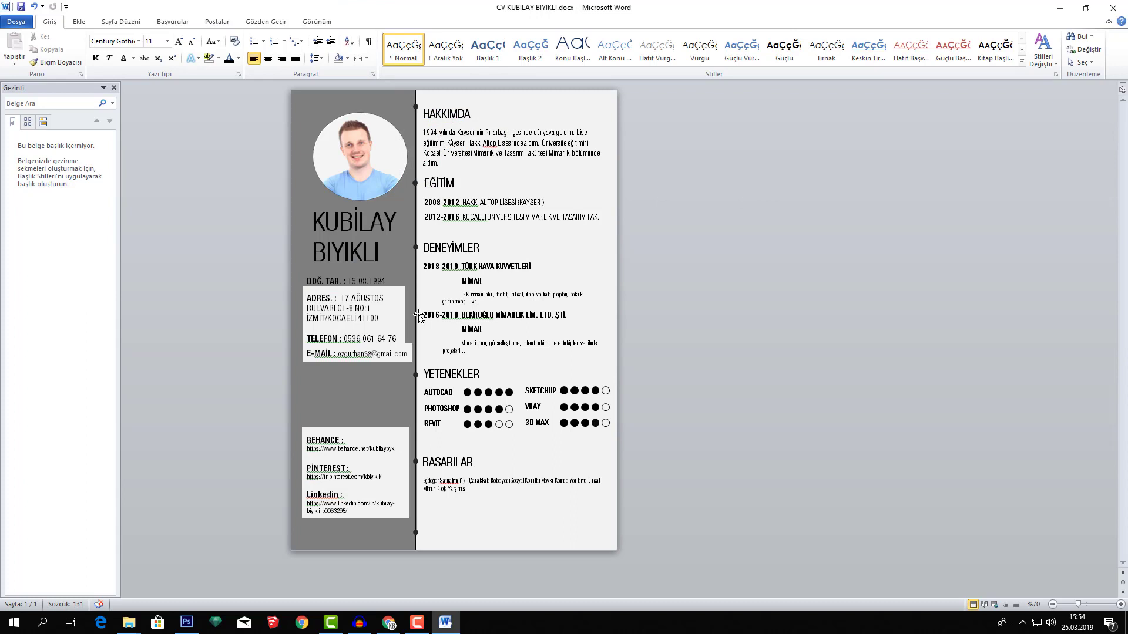
pyautogui.click(385, 298)
pyautogui.click(435, 36)
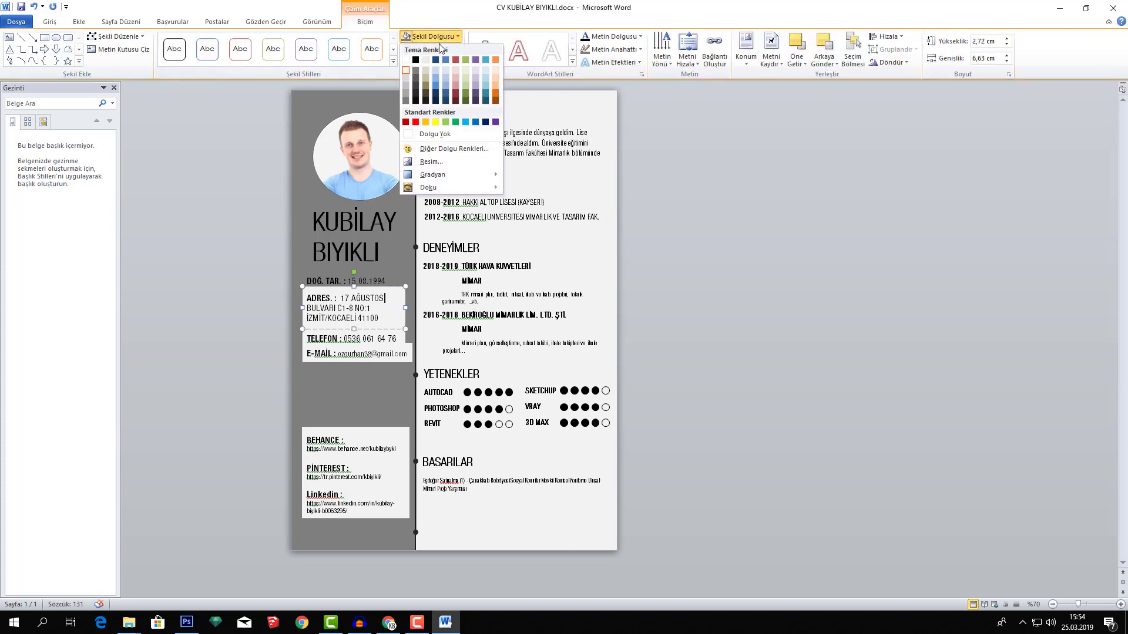
pyautogui.click(406, 100)
pyautogui.click(343, 338)
pyautogui.click(364, 22)
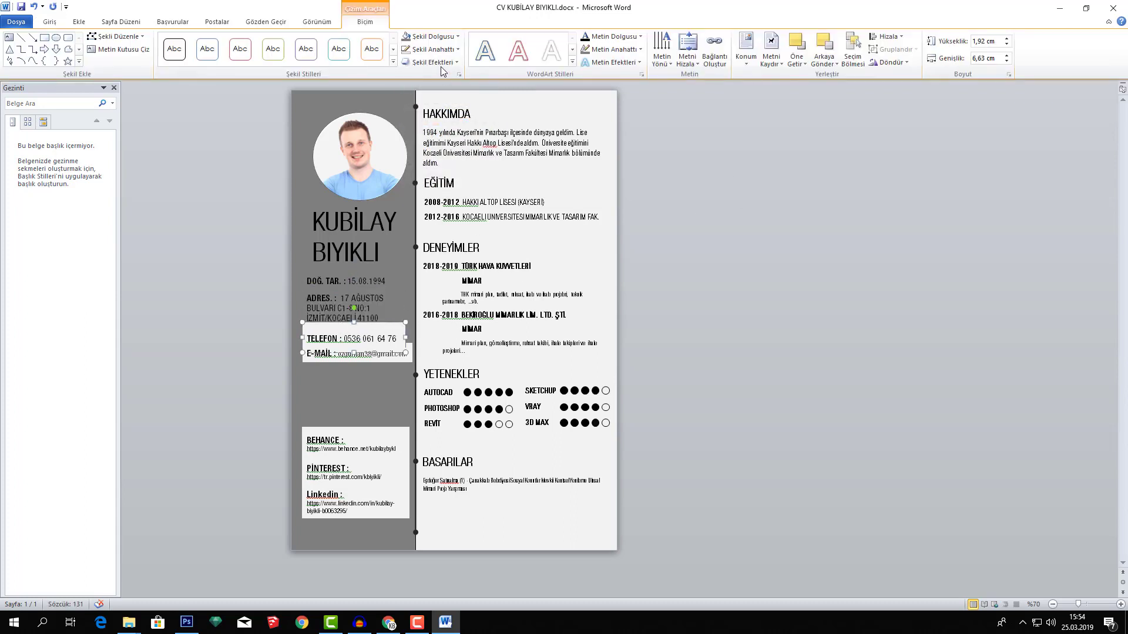
pyautogui.click(431, 36)
pyautogui.click(600, 150)
# Fill the E-MAIL box and the BEHANCE, PİNTEREST and Linkedin link boxes with gray
pyautogui.click(364, 353)
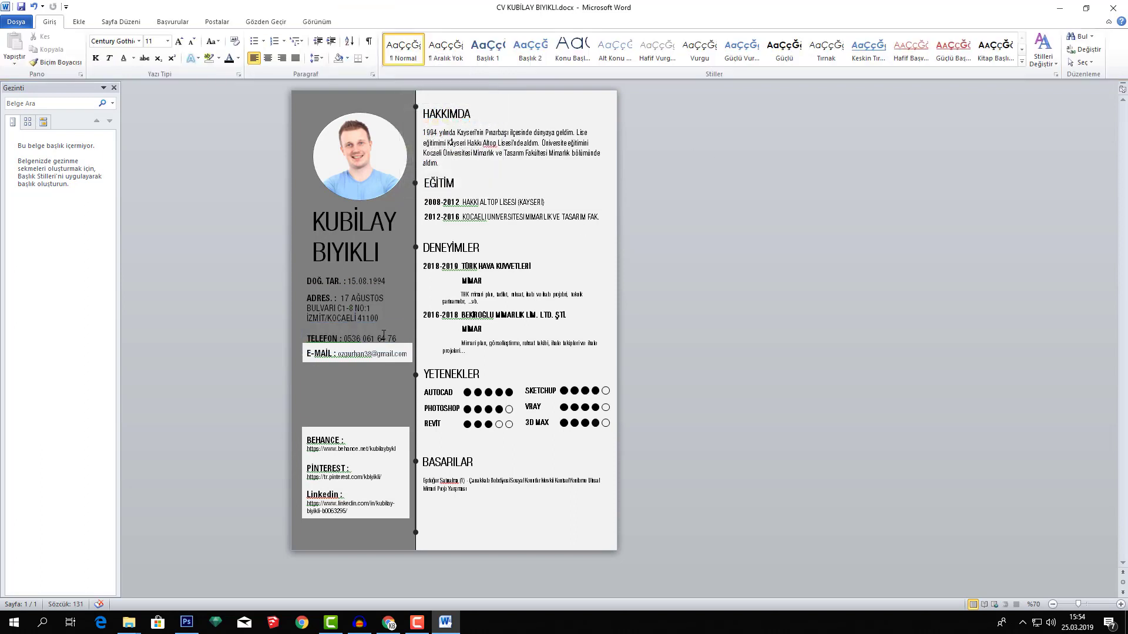
pyautogui.click(365, 21)
pyautogui.click(431, 36)
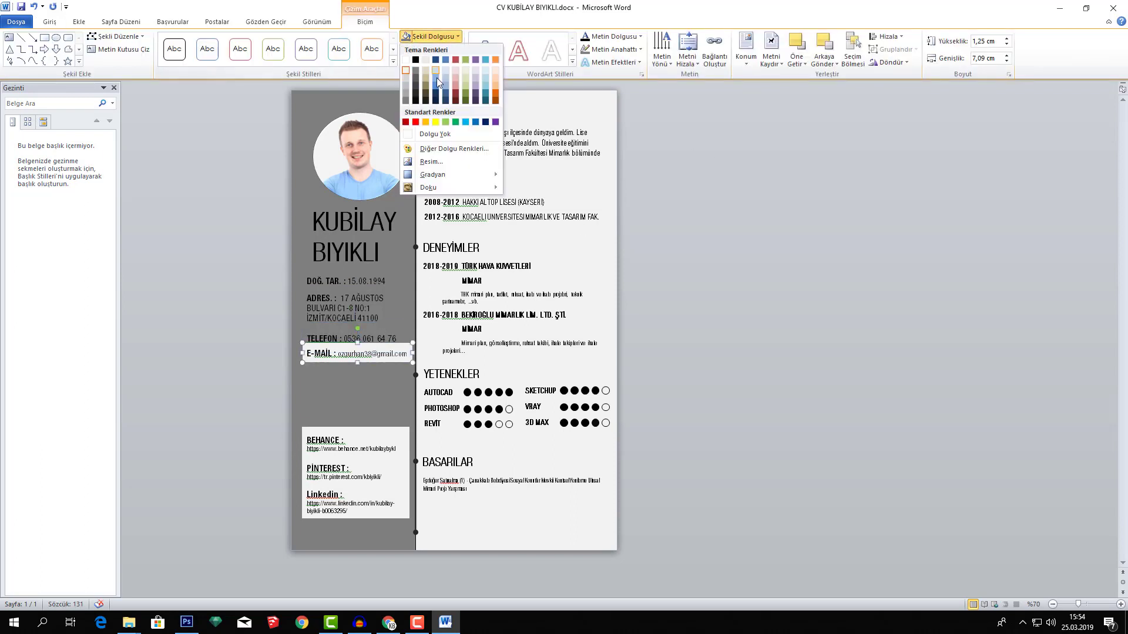
pyautogui.click(405, 101)
pyautogui.click(773, 243)
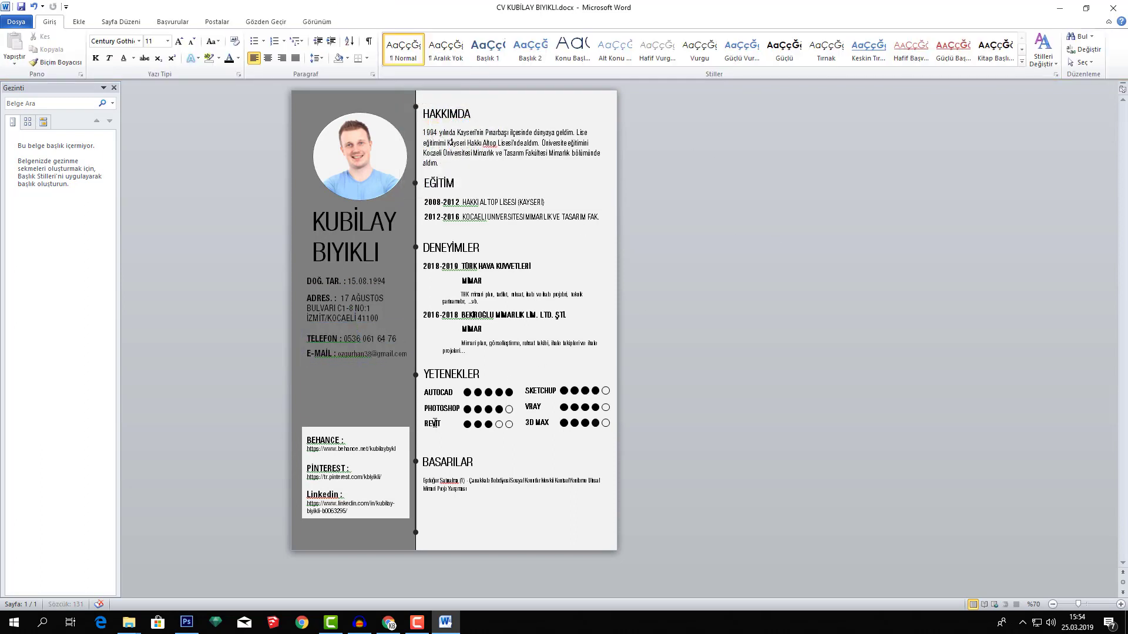
pyautogui.click(353, 438)
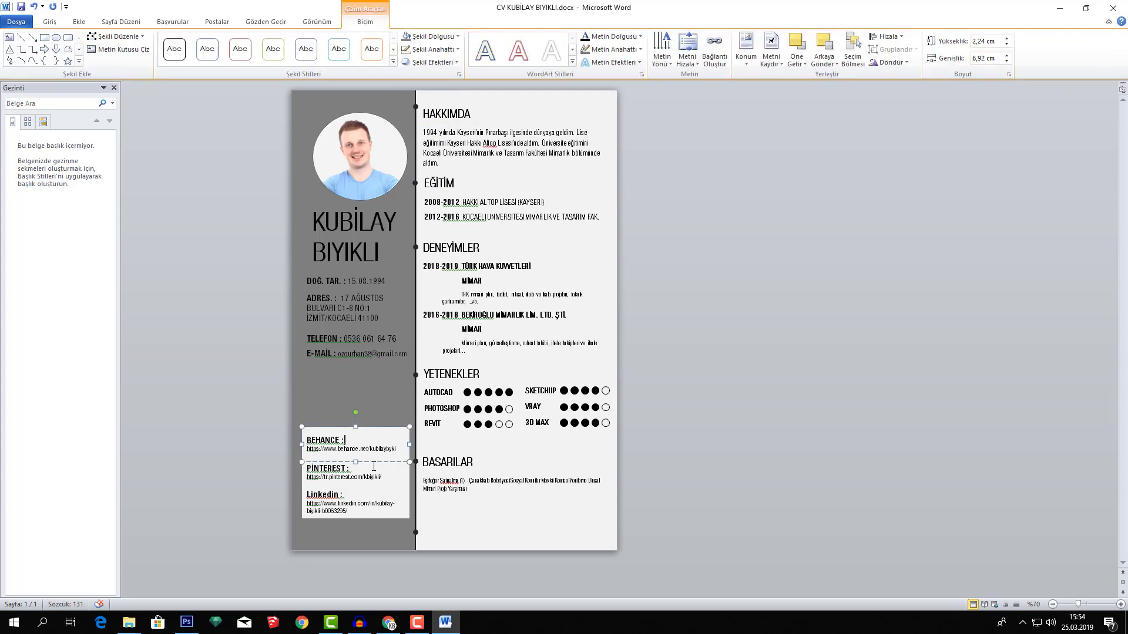
pyautogui.keyDown('shift'); pyautogui.click(373, 466); pyautogui.keyUp('shift')
pyautogui.keyDown('shift'); pyautogui.click(364, 498); pyautogui.keyUp('shift')
pyautogui.click(430, 37)
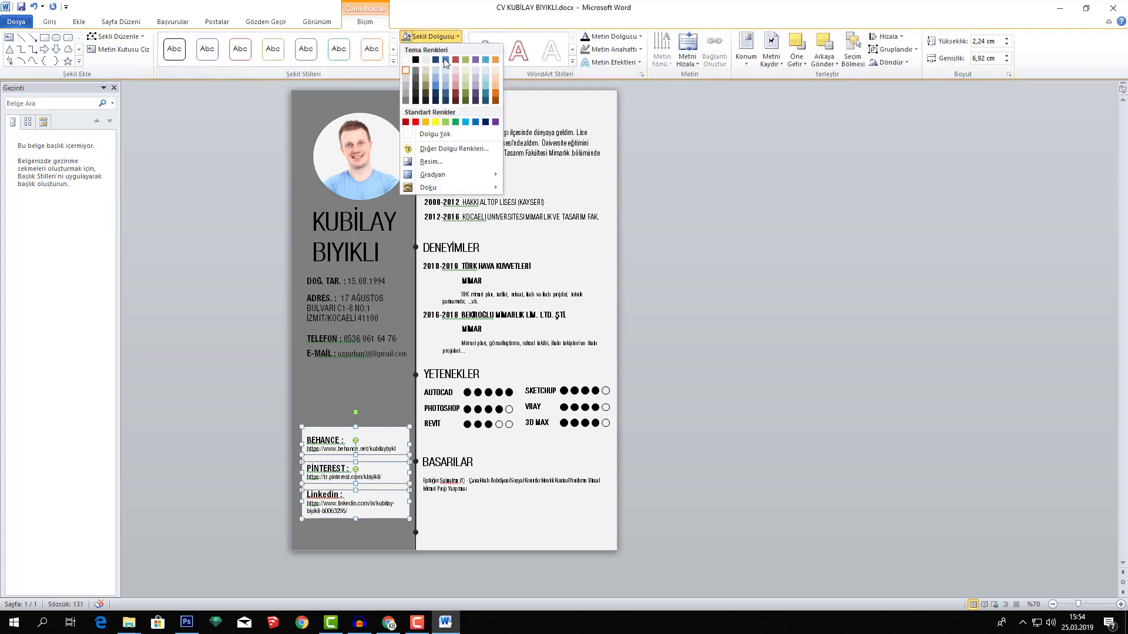
pyautogui.click(406, 100)
pyautogui.click(731, 183)
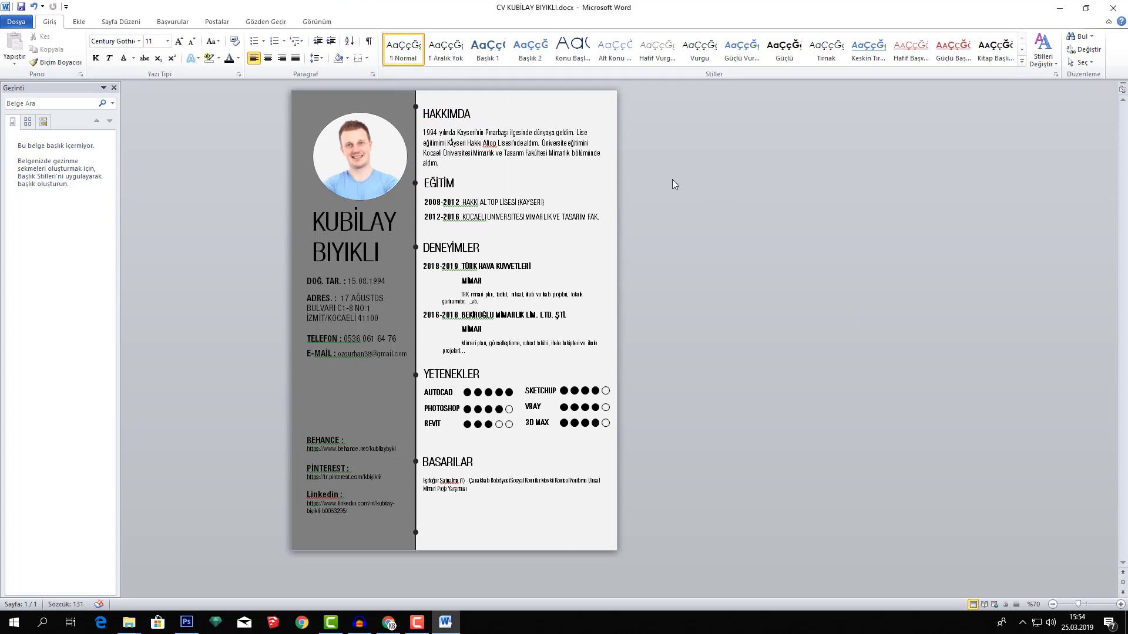
# Change the left-column background to a lighter gray (White, Background 1, Darker 35%)
pyautogui.click(380, 106)
pyautogui.click(365, 22)
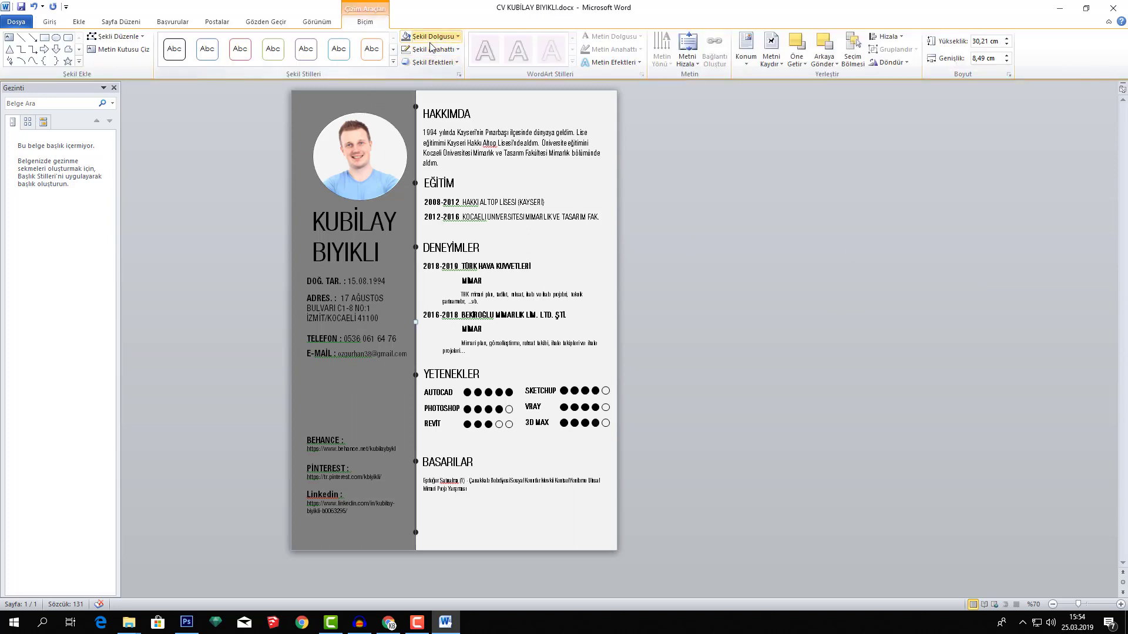
pyautogui.click(457, 37)
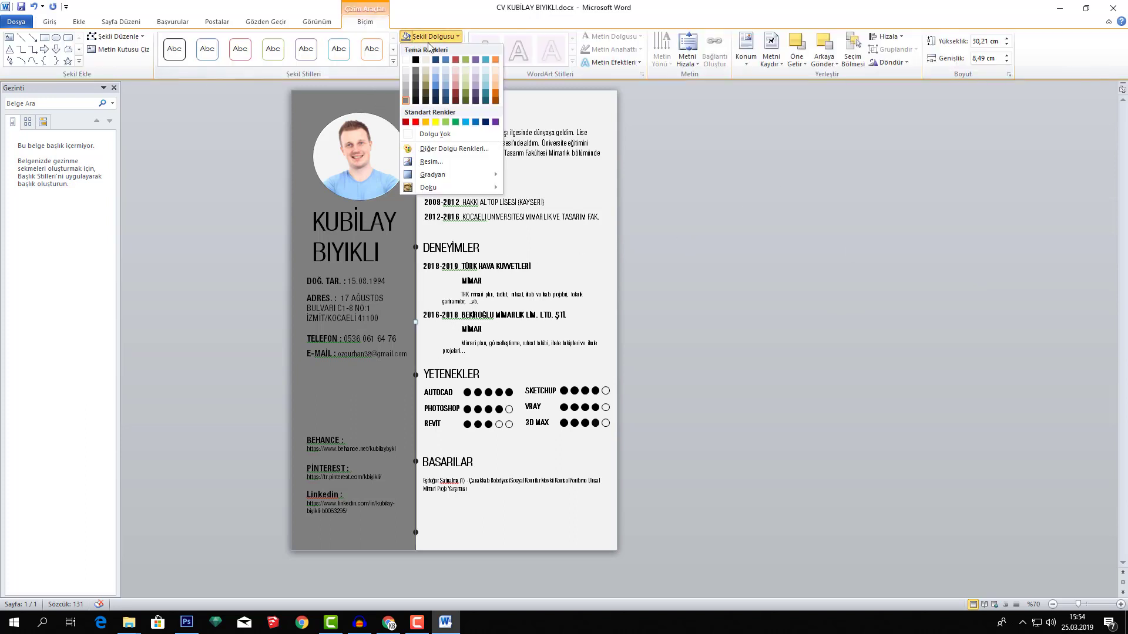
pyautogui.click(405, 97)
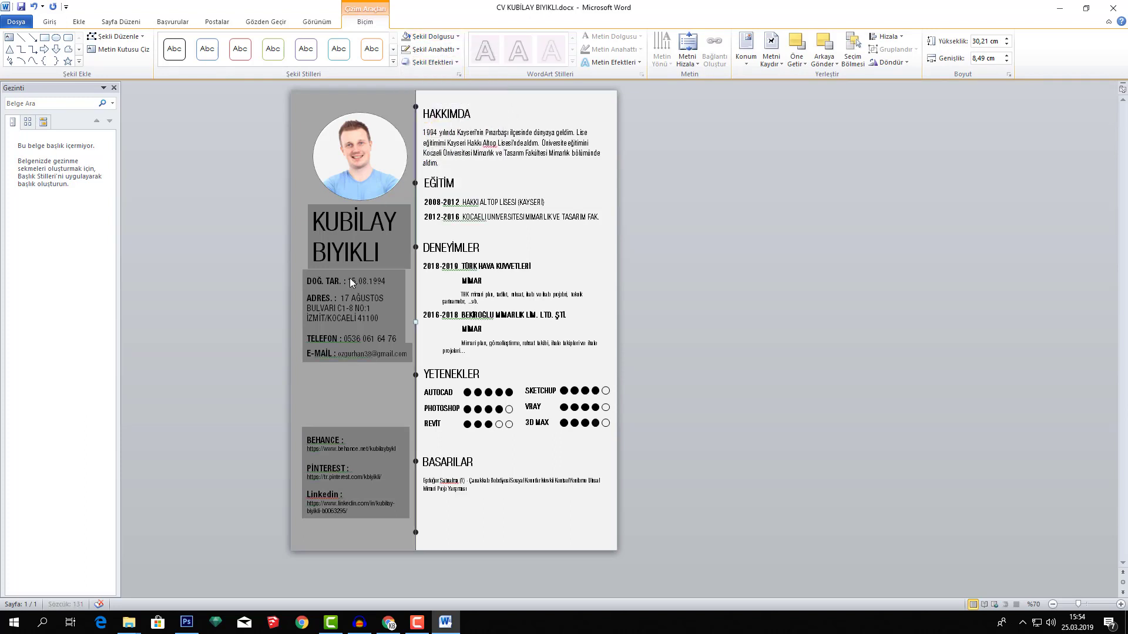
# Set No Fill on all left-column text boxes, from the name box down to Linkedin
pyautogui.click(379, 240)
pyautogui.keyDown('shift'); pyautogui.click(347, 288); pyautogui.keyUp('shift')
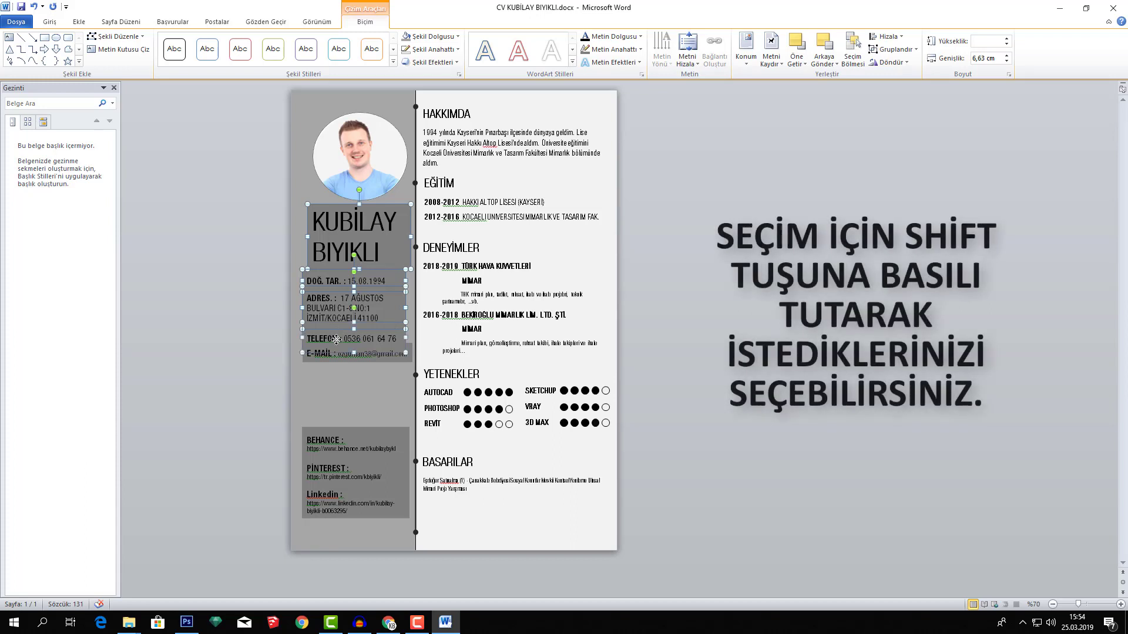
pyautogui.keyDown('shift'); pyautogui.click(335, 357); pyautogui.keyUp('shift')
pyautogui.keyDown('shift'); pyautogui.click(352, 444); pyautogui.keyUp('shift')
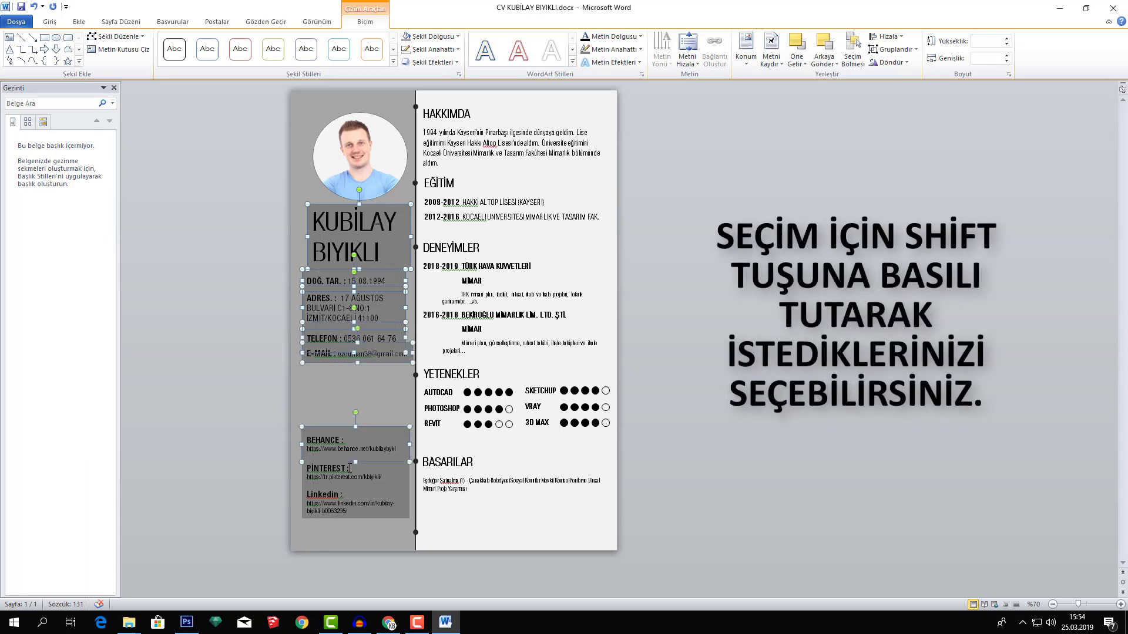
pyautogui.keyDown('shift'); pyautogui.click(352, 473); pyautogui.keyUp('shift')
pyautogui.keyDown('shift'); pyautogui.click(347, 501); pyautogui.keyUp('shift')
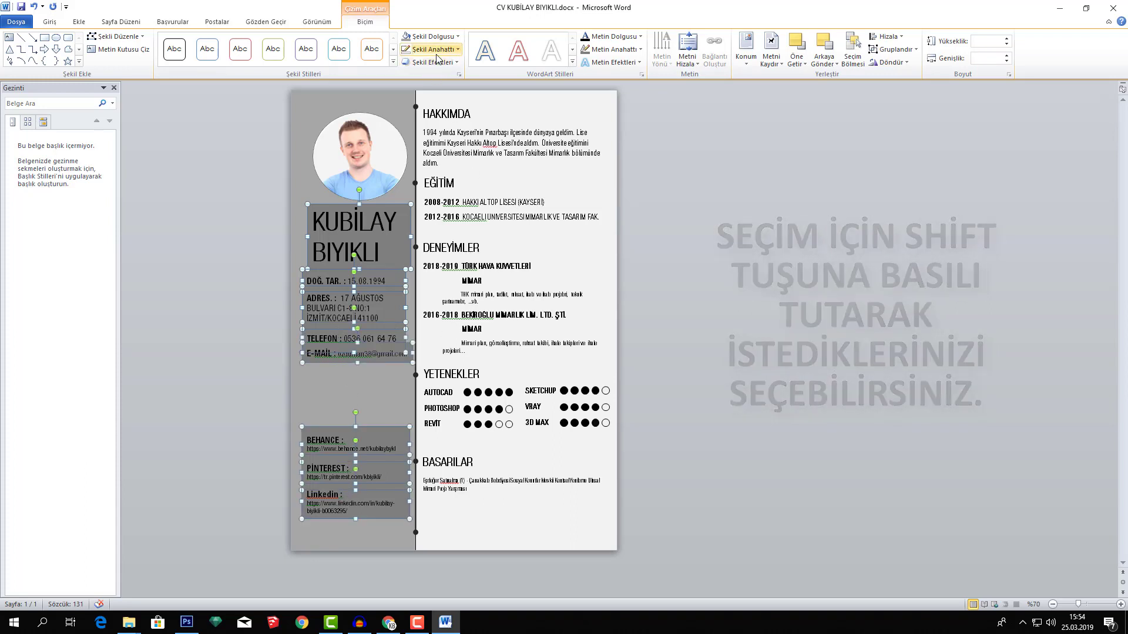
pyautogui.click(435, 37)
pyautogui.click(434, 134)
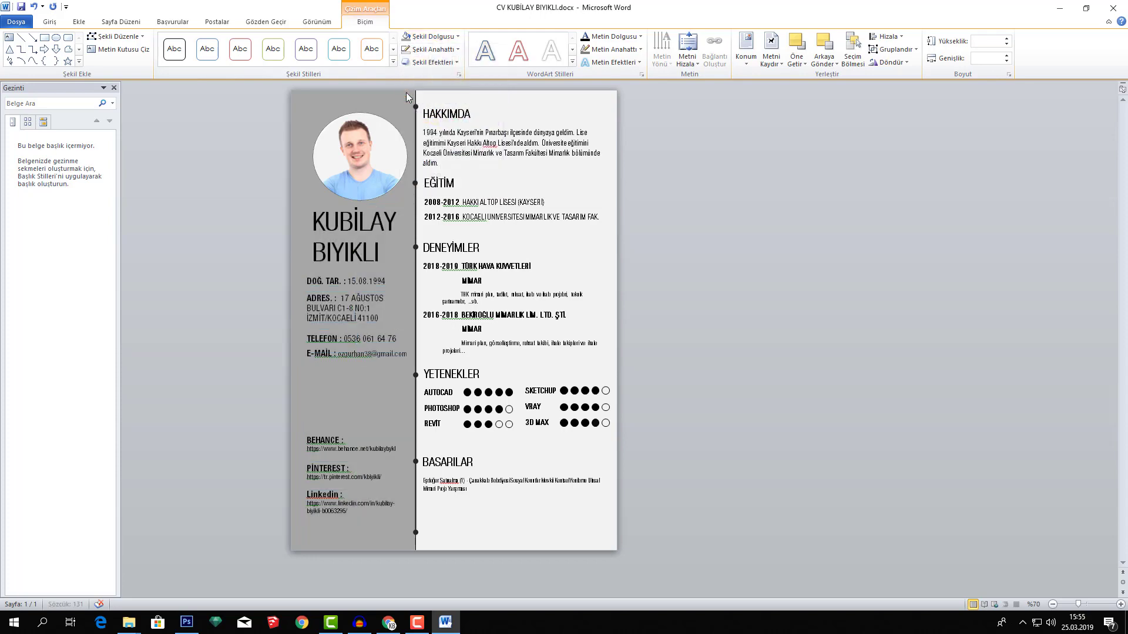
pyautogui.click(685, 145)
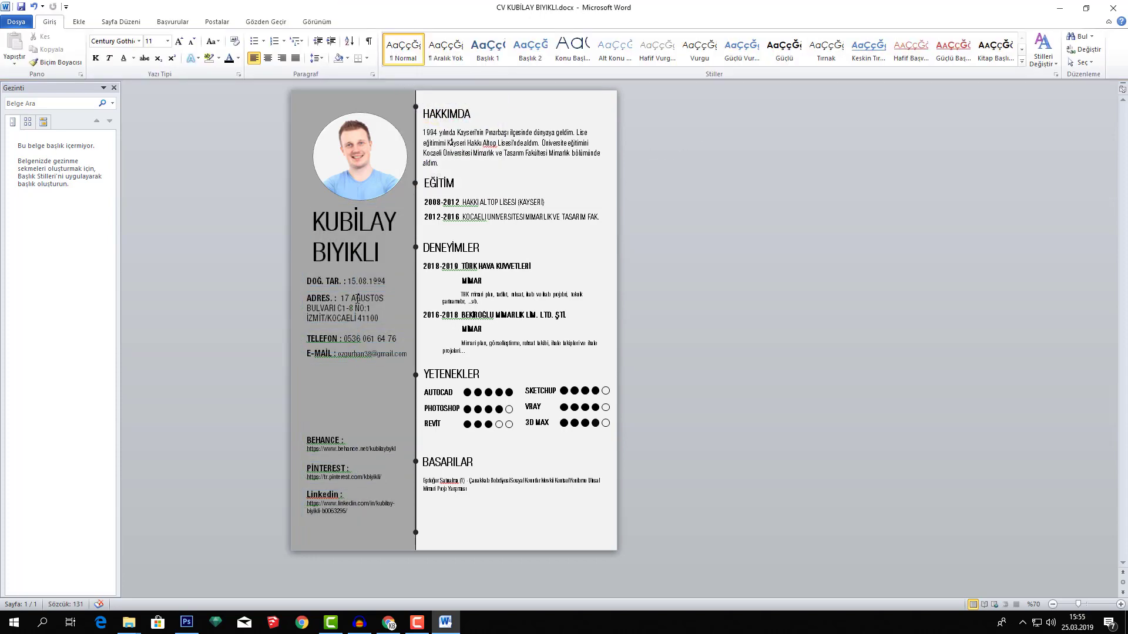
# Nudge the round profile photo slightly up and to the left
pyautogui.keyDown('ctrl'); pyautogui.scroll(2, 360, 291); pyautogui.keyUp('ctrl')
pyautogui.keyDown('ctrl'); pyautogui.scroll(3, 360, 291); pyautogui.keyUp('ctrl')
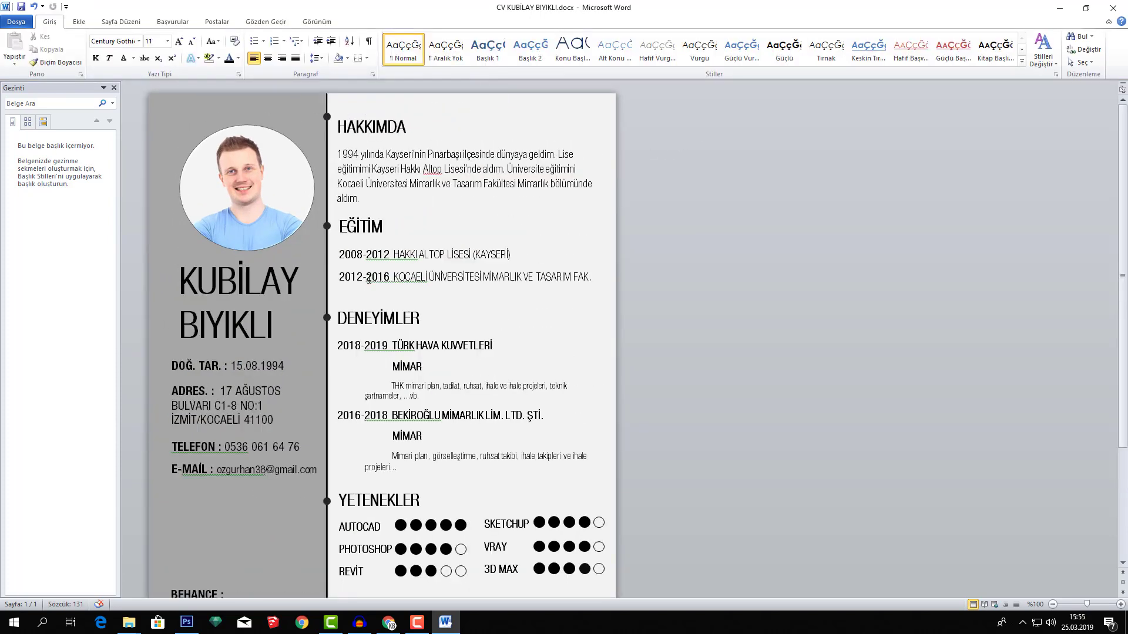
pyautogui.keyDown('ctrl'); pyautogui.scroll(-1, 369, 280); pyautogui.keyUp('ctrl')
pyautogui.keyDown('ctrl'); pyautogui.scroll(-1, 369, 280); pyautogui.keyUp('ctrl')
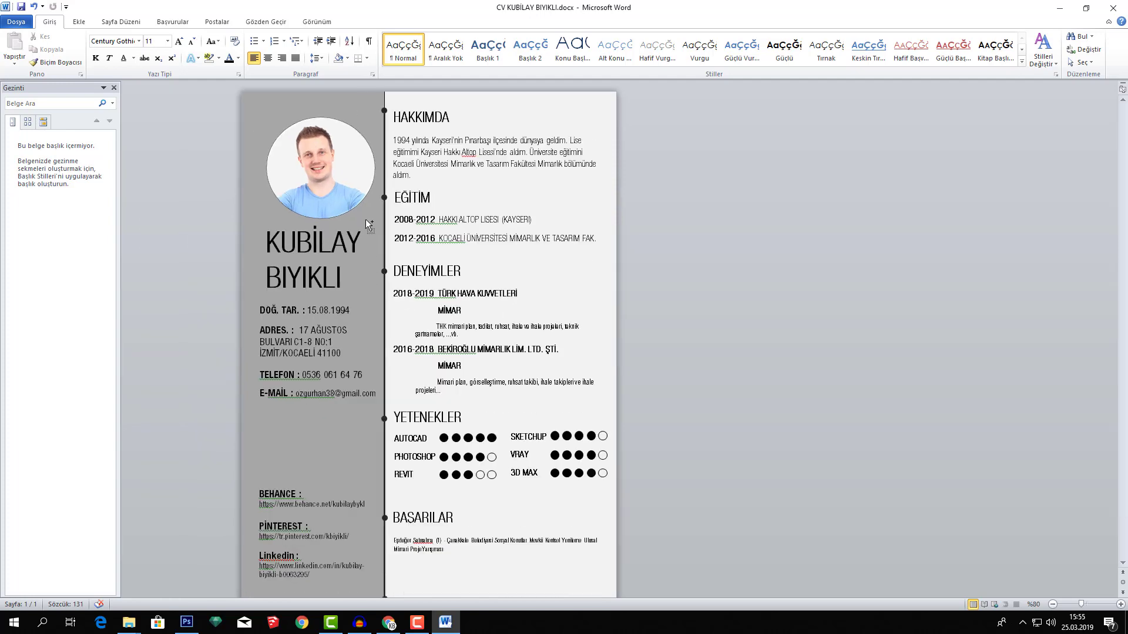
pyautogui.keyDown('ctrl'); pyautogui.scroll(-1, 367, 225); pyautogui.keyUp('ctrl')
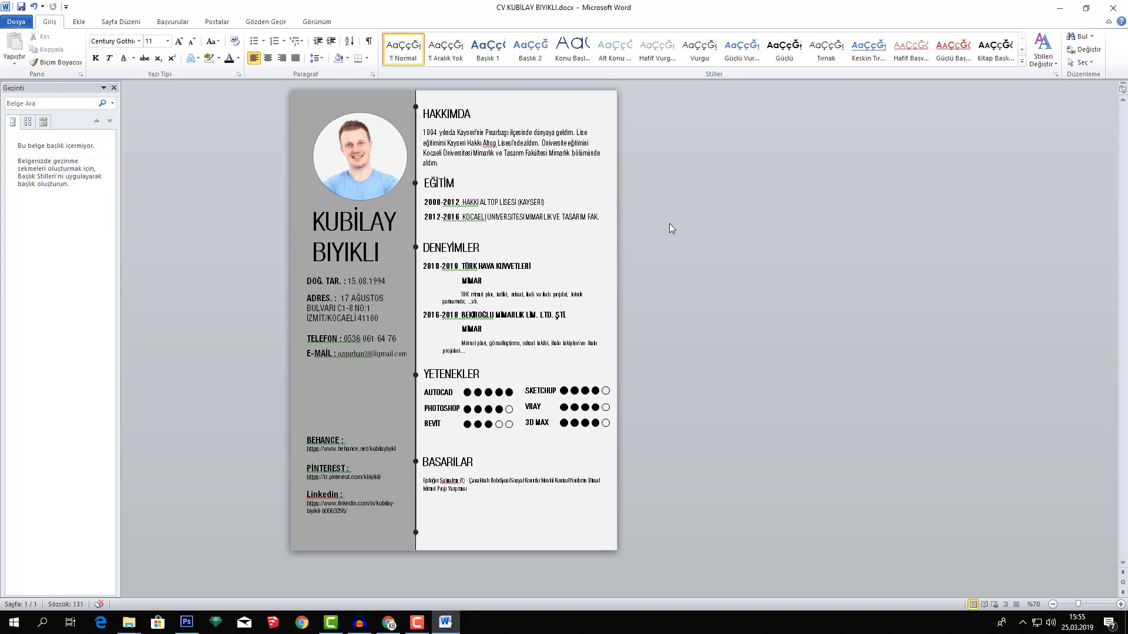
pyautogui.click(357, 169)
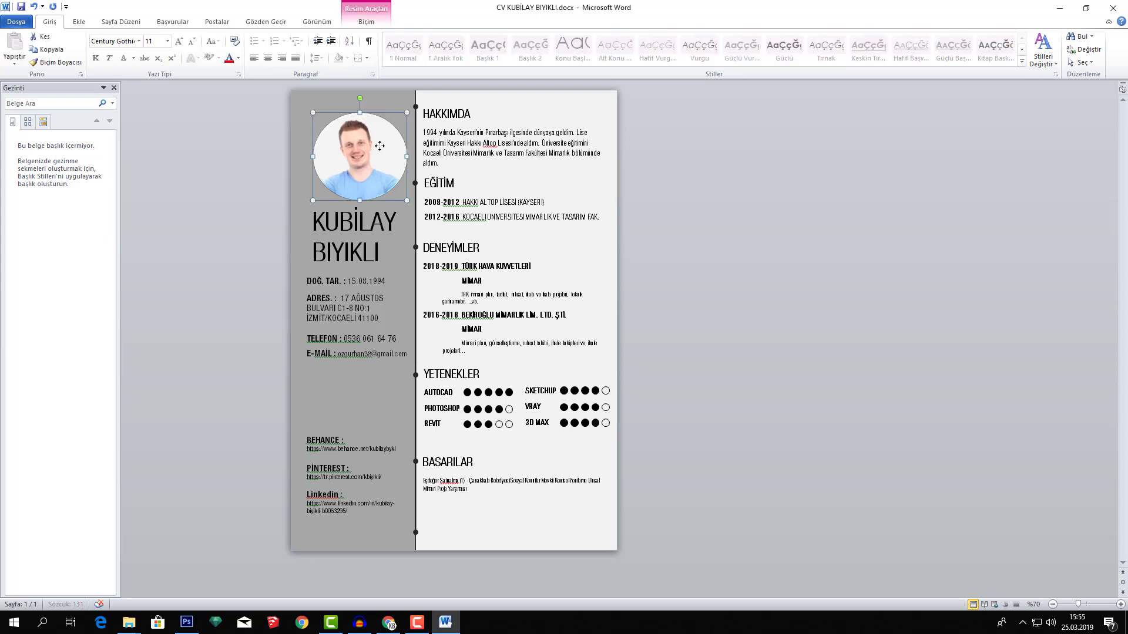
pyautogui.moveTo(382, 150); pyautogui.dragTo(381, 146)
pyautogui.click(739, 158)
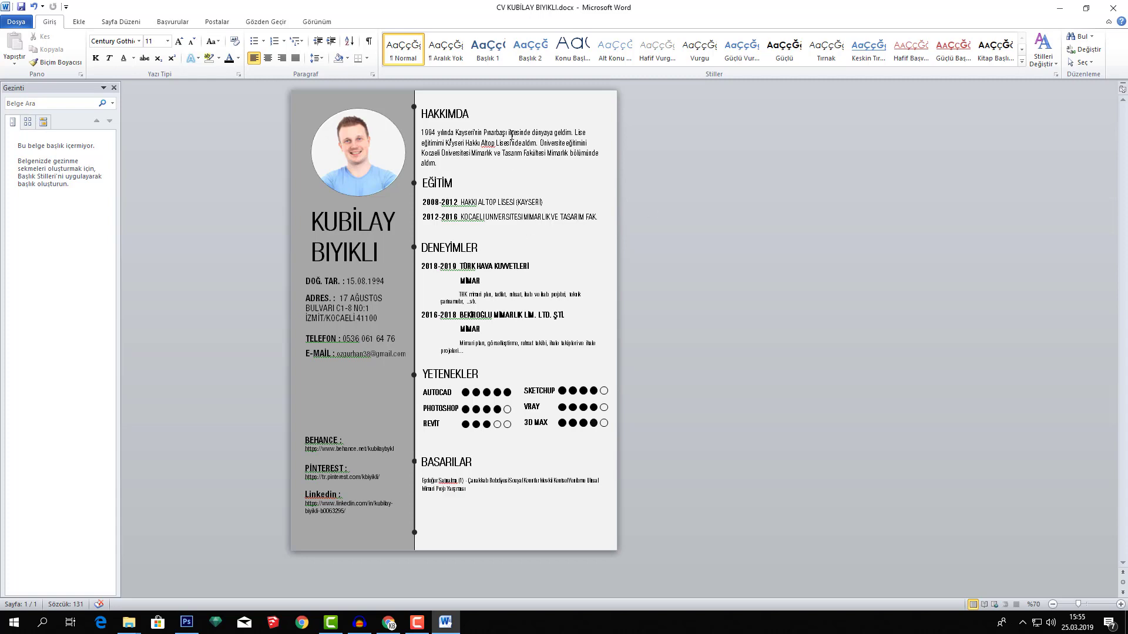
# Compare the CV against the reference template in Photoshop, then return to Word
pyautogui.click(188, 621)
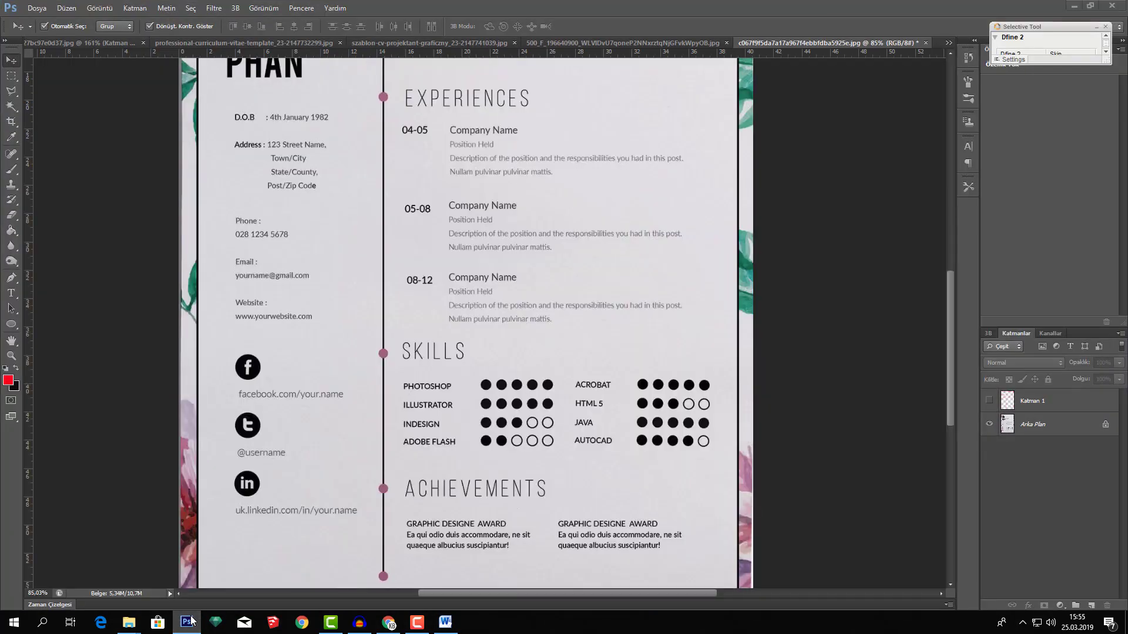
pyautogui.click(188, 622)
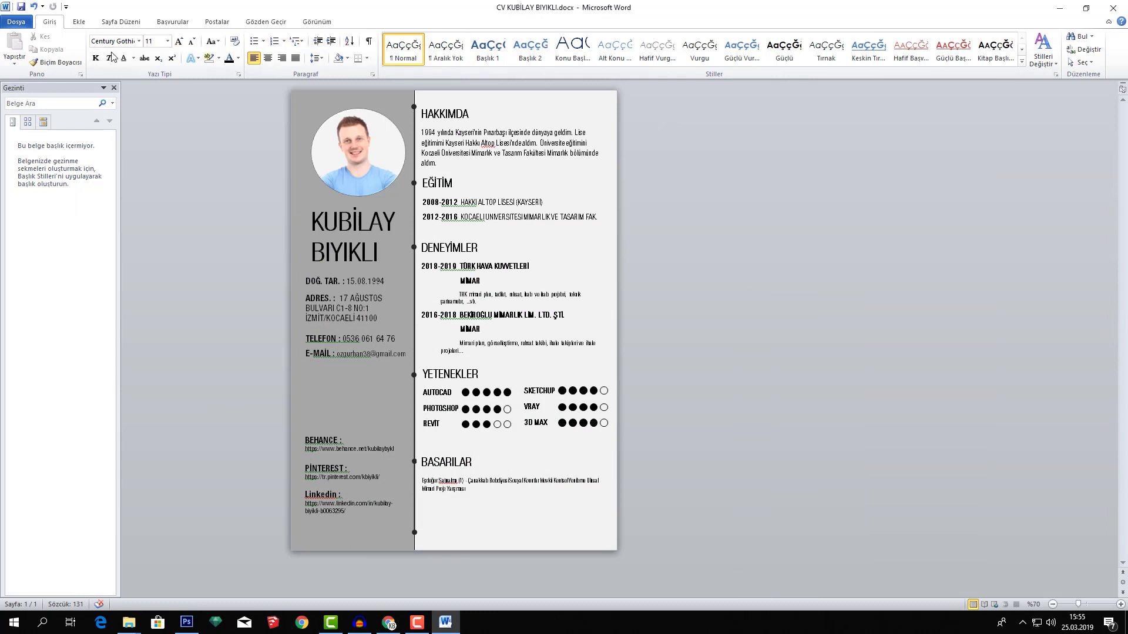
pyautogui.click(79, 22)
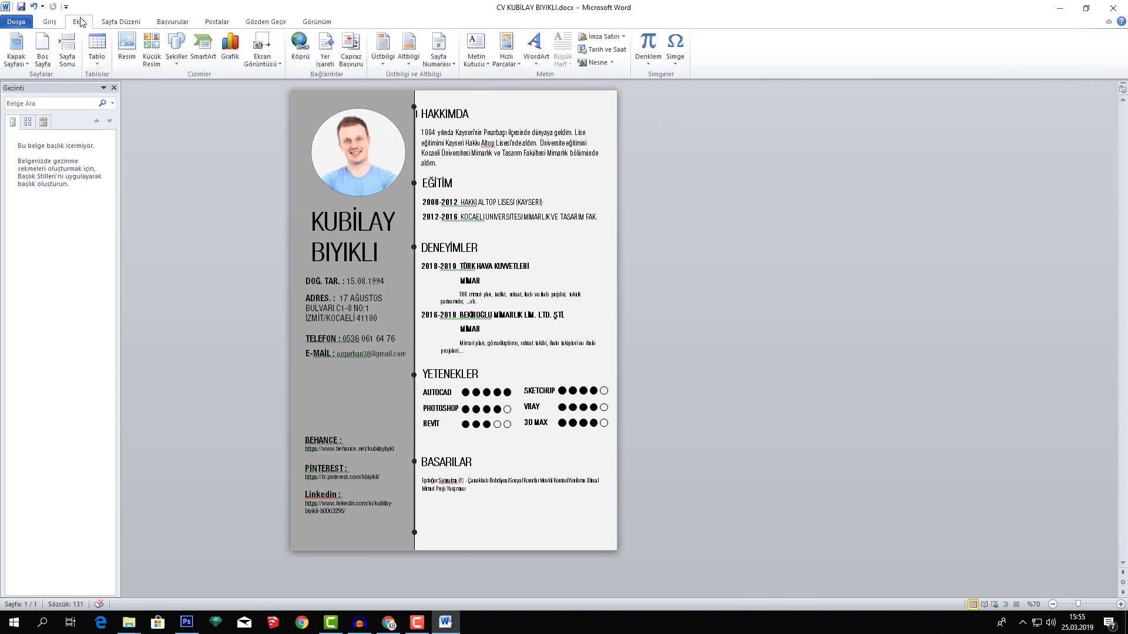
# Draw a rectangle over the HAKKIMDA section with a gray fill and no outline
pyautogui.click(176, 50)
pyautogui.click(208, 86)
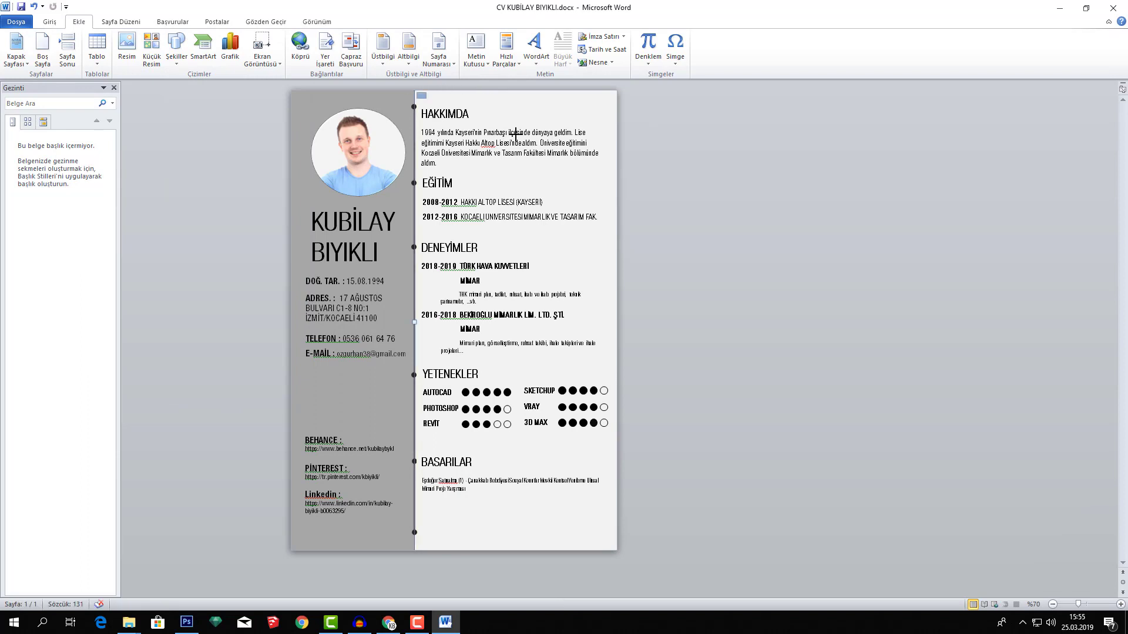
pyautogui.moveTo(414, 93); pyautogui.dragTo(637, 174)
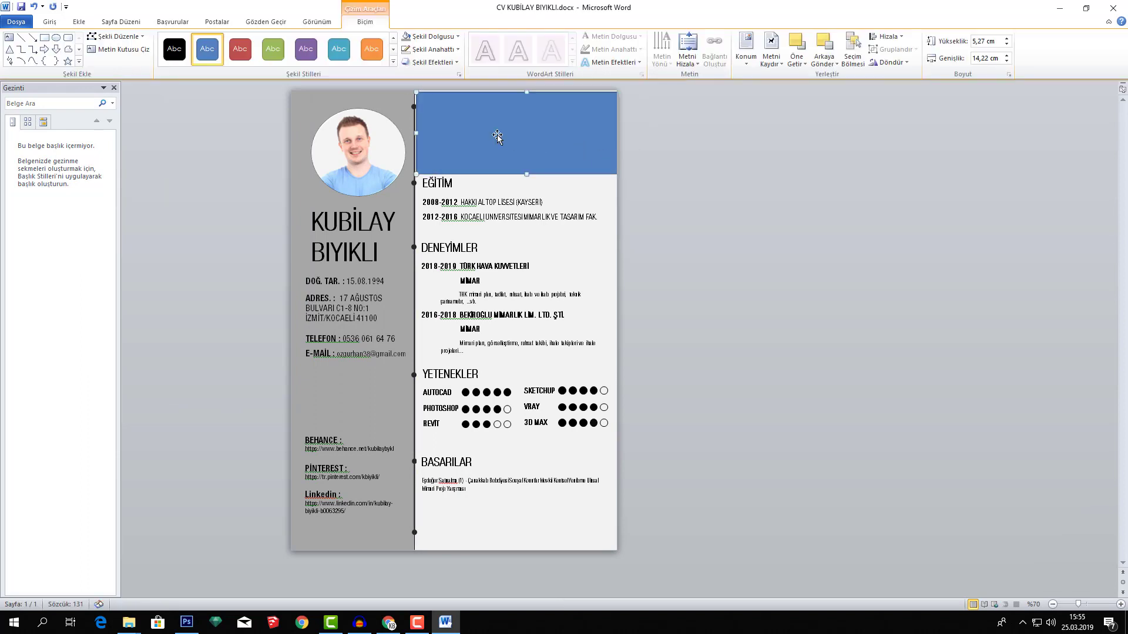
pyautogui.click(434, 37)
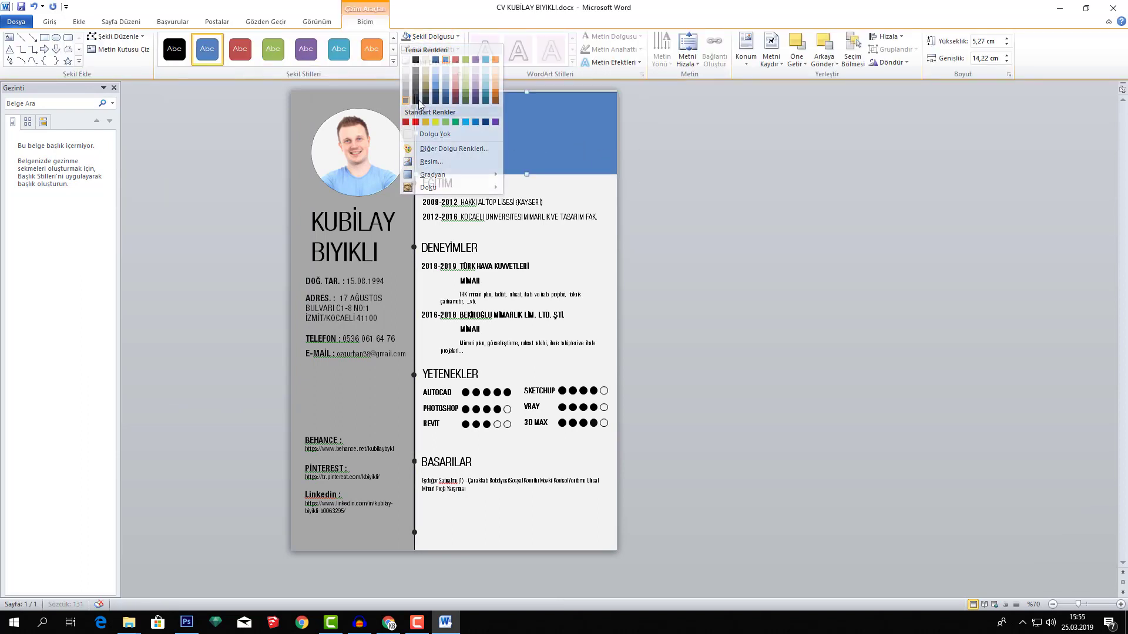
pyautogui.click(413, 100)
pyautogui.click(432, 50)
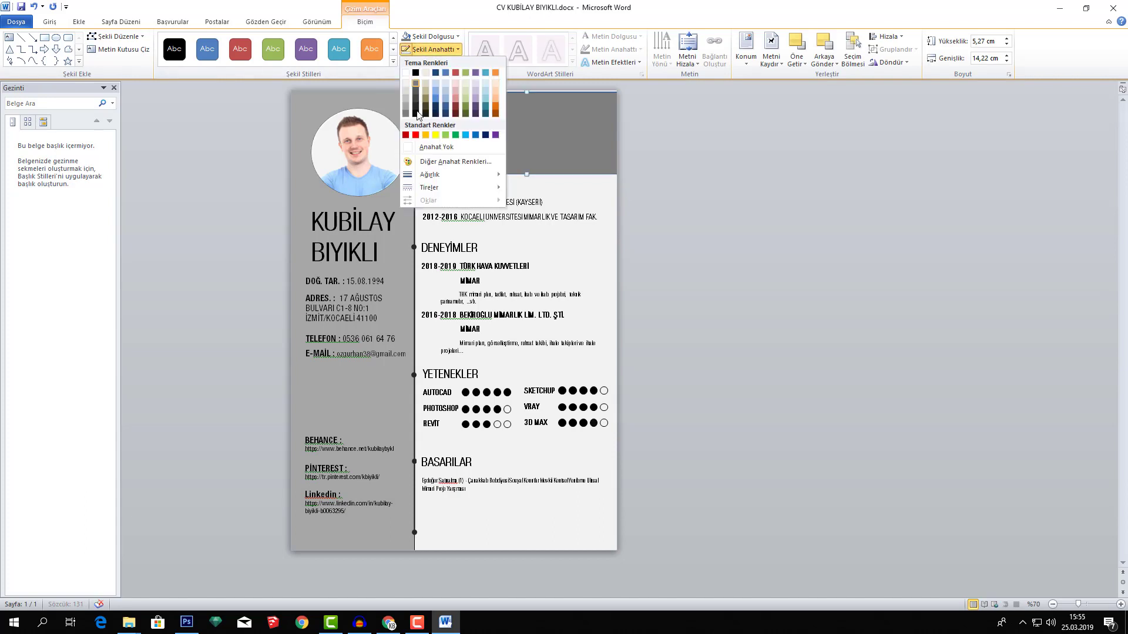
pyautogui.click(423, 147)
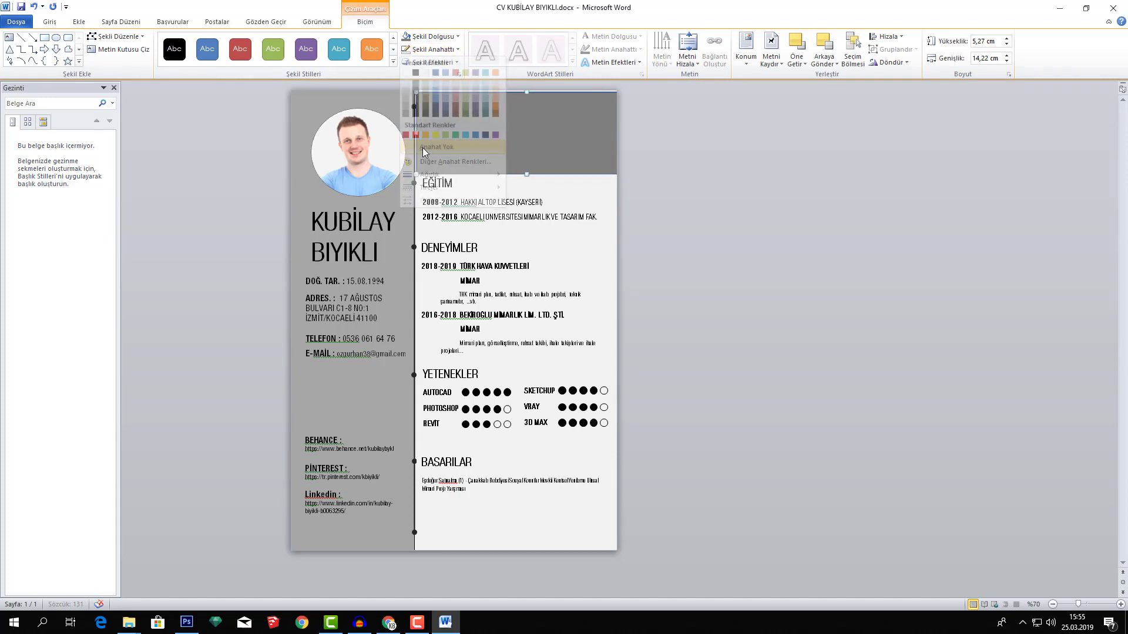
# Give the HAKKIMDA band a lighter gray fill and check it against the timeline line
pyautogui.click(431, 37)
pyautogui.click(418, 104)
pyautogui.click(741, 119)
pyautogui.click(497, 93)
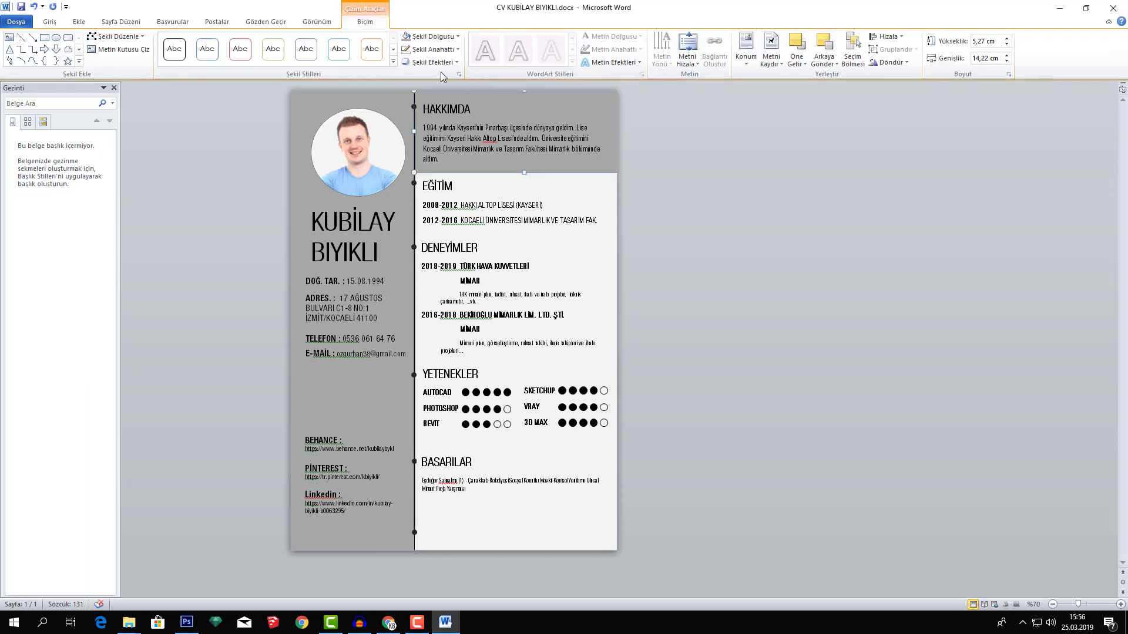
pyautogui.click(443, 50)
pyautogui.click(443, 49)
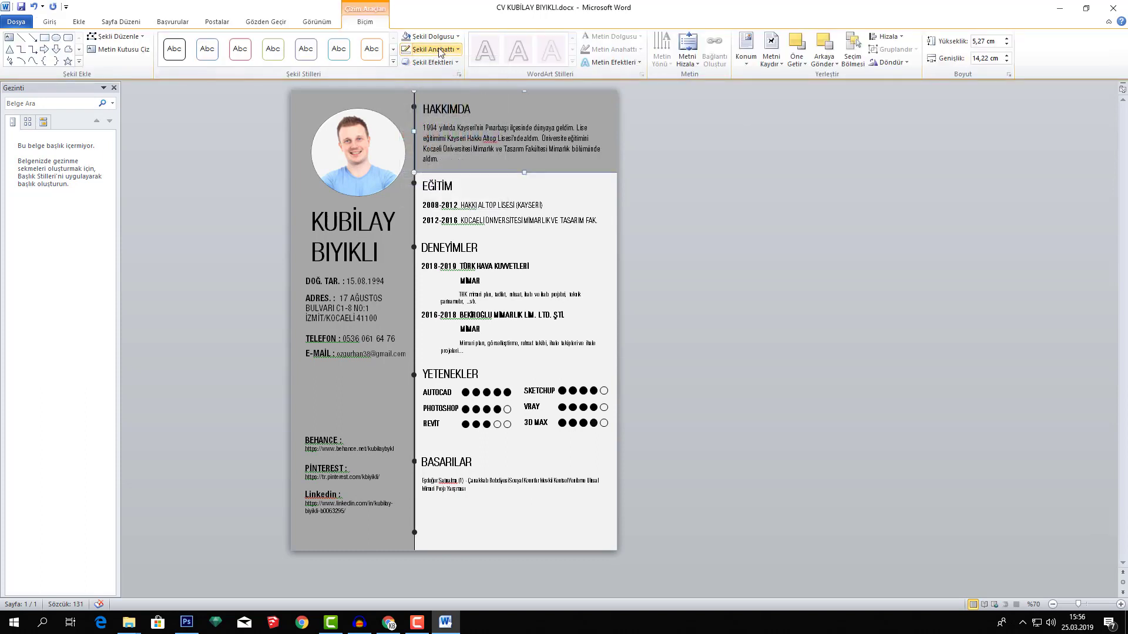
pyautogui.click(806, 171)
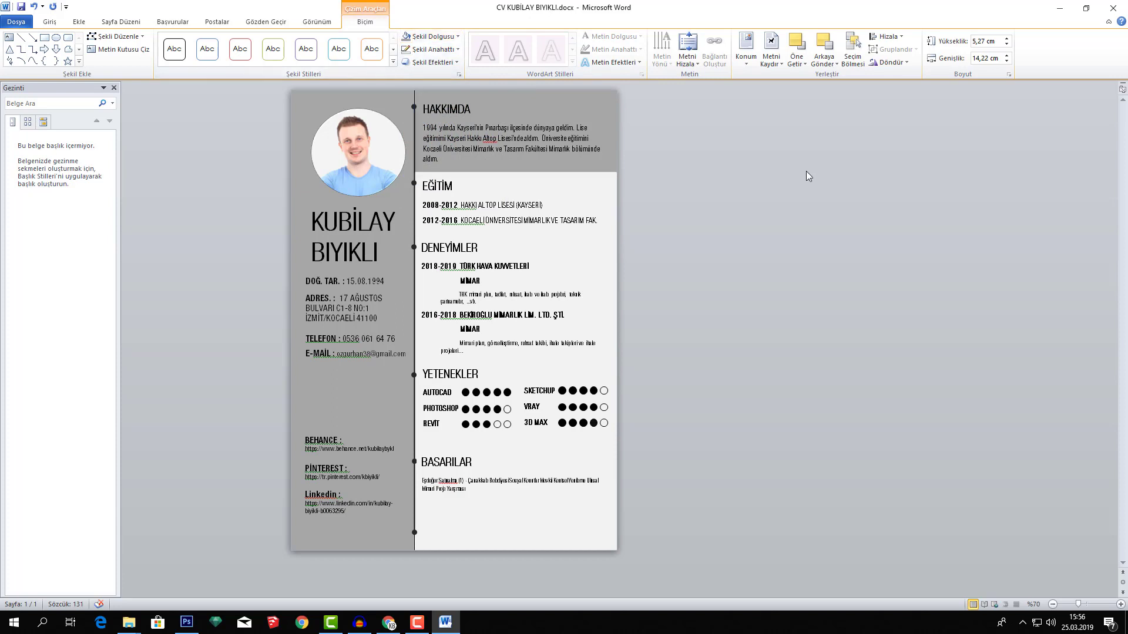
pyautogui.click(415, 211)
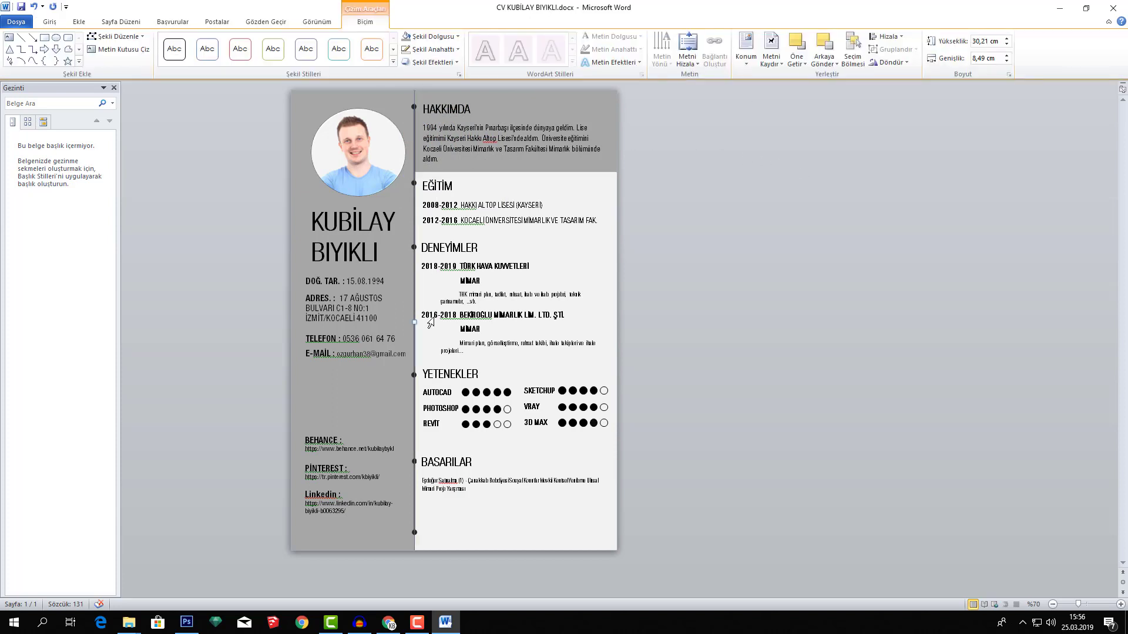
pyautogui.click(779, 260)
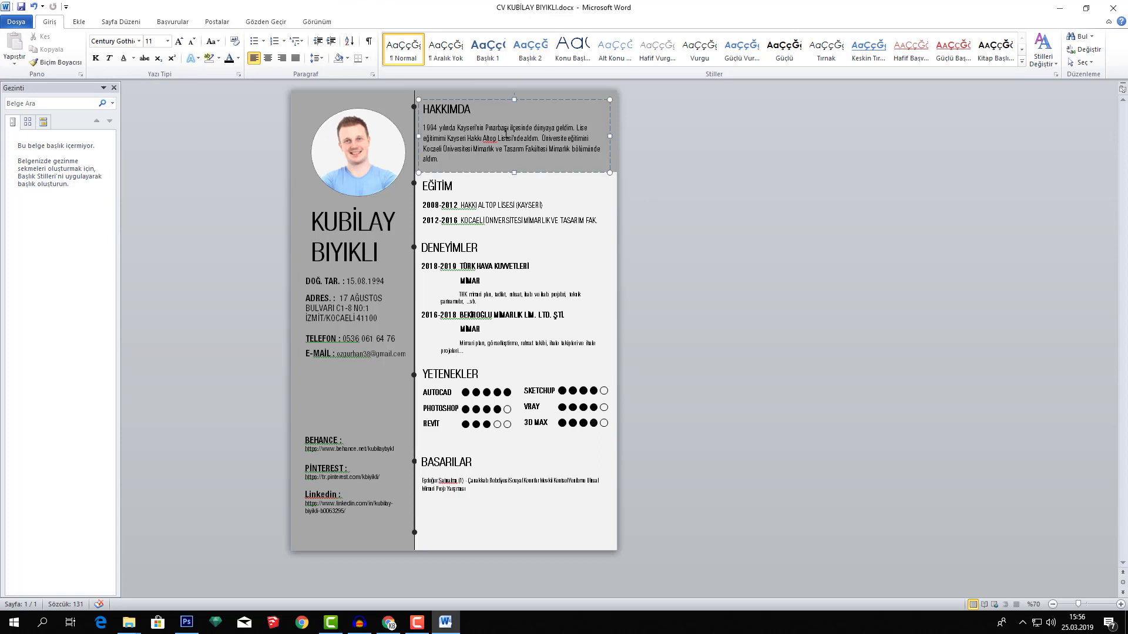
# Make the HAKKIMDA heading and paragraph text white, then select the left-column name box
pyautogui.moveTo(459, 160); pyautogui.dragTo(402, 104)
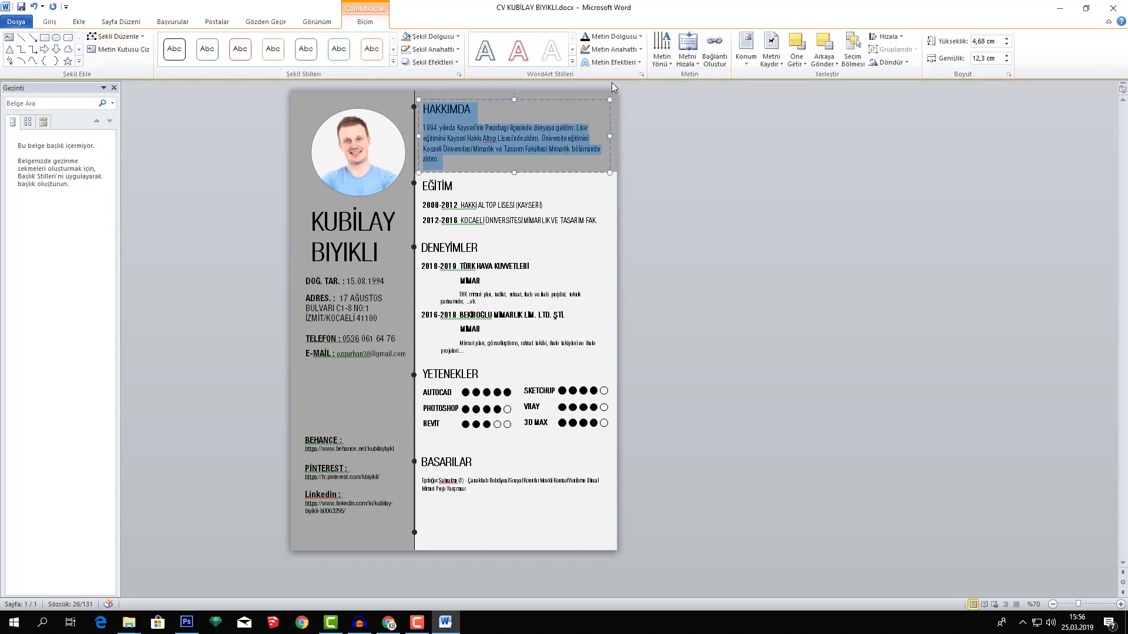
pyautogui.click(624, 37)
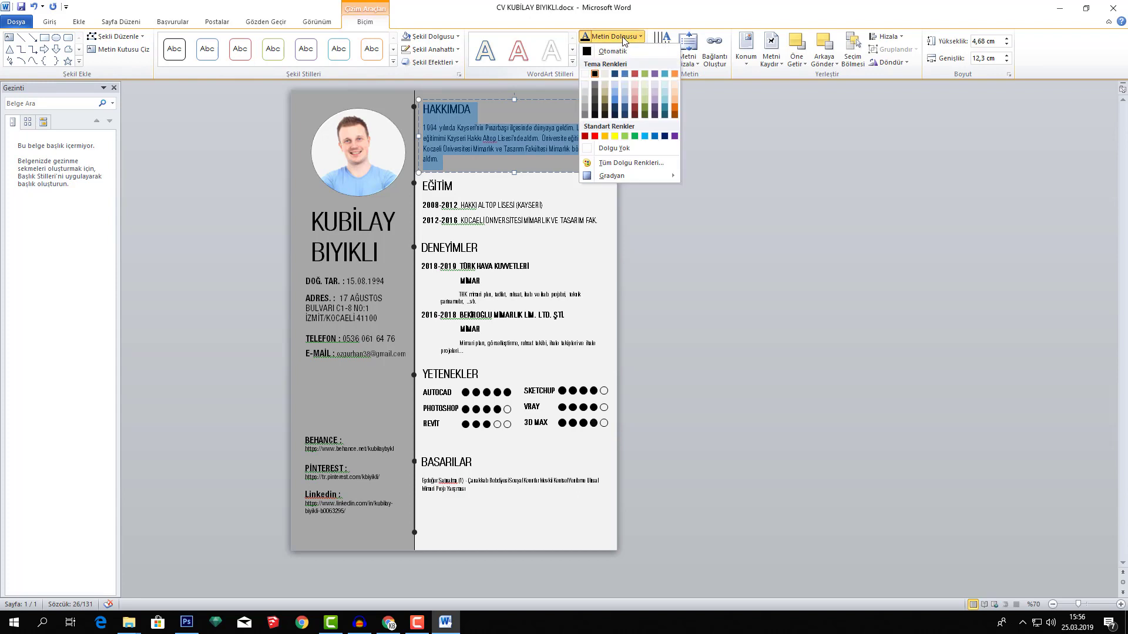
pyautogui.click(585, 74)
pyautogui.click(611, 133)
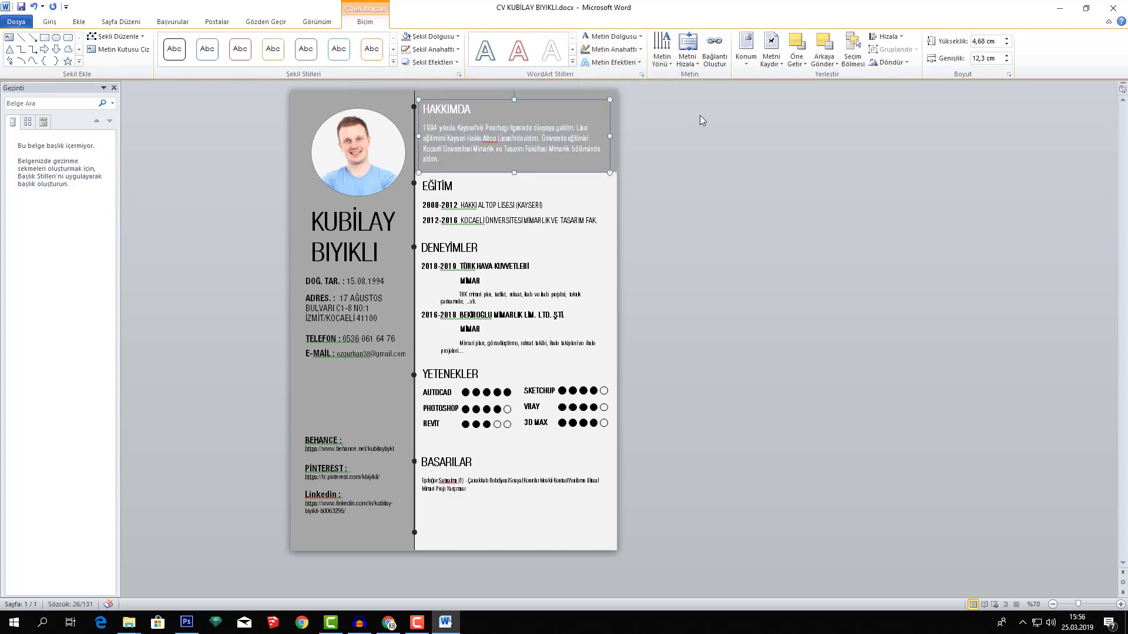
pyautogui.click(496, 193)
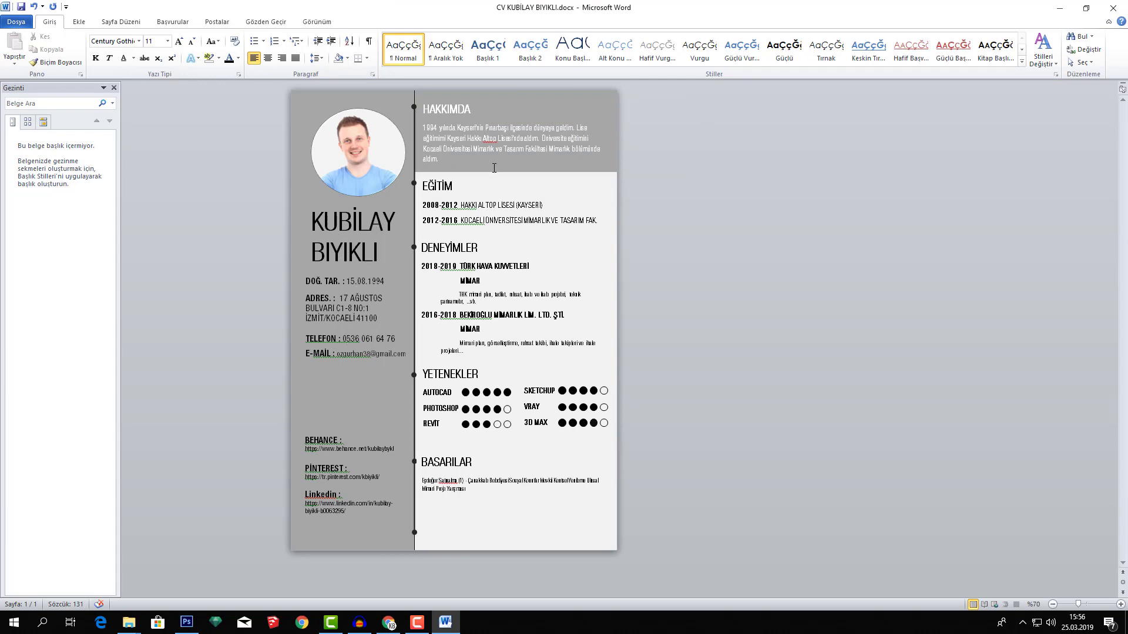
pyautogui.click(374, 223)
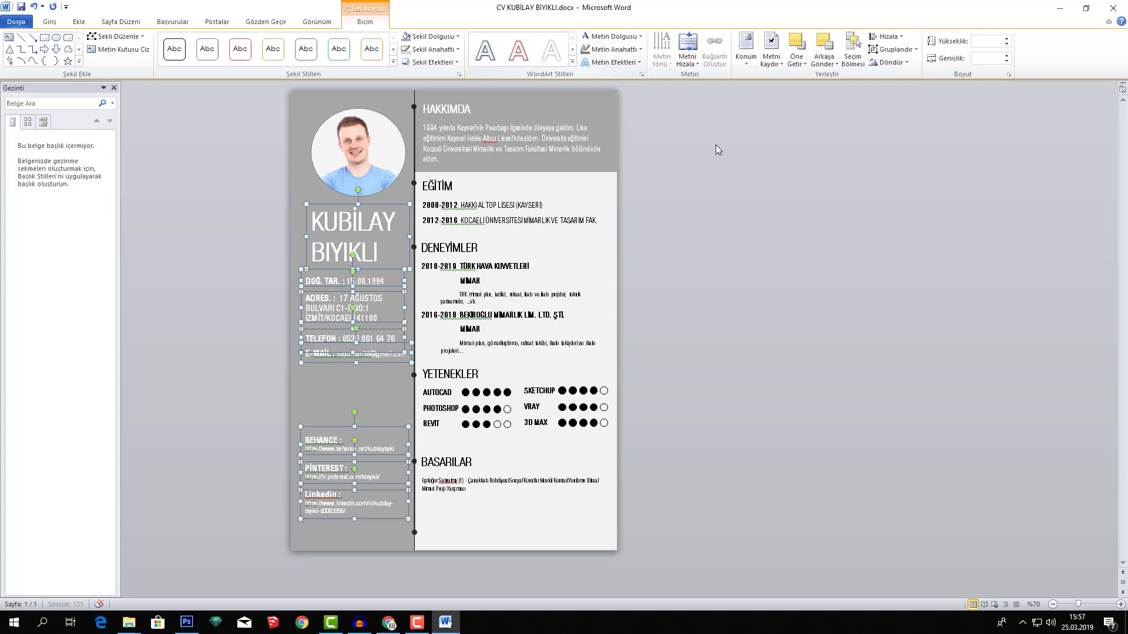
pyautogui.click(715, 145)
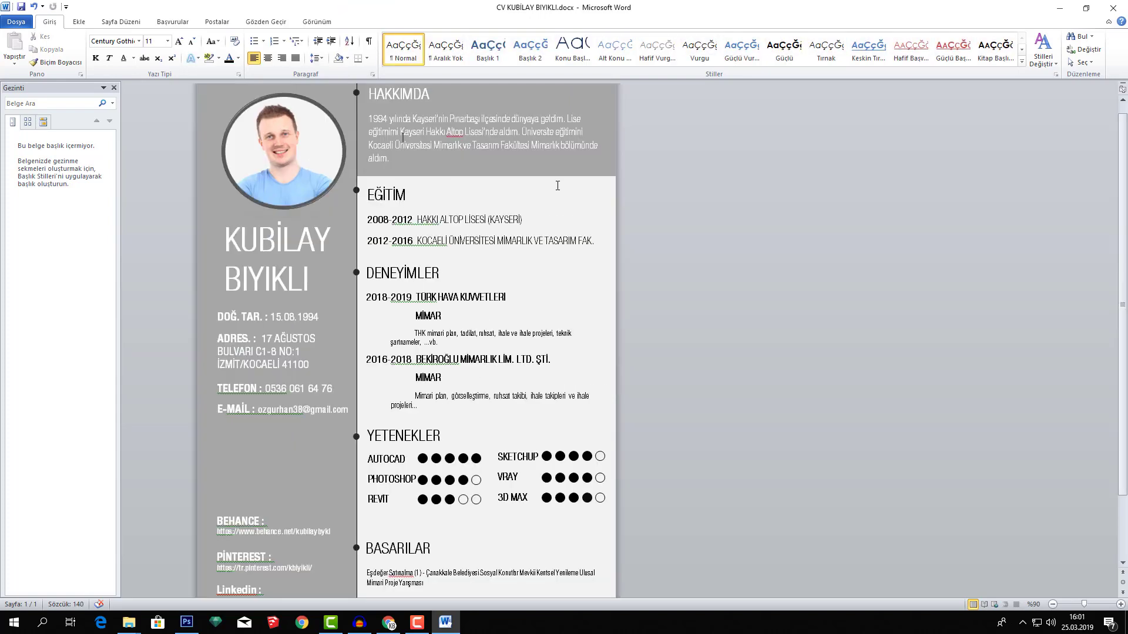
pyautogui.scroll(-1, 557, 186)
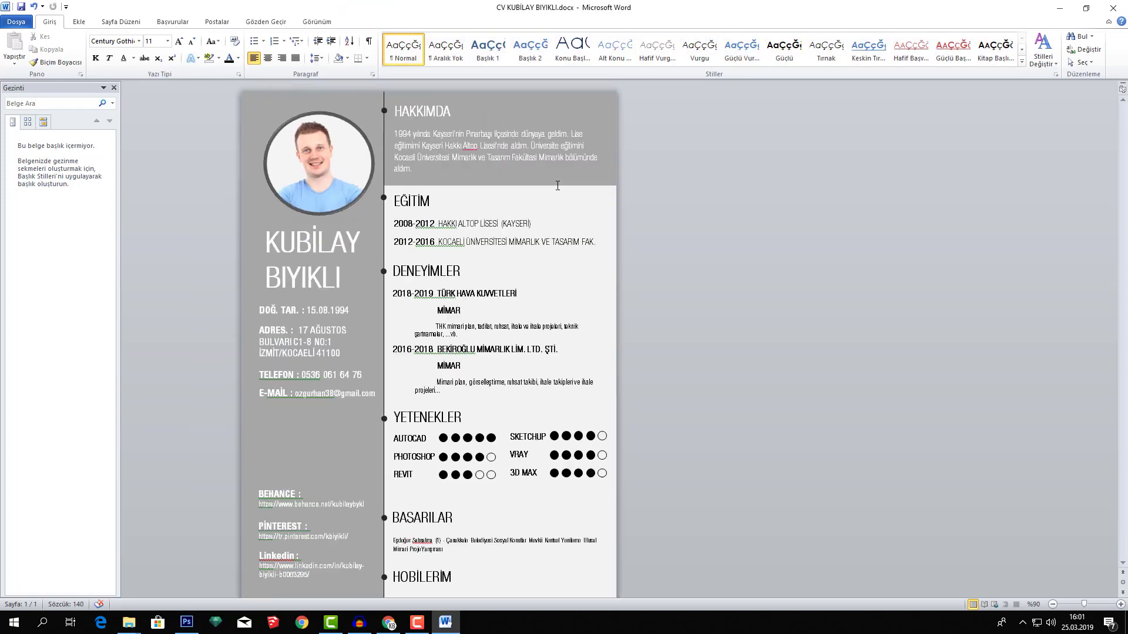
pyautogui.scroll(-3, 557, 186)
pyautogui.scroll(1, 529, 199)
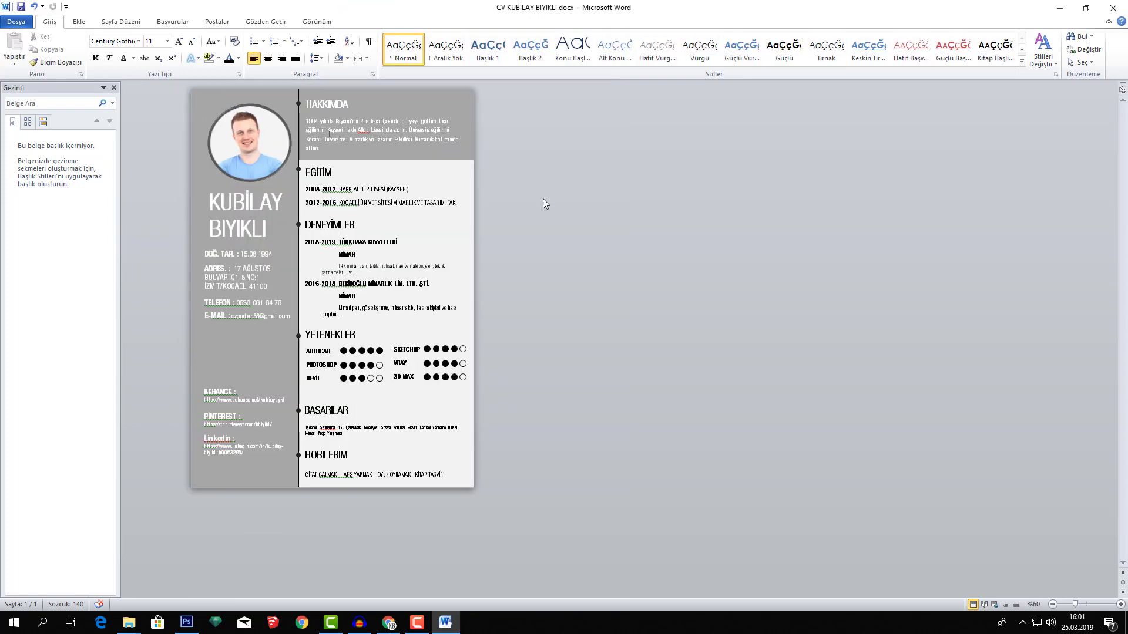
pyautogui.scroll(1, 615, 205)
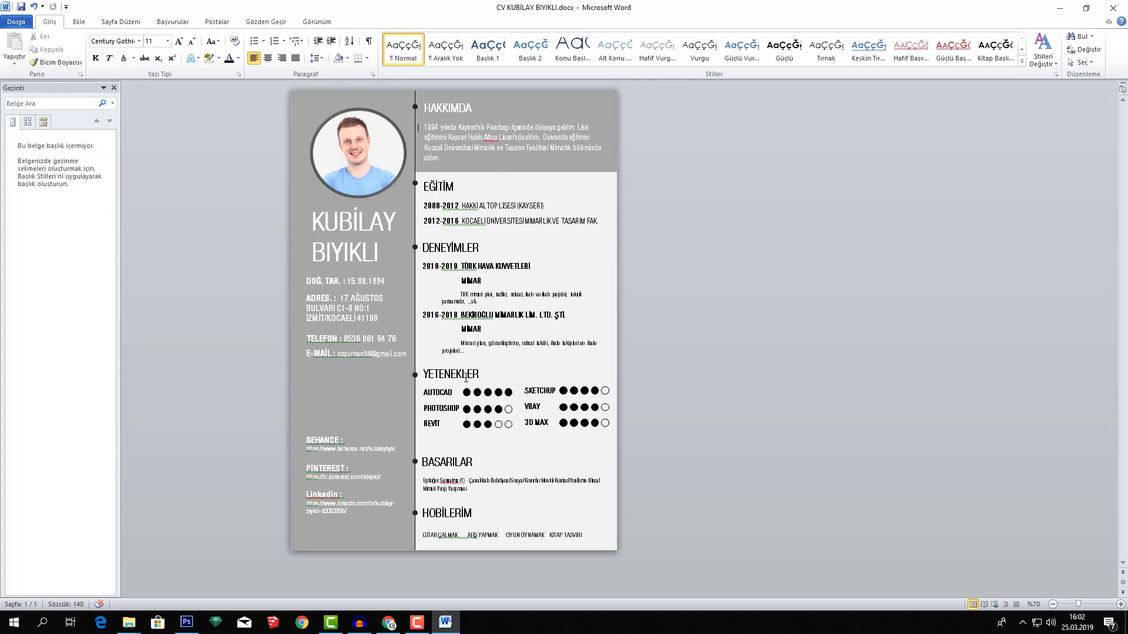
pyautogui.click(186, 622)
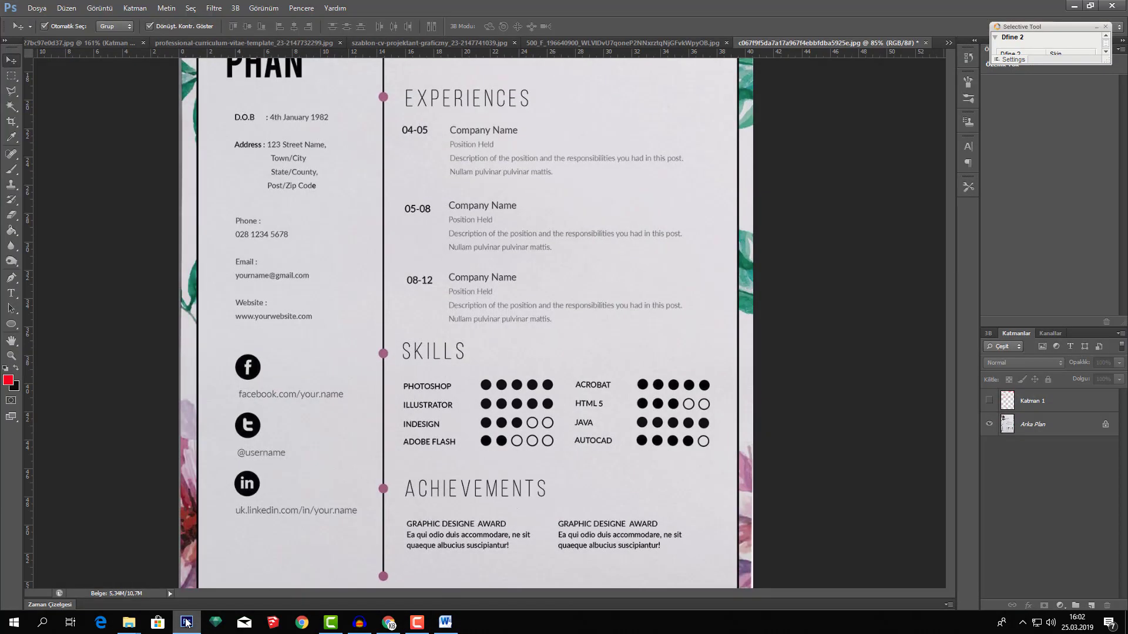
pyautogui.scroll(2, 404, 328)
pyautogui.scroll(2, 404, 328)
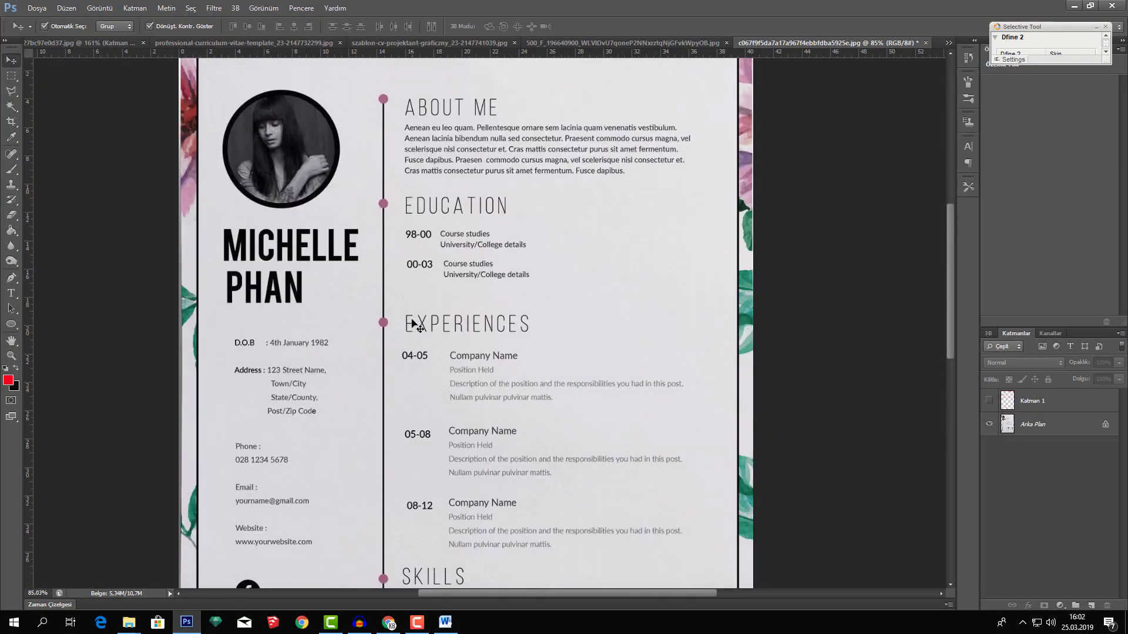
pyautogui.scroll(2, 405, 328)
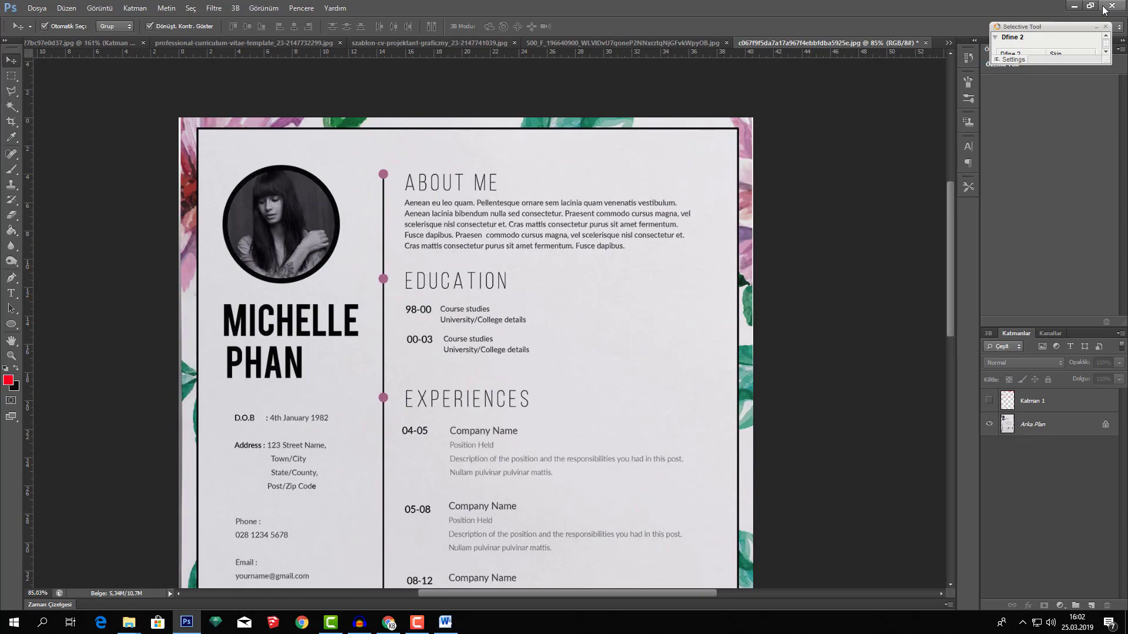
pyautogui.click(1075, 8)
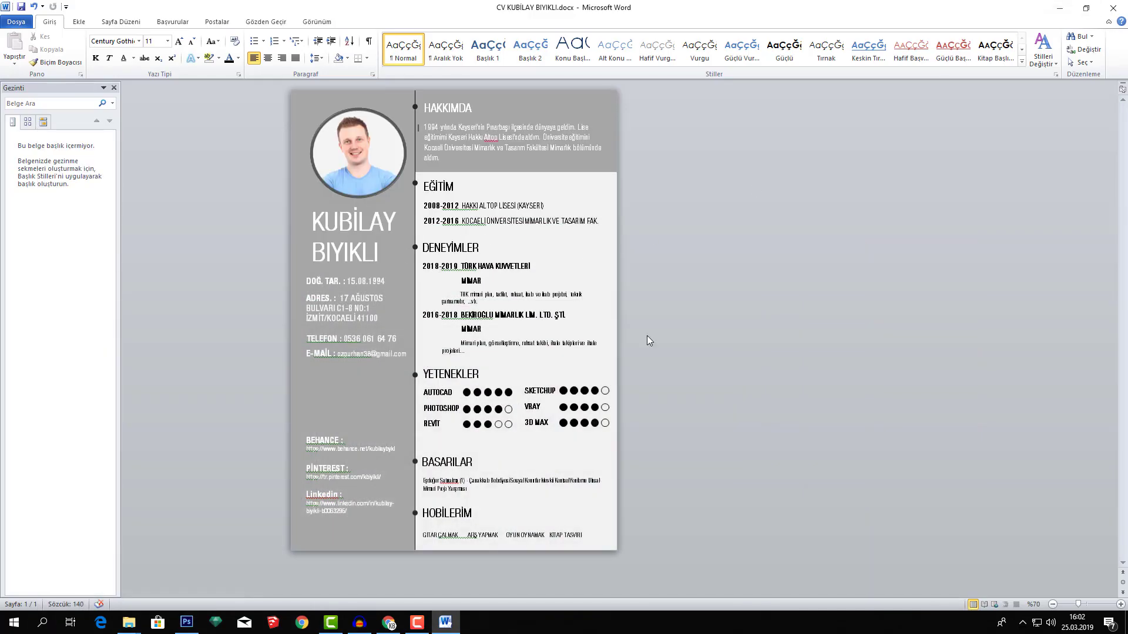